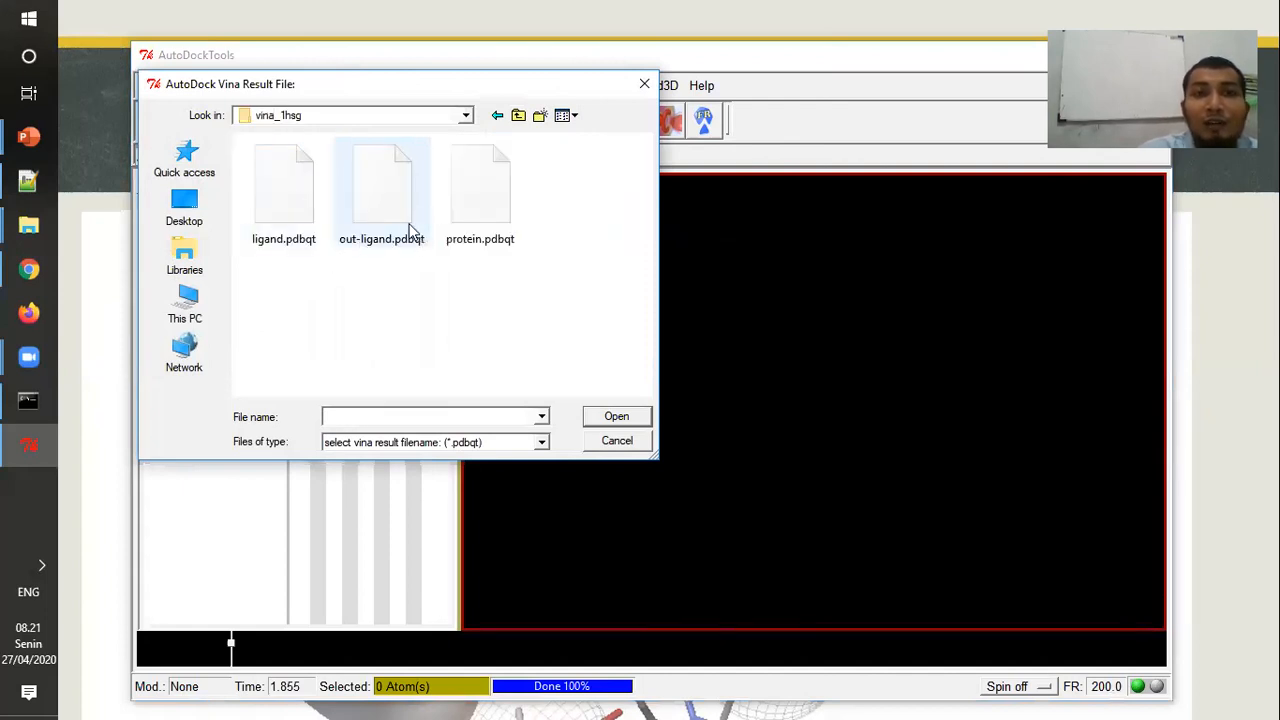
# Load the Vina result out-ligand.pdbqt from the vina_1hsg folder as a single molecule with multiple conformations.
pyautogui.click(409, 236)
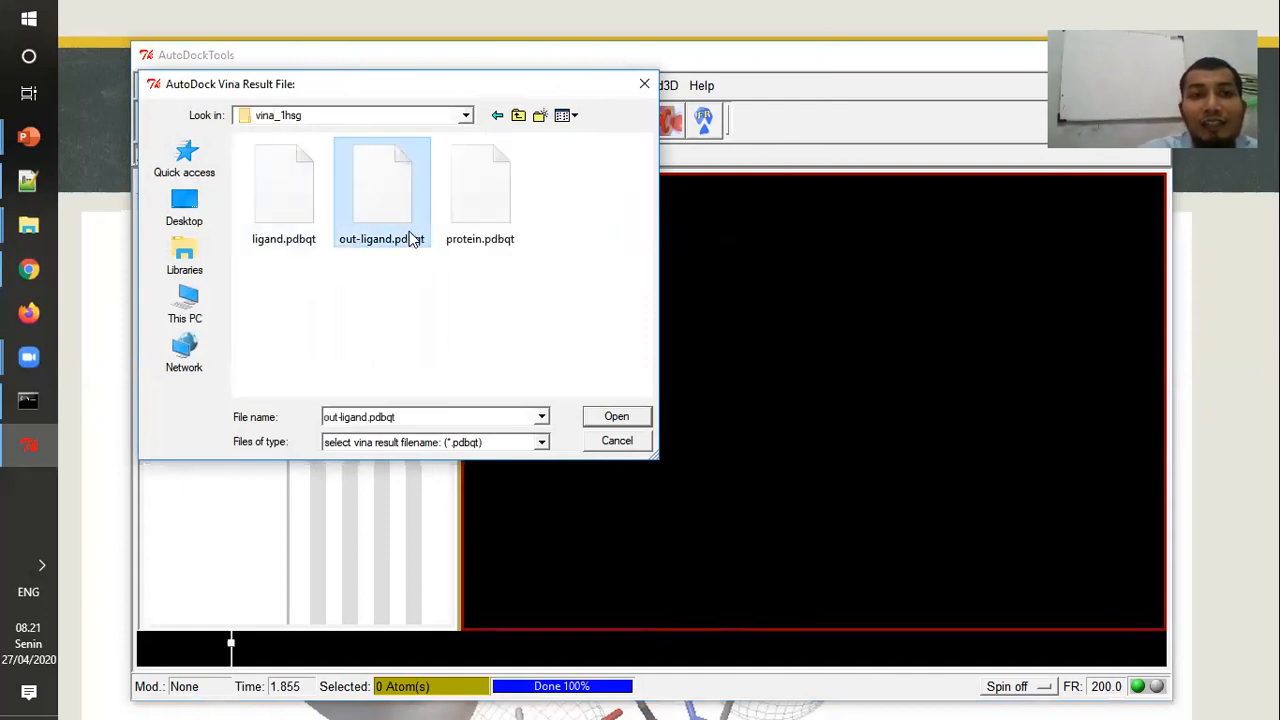
pyautogui.click(281, 230)
pyautogui.click(478, 216)
pyautogui.click(376, 224)
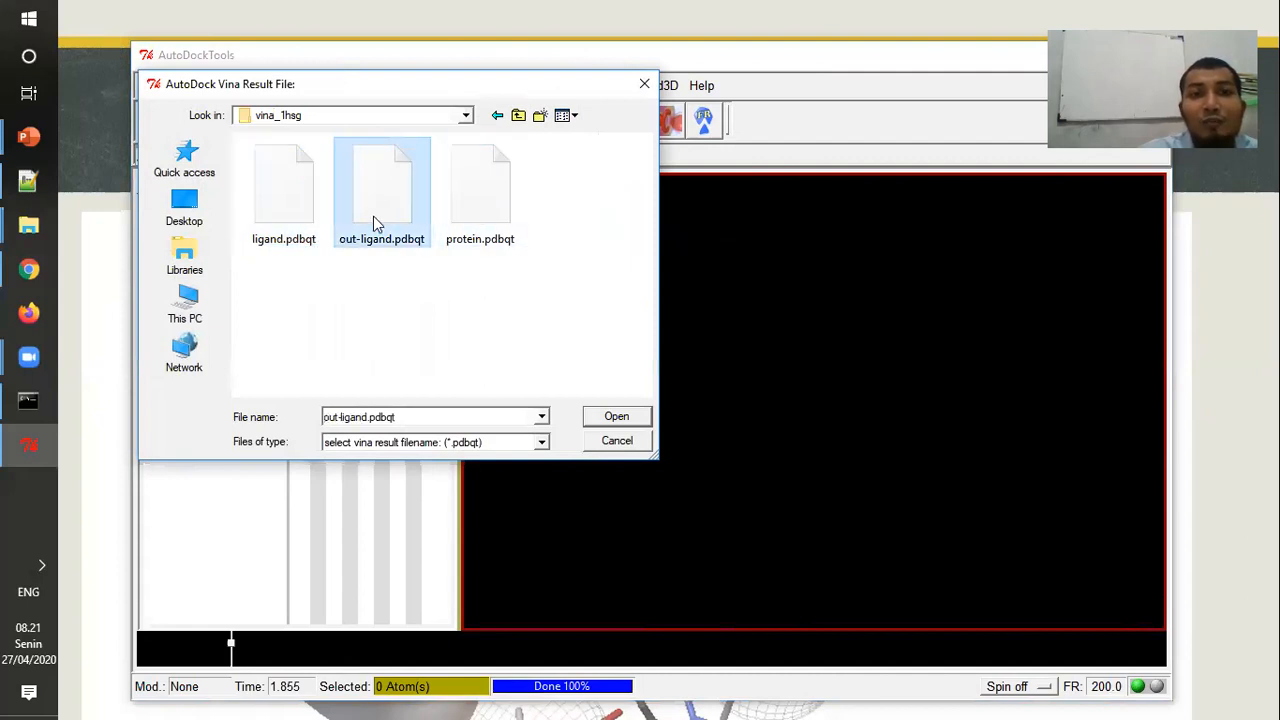
pyautogui.doubleClick(379, 216)
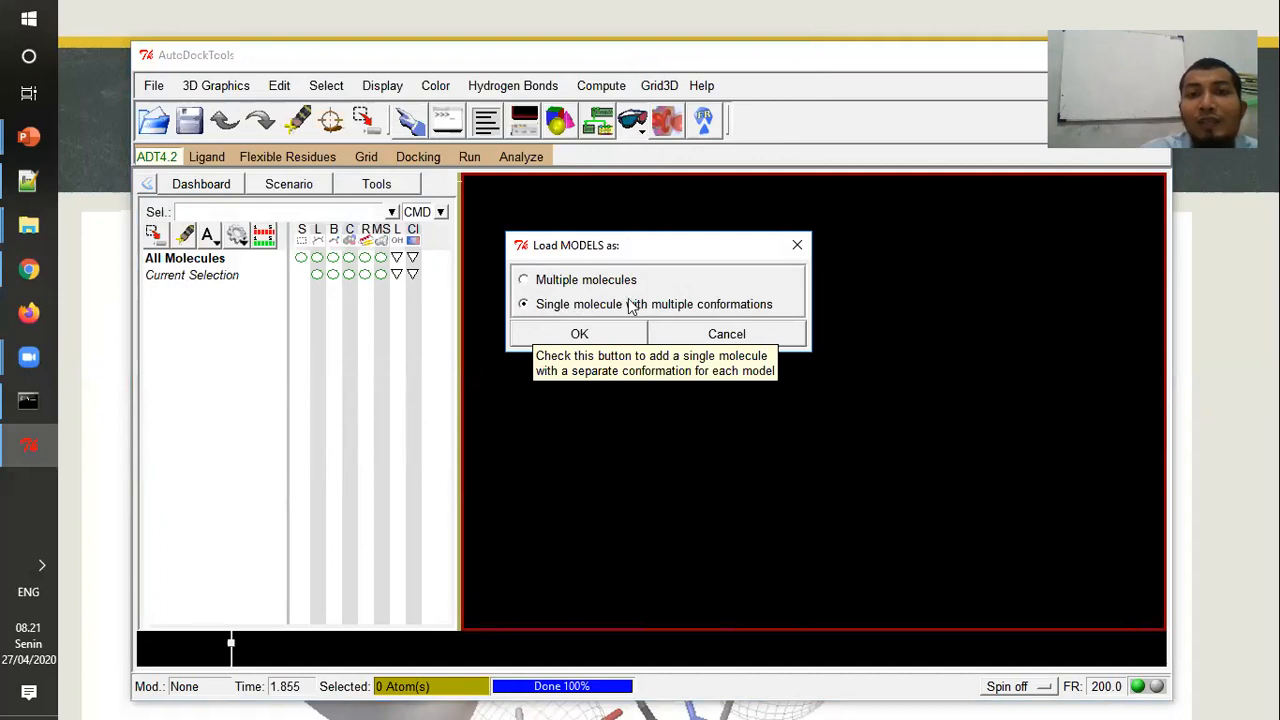
pyautogui.click(597, 340)
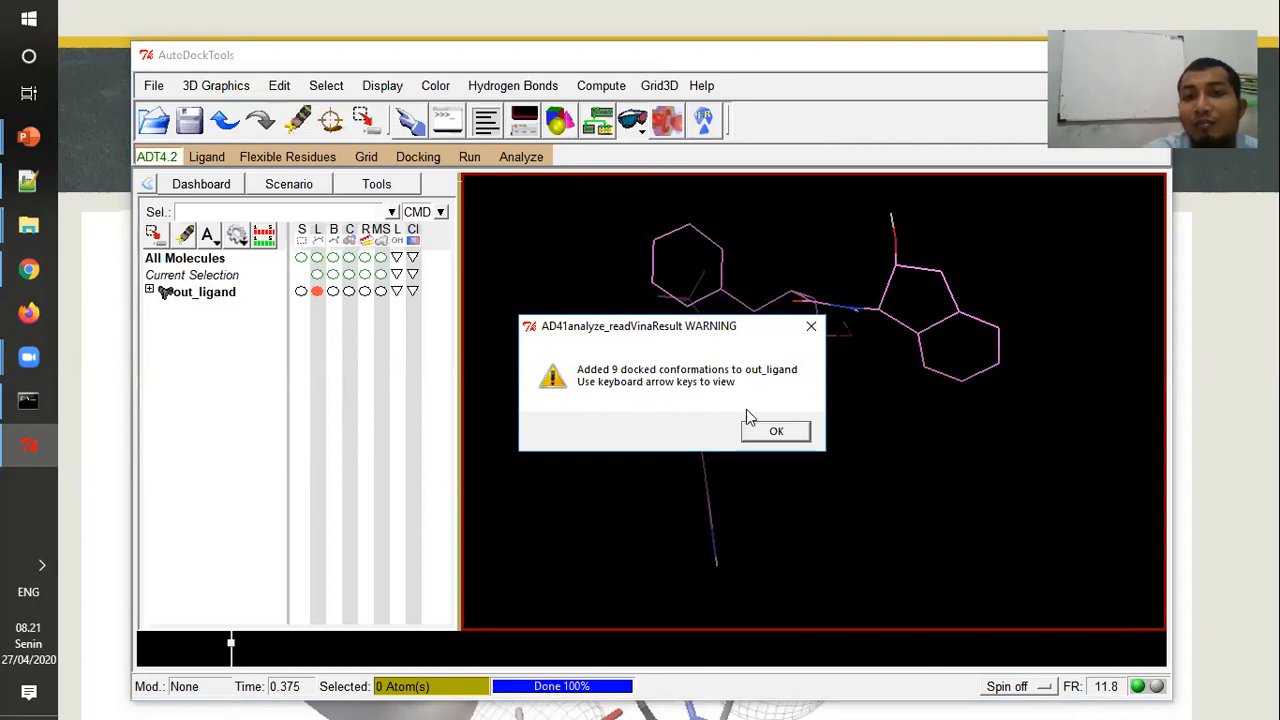
pyautogui.click(772, 431)
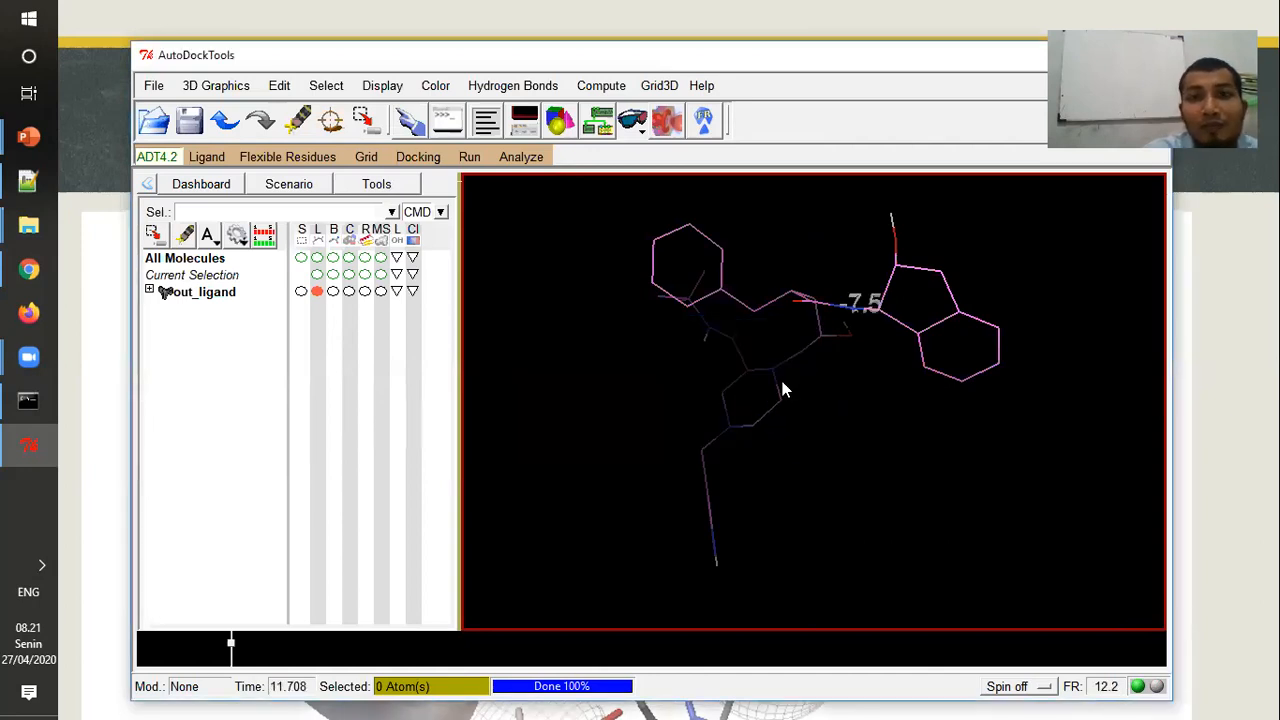
# Return from the log file slide to AutoDockTools and step through the docked poses of out_ligand up to the third.
pyautogui.moveTo(860, 313); pyautogui.dragTo(875, 292)
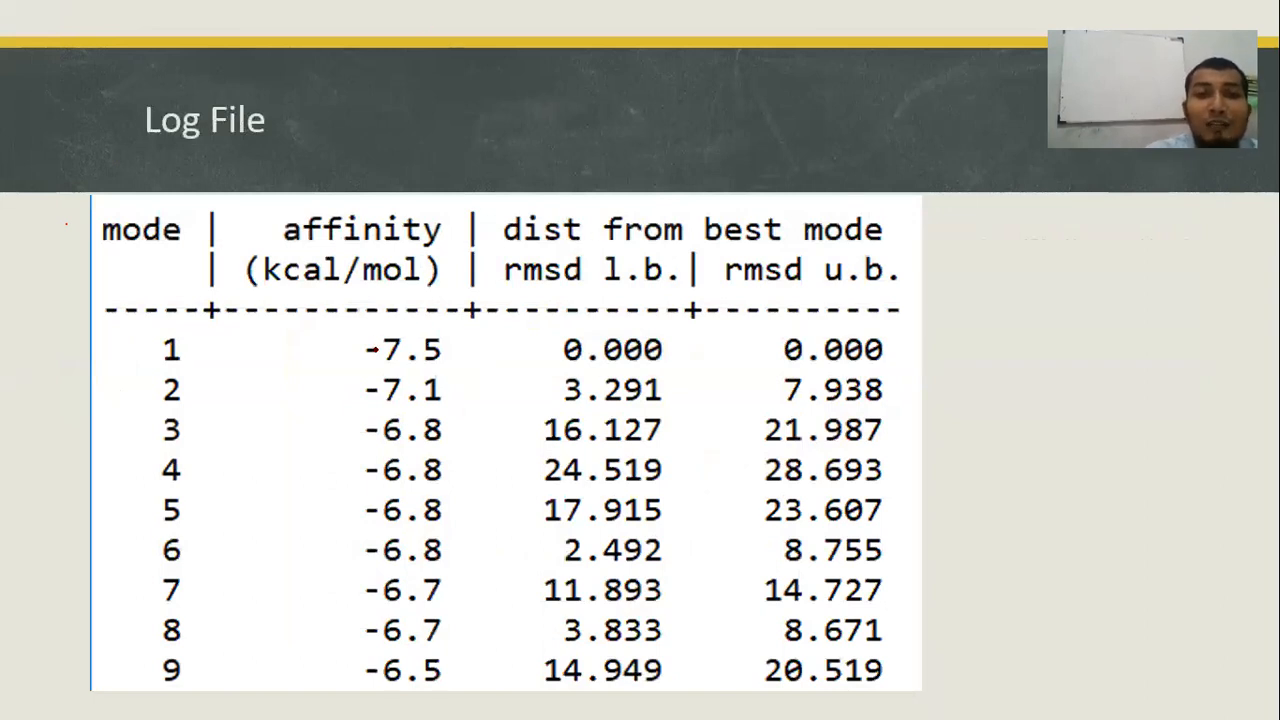
pyautogui.hotkey('alt', 'Tab')
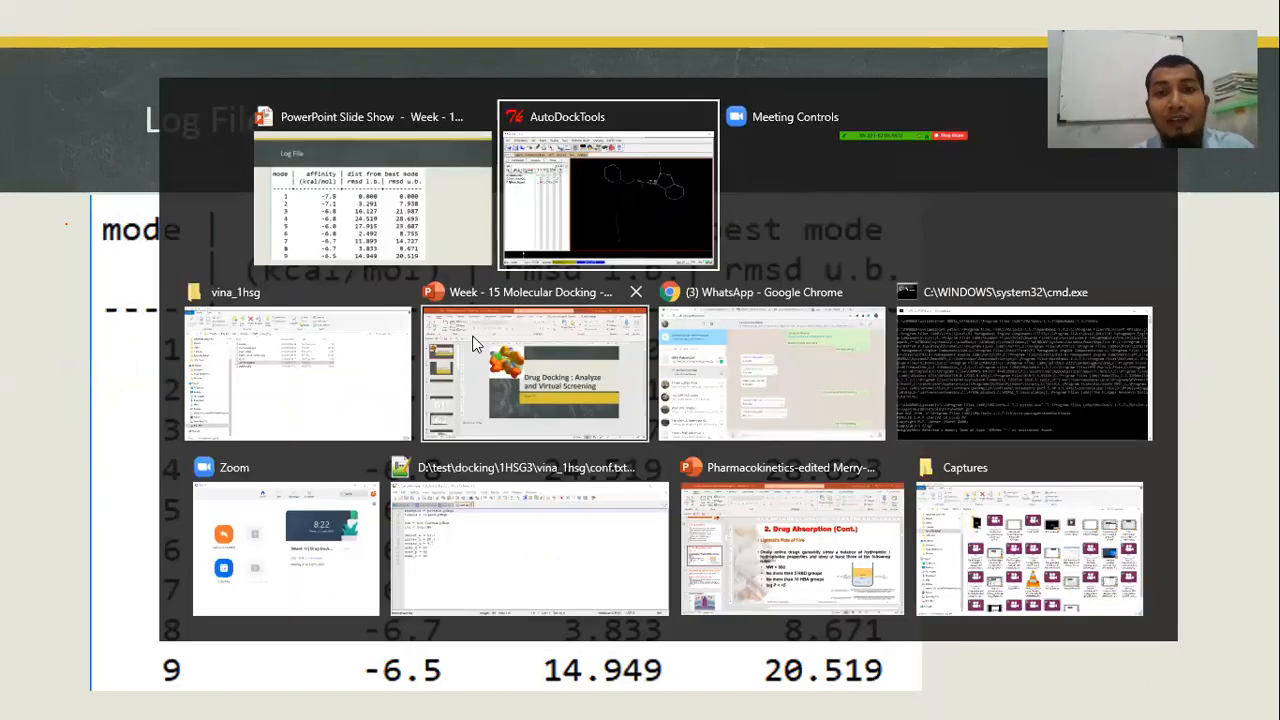
pyautogui.click(637, 238)
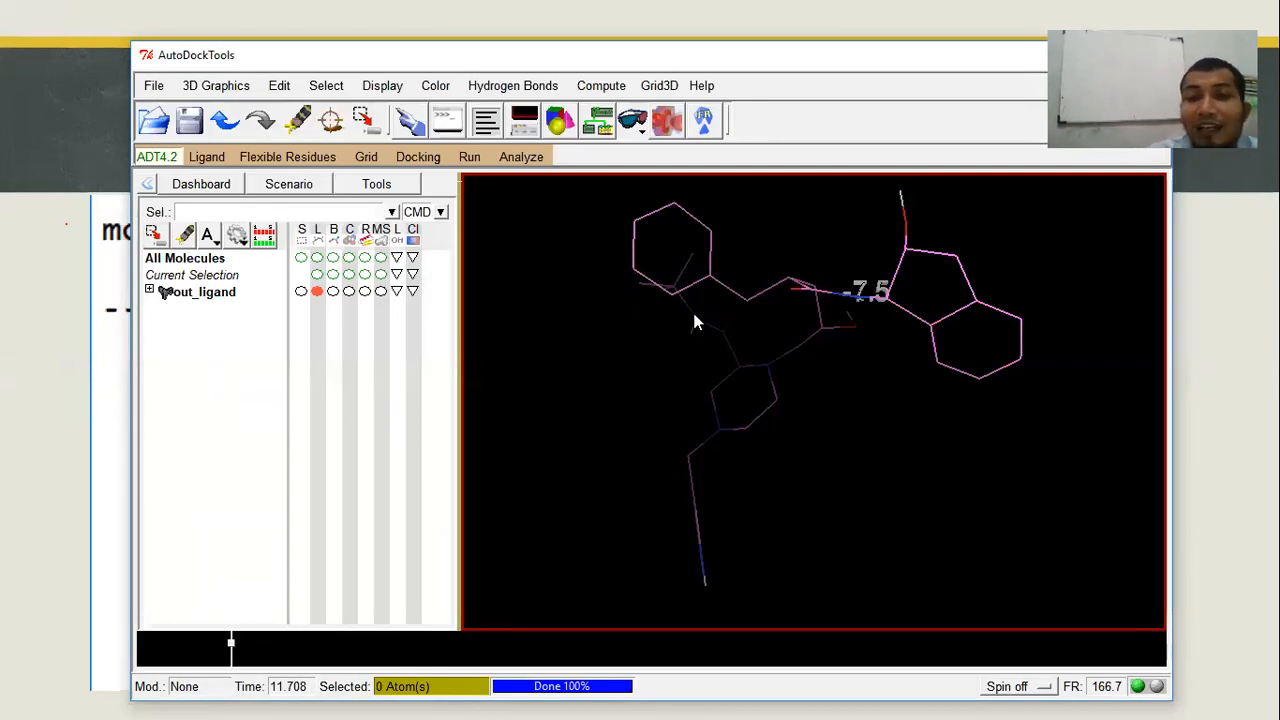
pyautogui.press('Right')
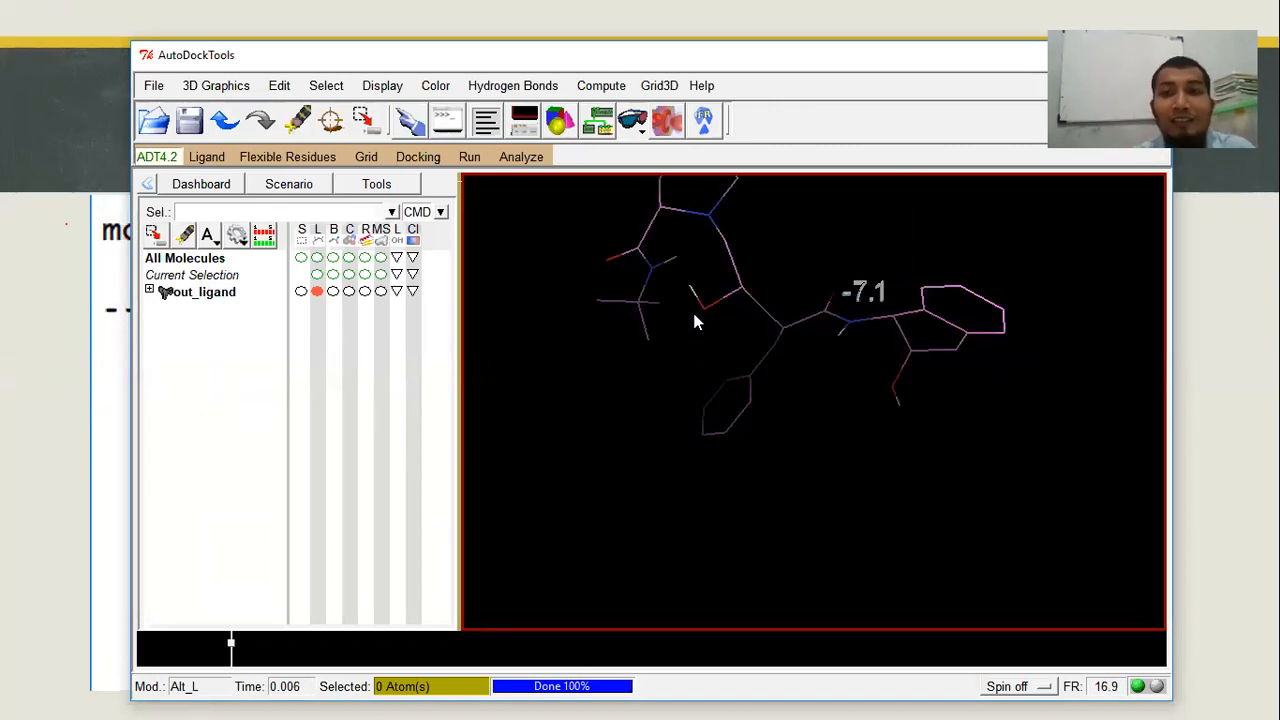
pyautogui.hotkey('alt', 'Tab')
pyautogui.hotkey('alt', 'Tab')
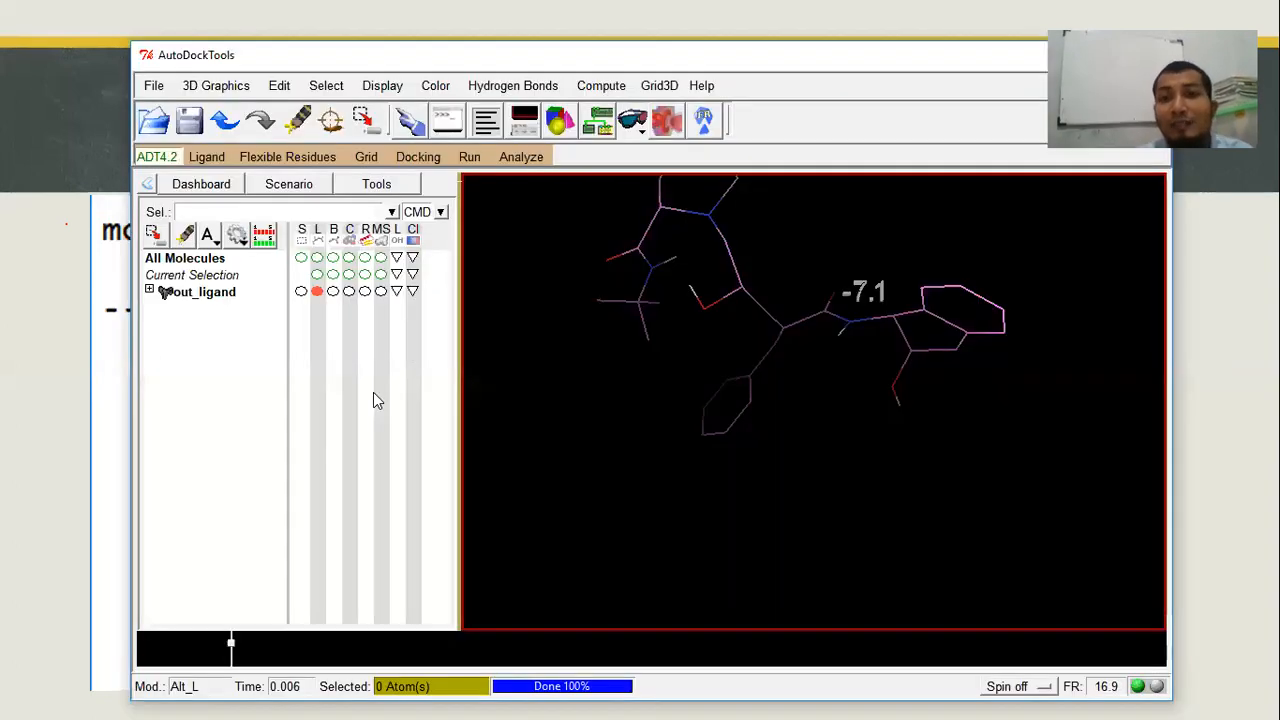
pyautogui.click(742, 441)
pyautogui.press('Right')
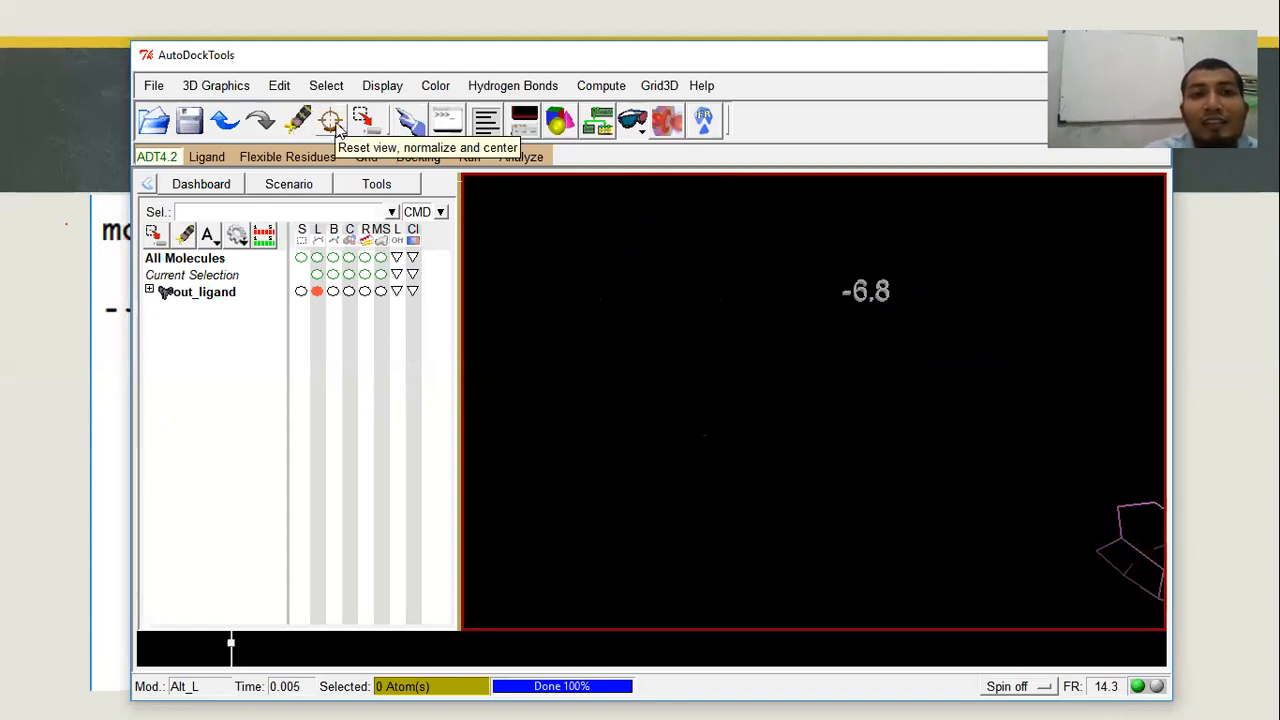
# Centre the view on the third docked conformation and advance to the fourth.
pyautogui.click(335, 127)
pyautogui.scroll(2, 907, 484)
pyautogui.scroll(-1, 909, 471)
pyautogui.press('Right')
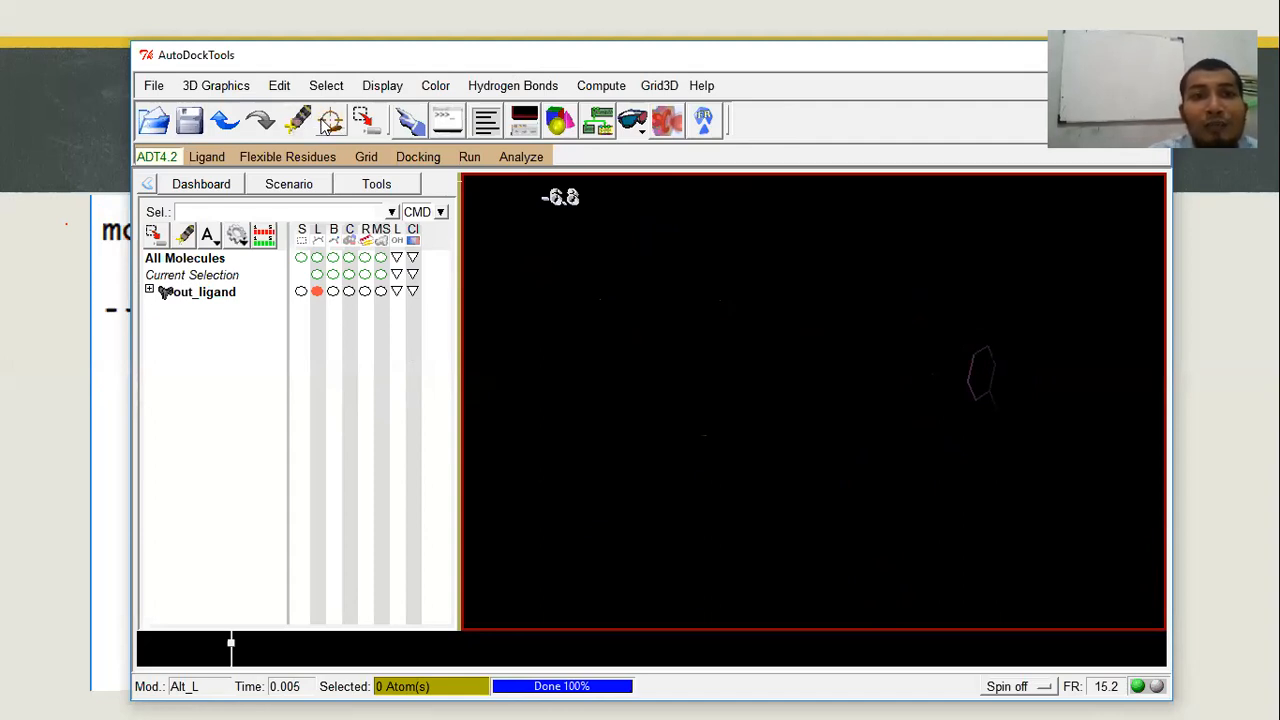
# Examine the fourth docked conformation of out_ligand from several angles and distances, recentring it as needed.
pyautogui.click(335, 127)
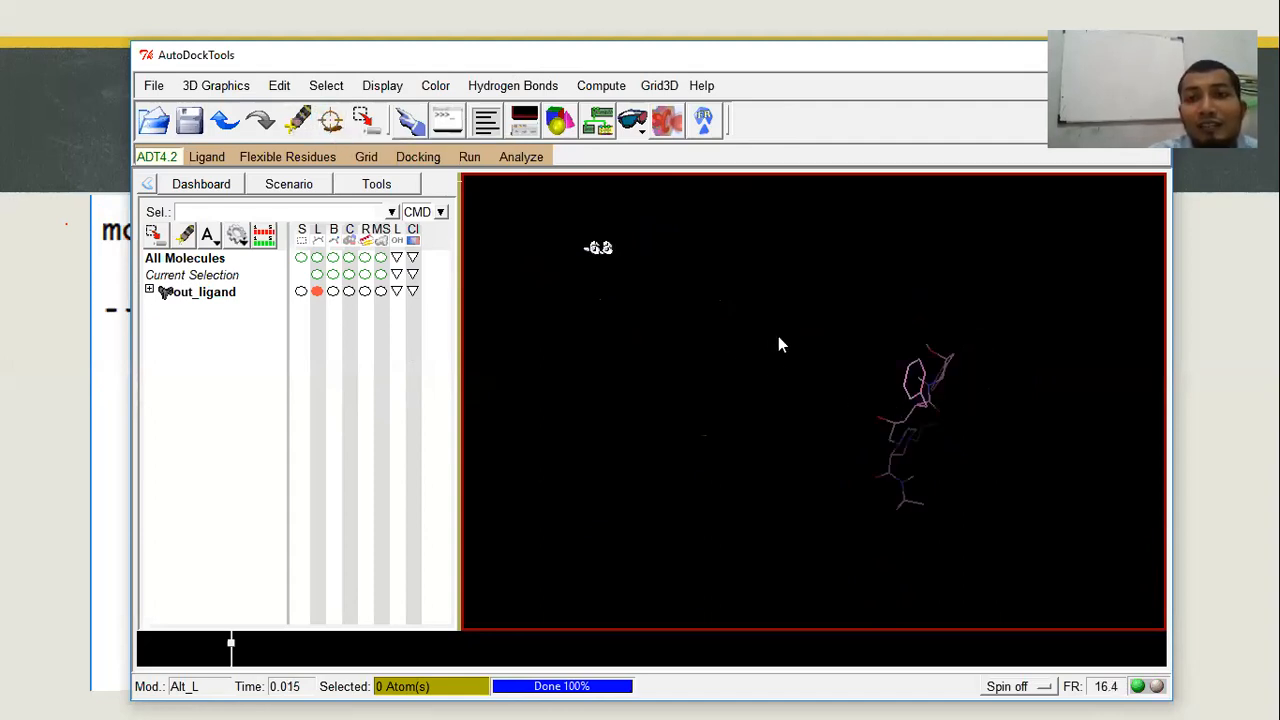
pyautogui.moveTo(819, 389); pyautogui.dragTo(691, 374, button='middle')
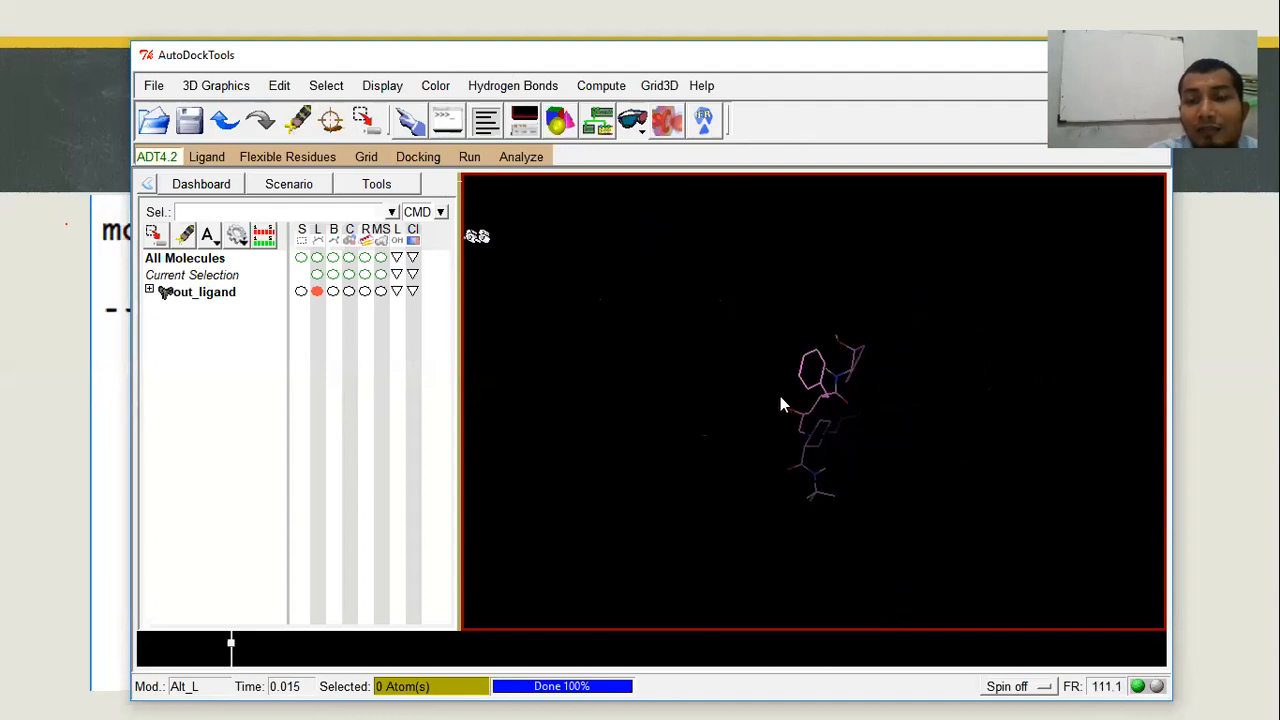
pyautogui.moveTo(881, 404); pyautogui.dragTo(903, 409, button='right')
pyautogui.scroll(5, 804, 426)
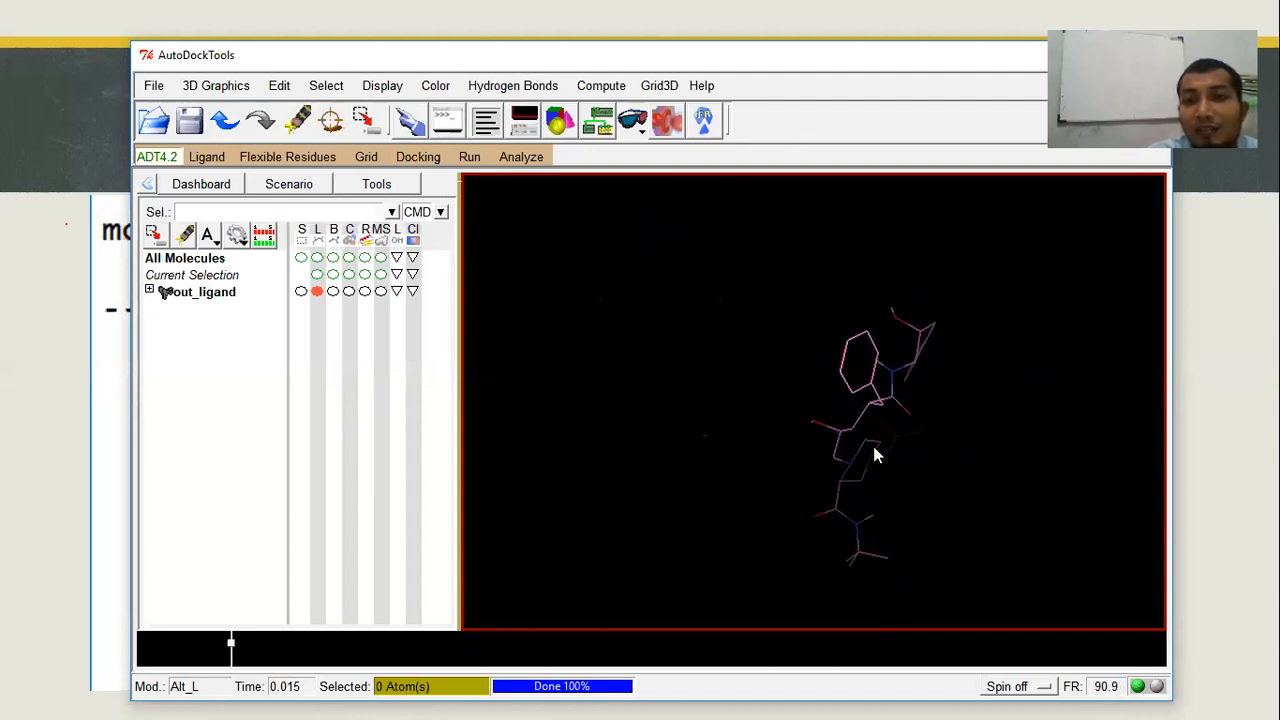
pyautogui.moveTo(726, 371); pyautogui.dragTo(991, 257)
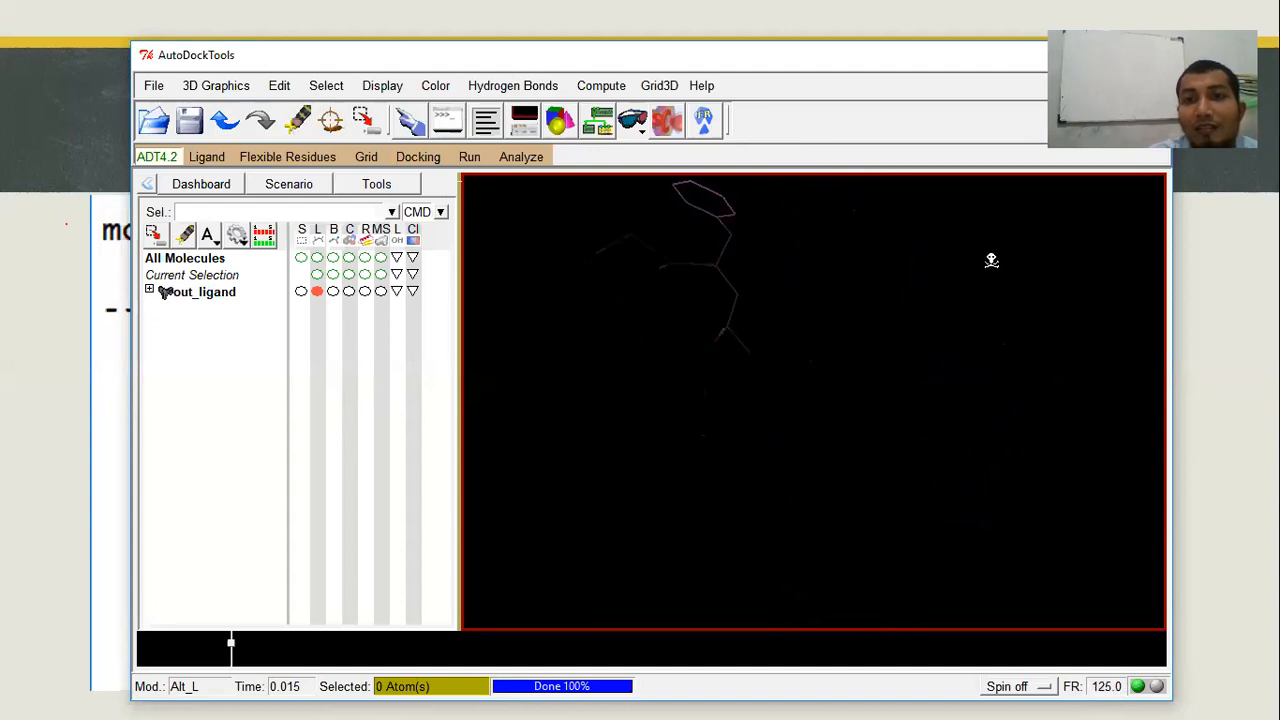
pyautogui.click(330, 120)
pyautogui.moveTo(789, 397); pyautogui.dragTo(549, 189)
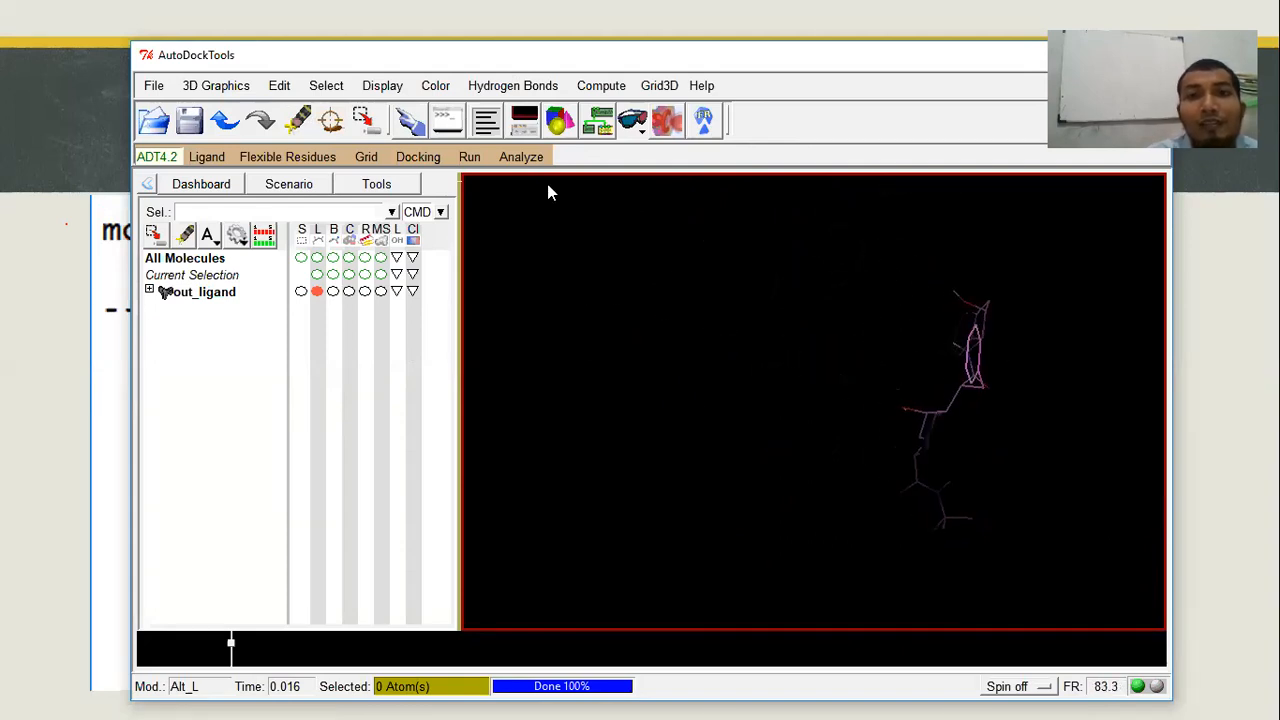
pyautogui.click(330, 120)
pyautogui.moveTo(892, 456); pyautogui.dragTo(744, 375)
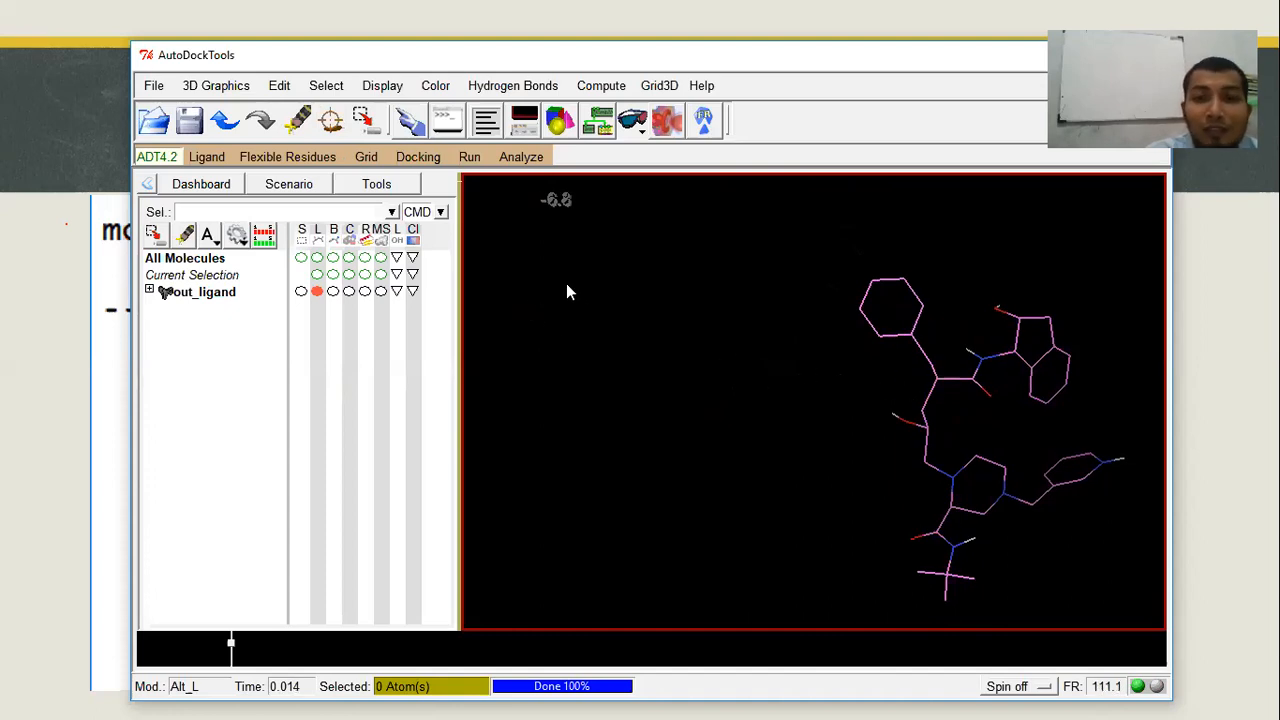
# Step back to the first docked conformation of out_ligand and reset the view onto it.
pyautogui.press('Left')
pyautogui.press('Left')
pyautogui.press('Left')
pyautogui.moveTo(740, 350); pyautogui.dragTo(778, 366)
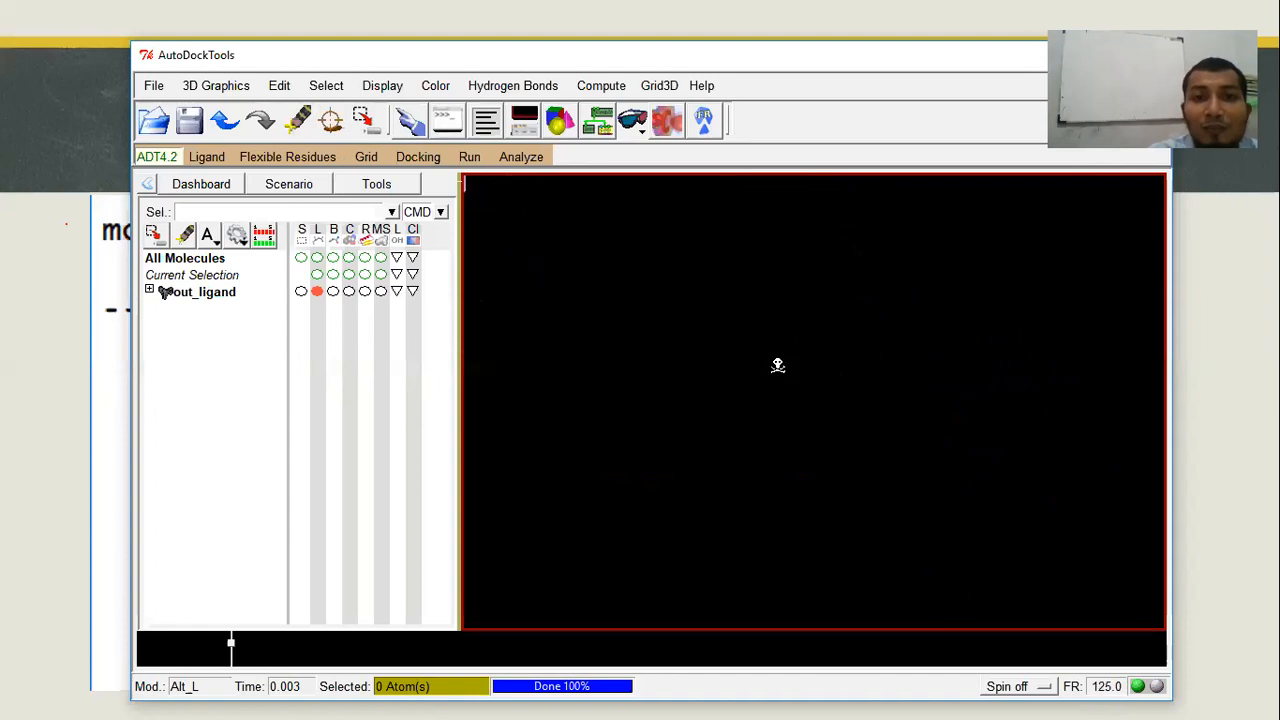
pyautogui.click(334, 124)
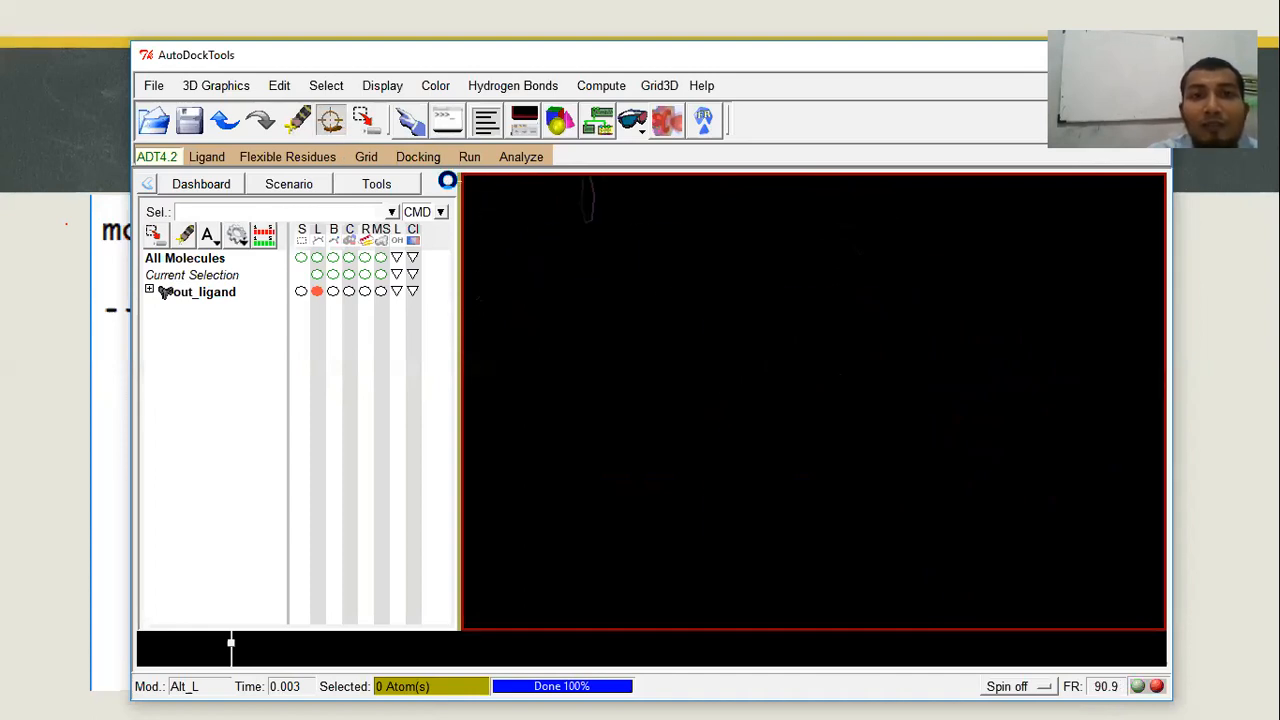
pyautogui.scroll(1, 738, 329)
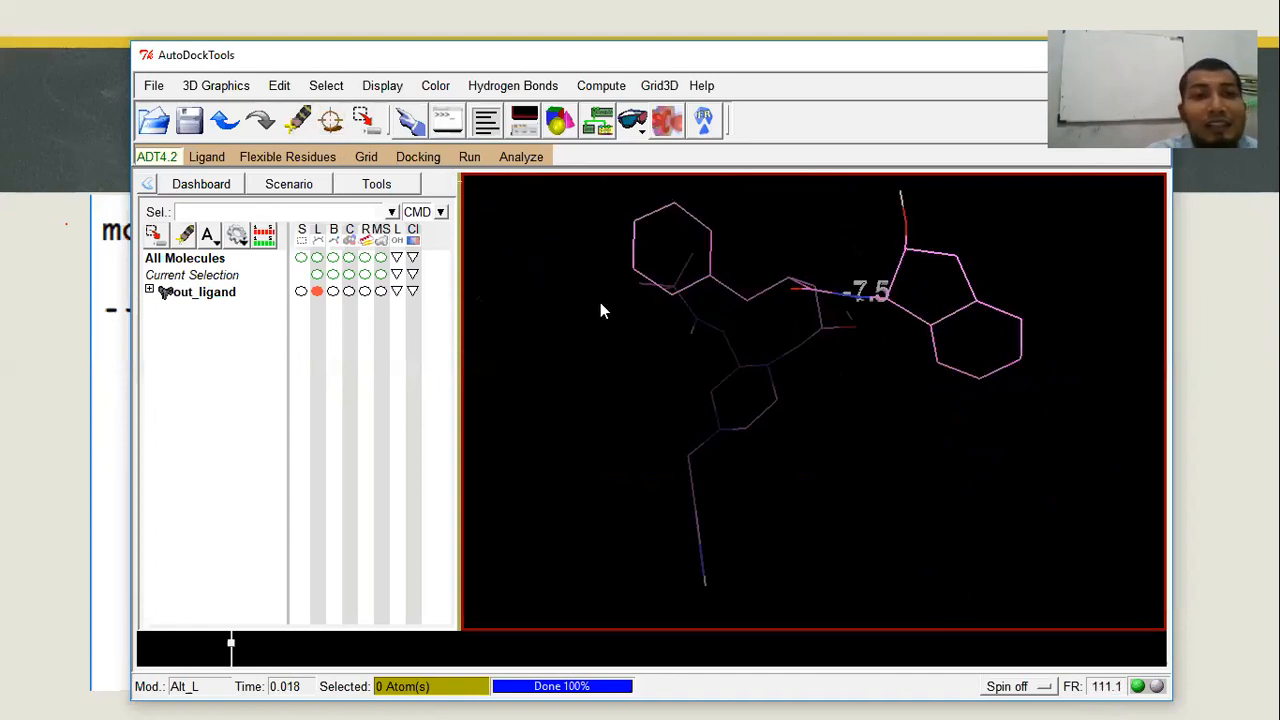
# Show out_ligand as sticks and balls, and colour its balls, lines and sticks by atom type.
pyautogui.click(335, 298)
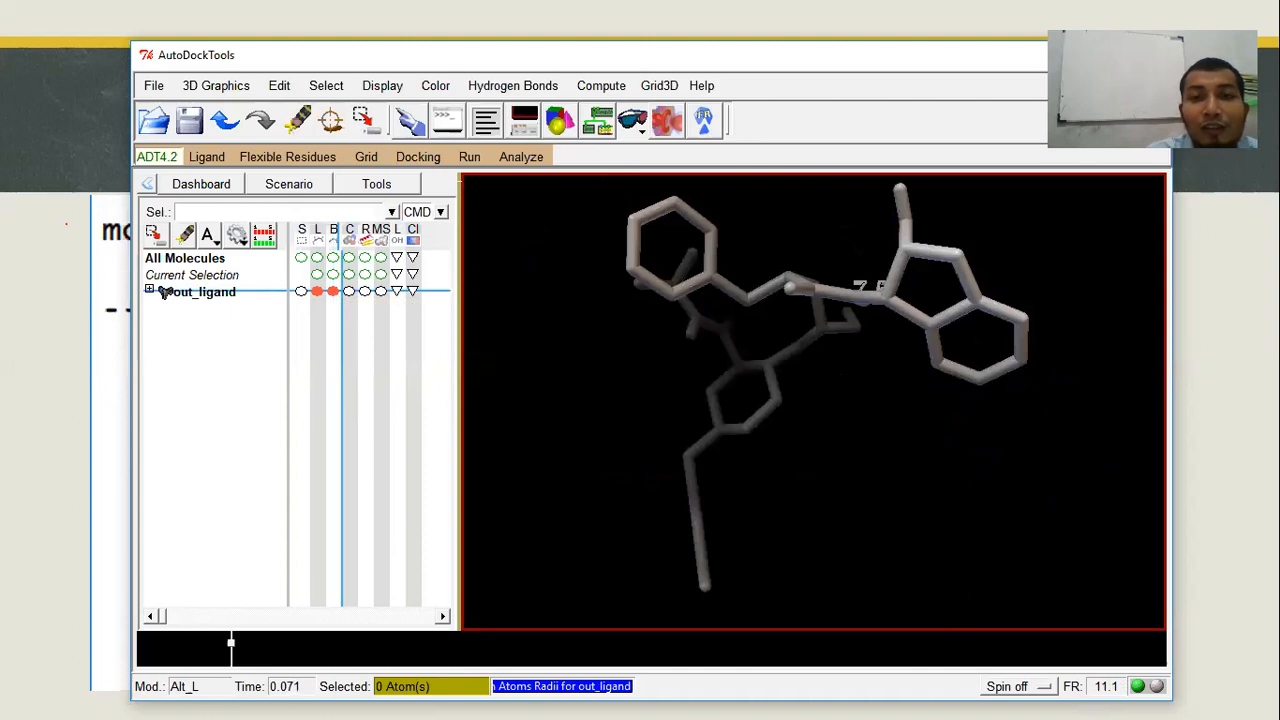
pyautogui.scroll(2, 905, 320)
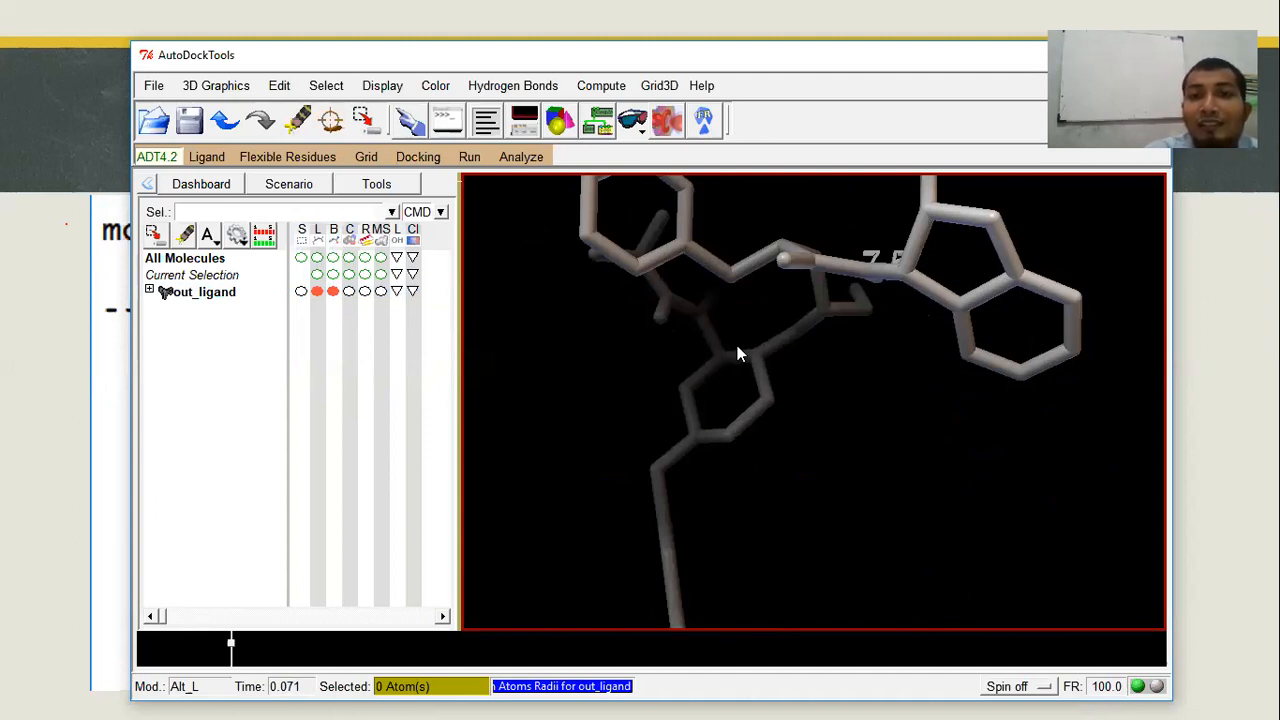
pyautogui.click(413, 292)
pyautogui.click(352, 378)
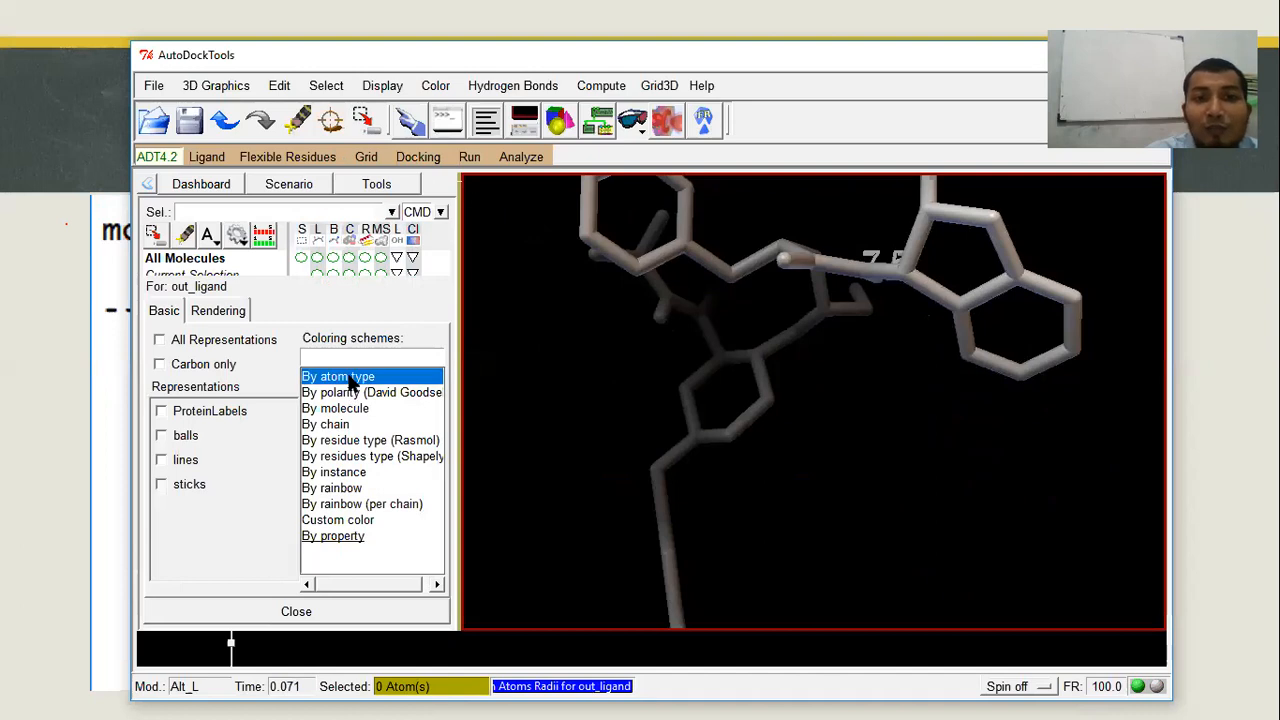
pyautogui.click(176, 438)
pyautogui.click(178, 460)
pyautogui.click(180, 484)
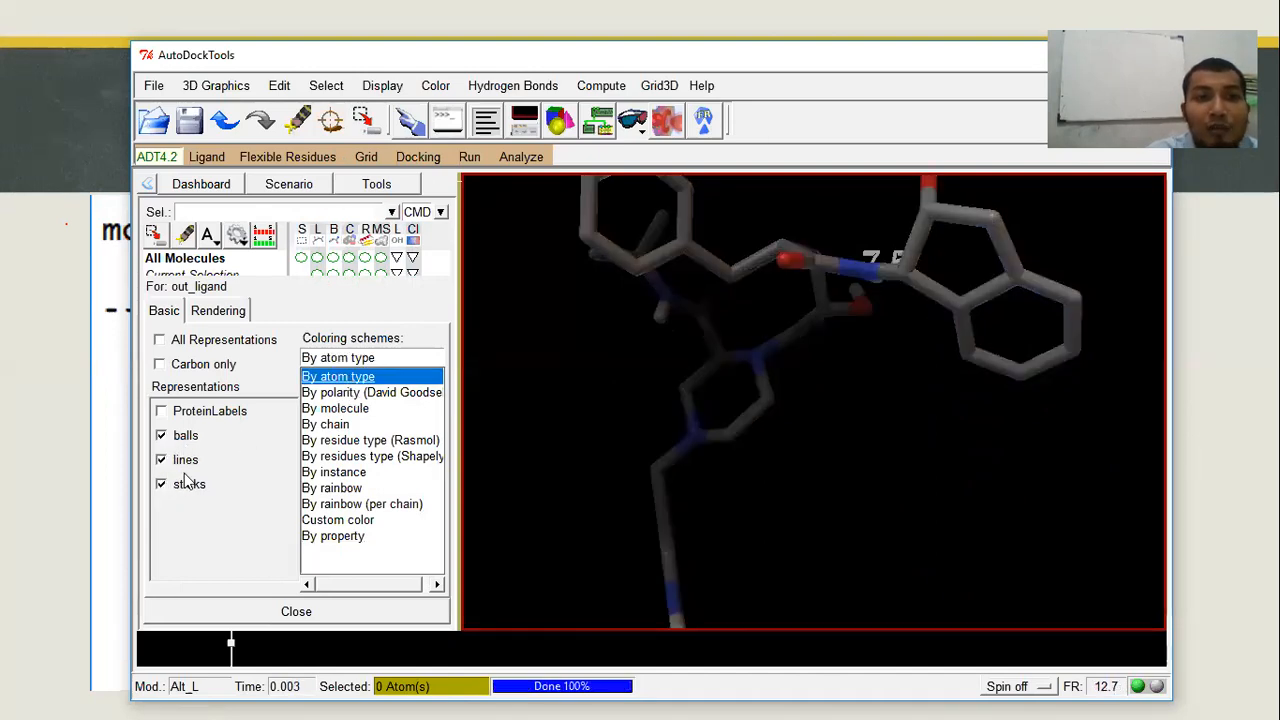
pyautogui.click(373, 605)
pyautogui.moveTo(632, 424); pyautogui.dragTo(880, 323)
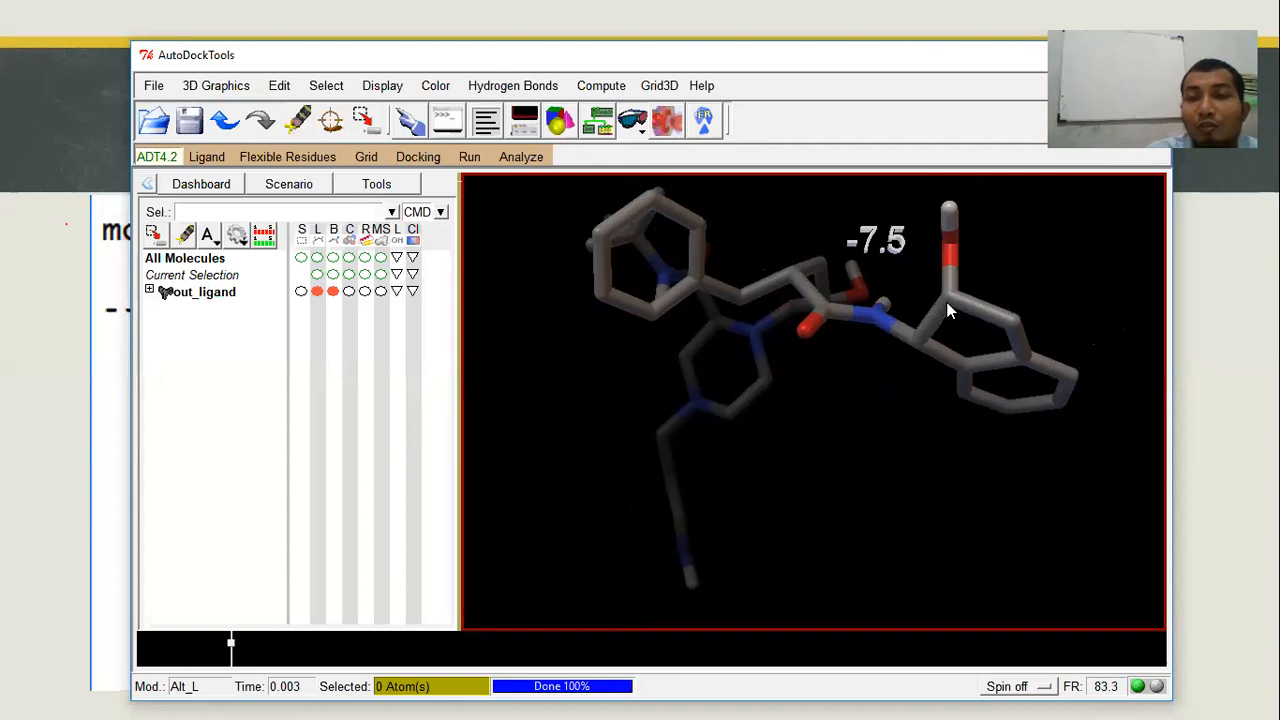
pyautogui.moveTo(954, 222); pyautogui.dragTo(517, 277)
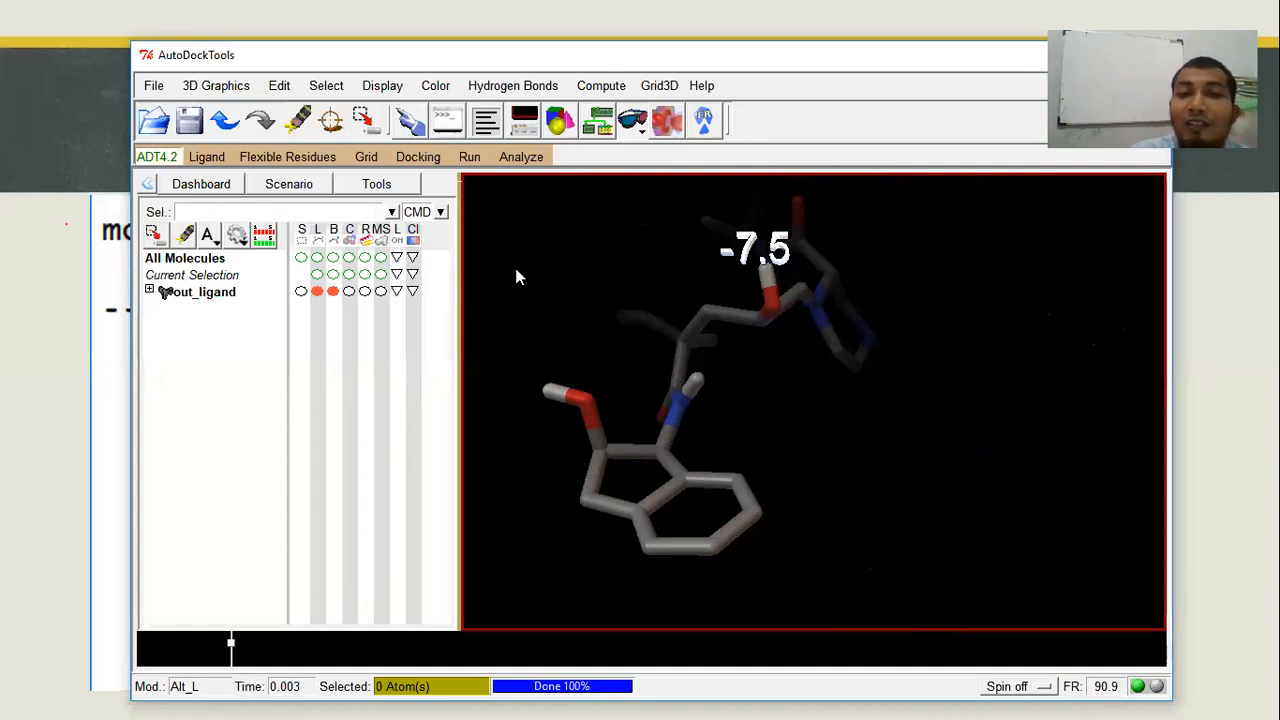
pyautogui.moveTo(632, 353); pyautogui.dragTo(905, 342)
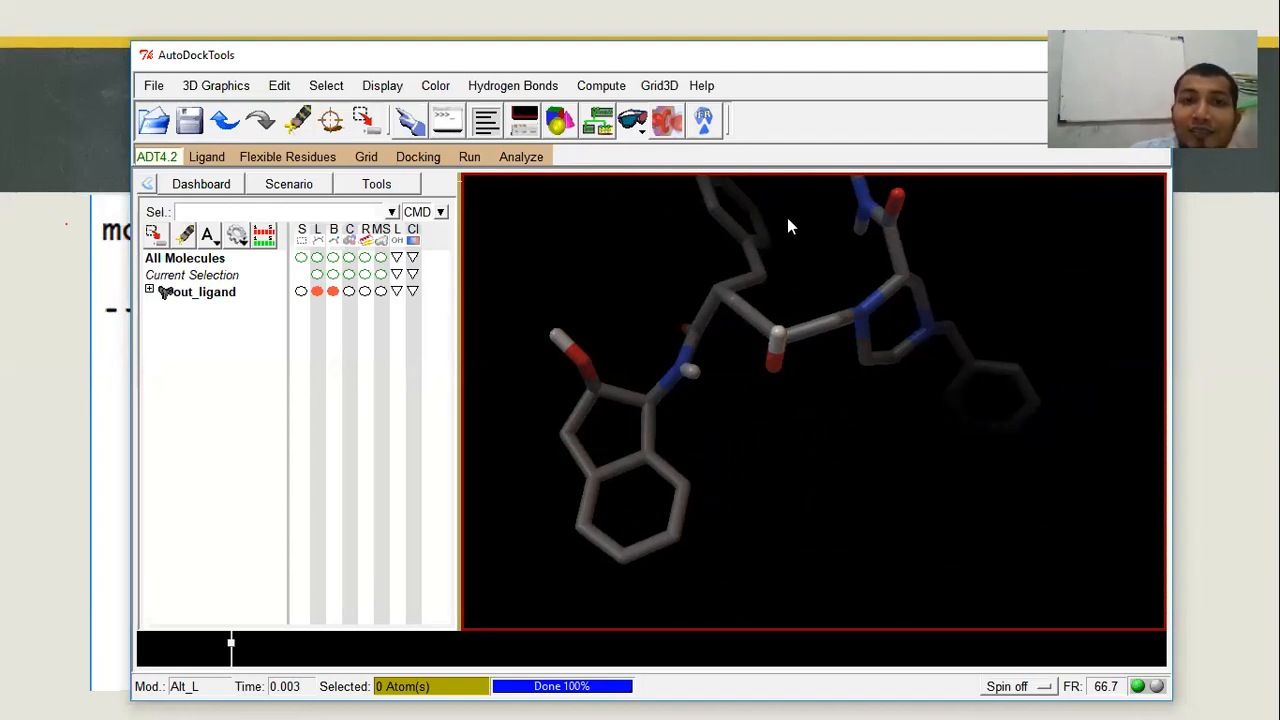
# Open protein.pdbqt from the vina_1hsg folder inside 1HSG3 as the macromolecule for analysing the docking.
pyautogui.click(521, 157)
pyautogui.moveTo(558, 225)
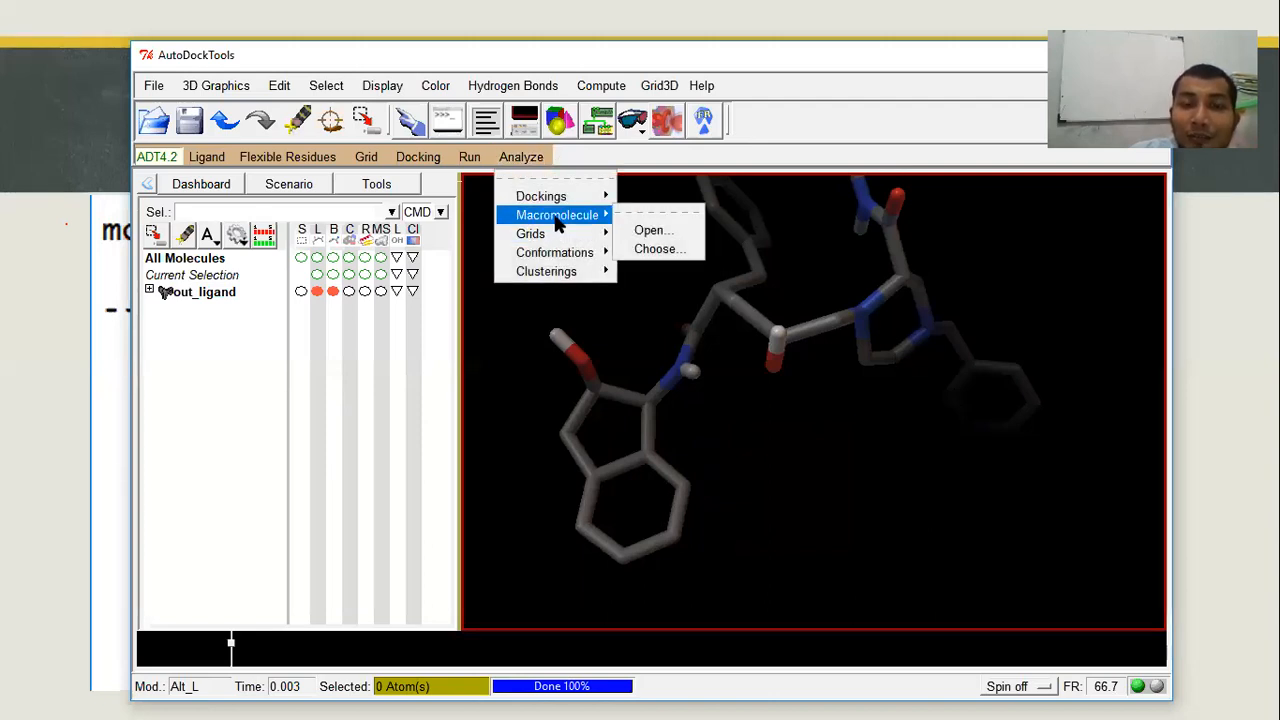
pyautogui.click(652, 230)
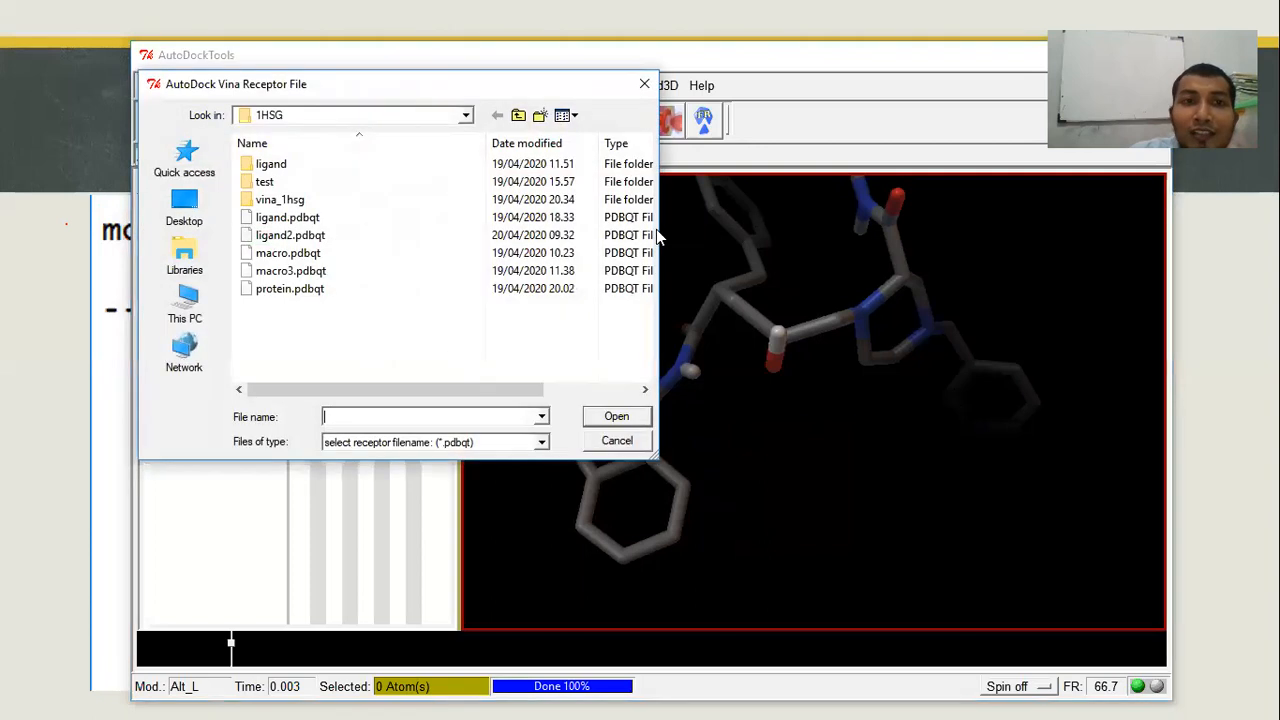
pyautogui.click(518, 115)
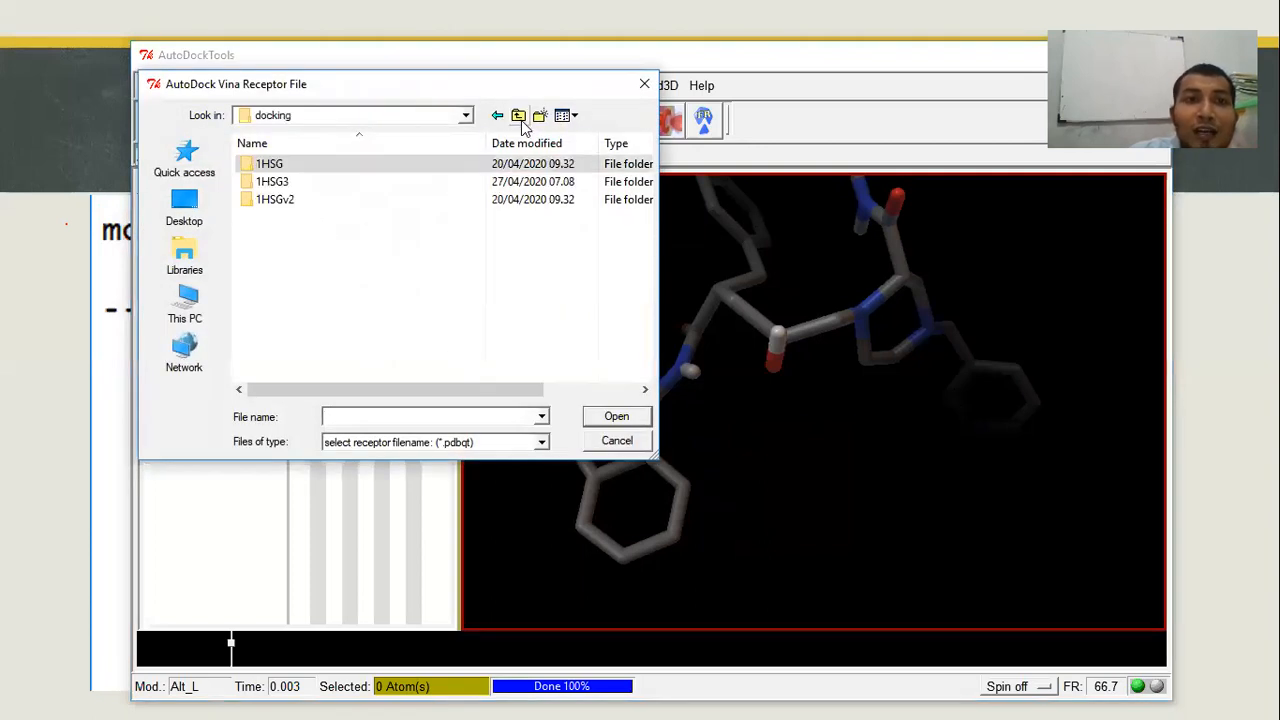
pyautogui.doubleClick(272, 181)
pyautogui.click(290, 202)
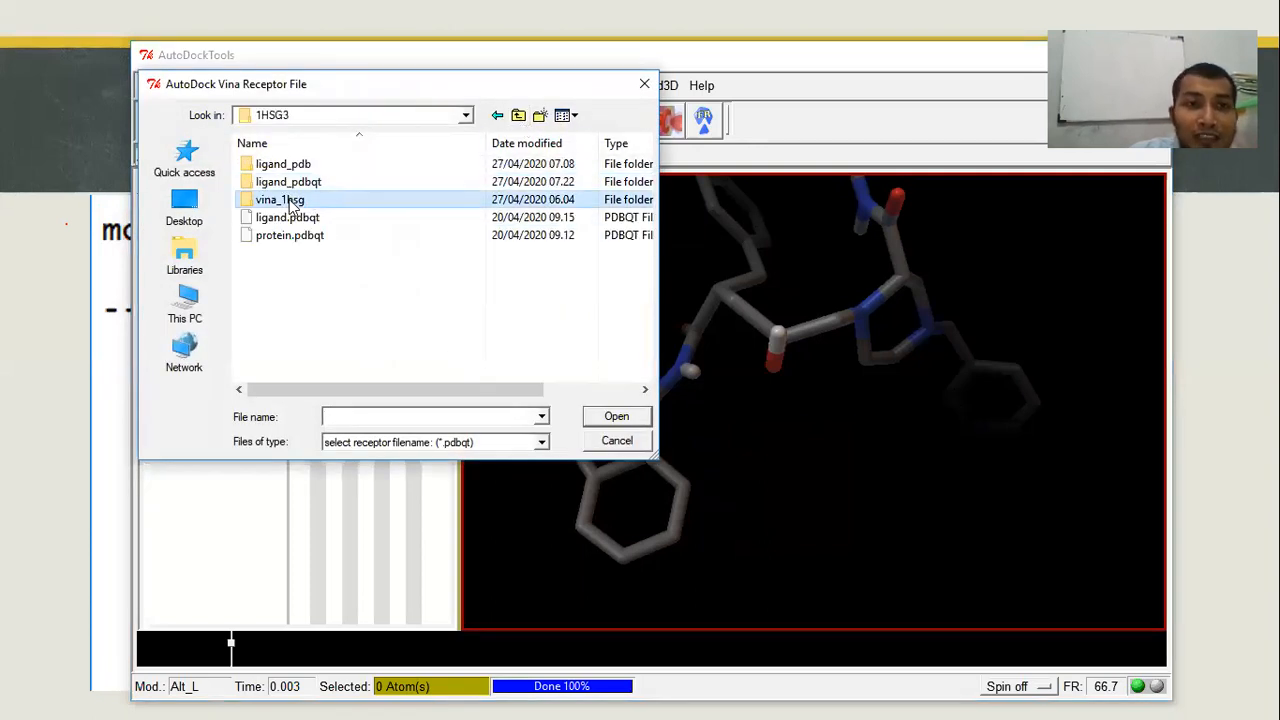
pyautogui.doubleClick(290, 202)
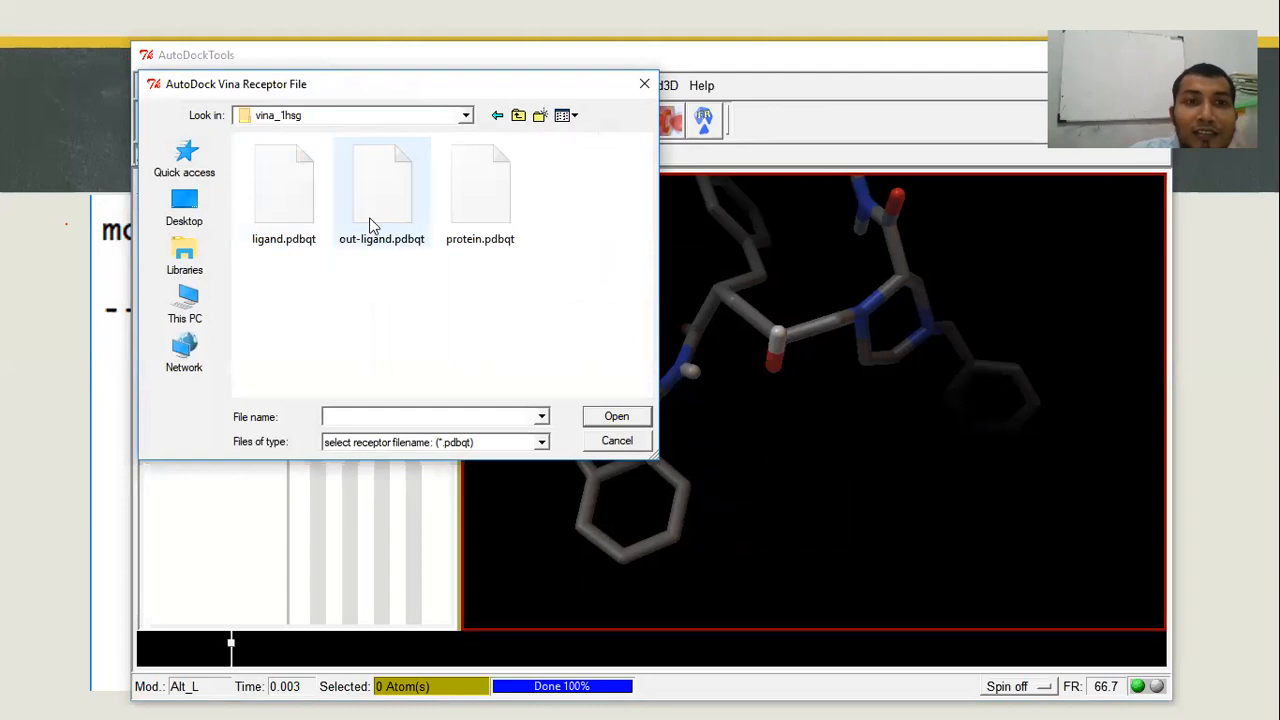
pyautogui.click(495, 221)
pyautogui.doubleClick(495, 220)
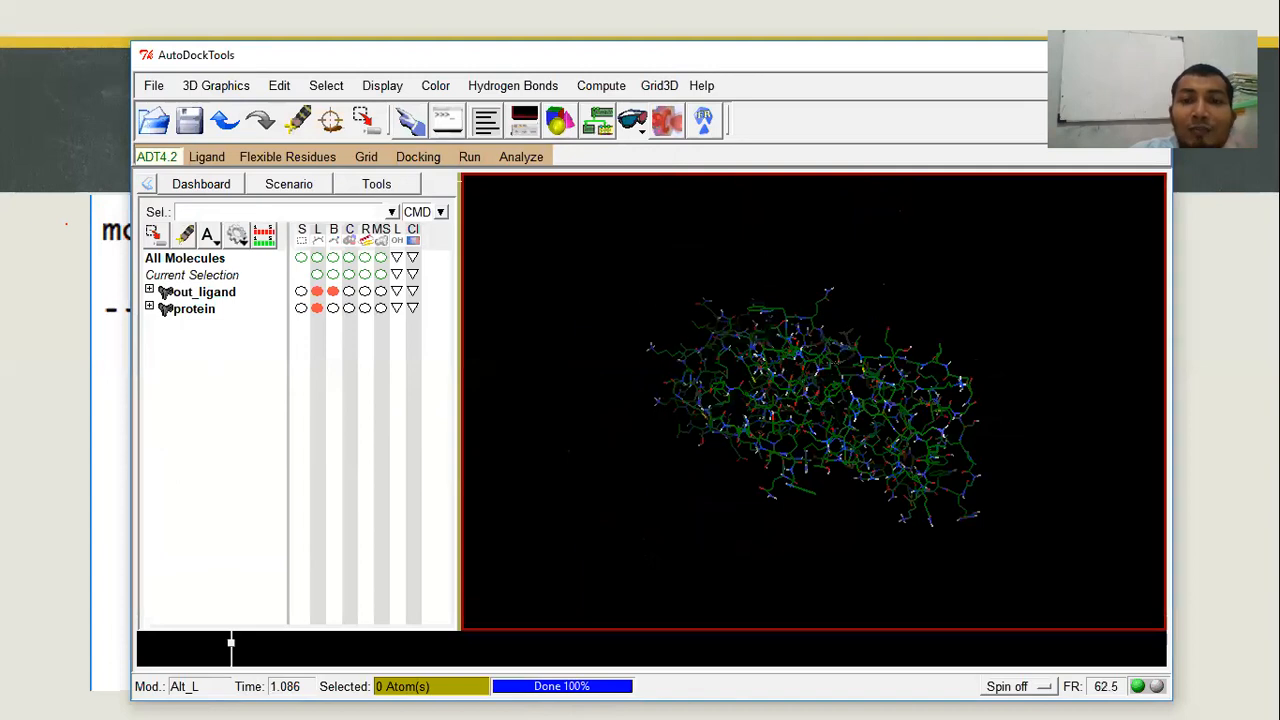
pyautogui.scroll(5, 850, 434)
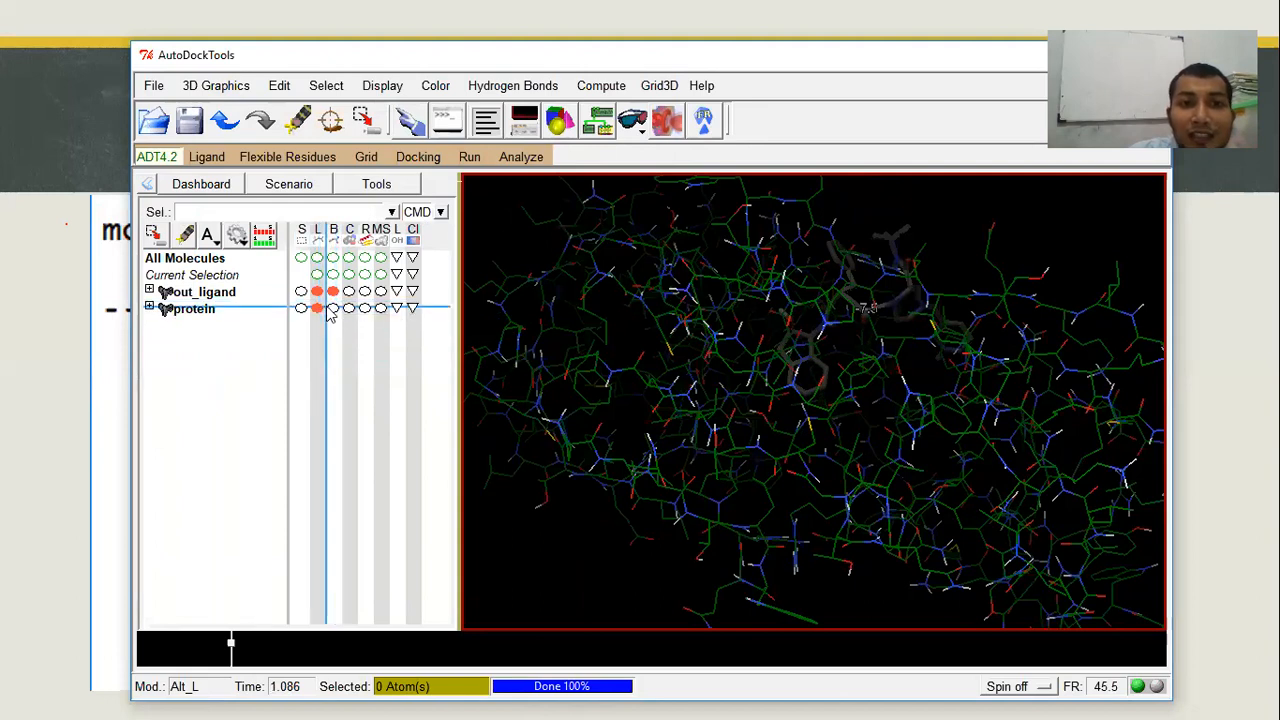
# Display the protein as ribbons and turn off its line representation.
pyautogui.click(366, 309)
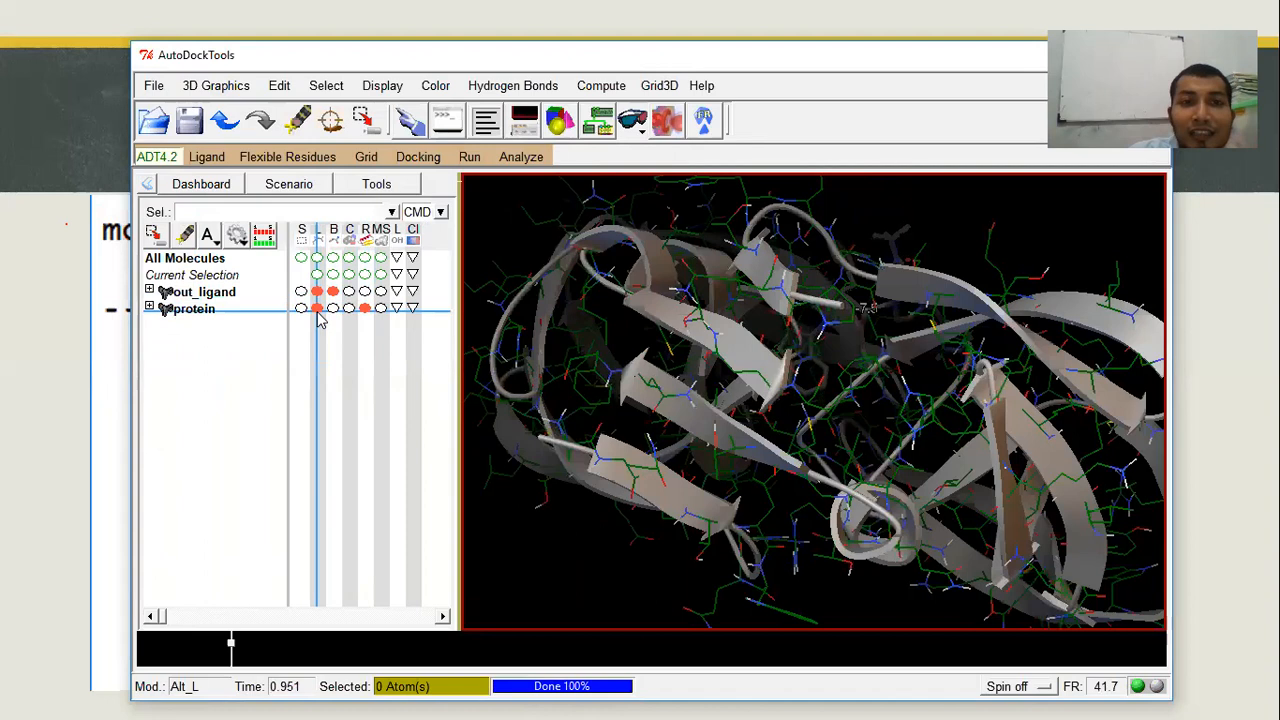
pyautogui.click(317, 309)
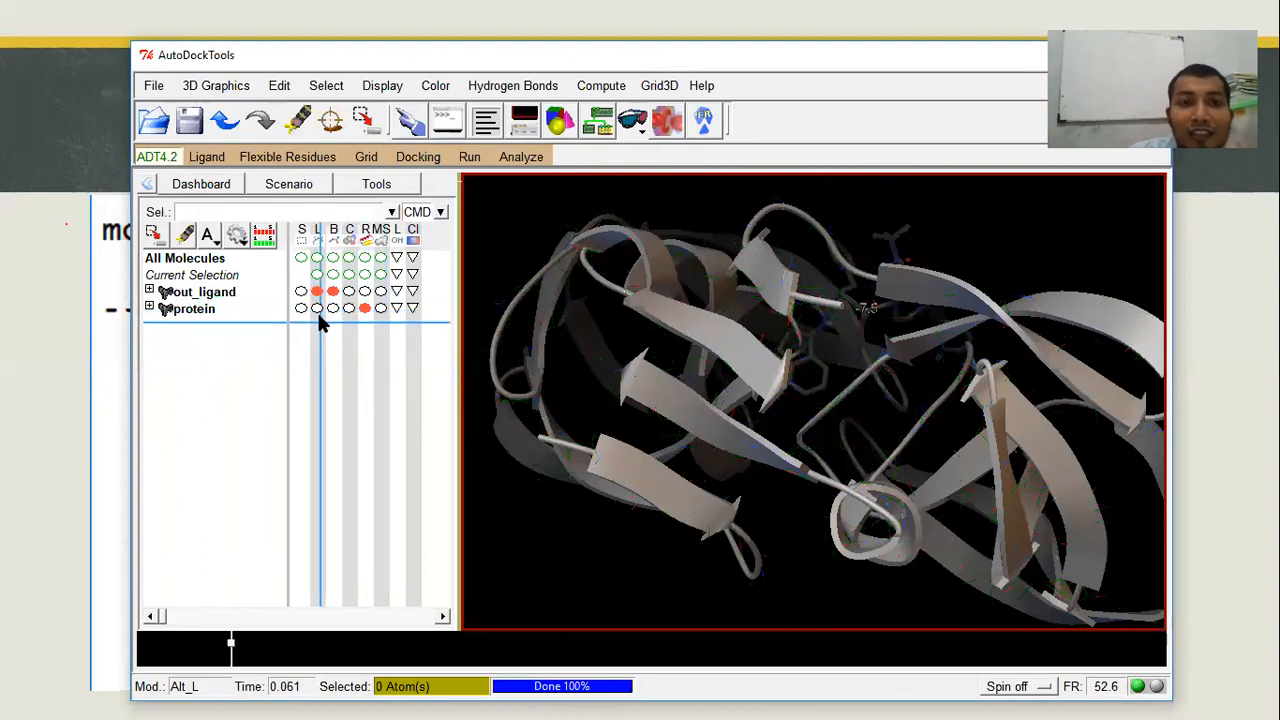
pyautogui.moveTo(564, 346); pyautogui.dragTo(828, 424)
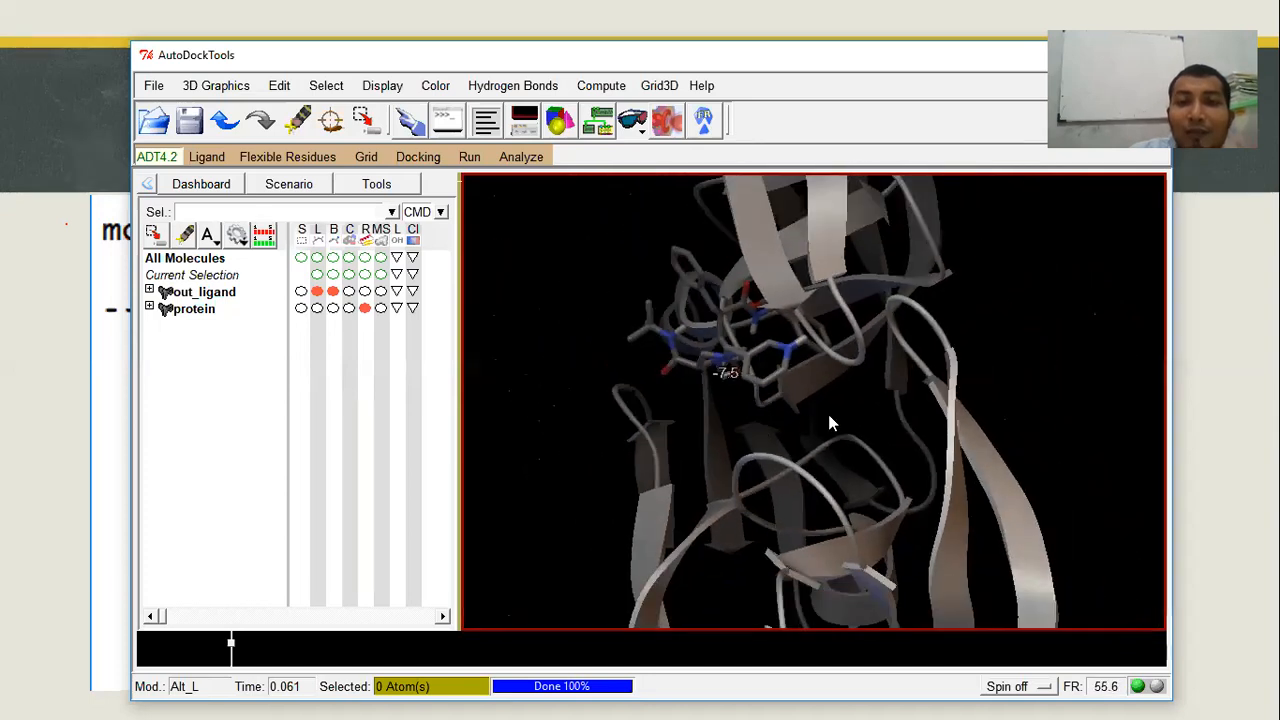
# Colour the protein's ribbon by secondary structure.
pyautogui.click(412, 308)
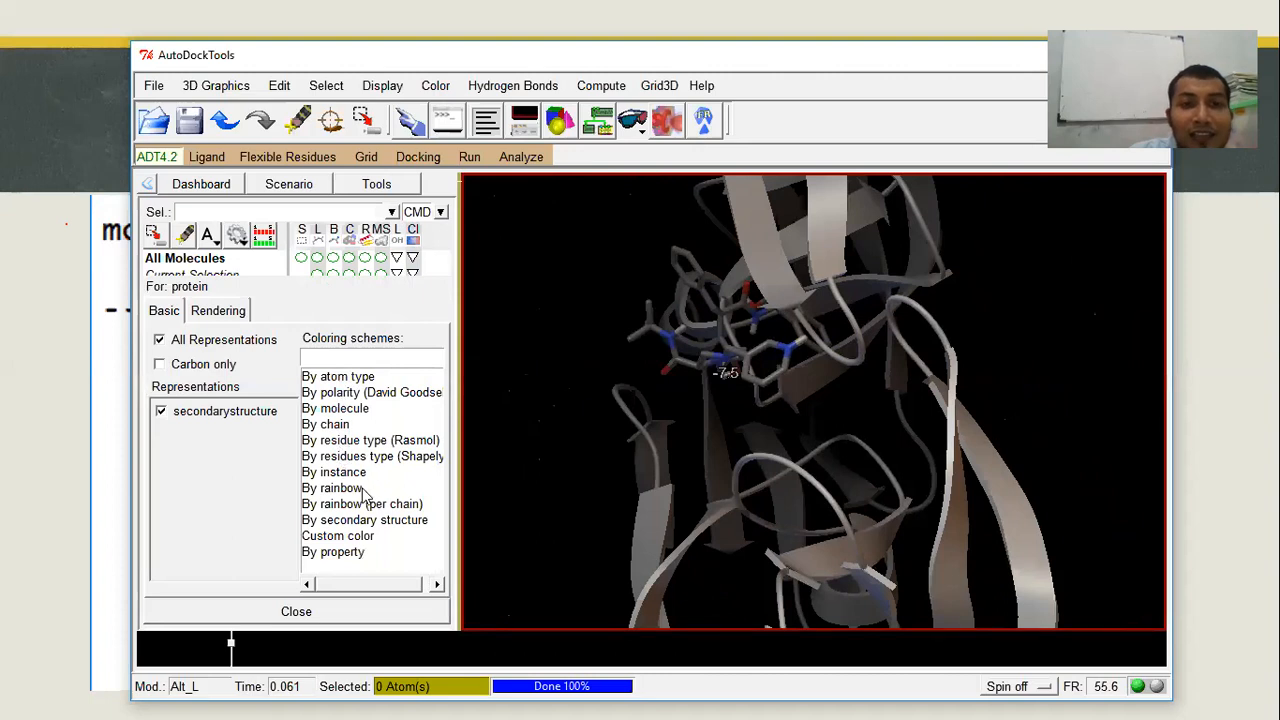
pyautogui.click(355, 520)
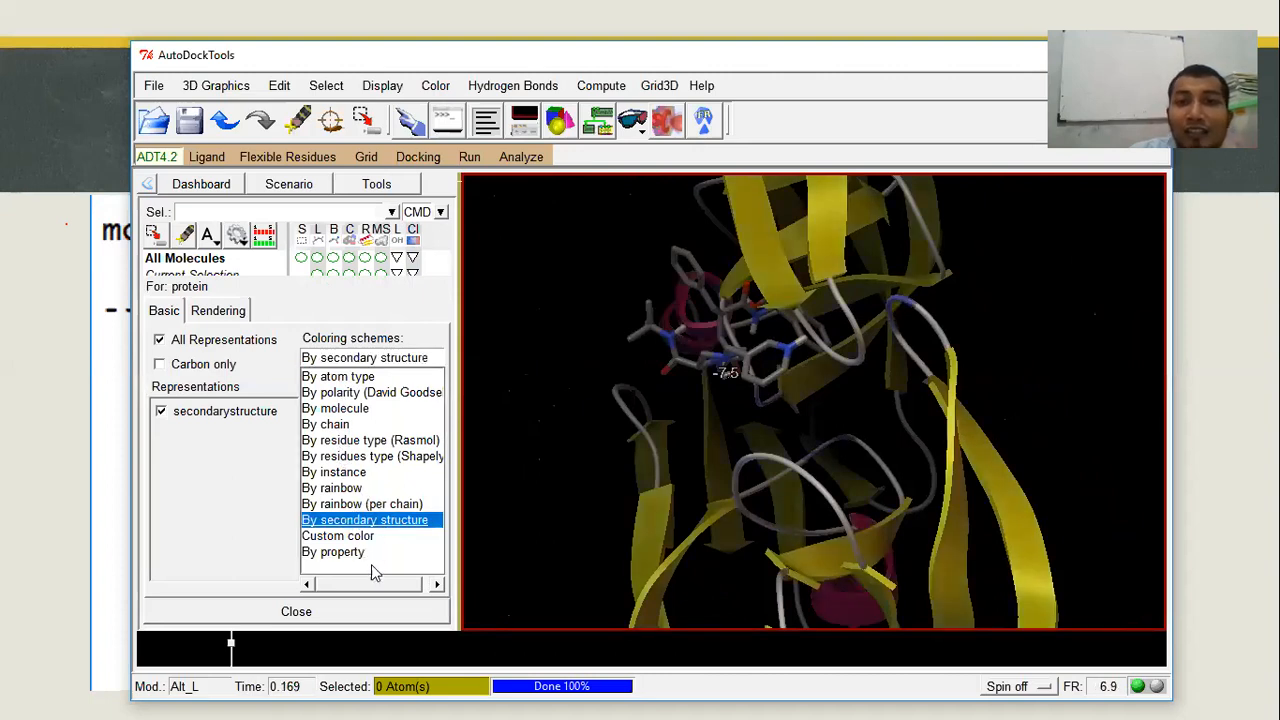
pyautogui.click(340, 610)
# Display the protein's molecular surface around the docked ligand.
pyautogui.scroll(-5, 882, 371)
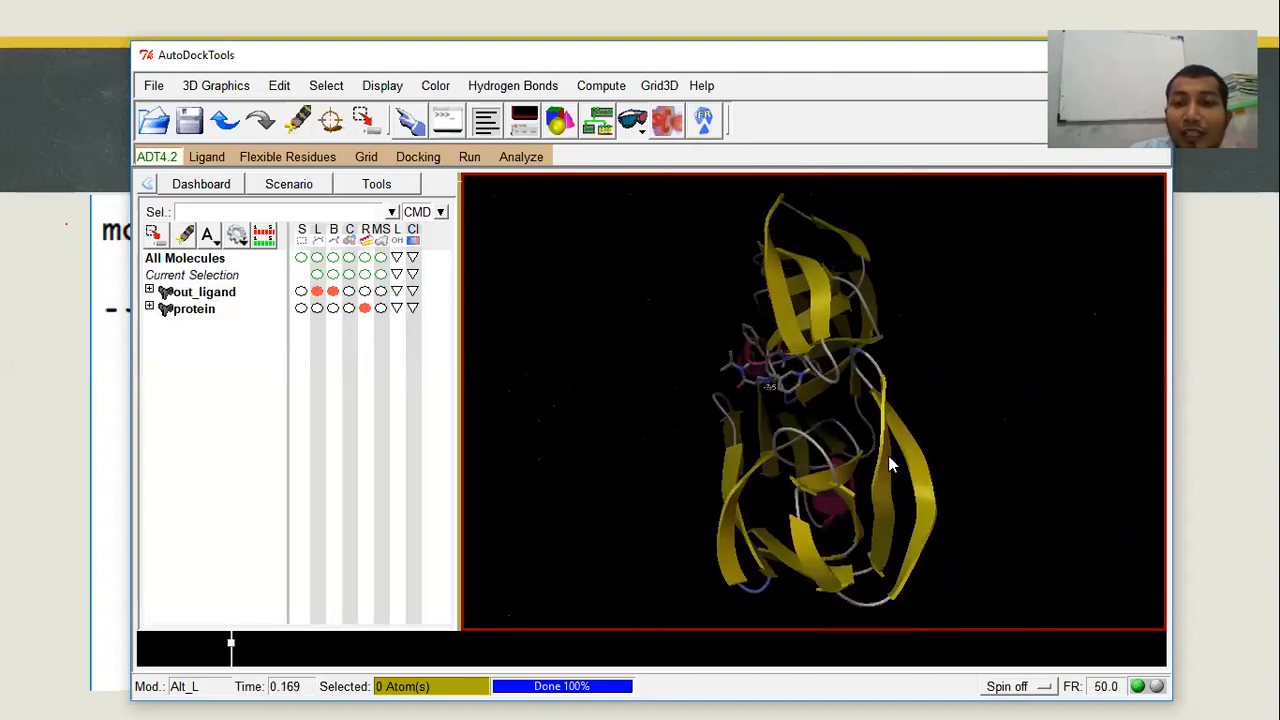
pyautogui.moveTo(740, 423); pyautogui.dragTo(830, 505)
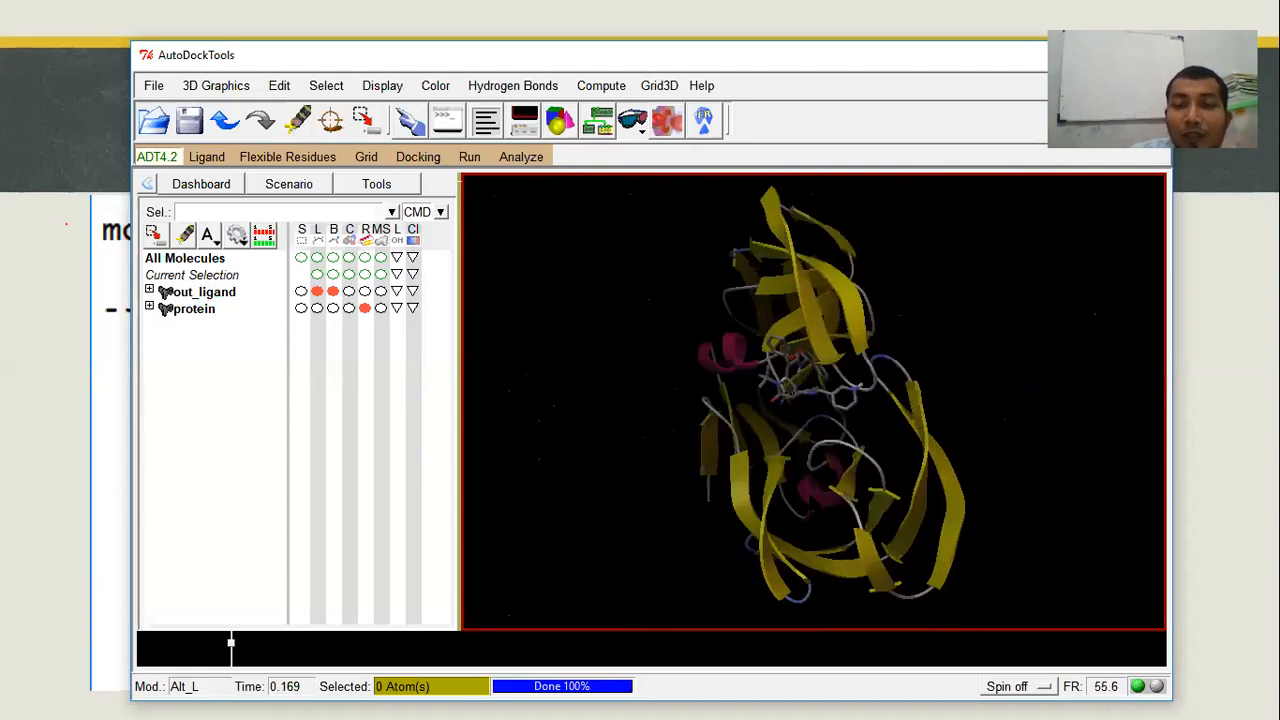
pyautogui.scroll(3, 806, 491)
pyautogui.moveTo(700, 429)
pyautogui.mouseDown()
pyautogui.moveTo(588, 446)
pyautogui.moveTo(794, 391)
pyautogui.moveTo(831, 329)
pyautogui.moveTo(826, 400)
pyautogui.moveTo(702, 440)
pyautogui.moveTo(863, 371)
pyautogui.moveTo(974, 286)
pyautogui.moveTo(1051, 400)
pyautogui.moveTo(1061, 474)
pyautogui.moveTo(680, 494)
pyautogui.moveTo(690, 433)
pyautogui.mouseUp()
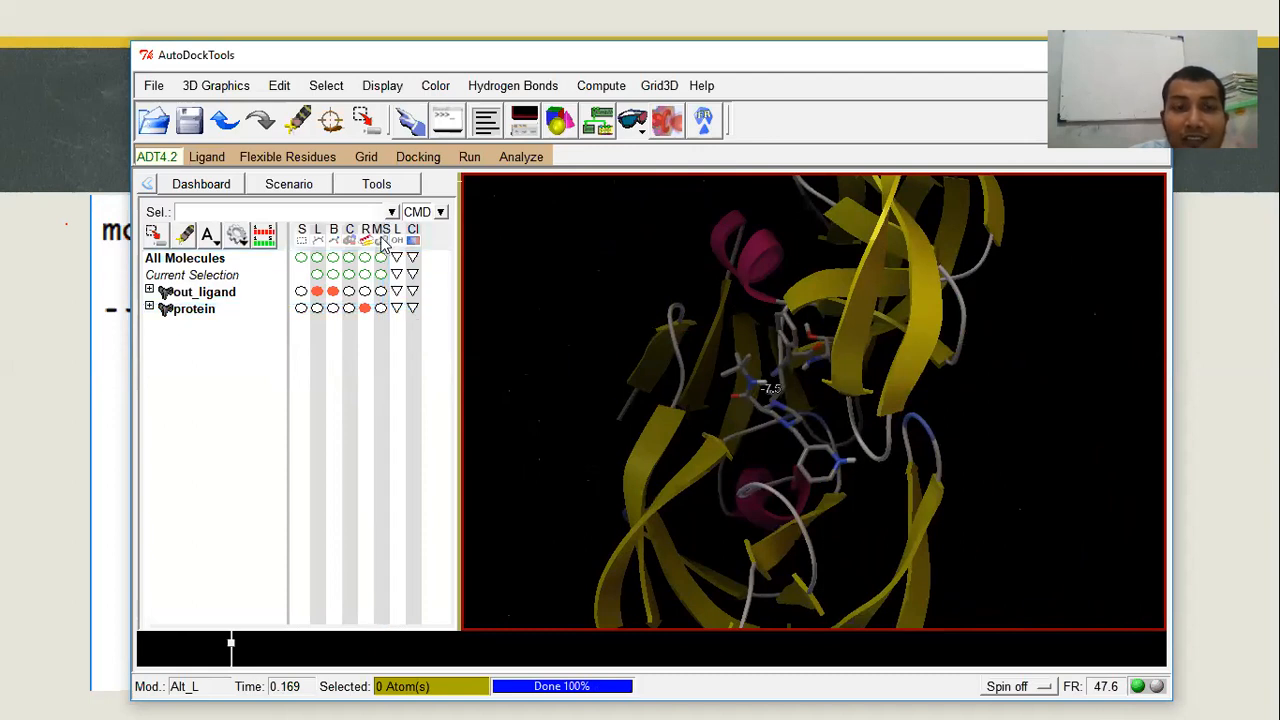
pyautogui.click(381, 308)
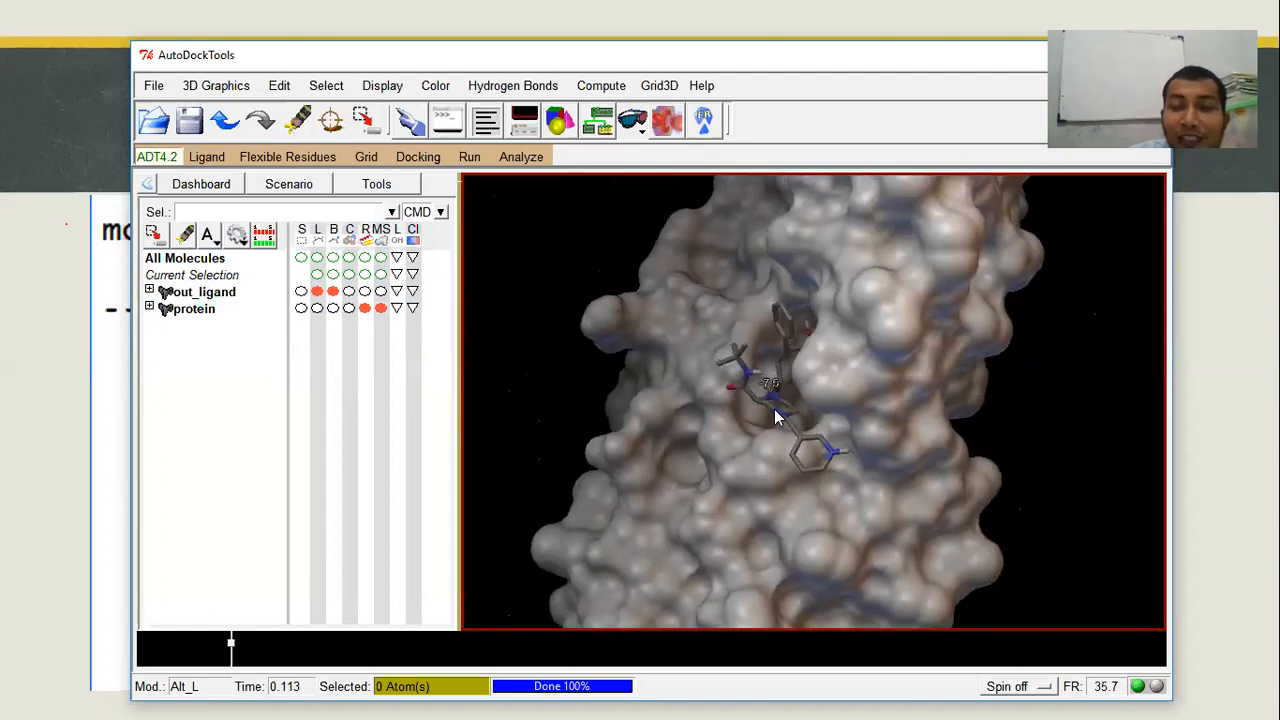
# Examine how the first and second docked conformations of out_ligand sit in the protein's surface pocket.
pyautogui.scroll(4, 775, 410)
pyautogui.moveTo(783, 398); pyautogui.dragTo(919, 496)
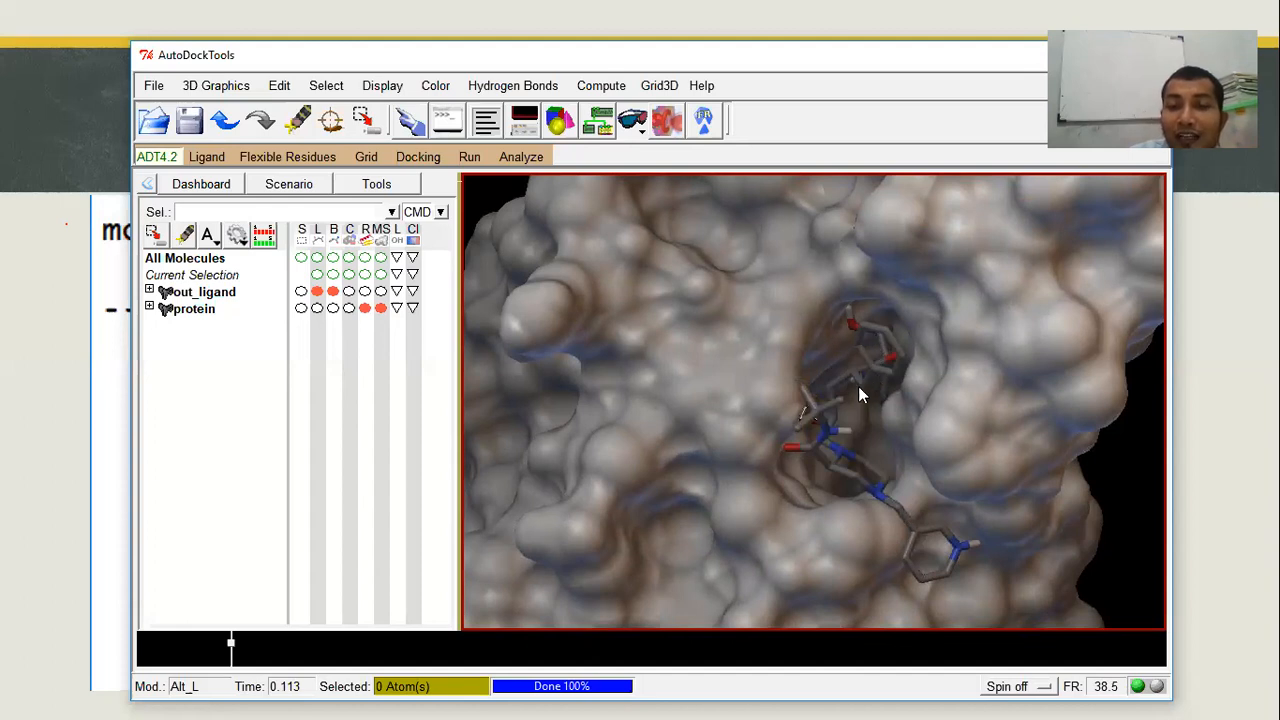
pyautogui.moveTo(881, 376)
pyautogui.mouseDown()
pyautogui.moveTo(866, 371)
pyautogui.moveTo(857, 403)
pyautogui.moveTo(871, 406)
pyautogui.moveTo(870, 393)
pyautogui.mouseUp()
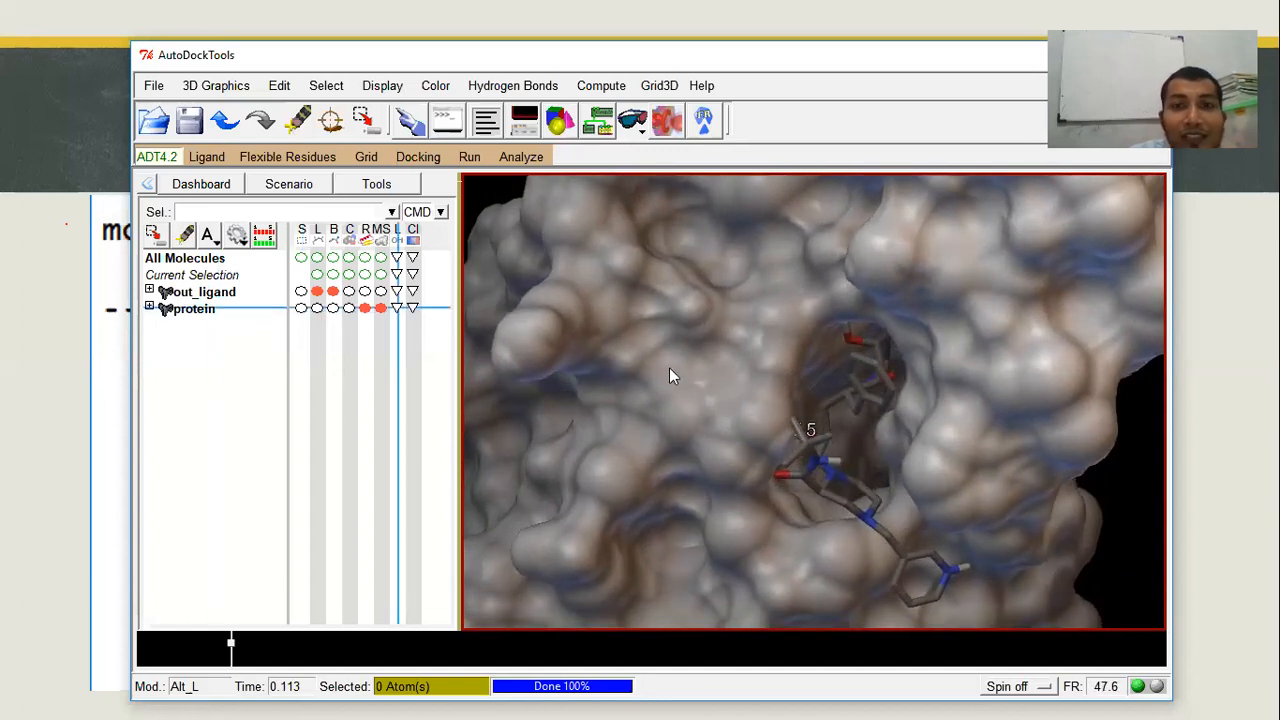
pyautogui.scroll(5, 863, 392)
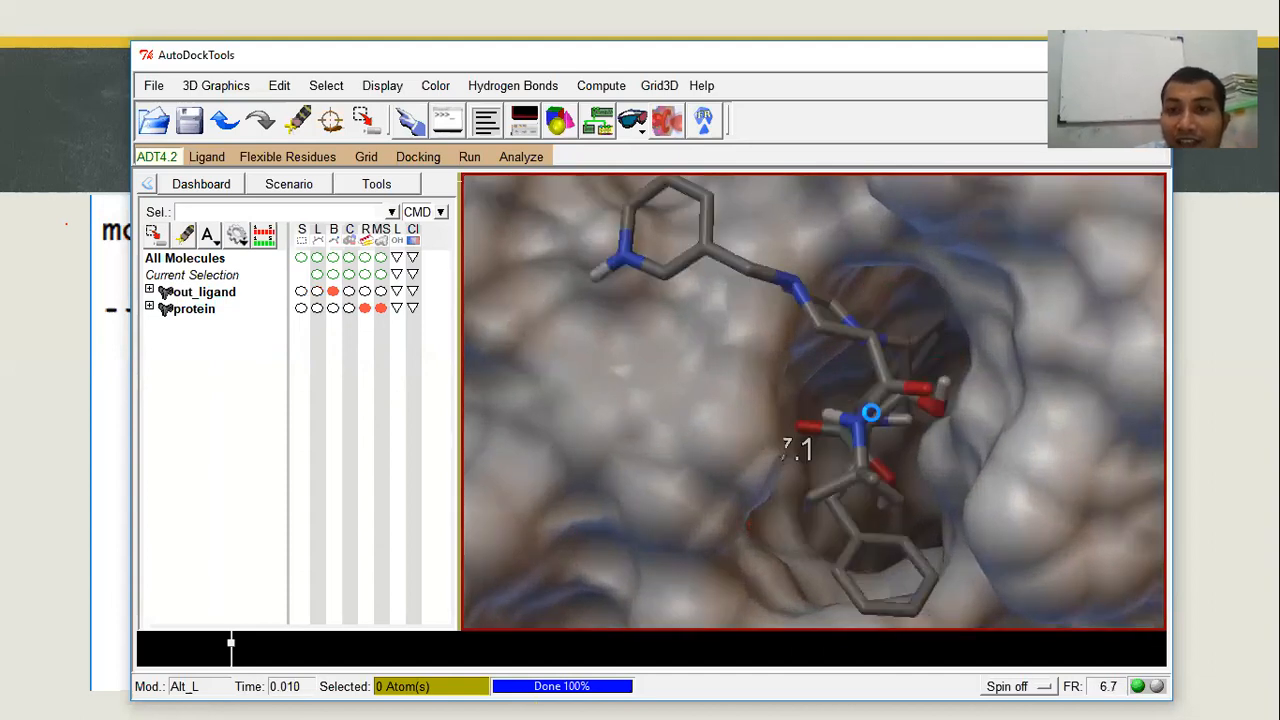
pyautogui.moveTo(748, 424); pyautogui.dragTo(718, 446)
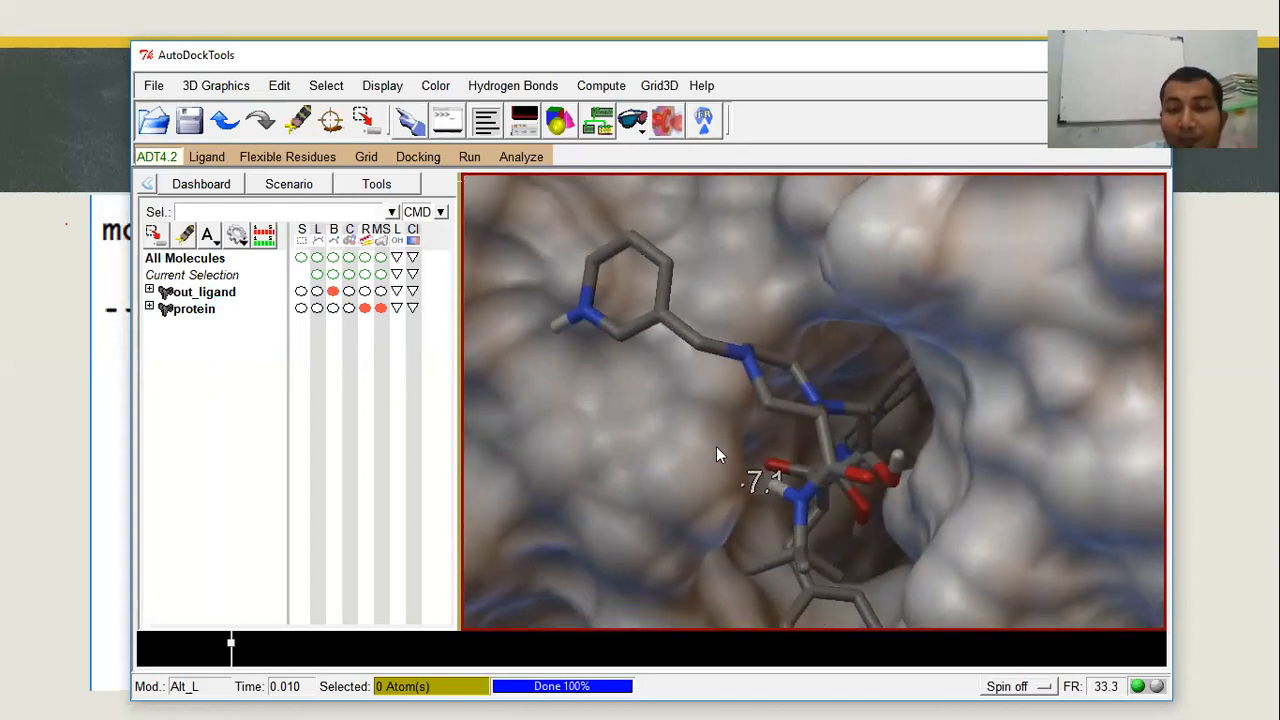
# Step through the next conformations of out_ligand and examine their position against the protein surface from several angles.
pyautogui.press('Right')
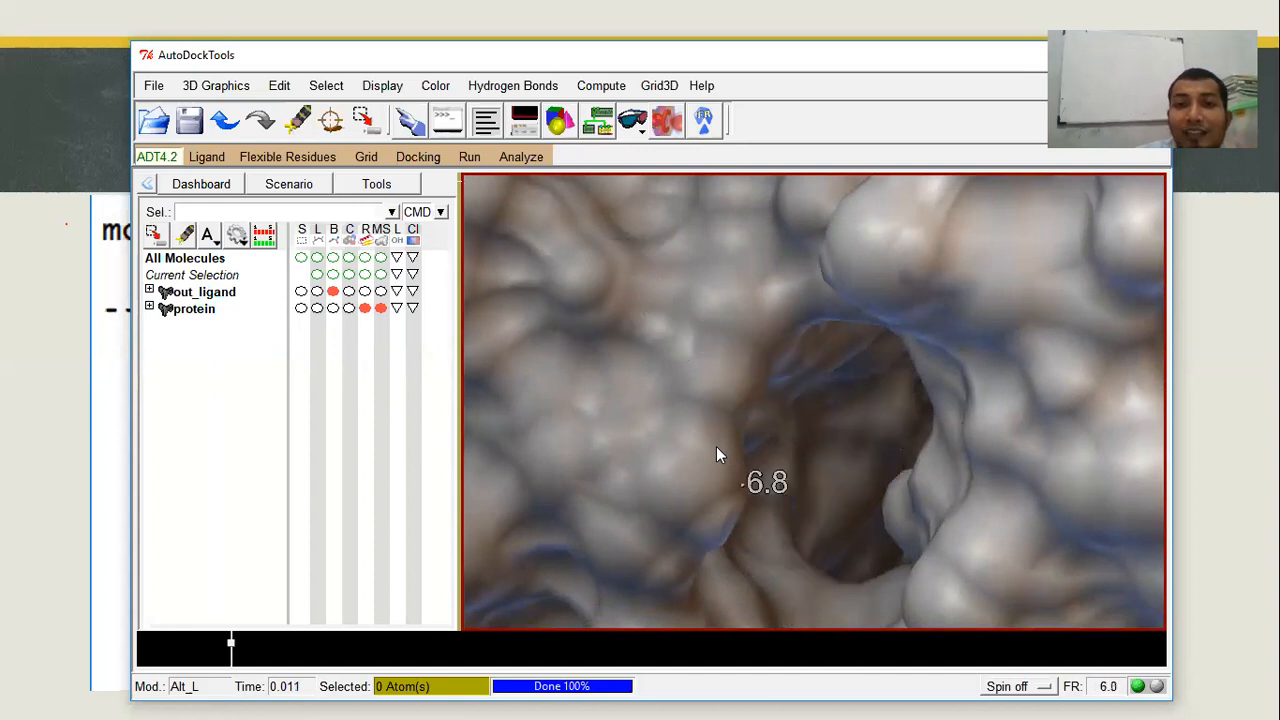
pyautogui.moveTo(950, 452); pyautogui.dragTo(821, 430)
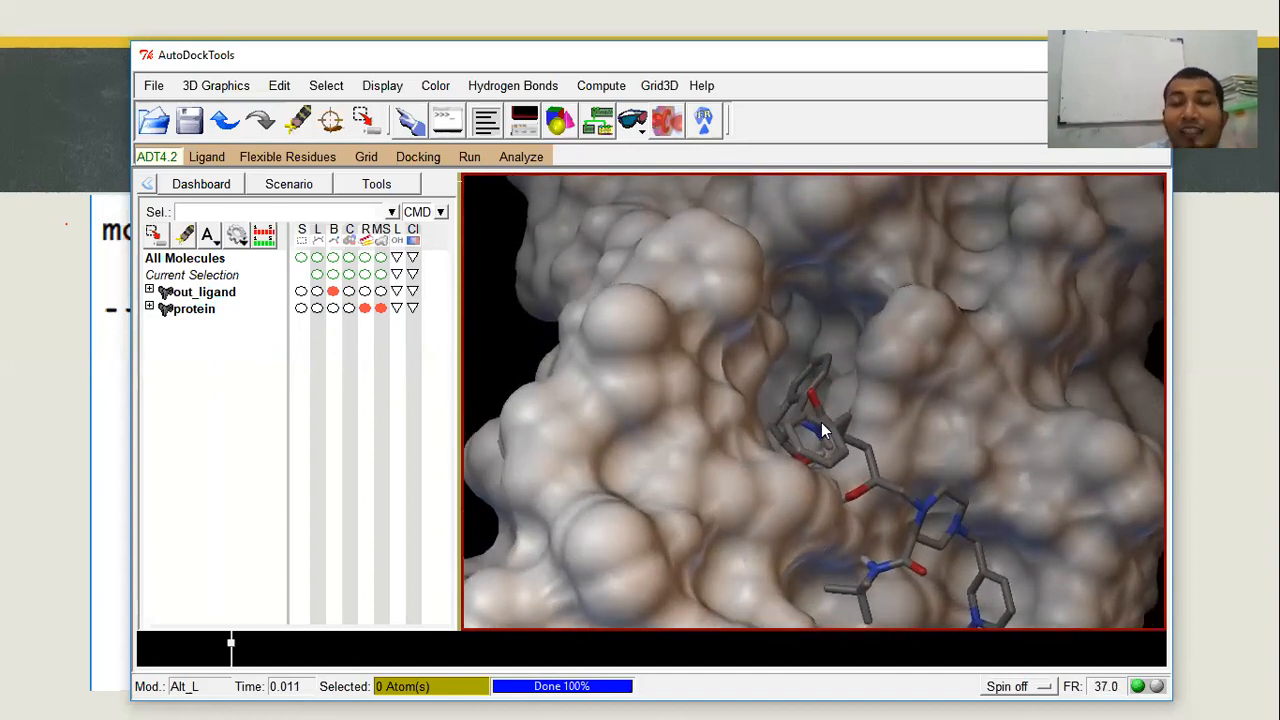
pyautogui.press('Right')
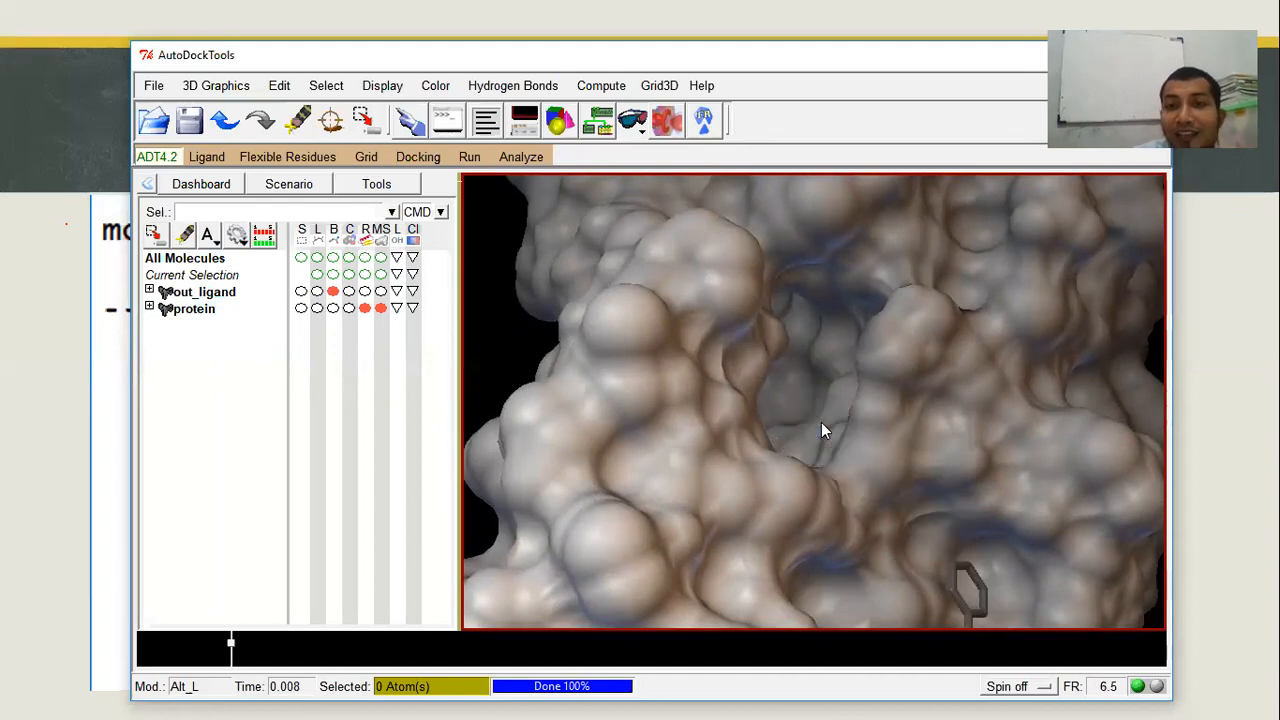
pyautogui.scroll(-6, 1010, 512)
pyautogui.moveTo(1012, 520); pyautogui.dragTo(922, 478)
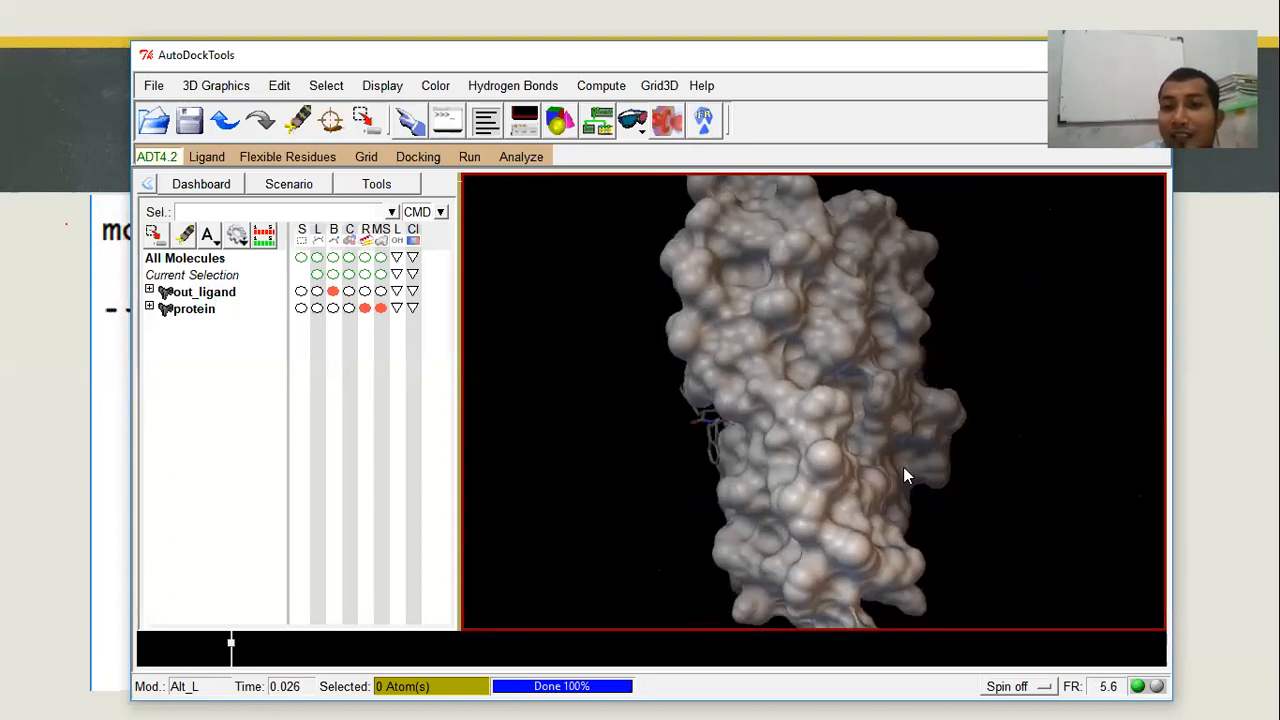
pyautogui.moveTo(803, 403); pyautogui.dragTo(1060, 394)
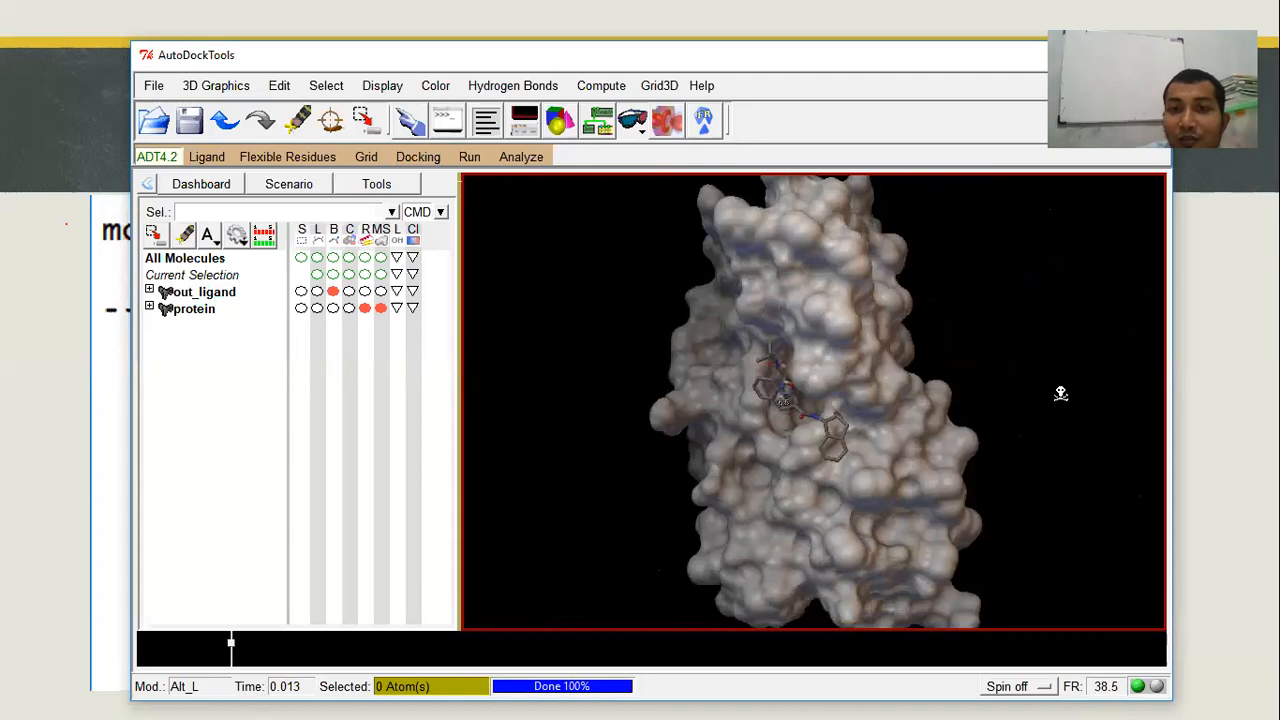
pyautogui.scroll(3, 858, 427)
pyautogui.moveTo(781, 391); pyautogui.dragTo(803, 376)
pyautogui.scroll(5, 802, 375)
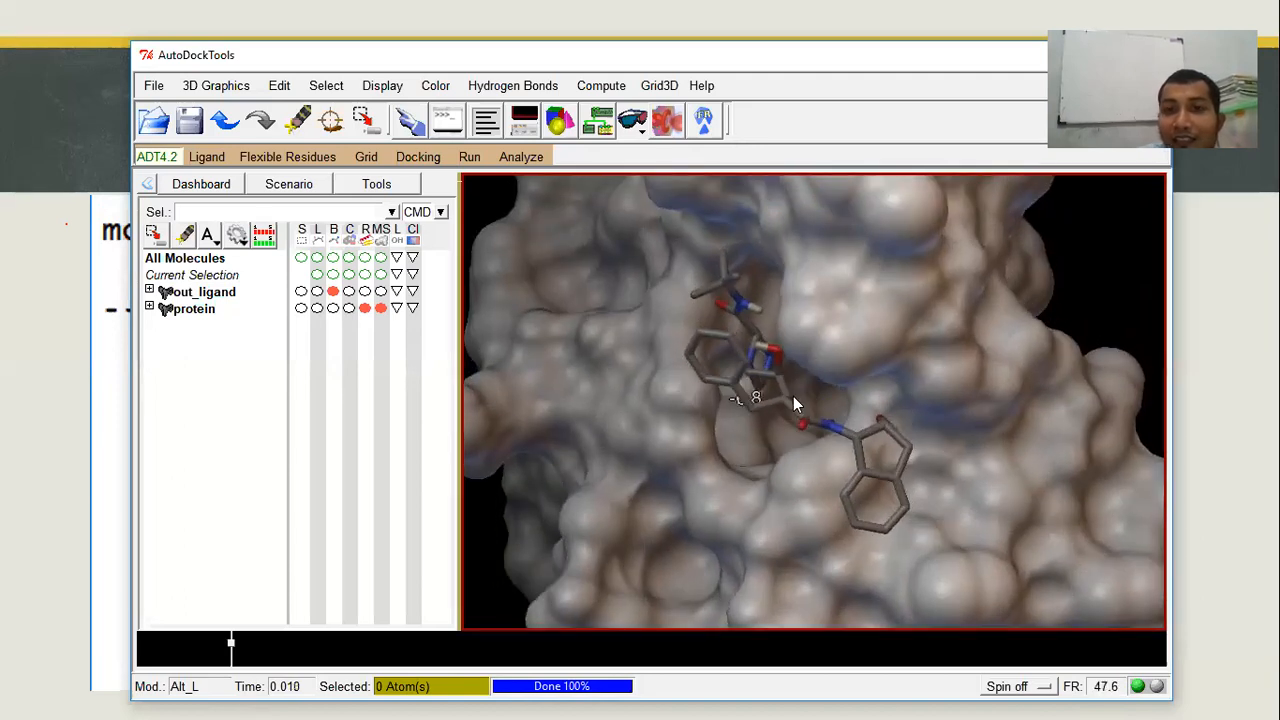
# Step through the remaining docked conformations of out_ligand on the protein surface until the first one is shown again.
pyautogui.press('Right')
pyautogui.moveTo(793, 396); pyautogui.dragTo(828, 340)
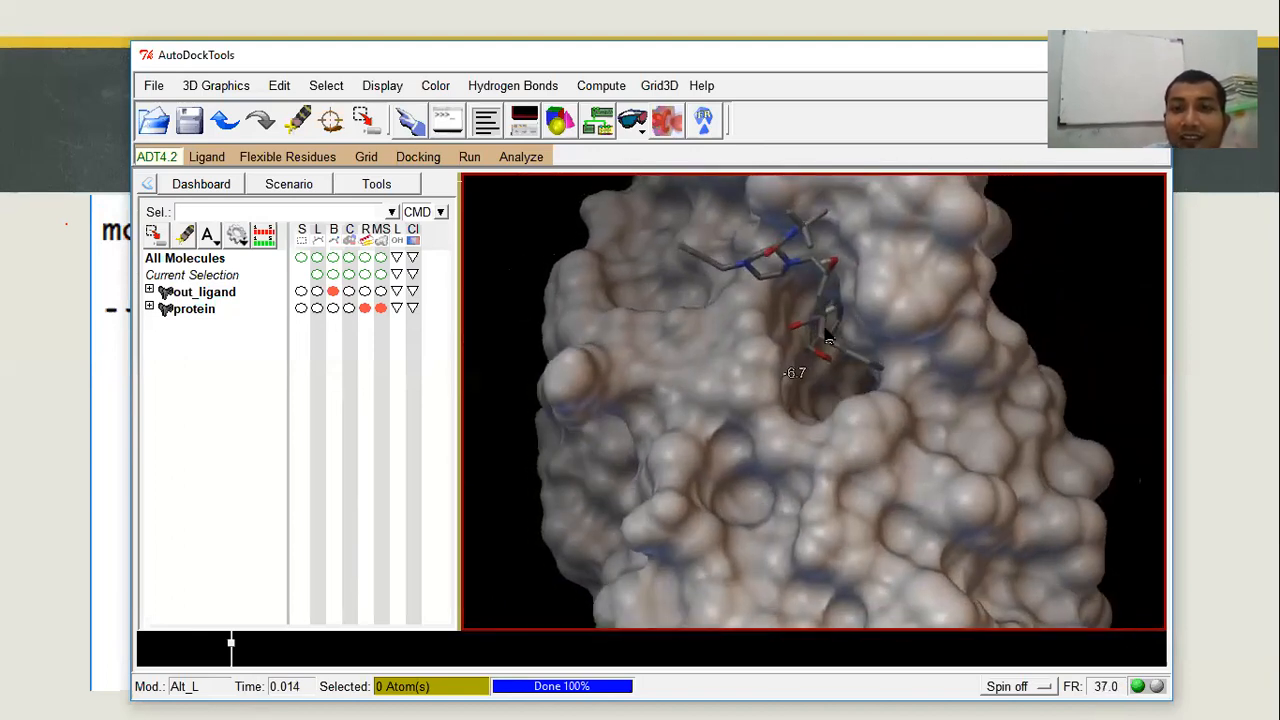
pyautogui.press('Right')
pyautogui.press('Right')
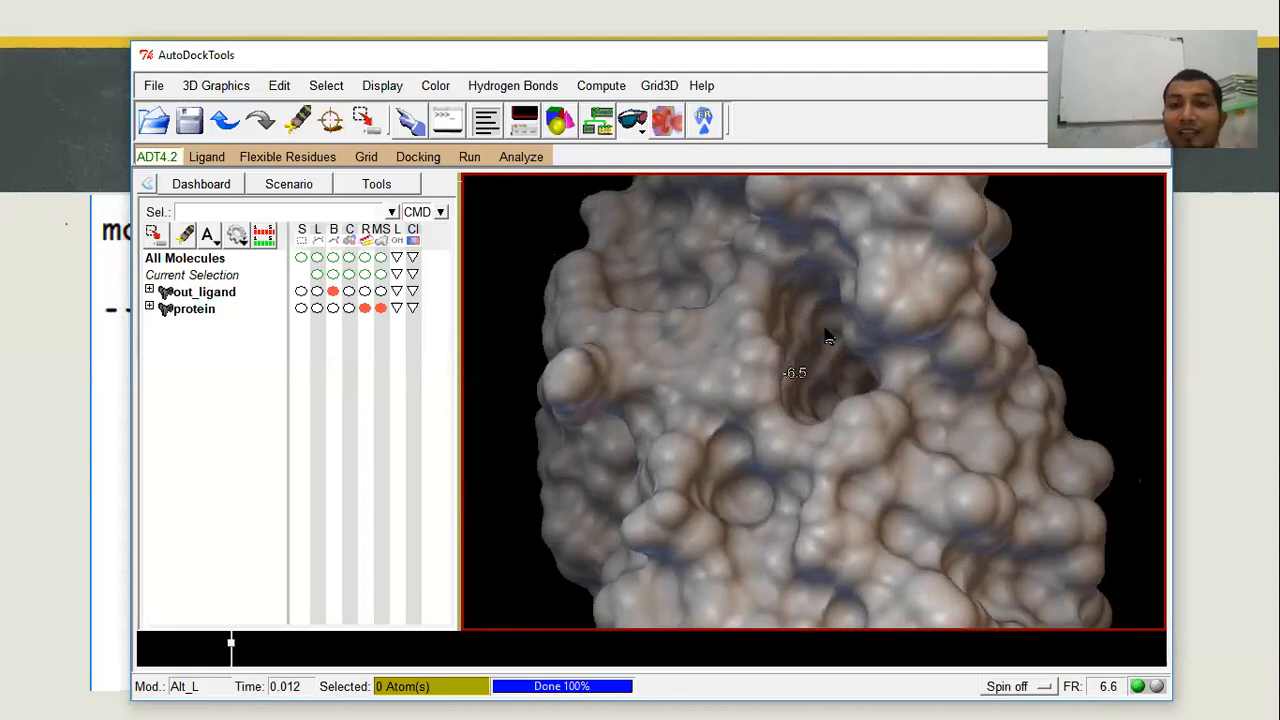
pyautogui.press('Right')
pyautogui.press('Right')
pyautogui.moveTo(826, 328); pyautogui.dragTo(697, 467)
pyautogui.press('Right')
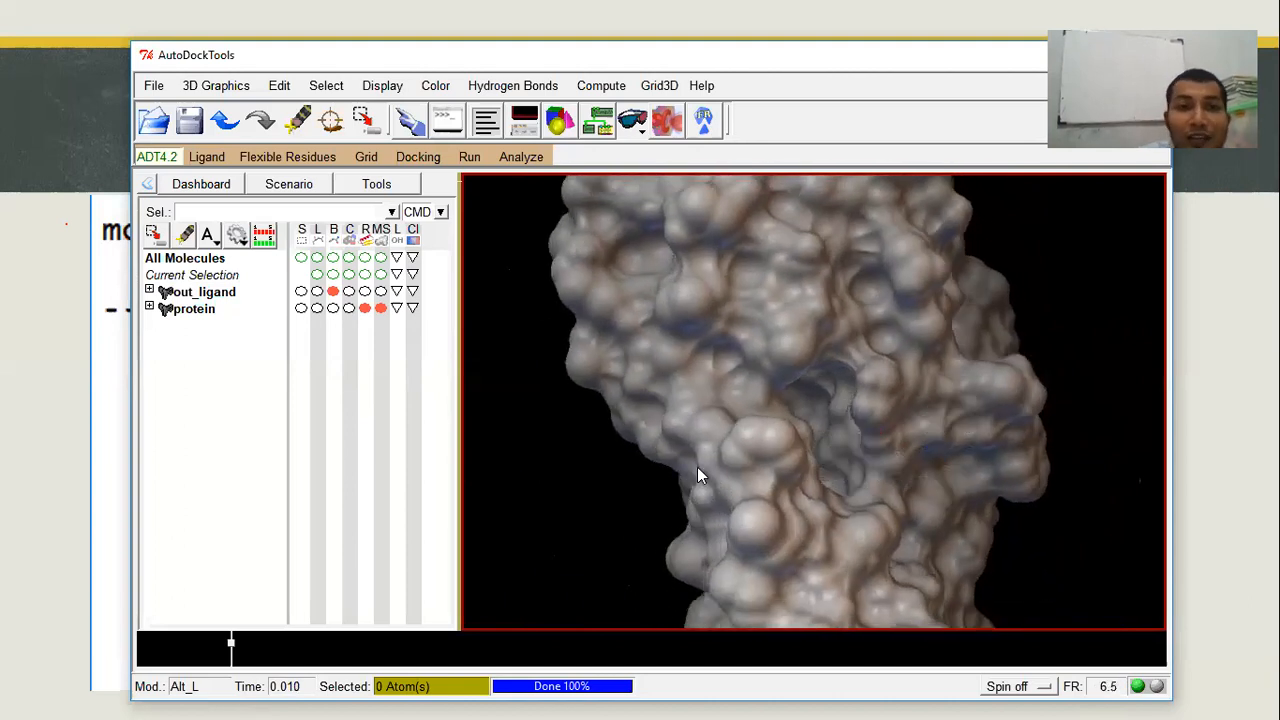
pyautogui.moveTo(796, 454); pyautogui.dragTo(857, 331)
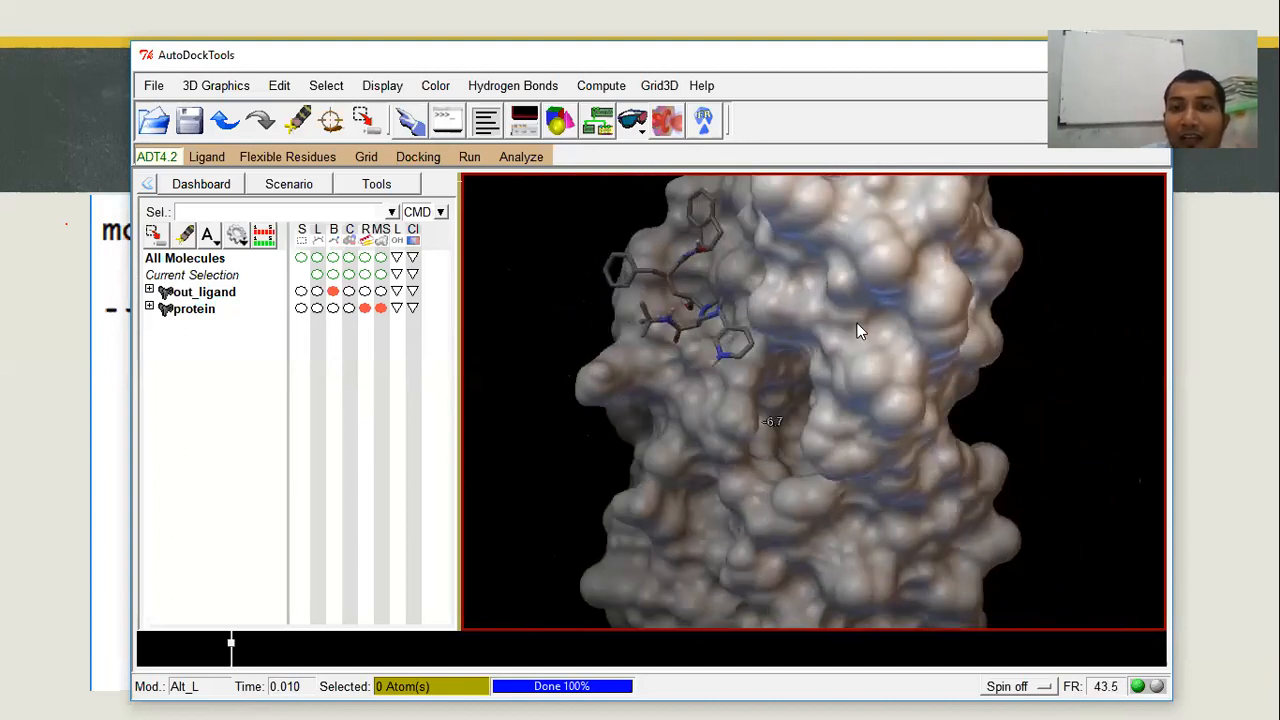
pyautogui.press('Right')
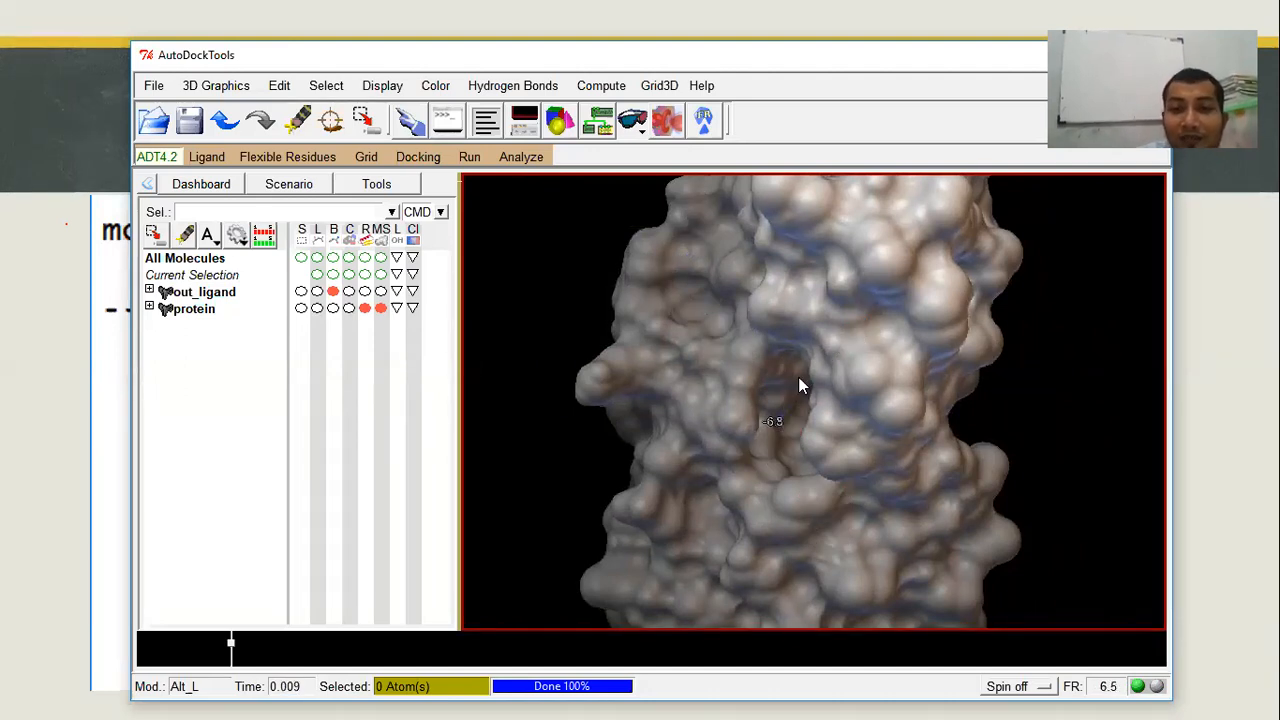
pyautogui.press('Right')
pyautogui.press('Right')
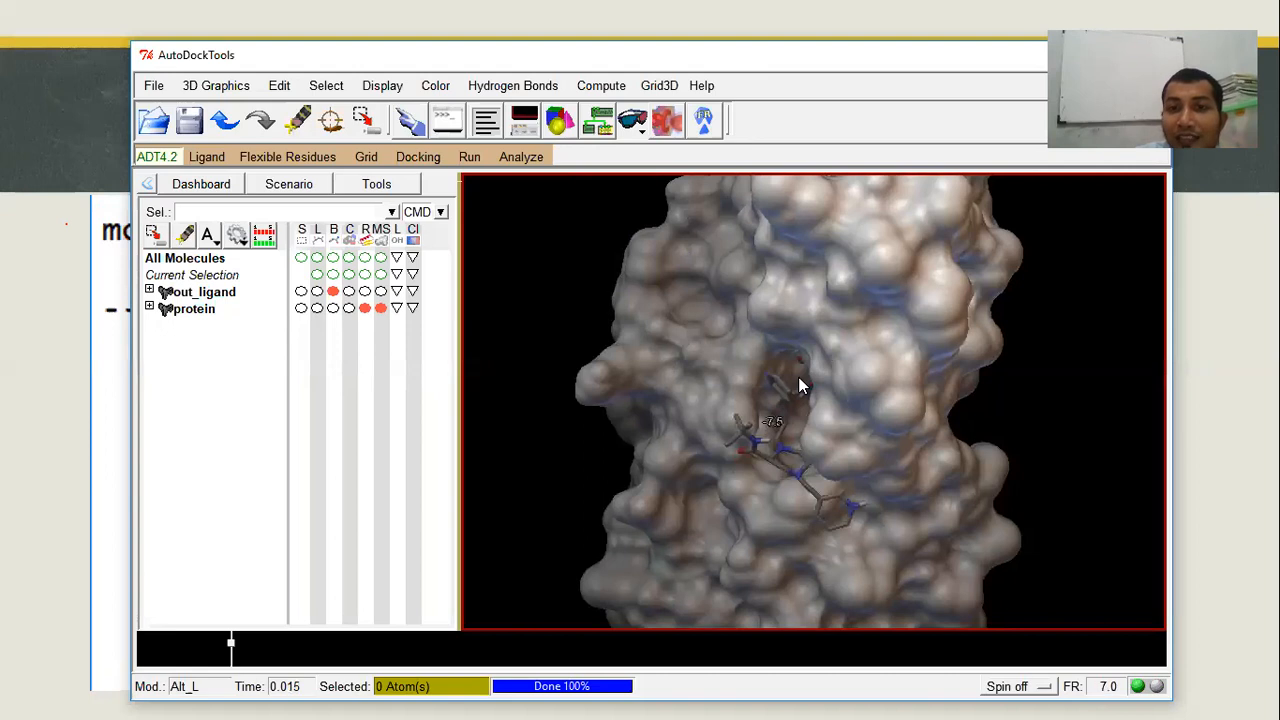
# Examine the first docked conformation in the protein's binding pocket from several angles and distances.
pyautogui.moveTo(800, 386); pyautogui.dragTo(862, 367)
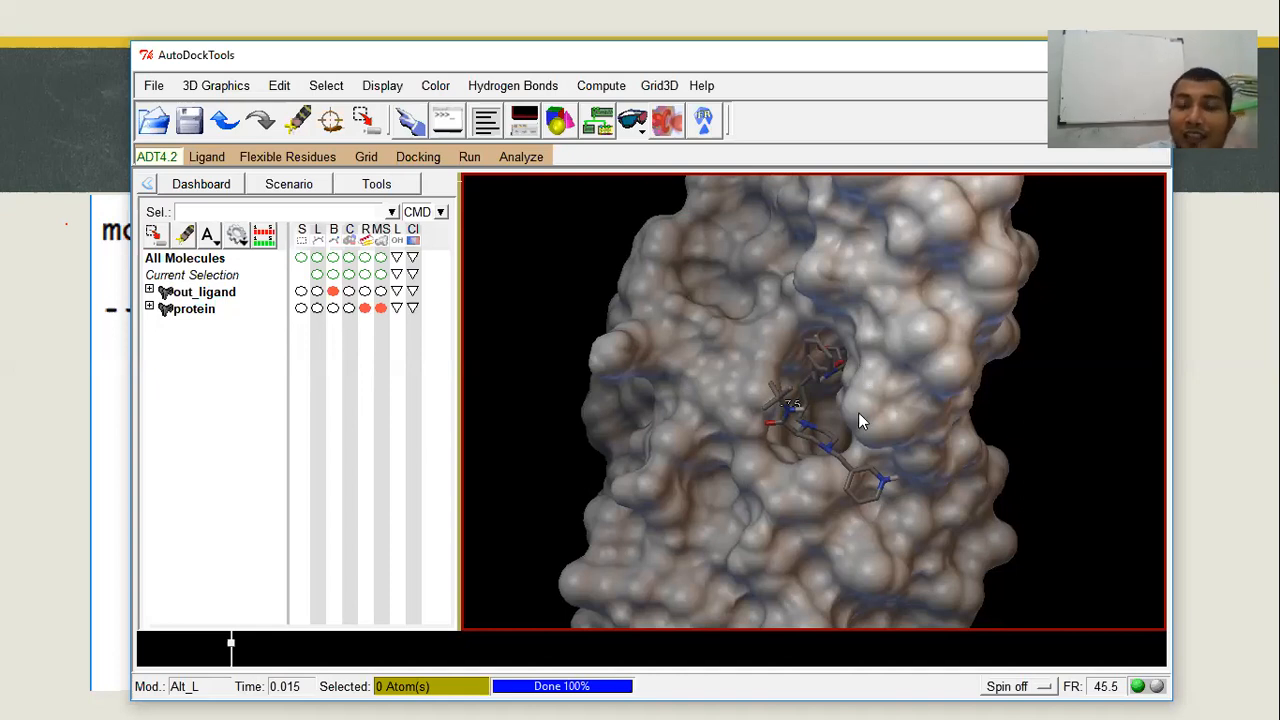
pyautogui.scroll(5, 842, 424)
pyautogui.scroll(-5, 842, 424)
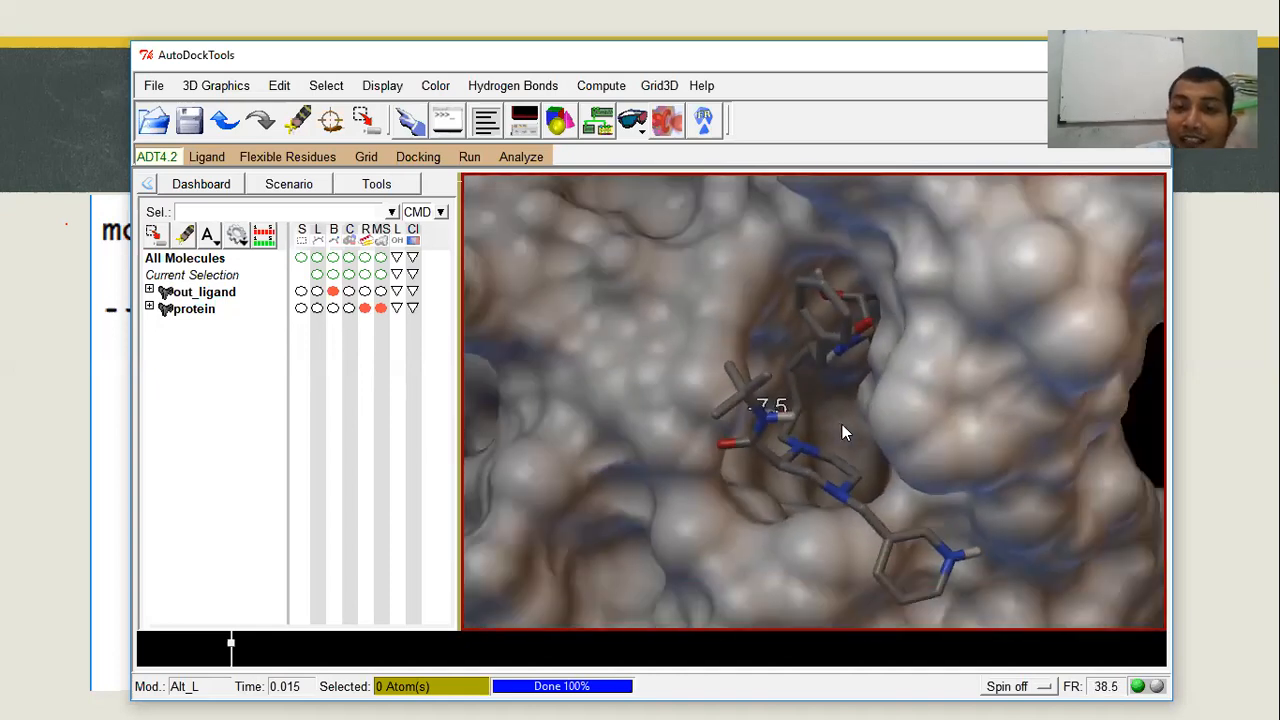
pyautogui.scroll(-3, 842, 427)
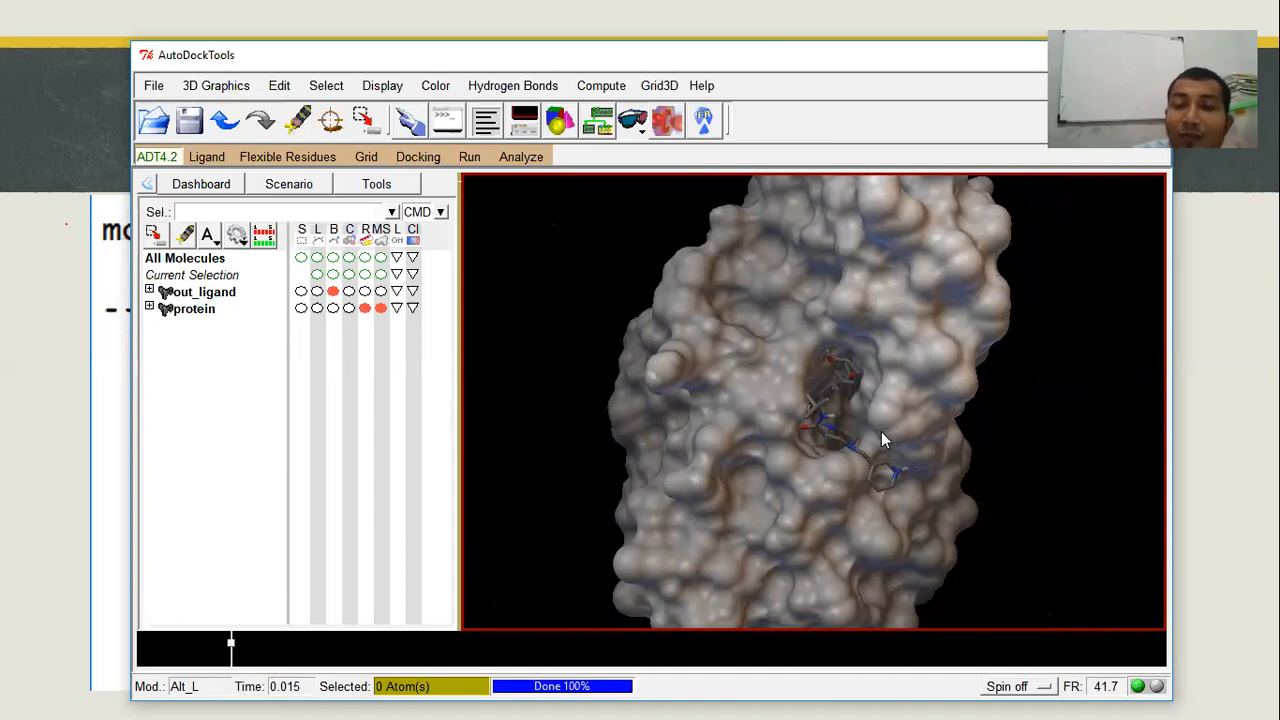
pyautogui.scroll(10, 834, 400)
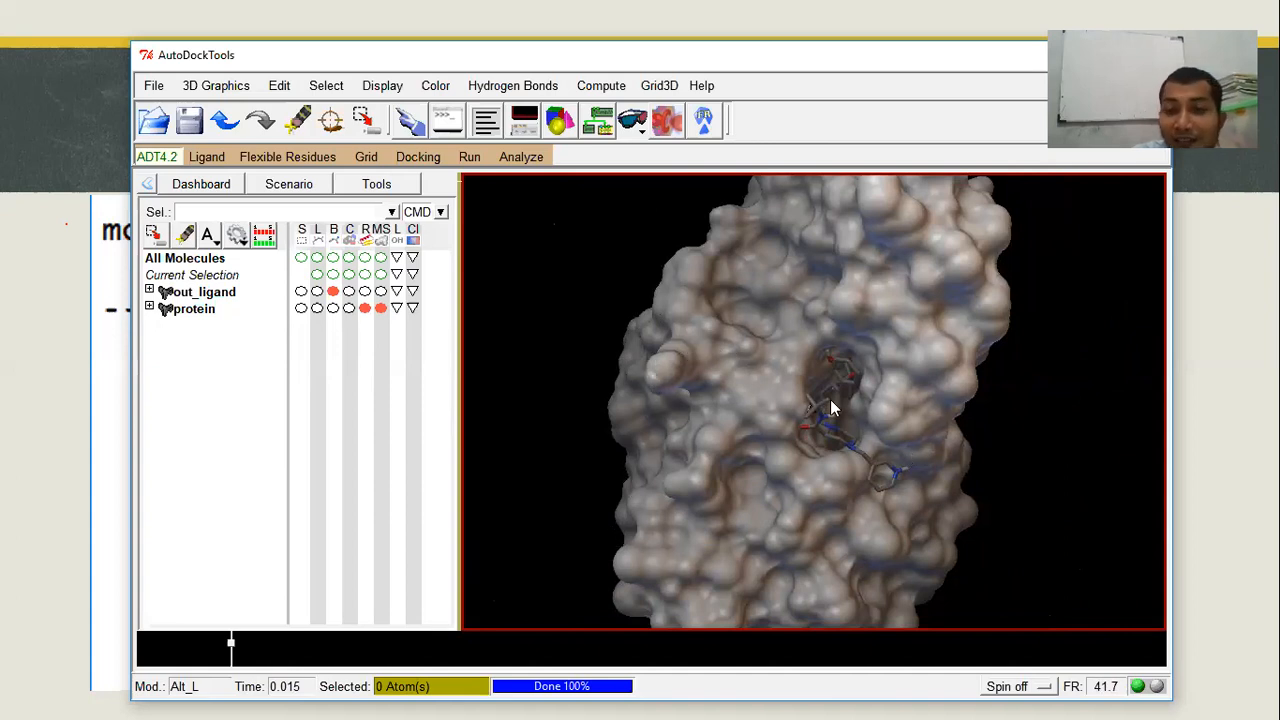
pyautogui.moveTo(841, 418); pyautogui.dragTo(662, 393)
pyautogui.scroll(-8, 729, 396)
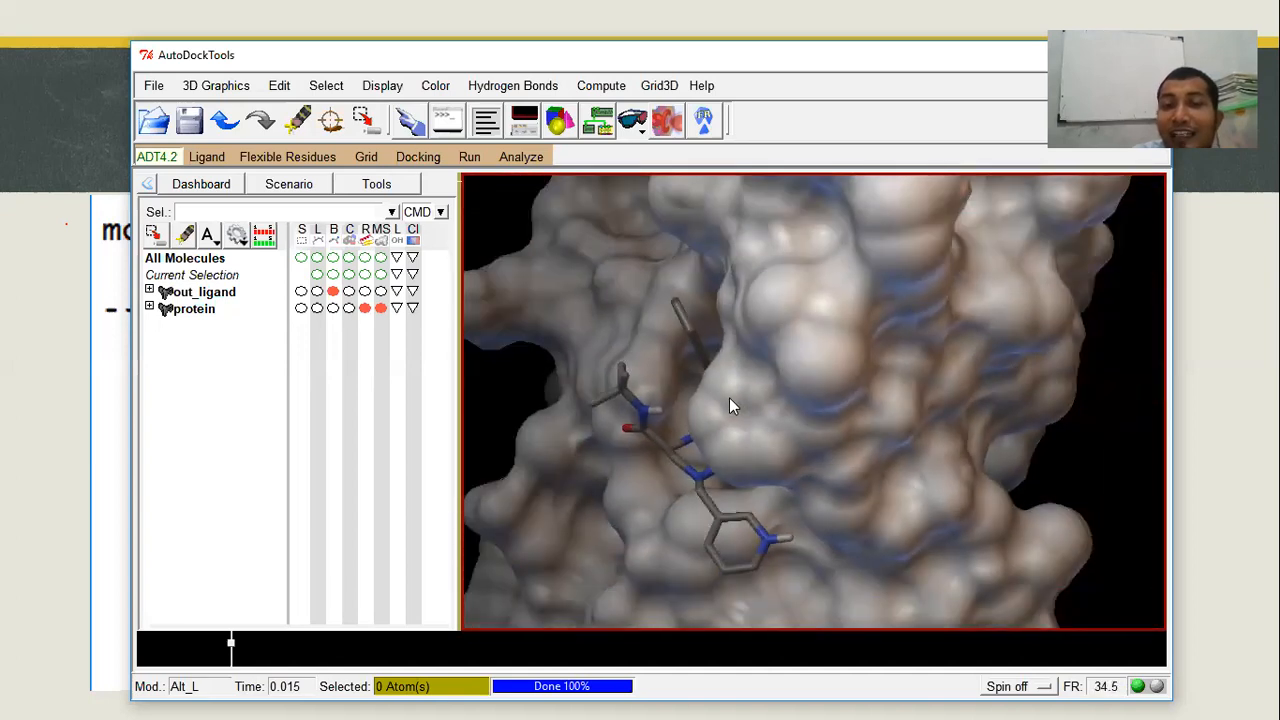
pyautogui.moveTo(802, 397); pyautogui.dragTo(854, 417)
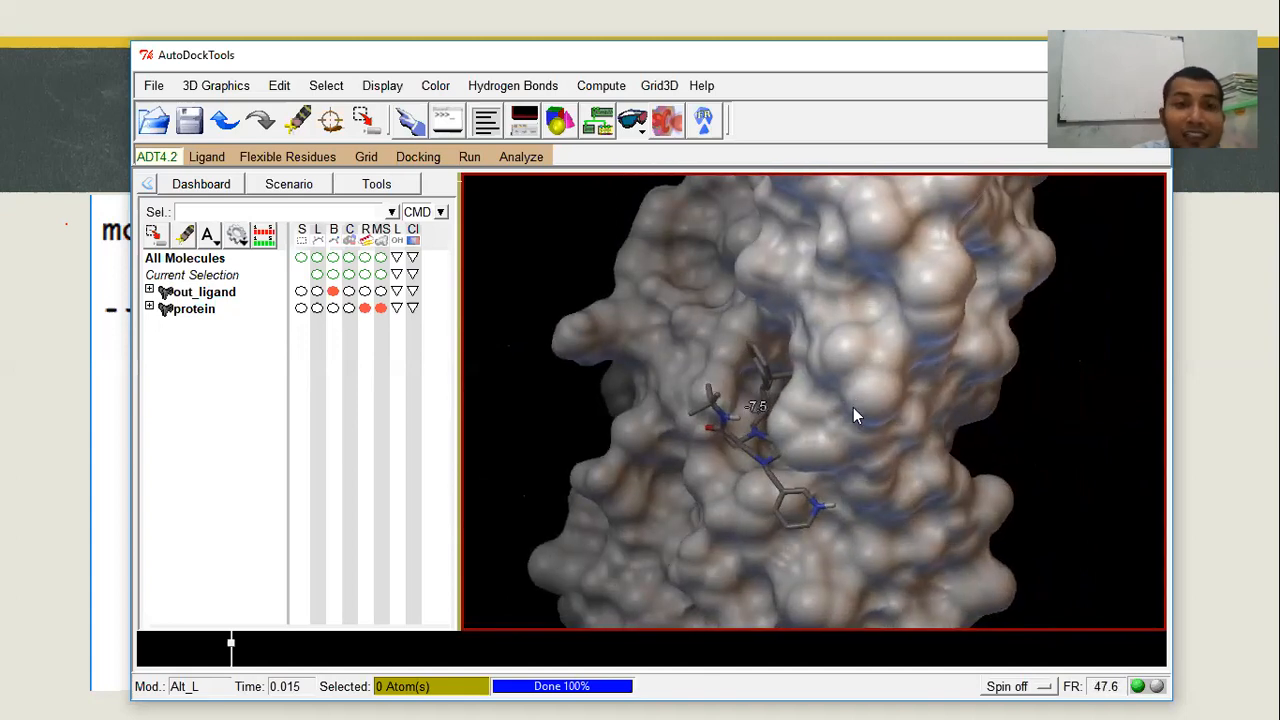
# Load the molecule ligand.pdbqt from the vina_1hsg folder inside 1HSG3.
pyautogui.click(152, 88)
pyautogui.moveTo(198, 191)
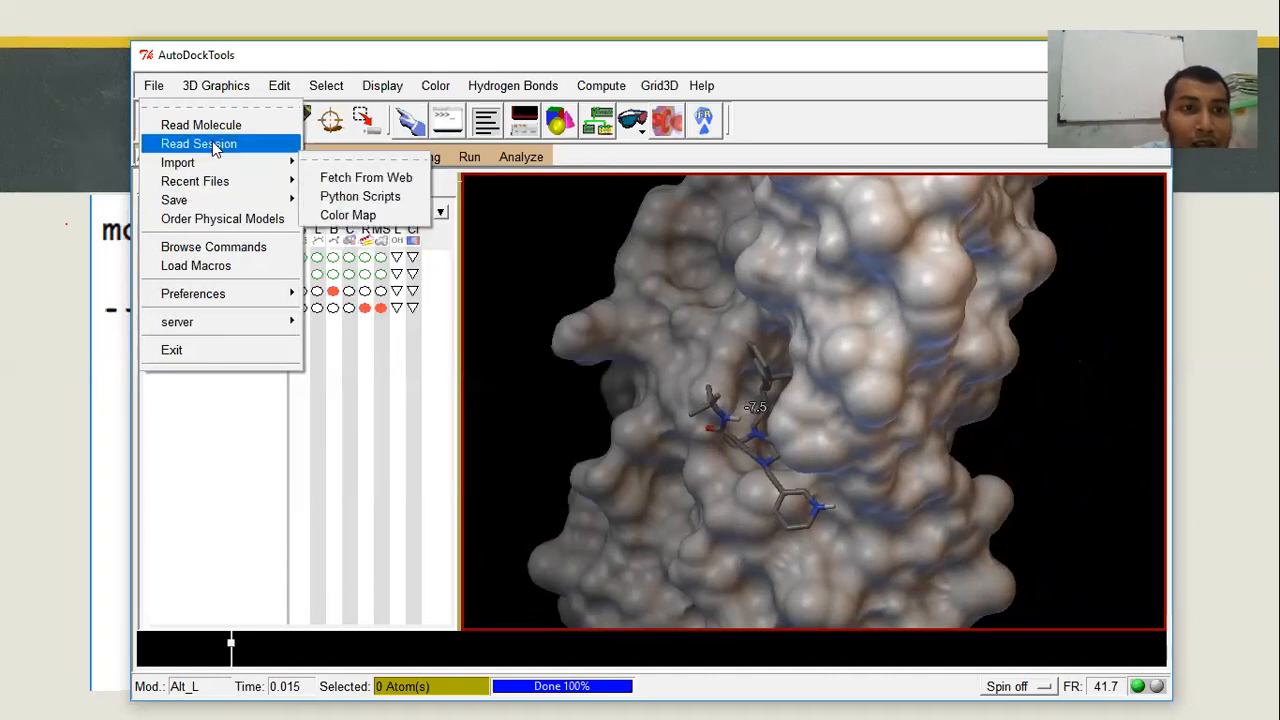
pyautogui.click(214, 125)
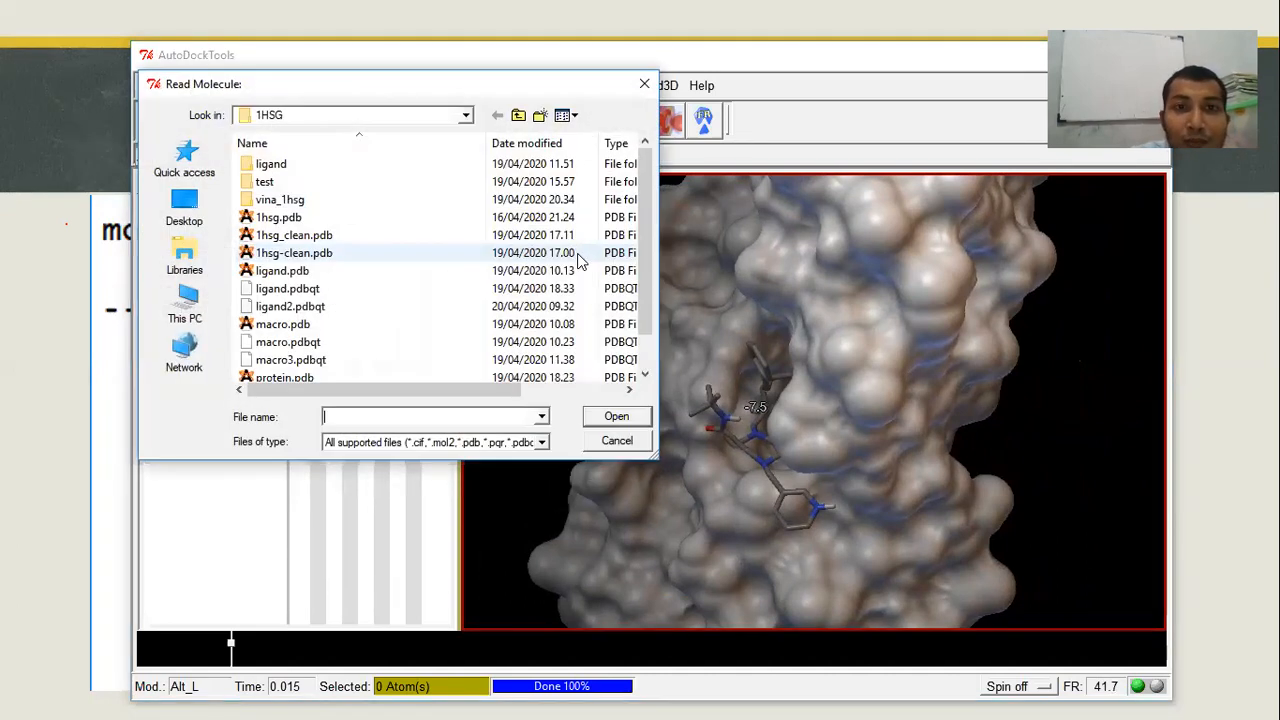
pyautogui.click(518, 115)
pyautogui.doubleClick(300, 182)
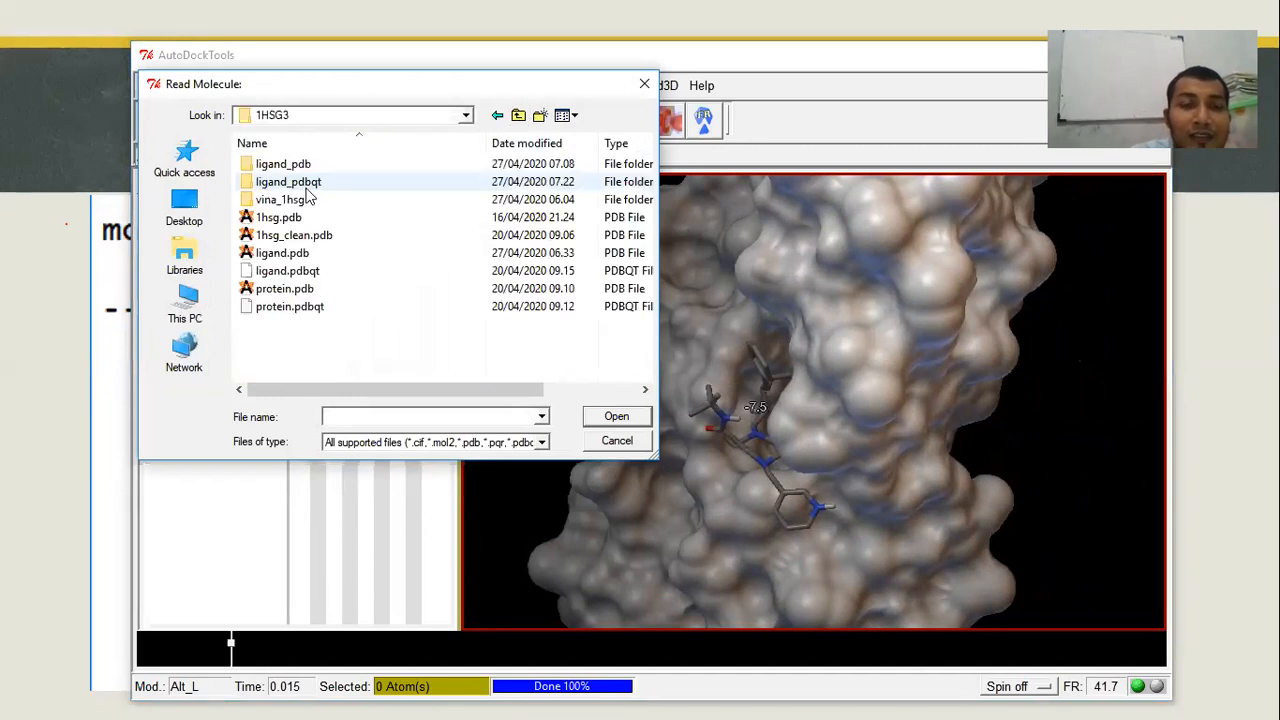
pyautogui.click(298, 203)
pyautogui.doubleClick(297, 203)
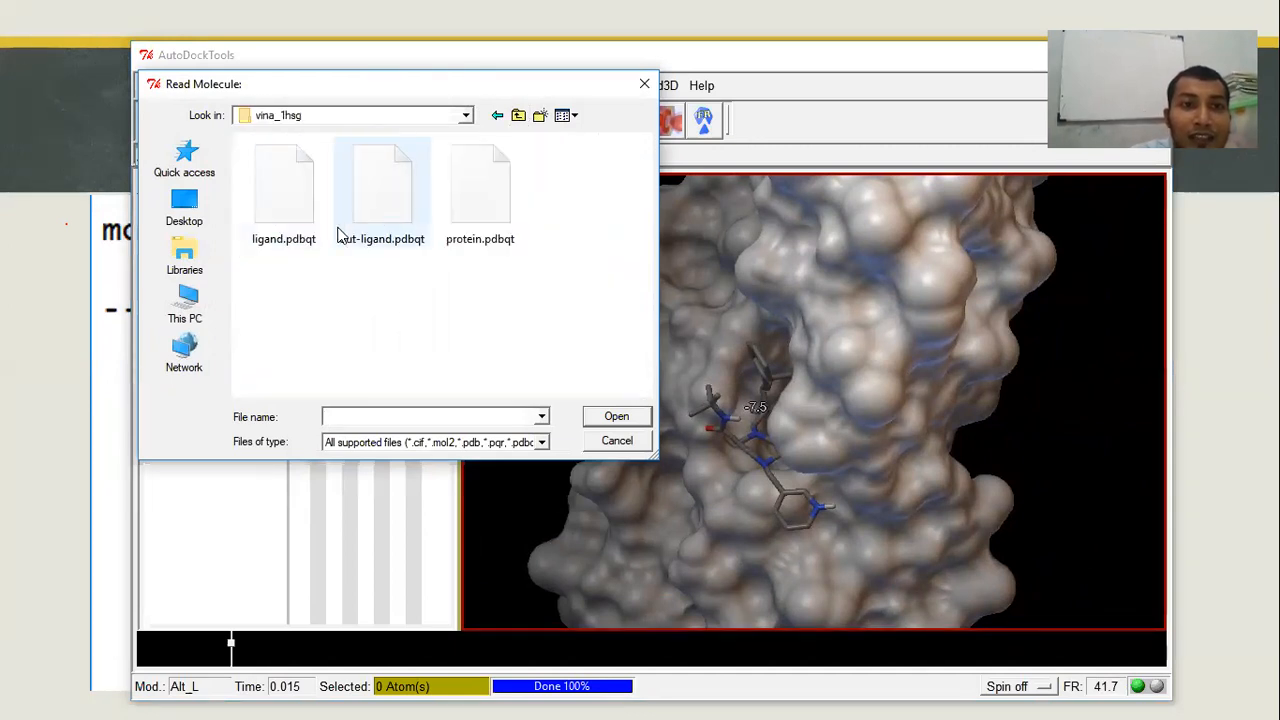
pyautogui.doubleClick(286, 224)
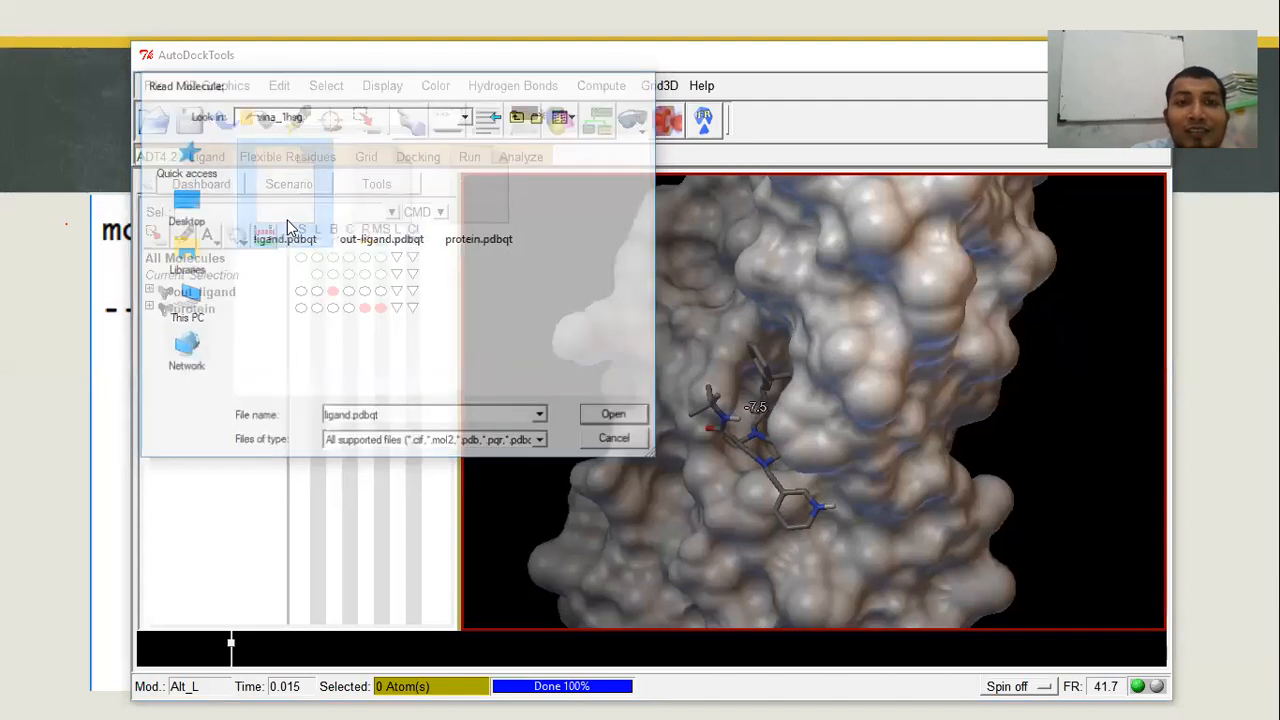
# Hide the sticks-and-balls display of out_ligand and examine the ligand molecule inside the protein's surface pocket from several angles.
pyautogui.scroll(10, 821, 411)
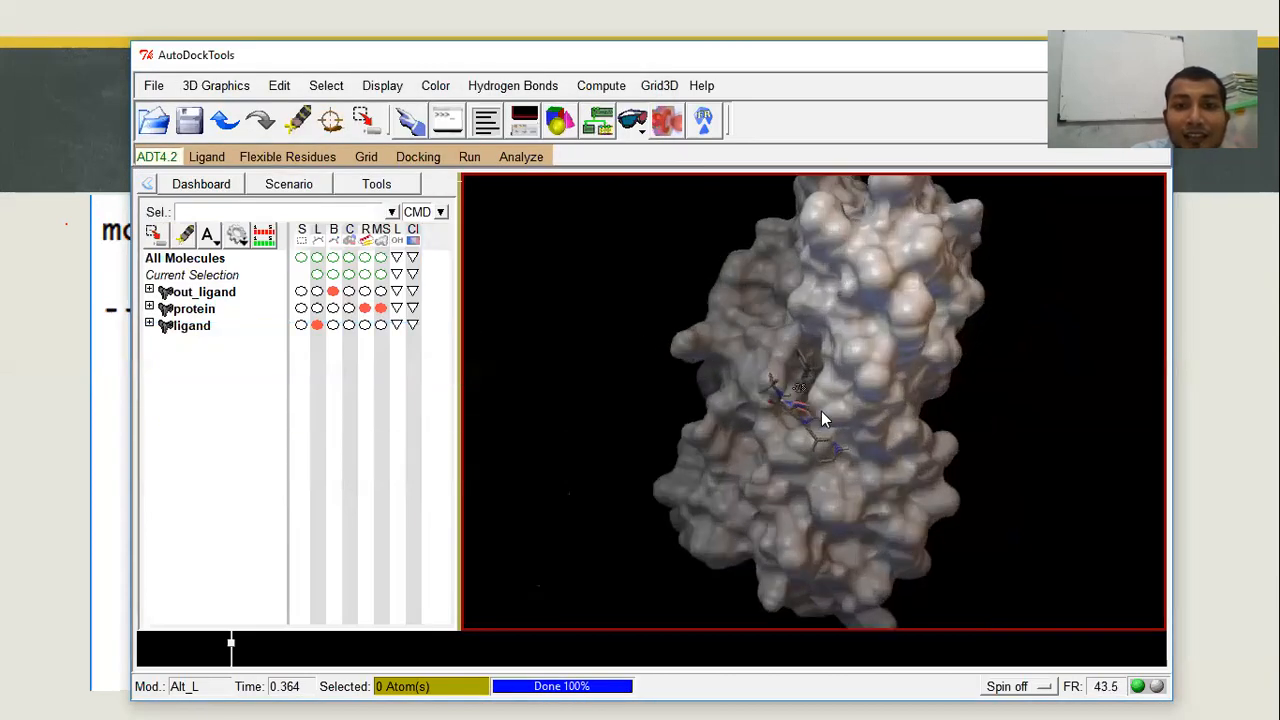
pyautogui.moveTo(846, 422); pyautogui.dragTo(857, 433)
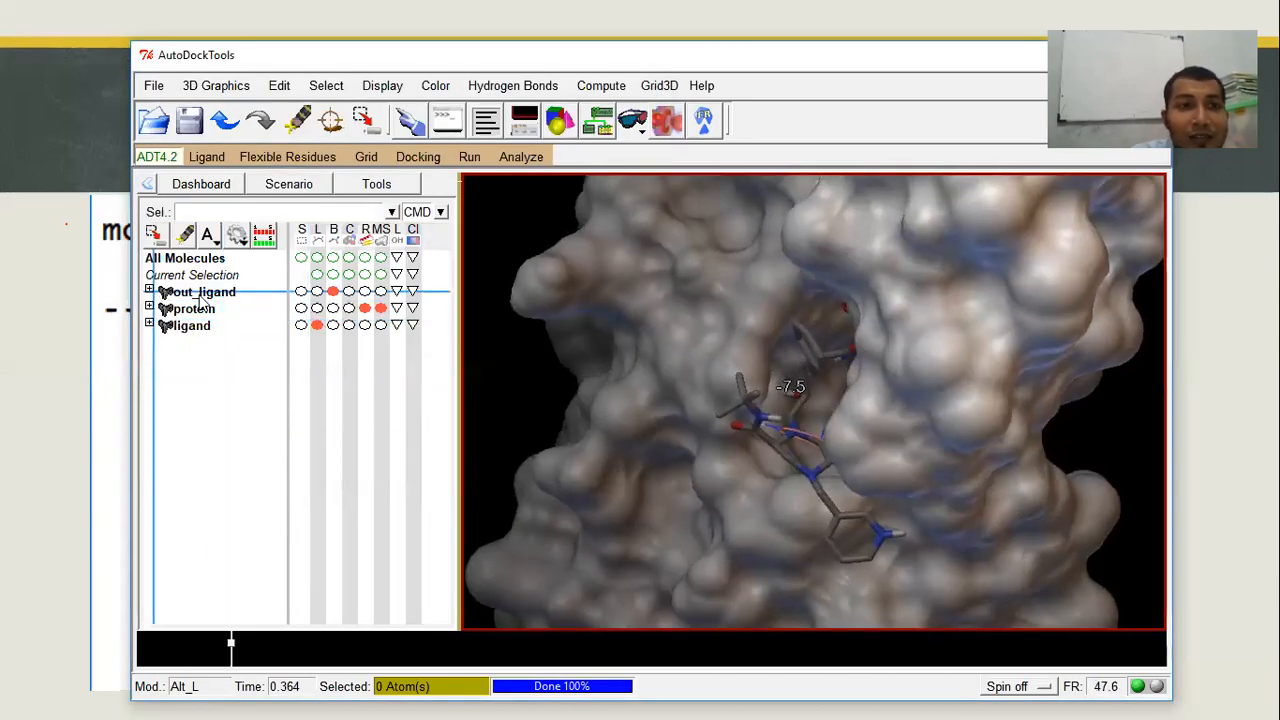
pyautogui.click(333, 291)
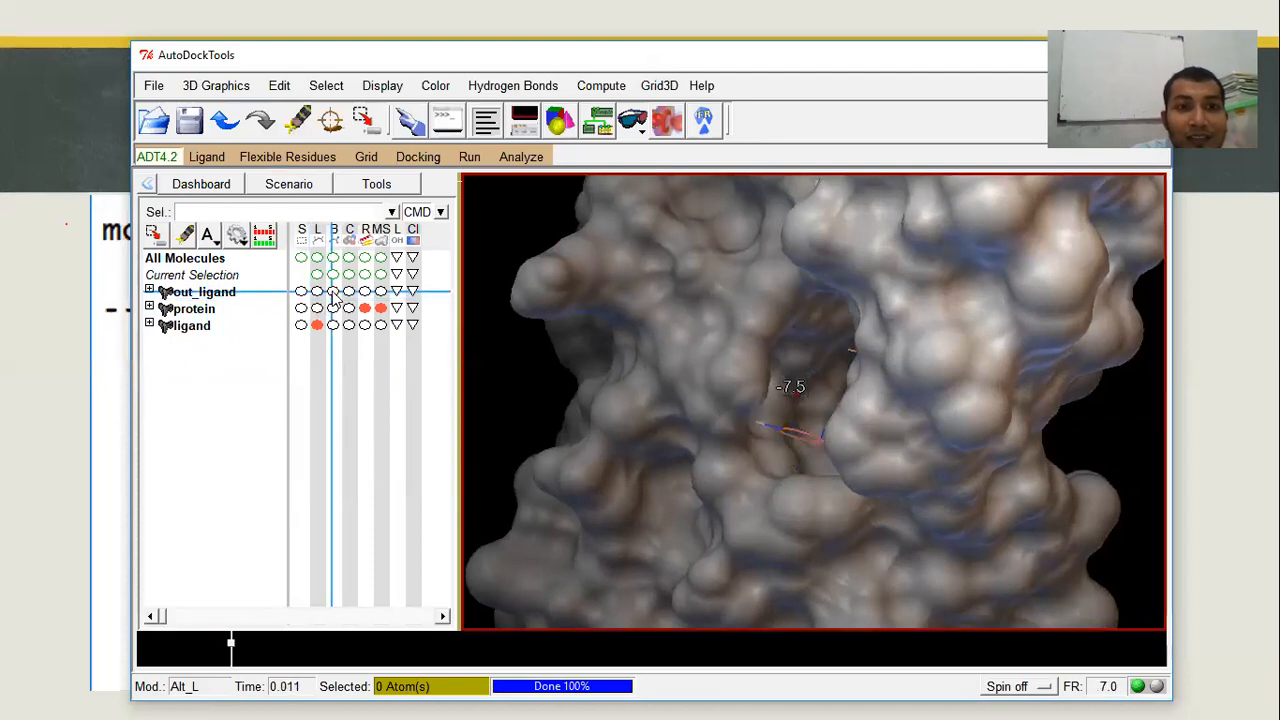
pyautogui.moveTo(789, 397); pyautogui.dragTo(897, 465)
pyautogui.scroll(15, 892, 463)
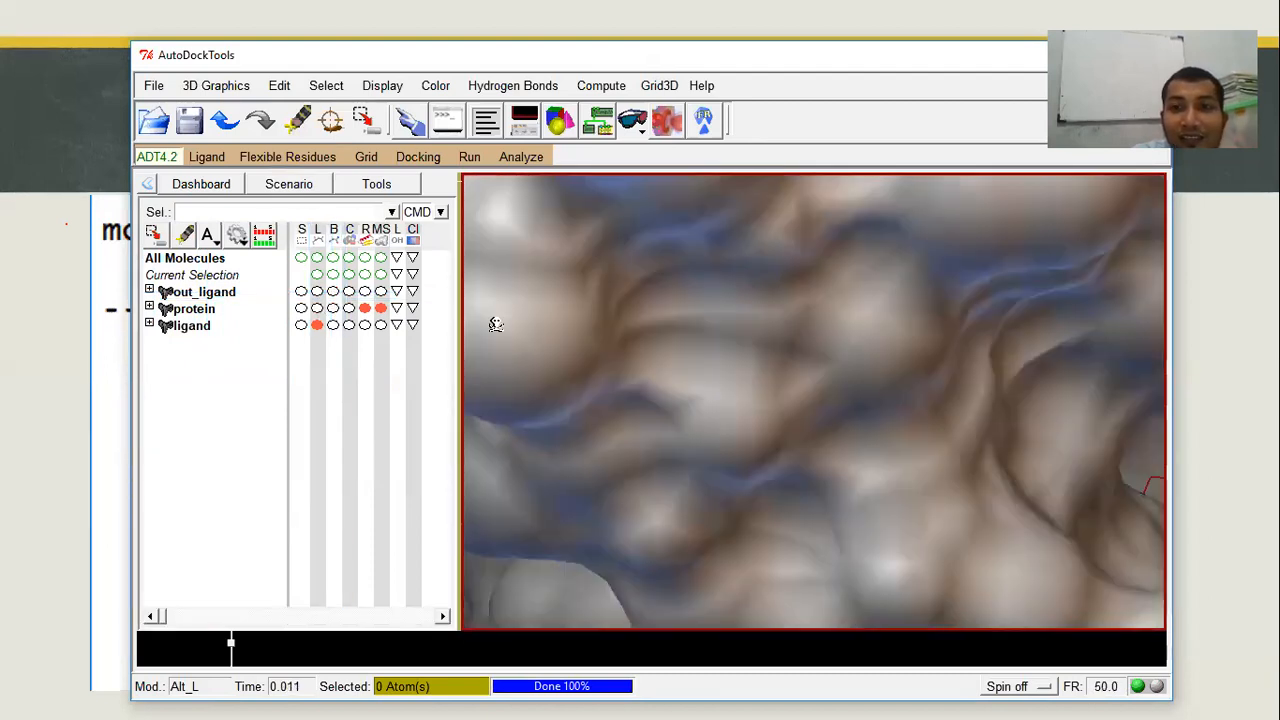
pyautogui.moveTo(496, 324); pyautogui.dragTo(811, 425)
pyautogui.scroll(-8, 811, 425)
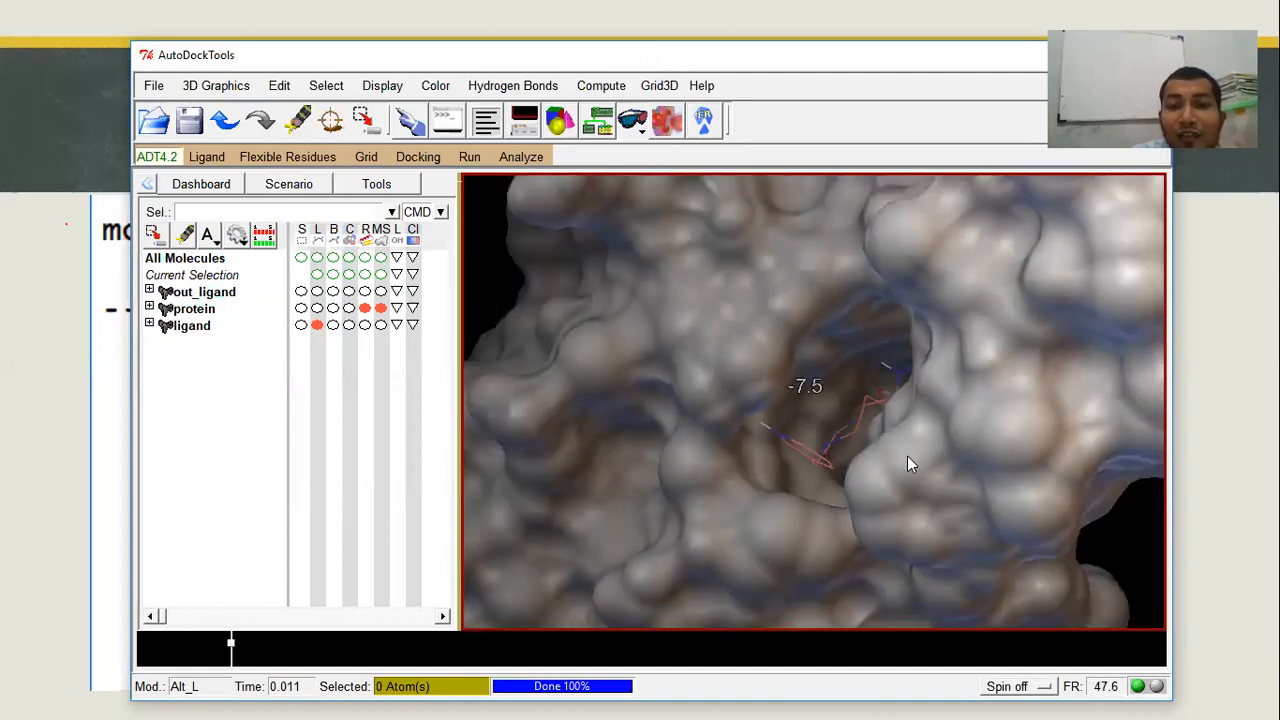
pyautogui.moveTo(948, 491)
pyautogui.mouseDown()
pyautogui.moveTo(960, 500)
pyautogui.moveTo(926, 479)
pyautogui.mouseUp()
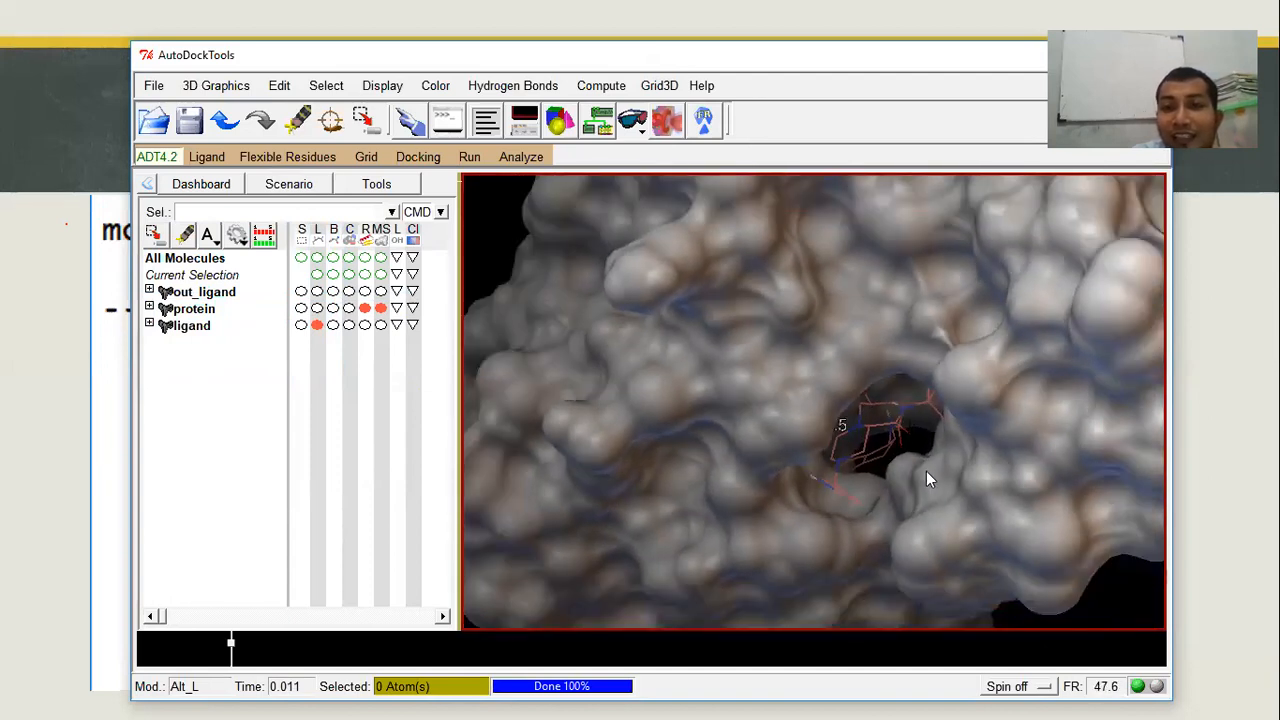
# Show out_ligand as sticks and balls again and compare its docked pose with the ligand molecule in the protein's pocket.
pyautogui.click(333, 292)
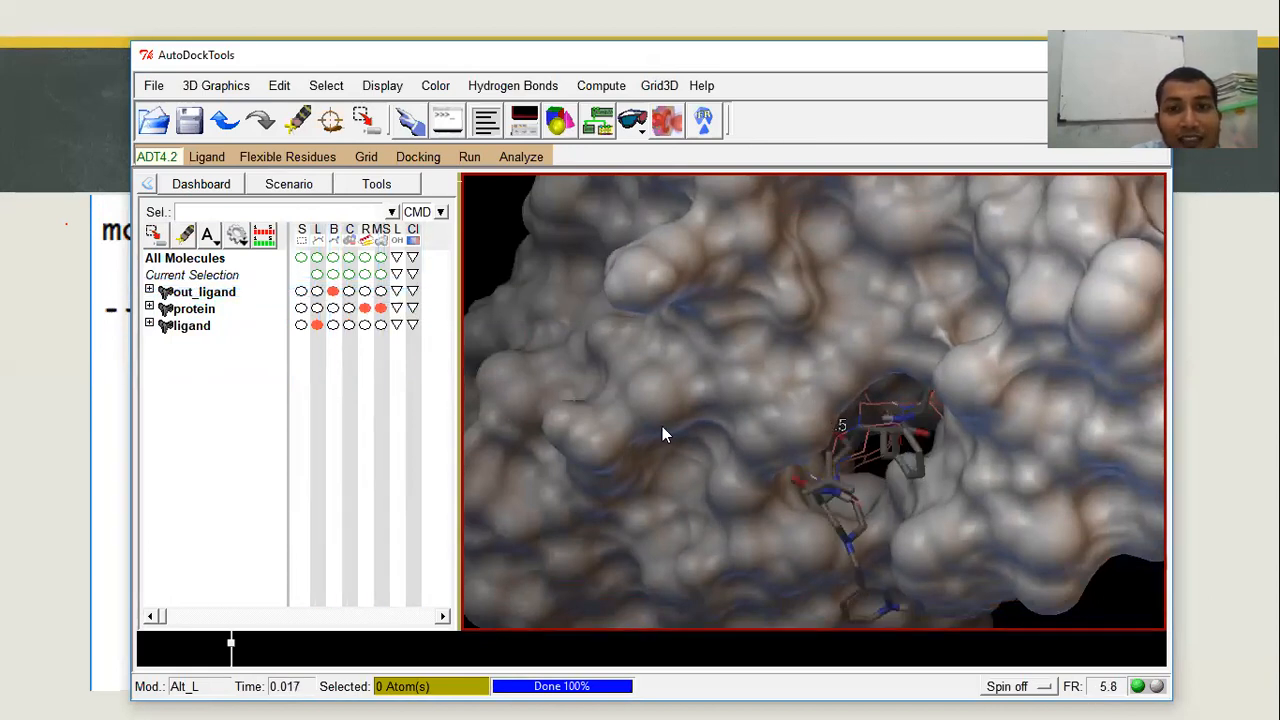
pyautogui.scroll(3, 895, 480)
pyautogui.moveTo(895, 480); pyautogui.dragTo(820, 443)
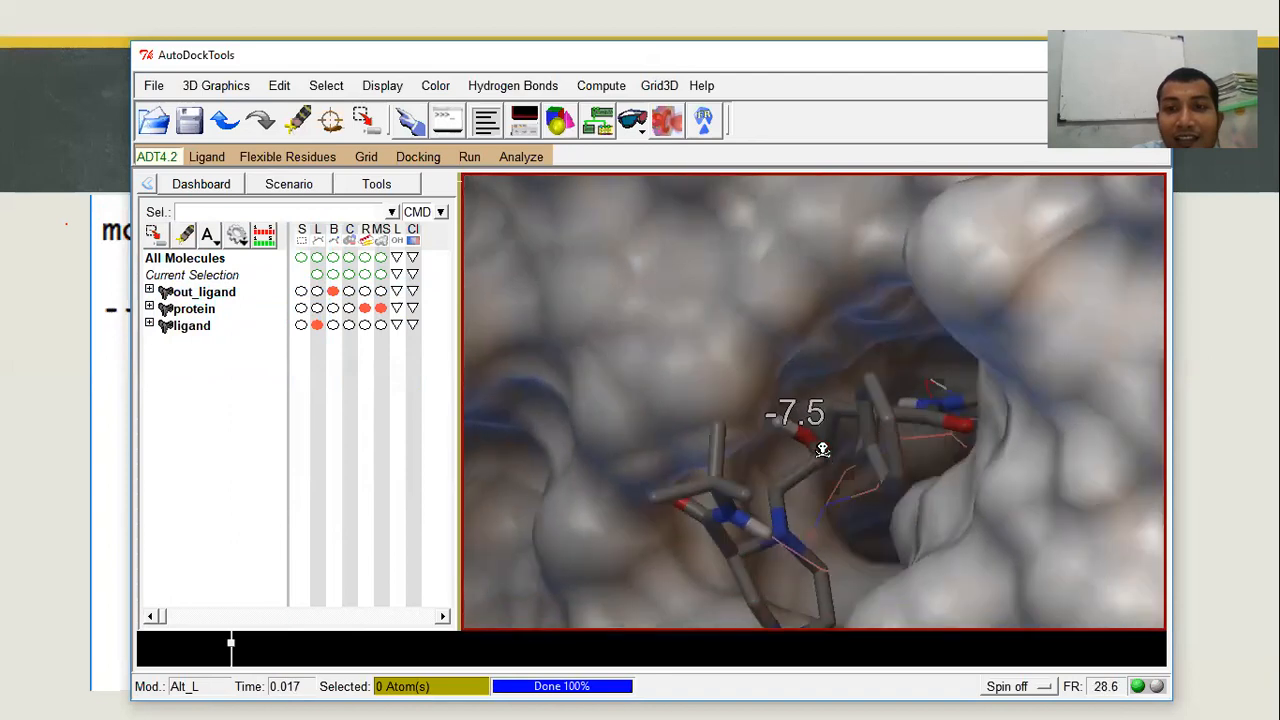
pyautogui.scroll(-4, 892, 462)
pyautogui.moveTo(903, 459); pyautogui.dragTo(745, 370)
pyautogui.scroll(5, 789, 407)
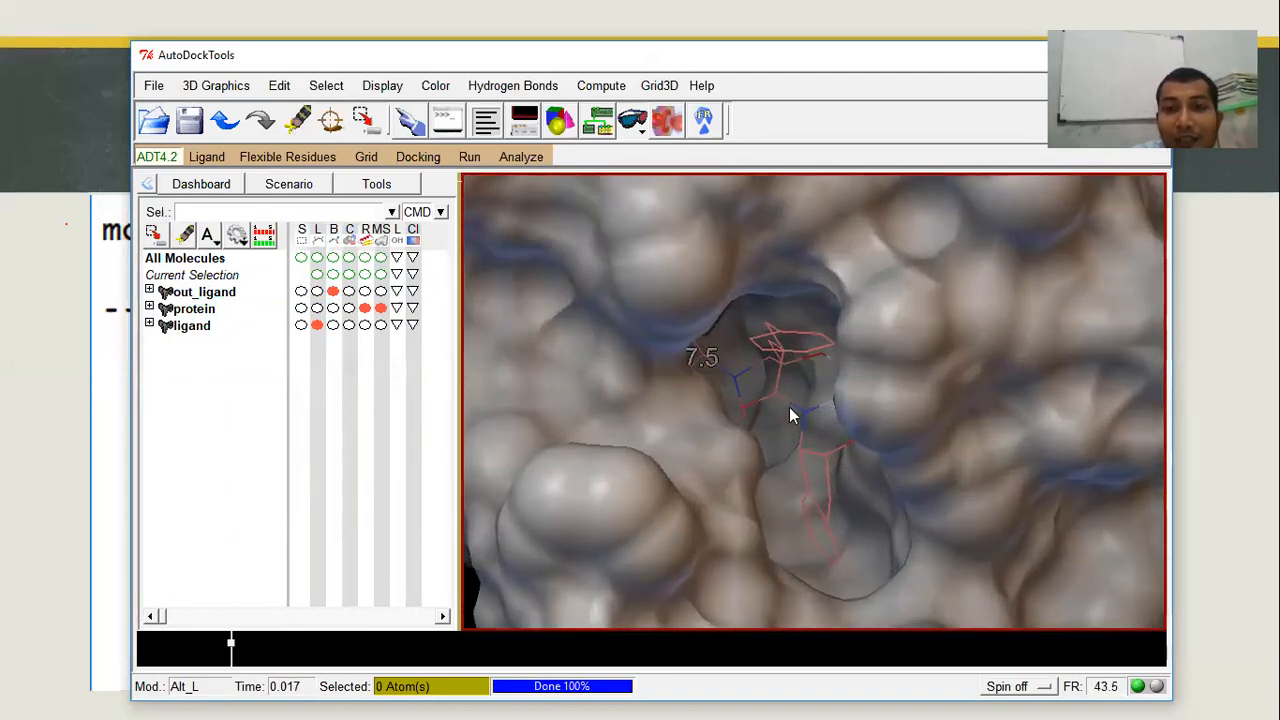
pyautogui.moveTo(690, 386); pyautogui.dragTo(1154, 438)
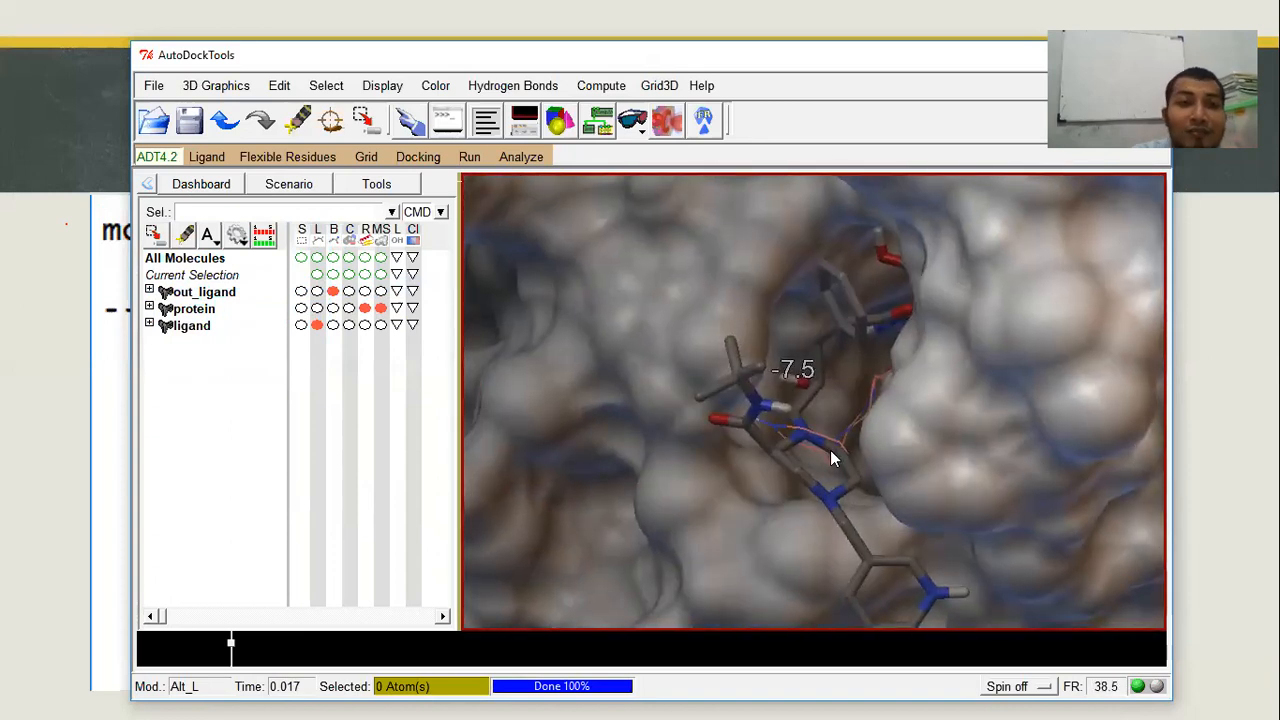
pyautogui.scroll(-2, 830, 455)
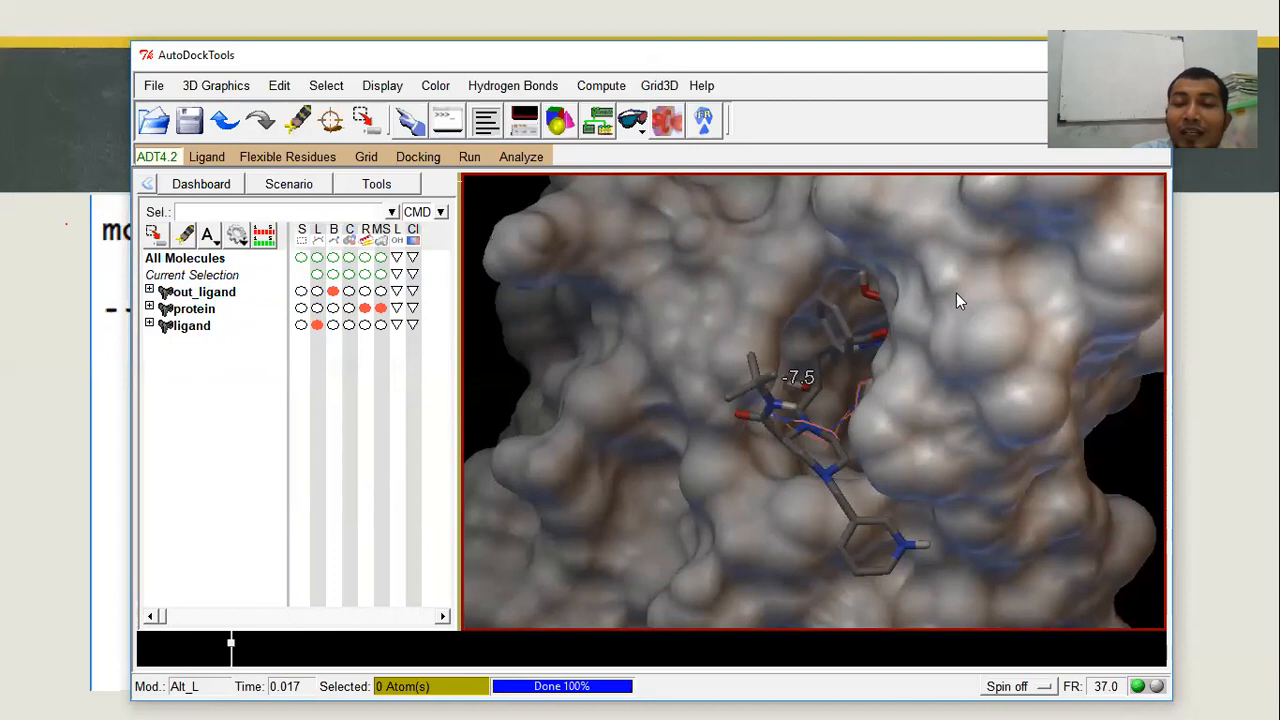
pyautogui.scroll(-2, 930, 296)
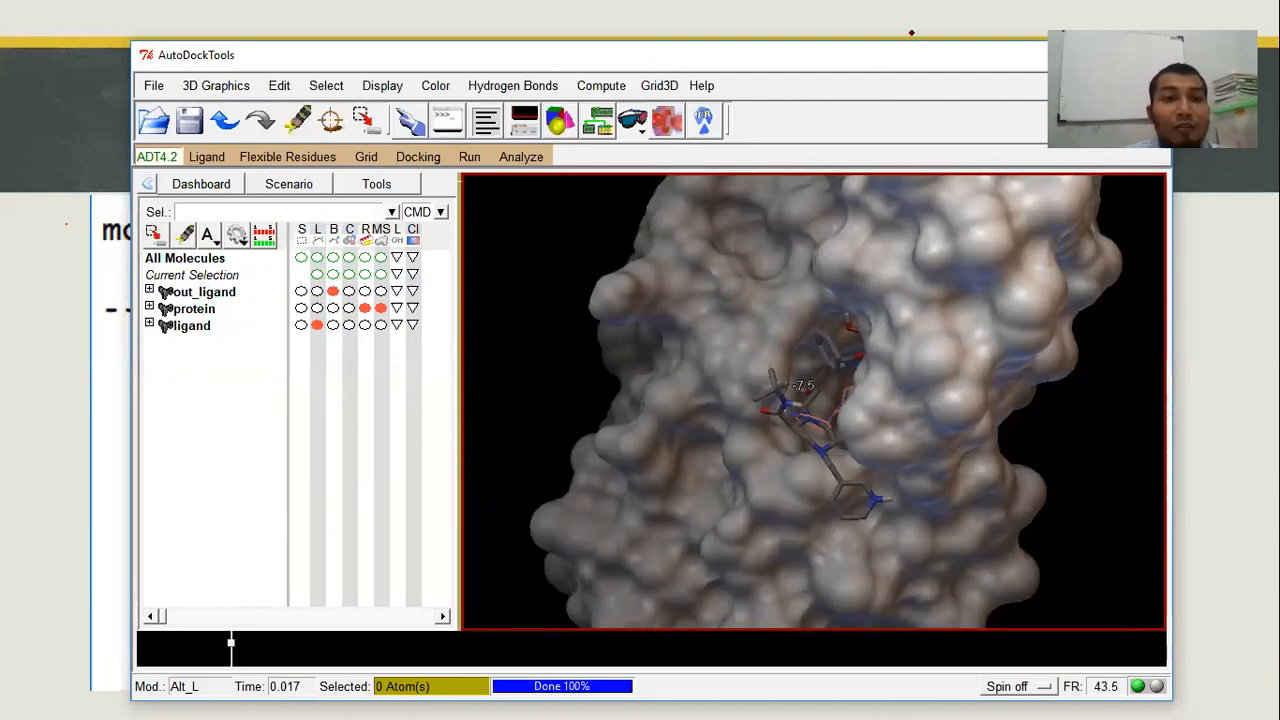
# Switch to the vina_1hsg folder in File Explorer and open conf.txt in Notepad++.
pyautogui.hotkey('alt', 'Tab')
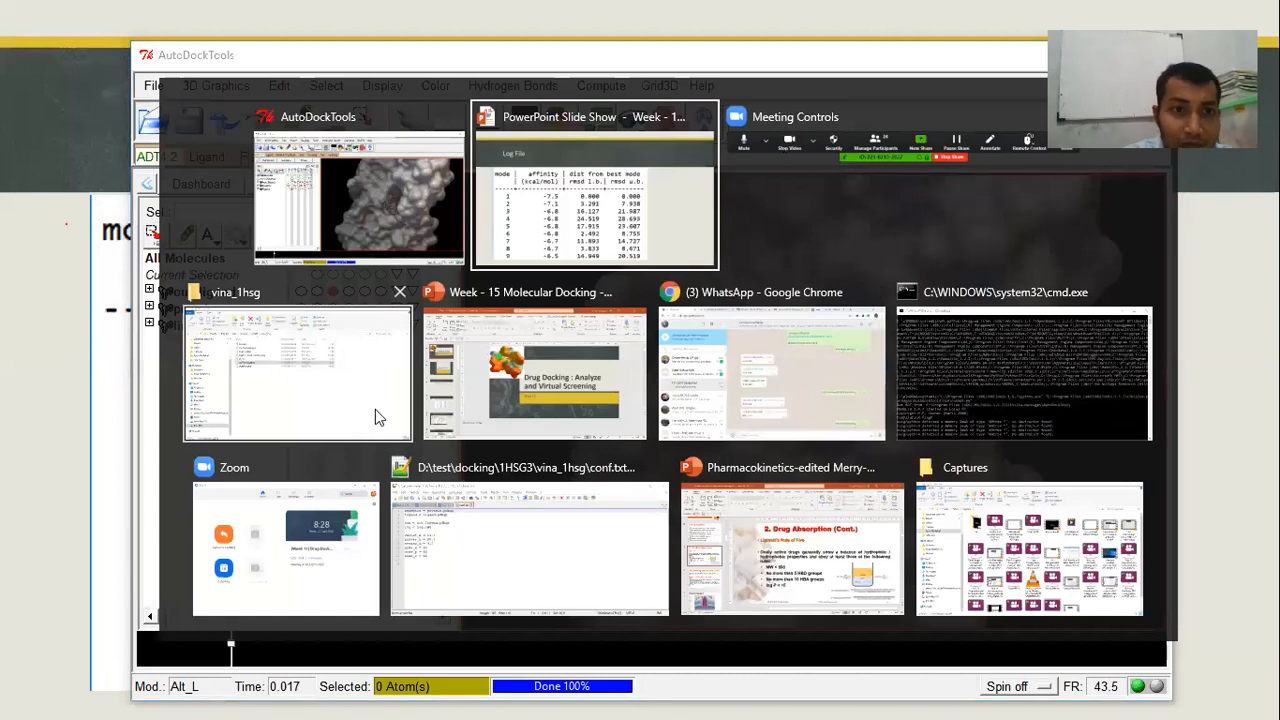
pyautogui.click(350, 376)
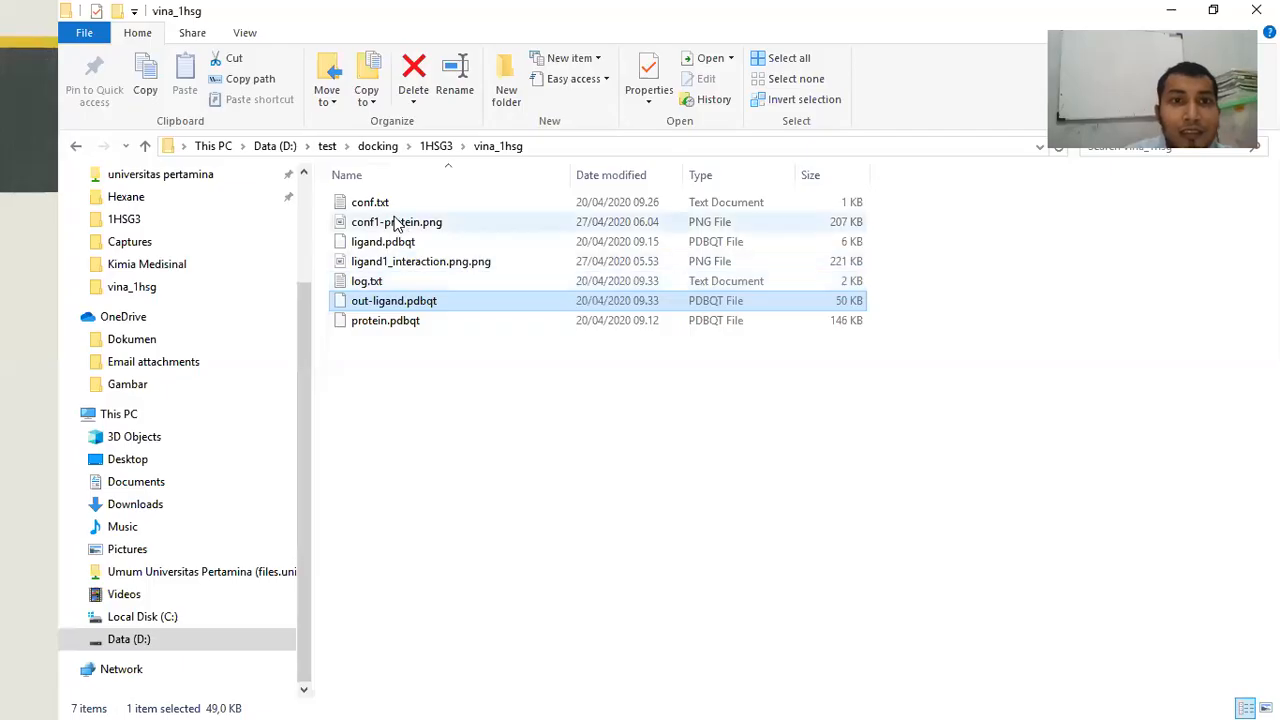
pyautogui.click(388, 204)
pyautogui.rightClick(388, 205)
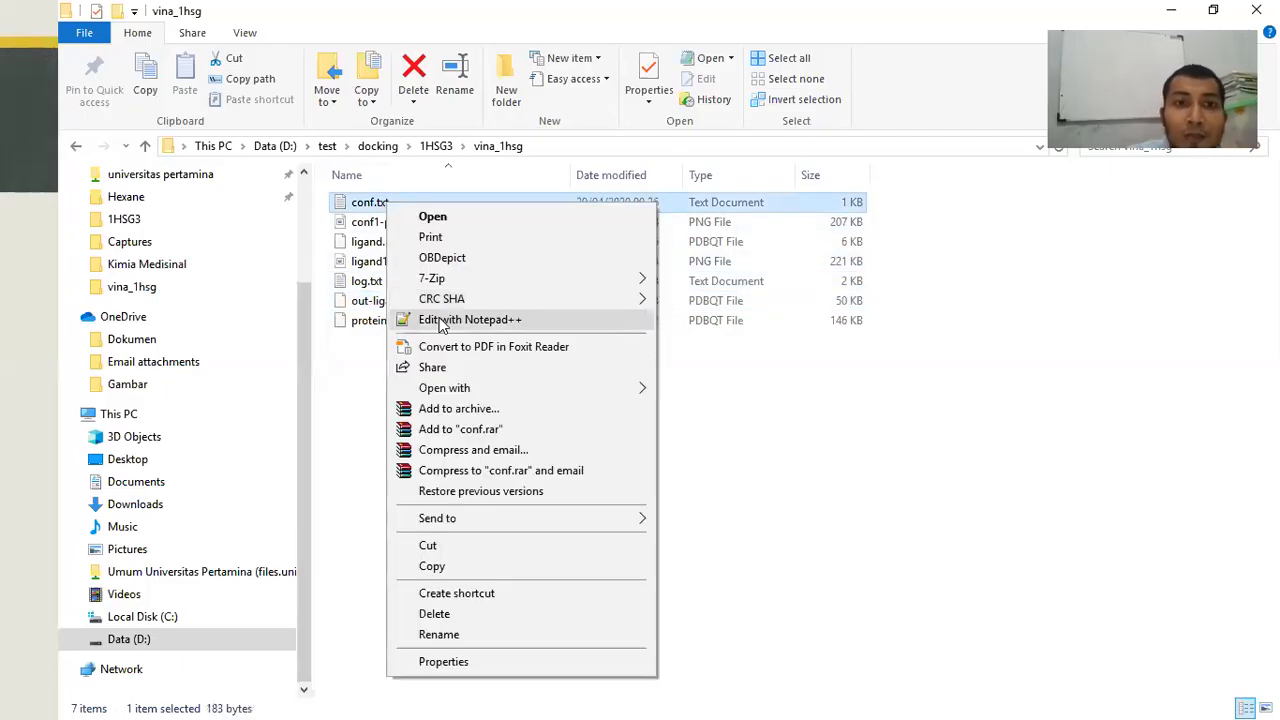
pyautogui.click(480, 237)
# Examine the grid box centre coordinates and the x, y and z size values in conf.txt.
pyautogui.moveTo(333, 456); pyautogui.dragTo(198, 421)
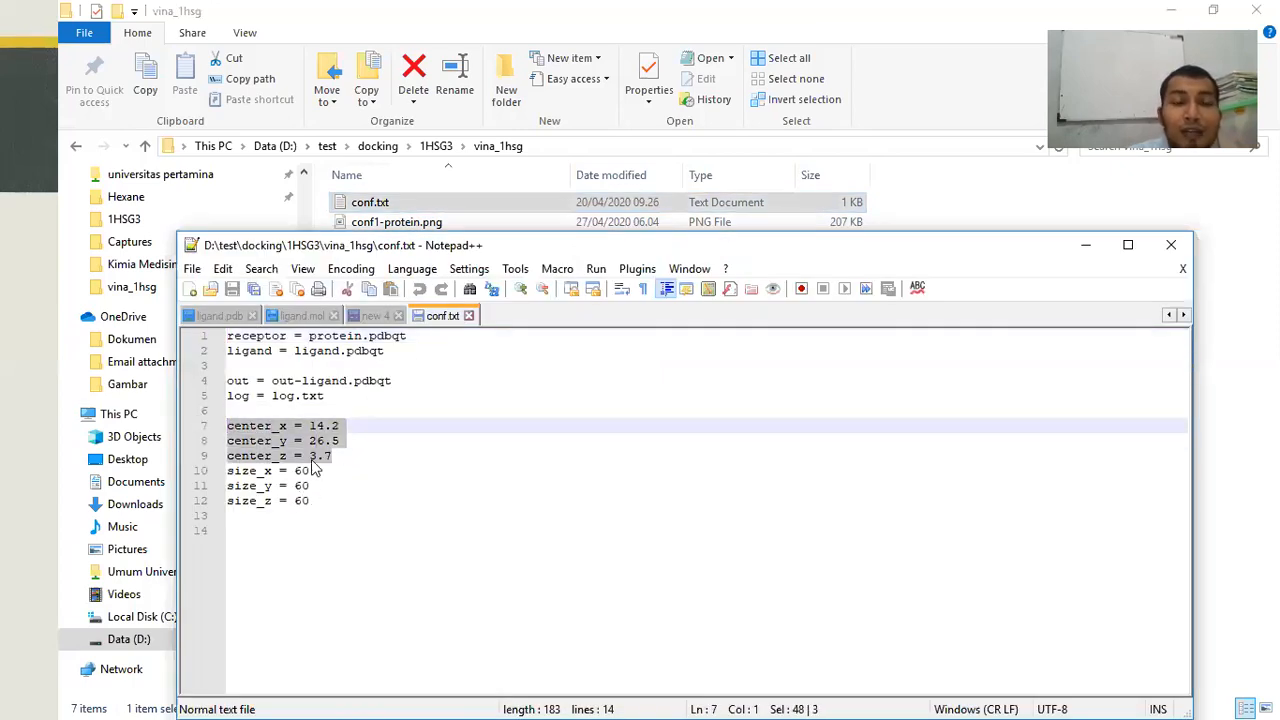
pyautogui.moveTo(316, 501); pyautogui.dragTo(213, 463)
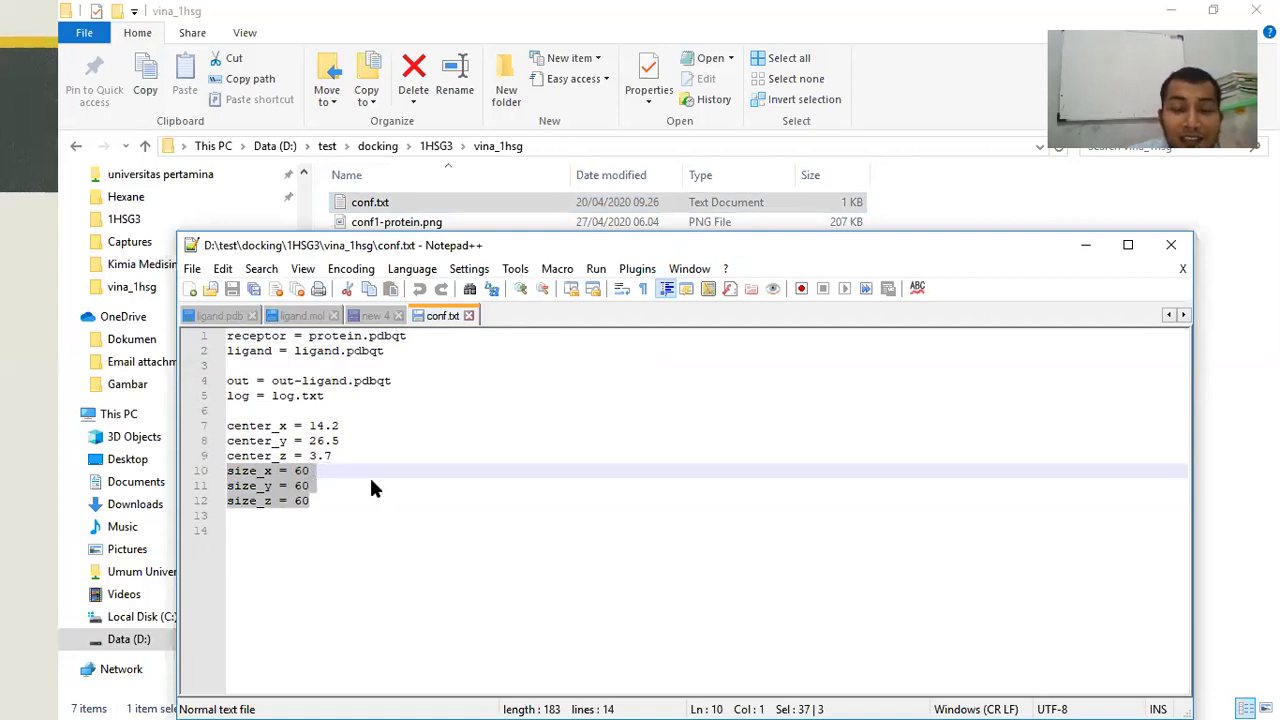
pyautogui.click(321, 502)
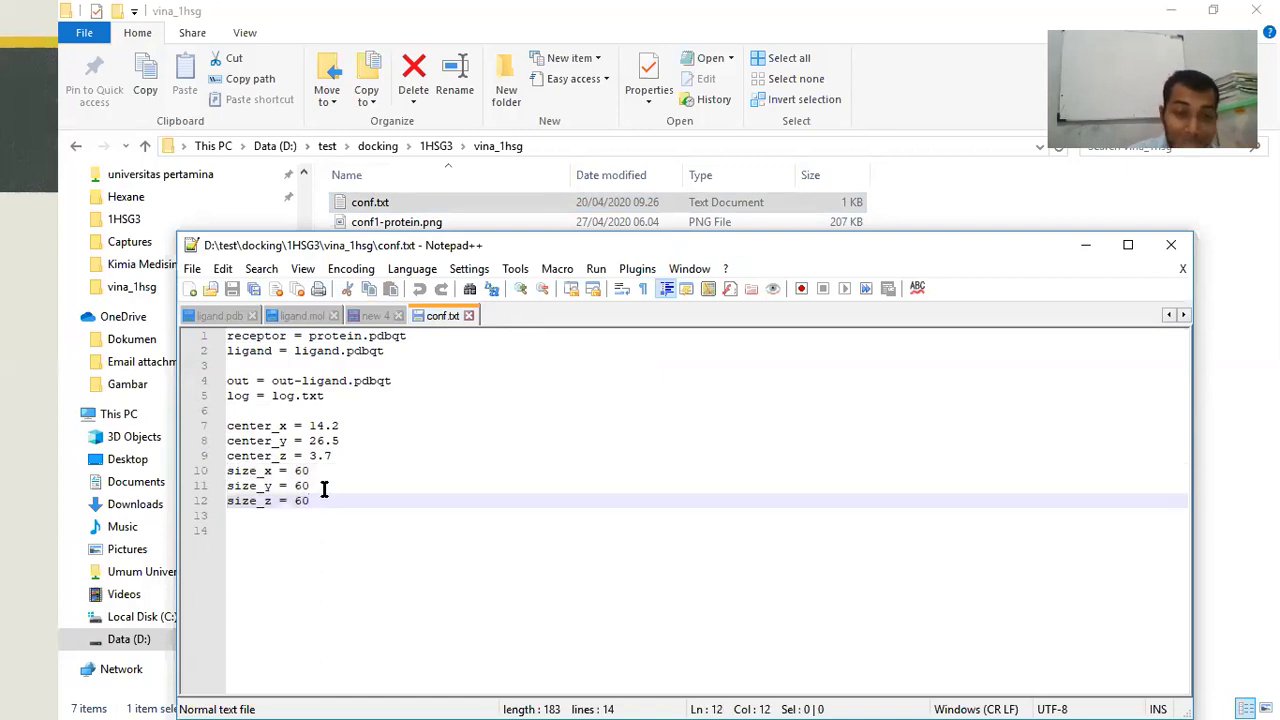
pyautogui.moveTo(311, 501); pyautogui.dragTo(211, 467)
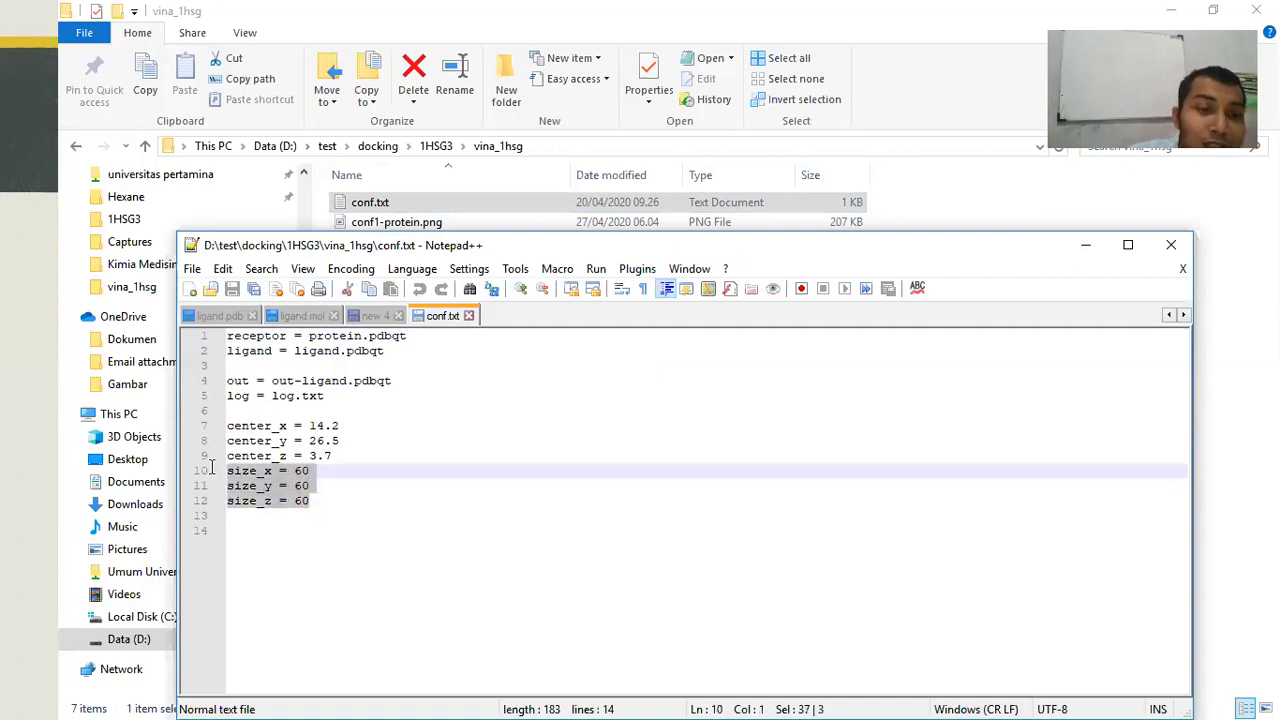
pyautogui.click(337, 510)
pyautogui.moveTo(321, 502); pyautogui.dragTo(221, 471)
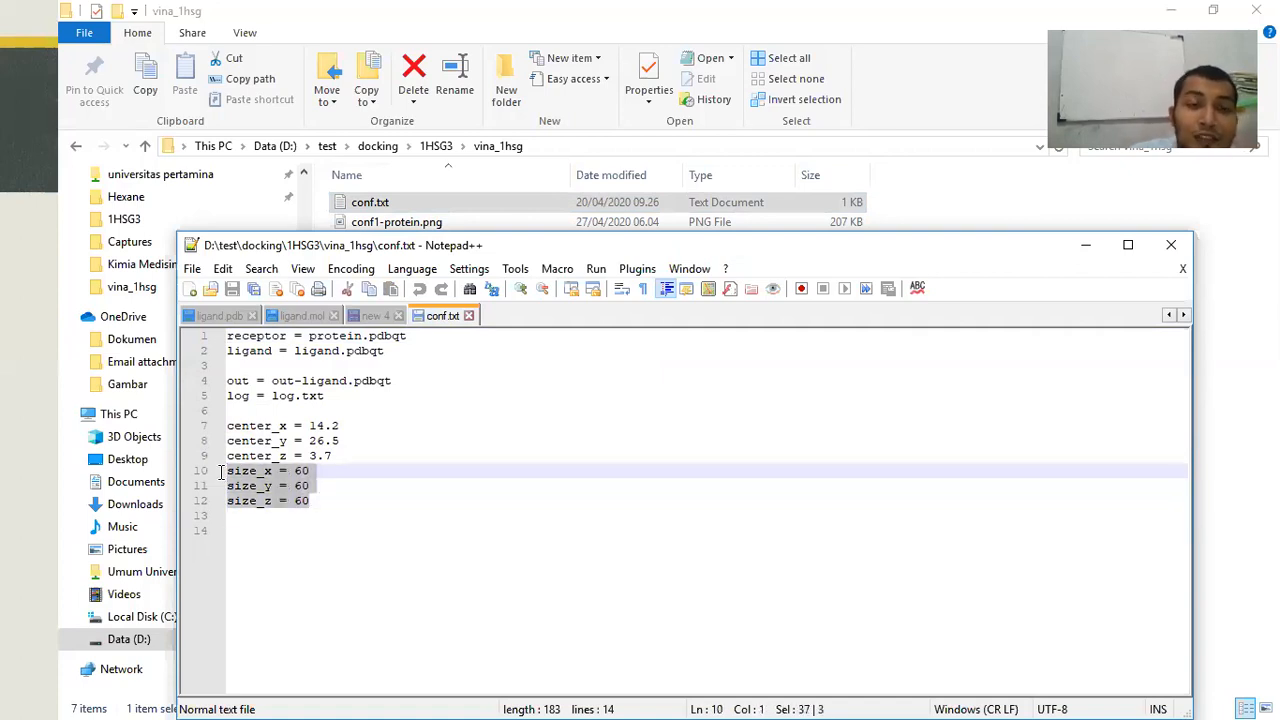
# Review the grid box settings together and the full docking configuration from receptor to size_z, and close Notepad++.
pyautogui.click(314, 506)
pyautogui.moveTo(314, 506); pyautogui.dragTo(222, 428)
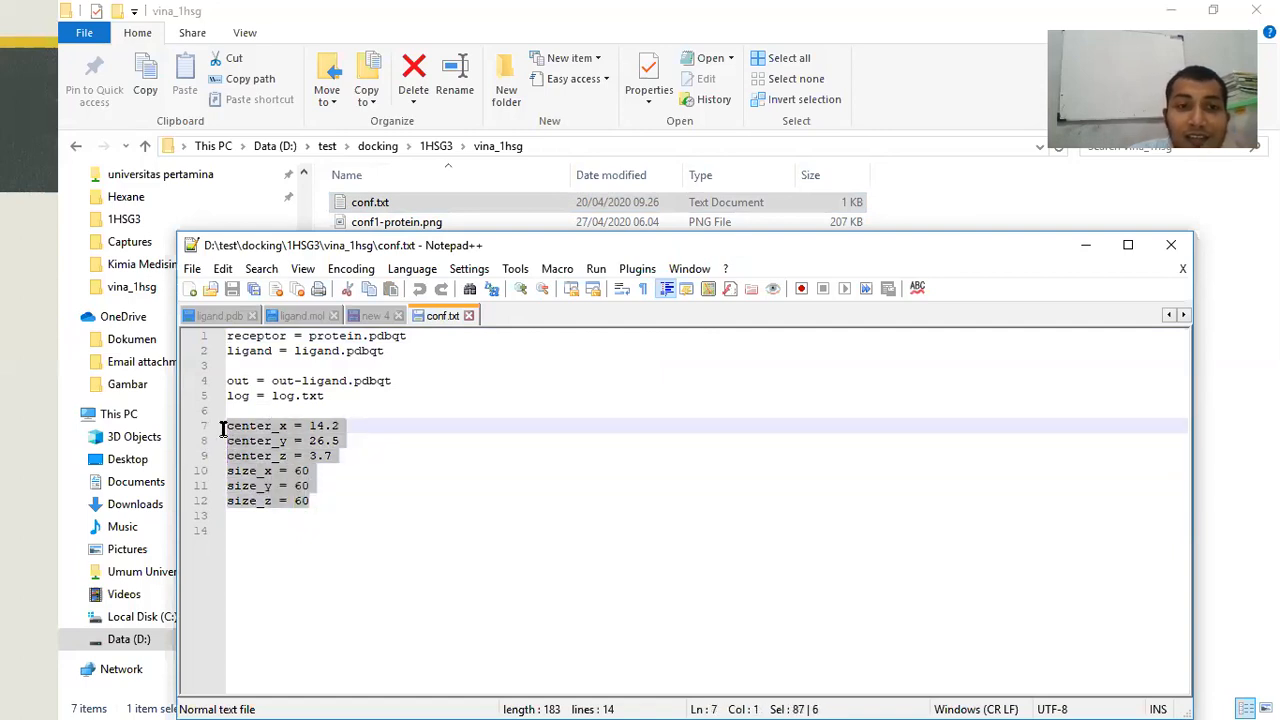
pyautogui.click(328, 502)
pyautogui.moveTo(322, 504); pyautogui.dragTo(224, 427)
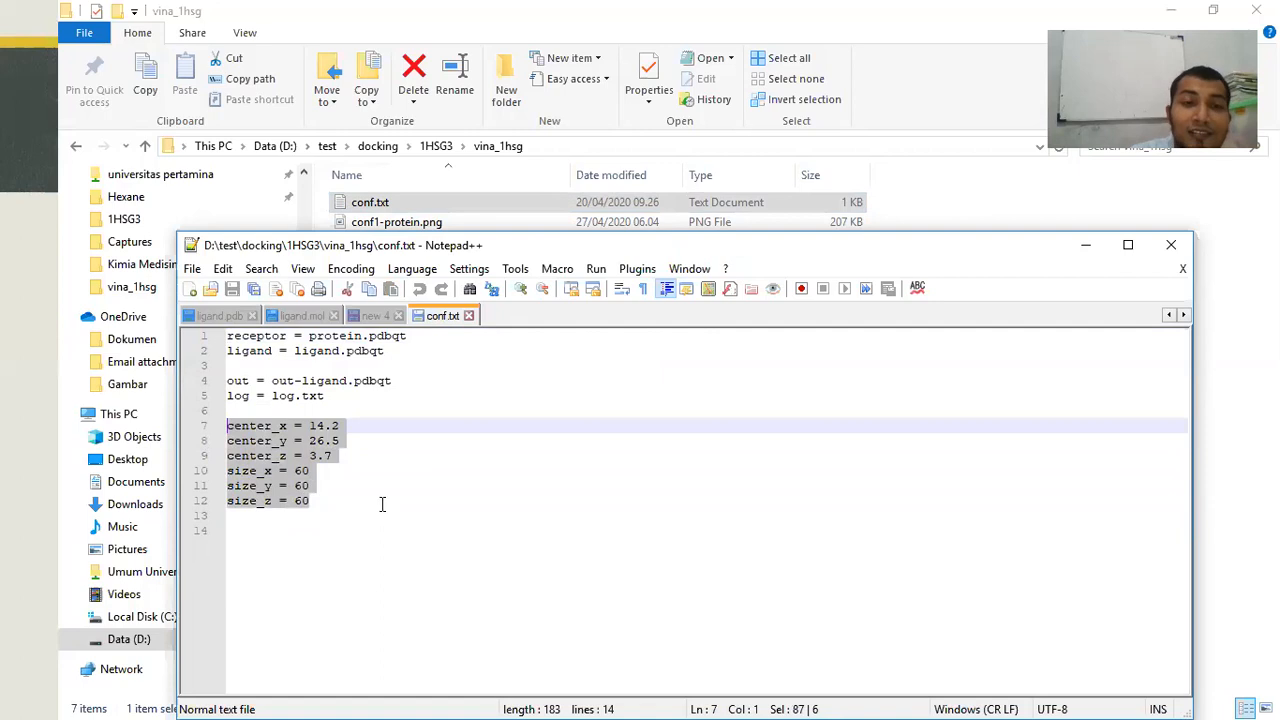
pyautogui.click(329, 502)
pyautogui.moveTo(329, 502); pyautogui.dragTo(201, 336)
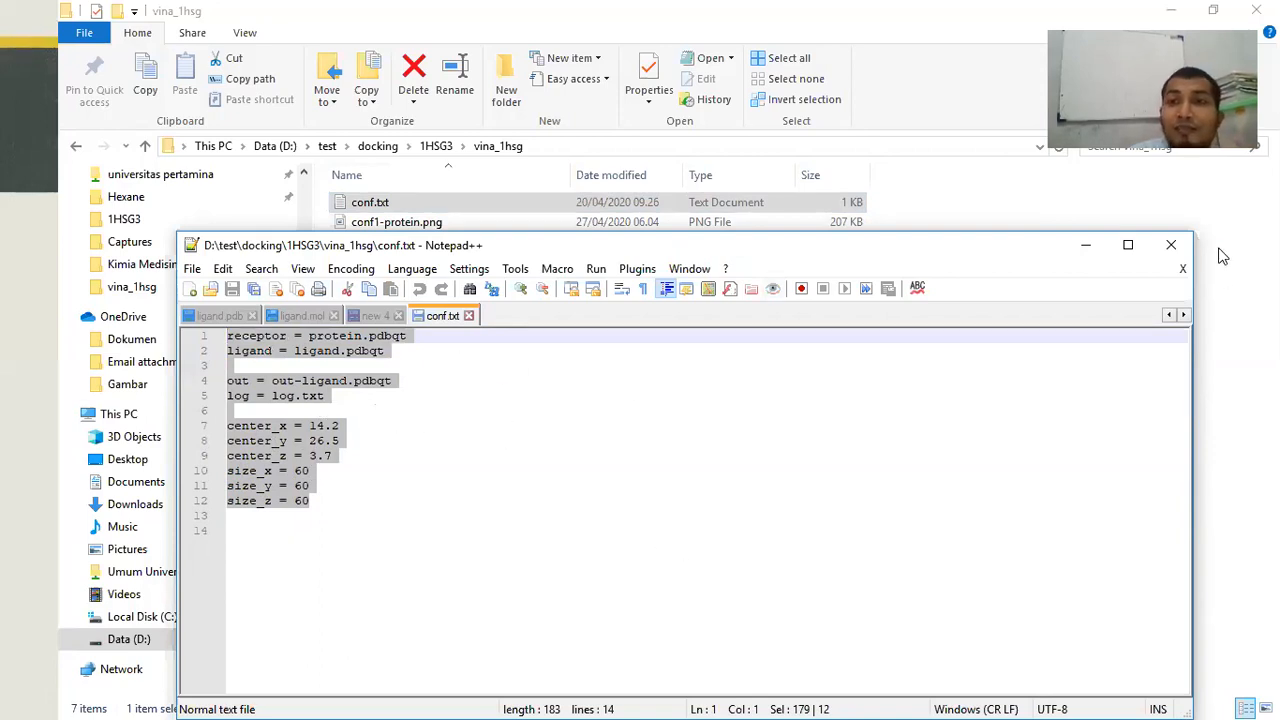
pyautogui.click(1169, 245)
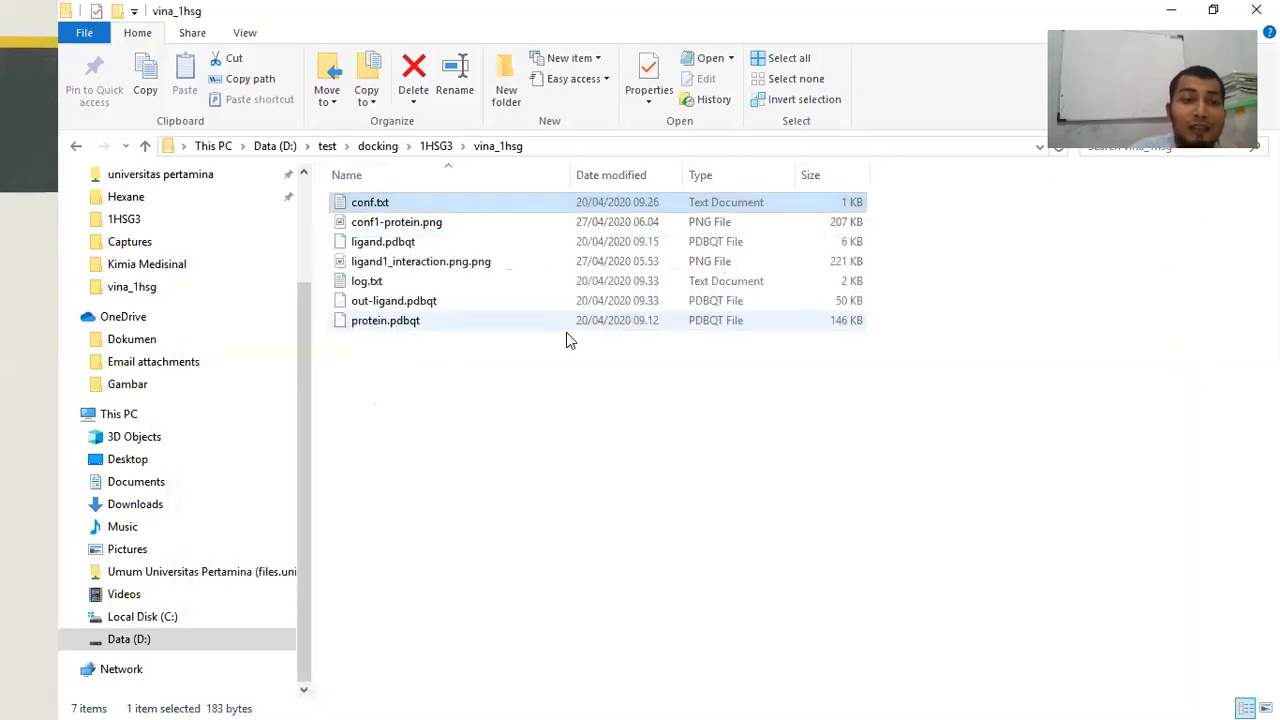
# Switch back to AutoDockTools and delete the ligand molecule, keeping out_ligand and protein.
pyautogui.hotkey('alt', 'Tab')
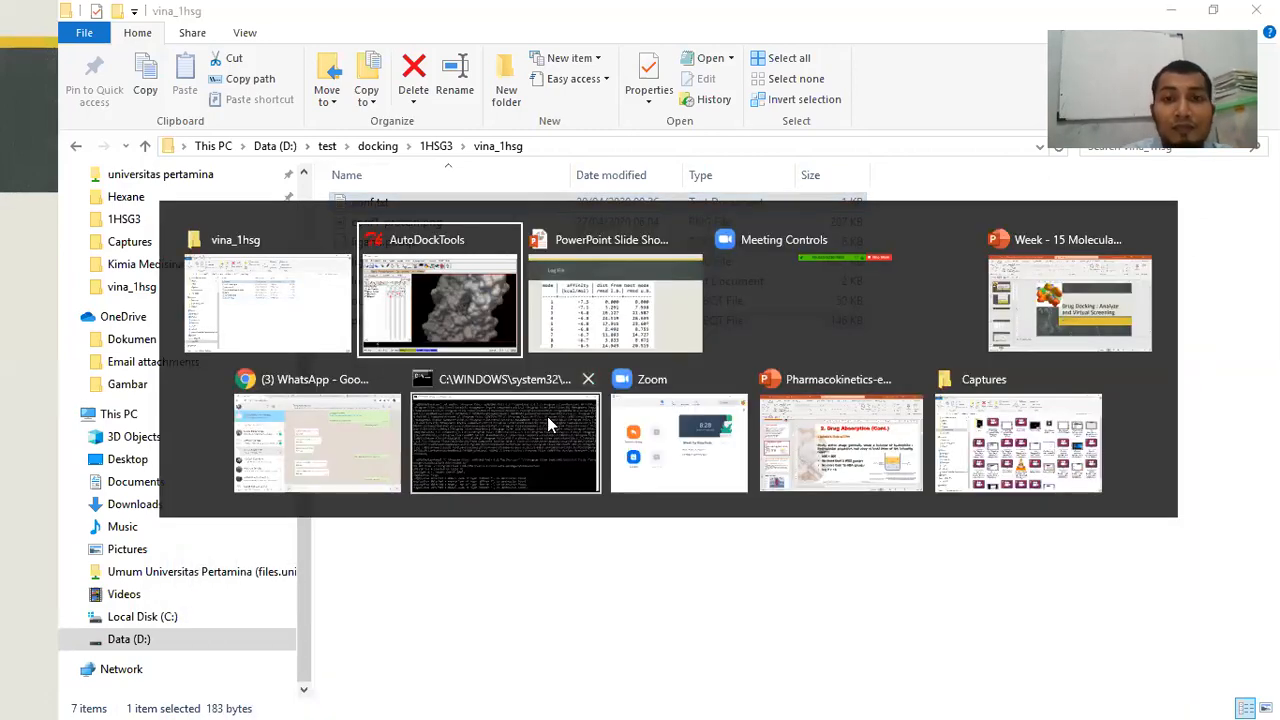
pyautogui.click(491, 322)
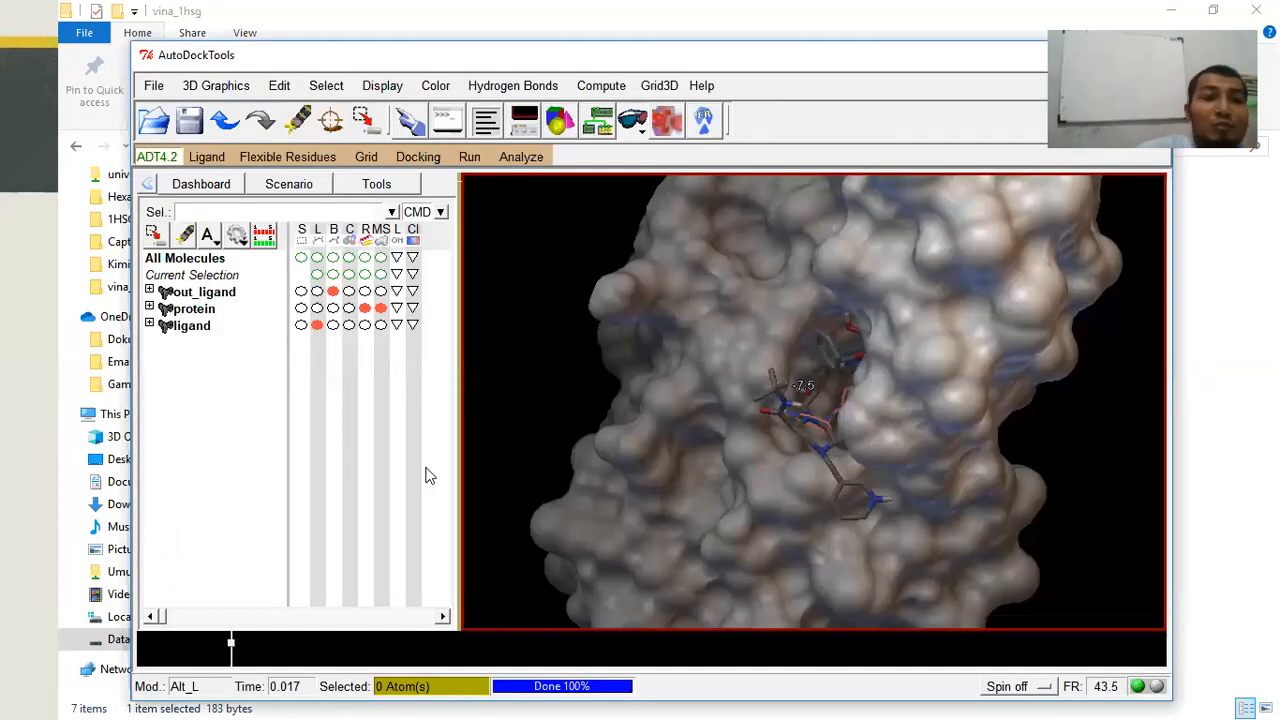
pyautogui.rightClick(186, 325)
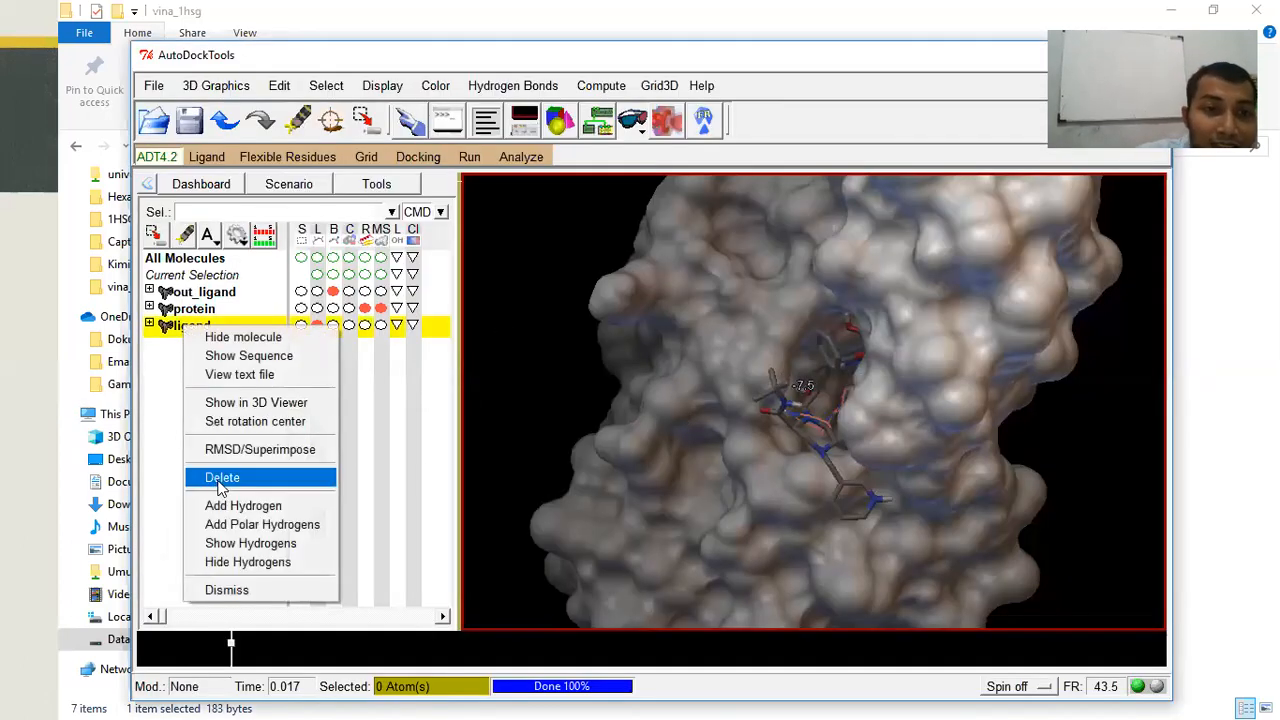
pyautogui.click(221, 478)
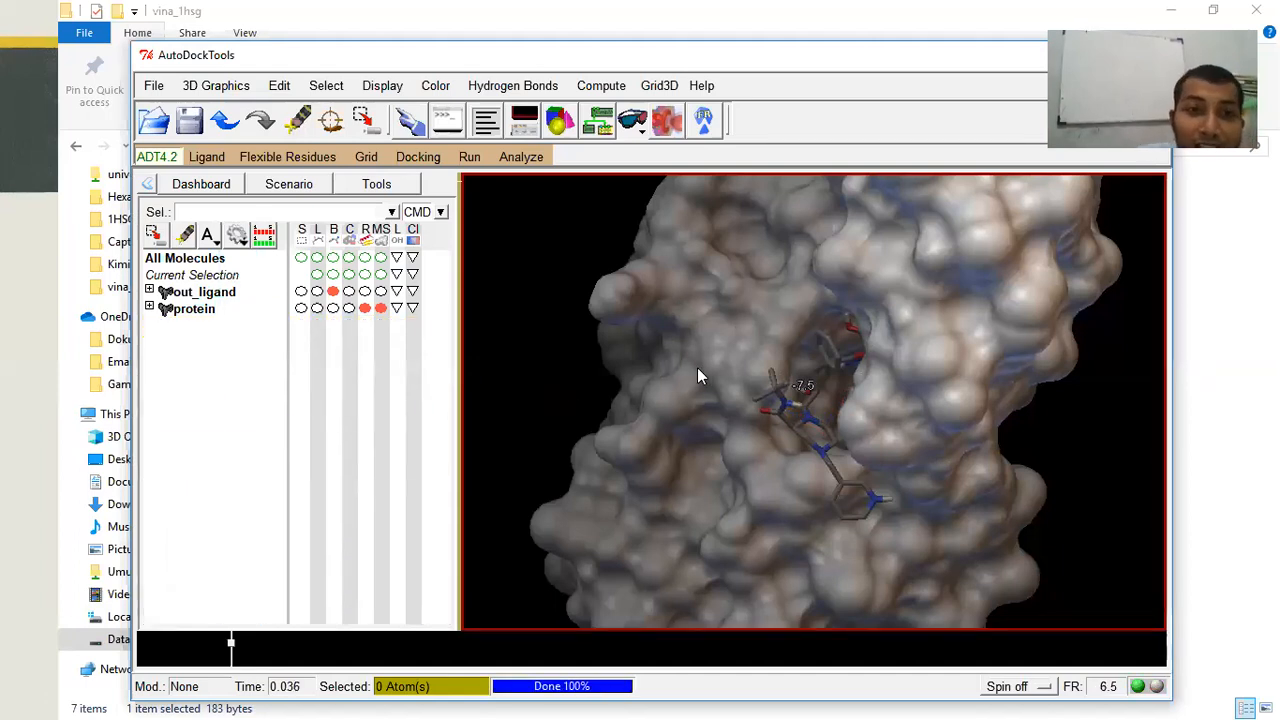
# Hide the protein's molecular surface, show the docking interactions, and dismiss the hydrogen bonds as spheres settings.
pyautogui.click(380, 308)
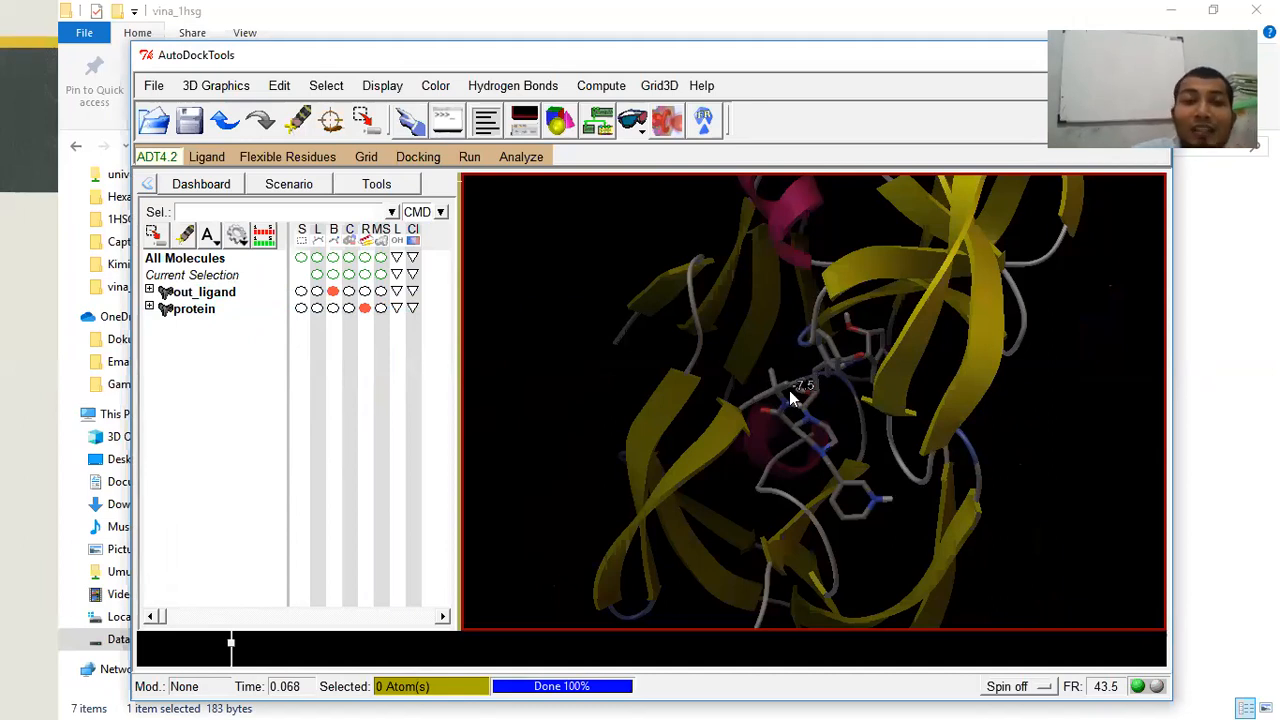
pyautogui.click(524, 157)
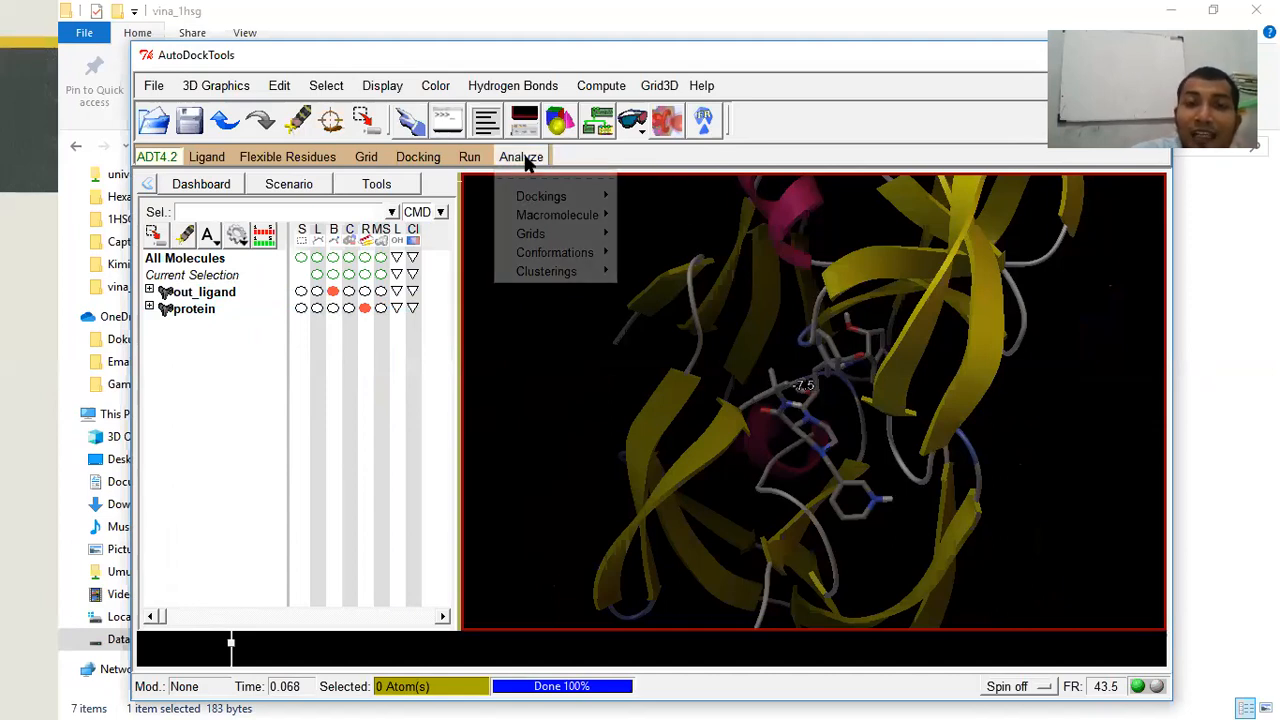
pyautogui.moveTo(535, 200)
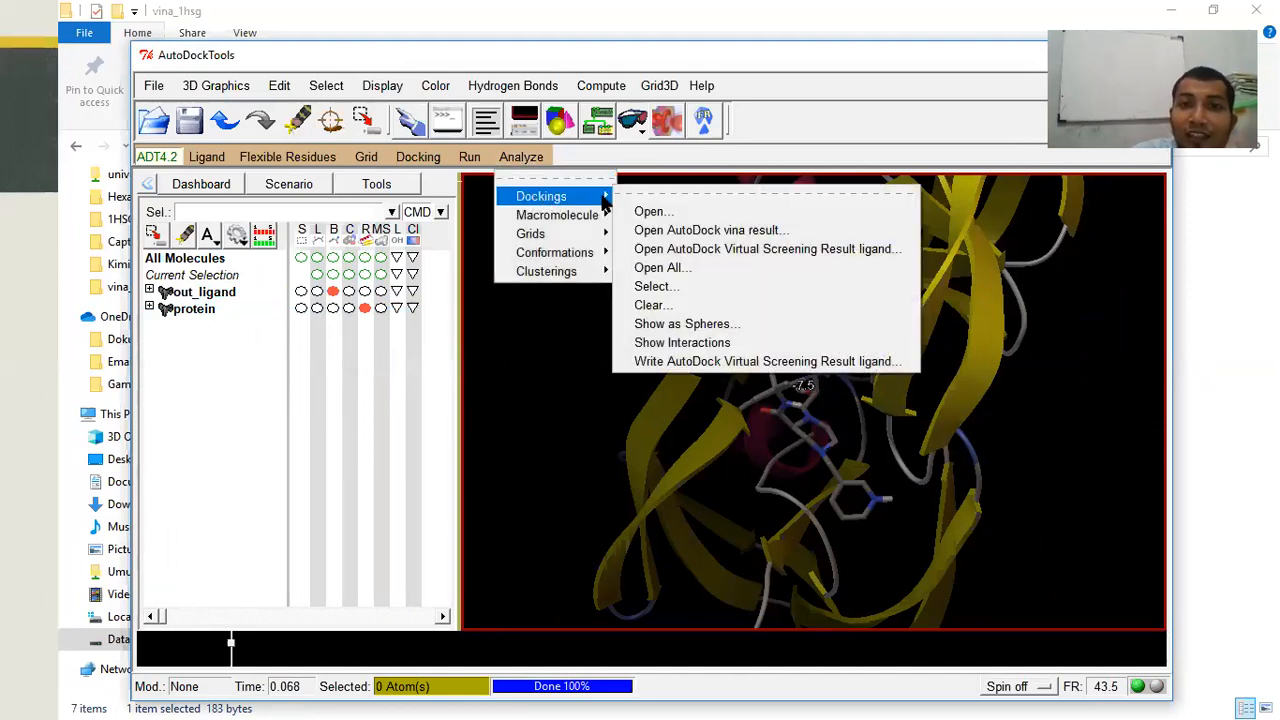
pyautogui.click(693, 343)
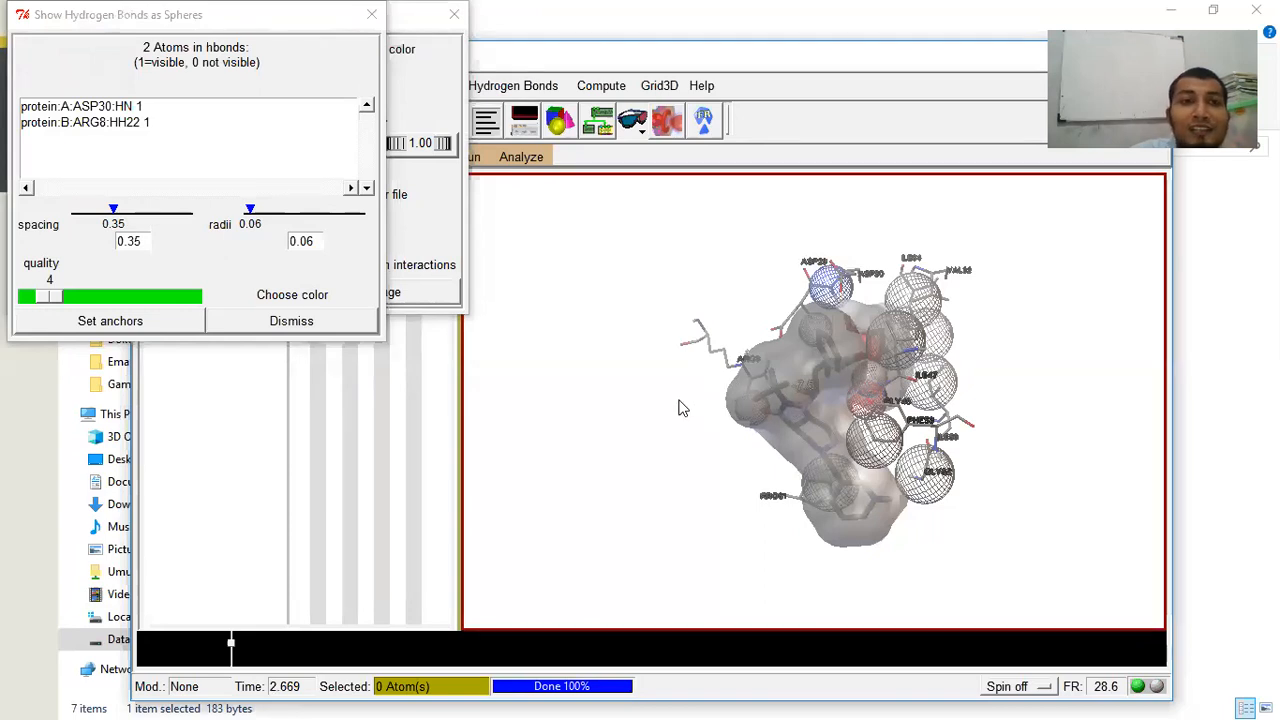
pyautogui.click(322, 321)
# Examine the docked ligand's surface and the labelled close-contact residues surrounding it in the binding site.
pyautogui.scroll(5, 830, 403)
pyautogui.scroll(-3, 830, 407)
pyautogui.scroll(4, 845, 401)
pyautogui.scroll(-4, 792, 410)
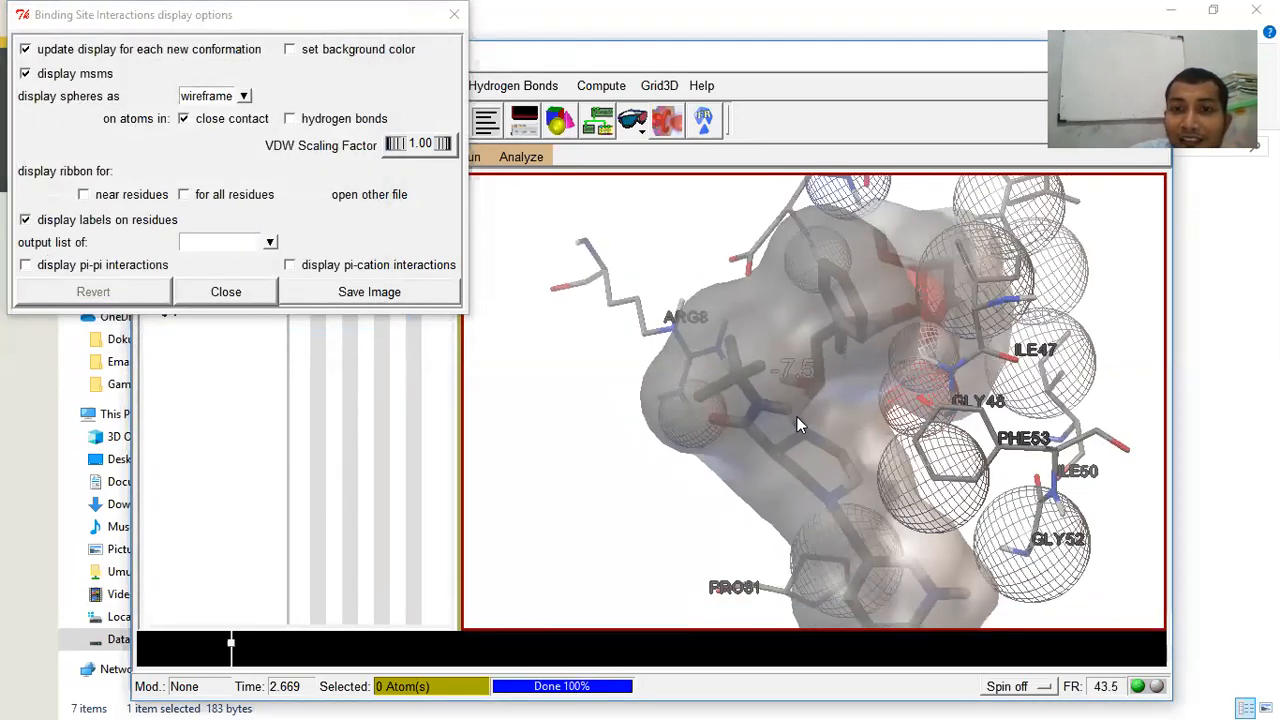
pyautogui.scroll(3, 910, 538)
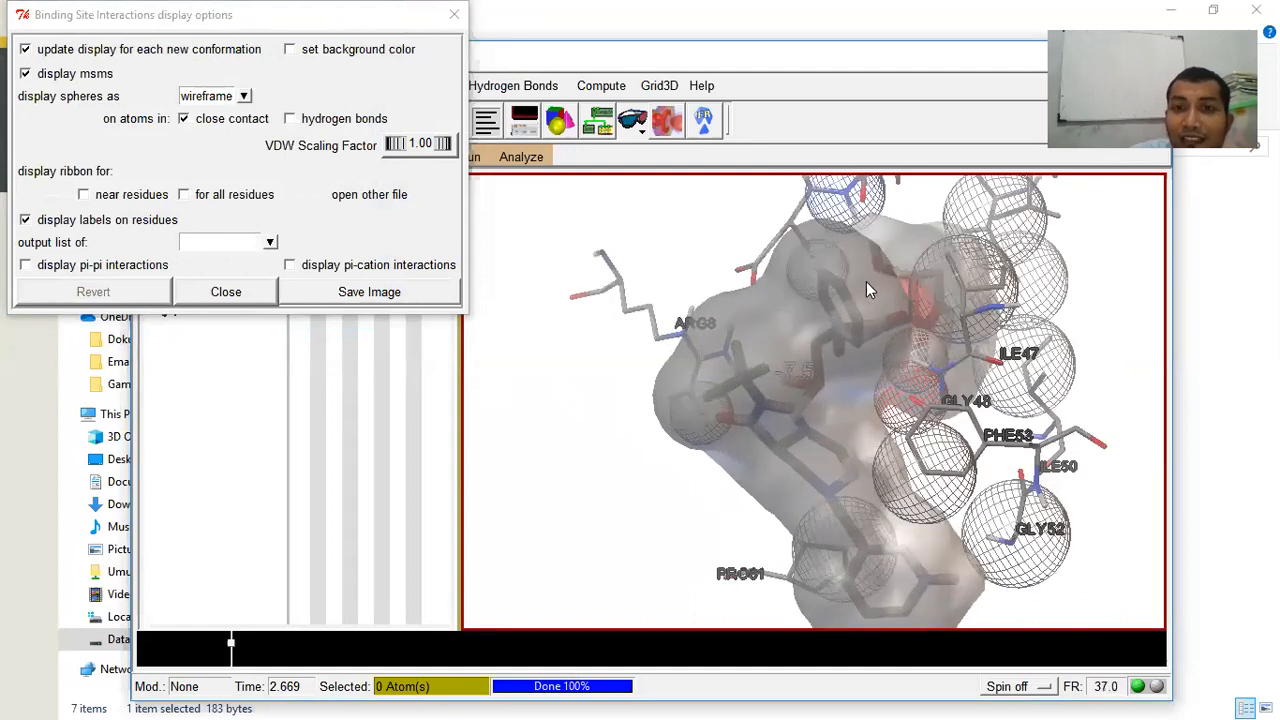
pyautogui.scroll(-4, 797, 430)
pyautogui.moveTo(804, 416)
pyautogui.mouseDown()
pyautogui.moveTo(903, 443)
pyautogui.moveTo(790, 422)
pyautogui.moveTo(800, 404)
pyautogui.mouseUp()
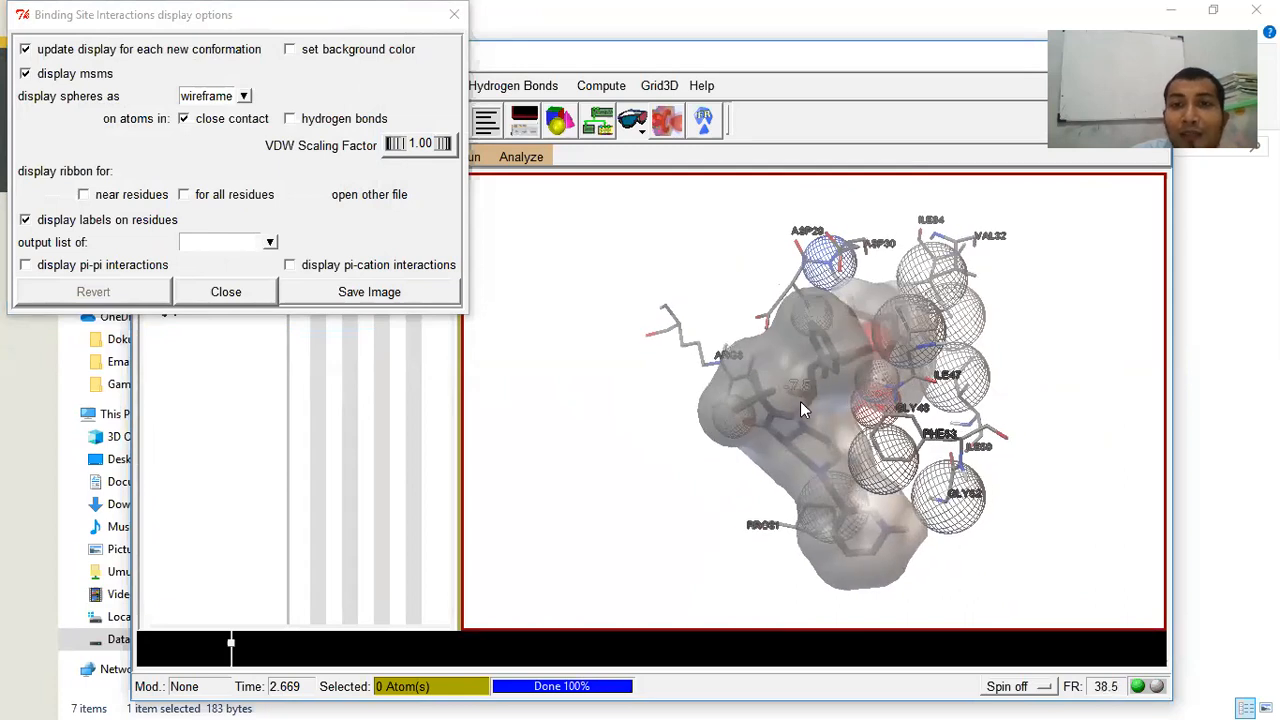
pyautogui.scroll(2, 810, 400)
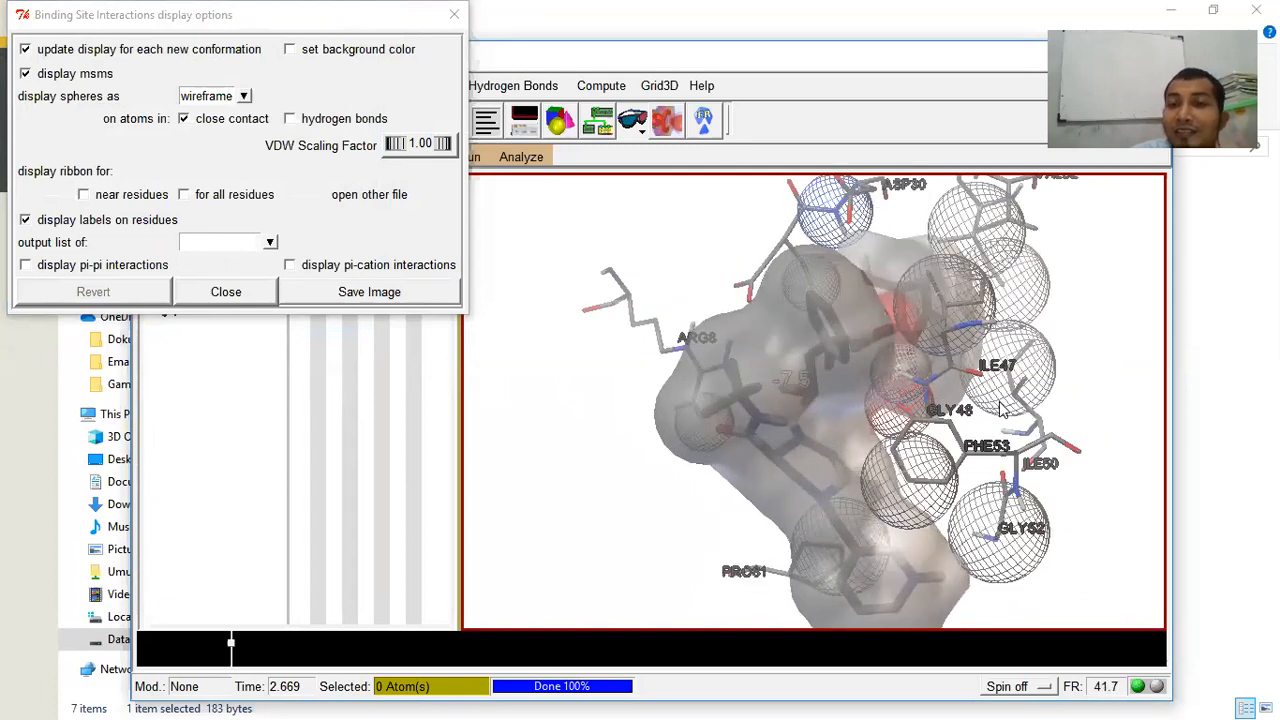
pyautogui.scroll(2, 1012, 410)
pyautogui.scroll(-3, 678, 390)
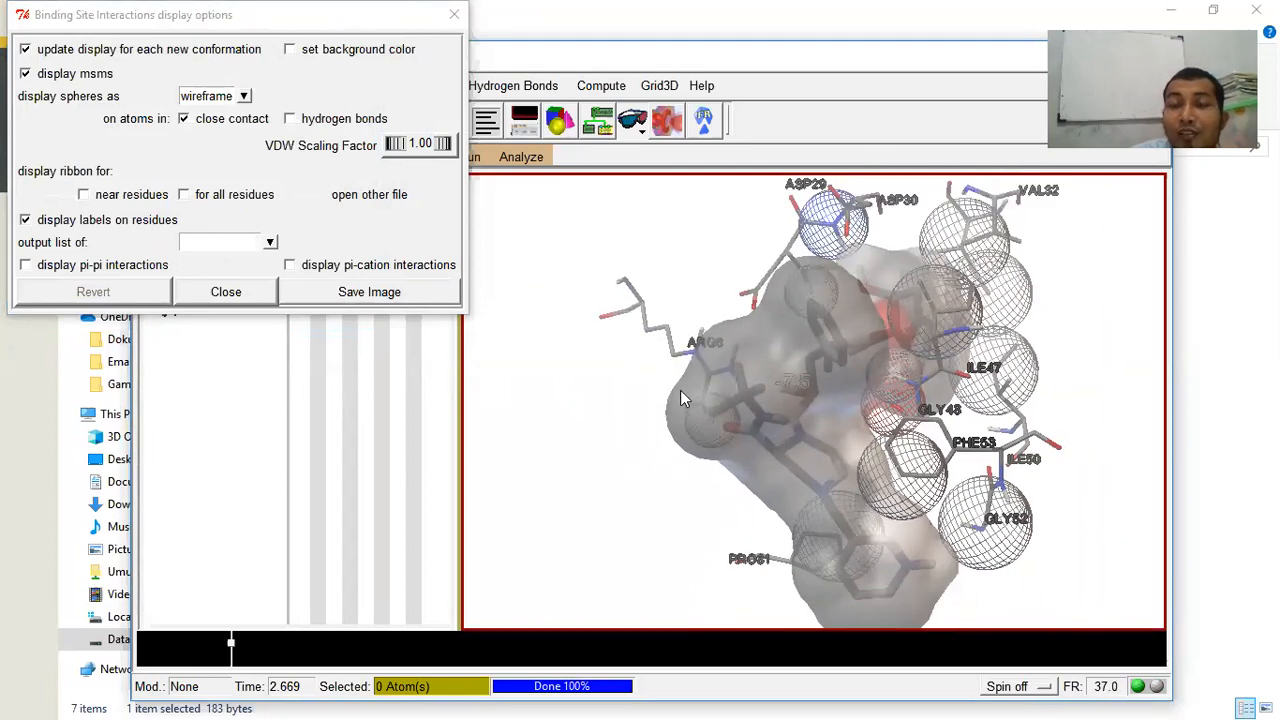
# Examine up close how ARG8 and ASP29 contact the docked ligand's surface.
pyautogui.moveTo(672, 390); pyautogui.dragTo(945, 403)
pyautogui.scroll(3, 976, 387)
pyautogui.scroll(1, 944, 398)
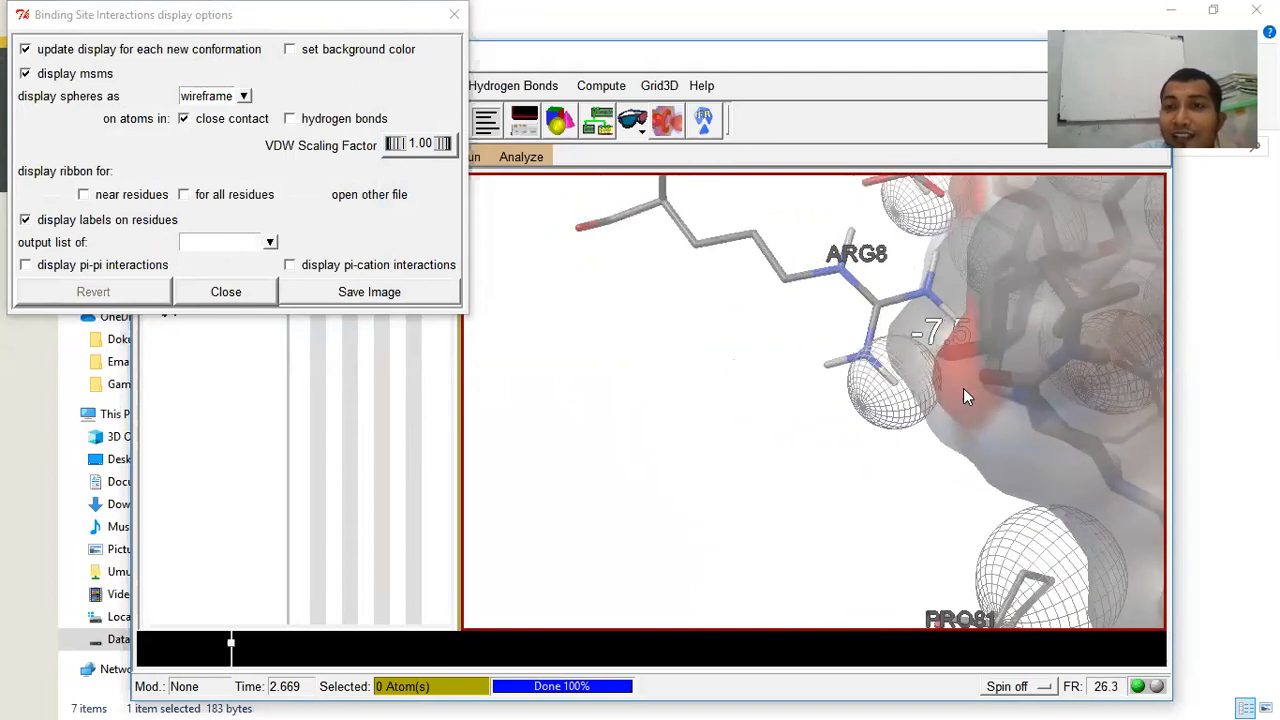
pyautogui.scroll(1, 965, 396)
pyautogui.moveTo(997, 388); pyautogui.dragTo(897, 465)
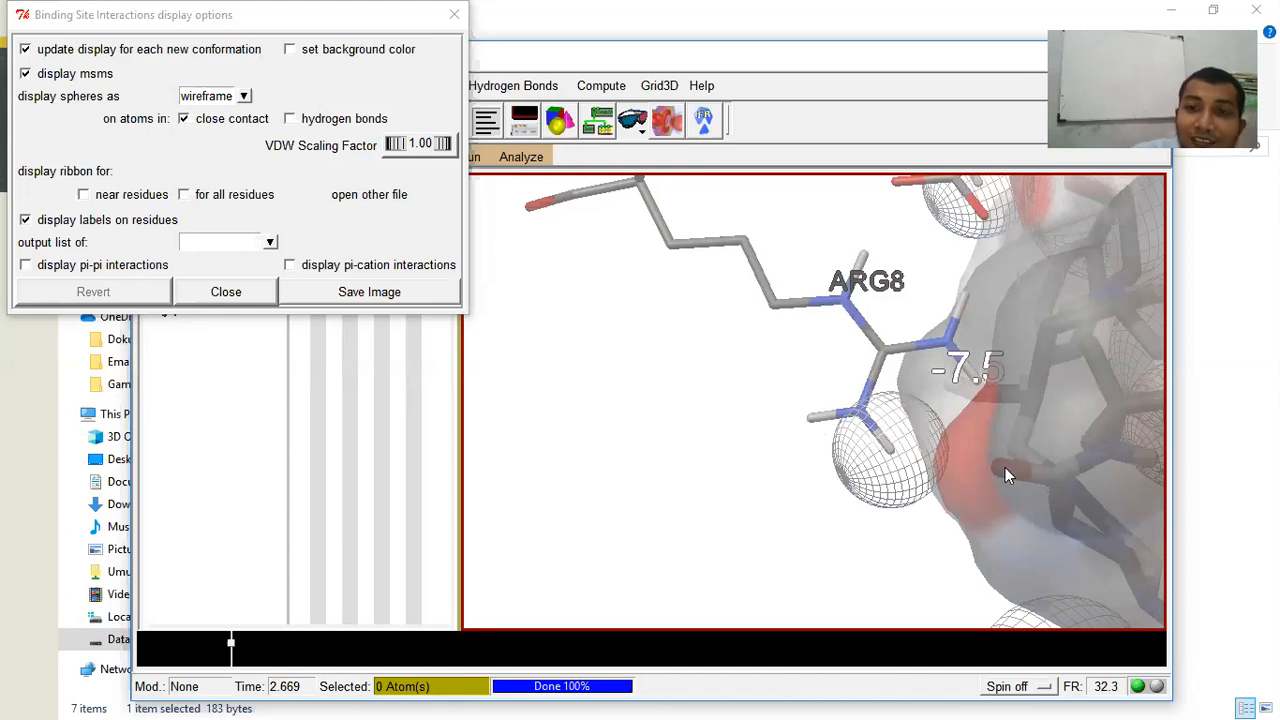
pyautogui.moveTo(931, 461); pyautogui.dragTo(872, 455)
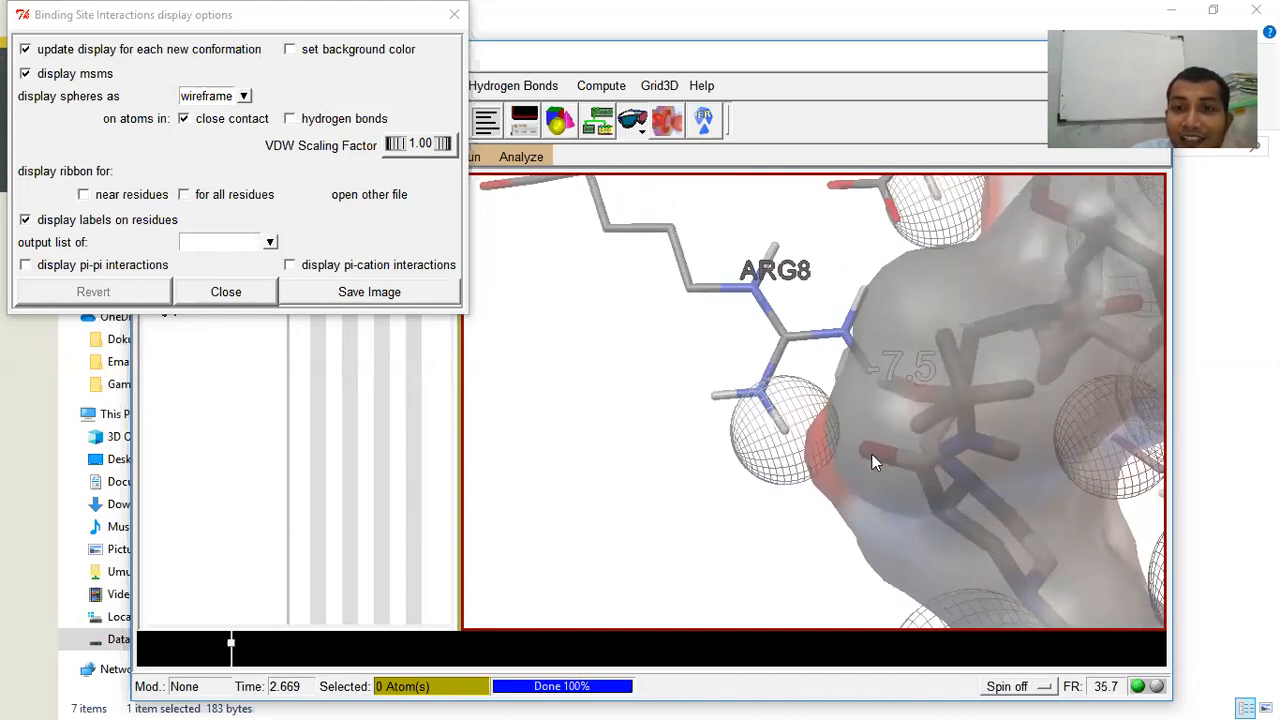
pyautogui.moveTo(971, 437); pyautogui.dragTo(1014, 426)
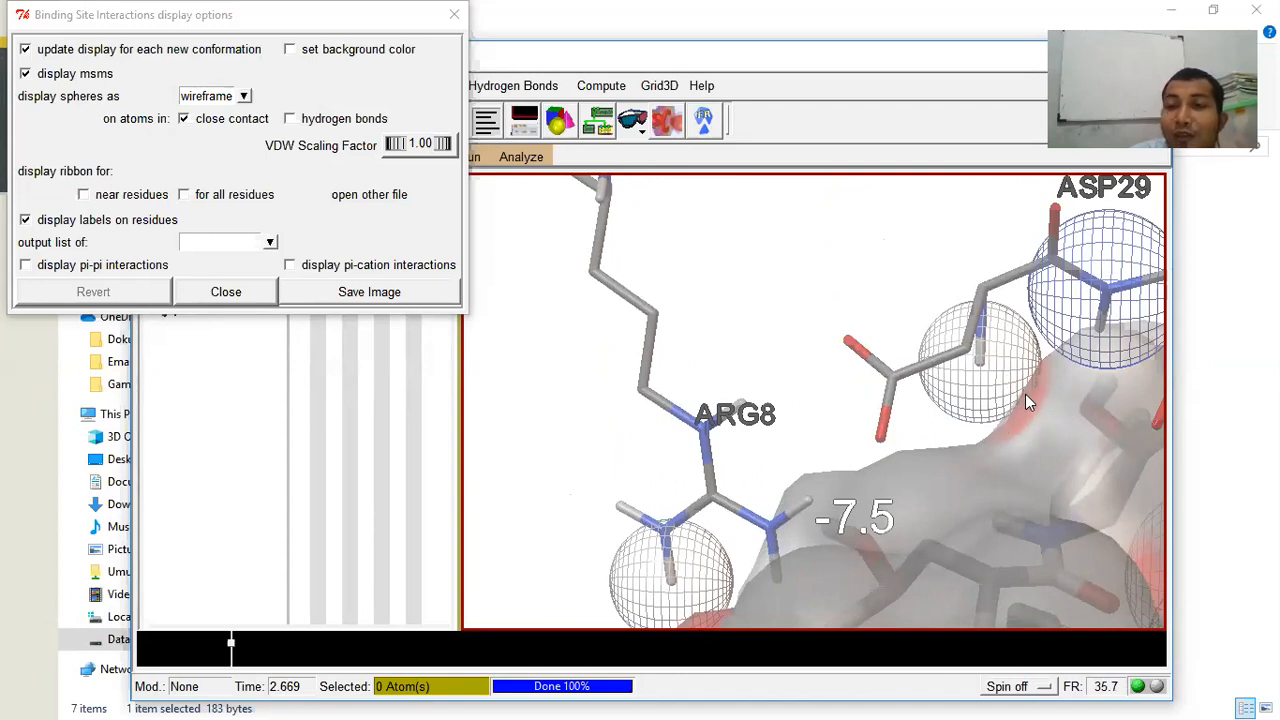
pyautogui.moveTo(1040, 432); pyautogui.dragTo(965, 440)
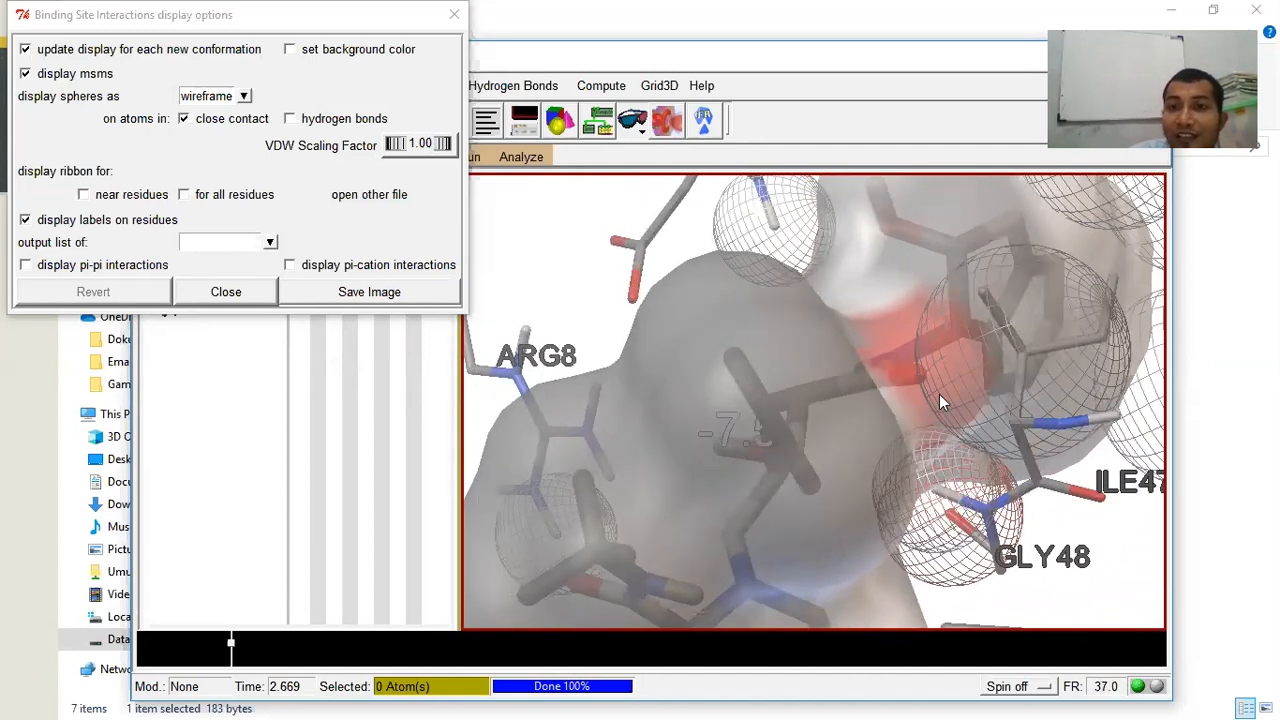
# Examine the ligand's contacts with PRO81, GLY48, PHE53 and GLY52 from several angles.
pyautogui.moveTo(795, 323); pyautogui.dragTo(853, 318, button='right')
pyautogui.scroll(-3, 843, 377)
pyautogui.moveTo(854, 318); pyautogui.dragTo(791, 323)
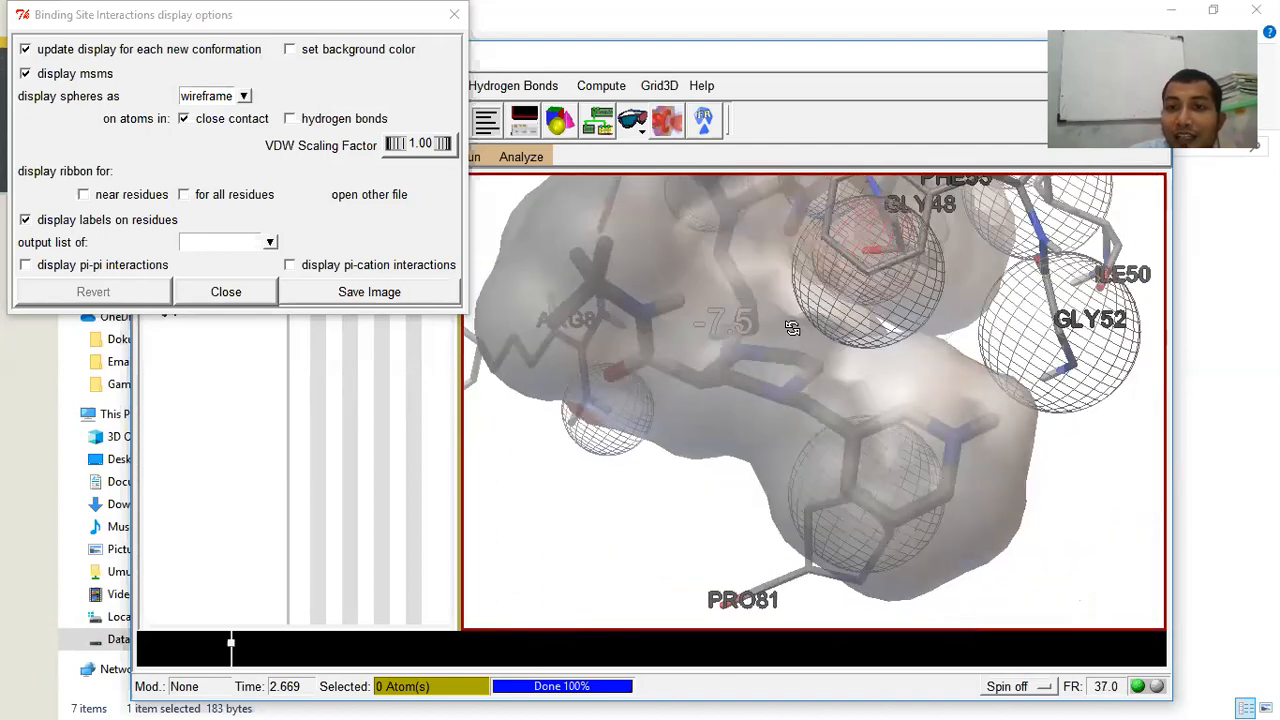
pyautogui.scroll(-2, 815, 371)
pyautogui.scroll(2, 940, 419)
pyautogui.moveTo(941, 419); pyautogui.dragTo(1016, 462)
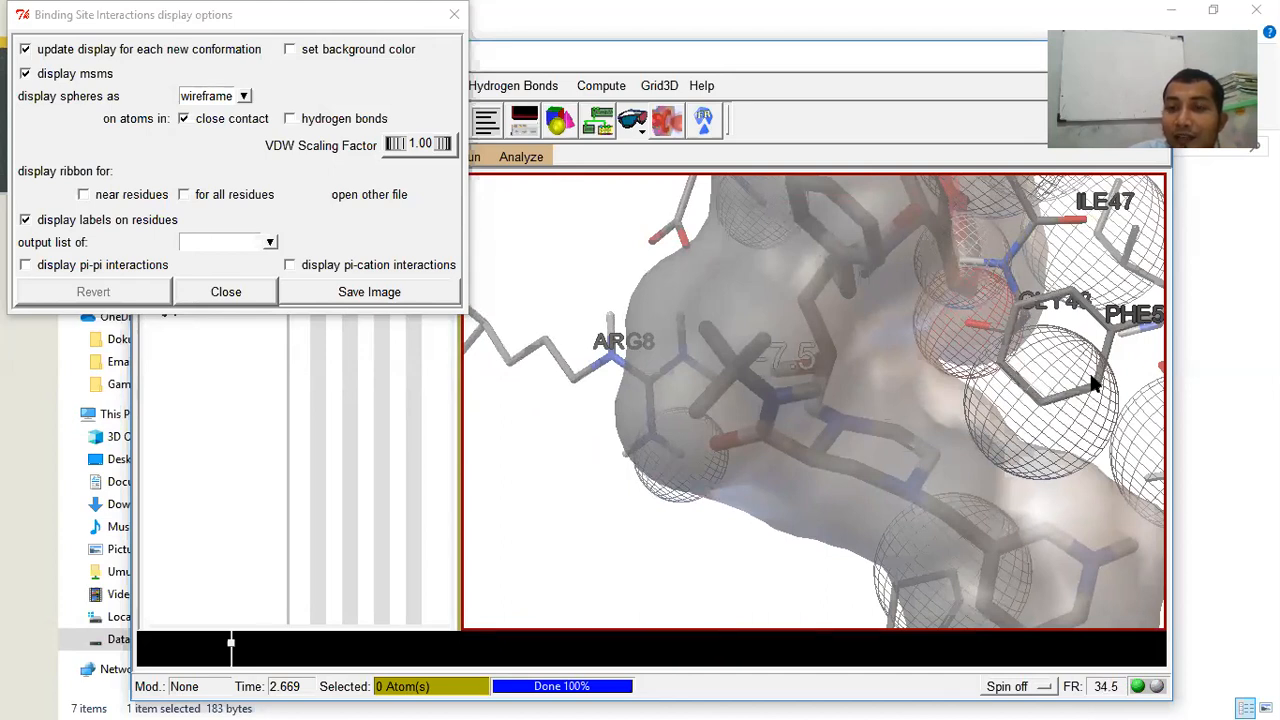
pyautogui.moveTo(992, 467); pyautogui.dragTo(920, 507)
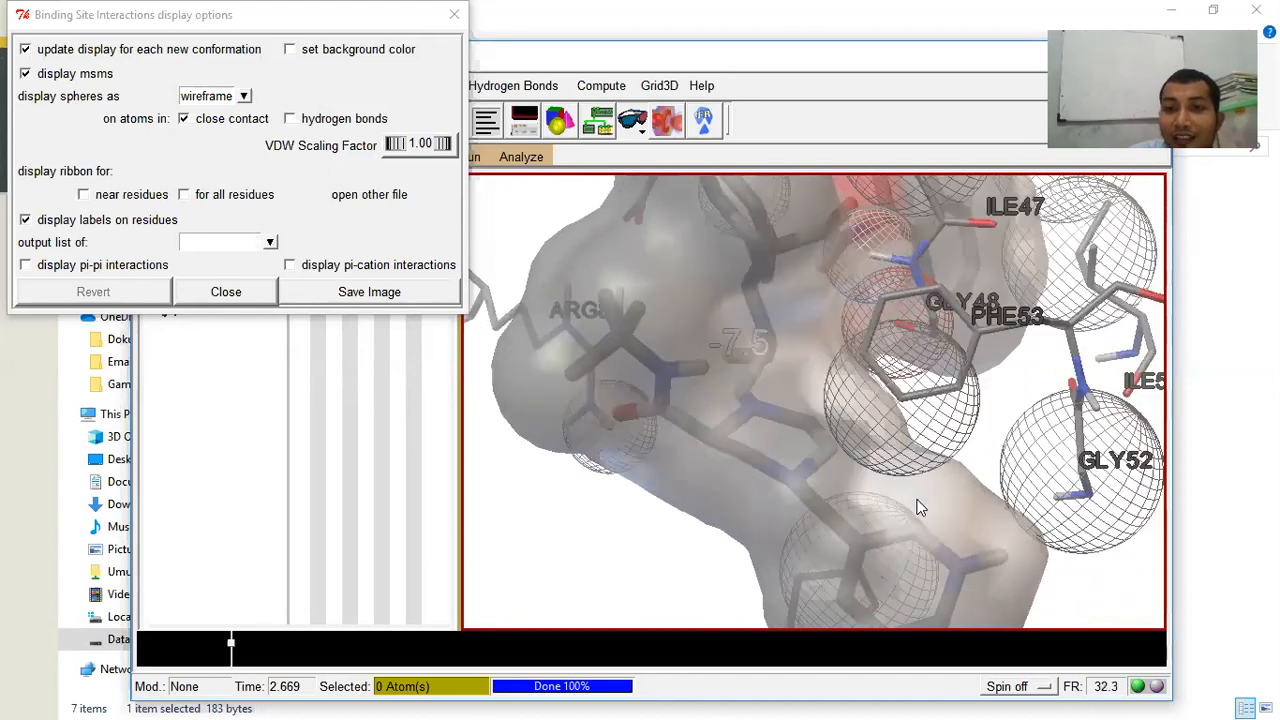
# Examine the contacts of ASP29 and ASP30 with the upper part of the ligand.
pyautogui.moveTo(837, 463); pyautogui.dragTo(893, 356)
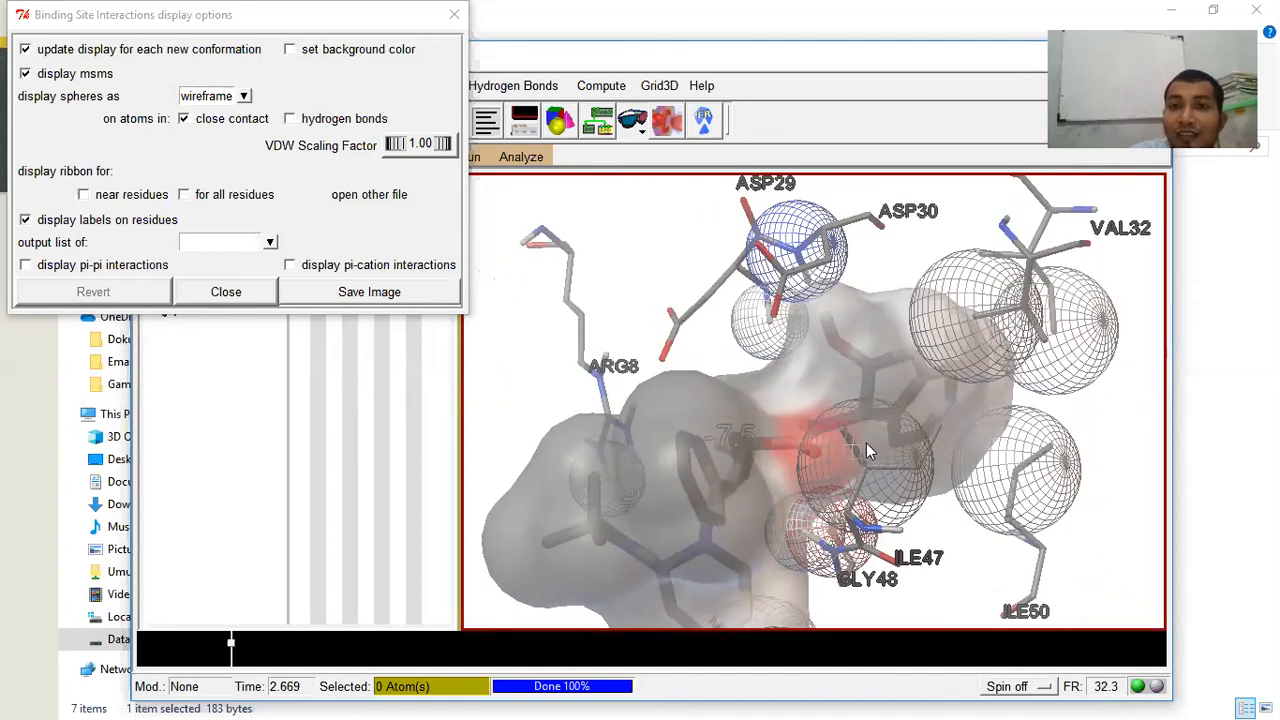
pyautogui.moveTo(812, 440); pyautogui.dragTo(853, 450)
pyautogui.scroll(3, 911, 490)
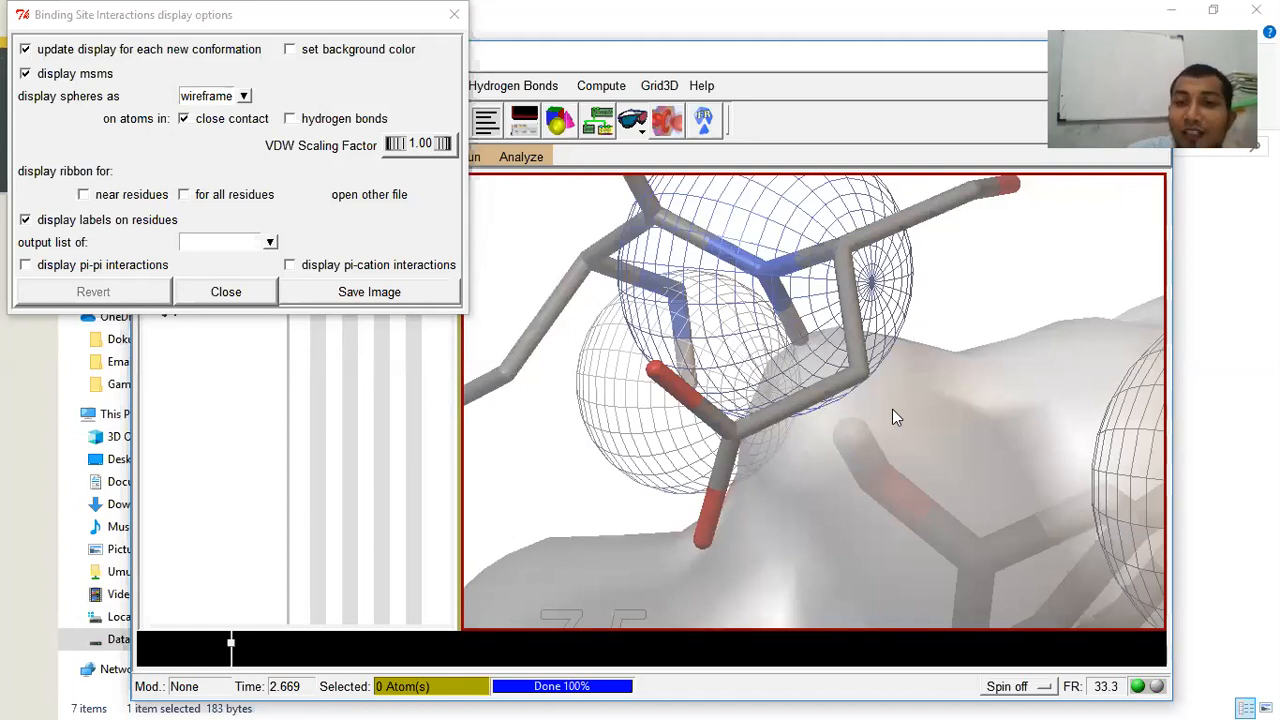
pyautogui.scroll(-3, 881, 426)
pyautogui.scroll(-5, 880, 456)
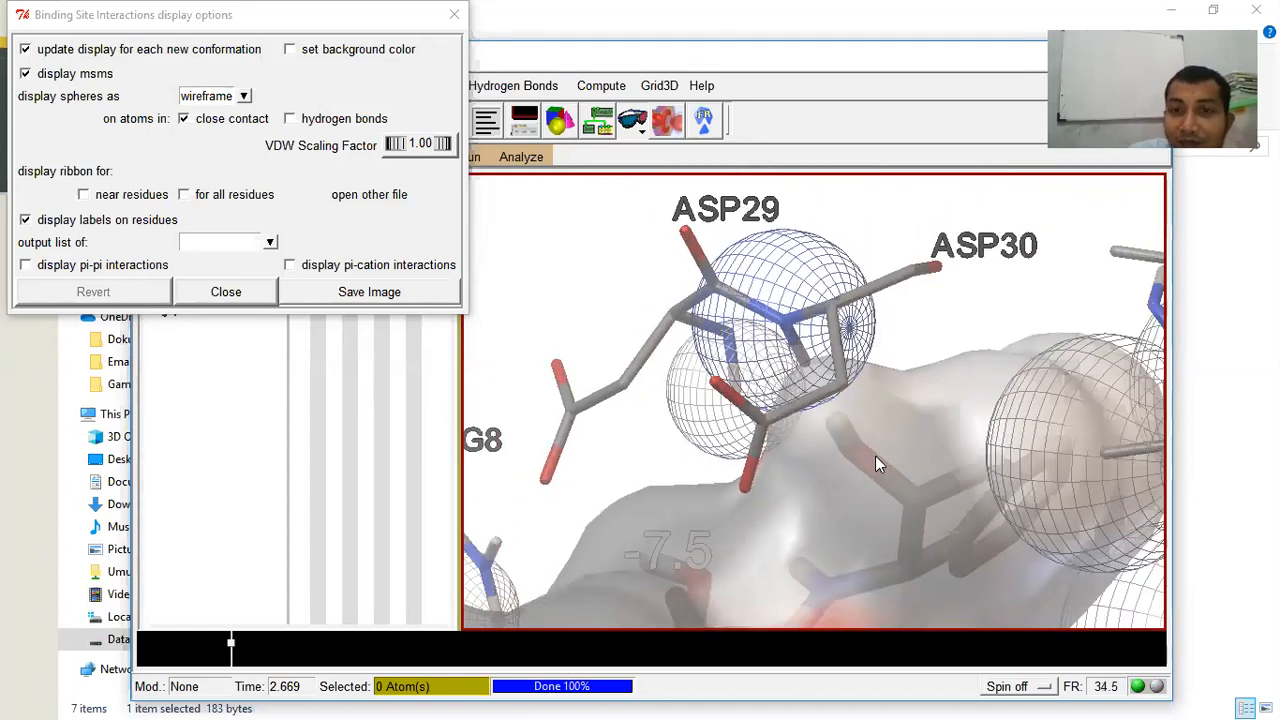
pyautogui.moveTo(872, 454); pyautogui.dragTo(869, 403)
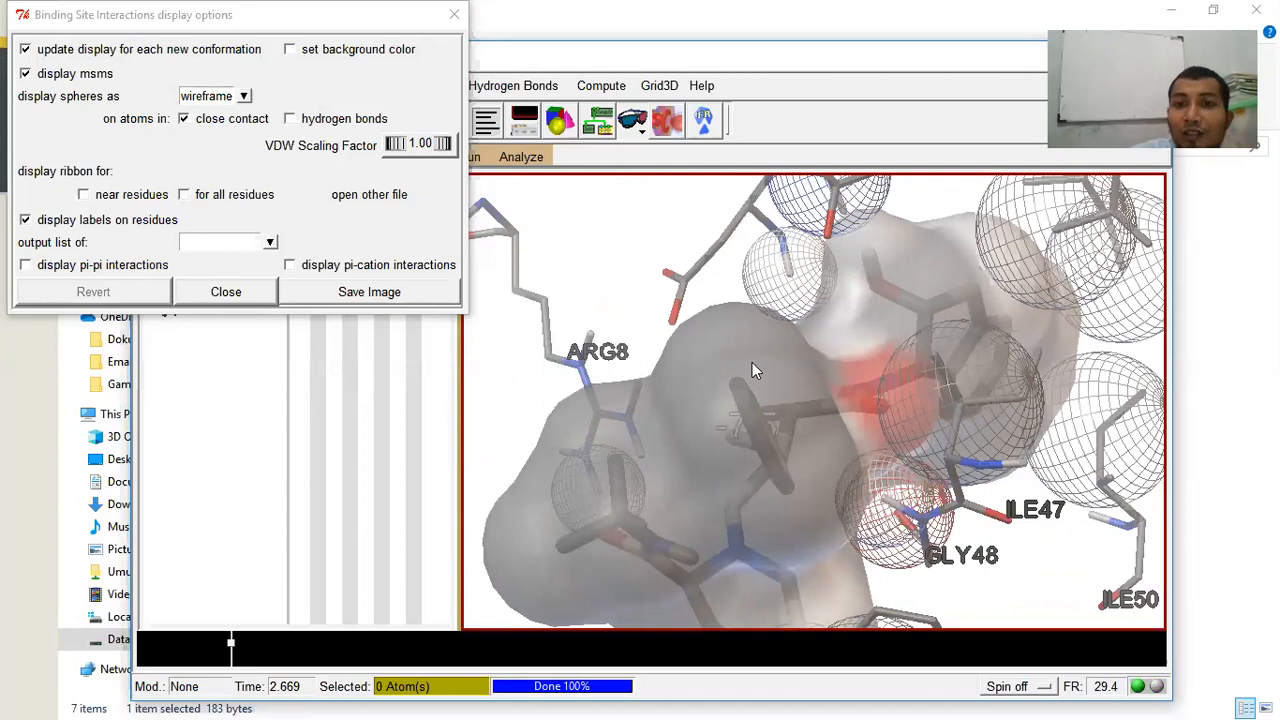
# Hide the ligand's MSMS surface to inspect the contacts around ILE47, GLY48 and ILE50, and show the surface again.
pyautogui.click(90, 77)
pyautogui.moveTo(797, 401); pyautogui.dragTo(760, 355)
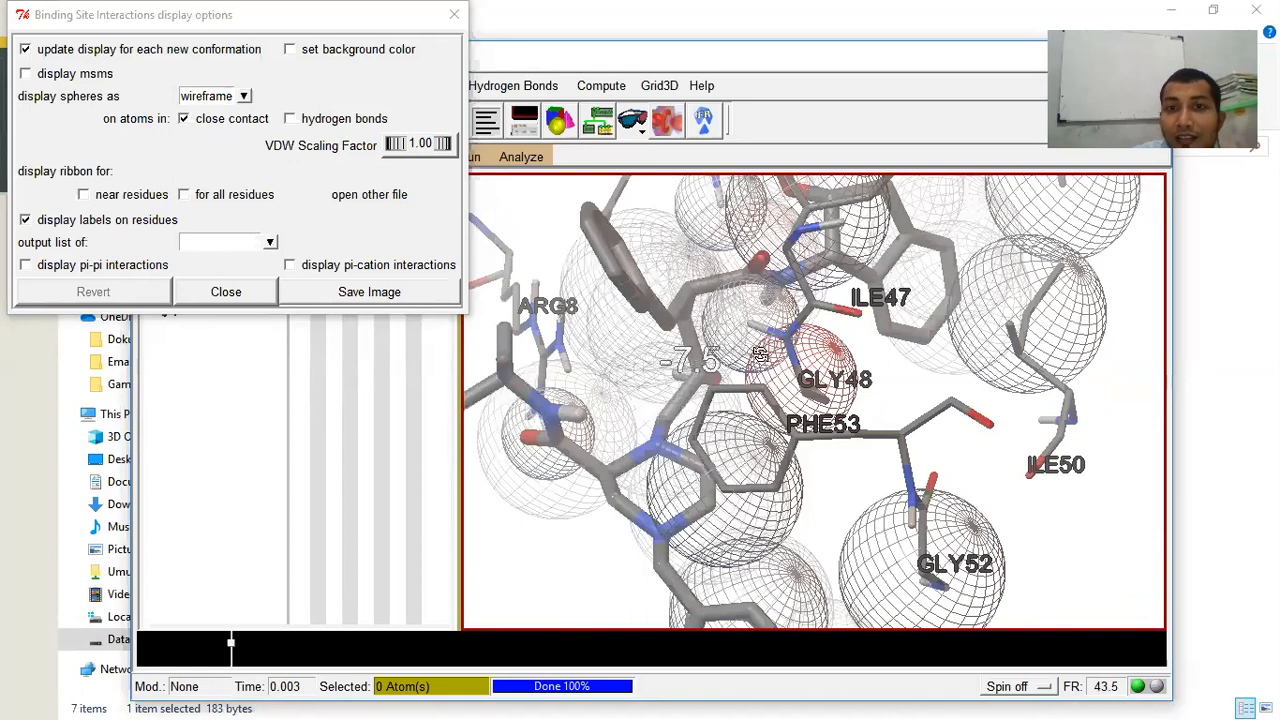
pyautogui.scroll(5, 760, 355)
pyautogui.moveTo(965, 488); pyautogui.dragTo(765, 440)
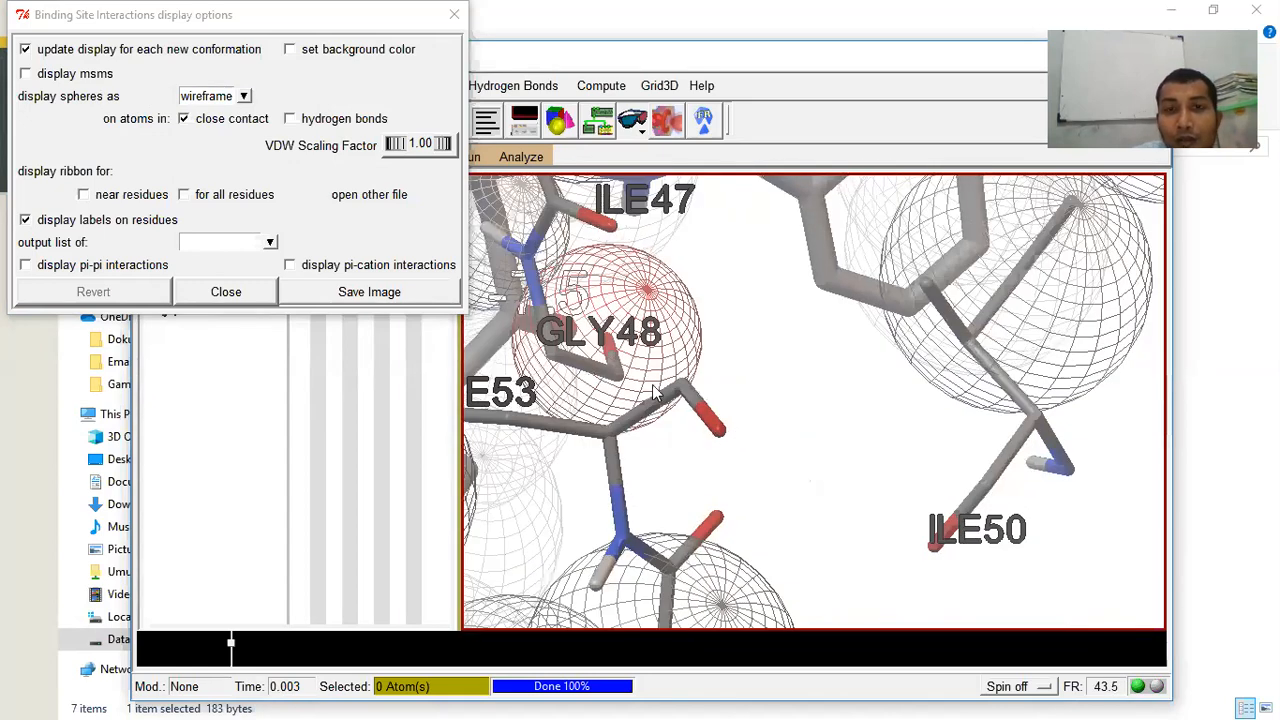
pyautogui.scroll(-2, 659, 354)
pyautogui.moveTo(668, 340)
pyautogui.mouseDown()
pyautogui.moveTo(704, 360)
pyautogui.moveTo(653, 343)
pyautogui.mouseUp()
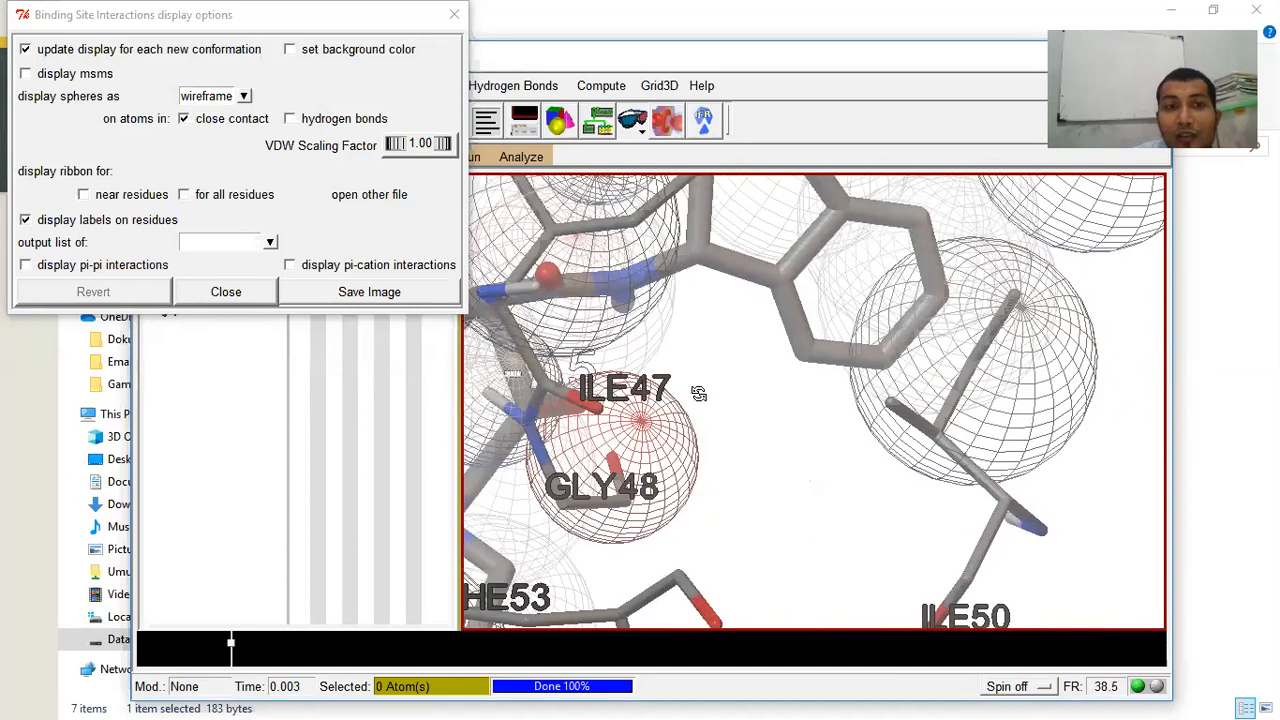
pyautogui.click(98, 74)
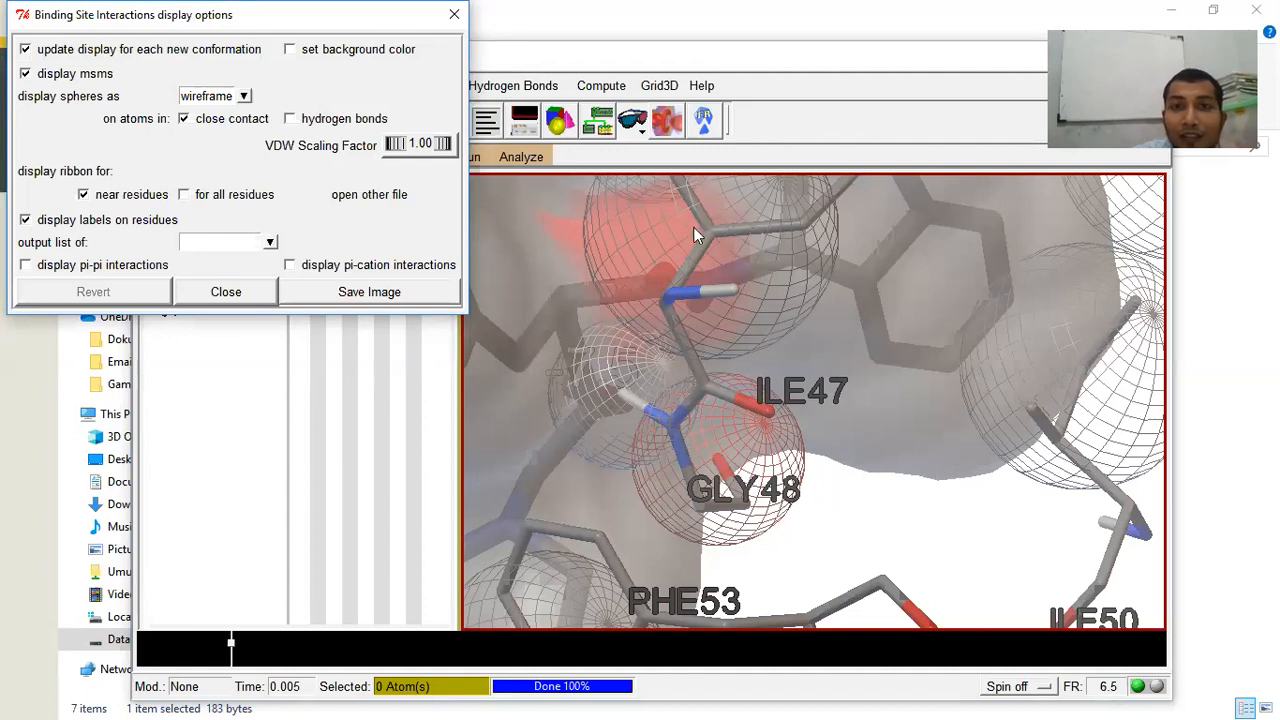
# Turn off the ribbon display for near residues with the whole binding site in view.
pyautogui.moveTo(800, 337); pyautogui.dragTo(912, 362)
pyautogui.scroll(-8, 871, 402)
pyautogui.click(170, 264)
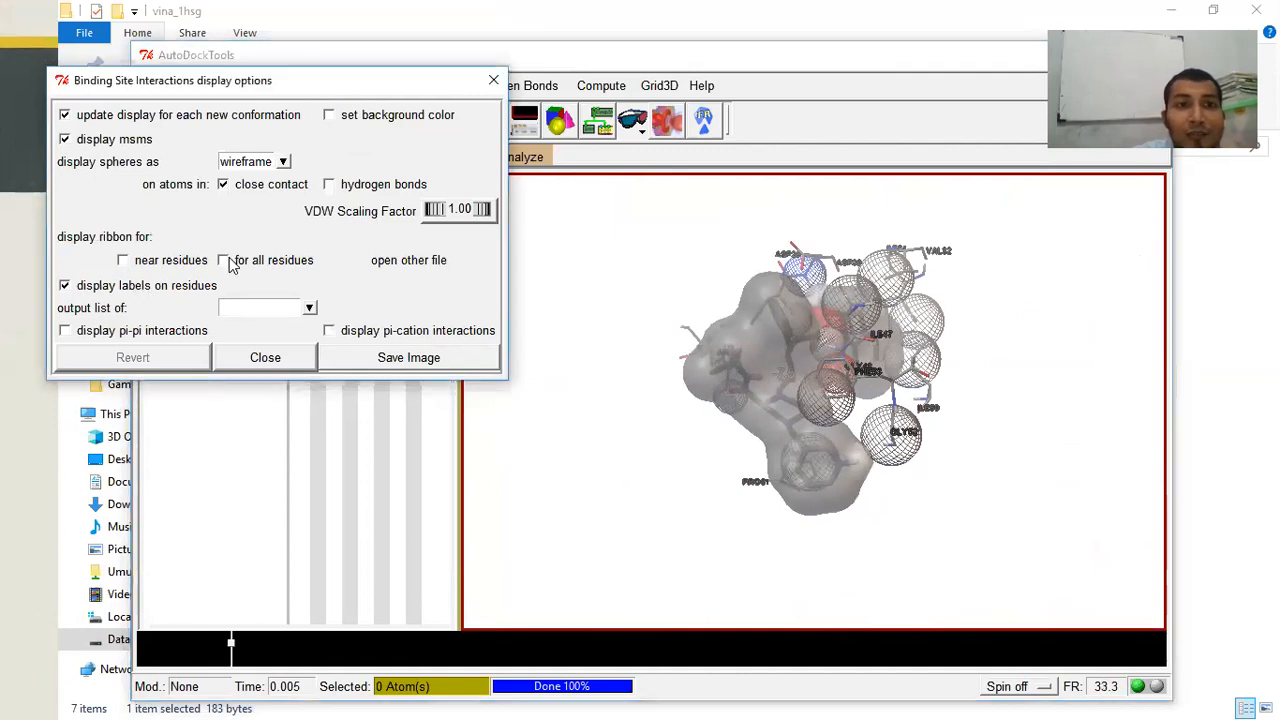
# Display the ribbon for all residues, inspect the ligand's position within the protein, and hide the ribbon again.
pyautogui.click(224, 261)
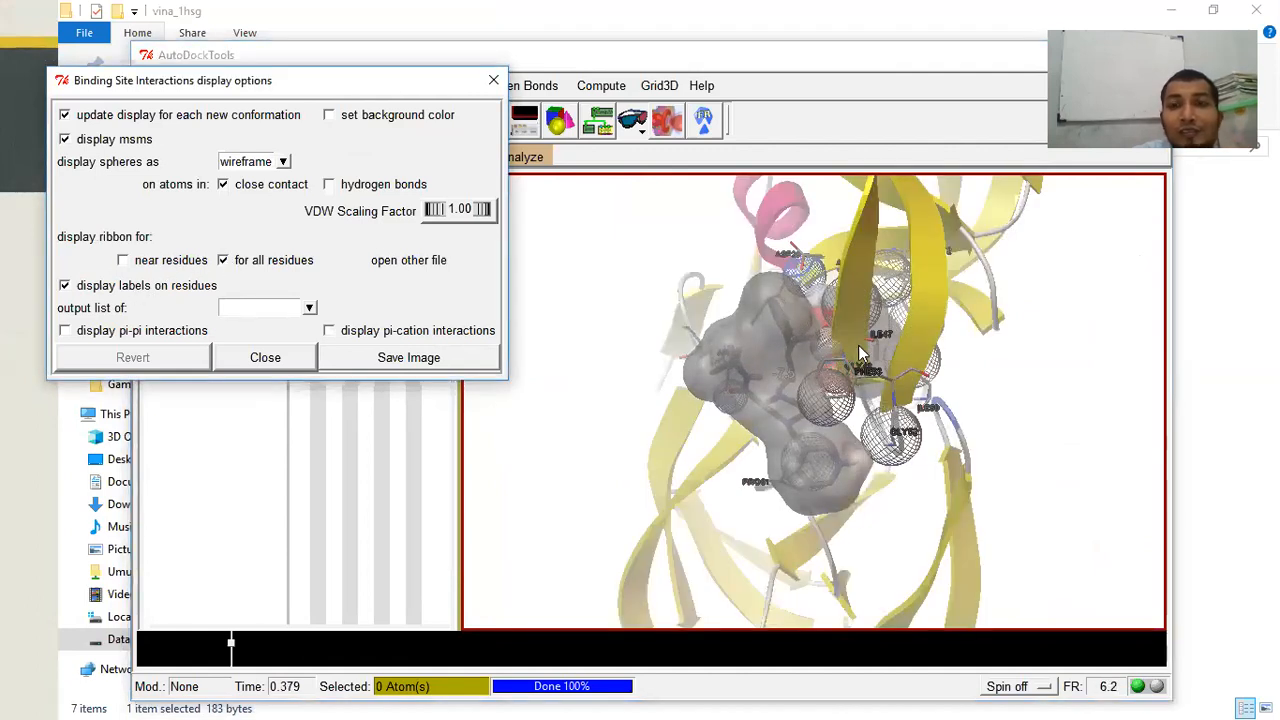
pyautogui.moveTo(1004, 390); pyautogui.dragTo(1022, 448)
pyautogui.scroll(4, 851, 412)
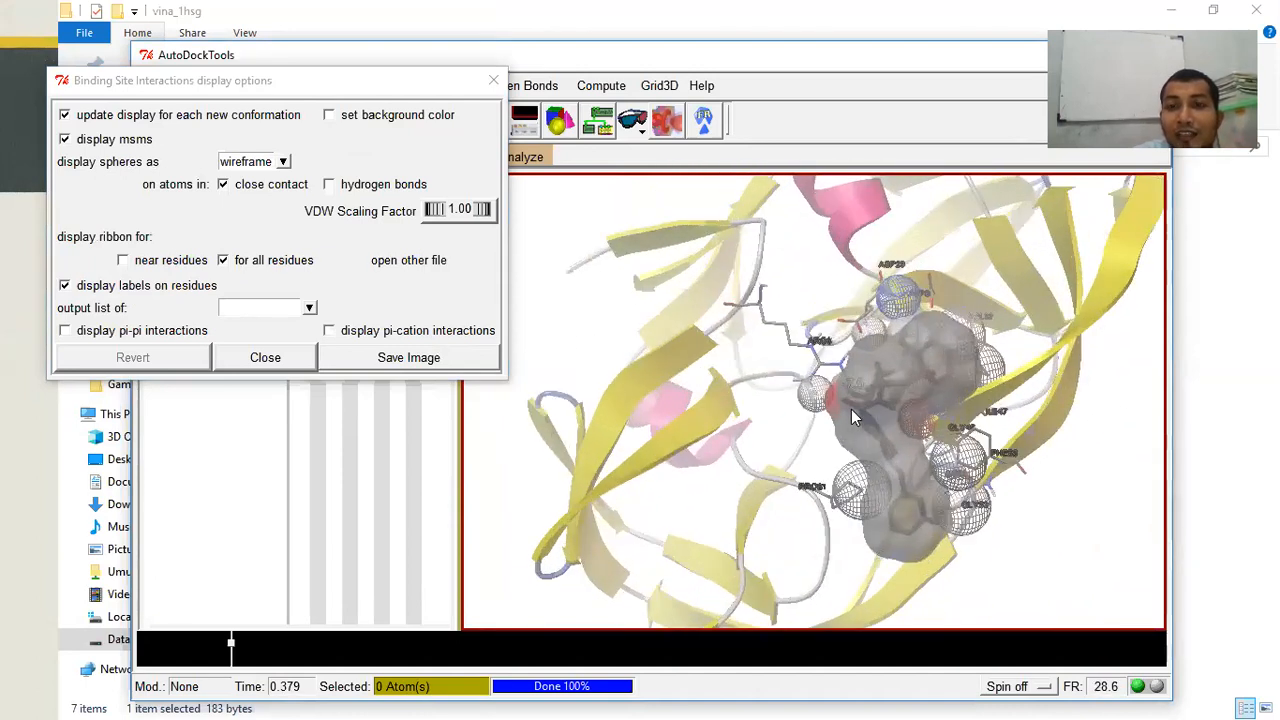
pyautogui.scroll(6, 920, 403)
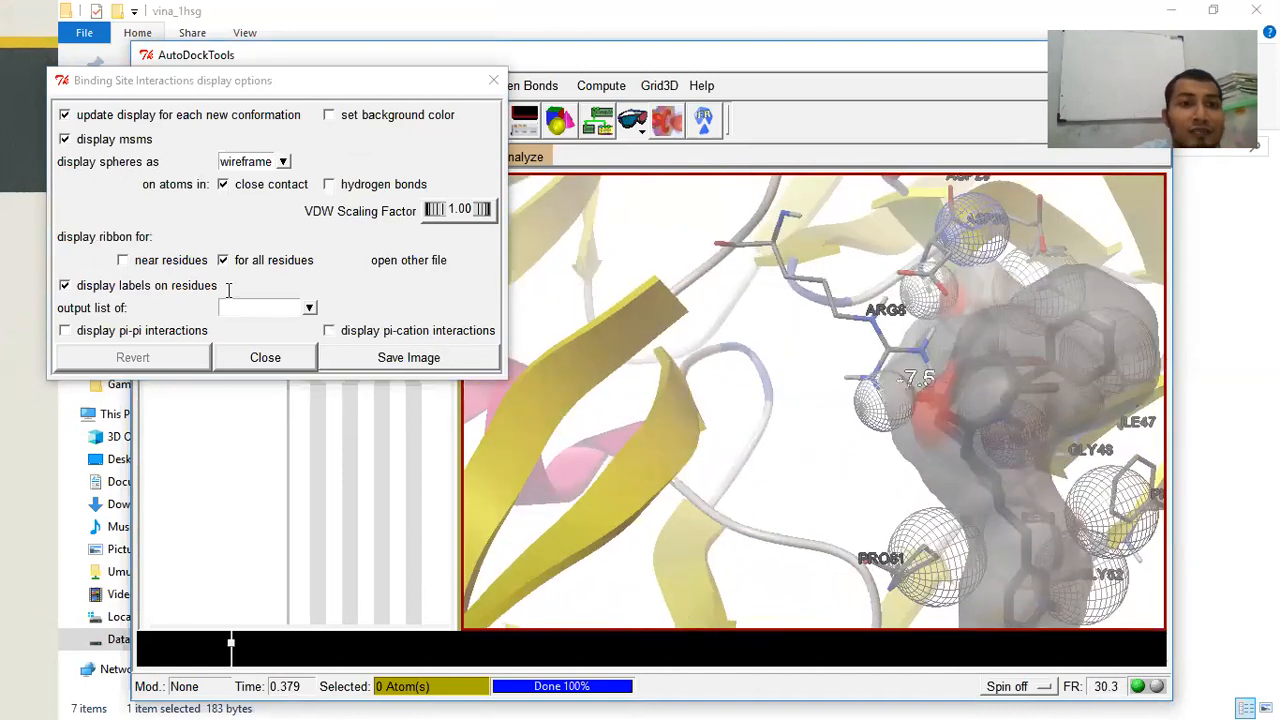
pyautogui.click(256, 264)
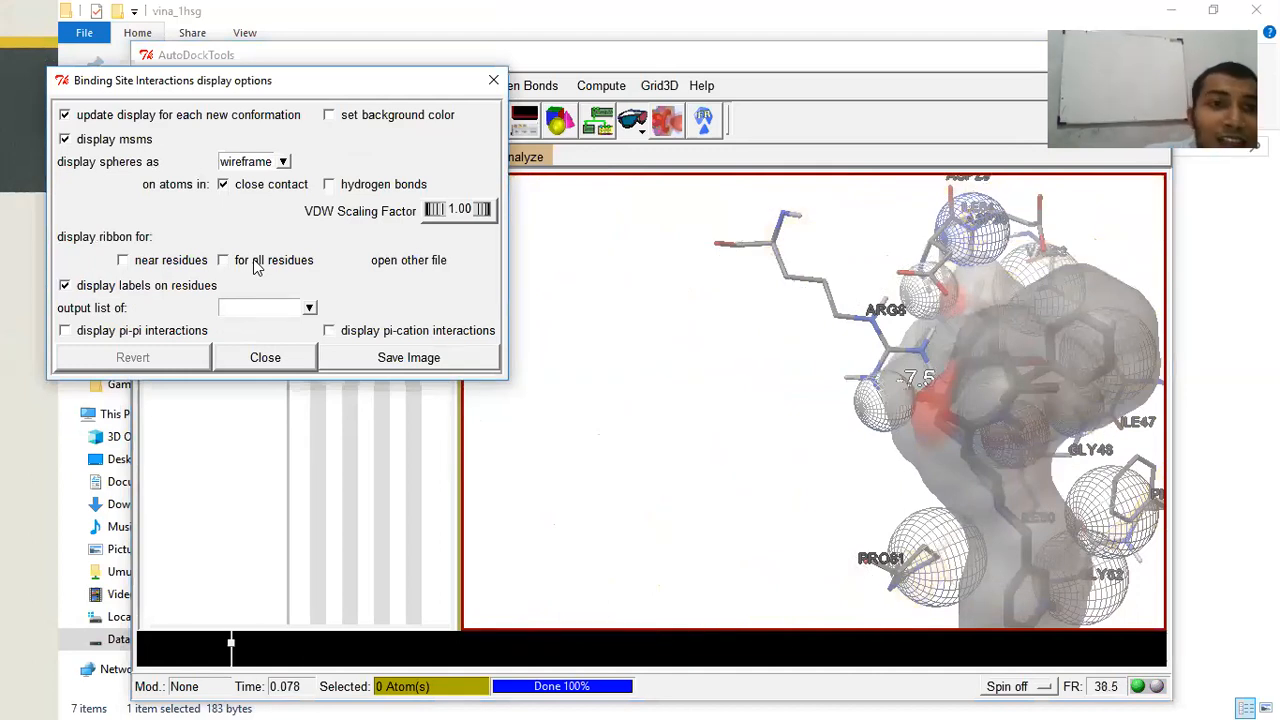
# Enable wireframe spheres on hydrogen-bond atoms and inspect the ligand interactions with the MSMS surface hidden and shown.
pyautogui.click(380, 188)
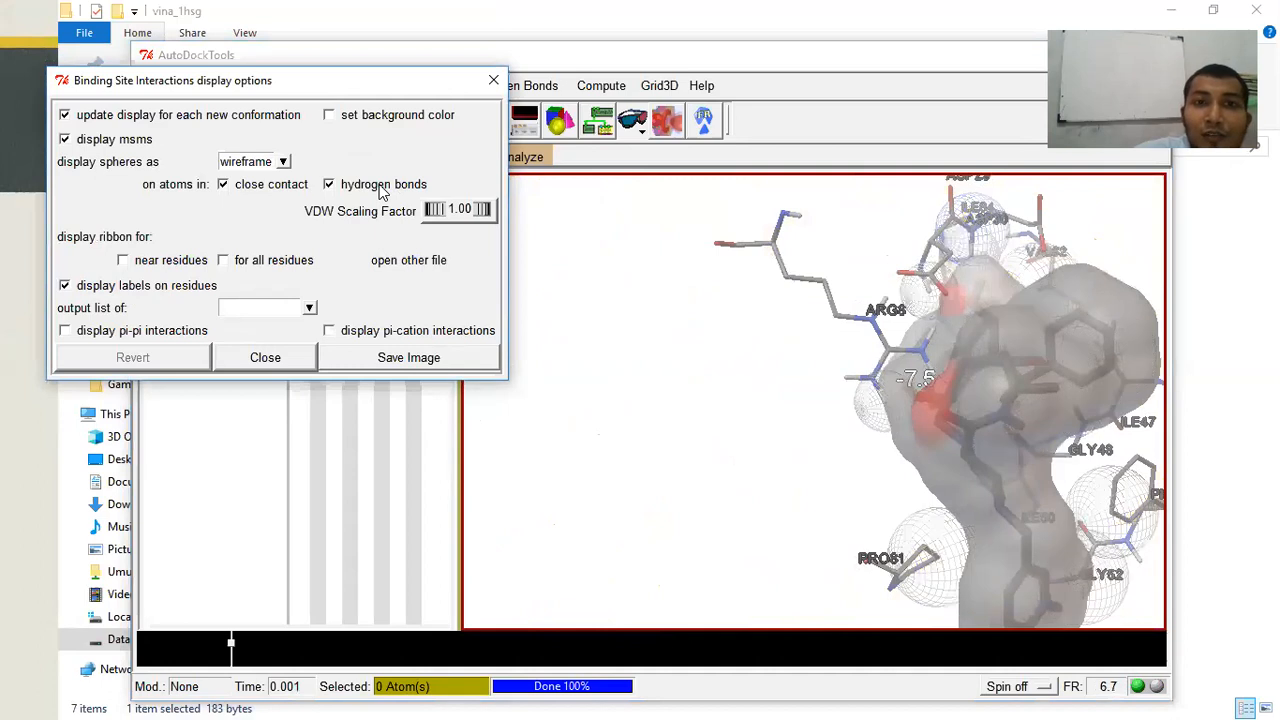
pyautogui.click(380, 193)
pyautogui.click(380, 193)
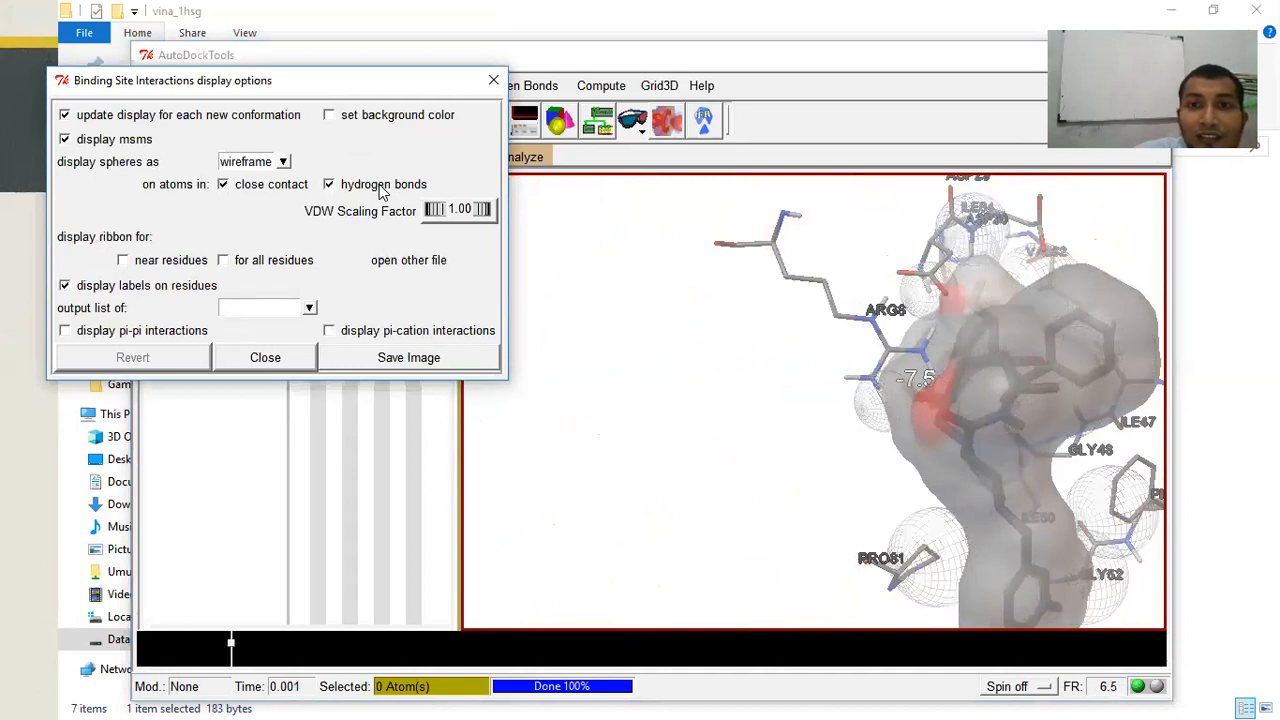
pyautogui.click(380, 193)
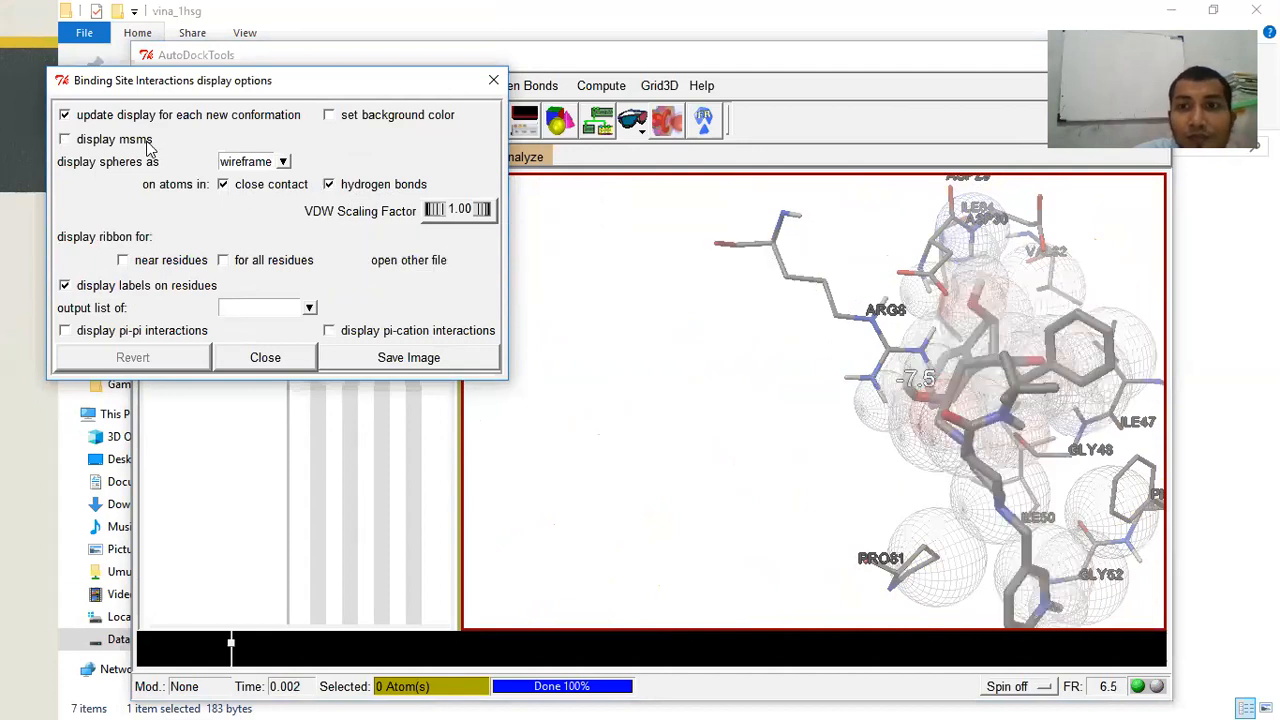
pyautogui.moveTo(911, 379); pyautogui.dragTo(613, 384)
pyautogui.scroll(3, 819, 422)
pyautogui.moveTo(815, 418); pyautogui.dragTo(783, 373)
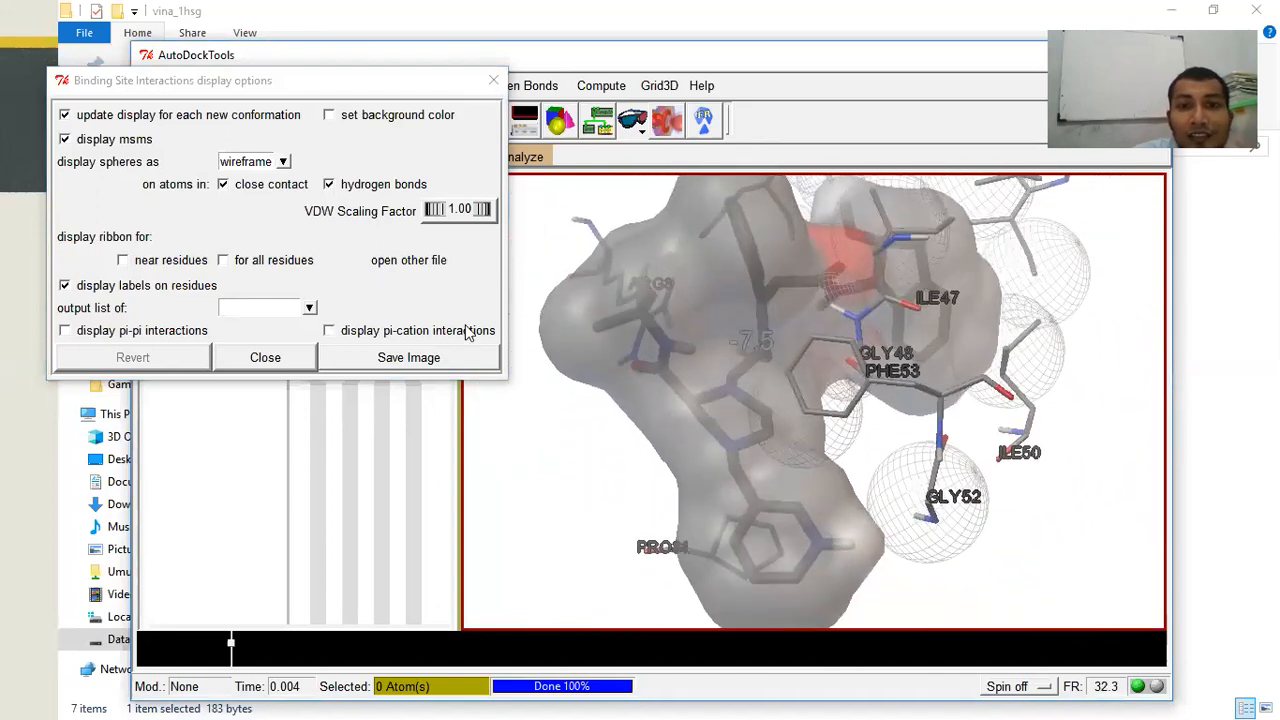
# Start saving an image of the binding site interactions and set the destination to the vina_1hsg folder inside docking/1HSG3.
pyautogui.click(380, 360)
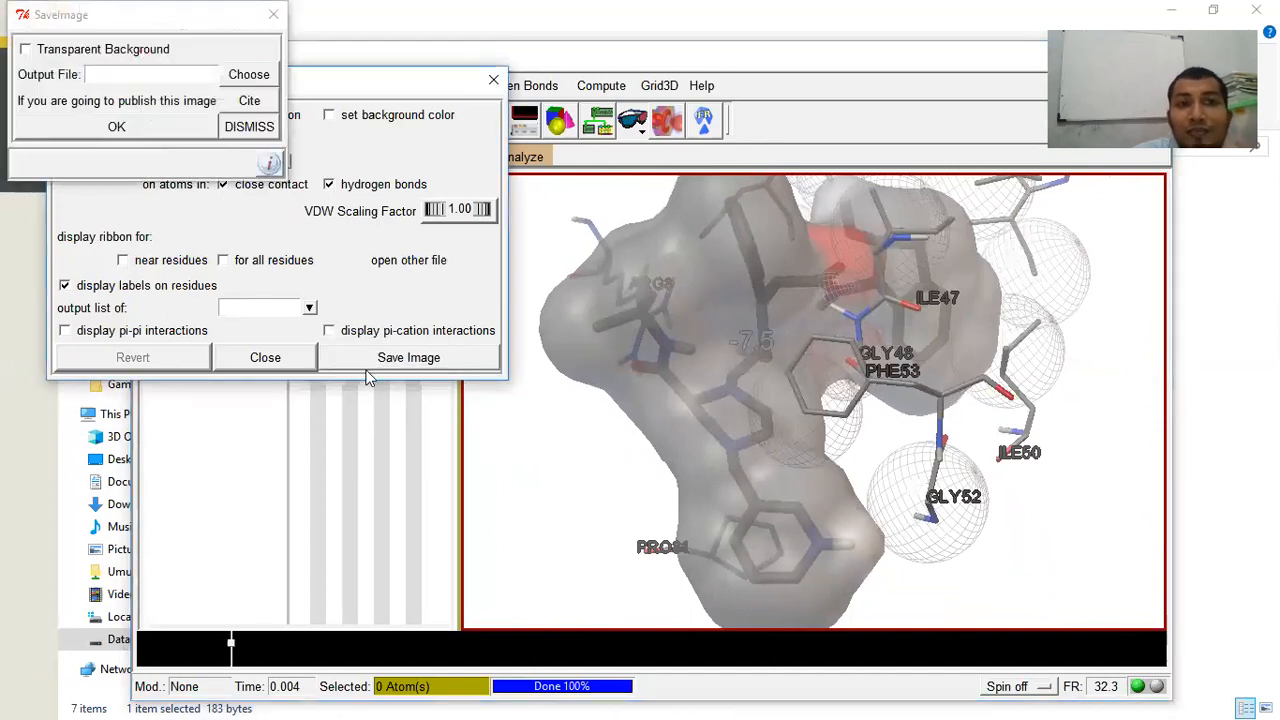
pyautogui.moveTo(165, 25); pyautogui.dragTo(233, 67)
pyautogui.click(308, 120)
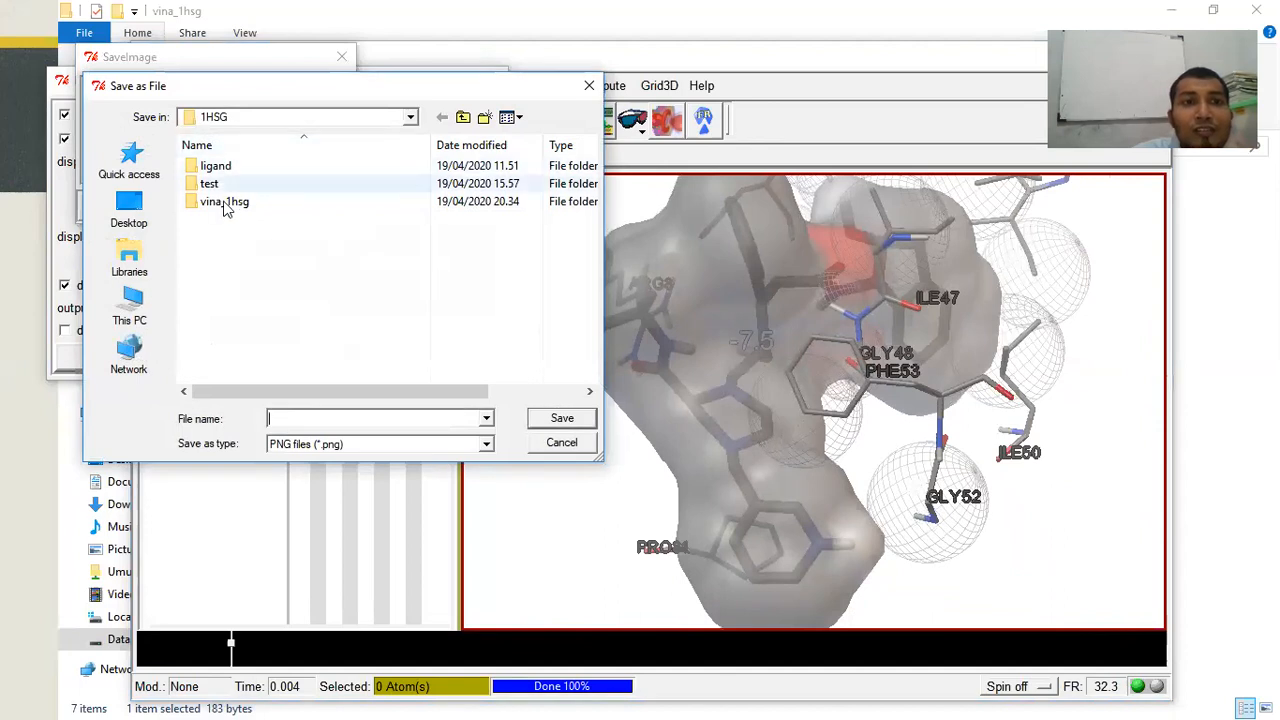
pyautogui.click(463, 117)
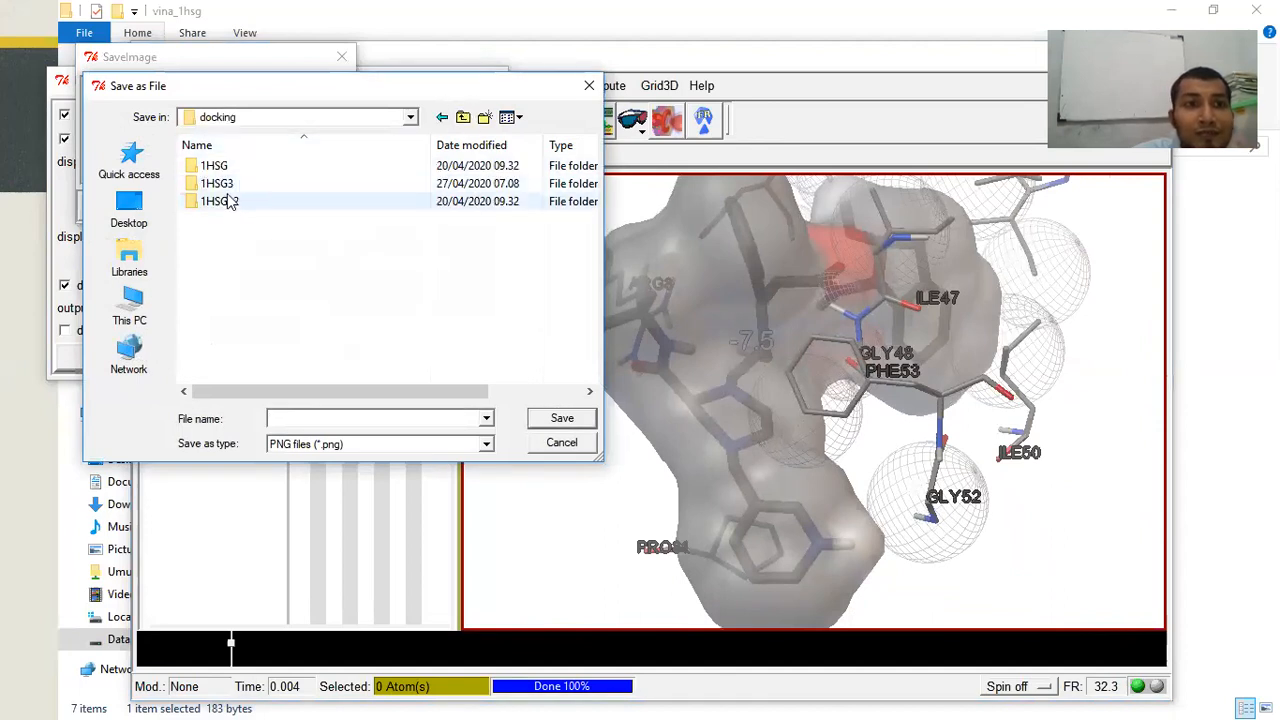
pyautogui.doubleClick(228, 201)
pyautogui.doubleClick(240, 201)
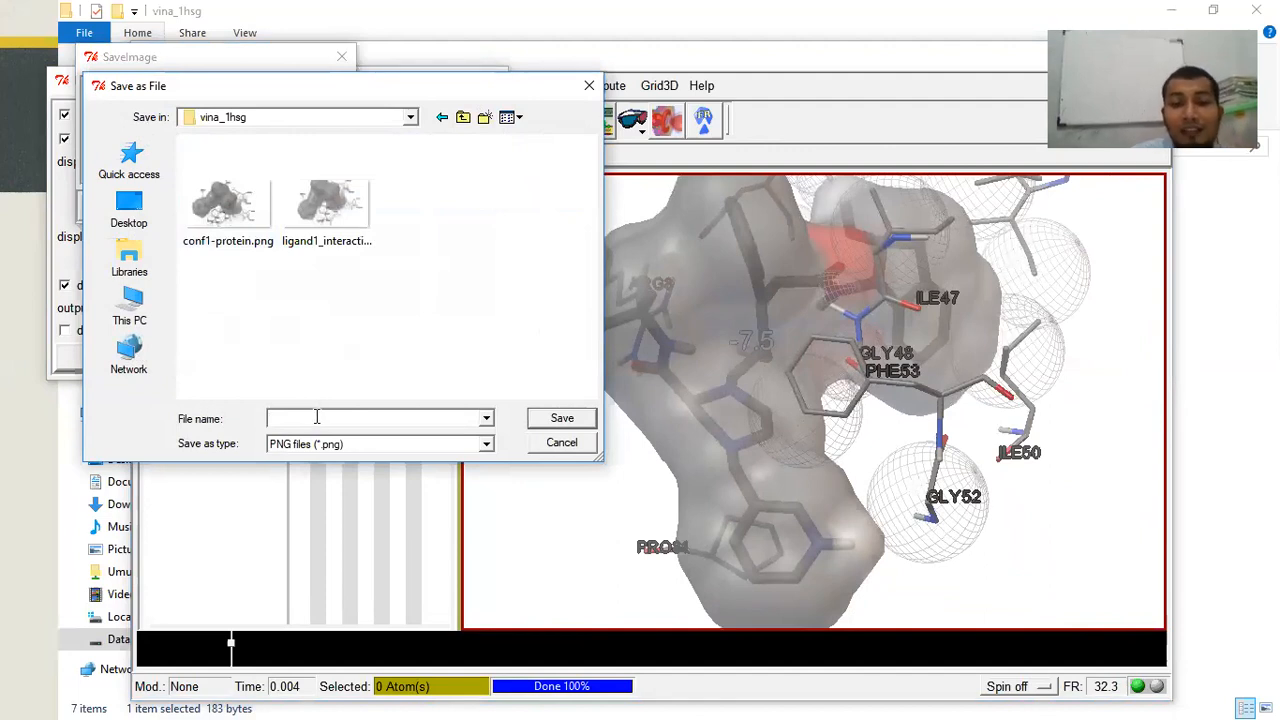
# Name the PNG image gambar-konf1-protein and save it.
pyautogui.write('gambar-konf1')
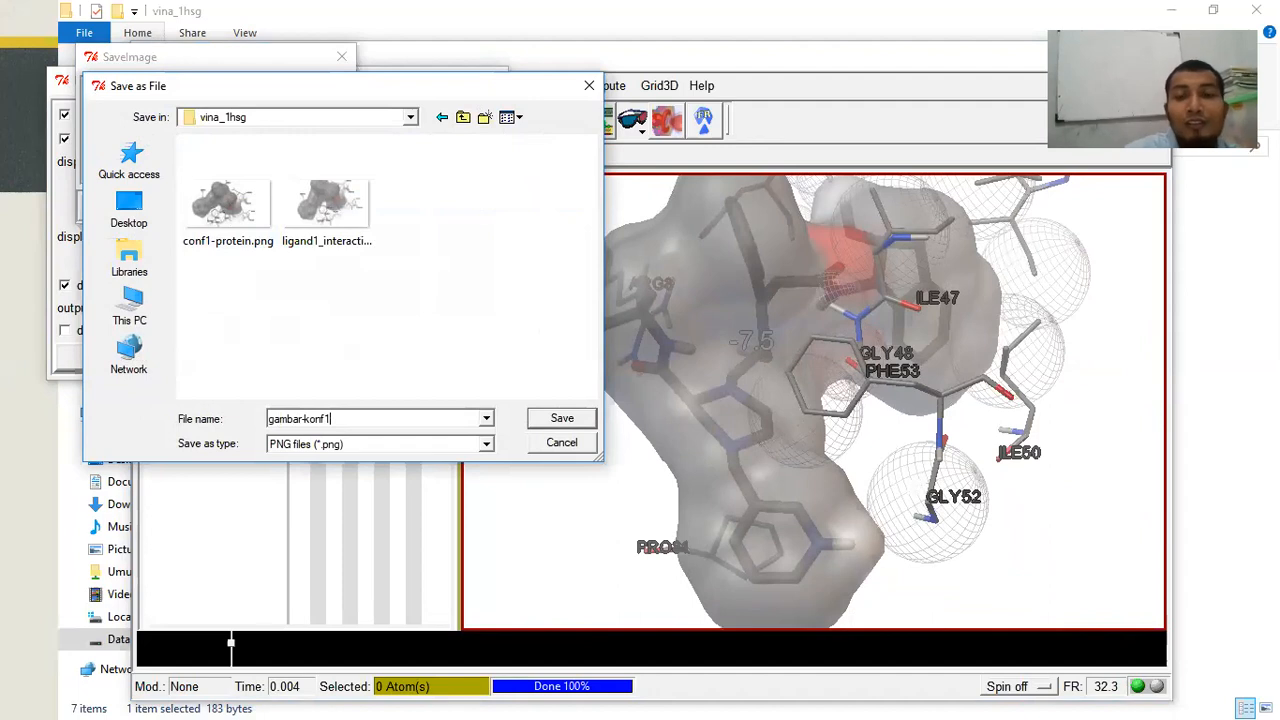
pyautogui.write('-ligand')
pyautogui.press('BackSpace')
pyautogui.press('BackSpace')
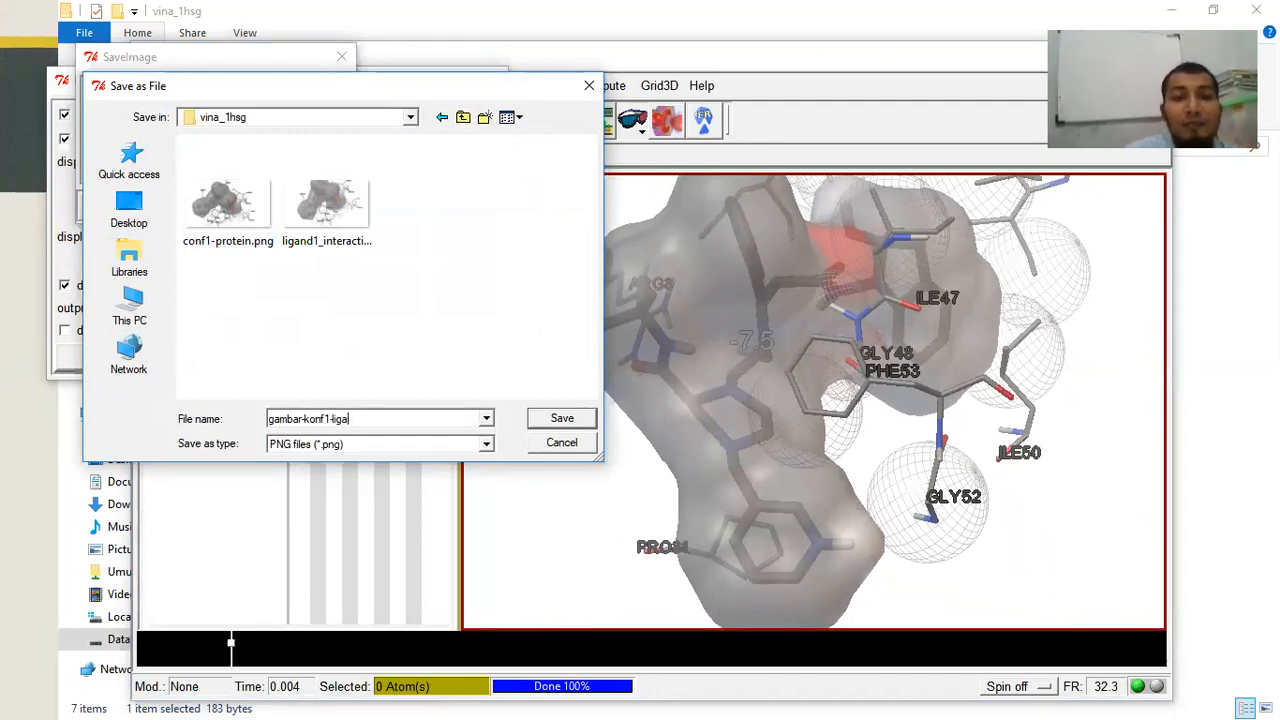
pyautogui.write('protein')
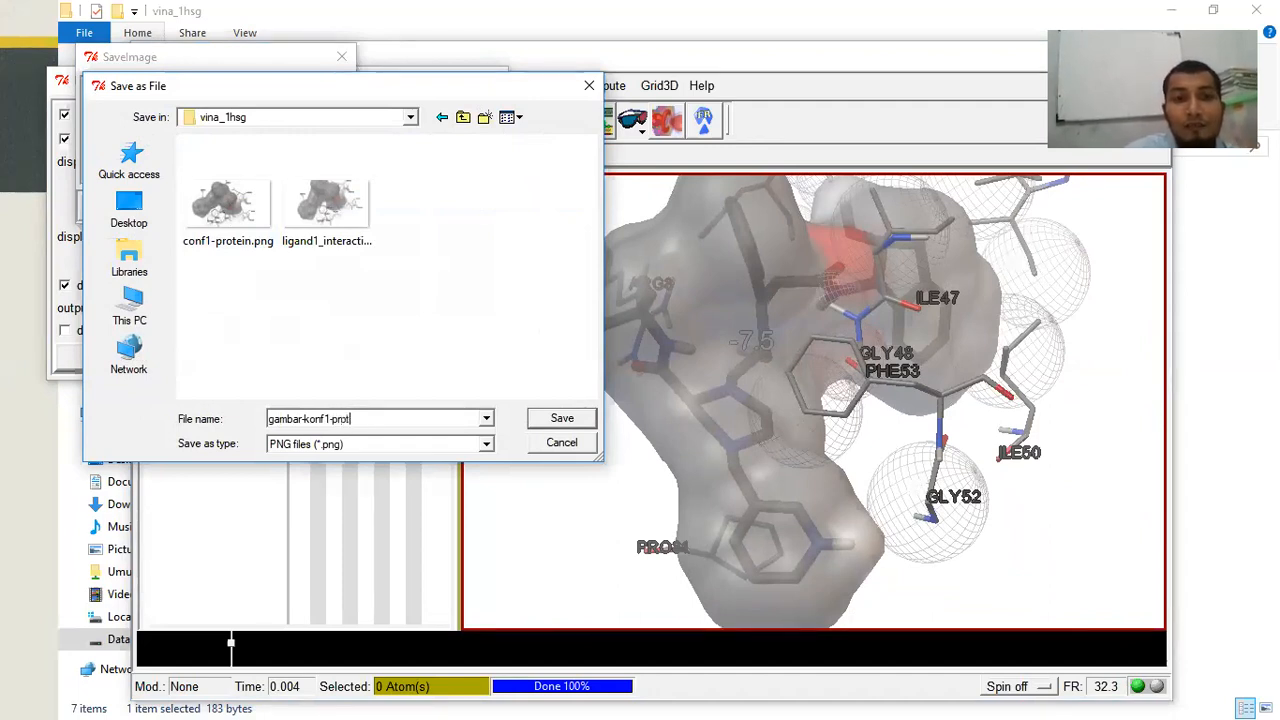
pyautogui.click(545, 418)
pyautogui.click(216, 172)
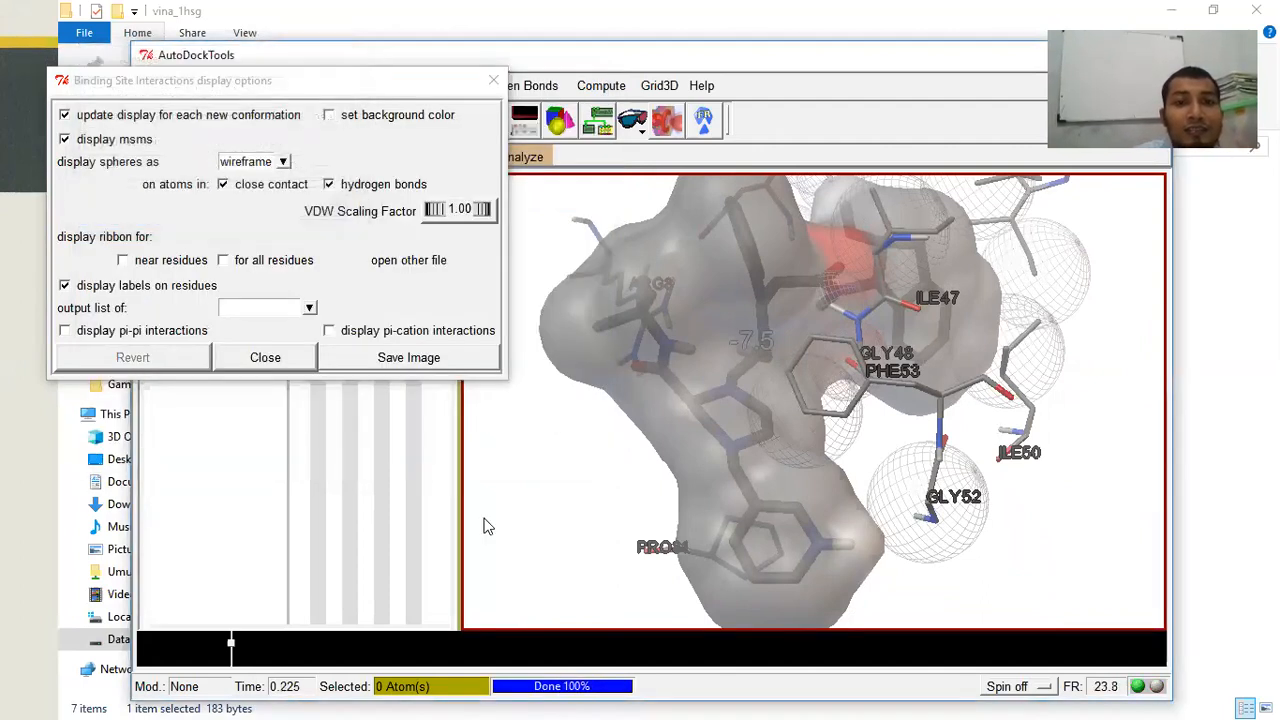
# Open gambar-konf1-protein.png from the vina_1hsg folder in Paint to check the saved image, and close it.
pyautogui.hotkey('alt', 'Tab')
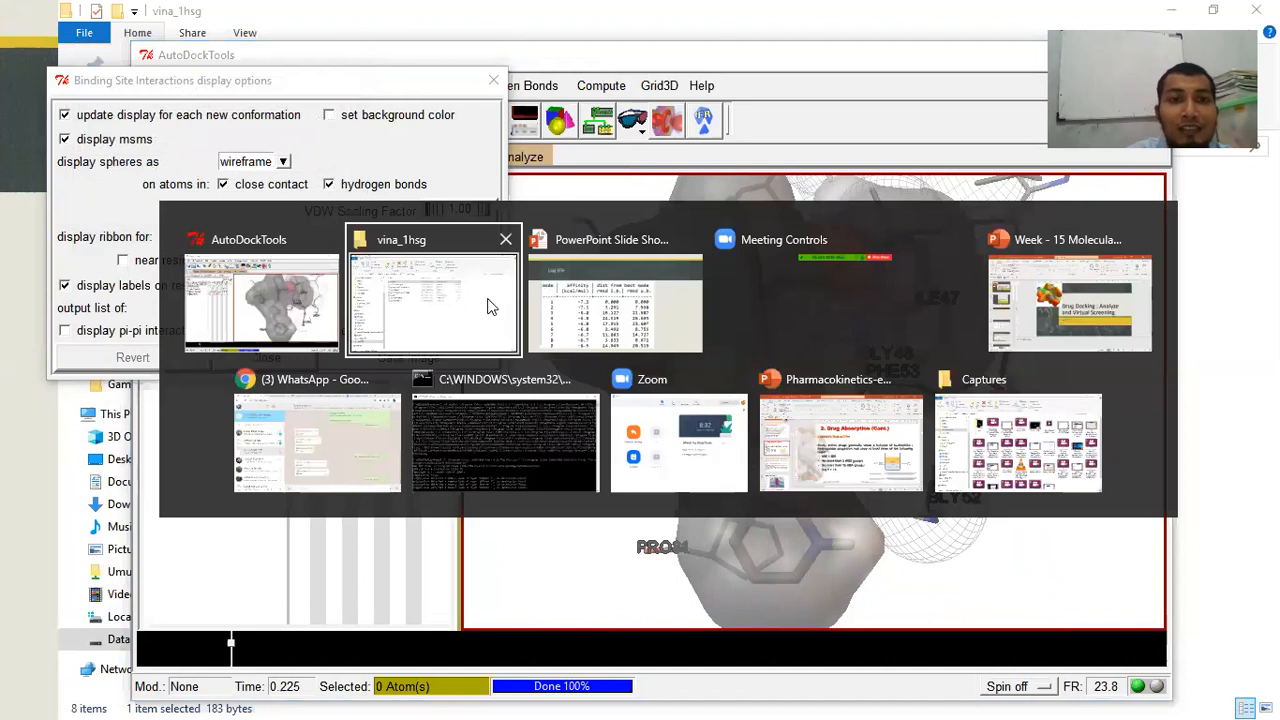
pyautogui.click(480, 286)
pyautogui.click(415, 243)
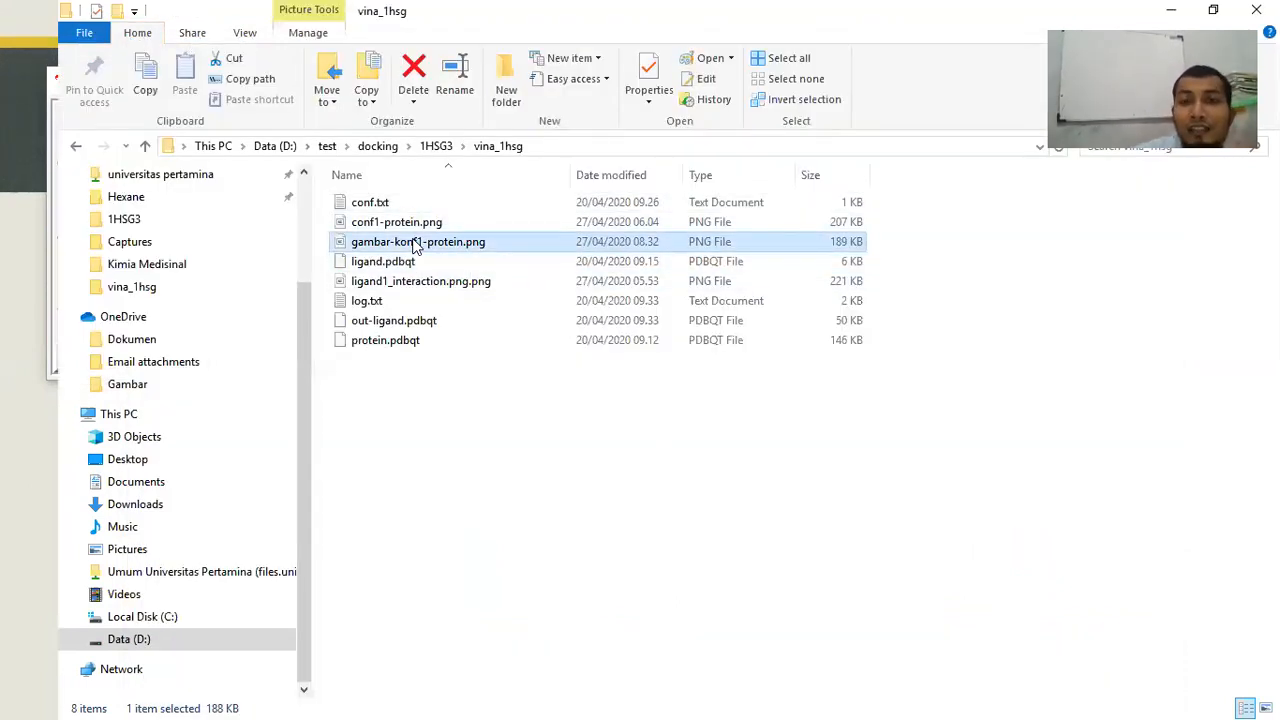
pyautogui.scroll(-3, 583, 398)
pyautogui.scroll(3, 583, 398)
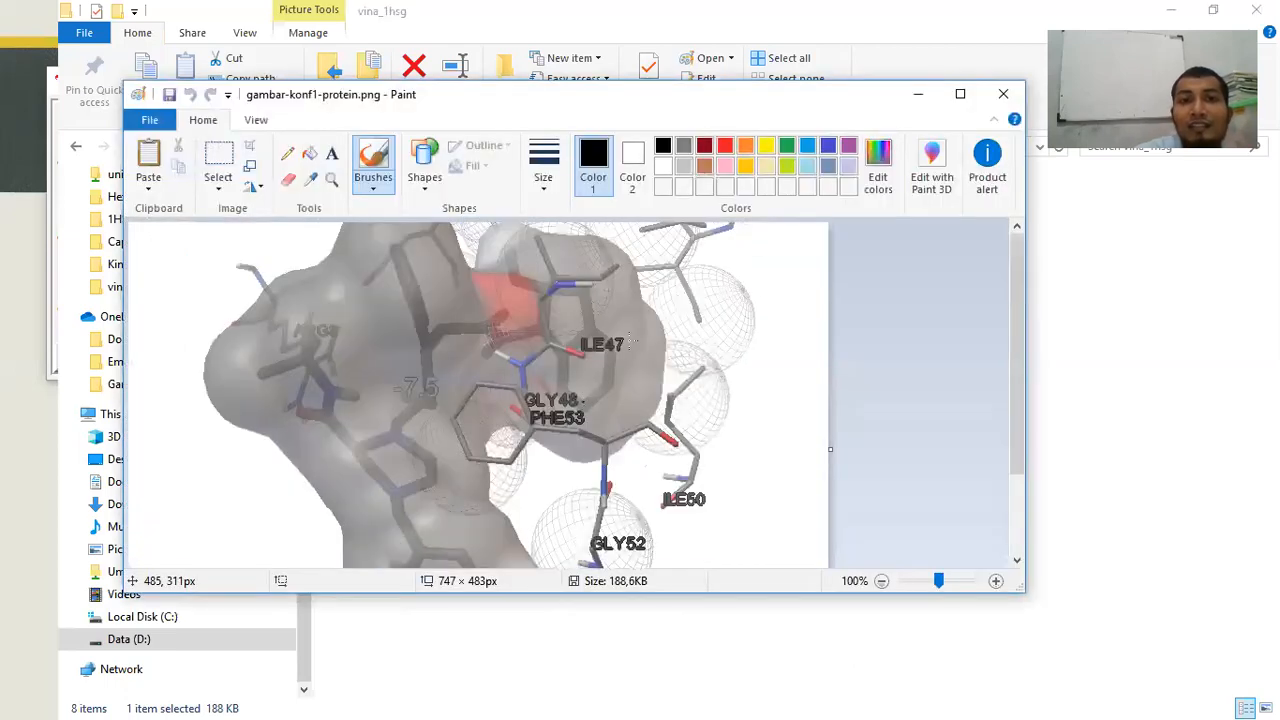
pyautogui.click(1005, 95)
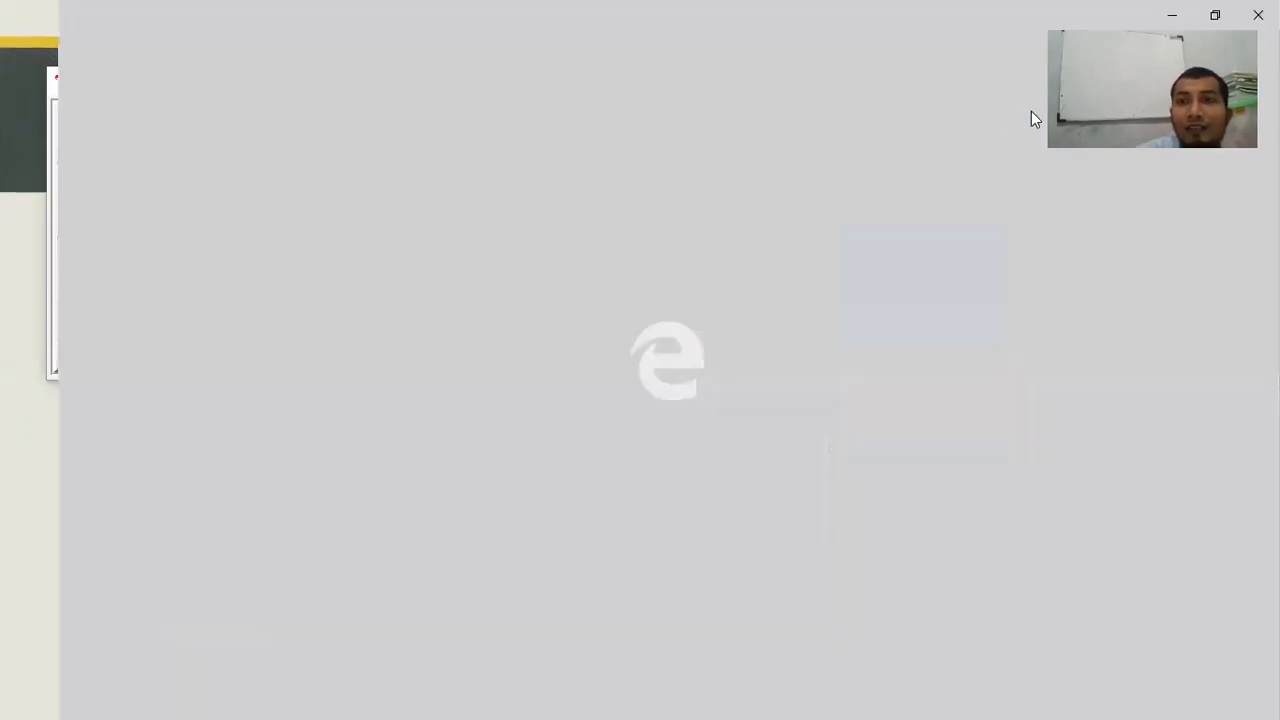
pyautogui.click(1258, 15)
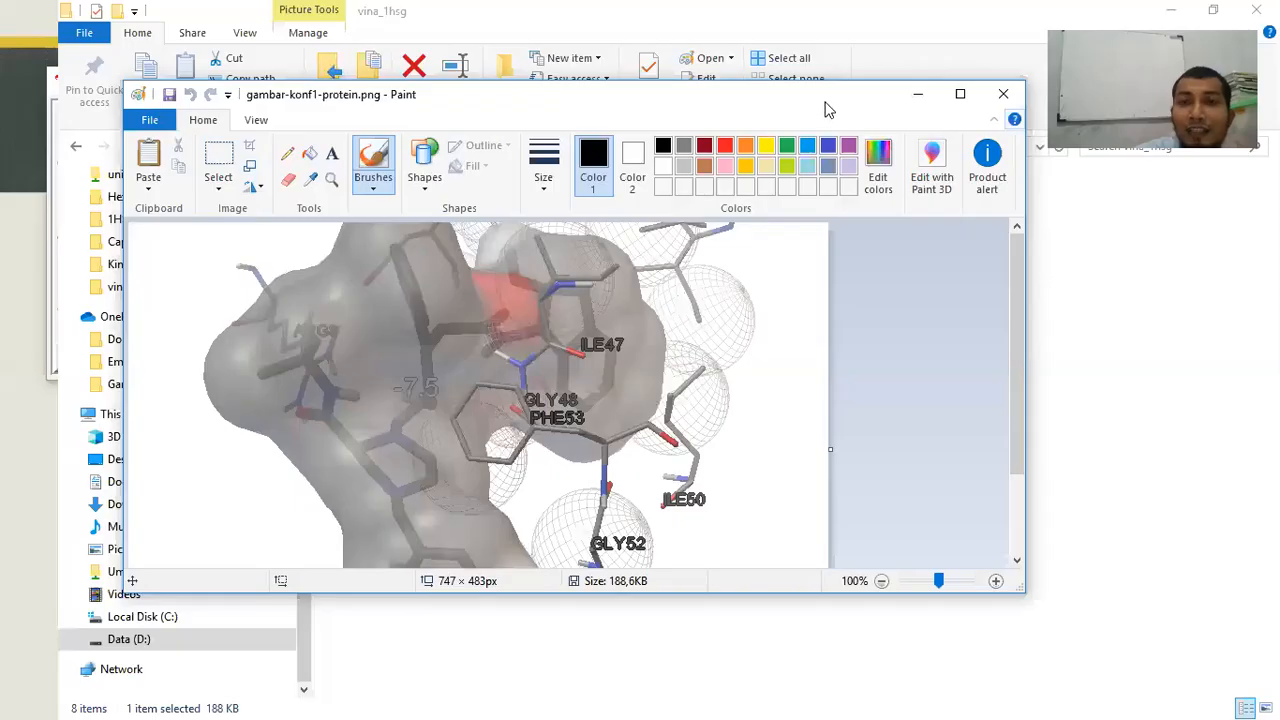
pyautogui.click(1004, 94)
pyautogui.click(1100, 228)
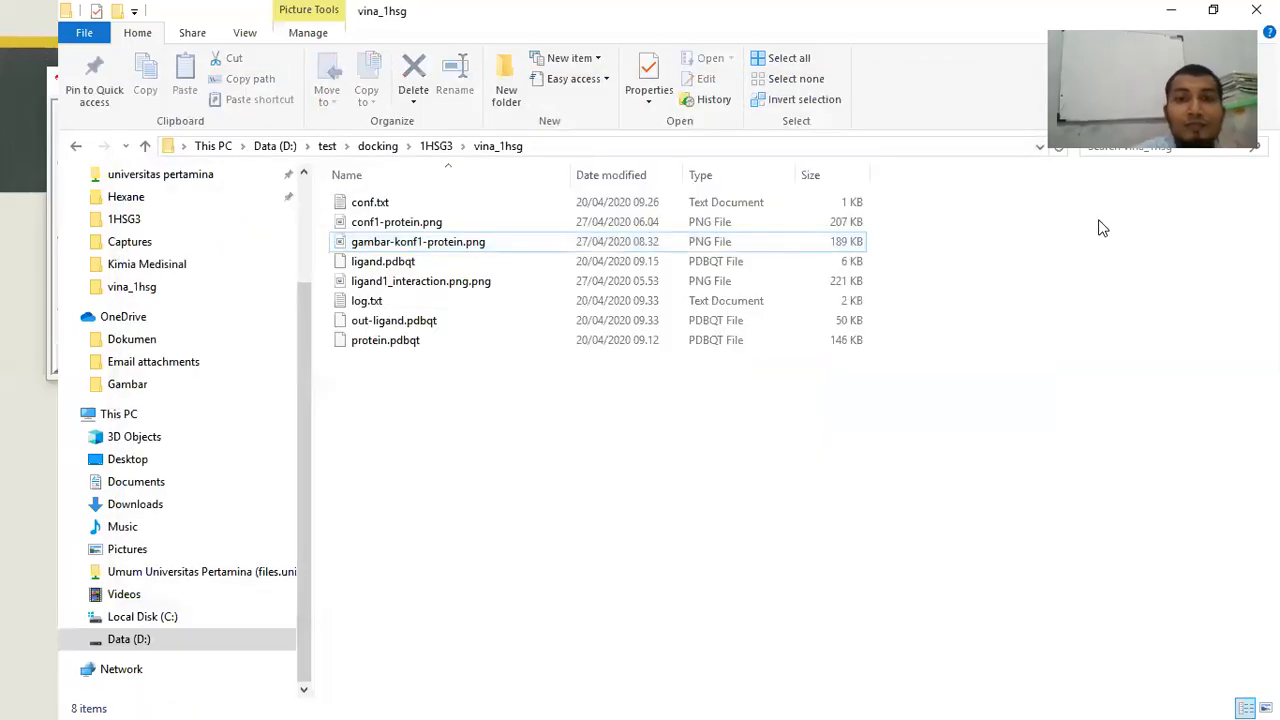
pyautogui.hotkey('alt', 'Tab')
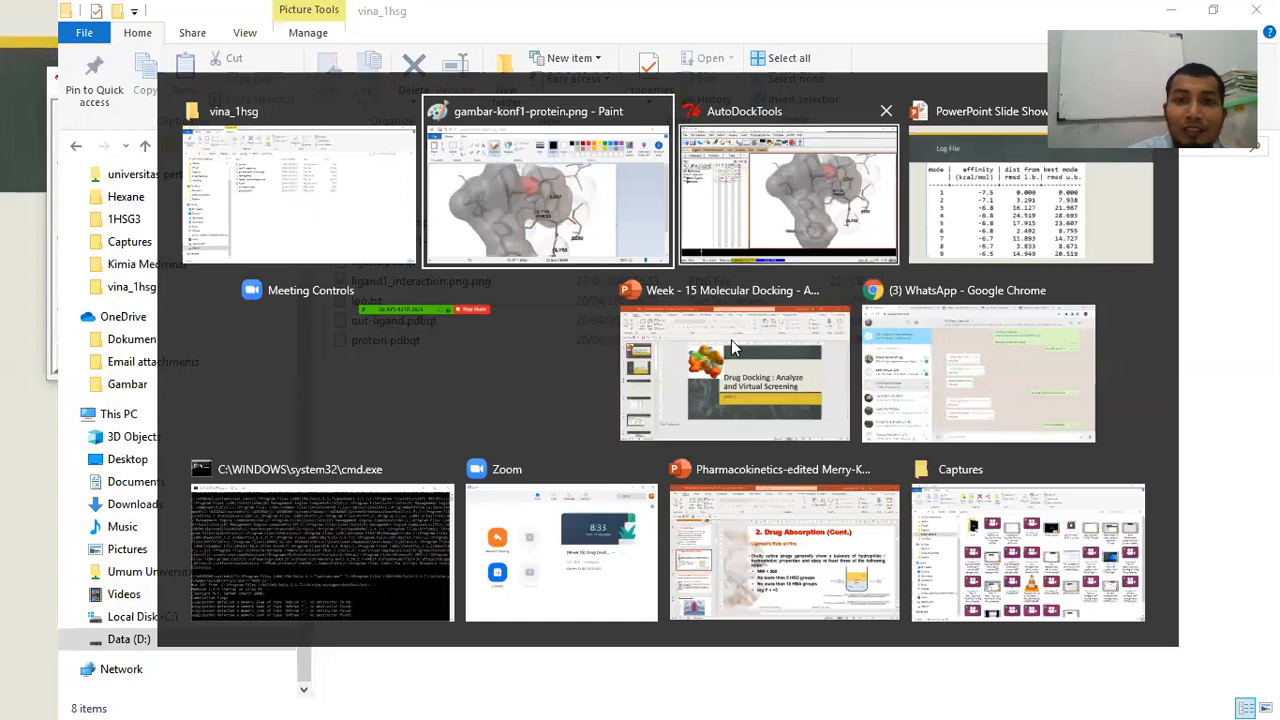
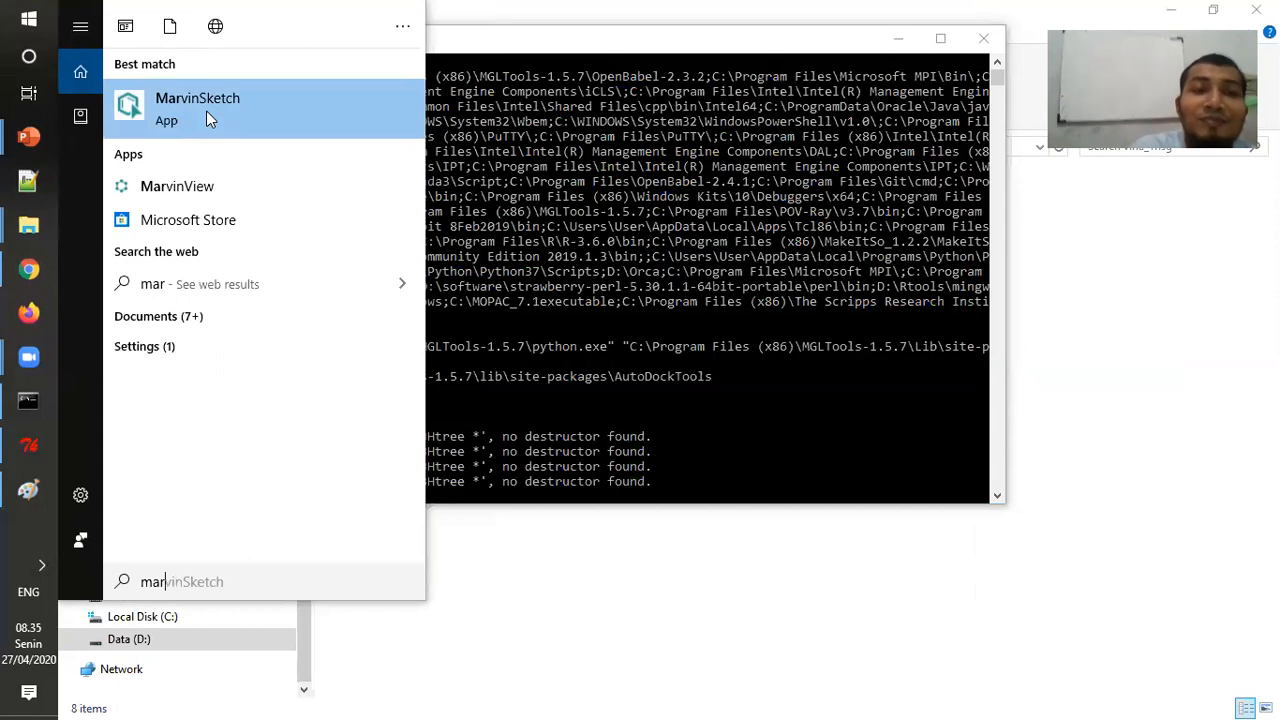
# Launch MarvinSketch and open ligand.pdb from the 1HSG3 folder.
pyautogui.click(204, 114)
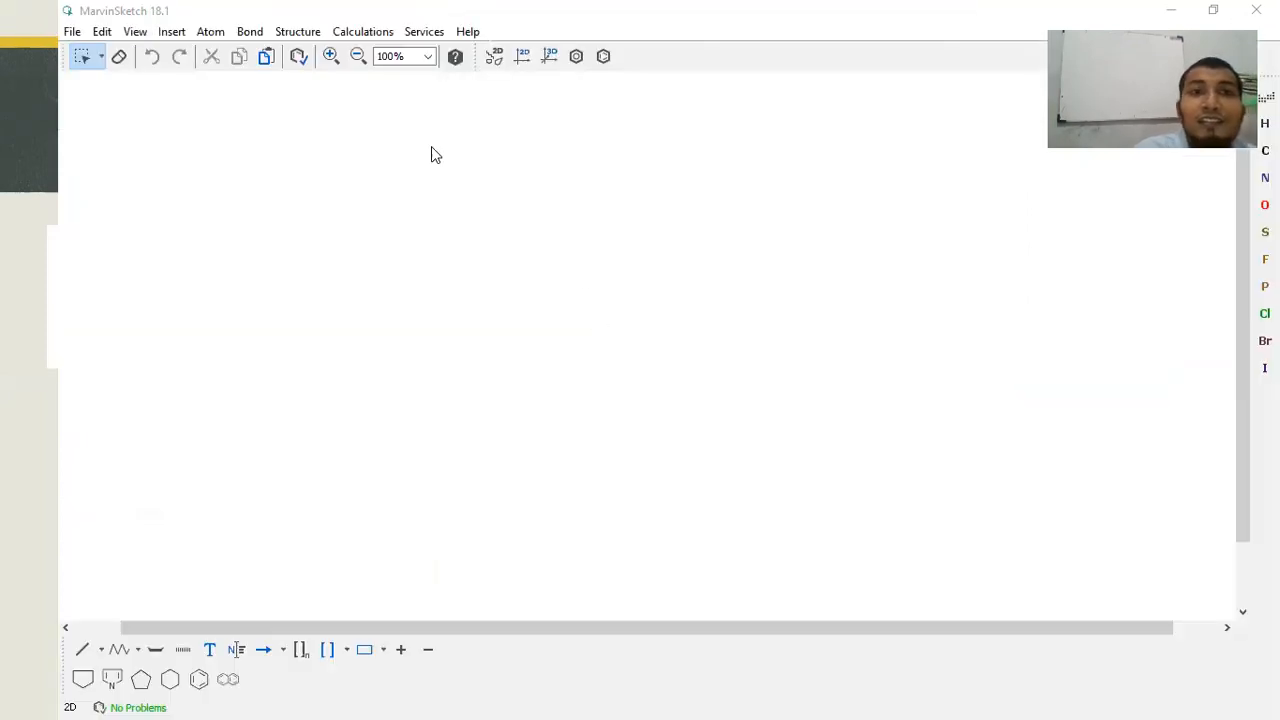
pyautogui.click(72, 31)
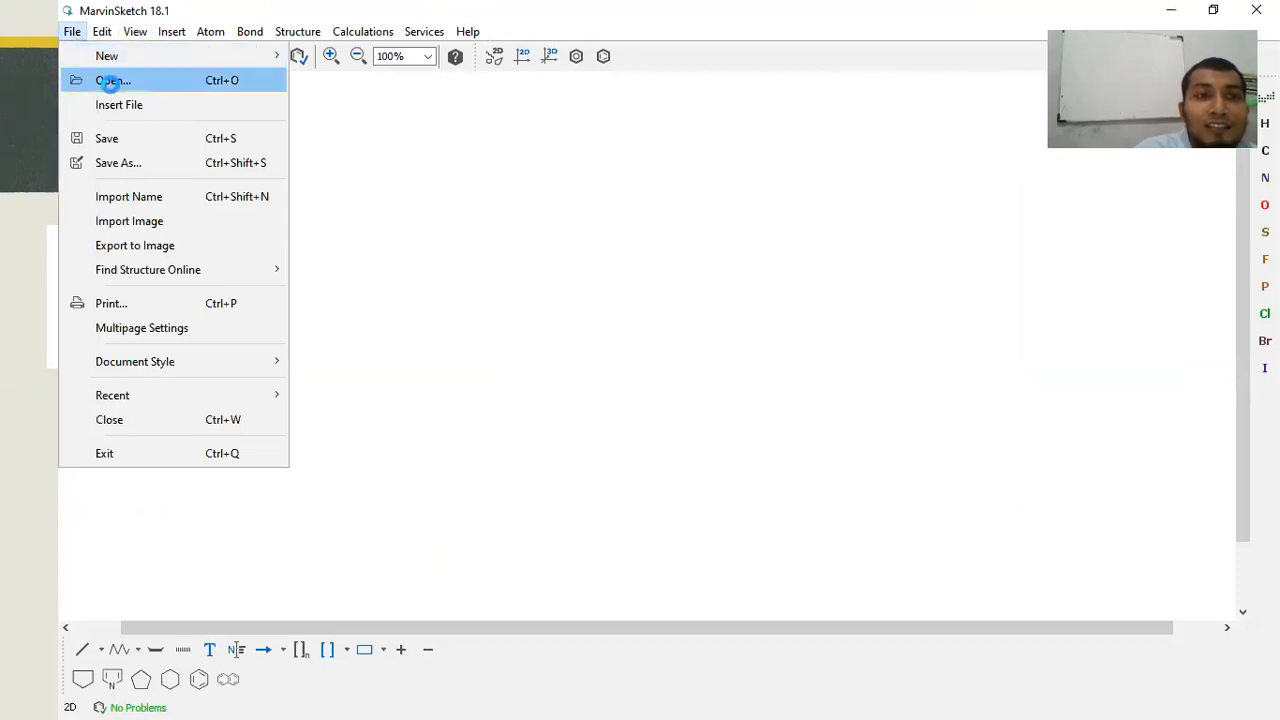
pyautogui.click(110, 82)
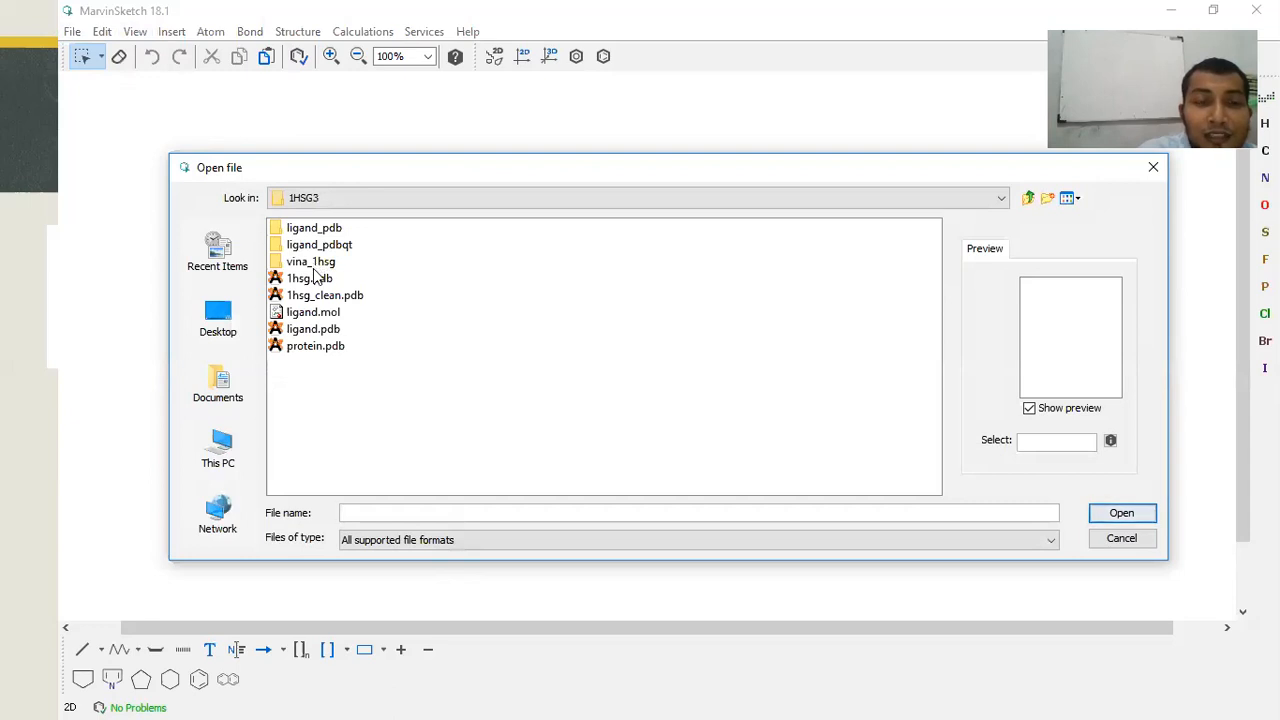
pyautogui.click(315, 333)
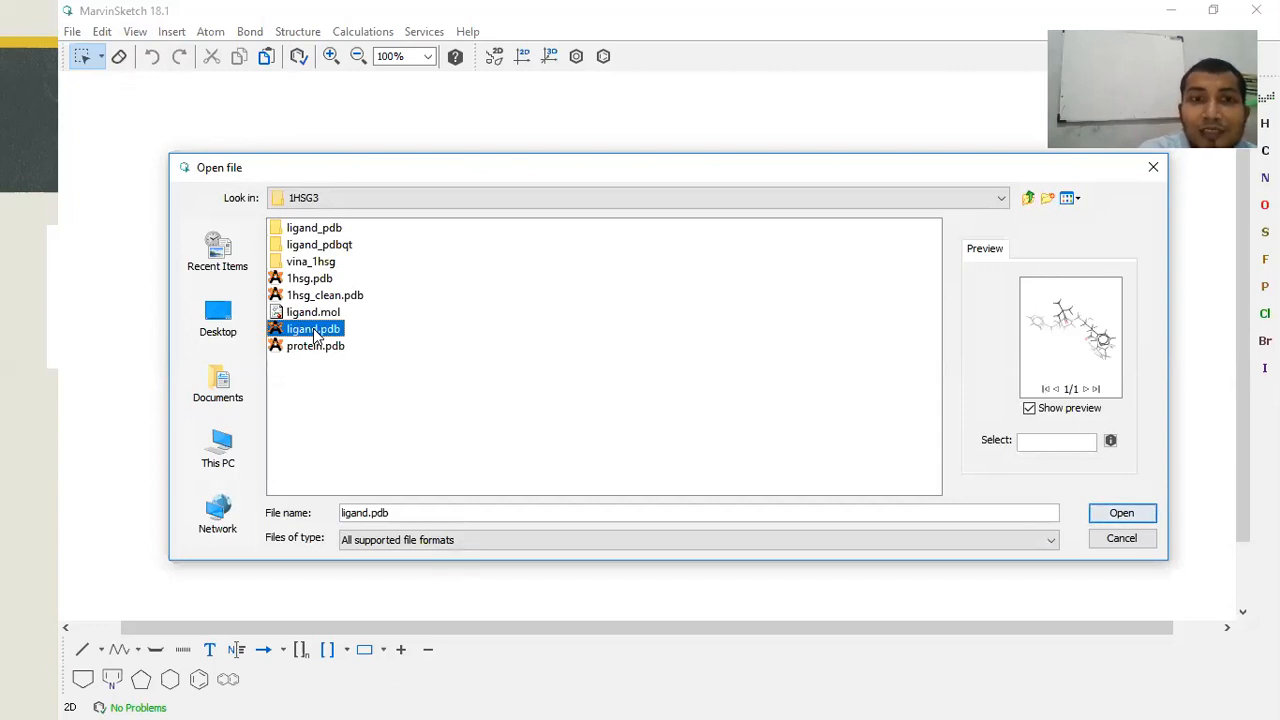
pyautogui.doubleClick(315, 329)
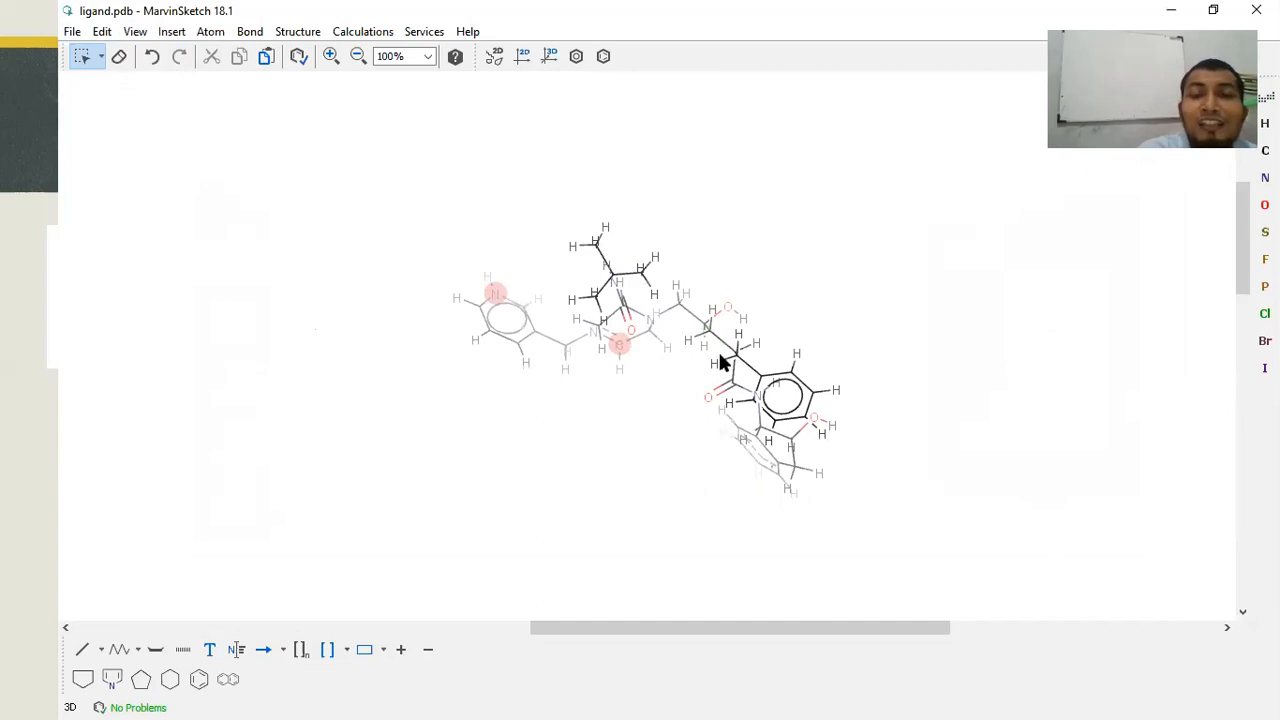
# Calculate the ligand's logP with the Consensus method and default electrolyte concentrations, examine the result, and close it.
pyautogui.click(377, 36)
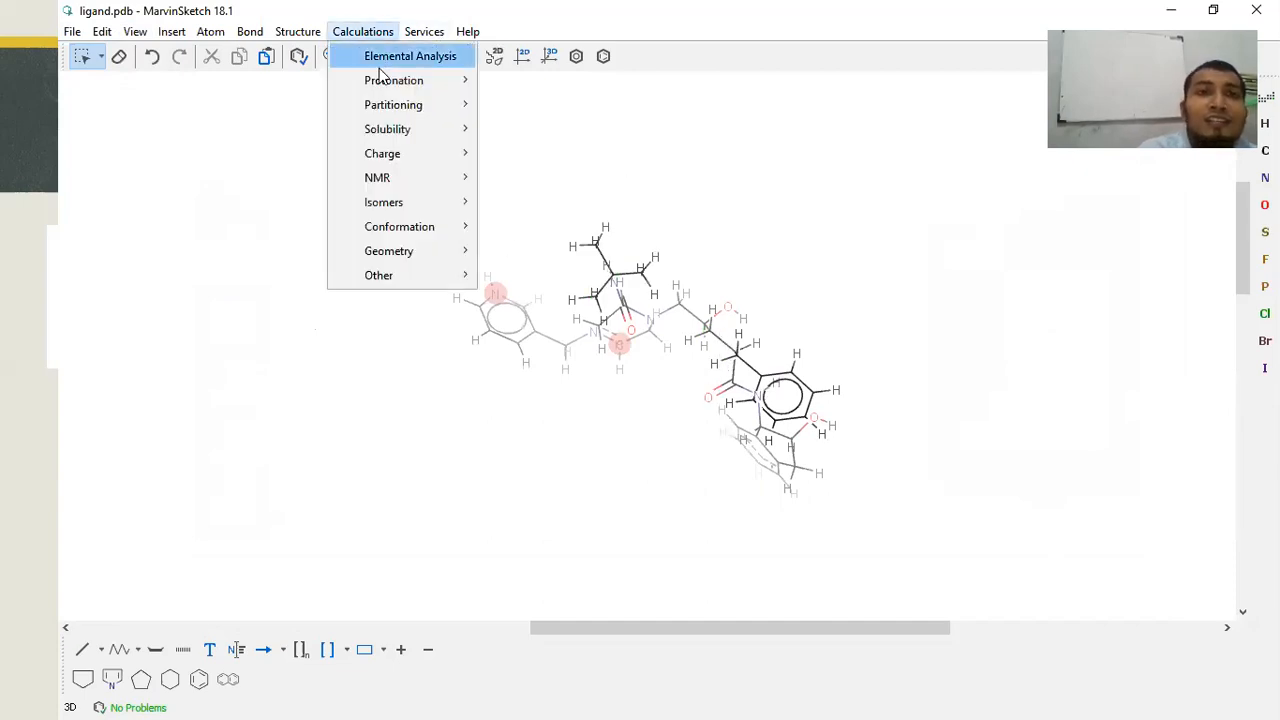
pyautogui.moveTo(389, 108)
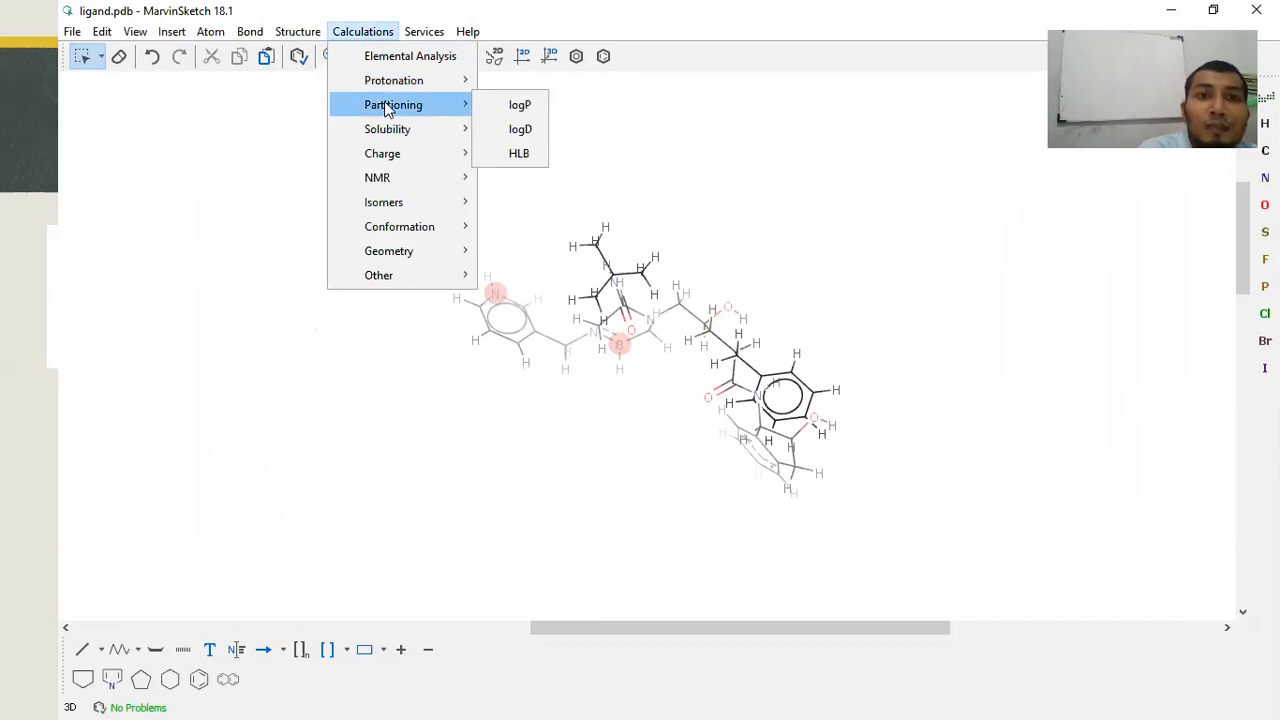
pyautogui.click(518, 104)
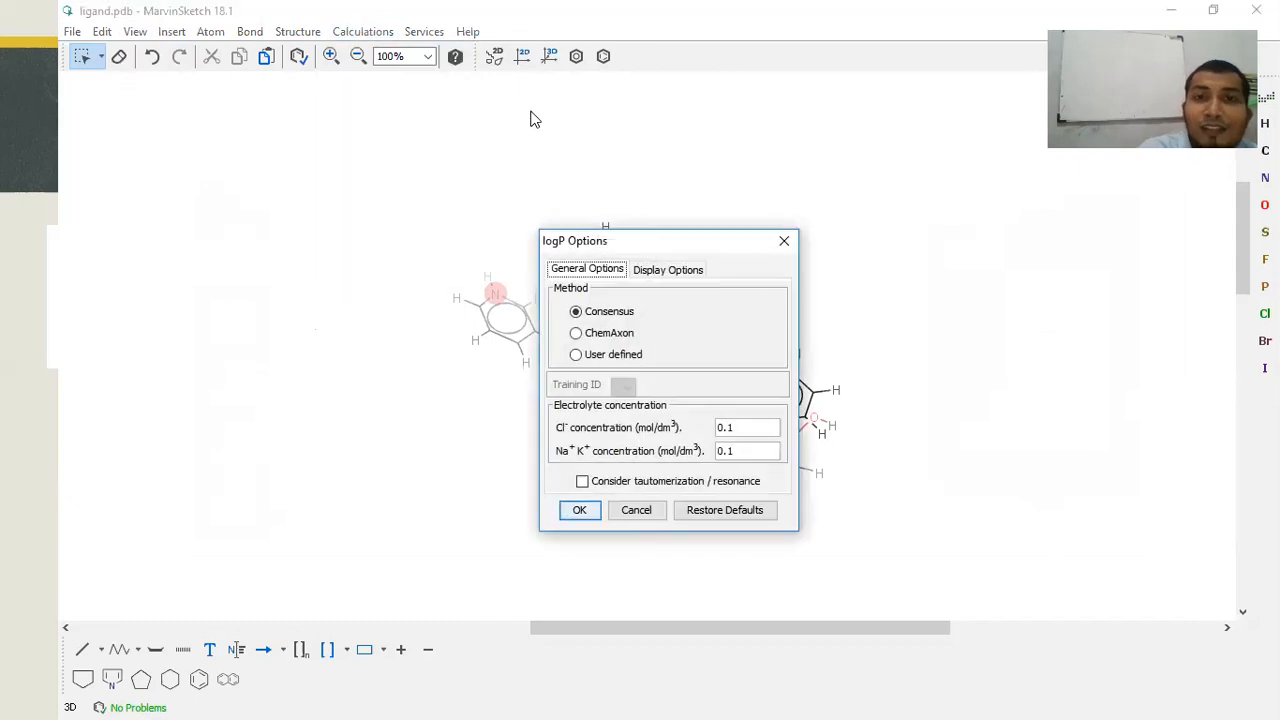
pyautogui.click(580, 510)
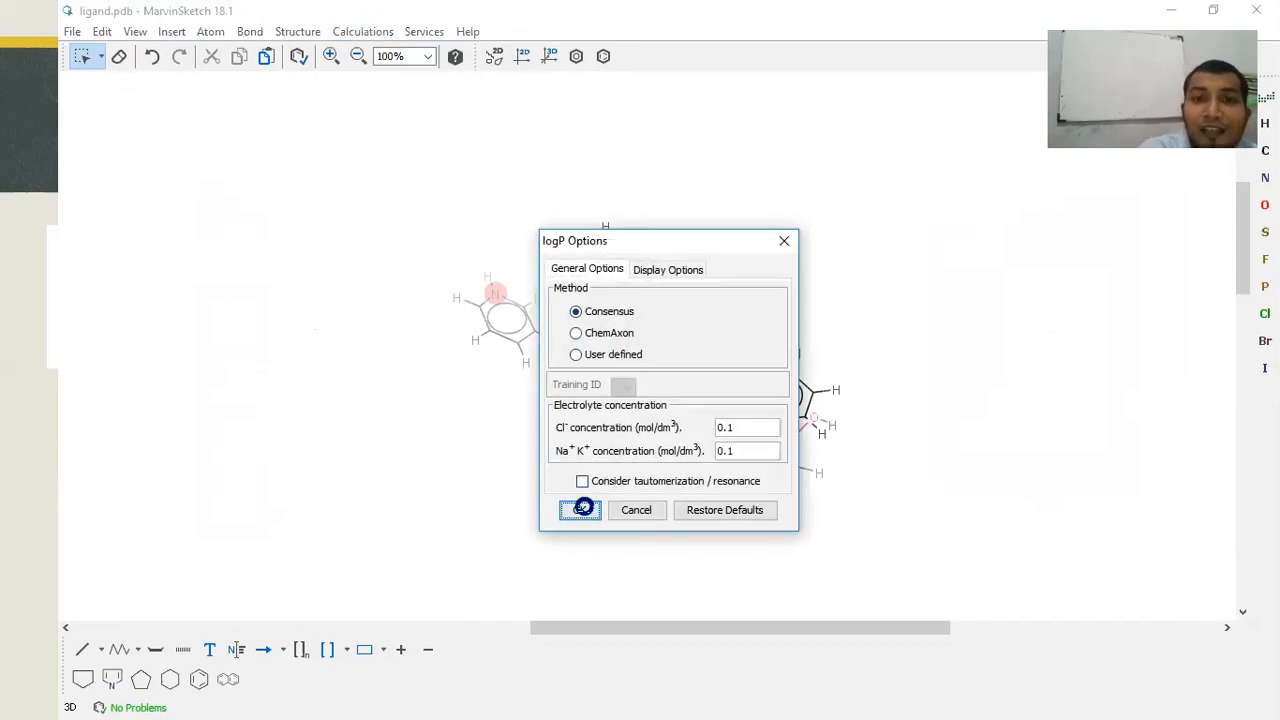
pyautogui.click(663, 489)
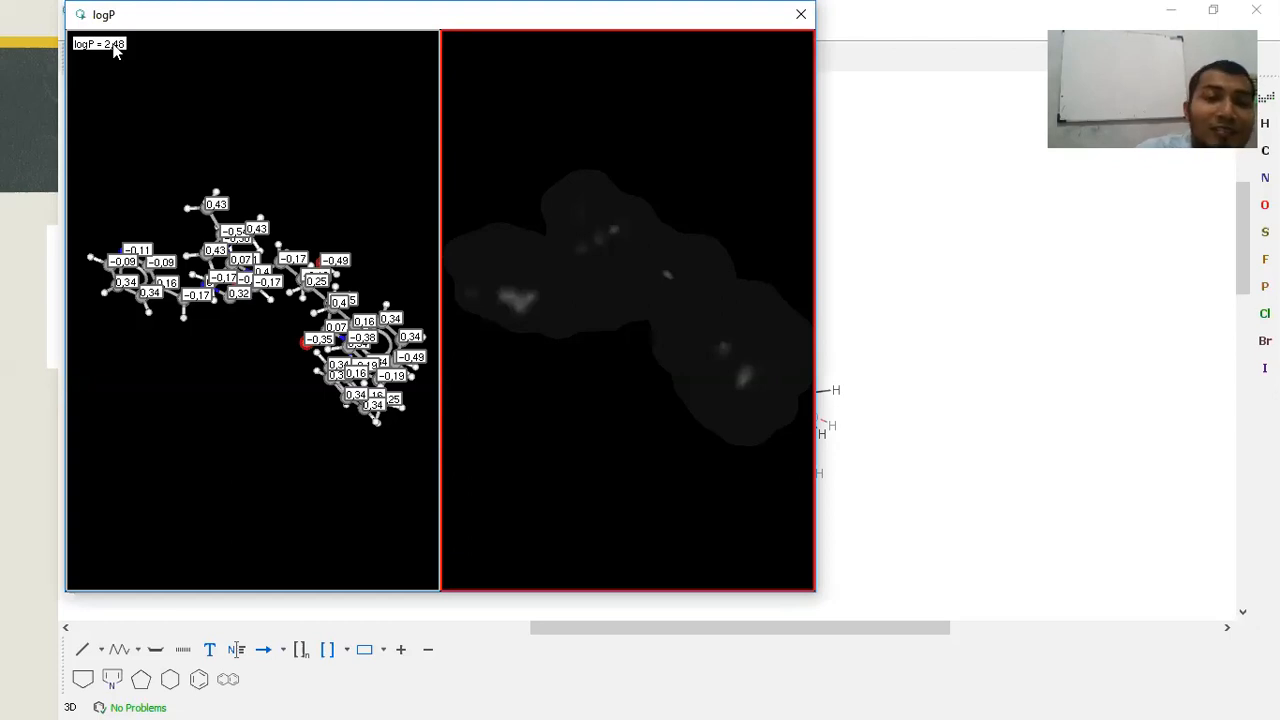
pyautogui.moveTo(361, 21); pyautogui.dragTo(359, 94)
pyautogui.click(261, 162)
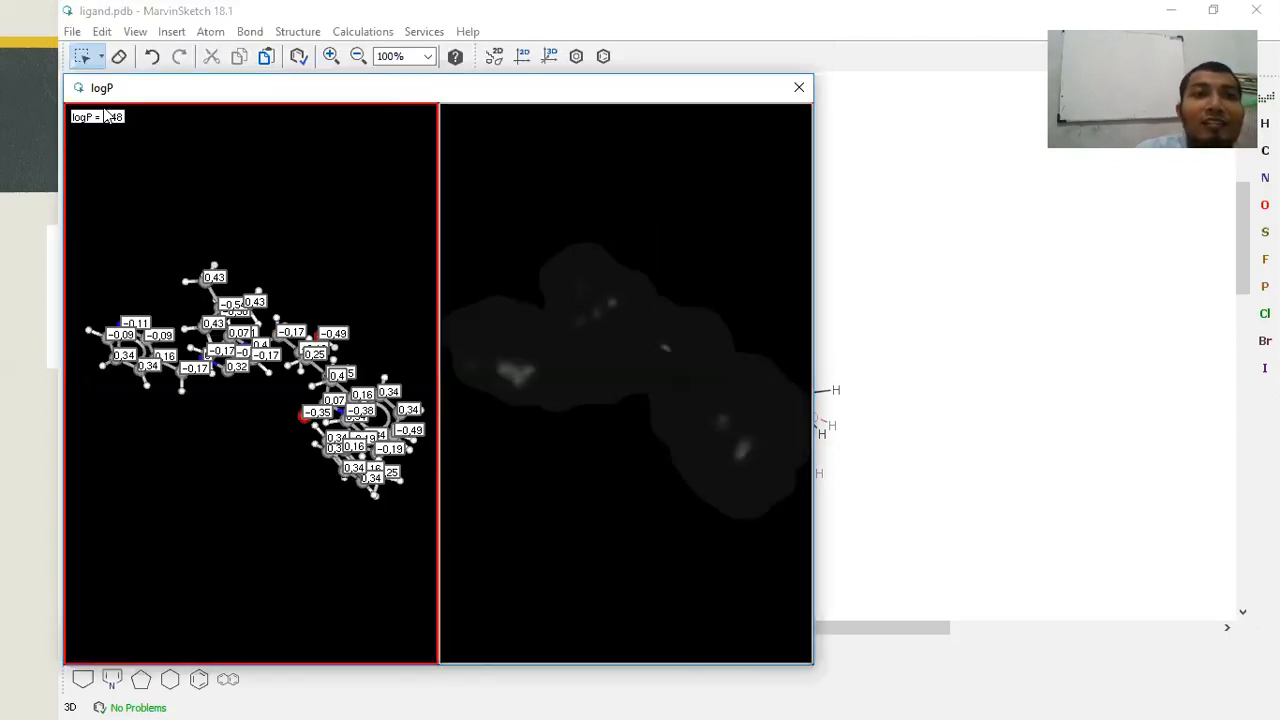
pyautogui.click(799, 87)
pyautogui.click(784, 241)
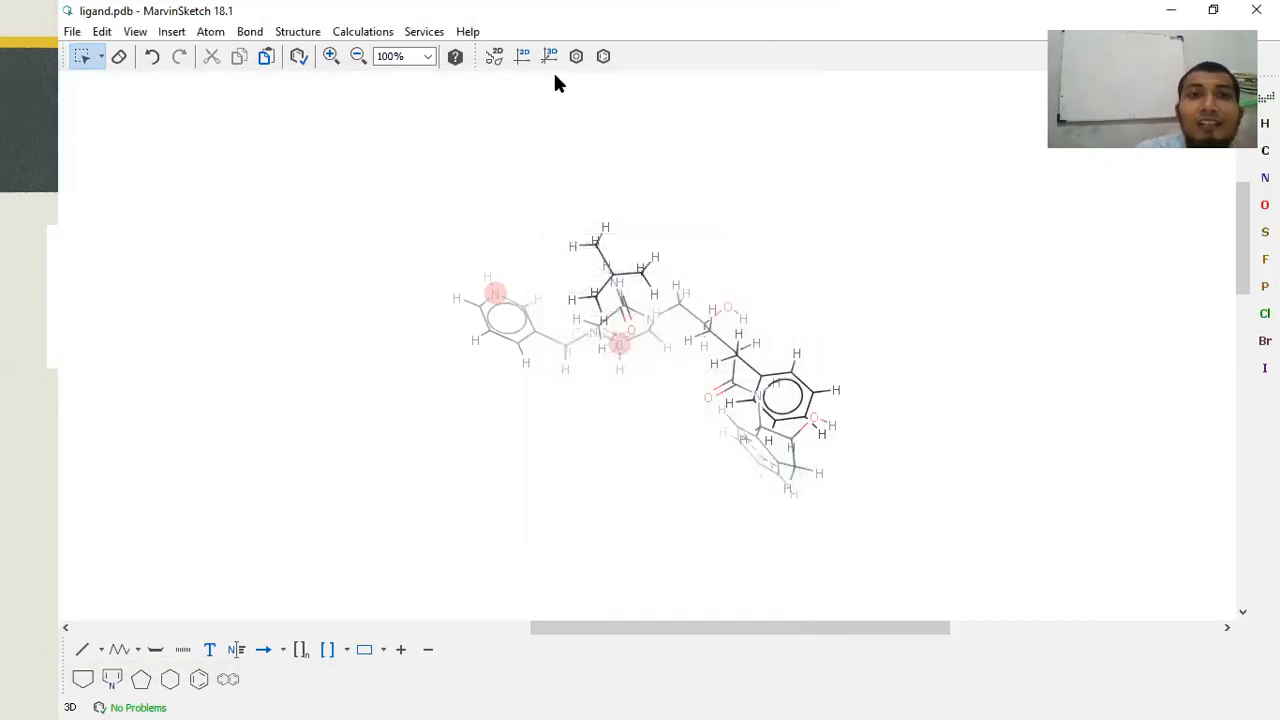
# Close MarvinSketch and return to the vina_1hsg folder in File Explorer.
pyautogui.click(363, 31)
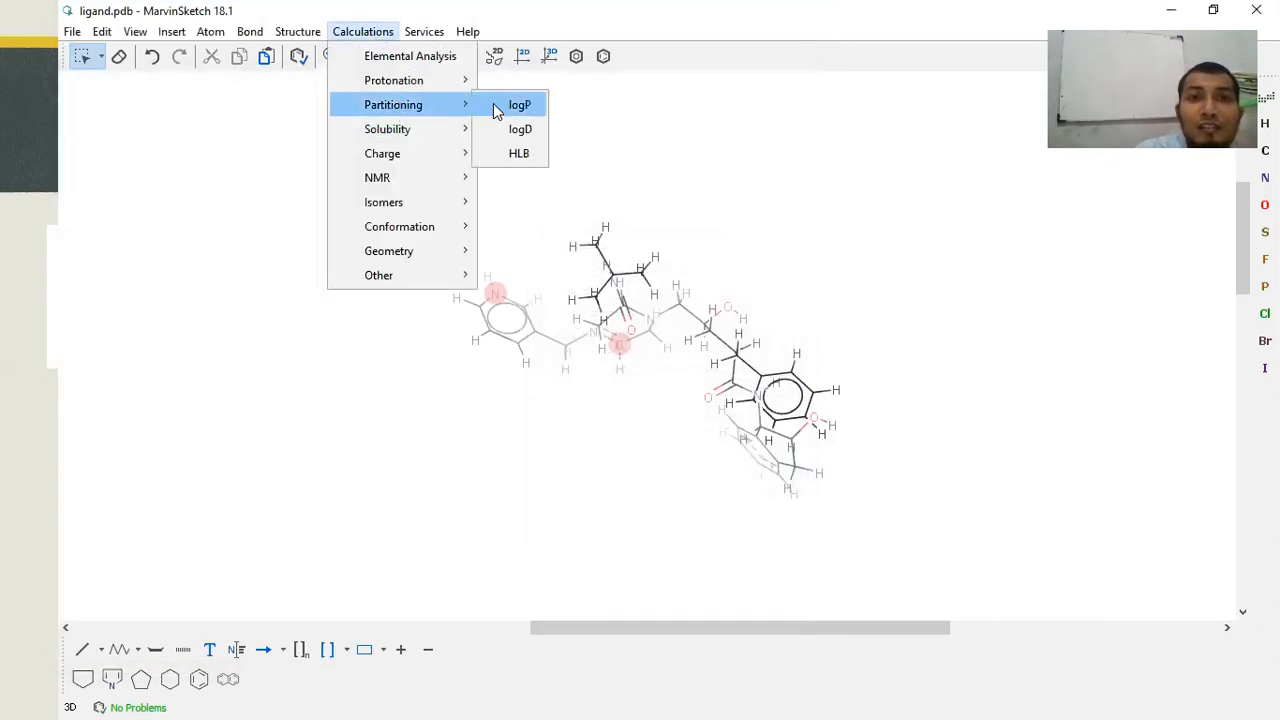
pyautogui.click(903, 115)
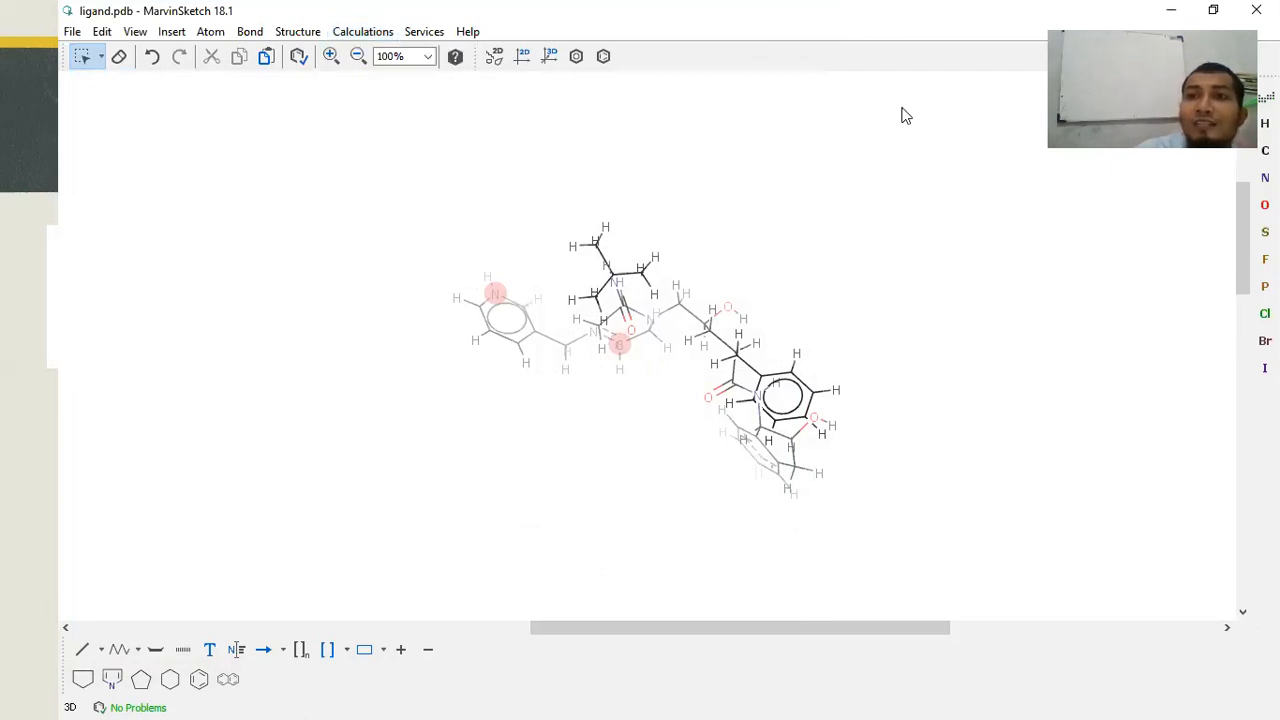
pyautogui.click(1256, 10)
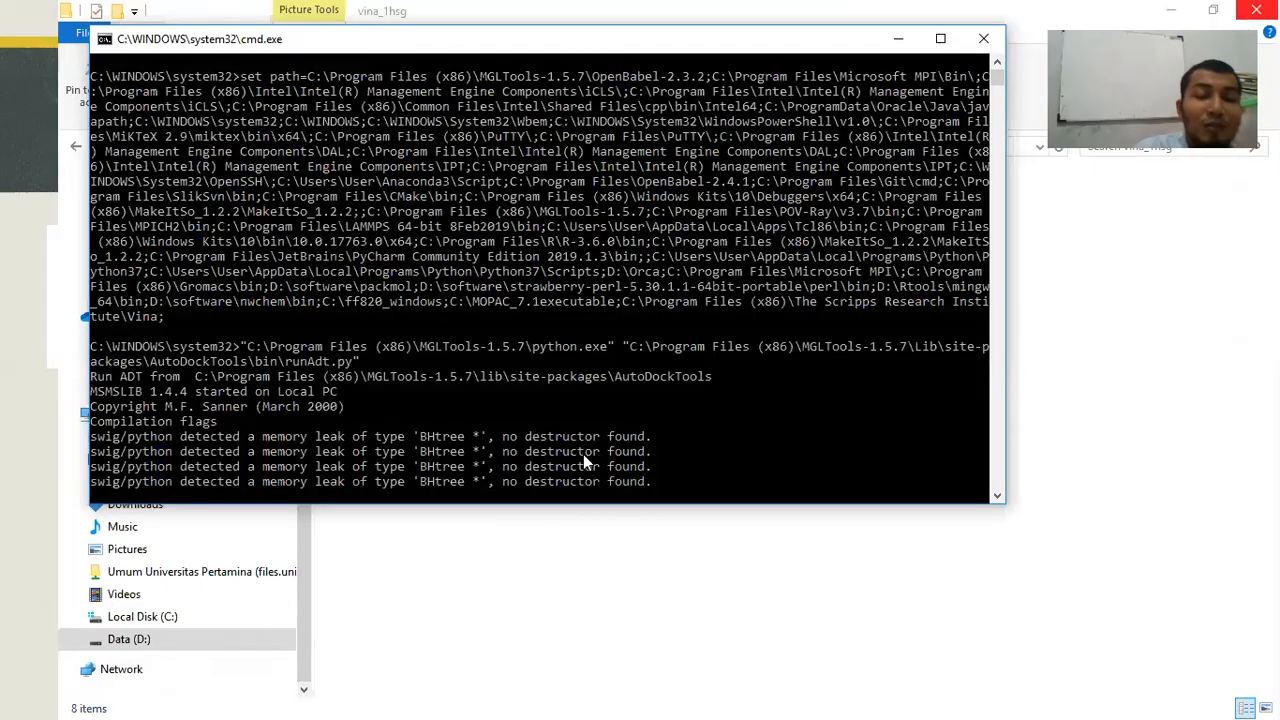
pyautogui.hotkey('alt', 'Tab')
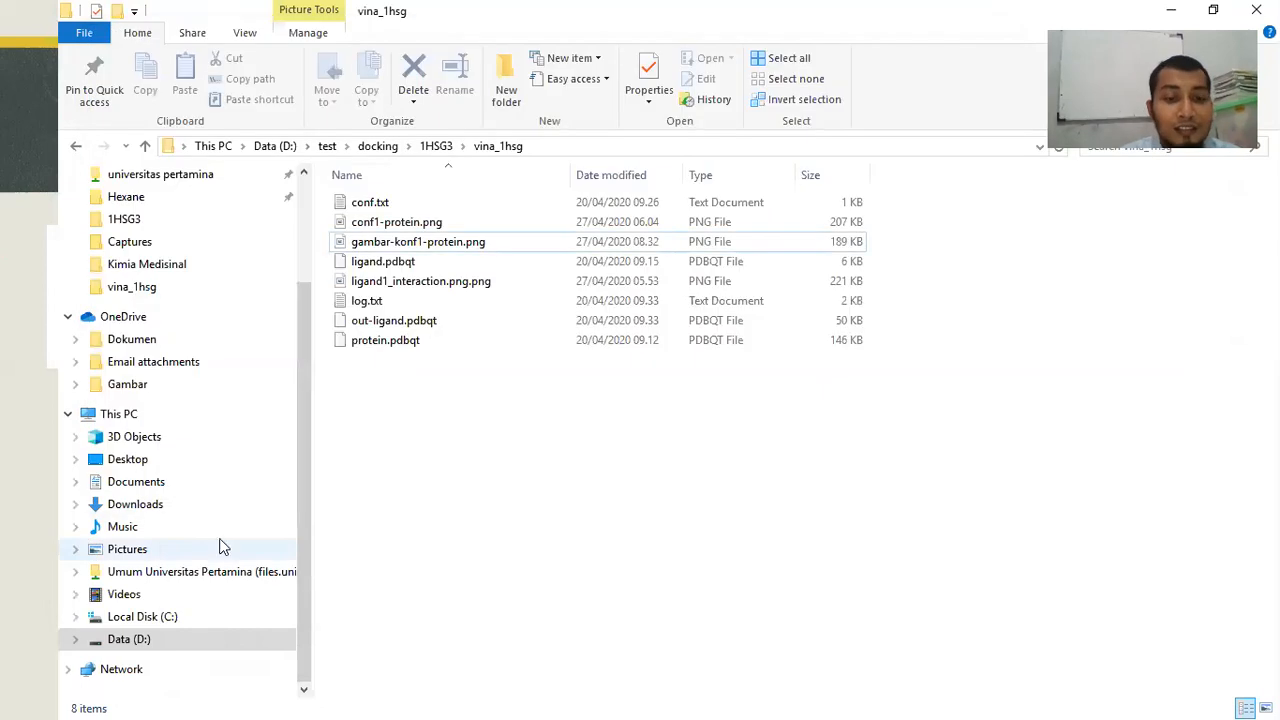
pyautogui.press('super')
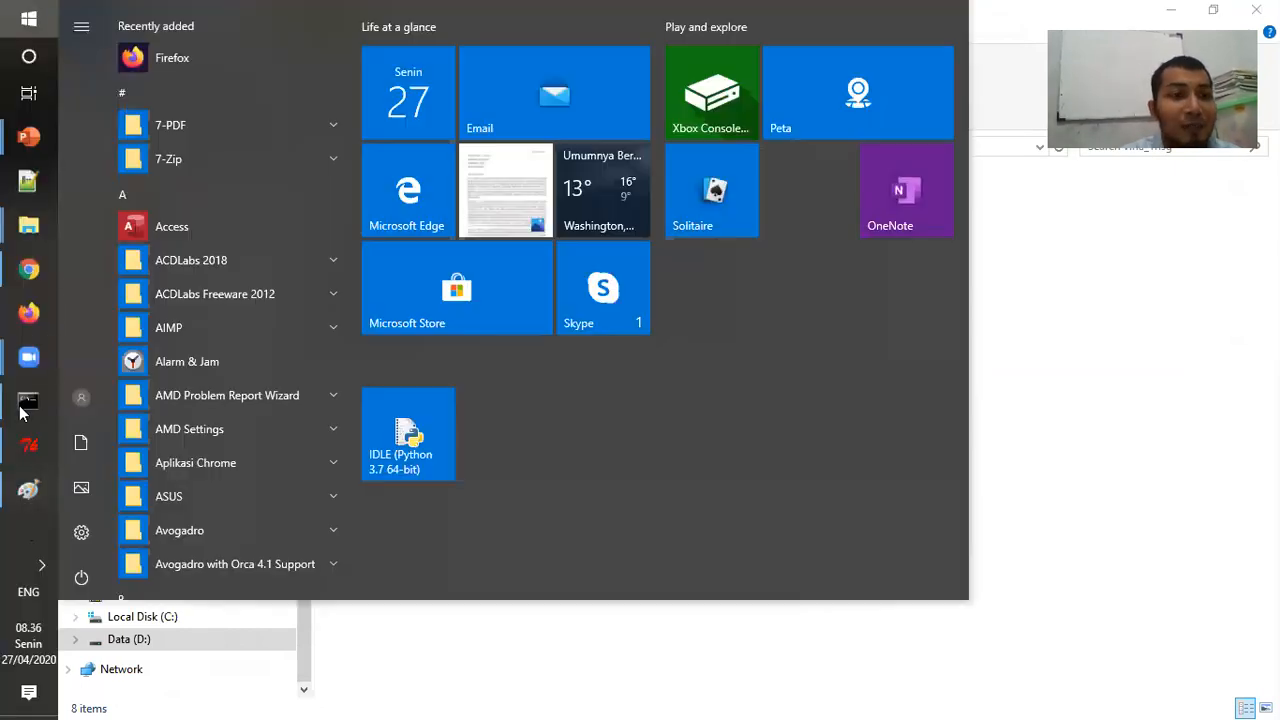
pyautogui.click(29, 60)
pyautogui.write('chem')
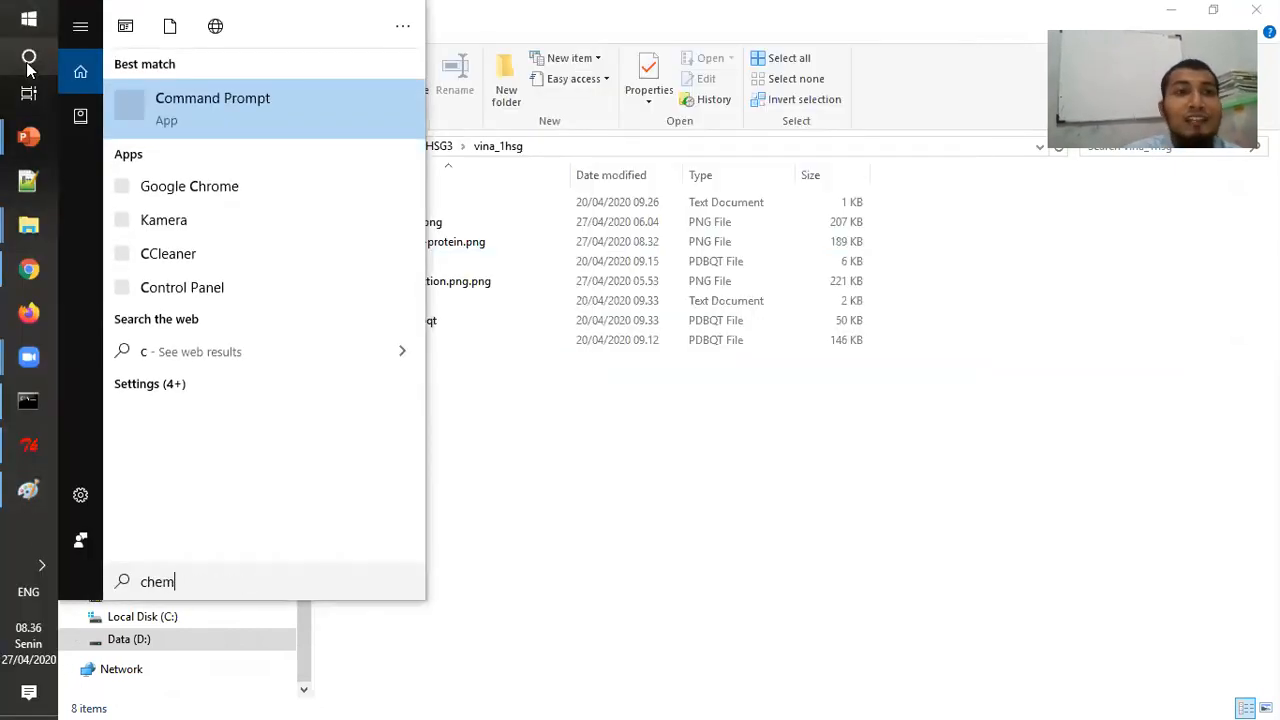
pyautogui.press('Escape')
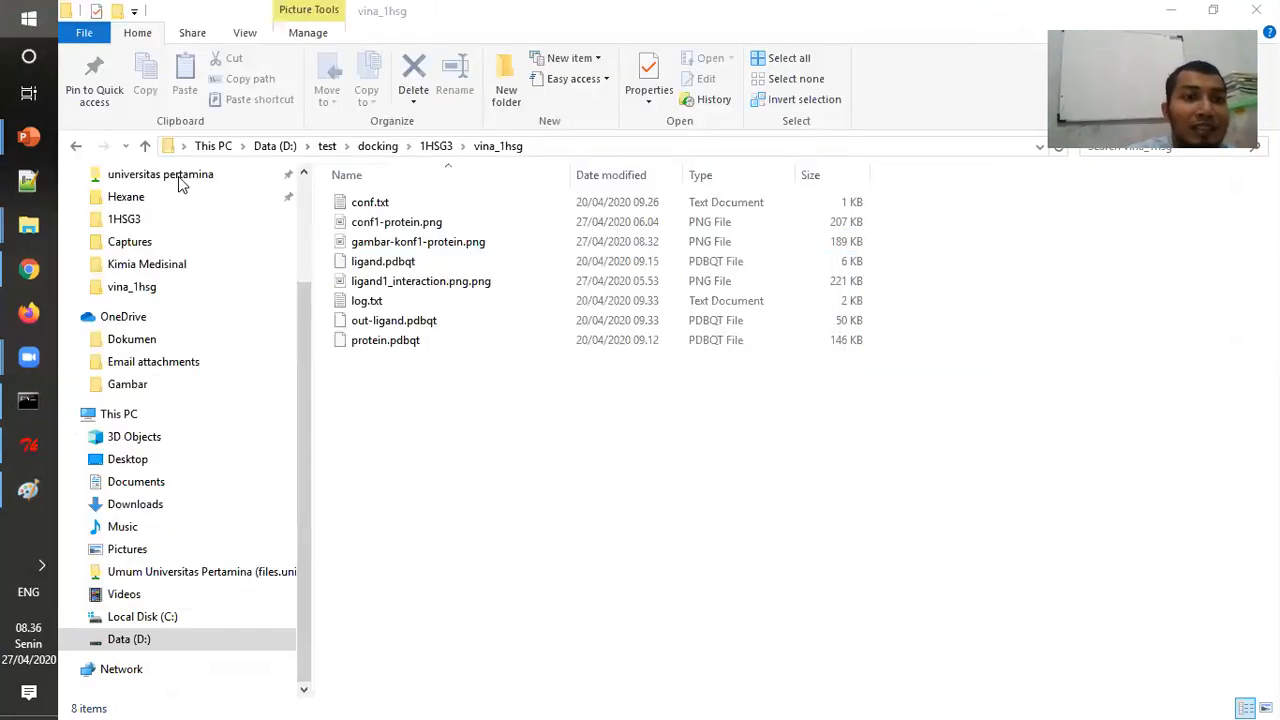
# Launch ChemSketch from ACDLabs Freeware 2012 and dismiss its product and file association dialogs.
pyautogui.click(29, 18)
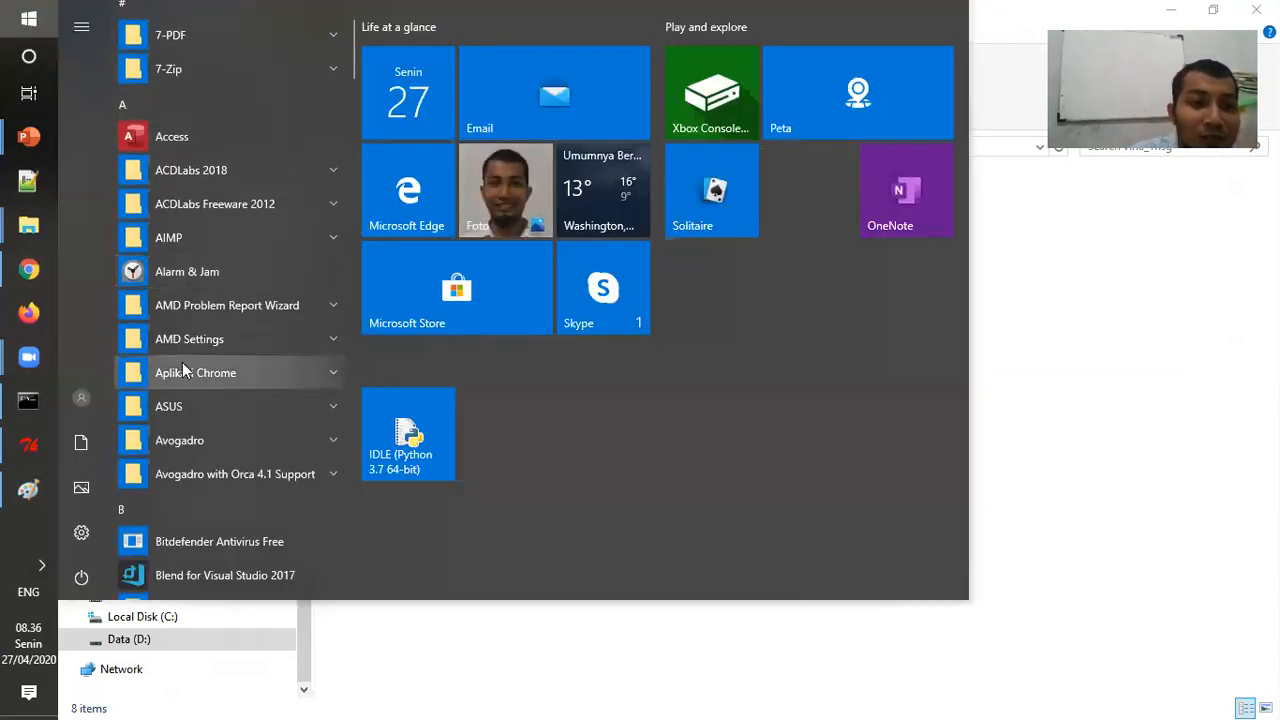
pyautogui.scroll(-4, 184, 370)
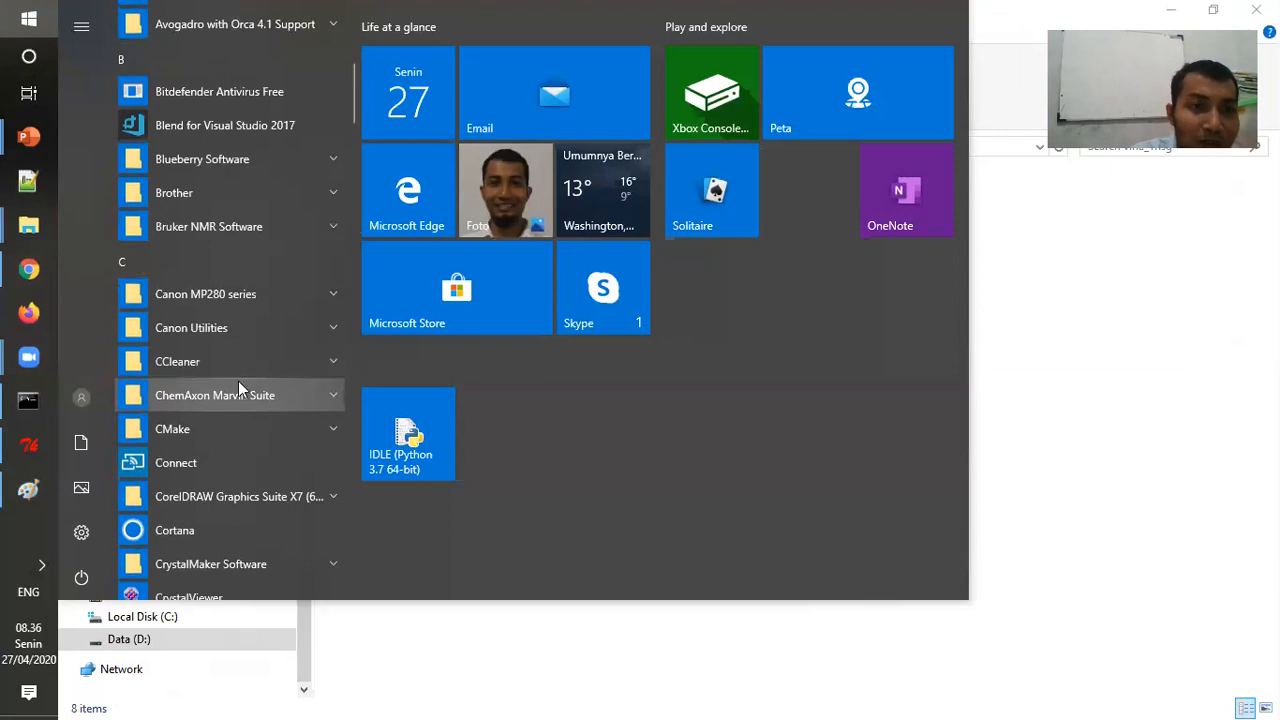
pyautogui.scroll(-4, 238, 394)
pyautogui.scroll(8, 238, 394)
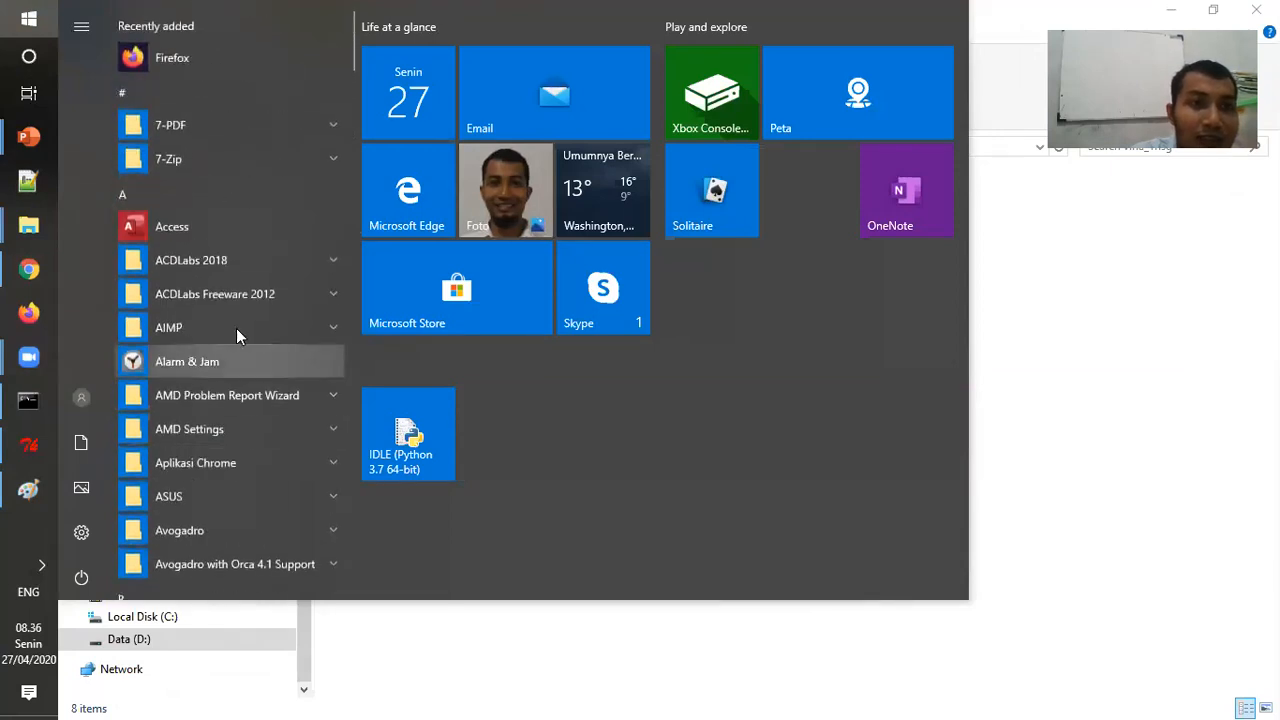
pyautogui.click(234, 297)
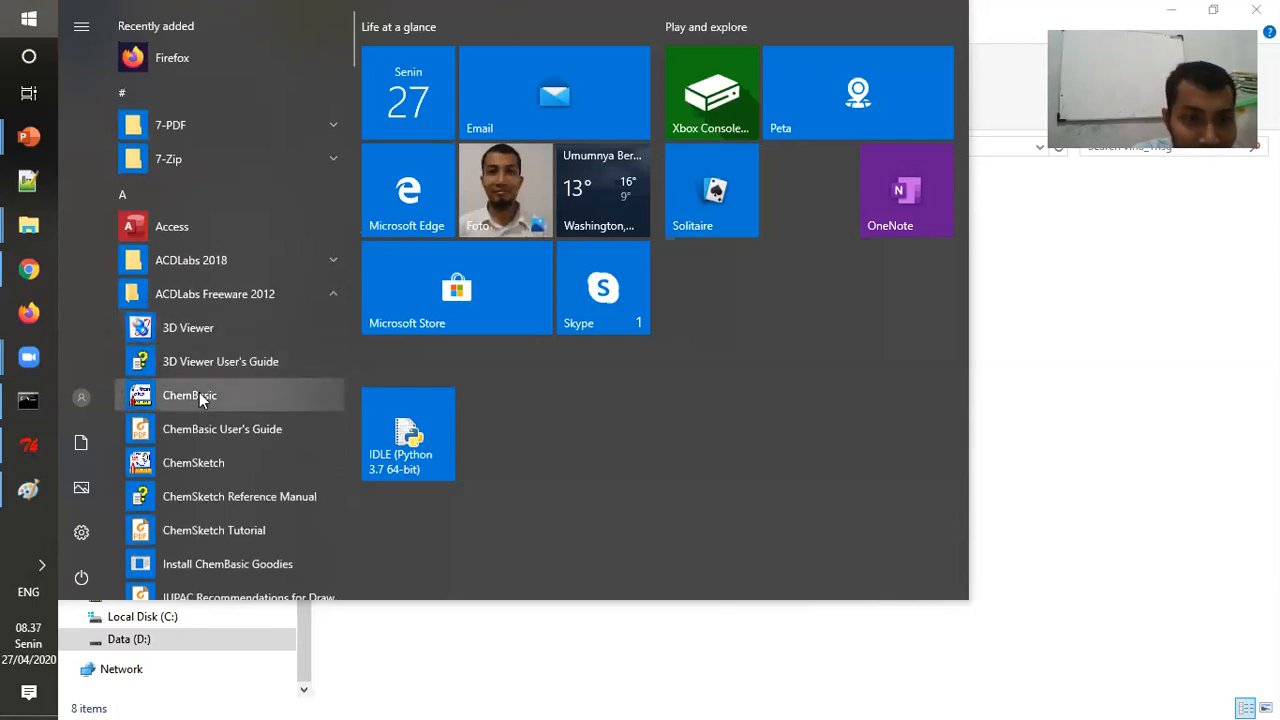
pyautogui.click(199, 461)
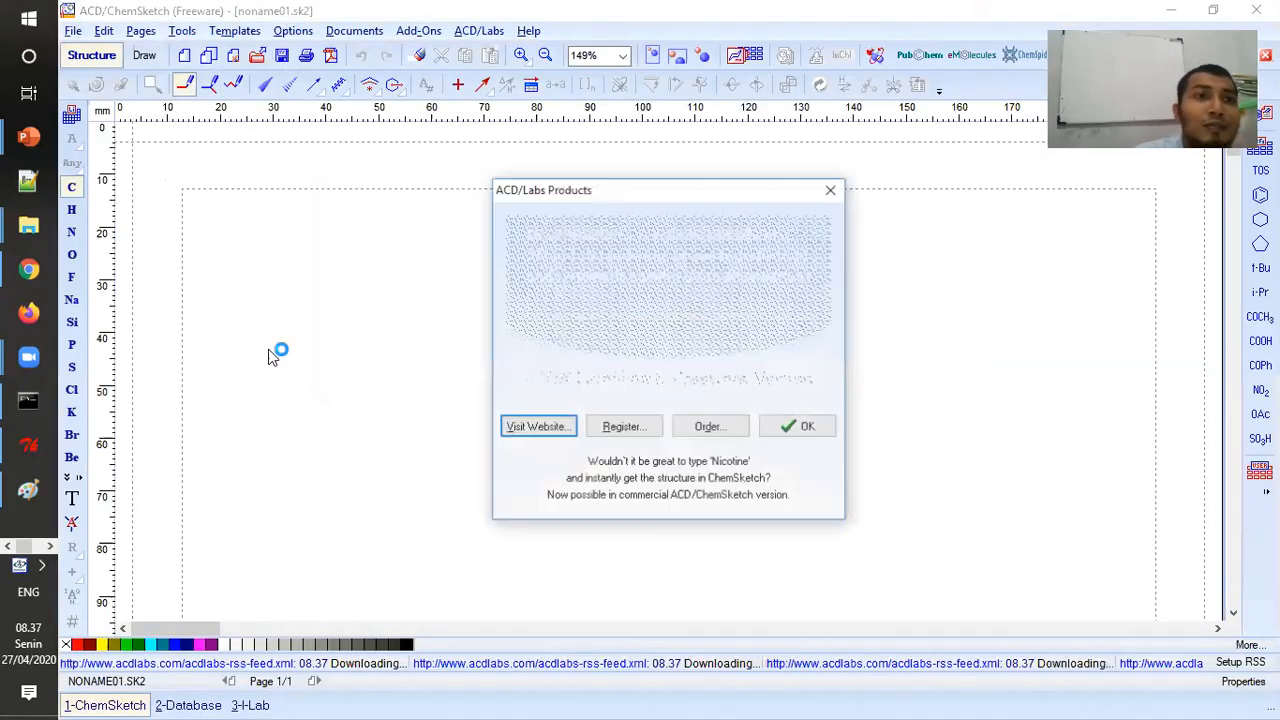
pyautogui.click(806, 427)
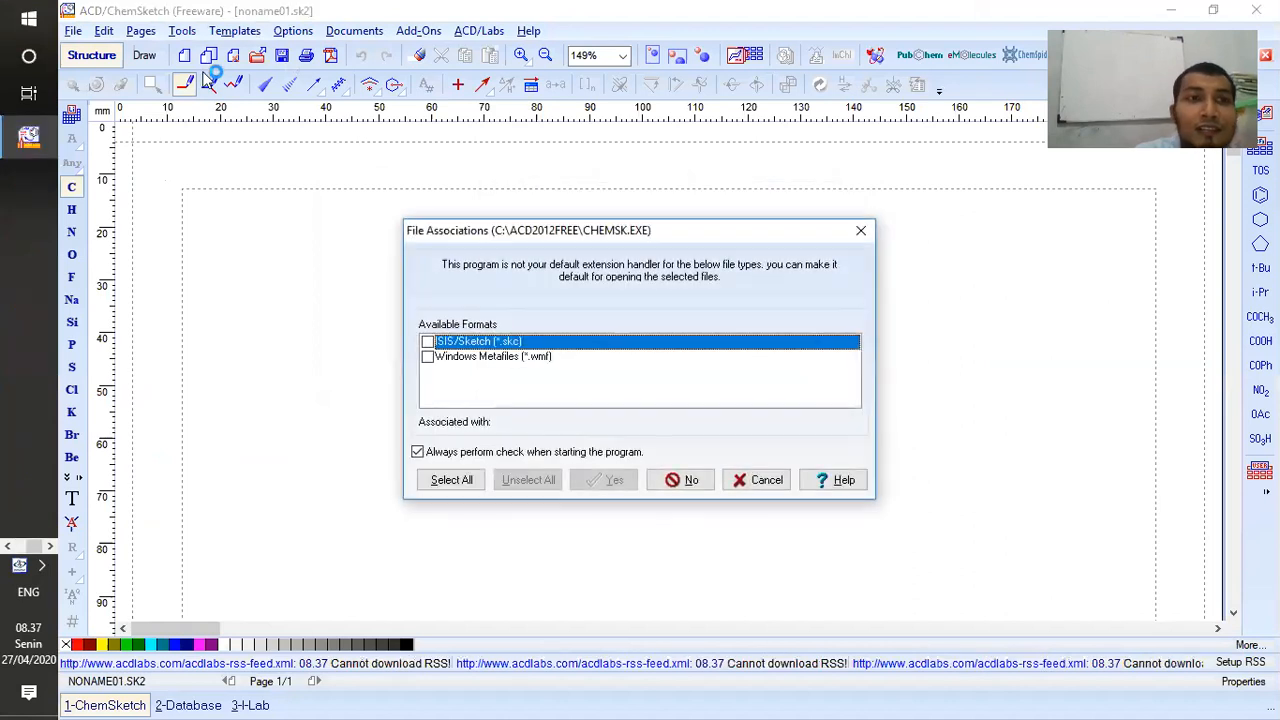
pyautogui.click(860, 231)
# Start opening a document and browse to the D:\test\docking\1HSG3 folder, checking vina_1hsg for usable files.
pyautogui.click(72, 31)
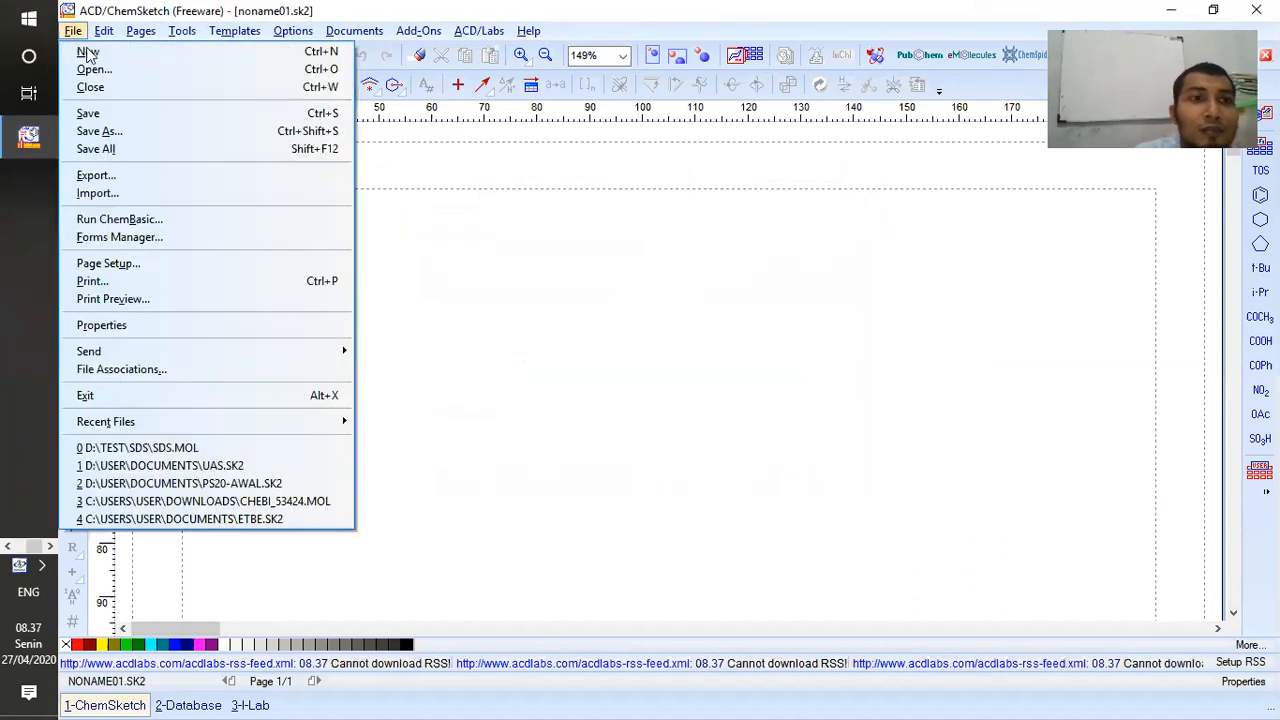
pyautogui.click(92, 69)
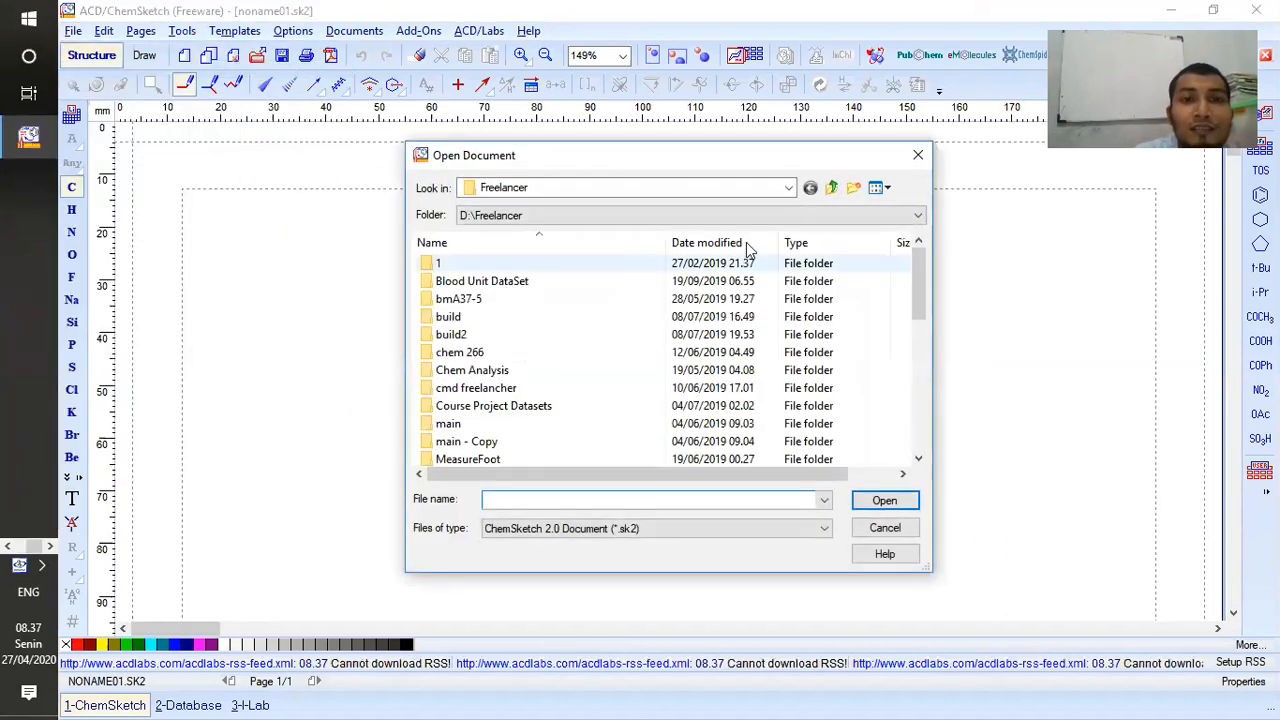
pyautogui.click(656, 529)
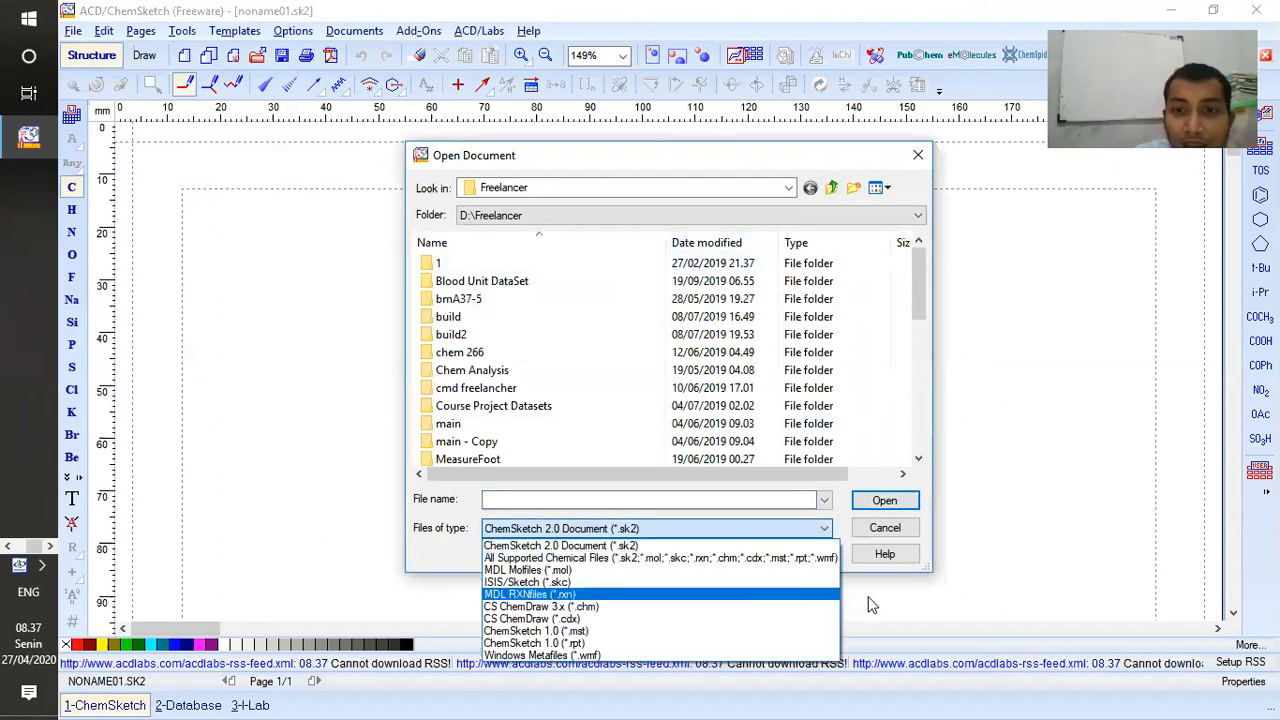
pyautogui.click(831, 188)
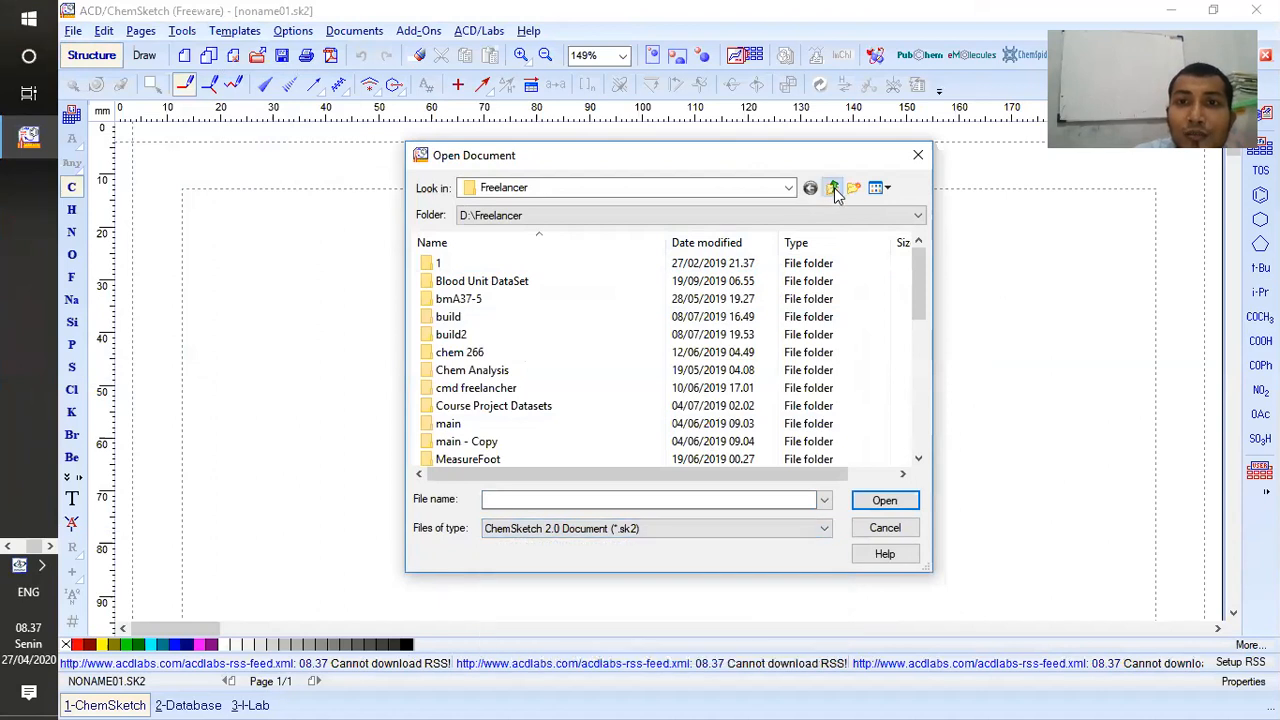
pyautogui.click(831, 188)
pyautogui.scroll(-6, 487, 410)
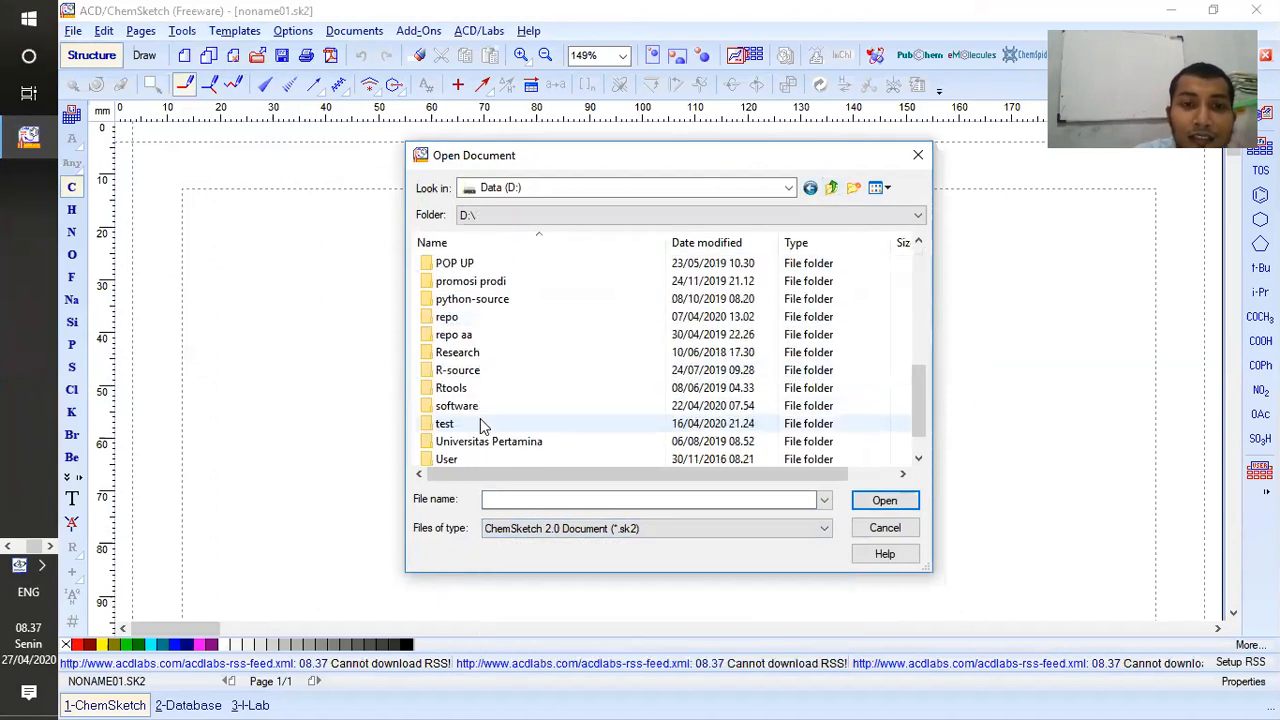
pyautogui.doubleClick(463, 424)
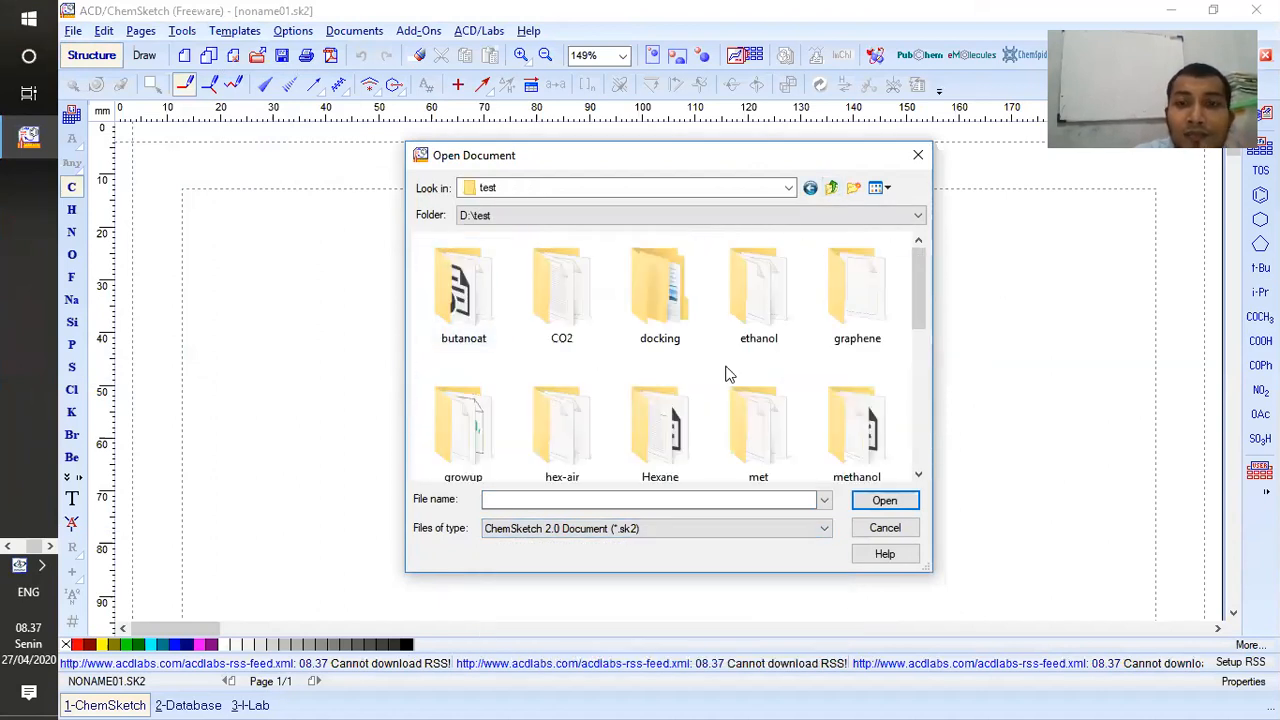
pyautogui.scroll(-1, 757, 373)
pyautogui.scroll(1, 803, 361)
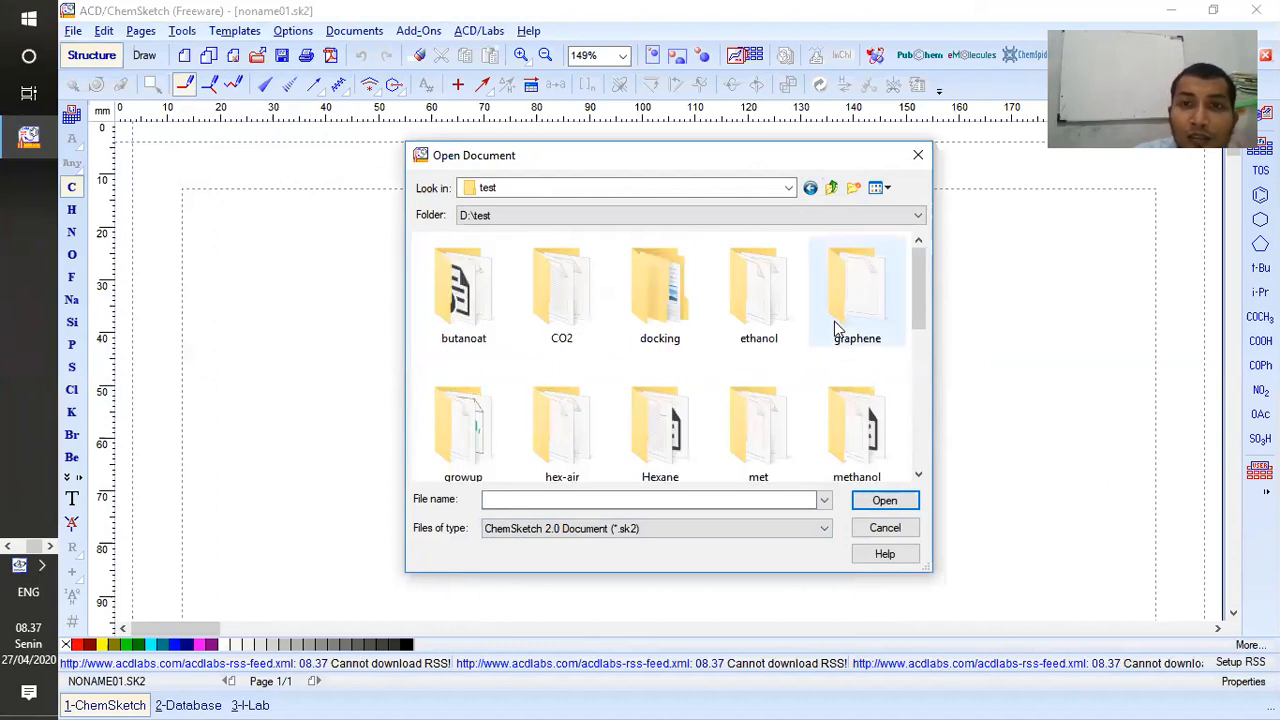
pyautogui.doubleClick(670, 330)
pyautogui.doubleClick(462, 285)
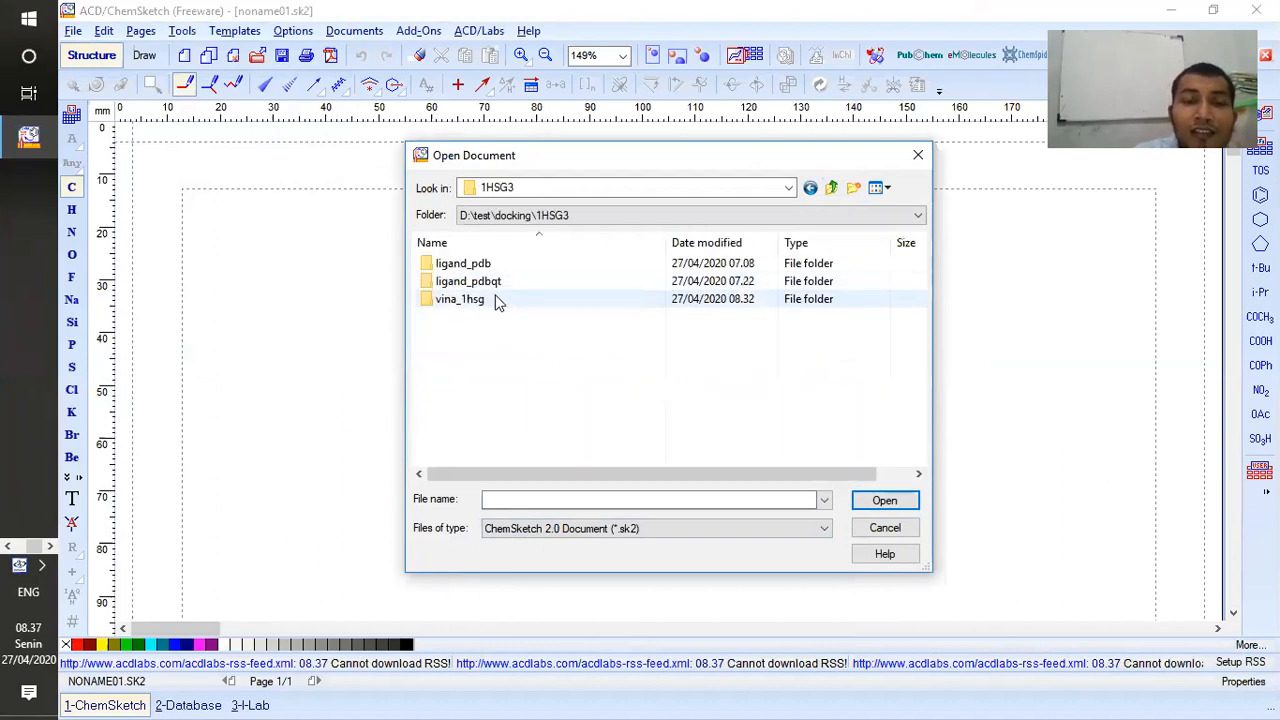
pyautogui.doubleClick(473, 297)
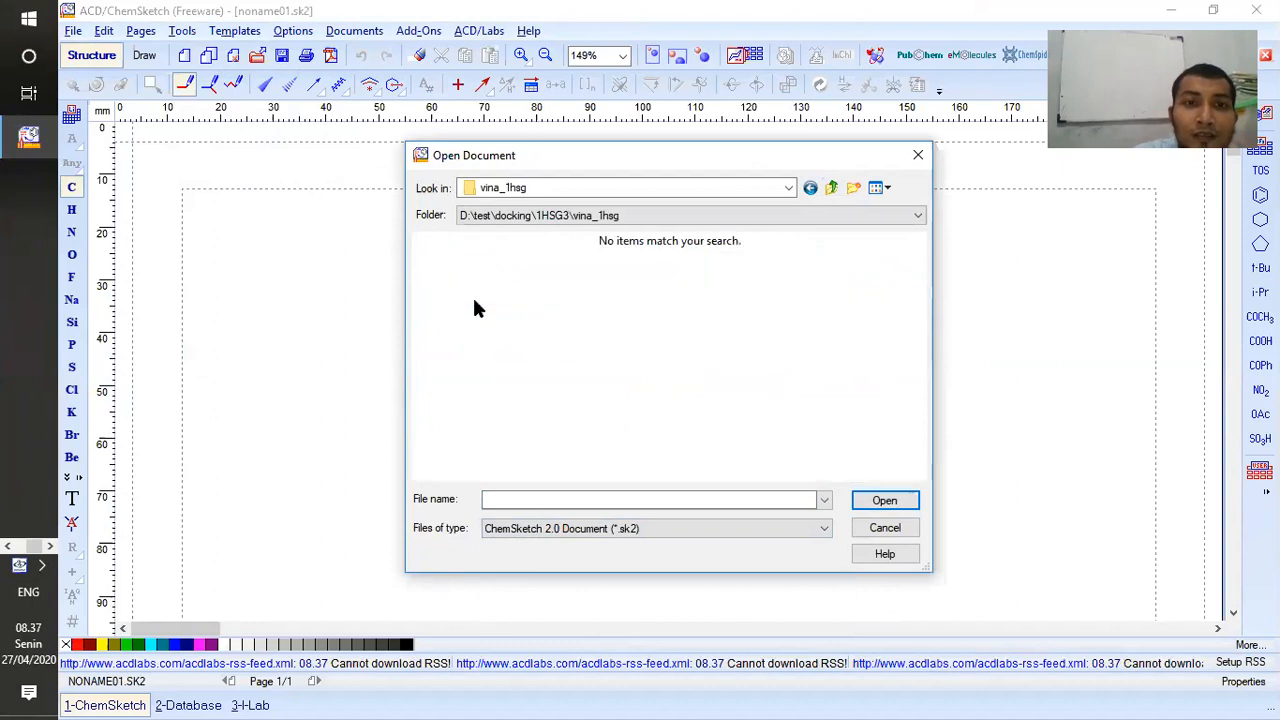
pyautogui.press('BackSpace')
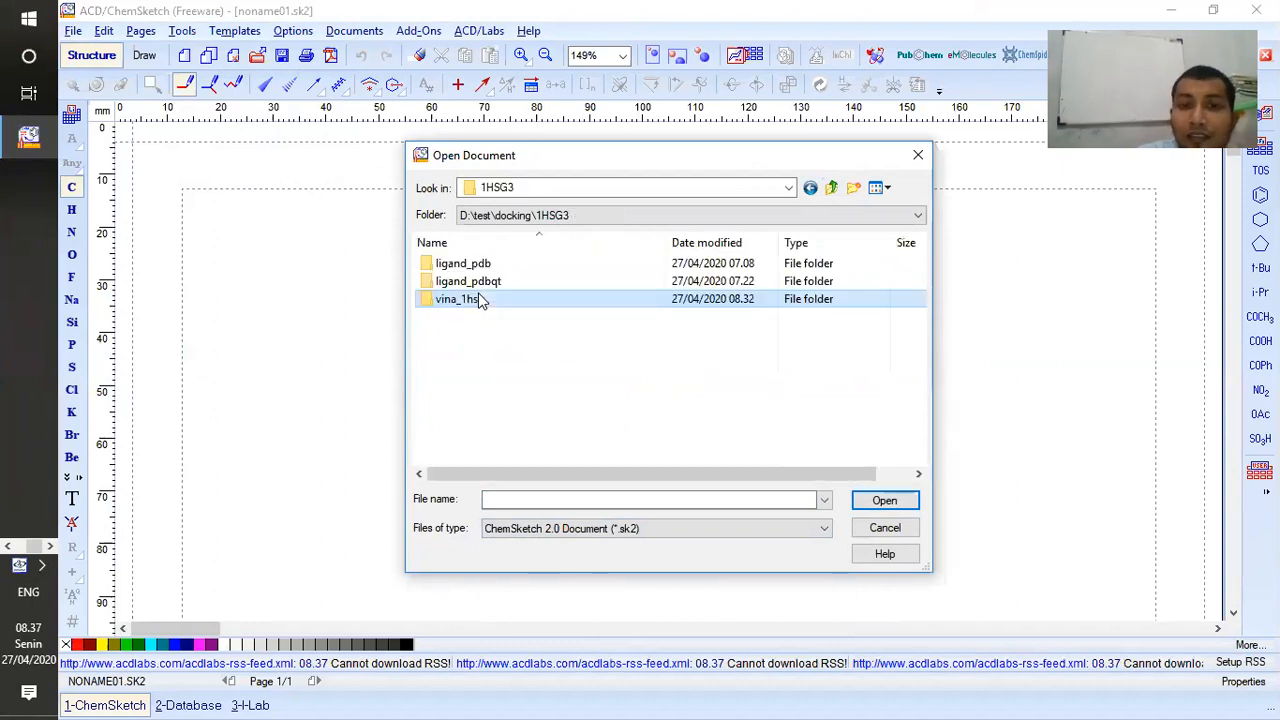
# Filter the files to open by all supported chemical formats, and narrow the filter to MDL Molfiles (*.mol).
pyautogui.click(756, 537)
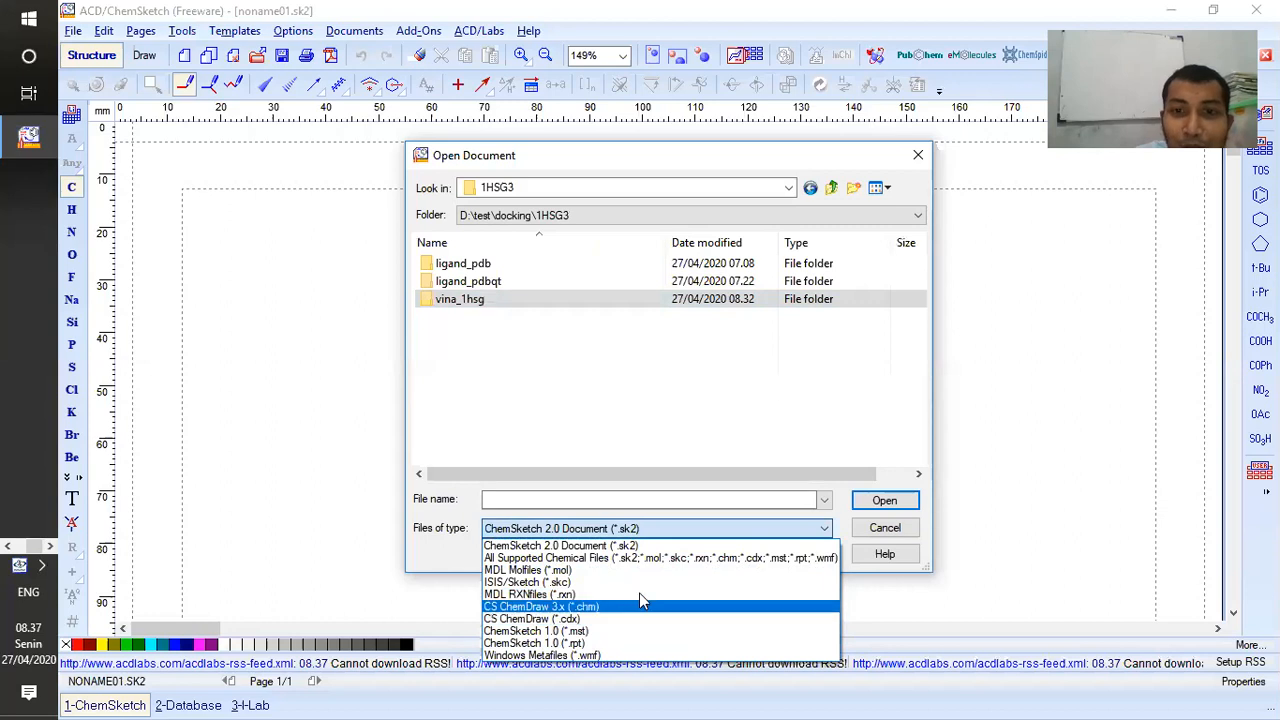
pyautogui.click(620, 545)
pyautogui.click(613, 529)
pyautogui.click(598, 563)
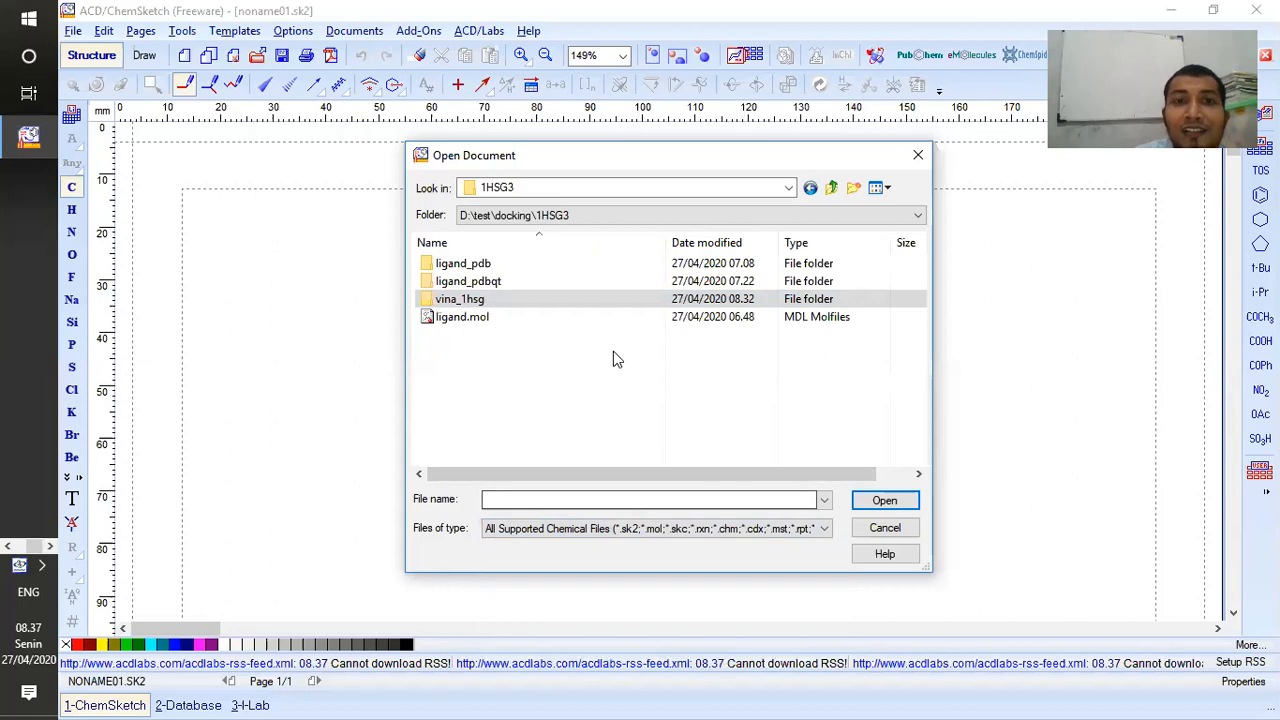
pyautogui.click(669, 528)
pyautogui.click(524, 570)
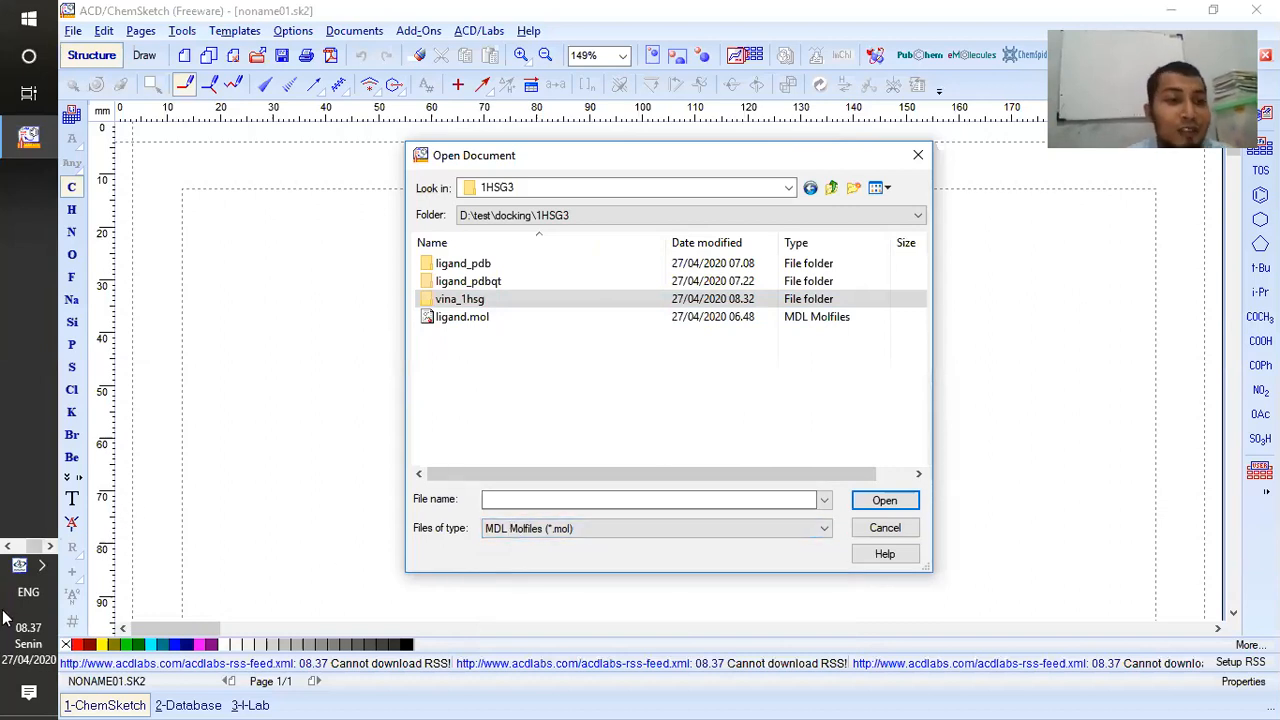
# Switch to File Explorer and open ligand.pdb from the 1HSG3 folder in Avogadro.
pyautogui.click(8, 547)
pyautogui.moveTo(28, 226)
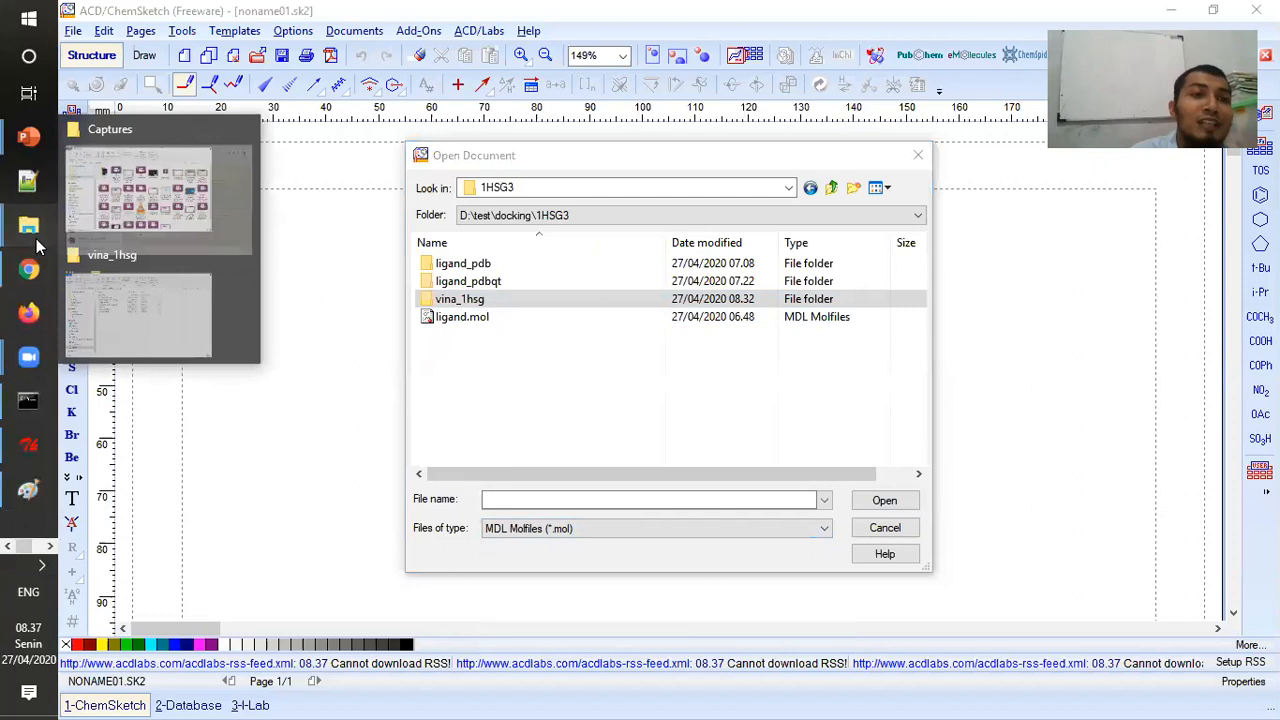
pyautogui.click(180, 304)
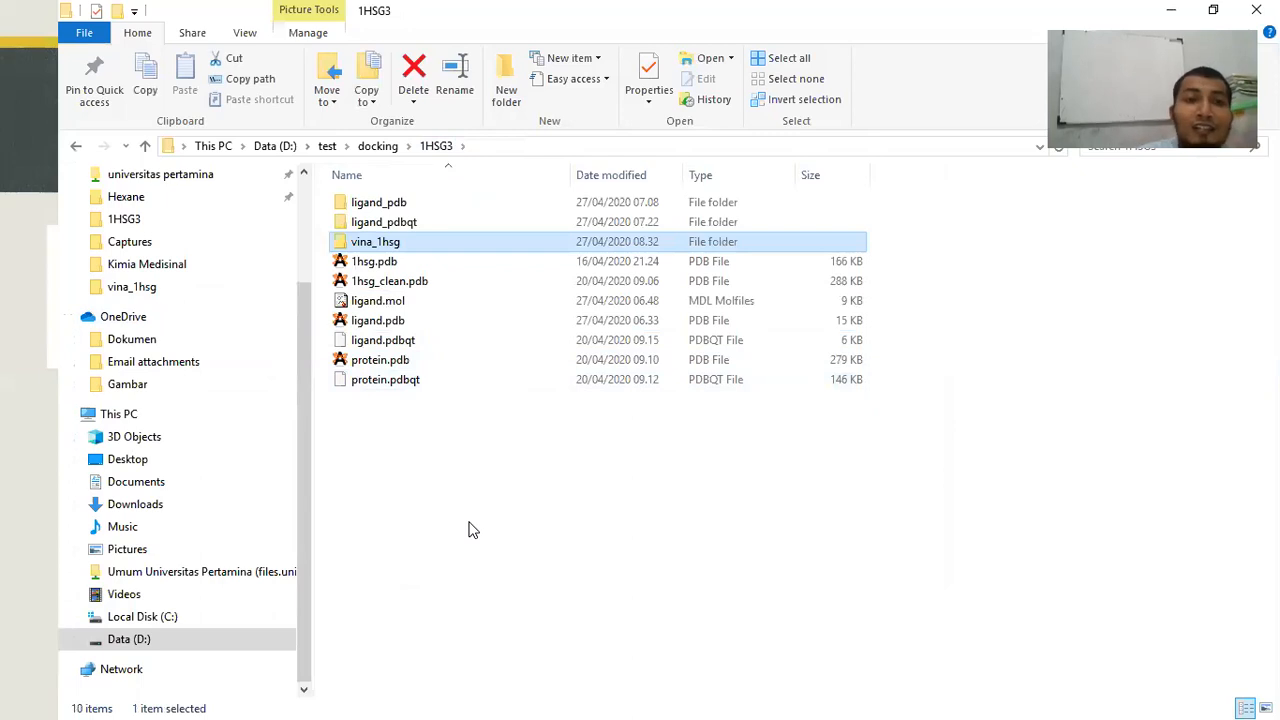
pyautogui.click(480, 480)
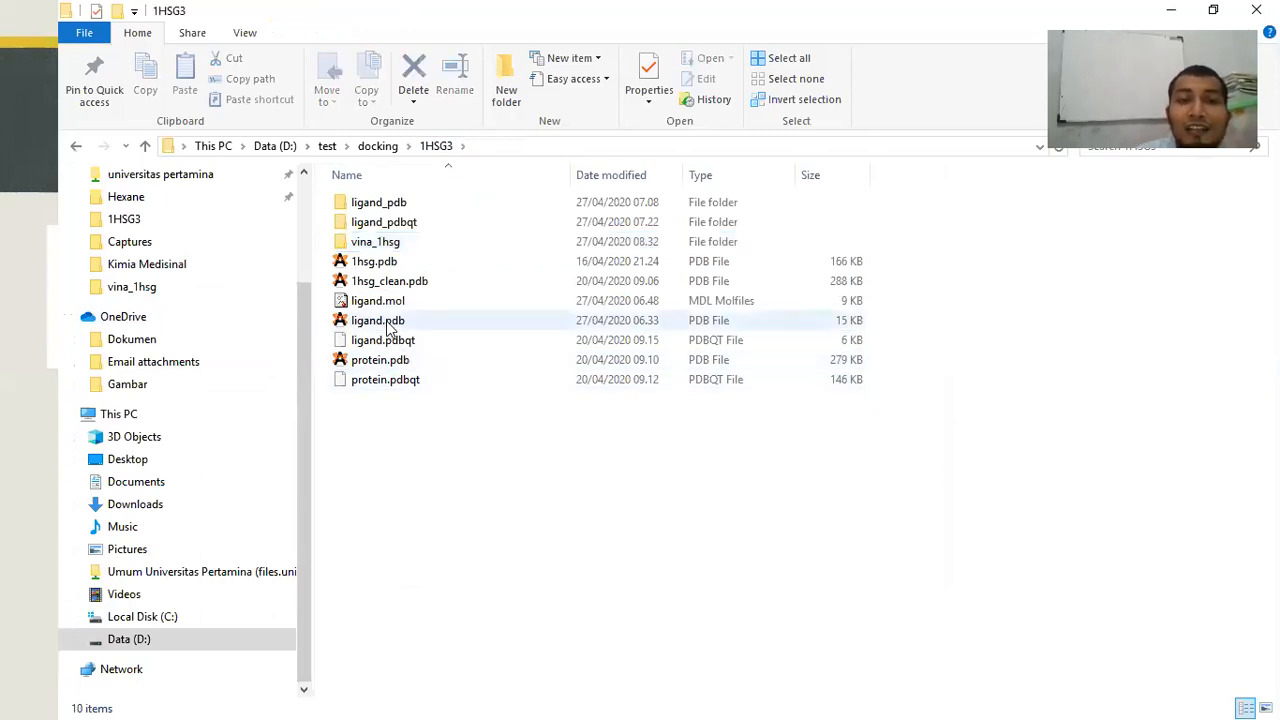
pyautogui.click(390, 326)
pyautogui.rightClick(390, 326)
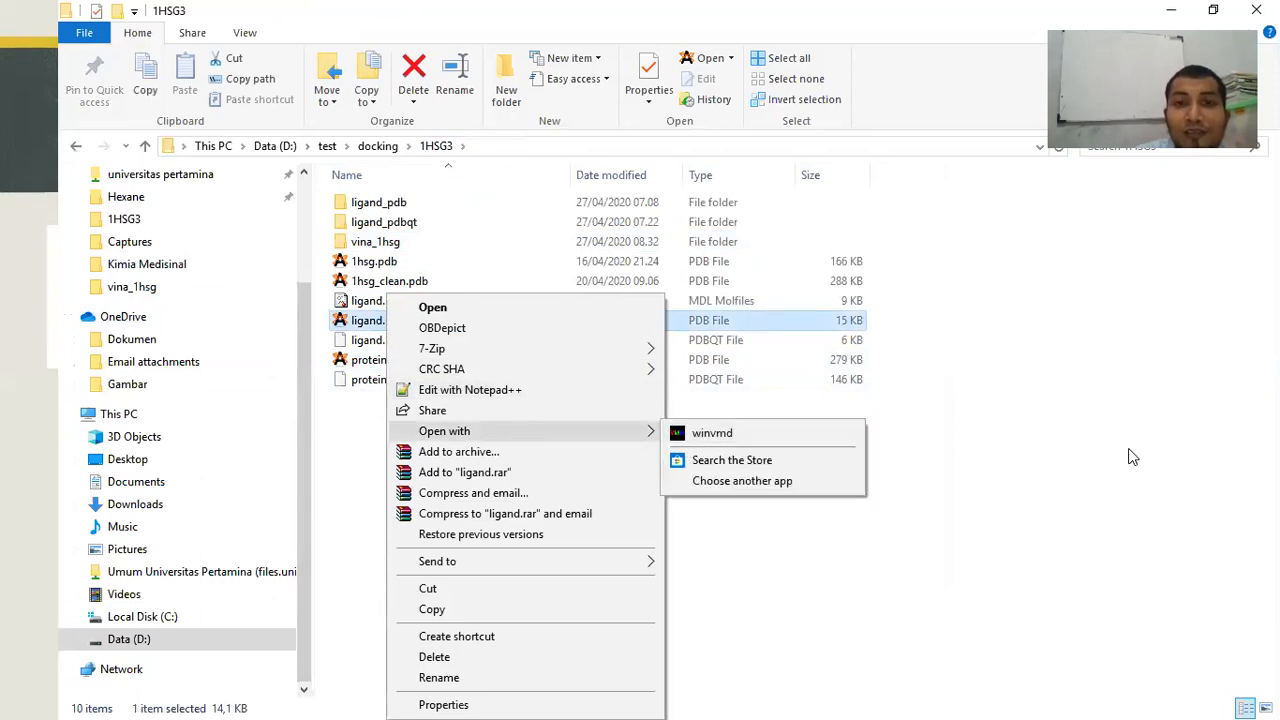
pyautogui.click(1100, 442)
pyautogui.doubleClick(400, 322)
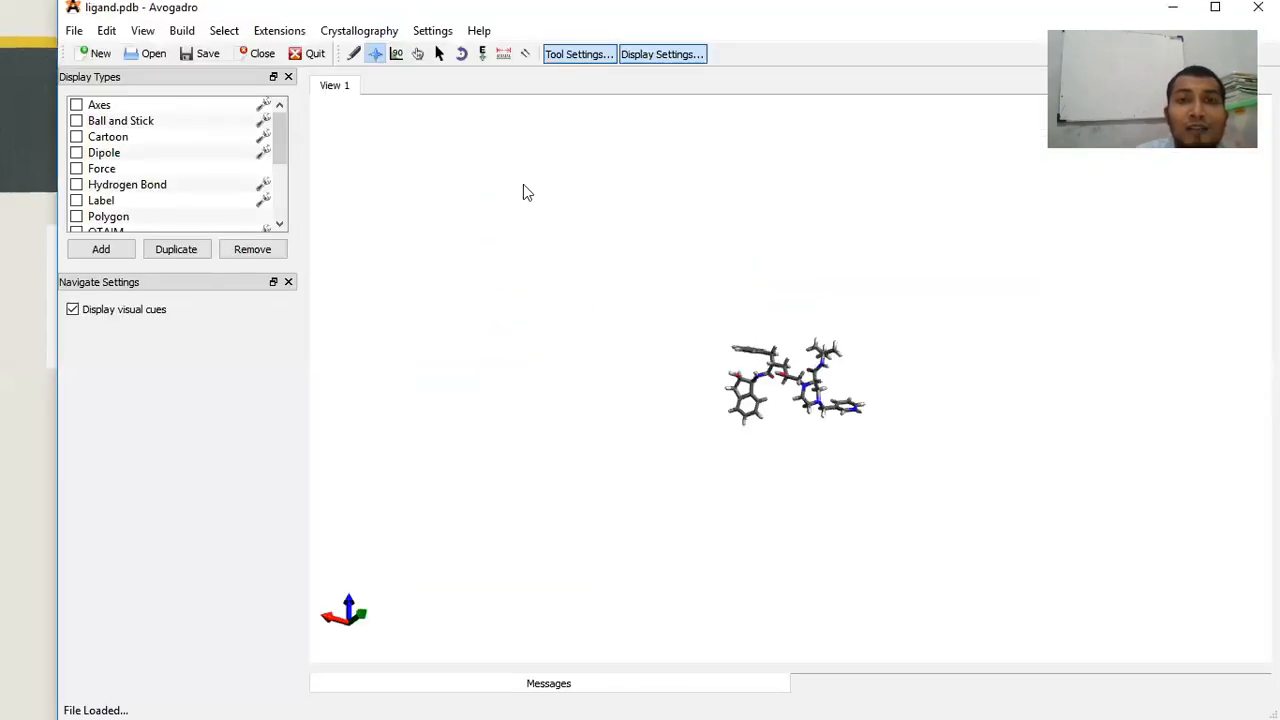
# Save the molecule in MDL SDfile format over the existing ligand.mol in the 1HSG3 folder, and quit Avogadro.
pyautogui.click(75, 30)
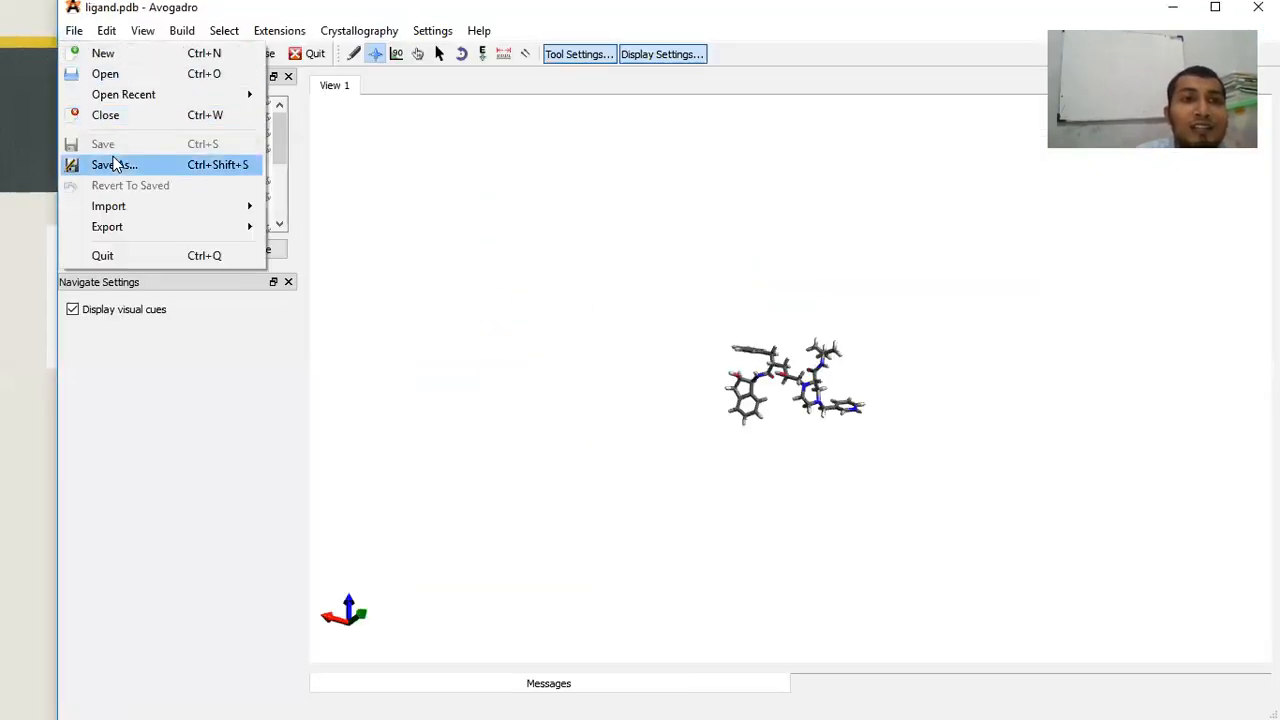
pyautogui.click(113, 164)
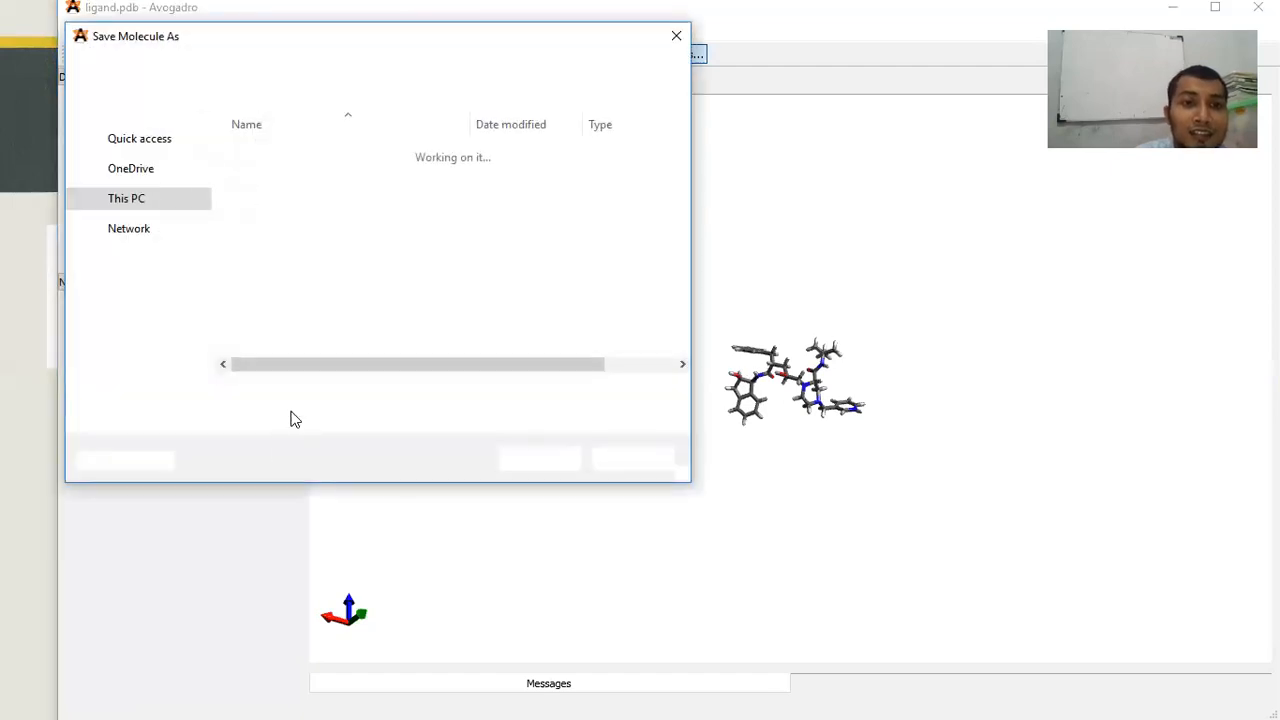
pyautogui.click(290, 418)
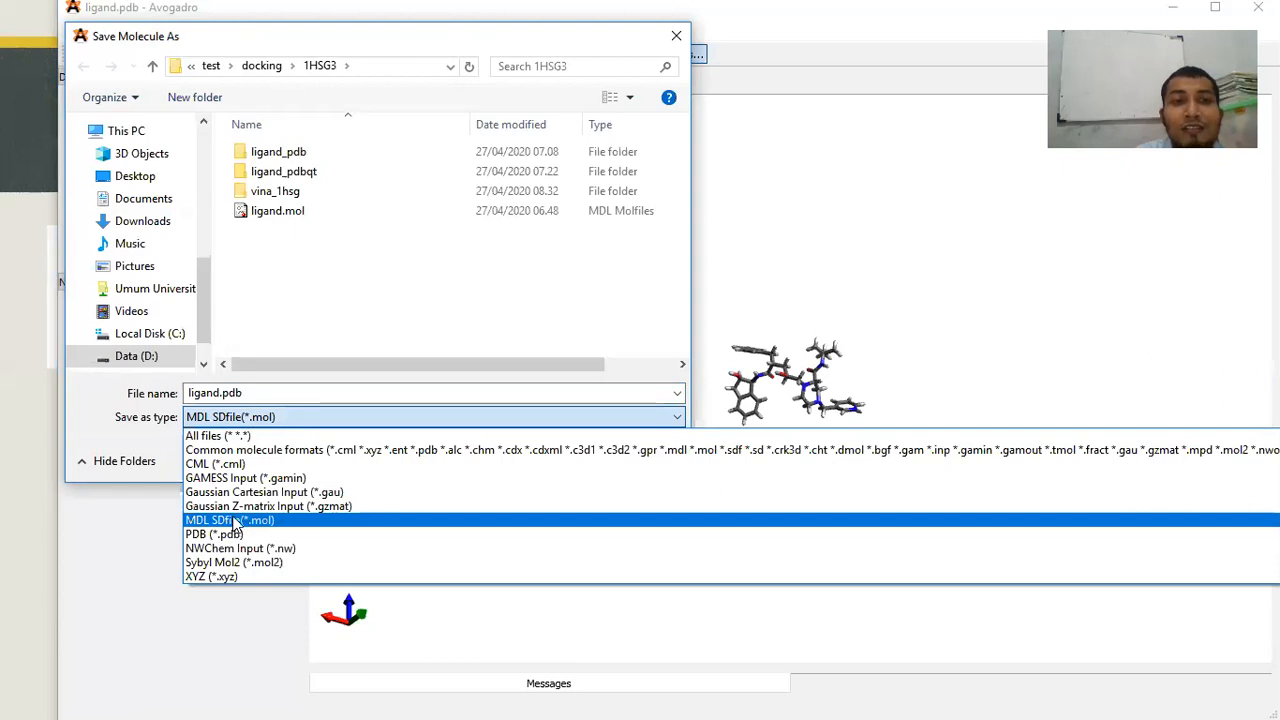
pyautogui.click(233, 521)
pyautogui.click(292, 214)
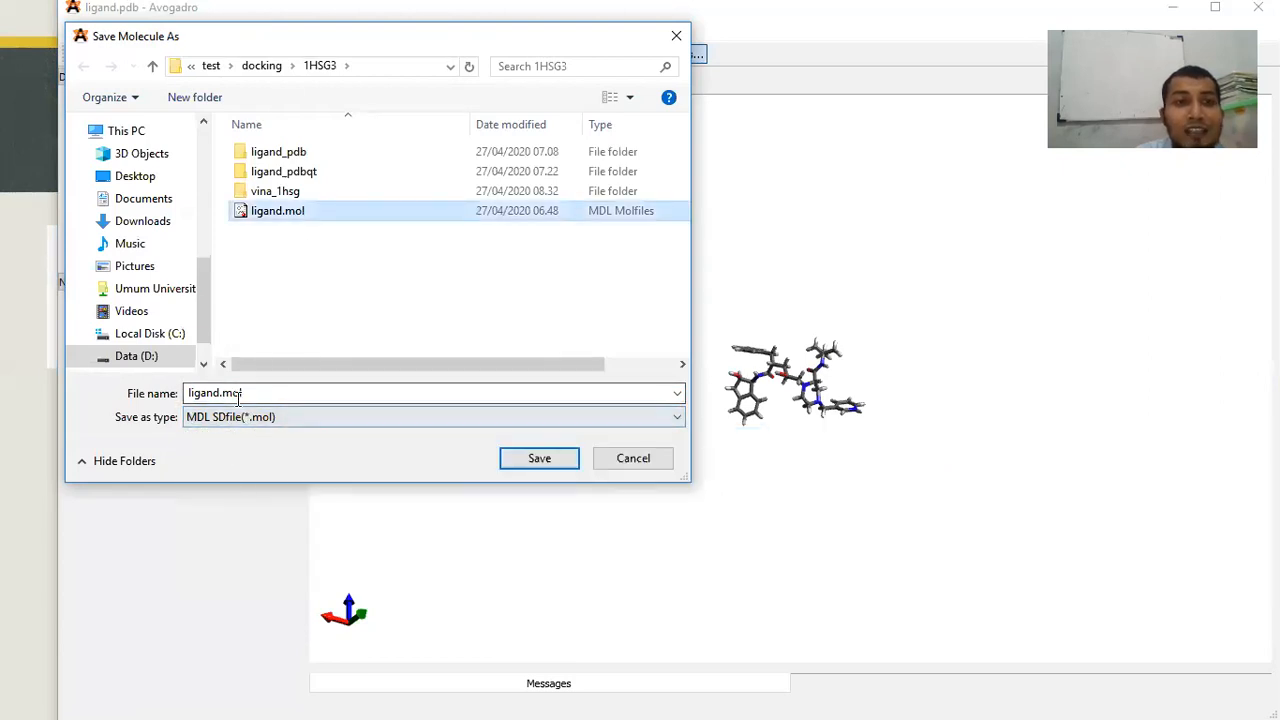
pyautogui.click(552, 457)
pyautogui.click(720, 376)
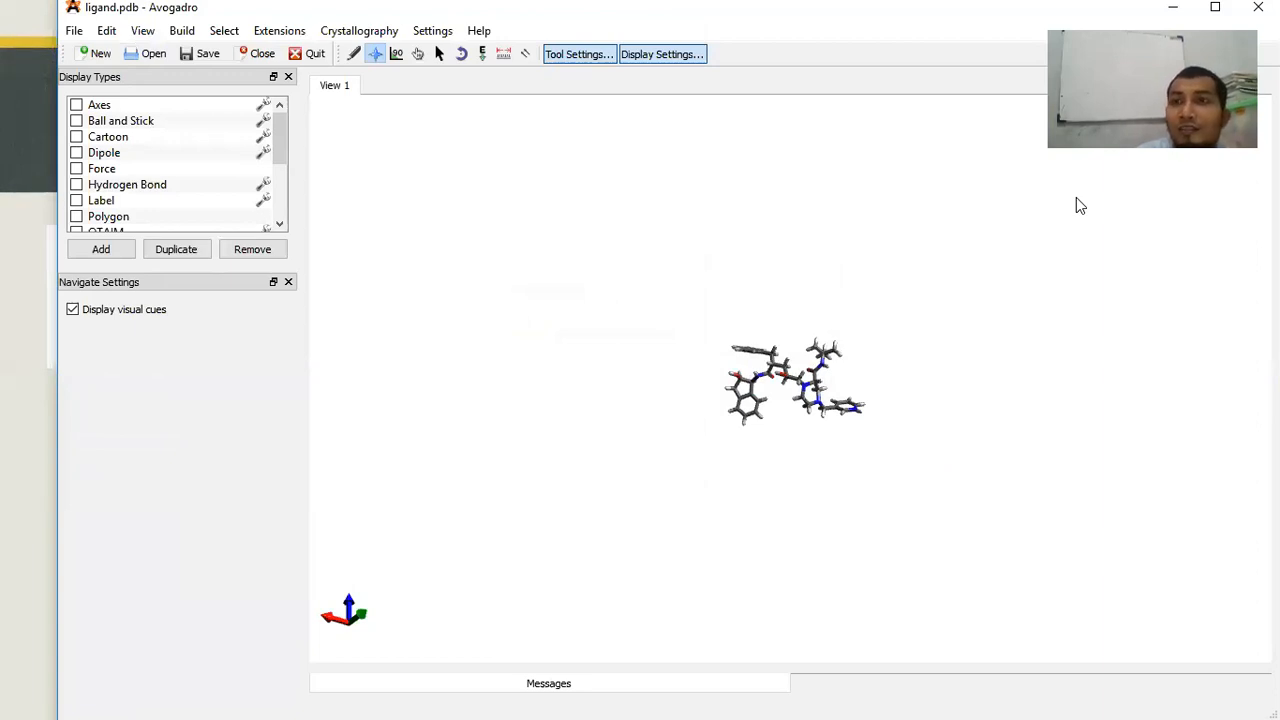
pyautogui.click(74, 31)
pyautogui.click(87, 296)
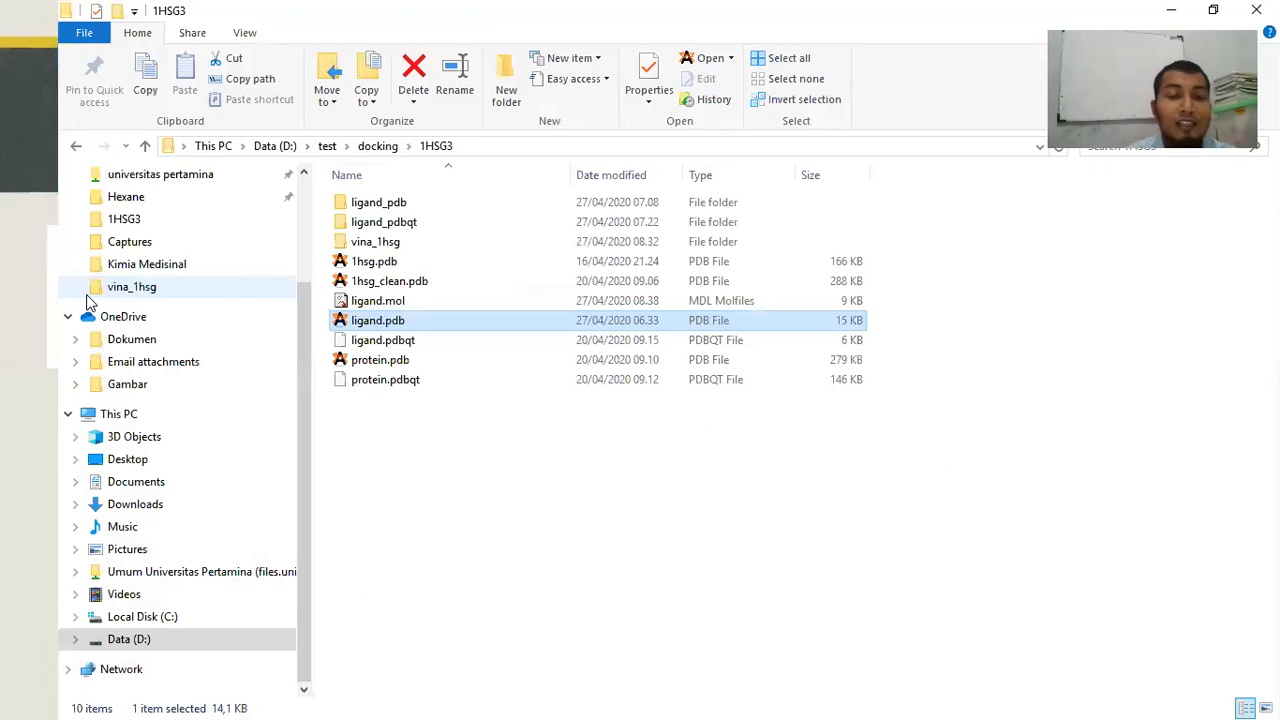
# Return to ChemSketch and open ligand.mol from the 1HSG3 folder.
pyautogui.hotkey('alt', 'Tab')
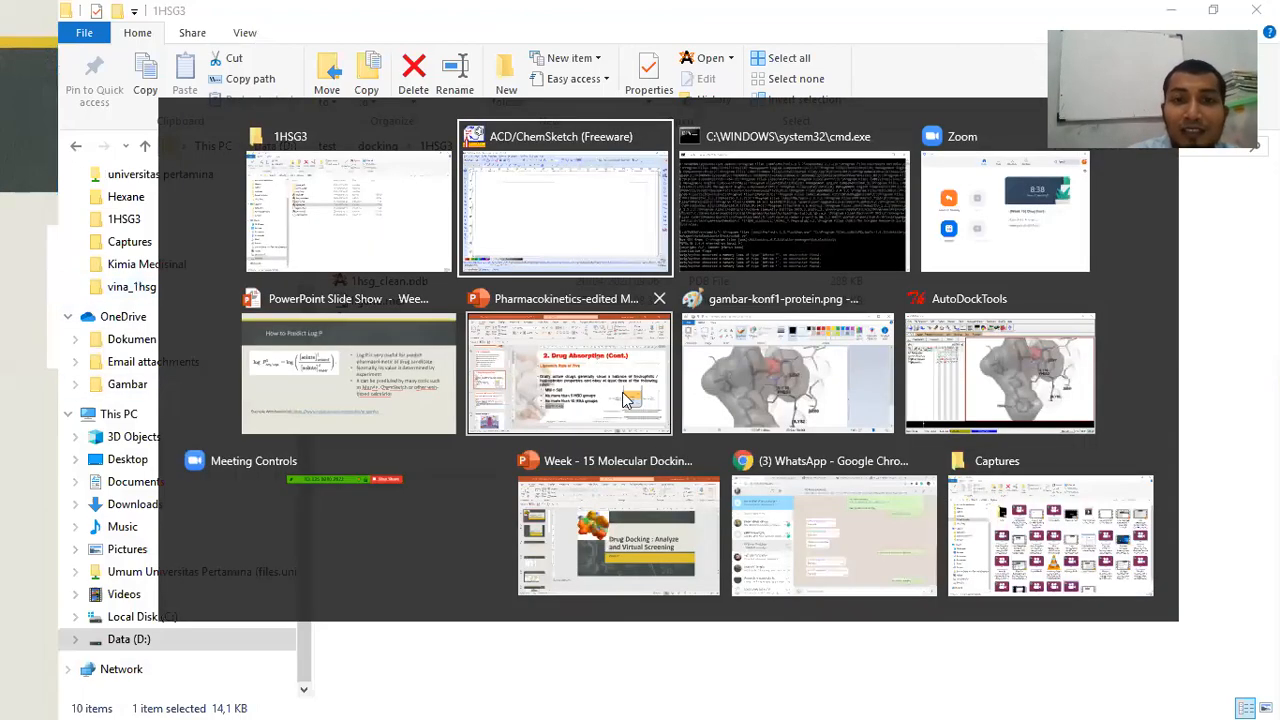
pyautogui.click(500, 217)
pyautogui.click(466, 318)
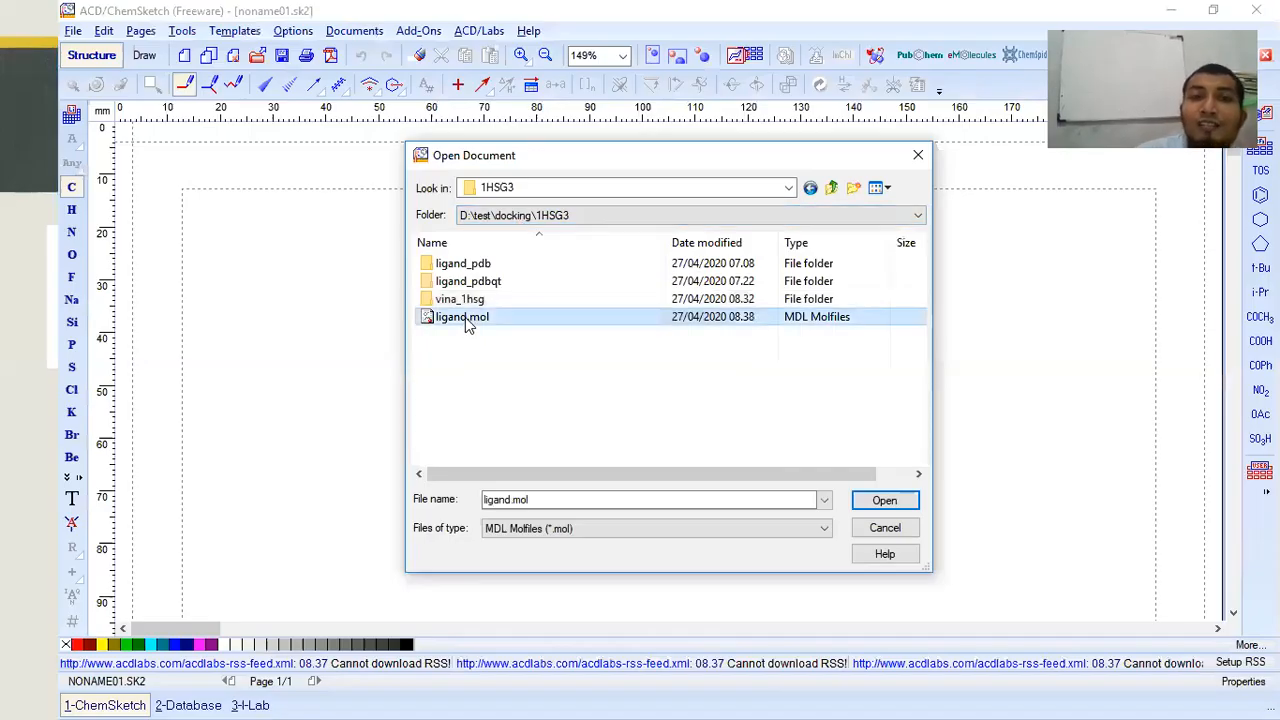
pyautogui.doubleClick(466, 318)
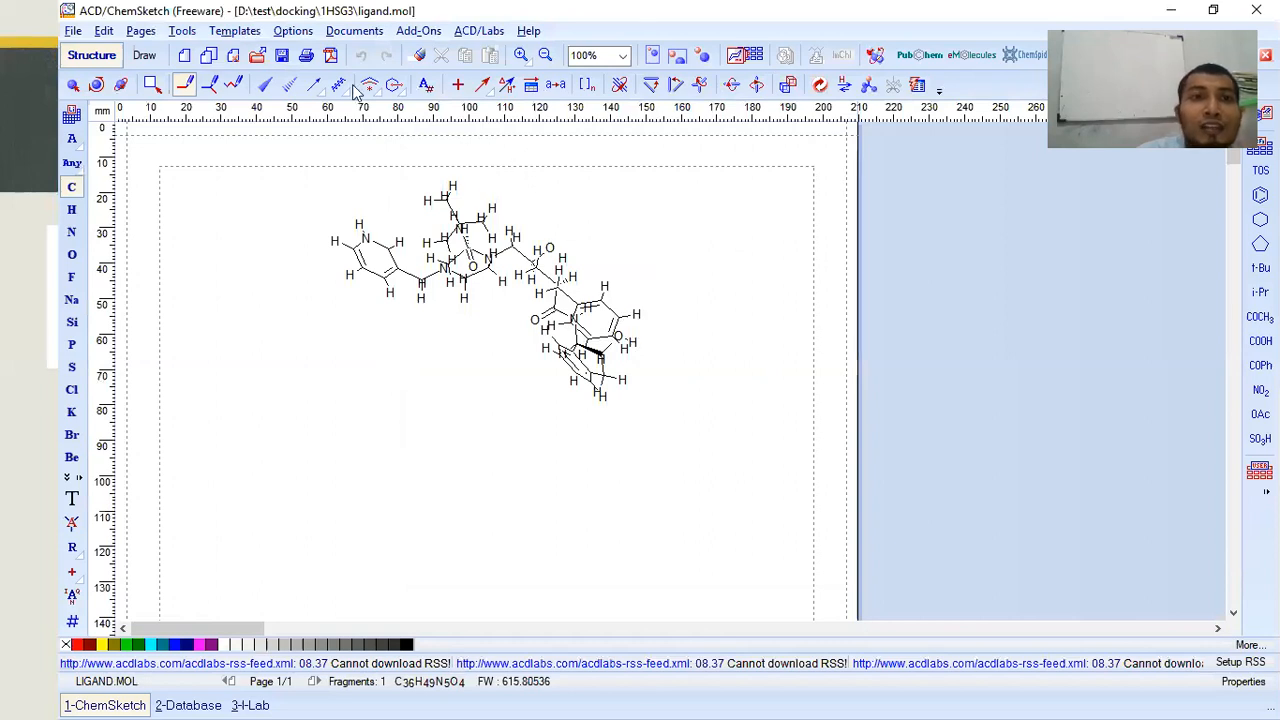
pyautogui.click(182, 31)
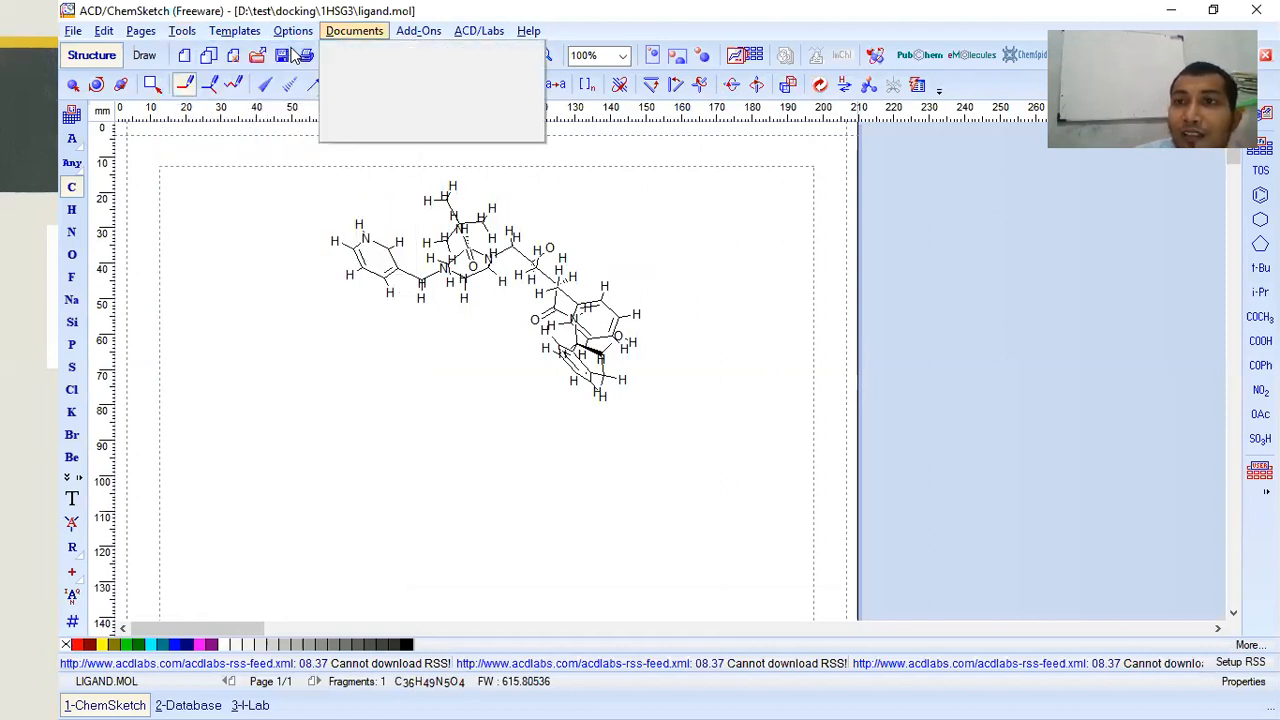
pyautogui.click(981, 186)
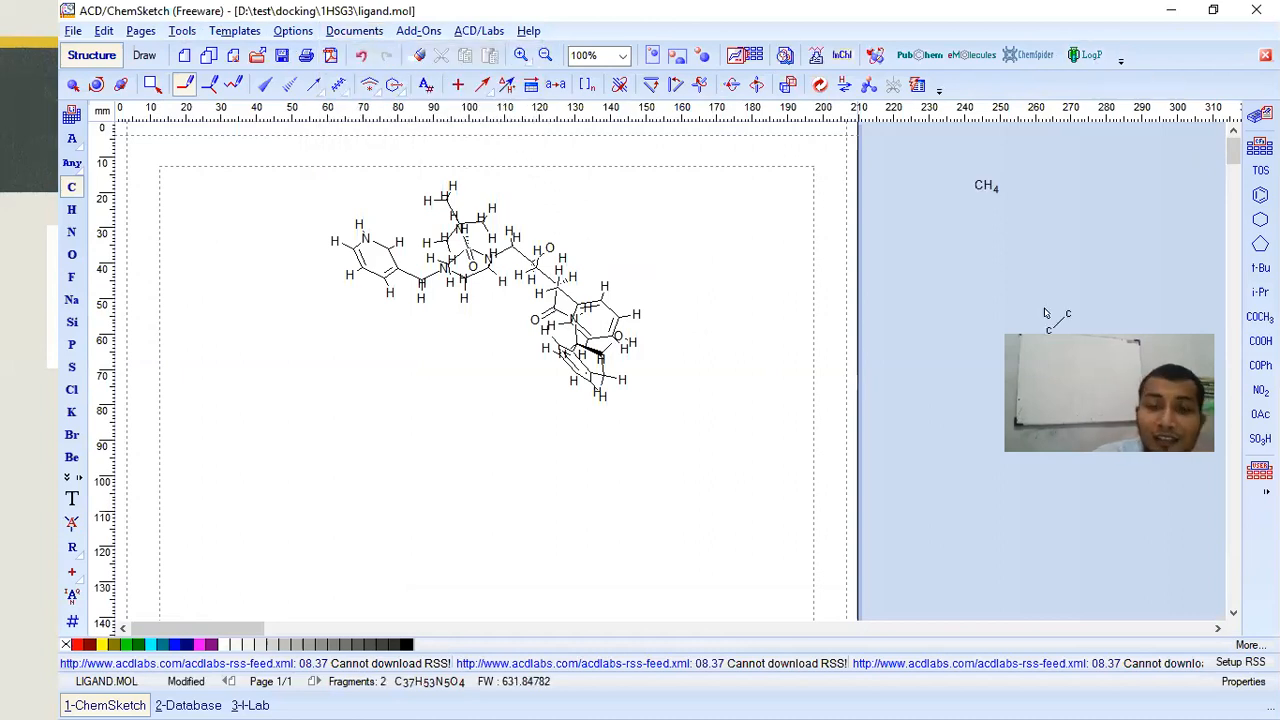
# Undo the stray additions beside the ligand structure and calculate its LogP, closing the result when done.
pyautogui.hotkey('ctrl', 'z')
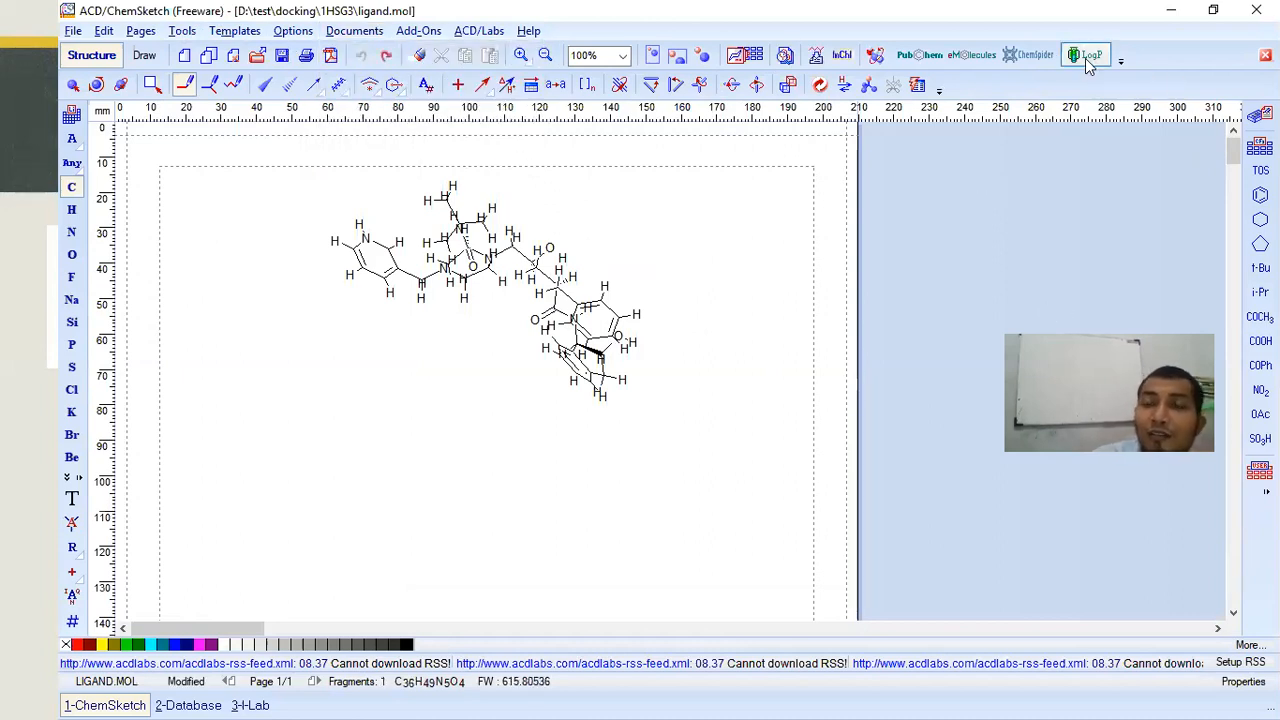
pyautogui.click(1086, 56)
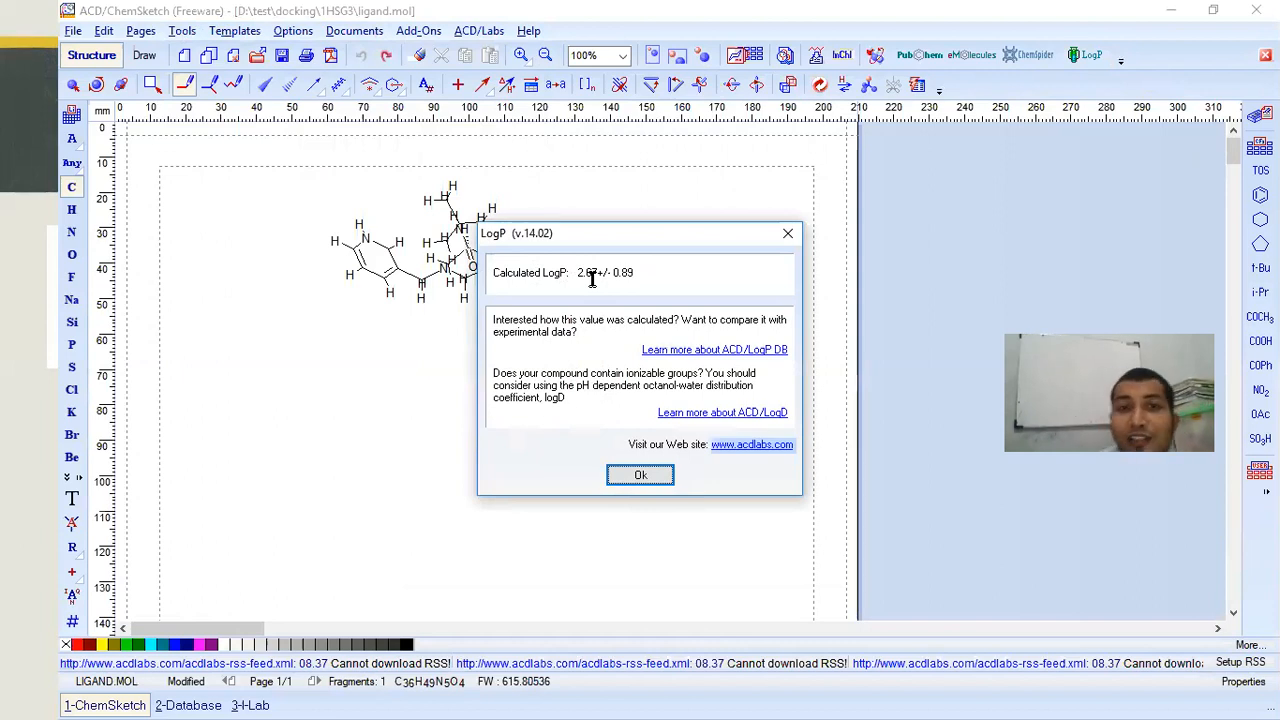
pyautogui.click(638, 476)
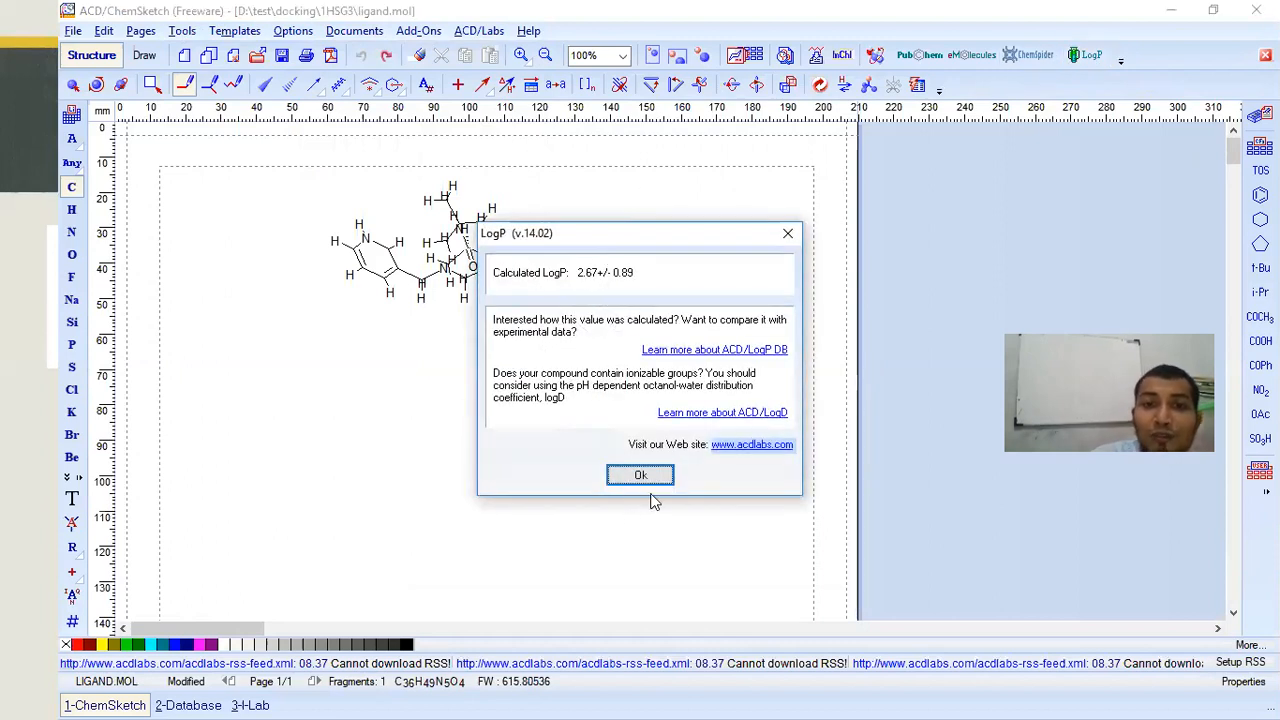
pyautogui.click(655, 483)
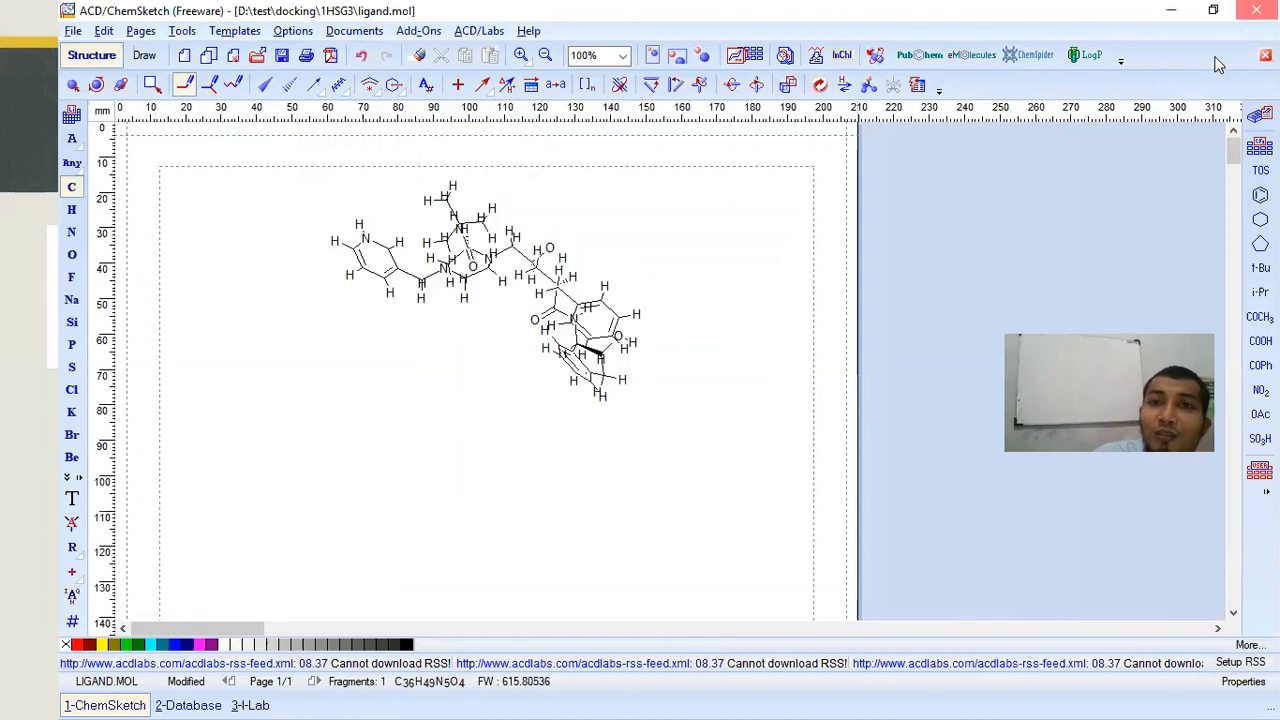
# Quit ChemSketch and switch to the PowerPoint slide show on how to predict Log P.
pyautogui.click(1256, 10)
pyautogui.click(636, 410)
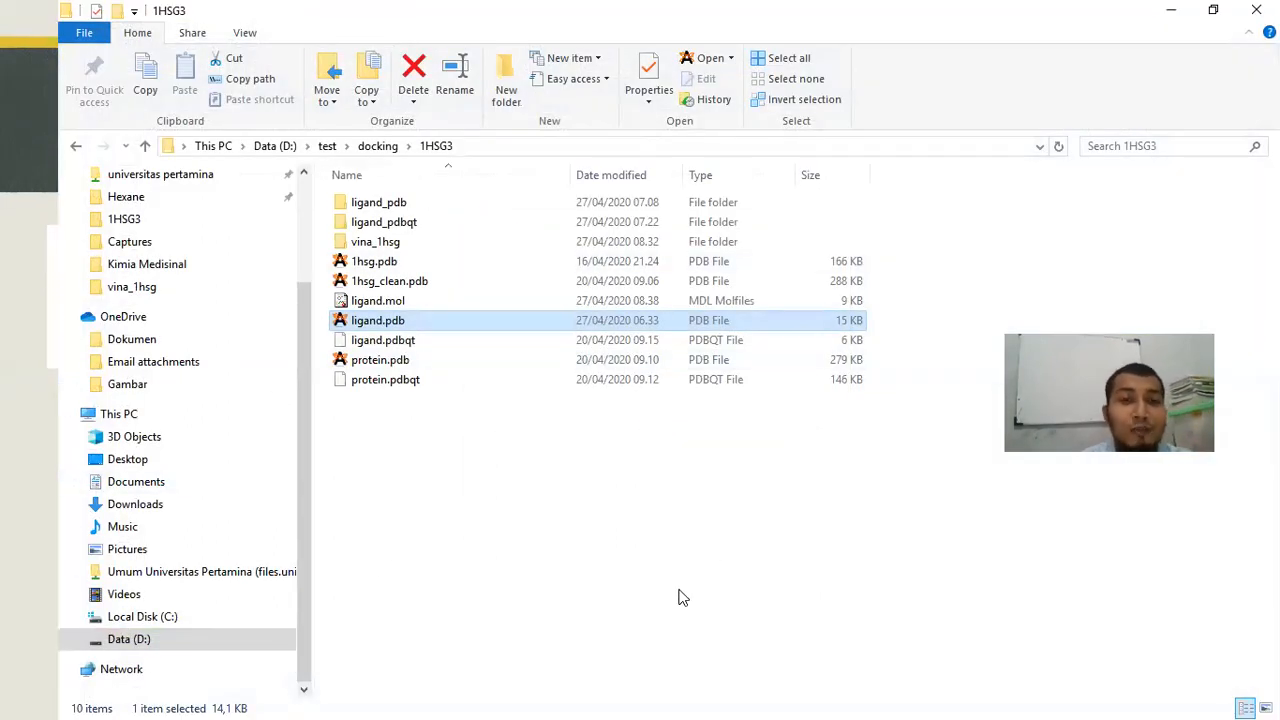
pyautogui.press('super+Tab')
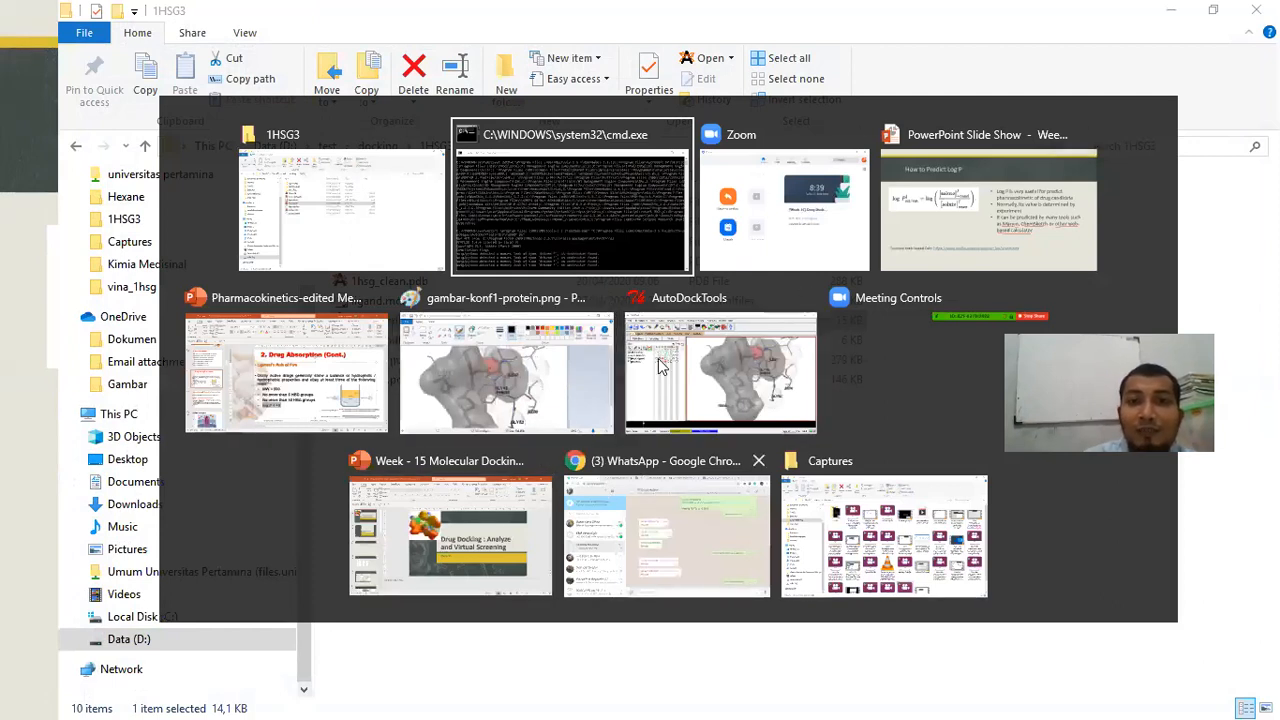
pyautogui.click(931, 238)
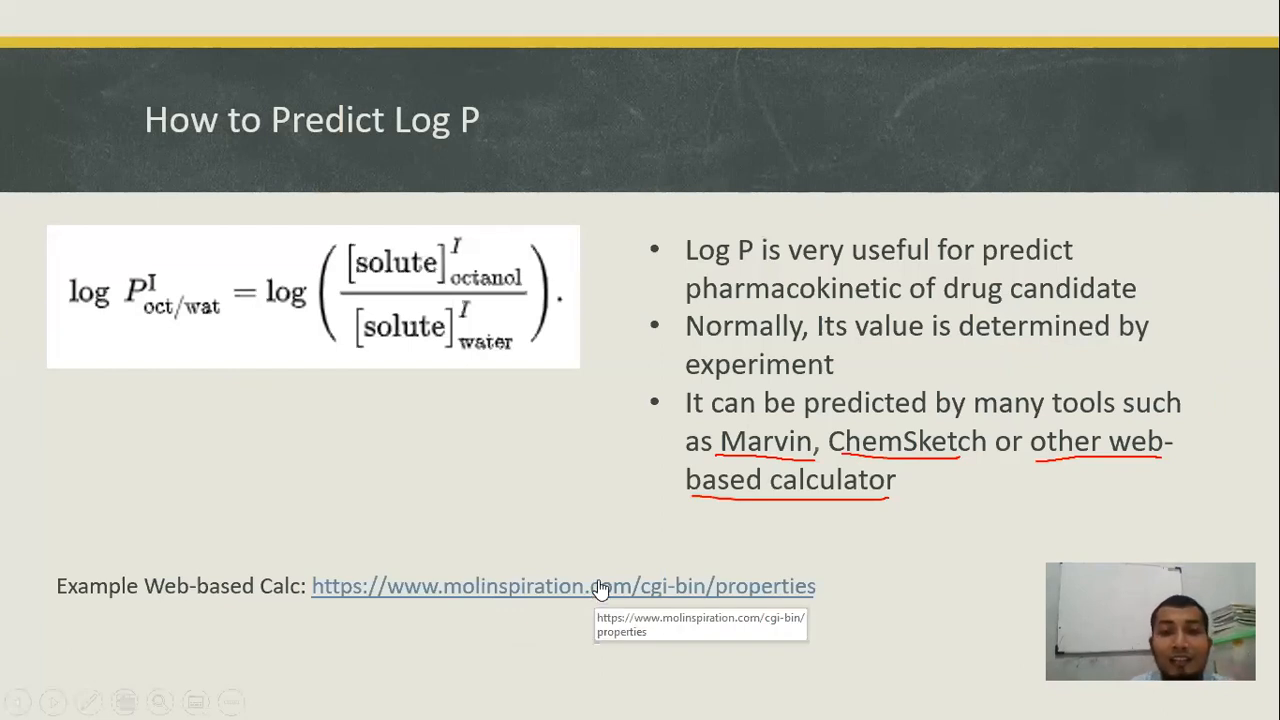
# Switch to Chrome and bring up the Molinspiration molecular properties page.
pyautogui.hotkey('alt', 'Tab')
pyautogui.hotkey('alt', 'Tab')
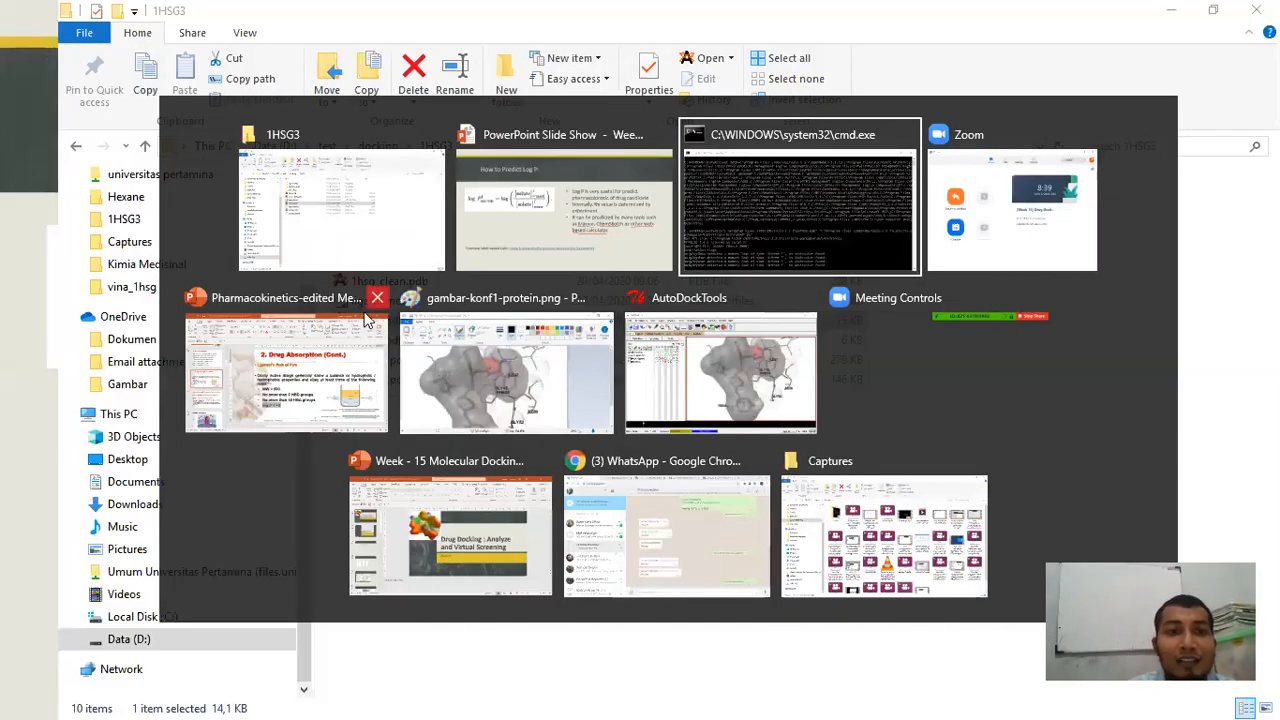
pyautogui.click(617, 522)
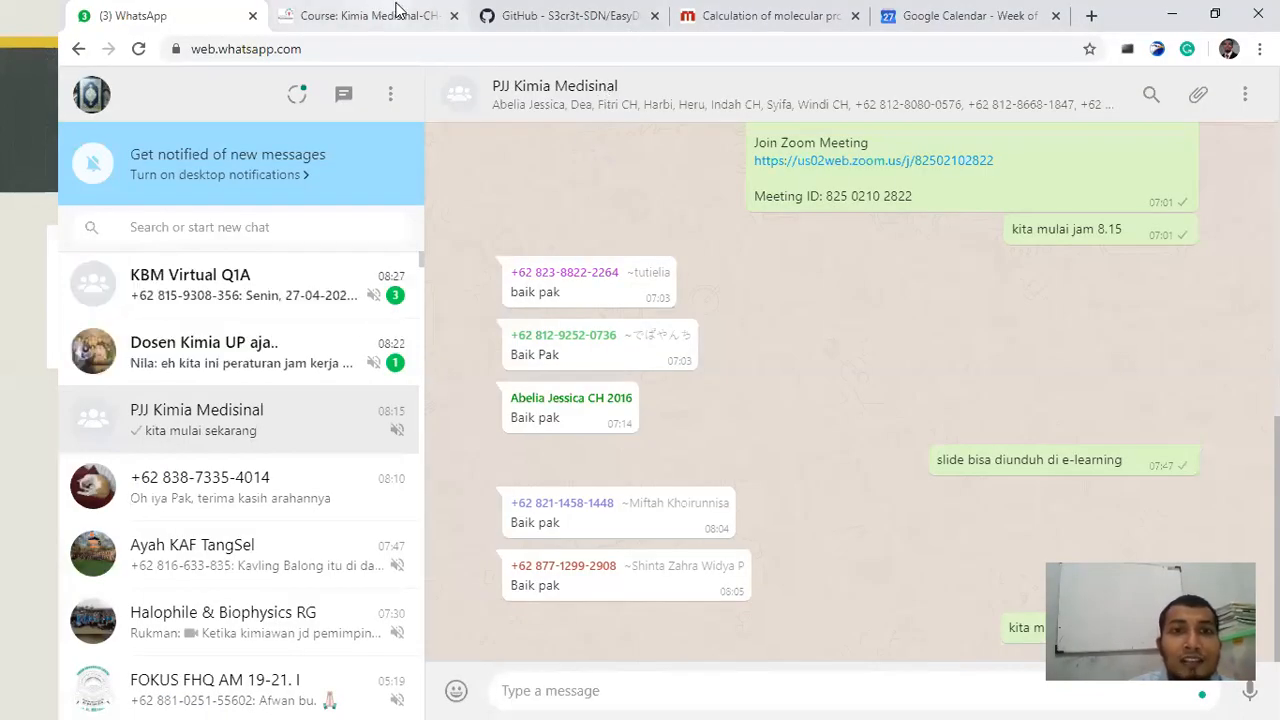
pyautogui.hotkey('ctrl', 'Tab')
pyautogui.hotkey('ctrl', 'Tab')
pyautogui.hotkey('ctrl', 'Tab')
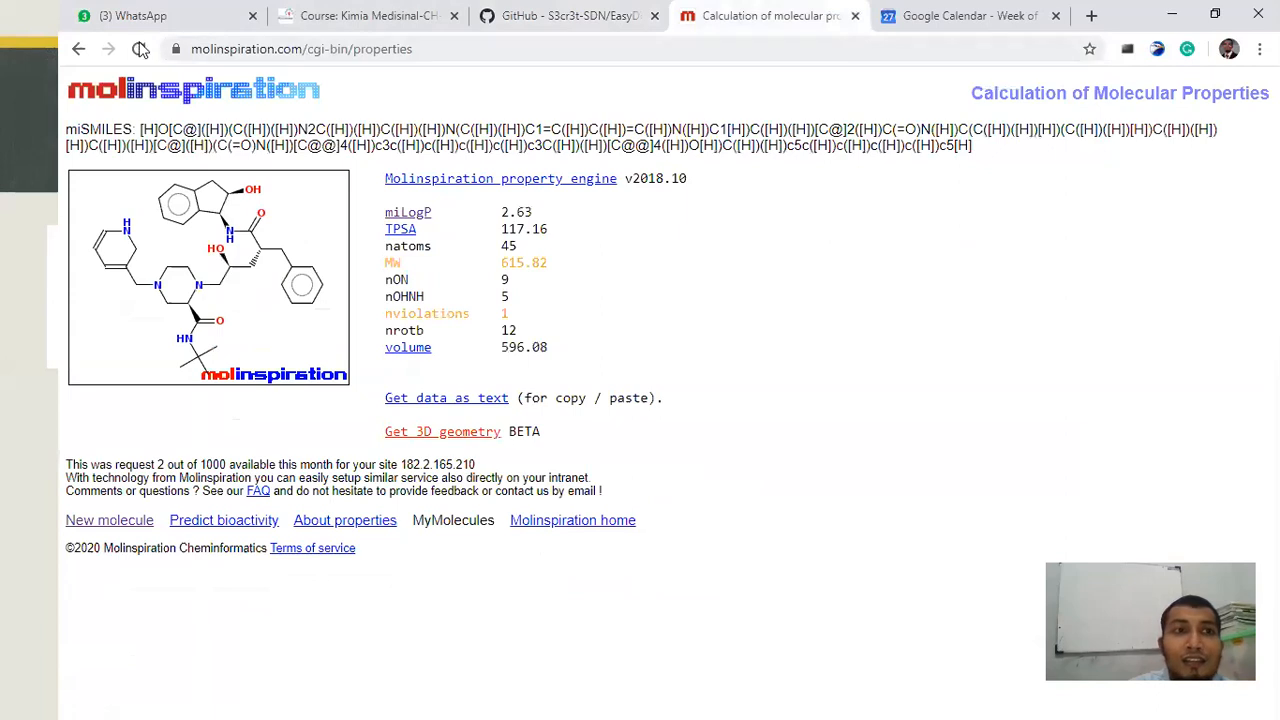
# Return to Molinspiration's blank molecule editor and open its import dialog for pasting MOL or SDF text.
pyautogui.click(80, 49)
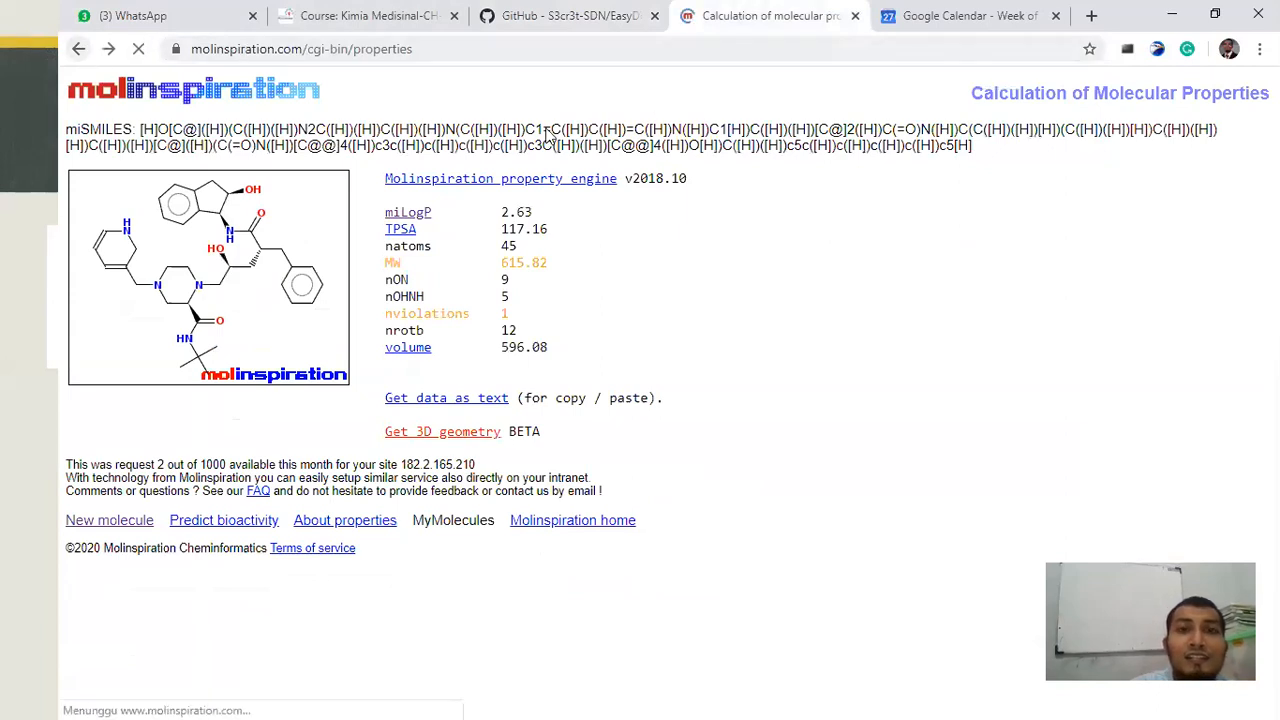
pyautogui.click(378, 205)
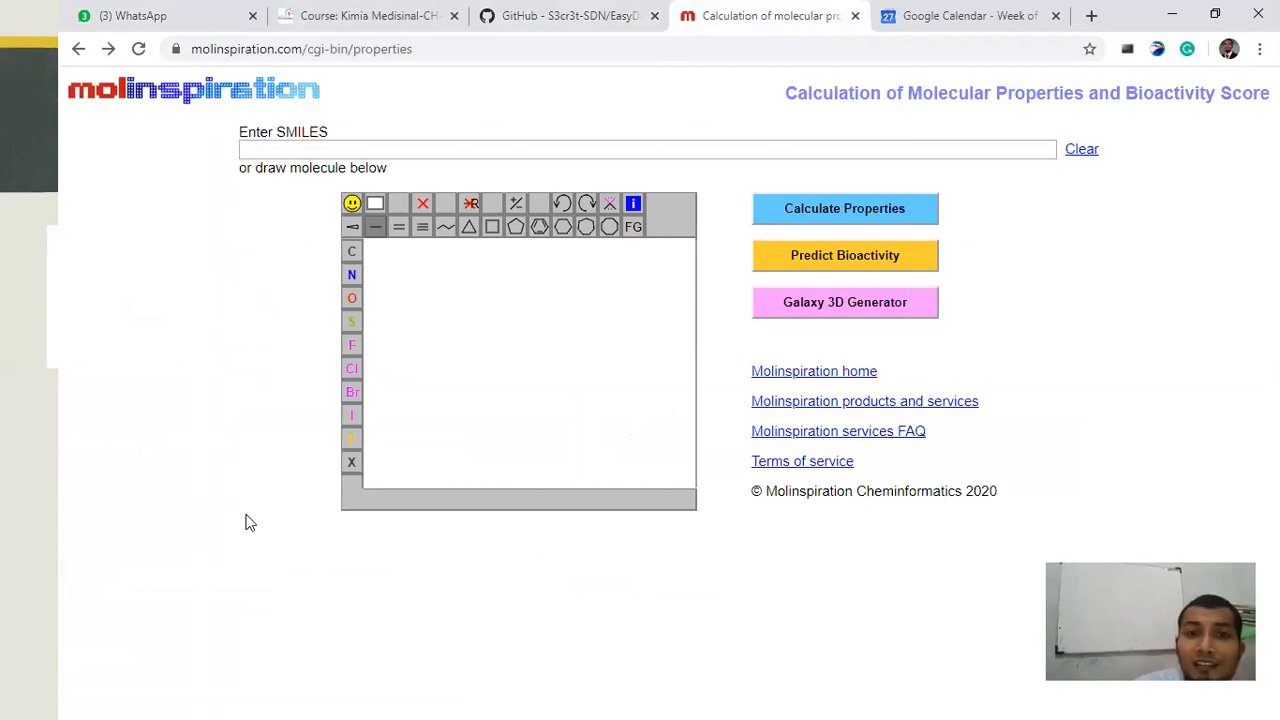
pyautogui.rightClick(485, 323)
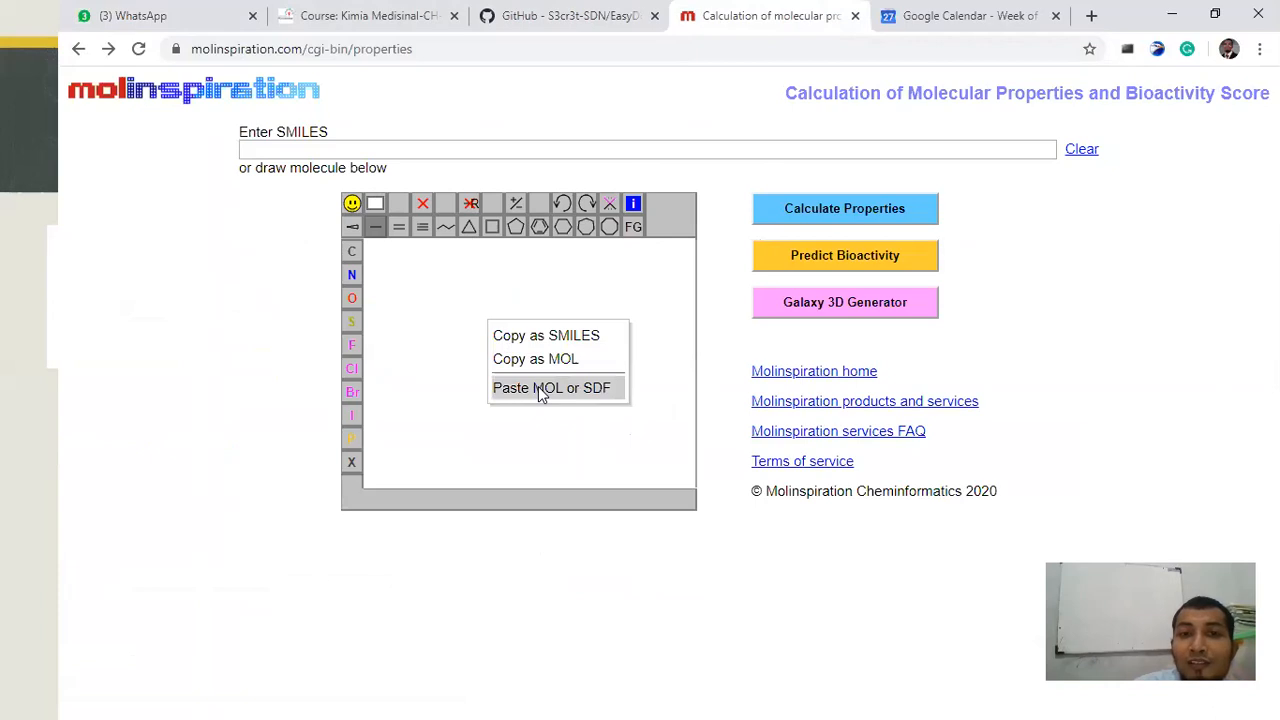
pyautogui.click(538, 389)
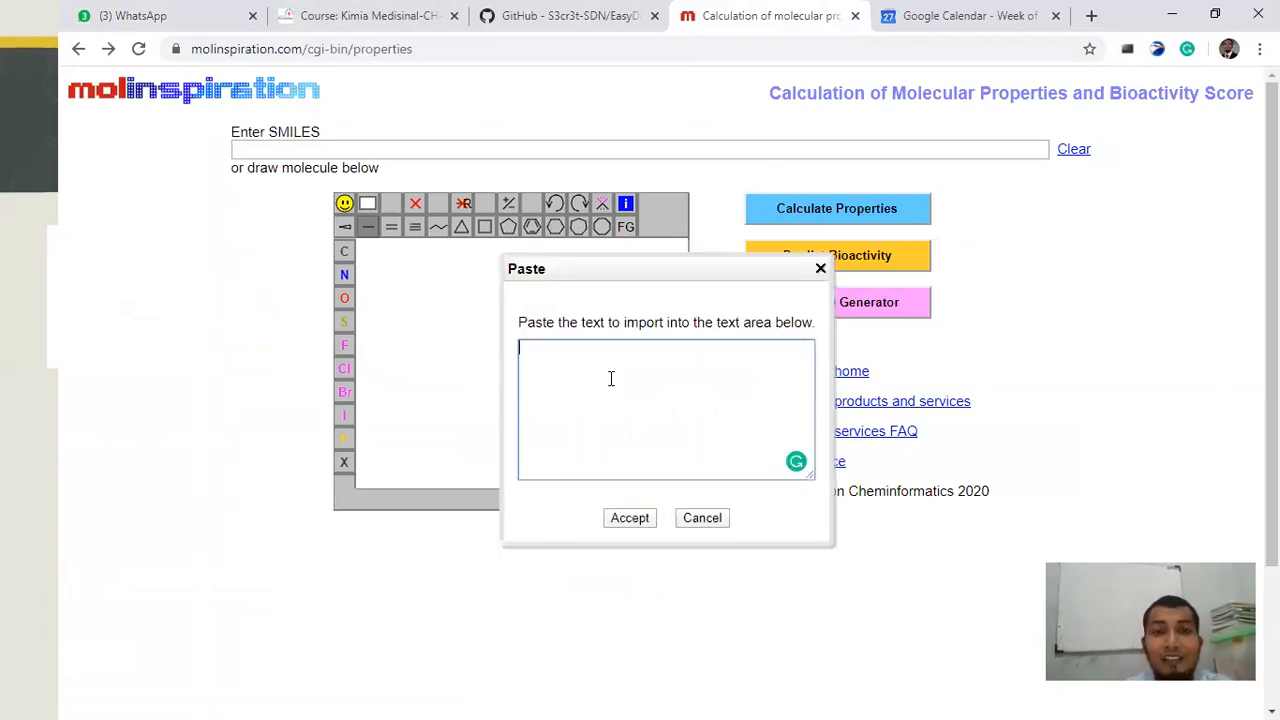
# Switch to File Explorer, open ligand.mol from the 1HSG3 folder in Notepad++, and copy its entire text.
pyautogui.hotkey('alt', 'Tab')
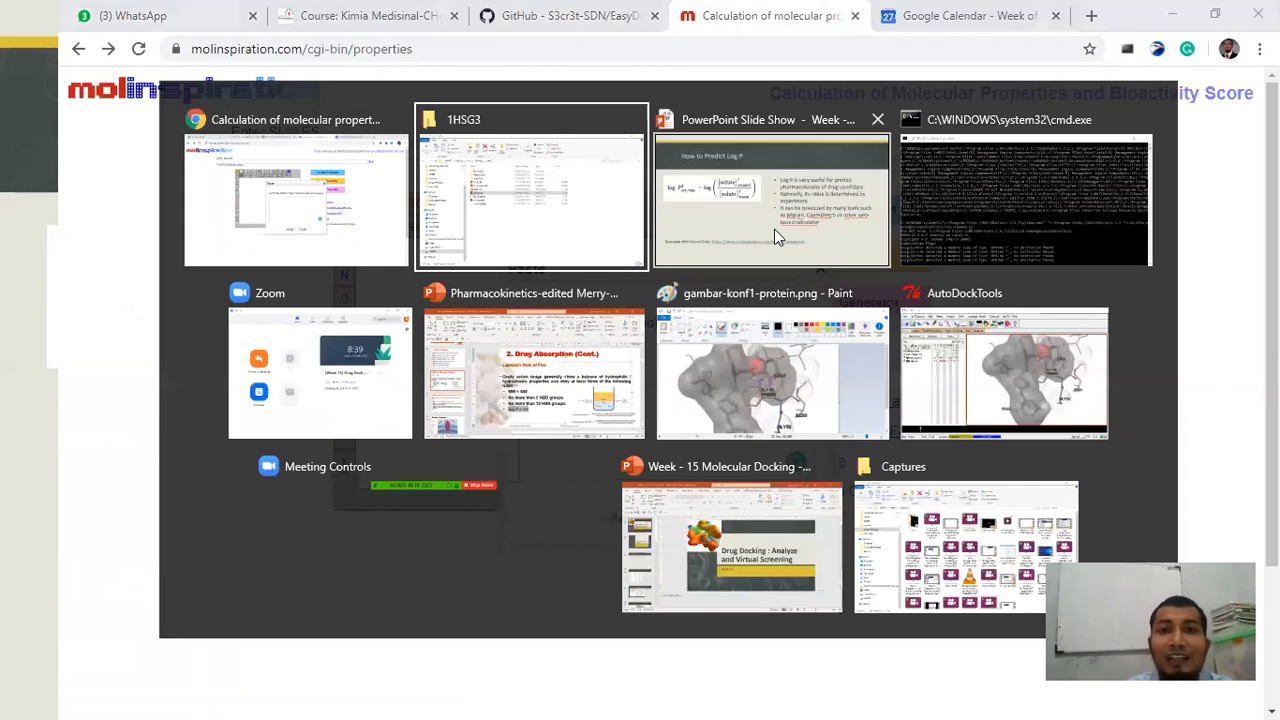
pyautogui.click(497, 214)
pyautogui.click(380, 300)
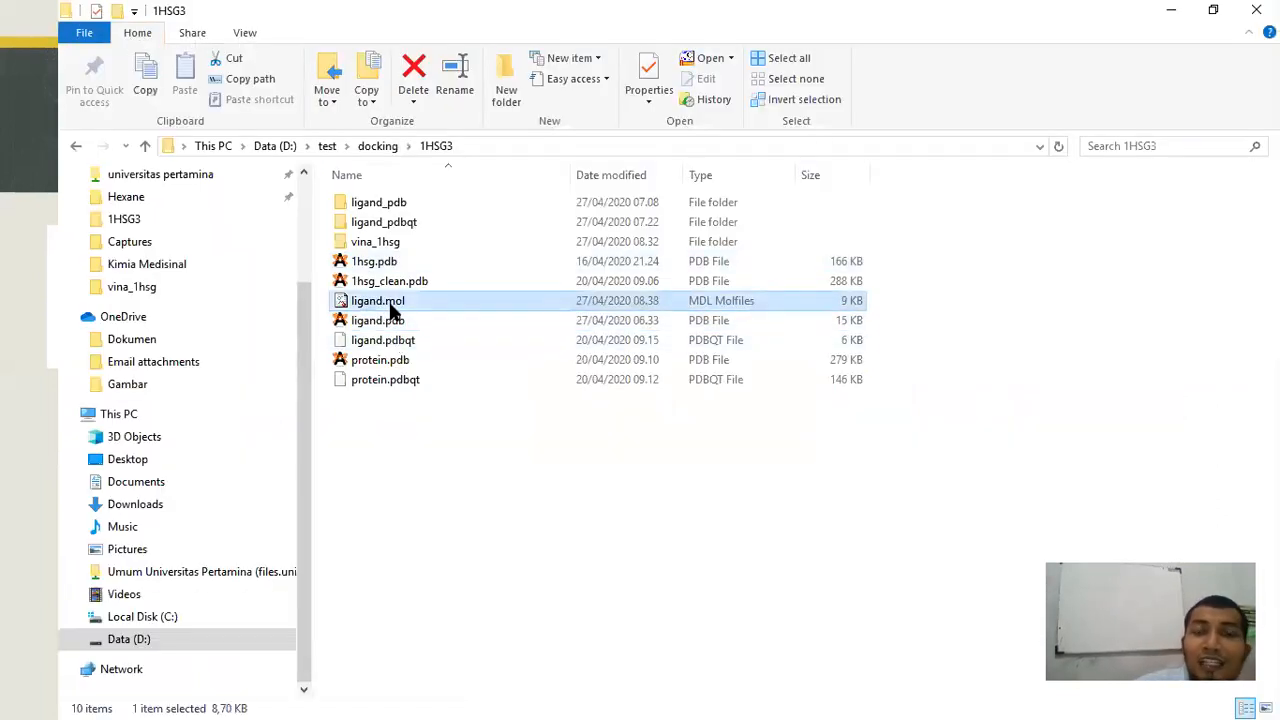
pyautogui.rightClick(390, 300)
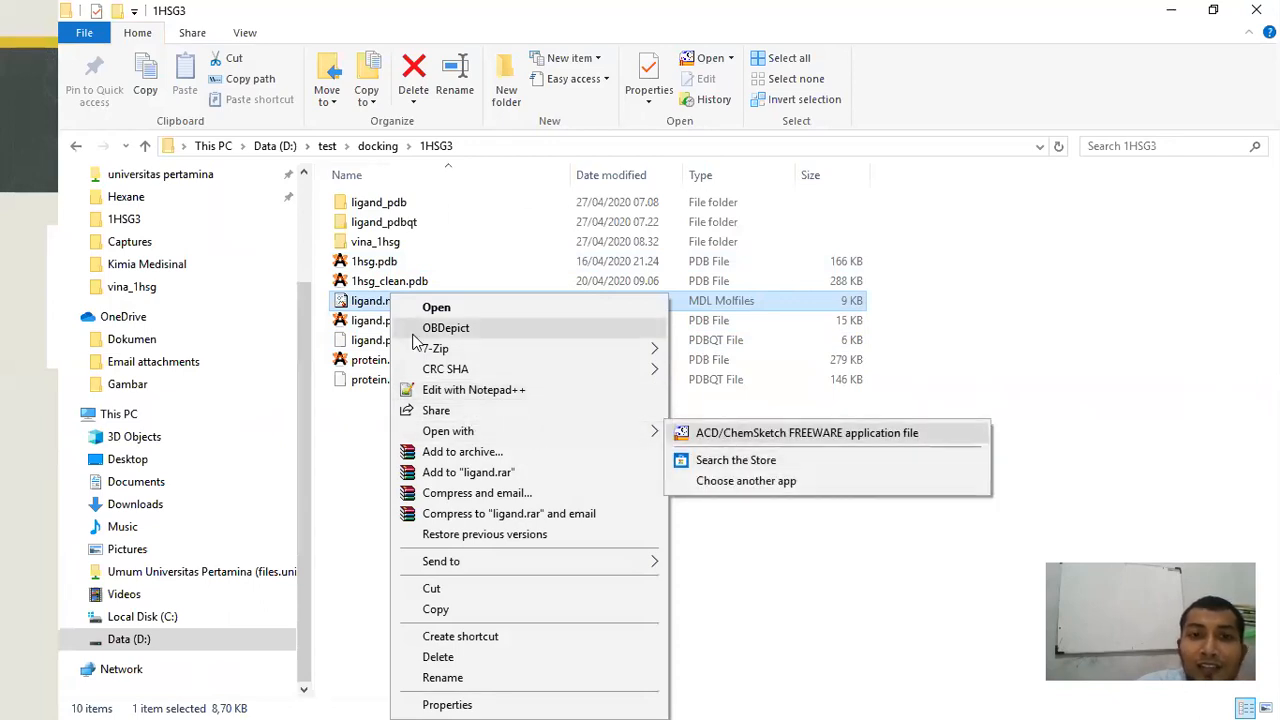
pyautogui.click(440, 393)
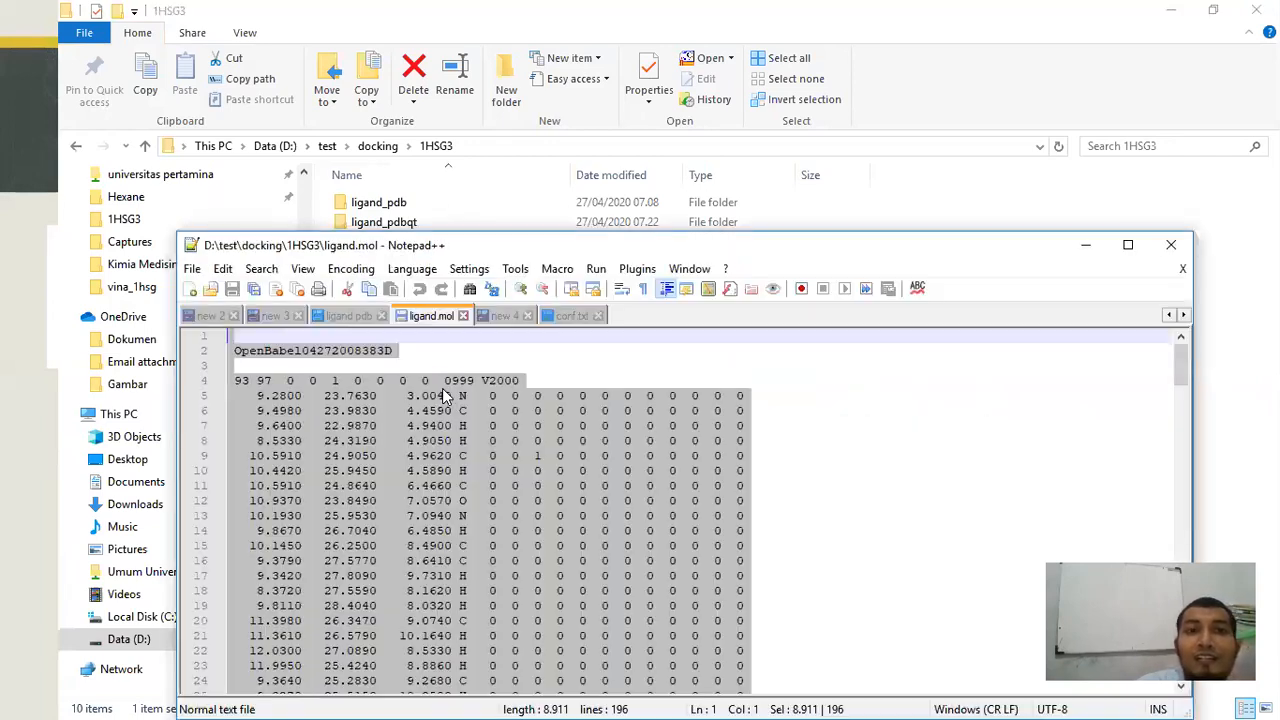
pyautogui.click(422, 433)
pyautogui.hotkey('ctrl', 'a')
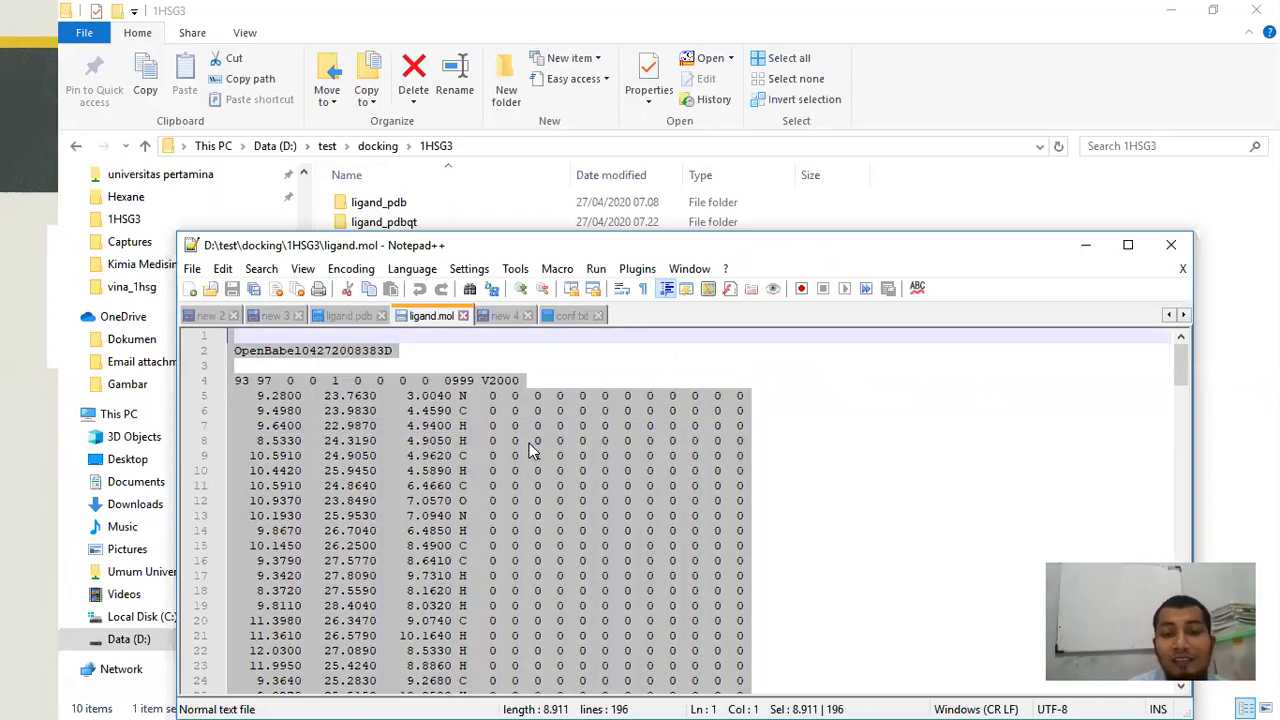
# Return to Molinspiration in Chrome and import the copied ligand.mol text as a structure in the molecule editor.
pyautogui.hotkey('alt', 'Tab')
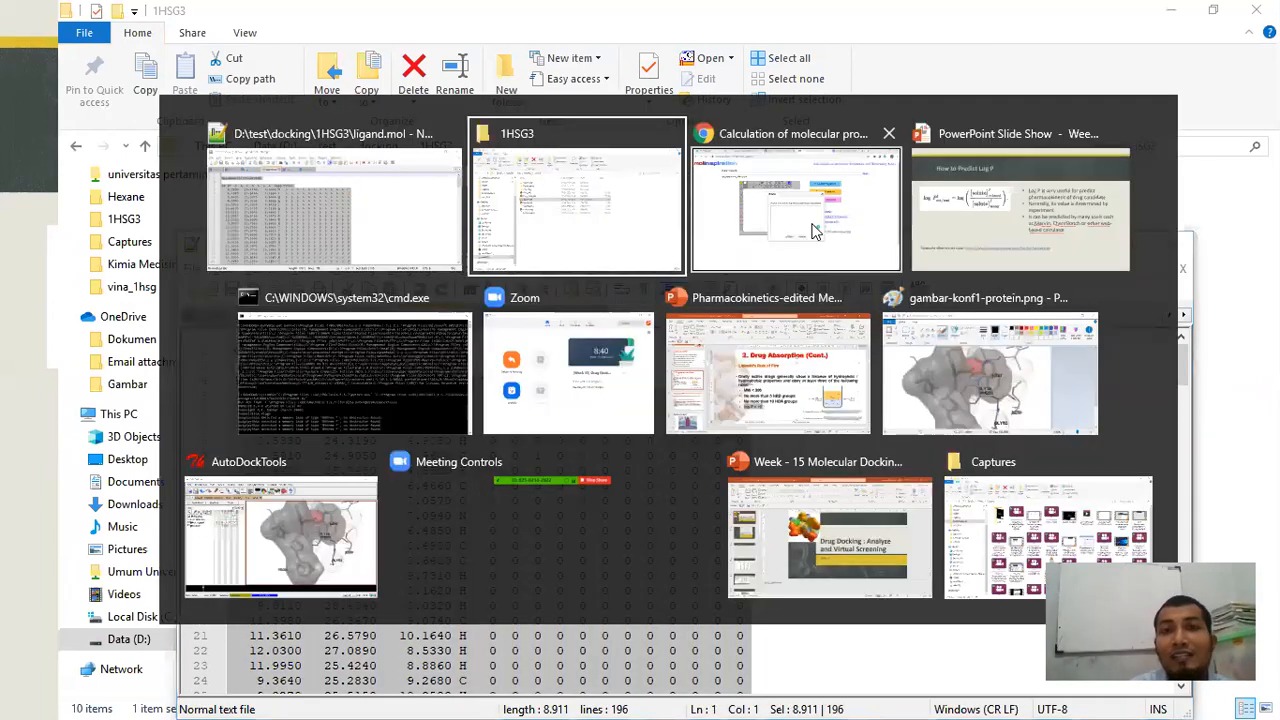
pyautogui.click(813, 231)
pyautogui.click(592, 372)
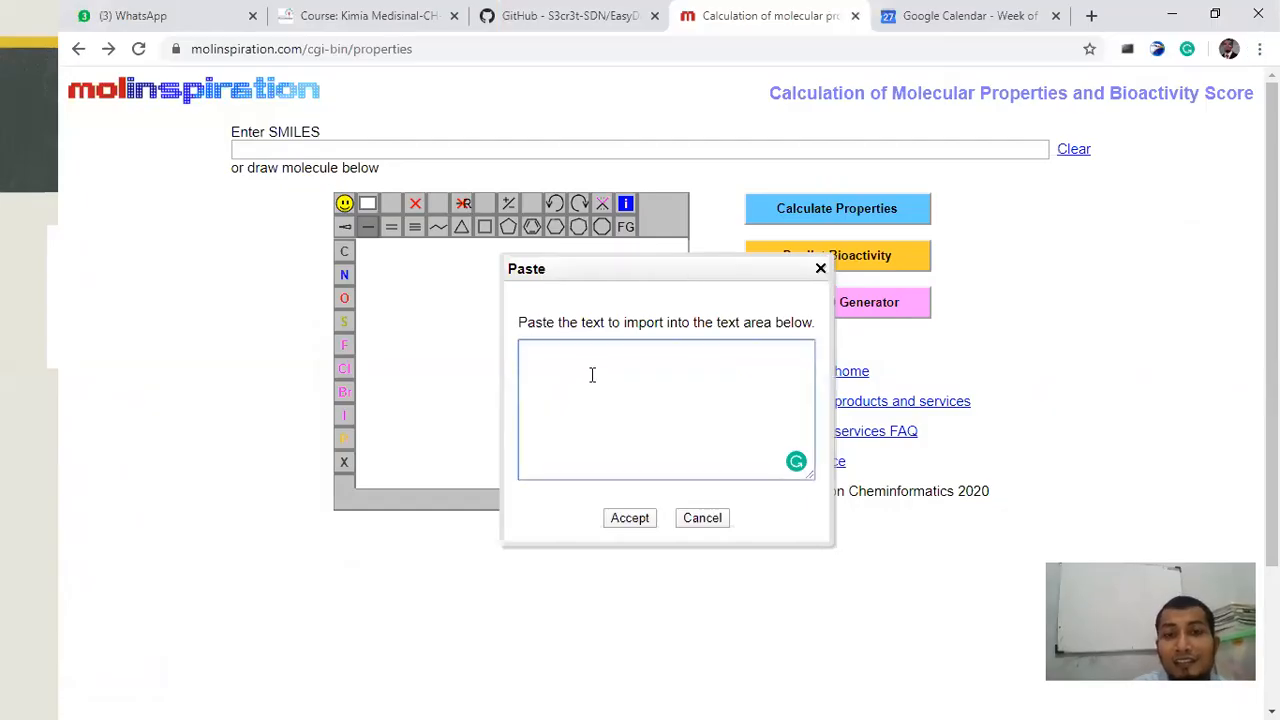
pyautogui.hotkey('ctrl', 'v')
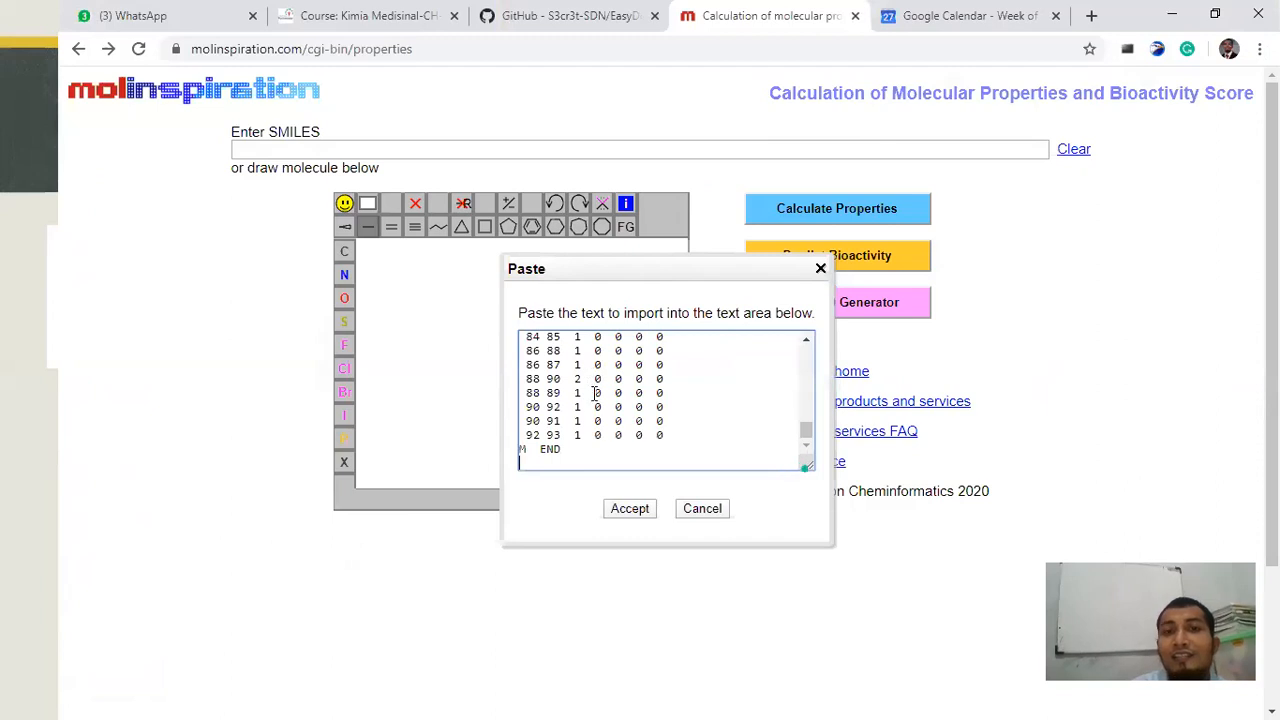
pyautogui.click(629, 509)
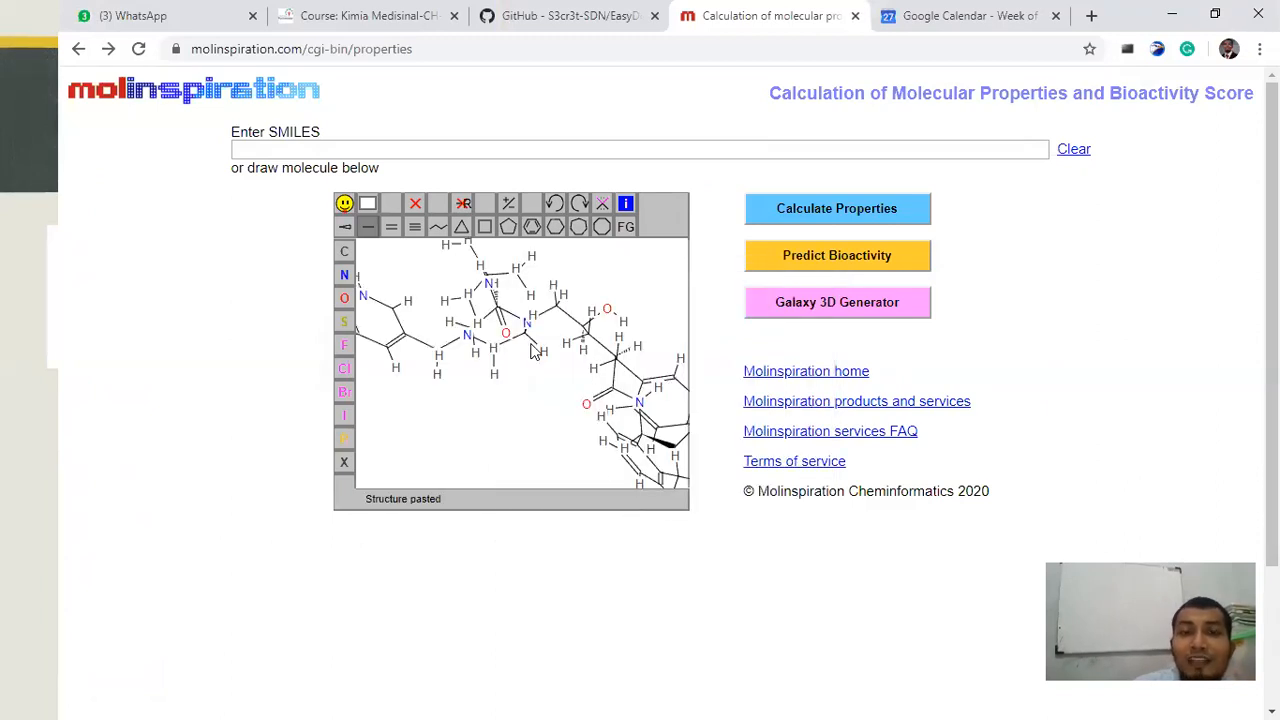
# Calculate the molecular properties of the imported ligand in Molinspiration.
pyautogui.rightClick(843, 211)
pyautogui.click(913, 212)
pyautogui.click(859, 214)
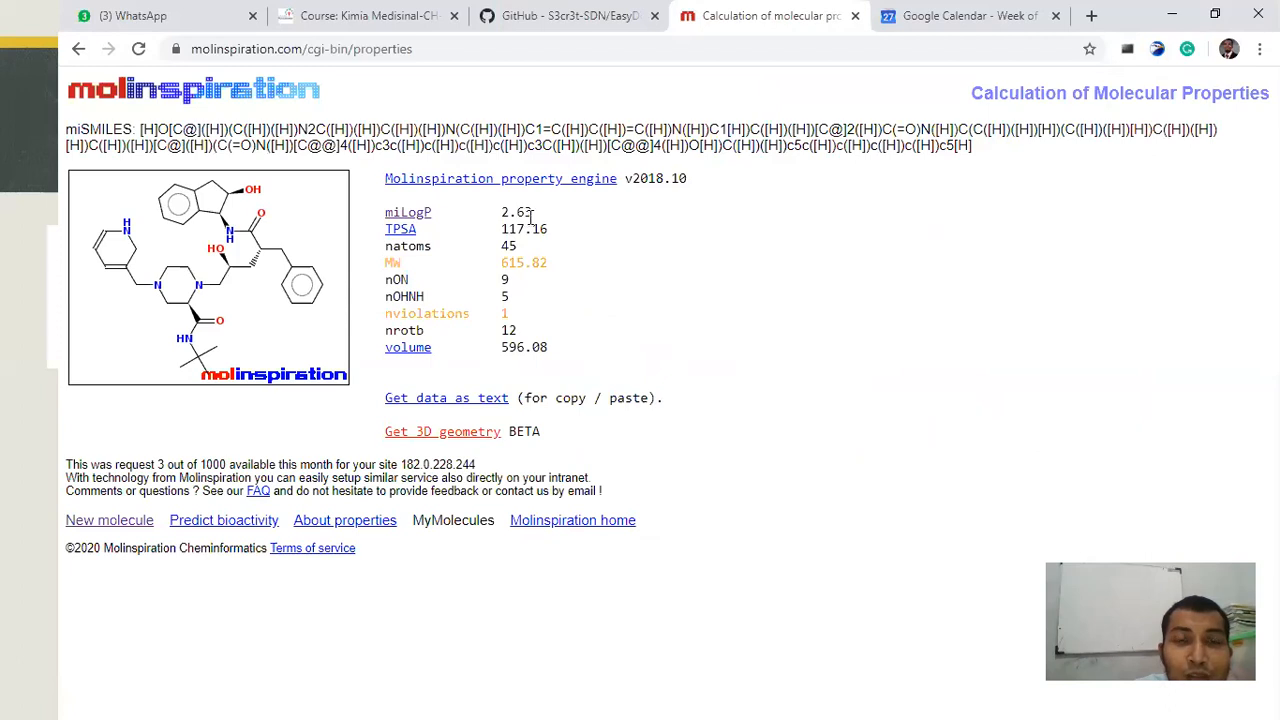
# Examine the ligand's miLogP and molecular weight (MW) in the calculated properties.
pyautogui.moveTo(534, 213); pyautogui.dragTo(519, 213)
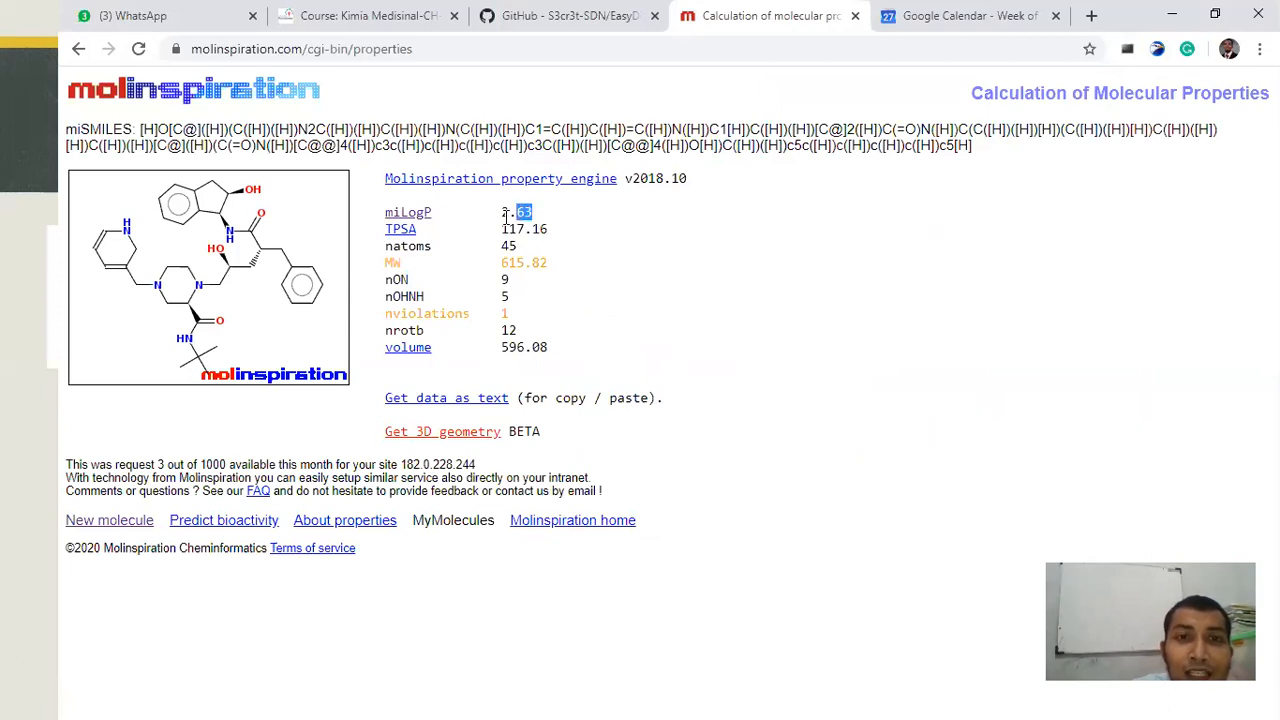
pyautogui.doubleClick(517, 211)
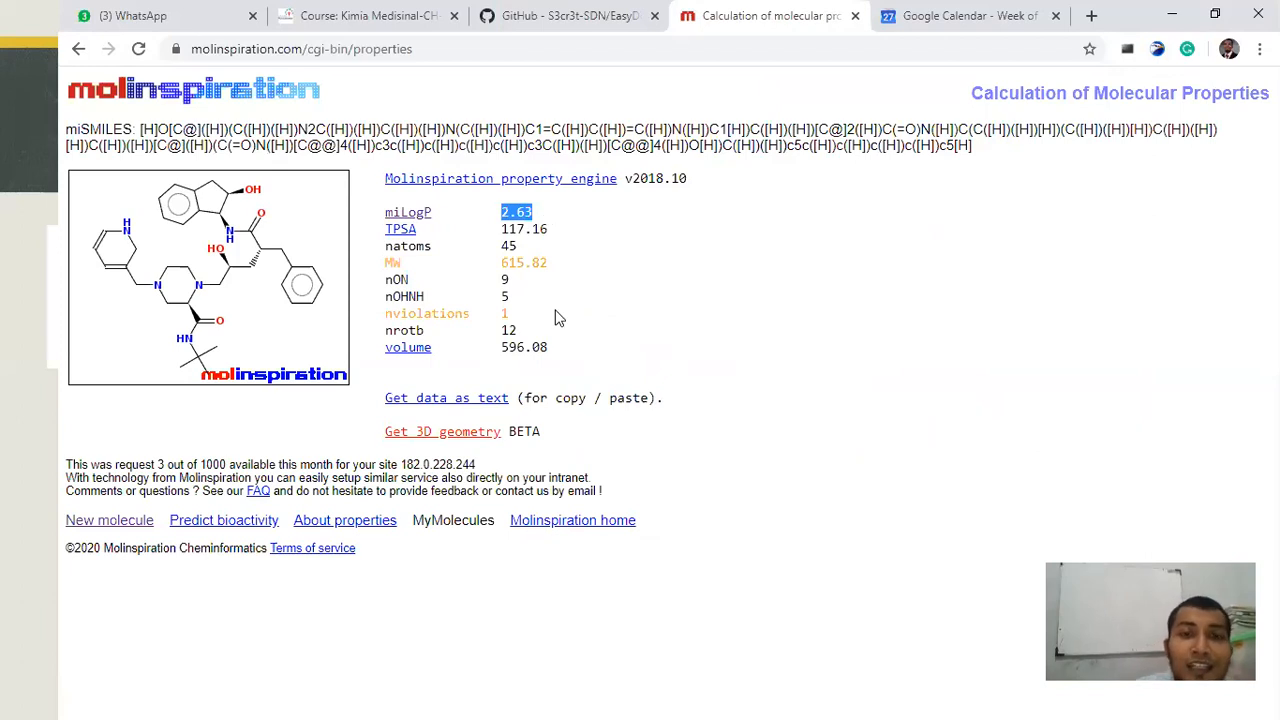
pyautogui.moveTo(550, 267); pyautogui.dragTo(491, 267)
pyautogui.click(687, 292)
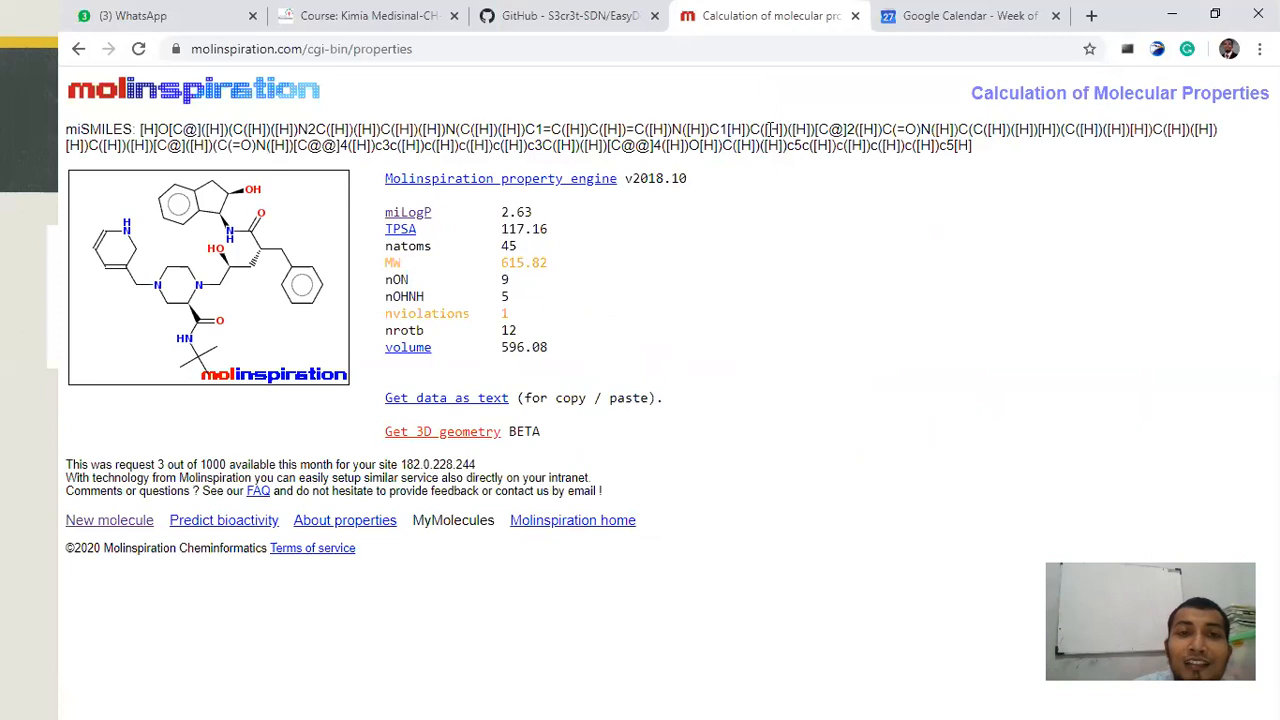
pyautogui.doubleClick(540, 263)
pyautogui.click(650, 310)
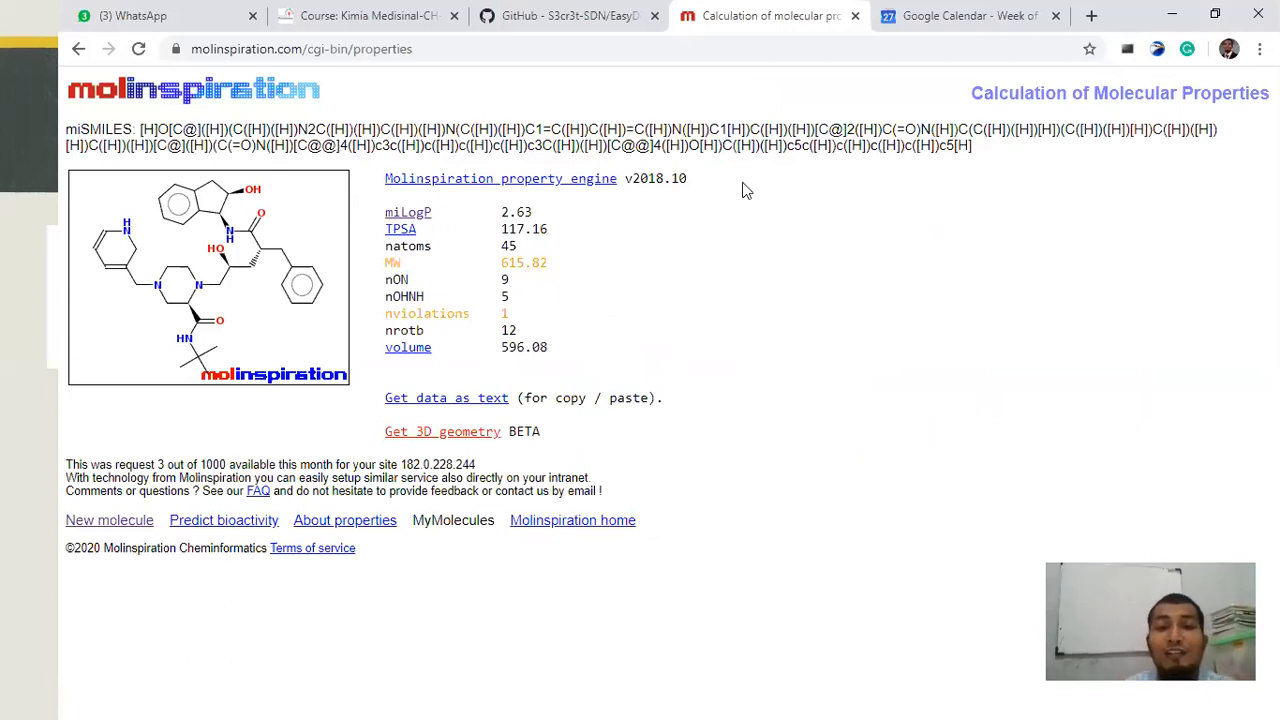
# Switch to the Pharmacokinetics presentation in PowerPoint and review the Lipinski's Rule of Five criteria for molecular weight, HBD, HBA and log P.
pyautogui.hotkey('alt', 'Tab')
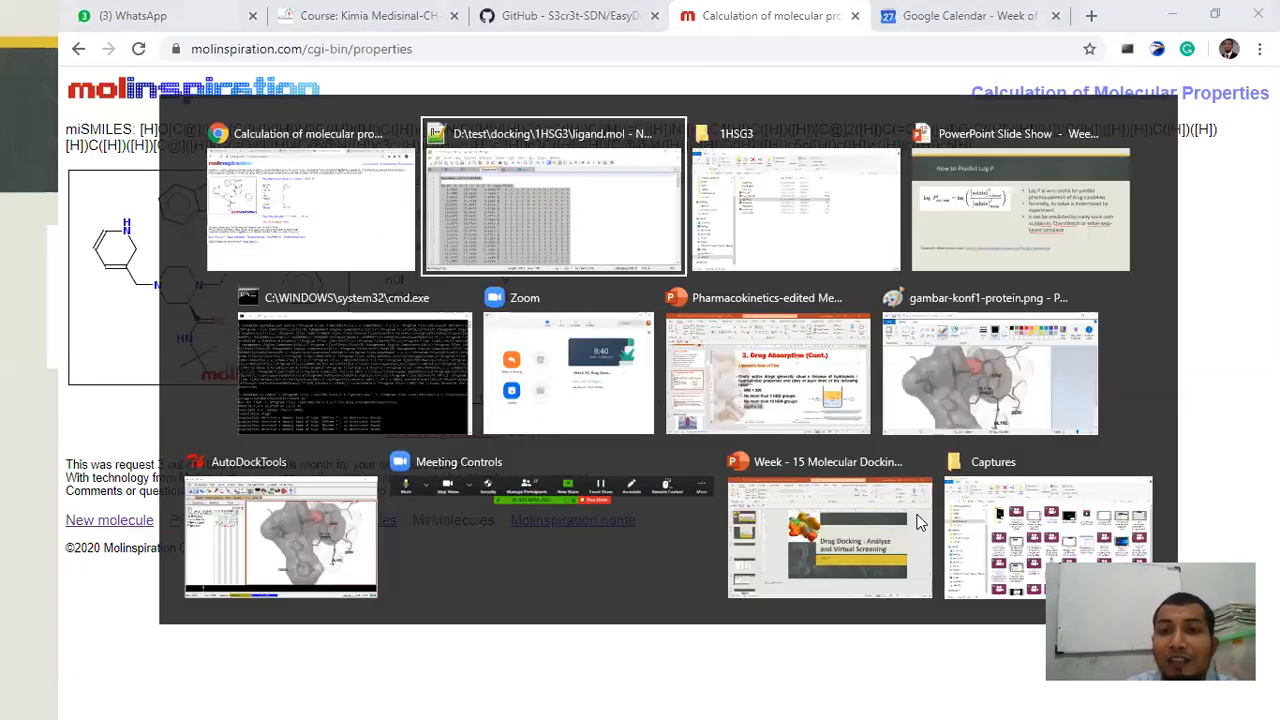
pyautogui.click(789, 380)
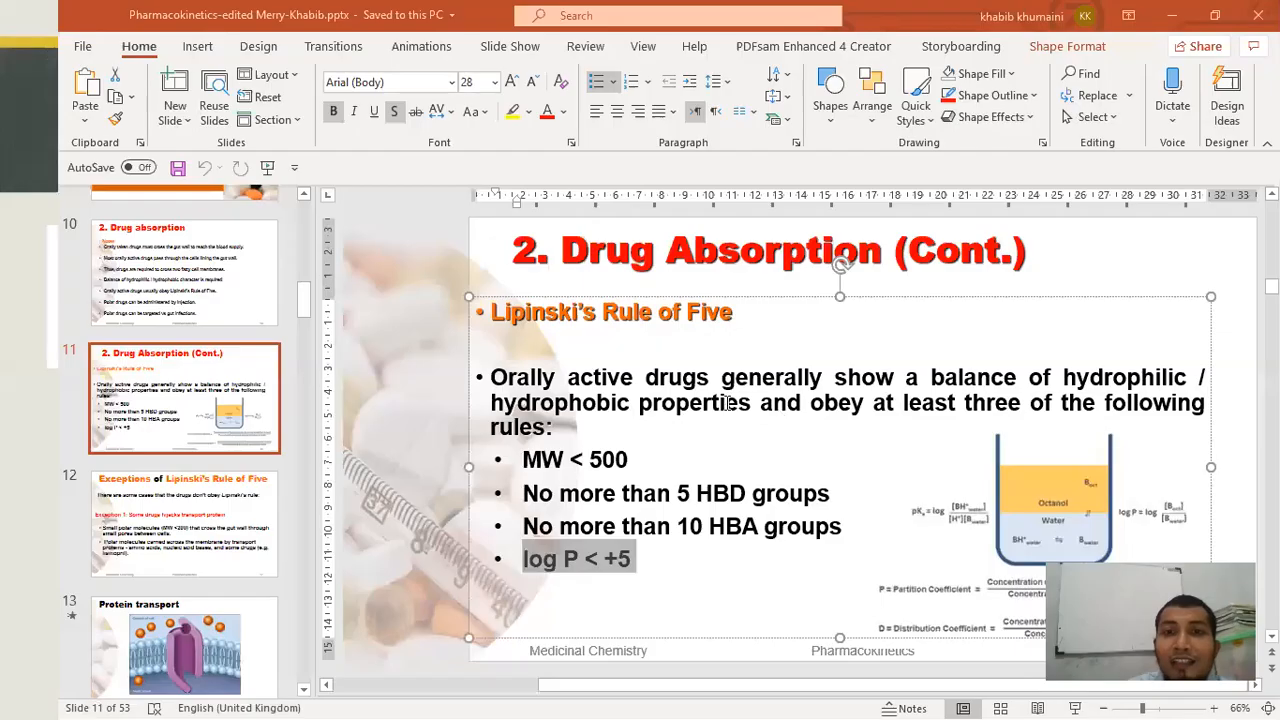
pyautogui.click(1008, 405)
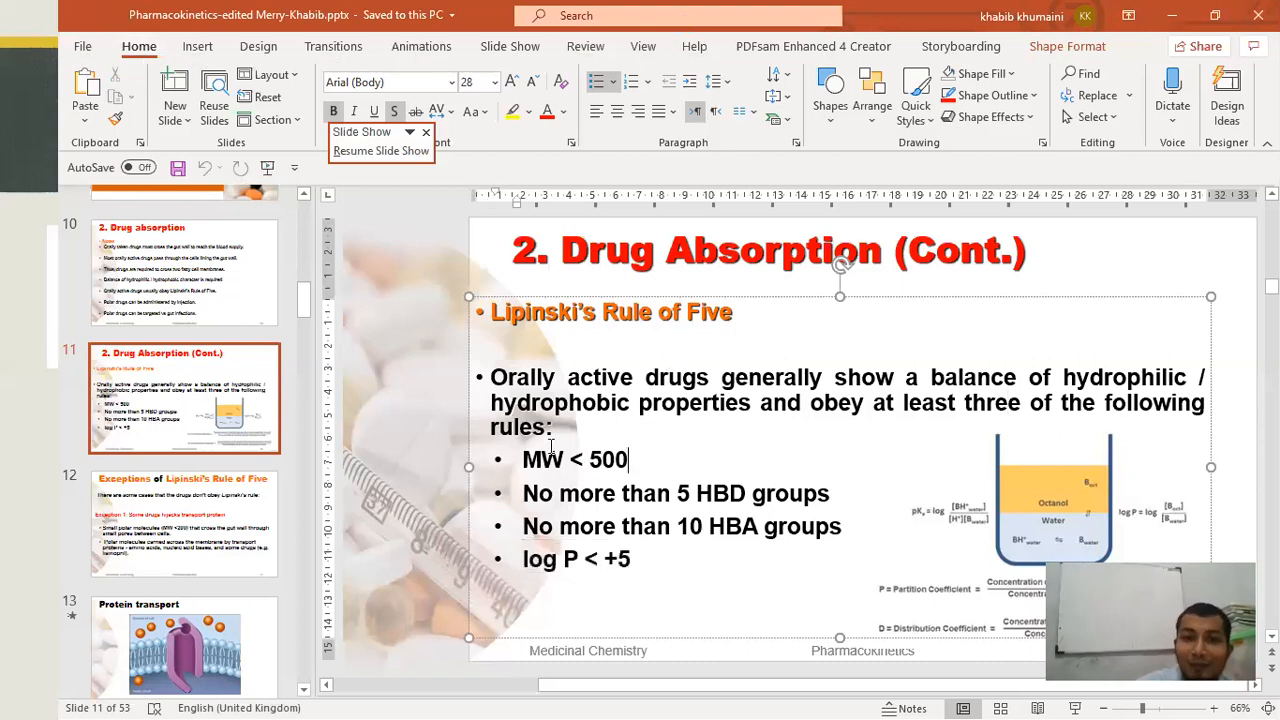
pyautogui.tripleClick(636, 458)
pyautogui.moveTo(842, 499); pyautogui.dragTo(572, 493)
pyautogui.click(685, 554)
pyautogui.click(662, 498)
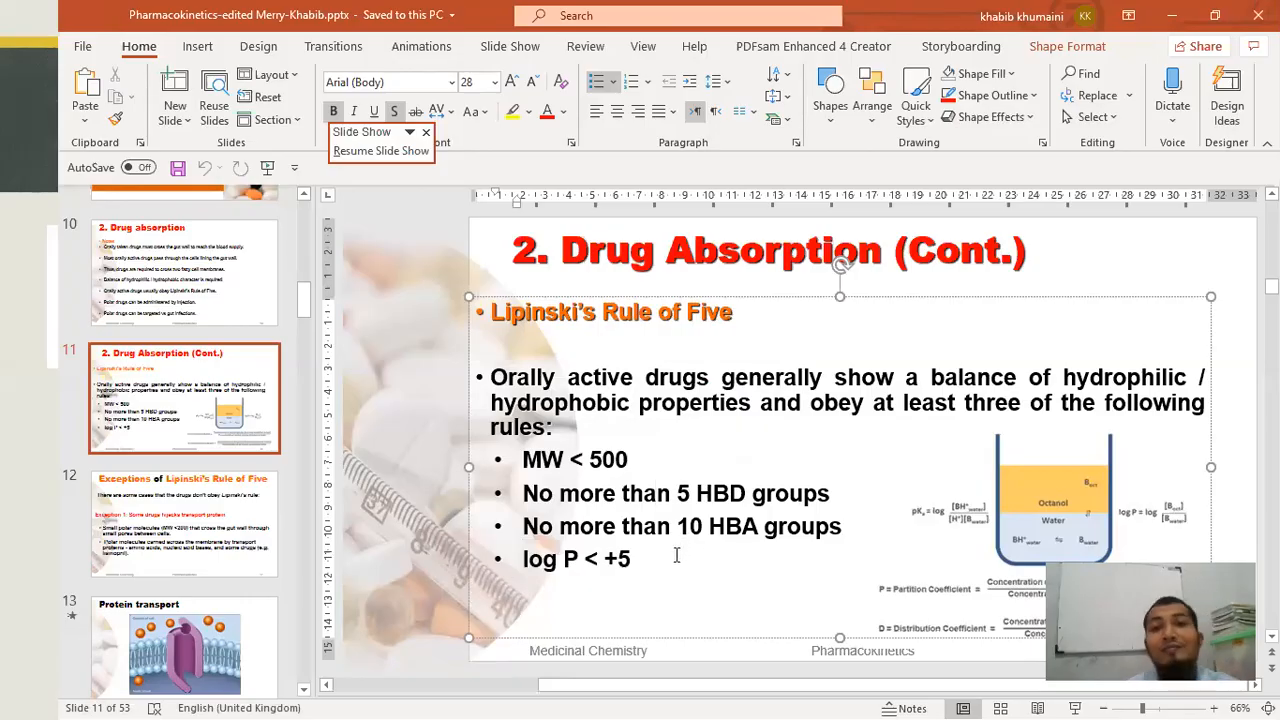
# Check the Molinspiration results again and return to the Lipinski's Rule of Five slide in PowerPoint to compare them.
pyautogui.hotkey('alt', 'Tab')
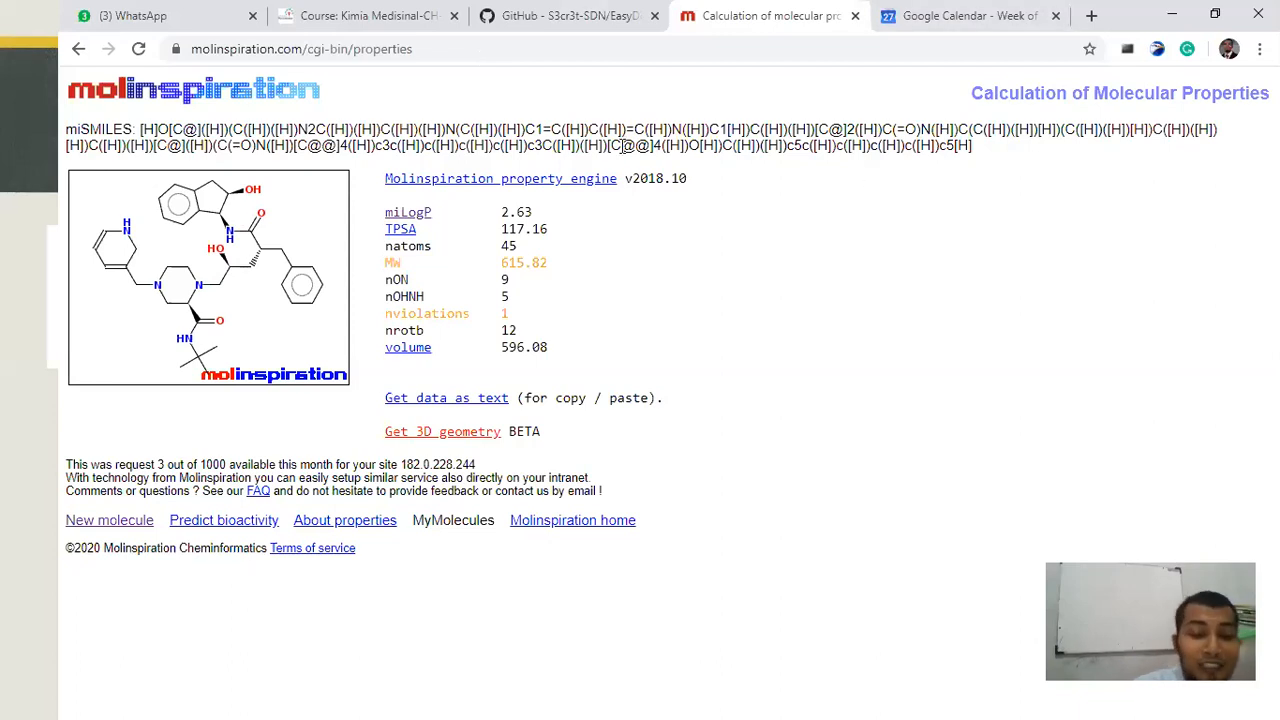
pyautogui.hotkey('alt', 'Tab')
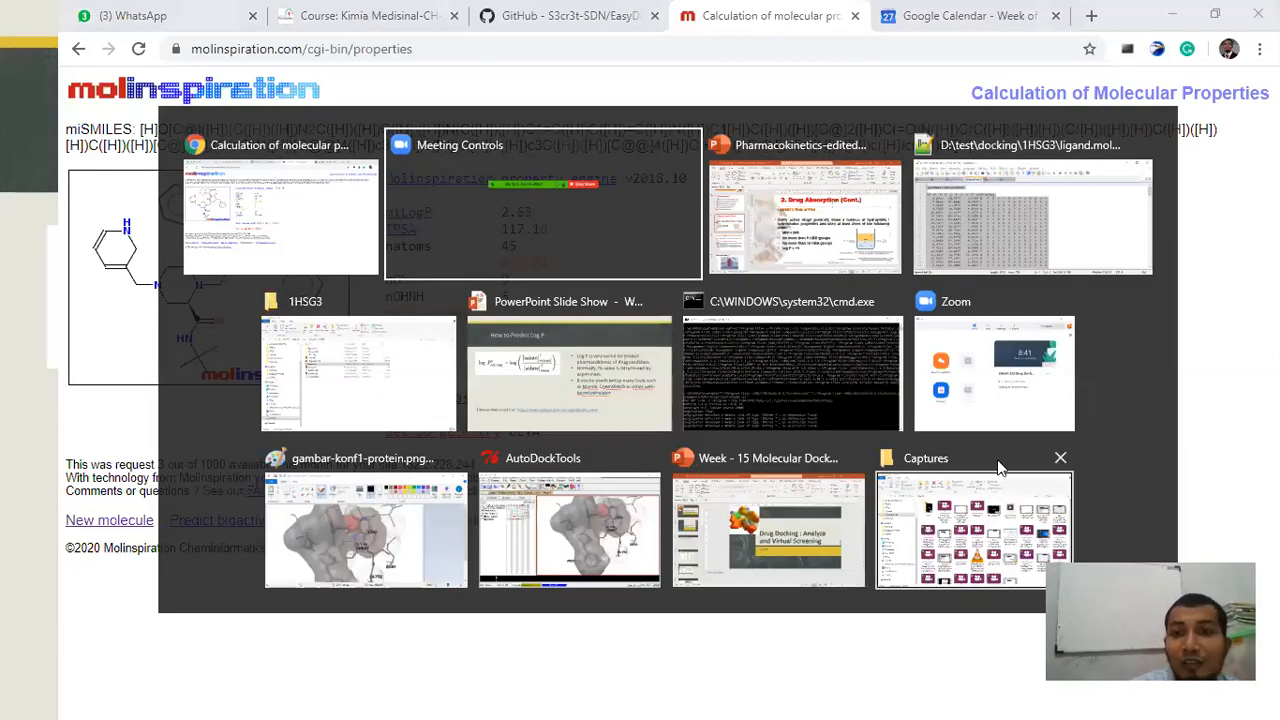
pyautogui.click(818, 220)
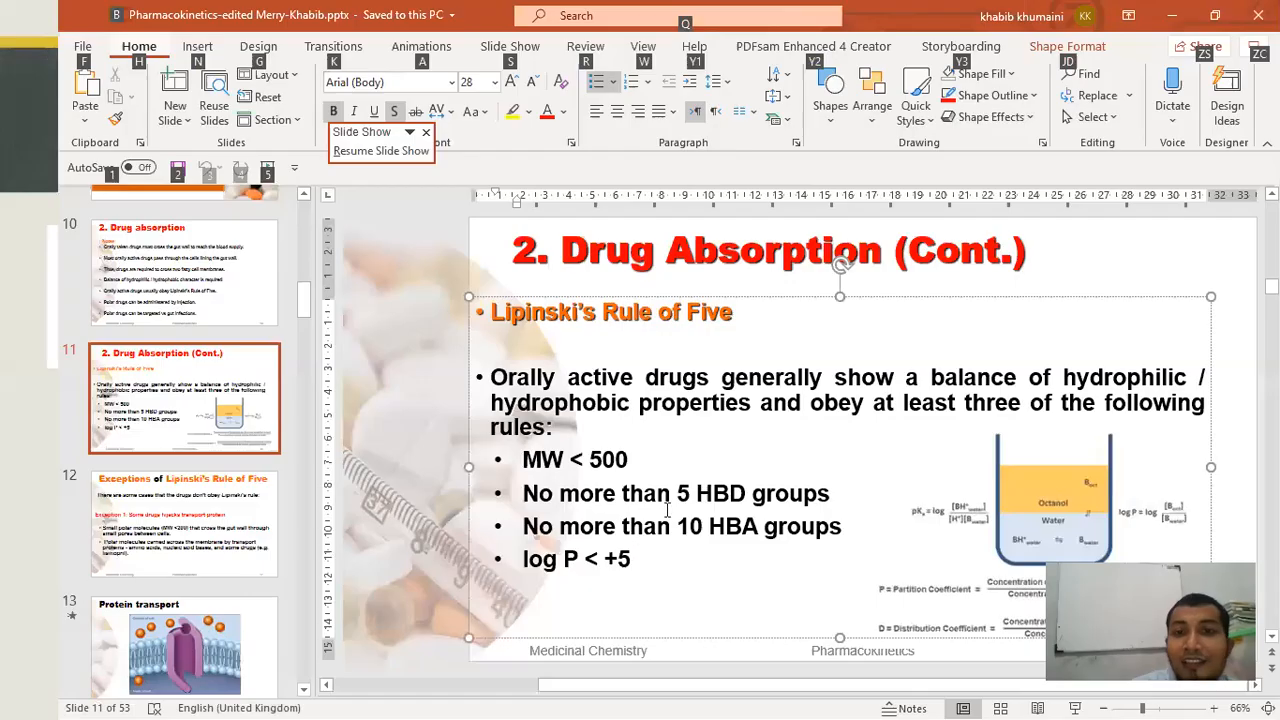
# Compare the ligand's hydrogen-bond donor and acceptor counts in Molinspiration with the HBD and HBA limits on the PowerPoint slide.
pyautogui.hotkey('alt', 'Tab')
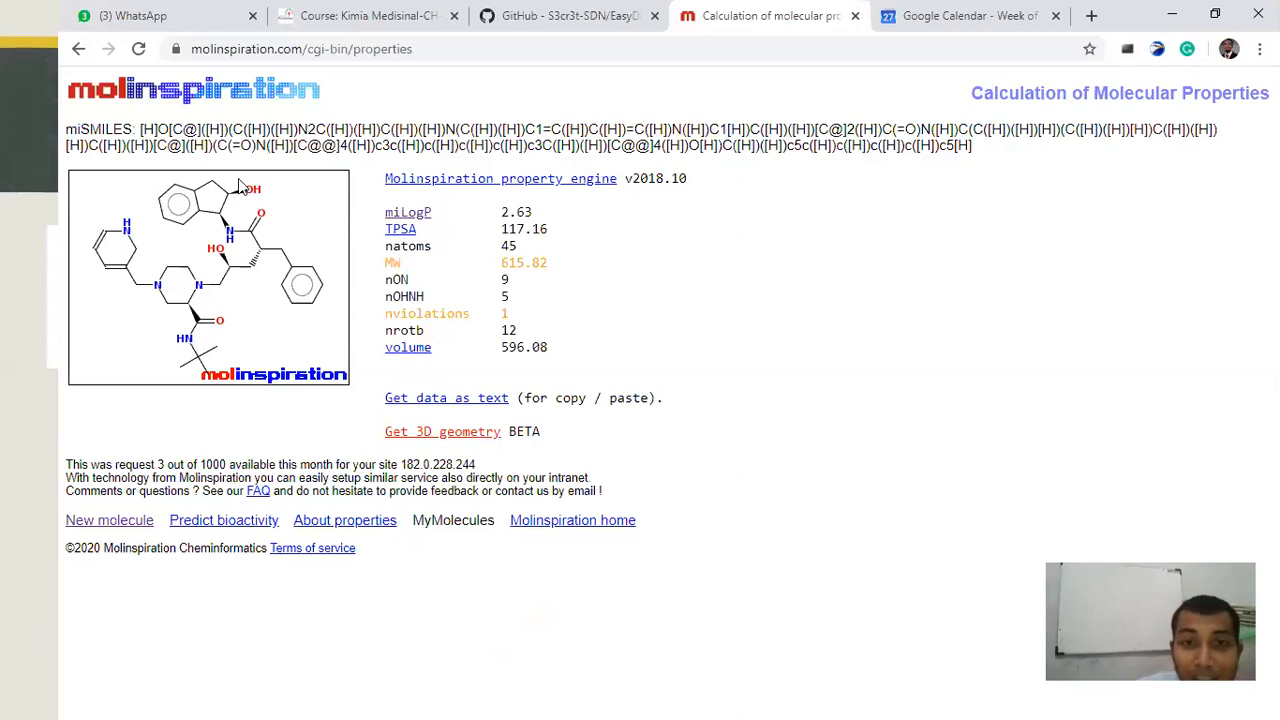
pyautogui.hotkey('alt', 'Tab')
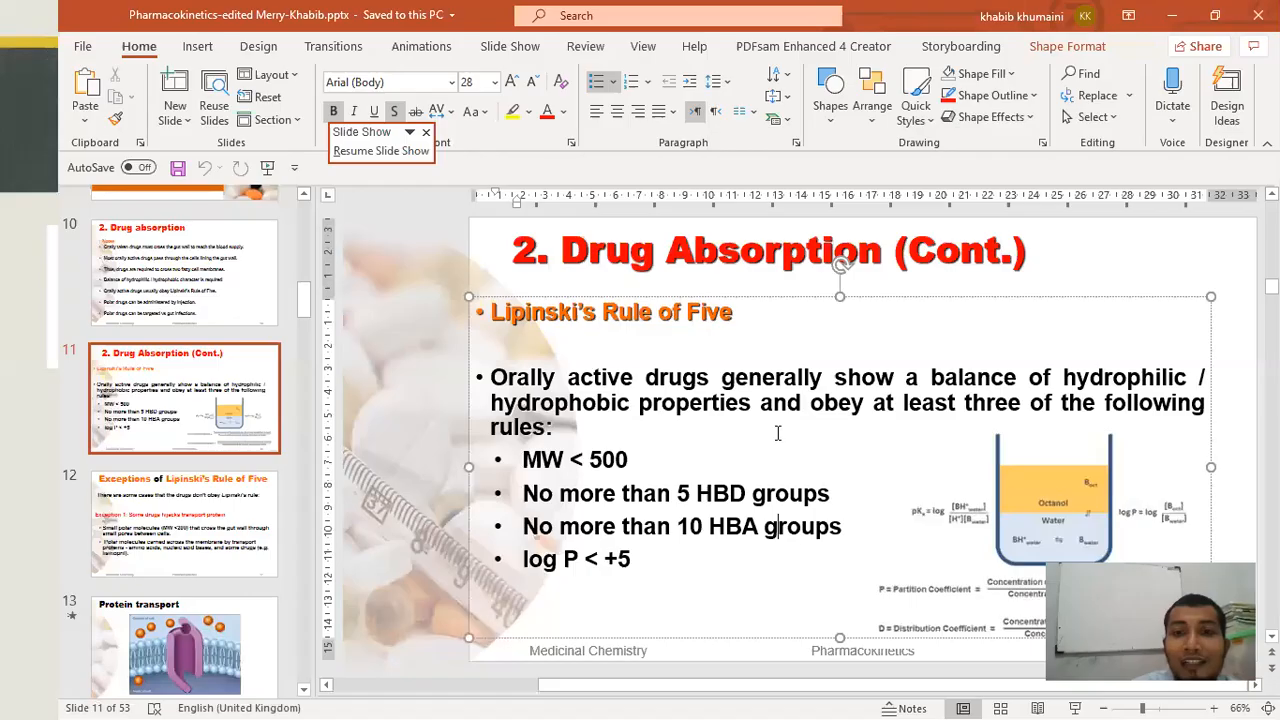
pyautogui.hotkey('alt', 'Tab')
pyautogui.hotkey('alt', 'Tab')
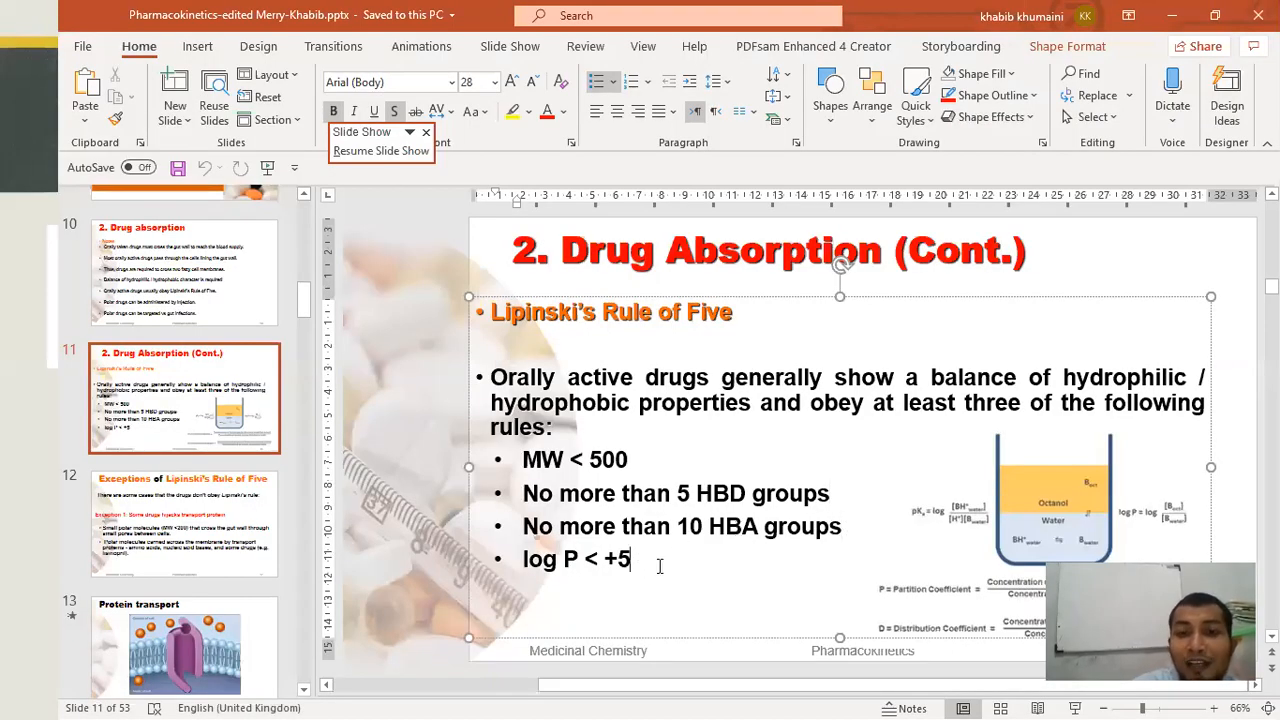
# Switch to the Molinspiration results in the browser and examine the miLogP value against the log P < +5 rule.
pyautogui.hotkey('alt', 'Tab')
pyautogui.moveTo(494, 212)
pyautogui.mouseDown()
pyautogui.moveTo(573, 217)
pyautogui.moveTo(508, 211)
pyautogui.mouseUp()
pyautogui.click(576, 222)
pyautogui.click(584, 208)
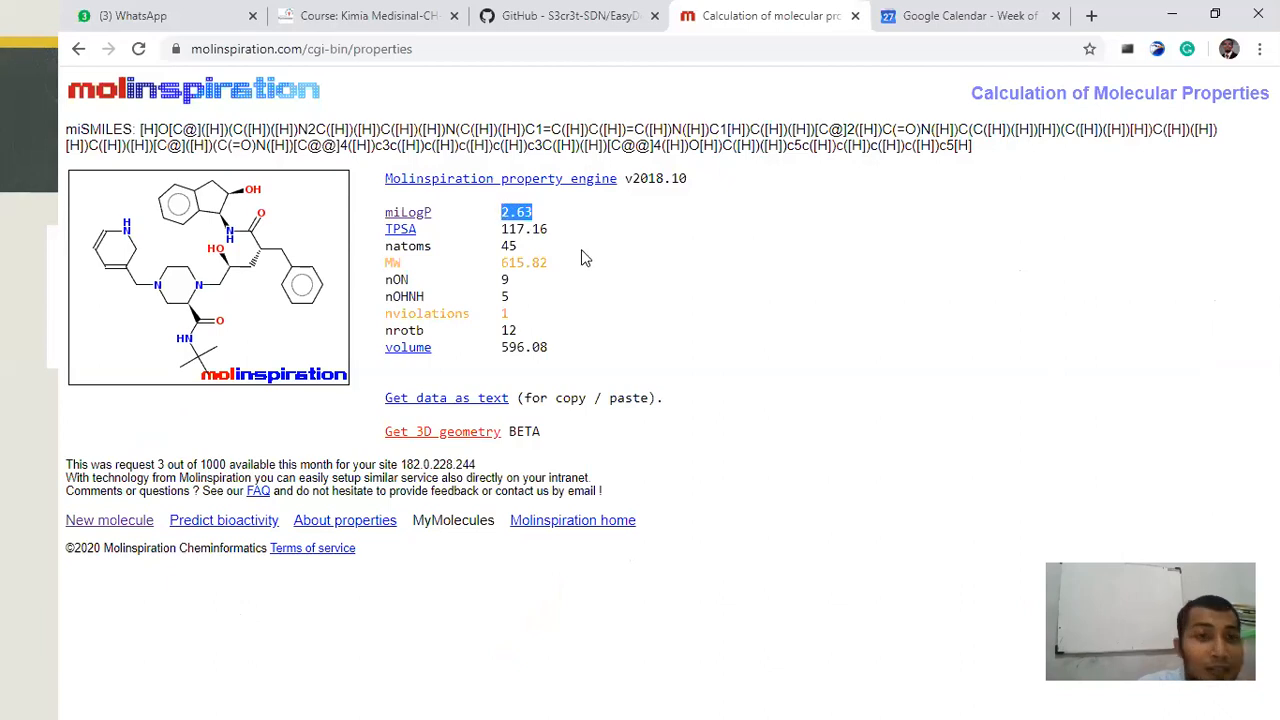
pyautogui.moveTo(536, 212); pyautogui.dragTo(504, 210)
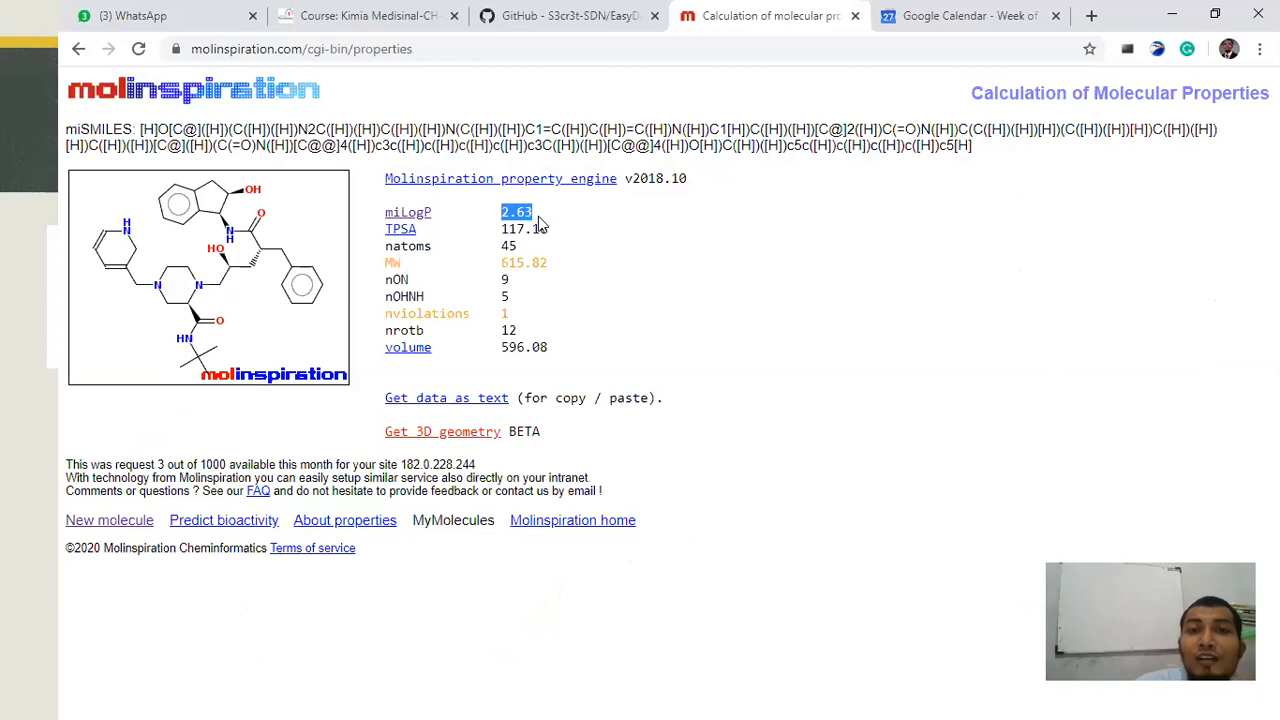
pyautogui.click(541, 220)
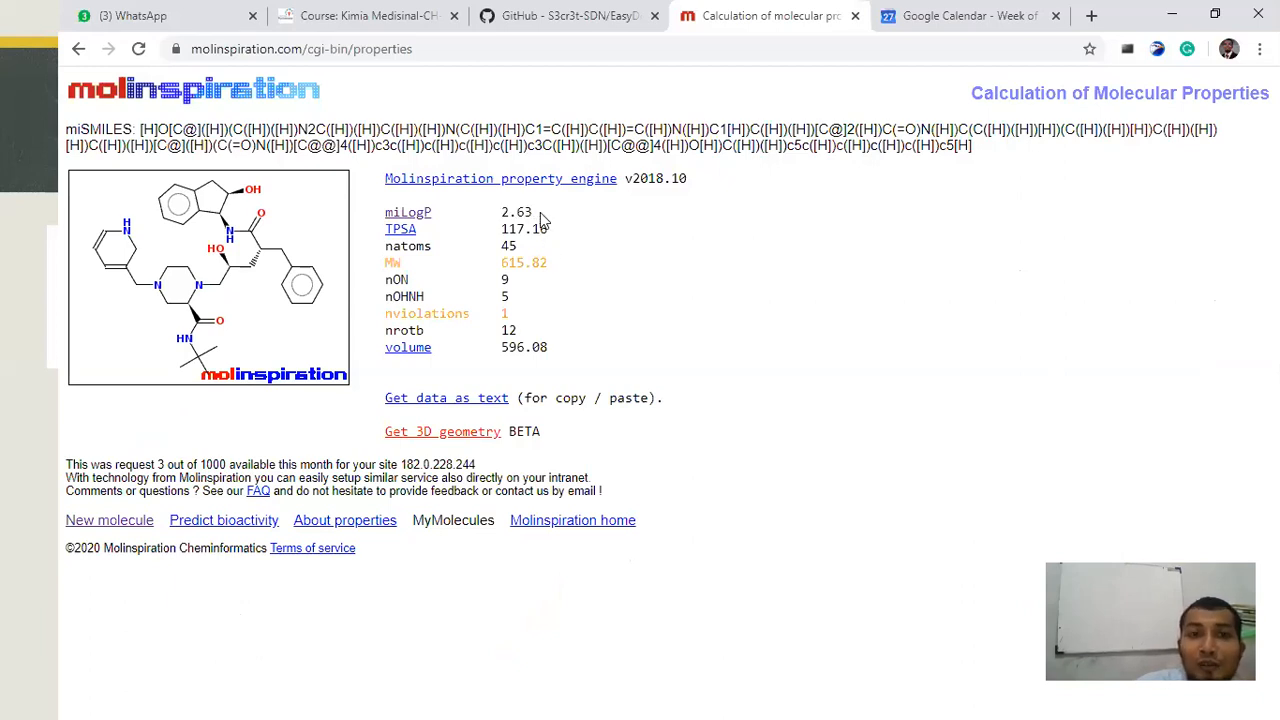
# Examine the nON, nOHNH, nviolations and miLogP values among the molecule's calculated properties.
pyautogui.moveTo(510, 280); pyautogui.dragTo(494, 280)
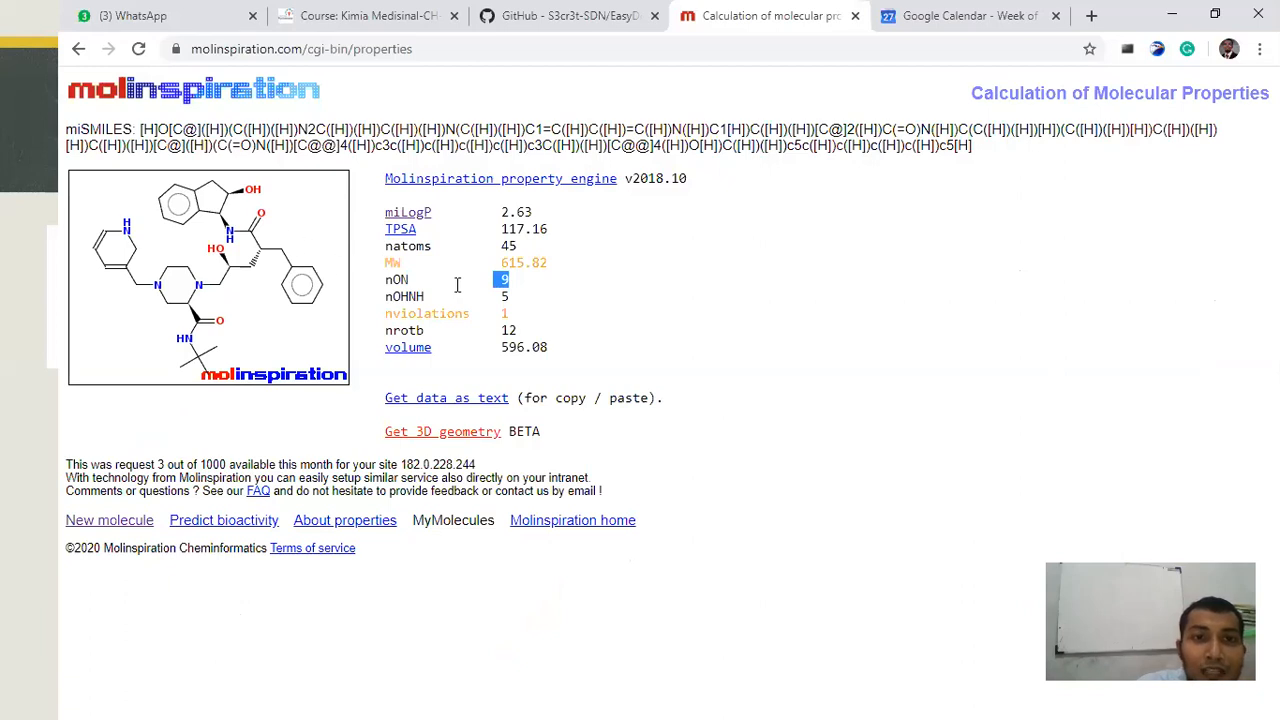
pyautogui.moveTo(516, 287); pyautogui.dragTo(386, 280)
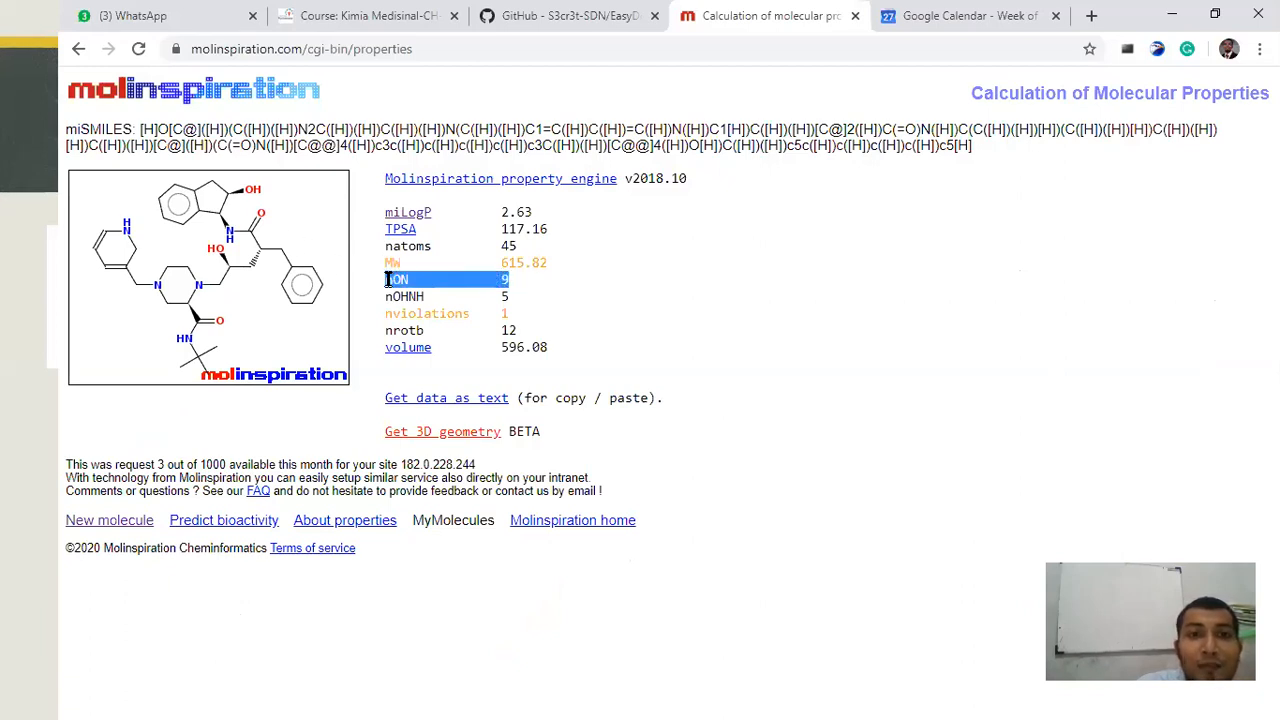
pyautogui.click(516, 304)
pyautogui.moveTo(514, 298); pyautogui.dragTo(388, 296)
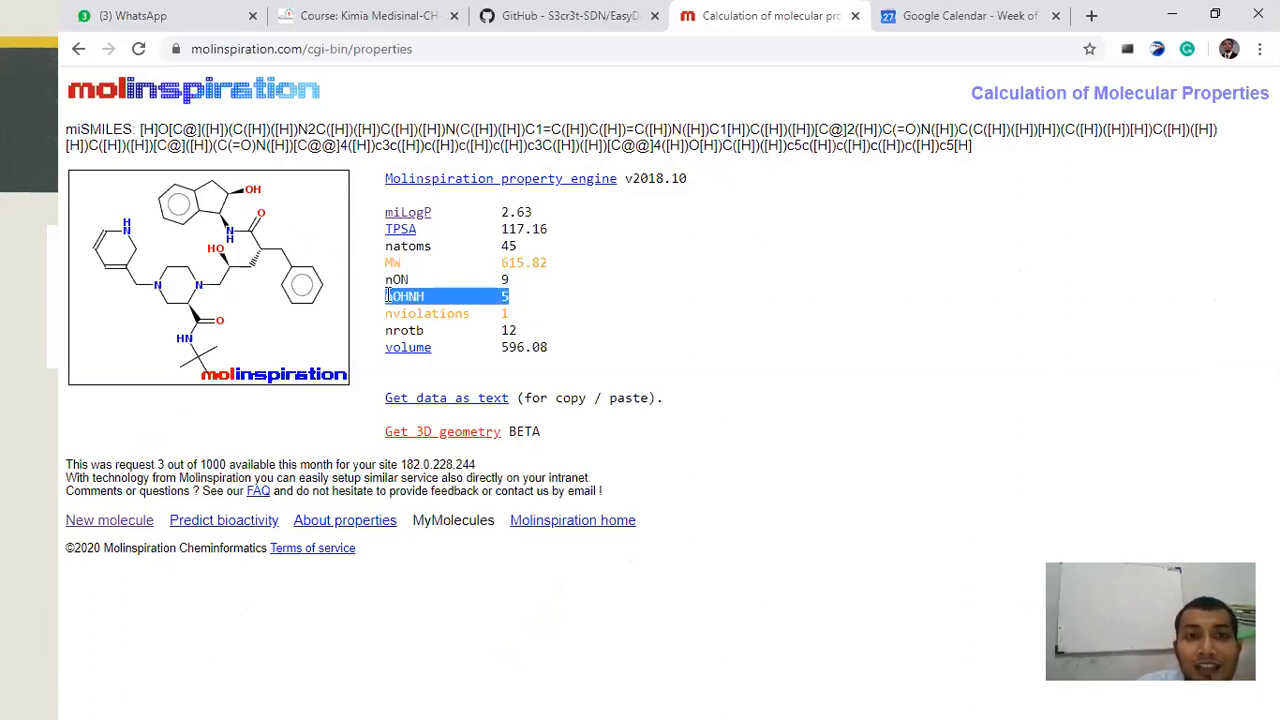
pyautogui.moveTo(514, 287); pyautogui.dragTo(388, 280)
pyautogui.moveTo(512, 297); pyautogui.dragTo(386, 296)
pyautogui.click(525, 297)
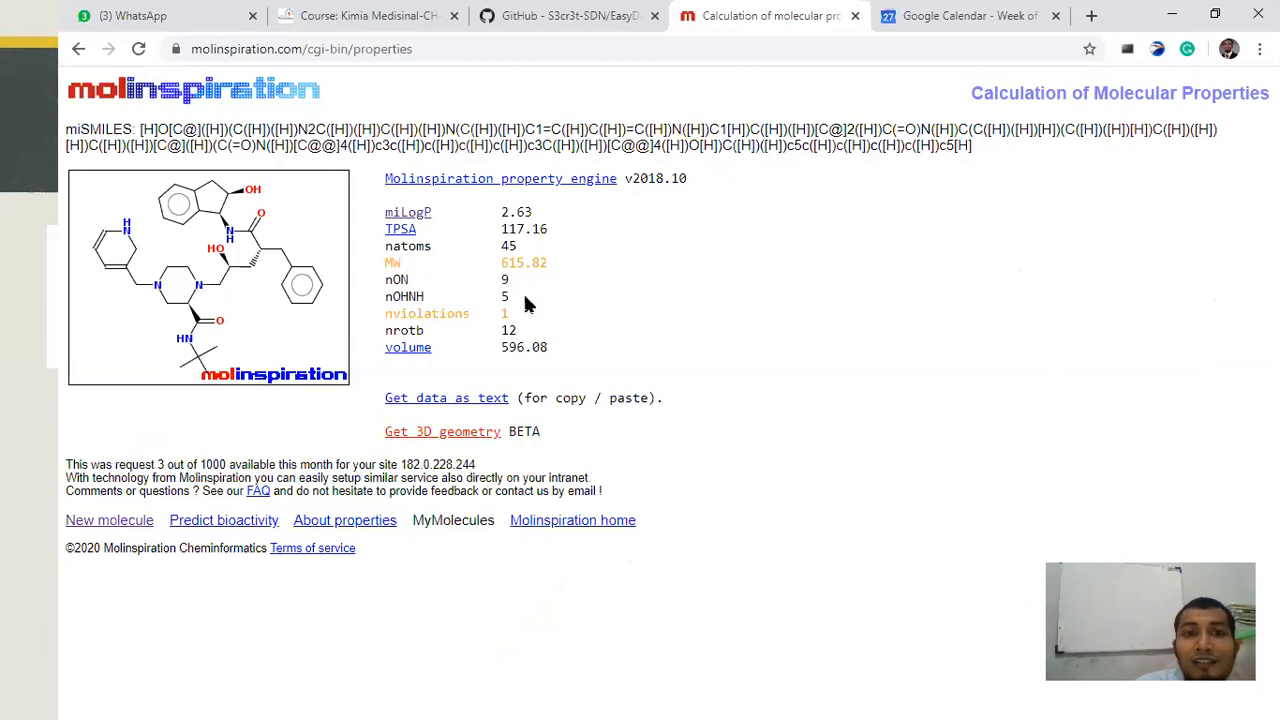
pyautogui.moveTo(520, 322); pyautogui.dragTo(431, 315)
pyautogui.click(534, 320)
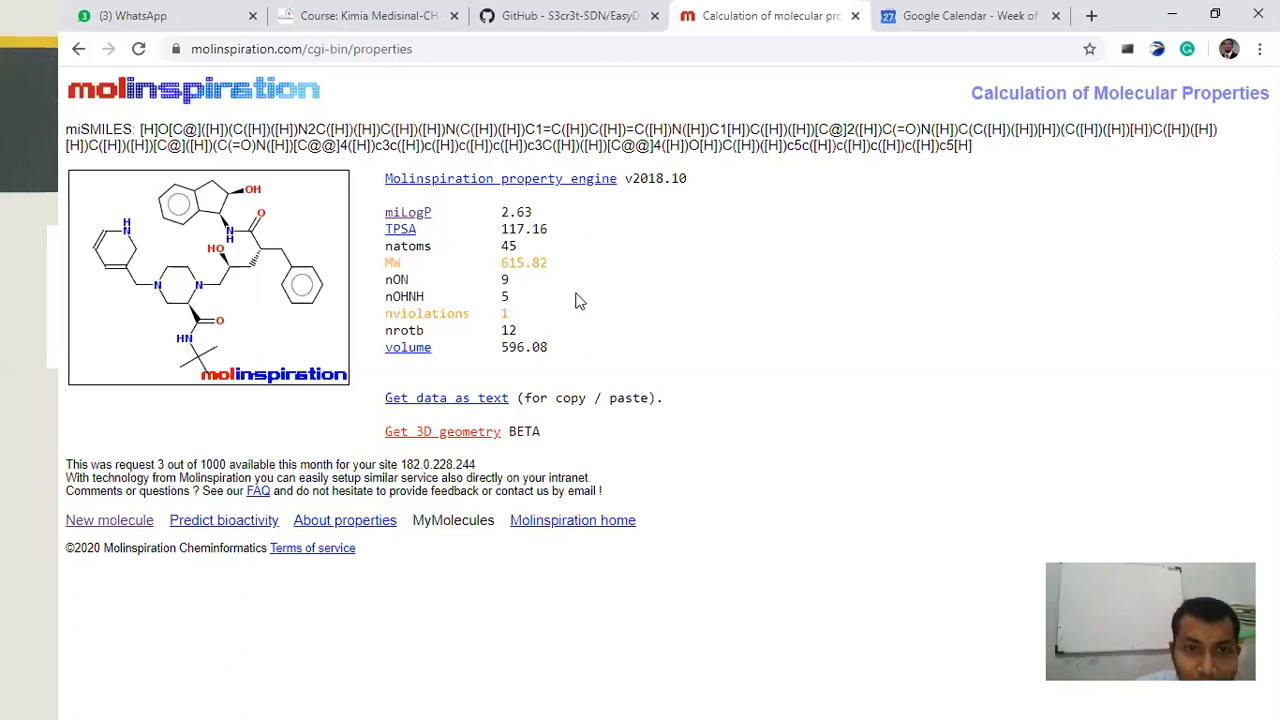
pyautogui.moveTo(518, 295); pyautogui.dragTo(470, 288)
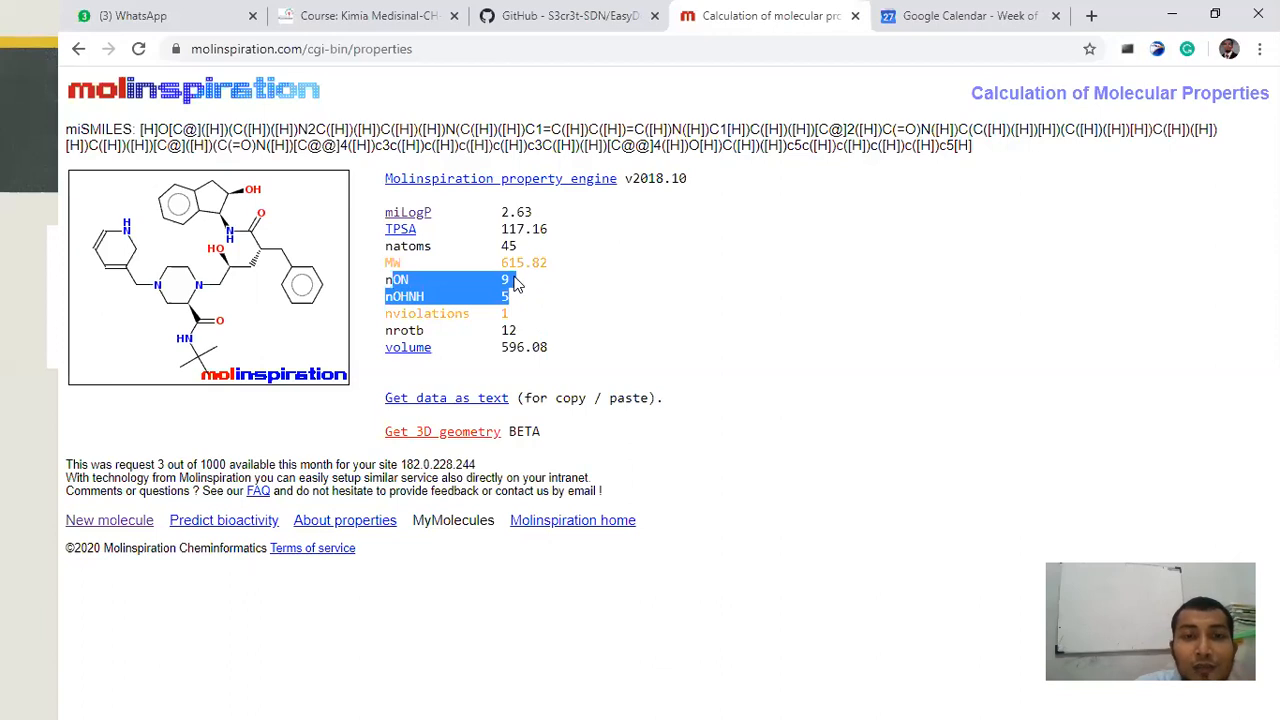
pyautogui.click(512, 298)
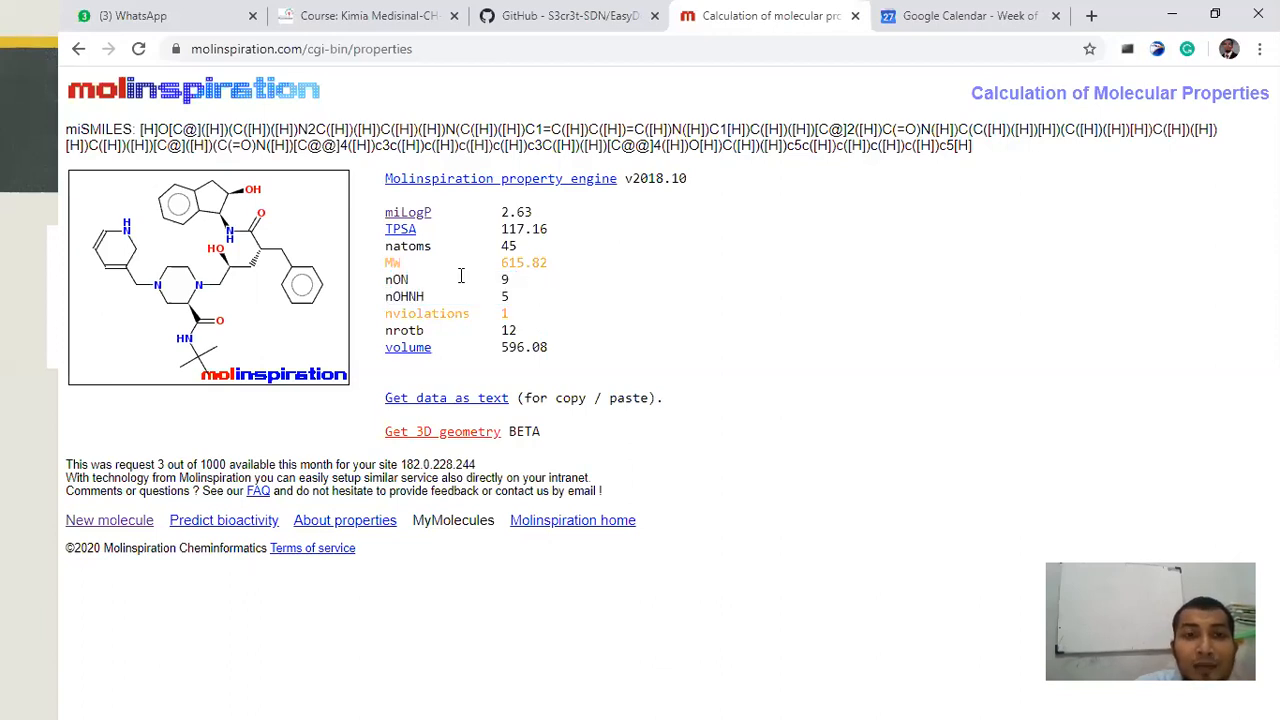
pyautogui.moveTo(540, 213); pyautogui.dragTo(384, 212)
pyautogui.click(580, 213)
# Switch to PowerPoint to check the Lipinski's Rule of Five limits on slide 11, and return to the browser's property results.
pyautogui.hotkey('alt', 'Tab')
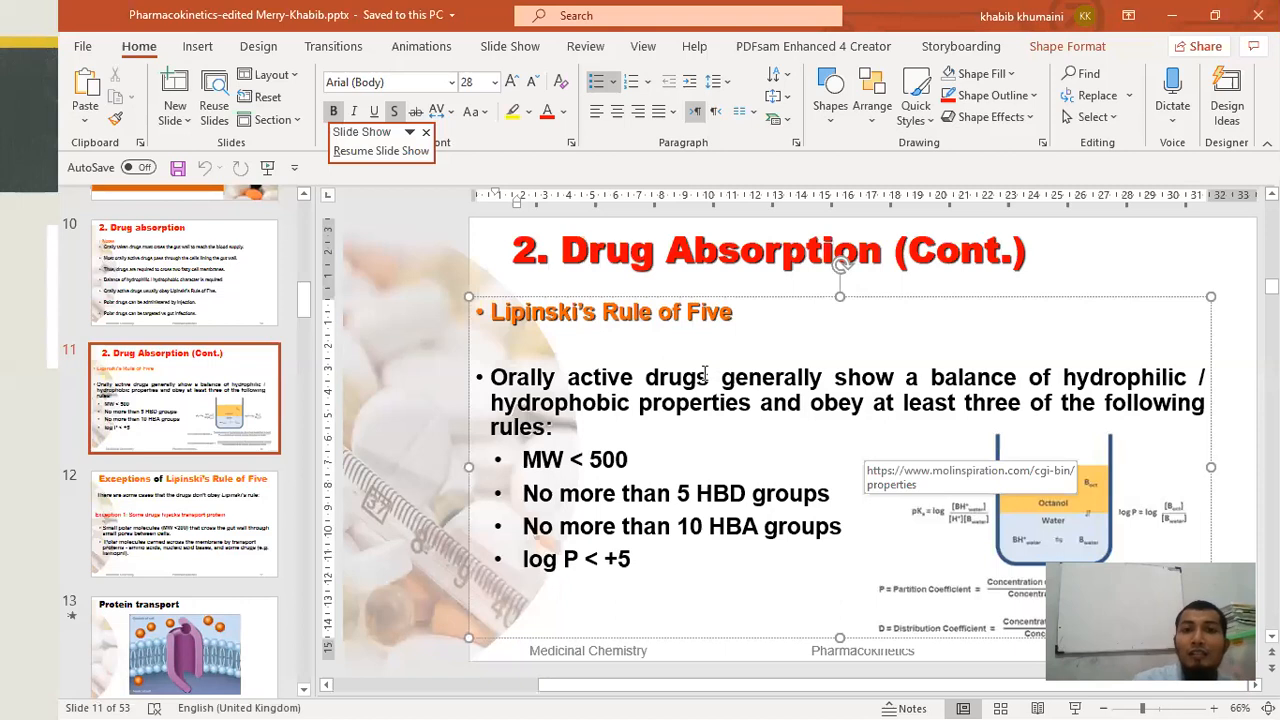
pyautogui.click(676, 526)
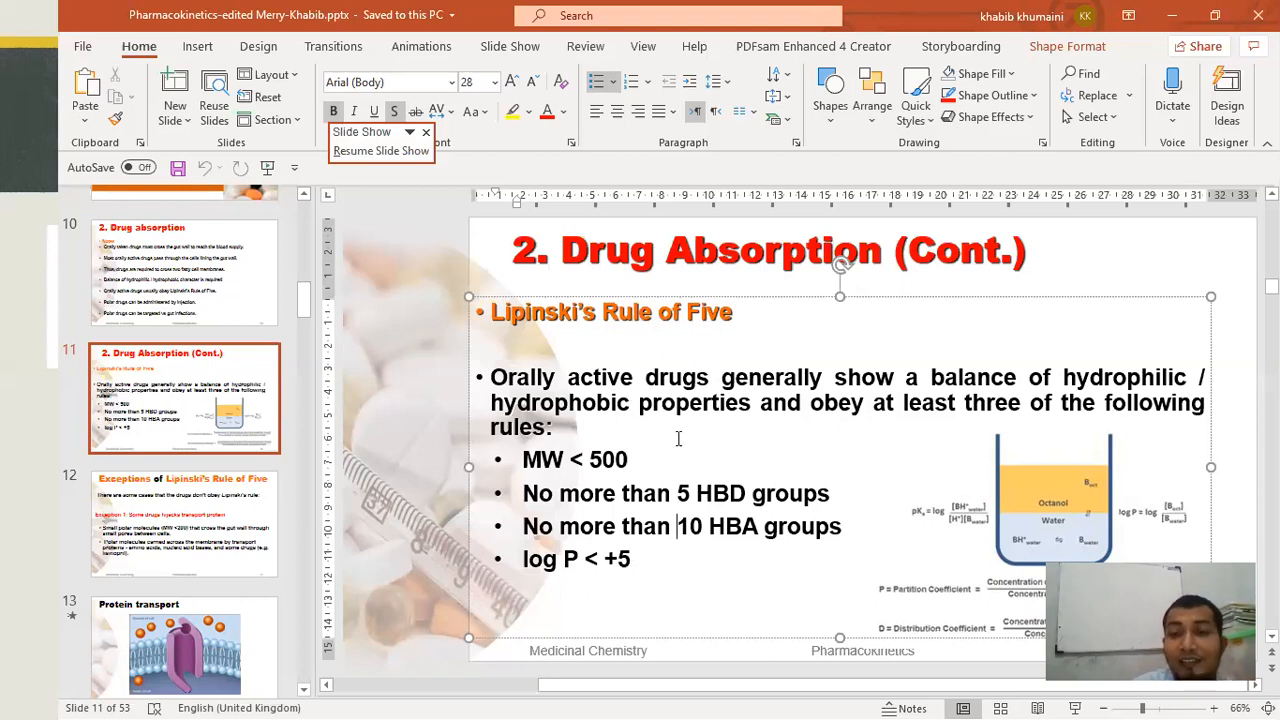
pyautogui.hotkey('alt', 'Tab')
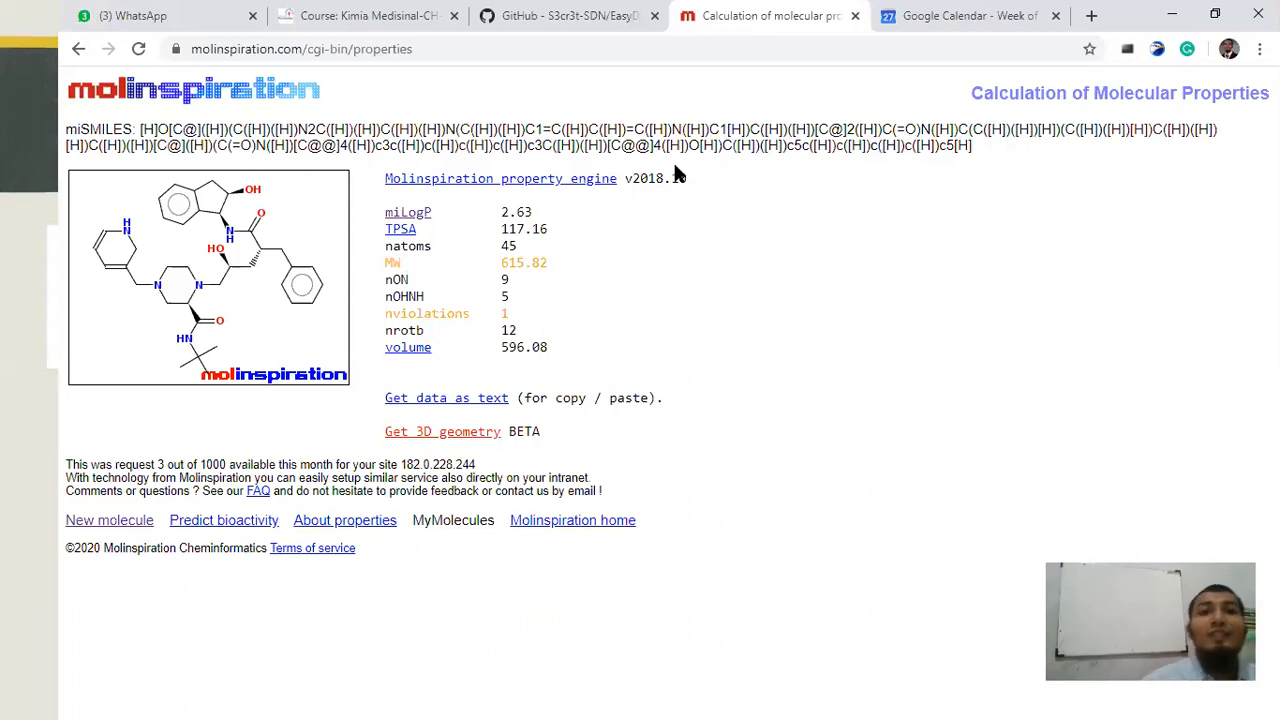
# Go back to the molecule entry page, run Predict Bioactivity for the loaded molecule, and highlight its protease inhibitor score.
pyautogui.click(79, 49)
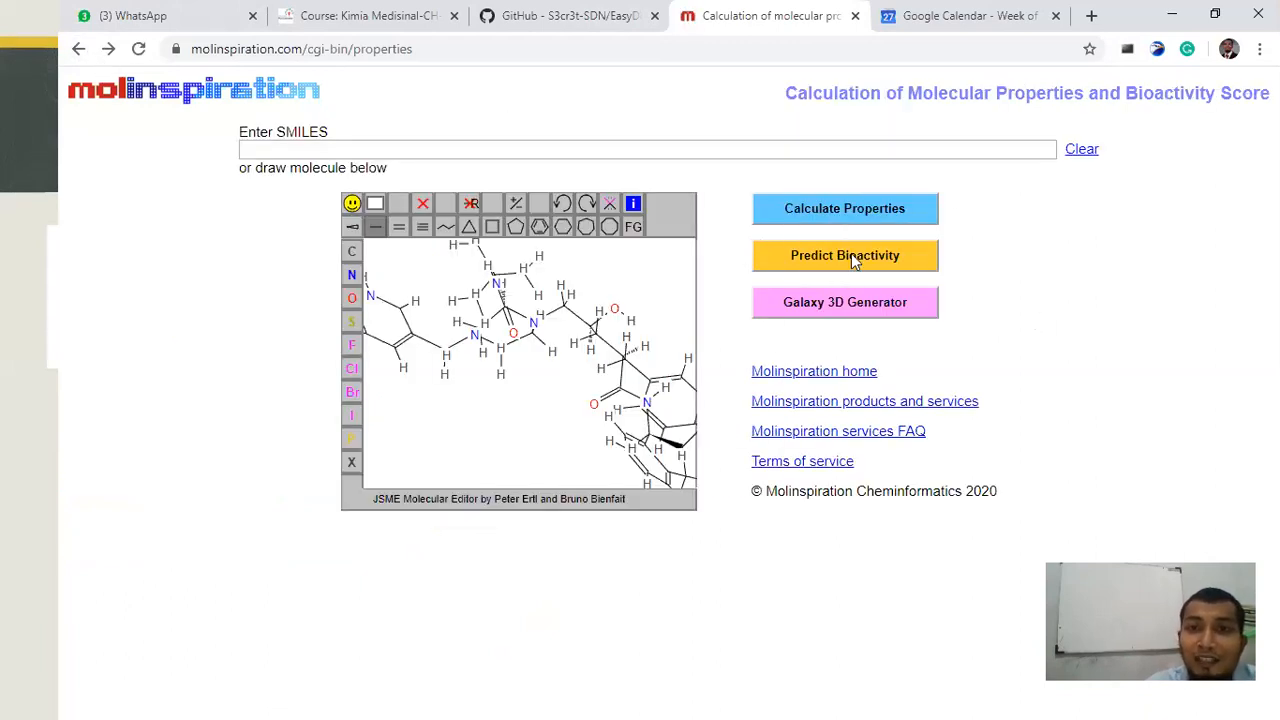
pyautogui.click(853, 256)
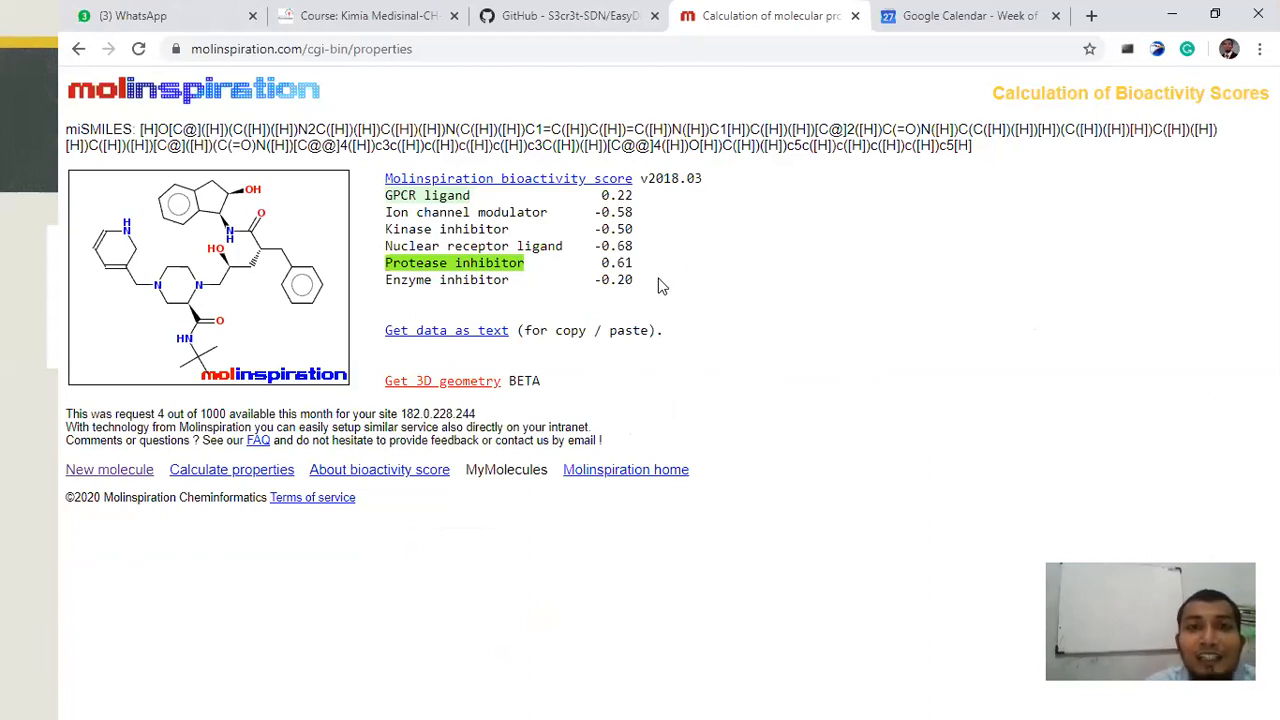
pyautogui.moveTo(658, 283); pyautogui.dragTo(391, 202)
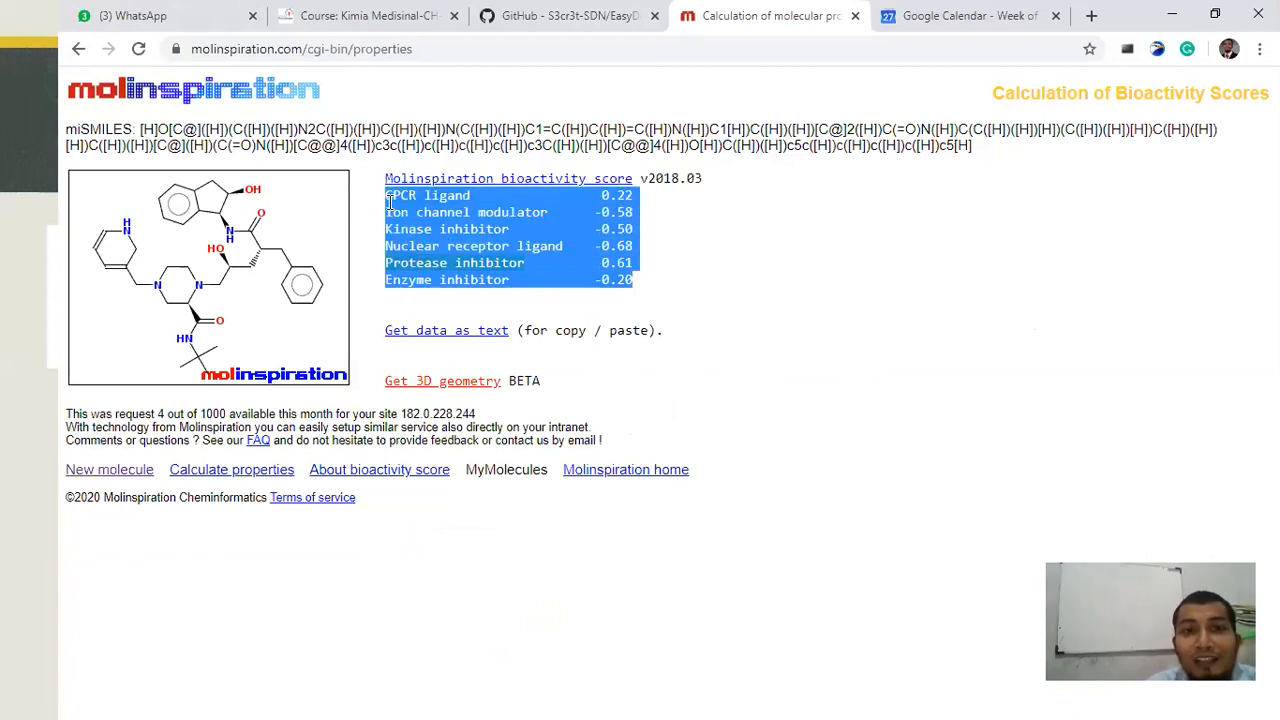
pyautogui.click(651, 290)
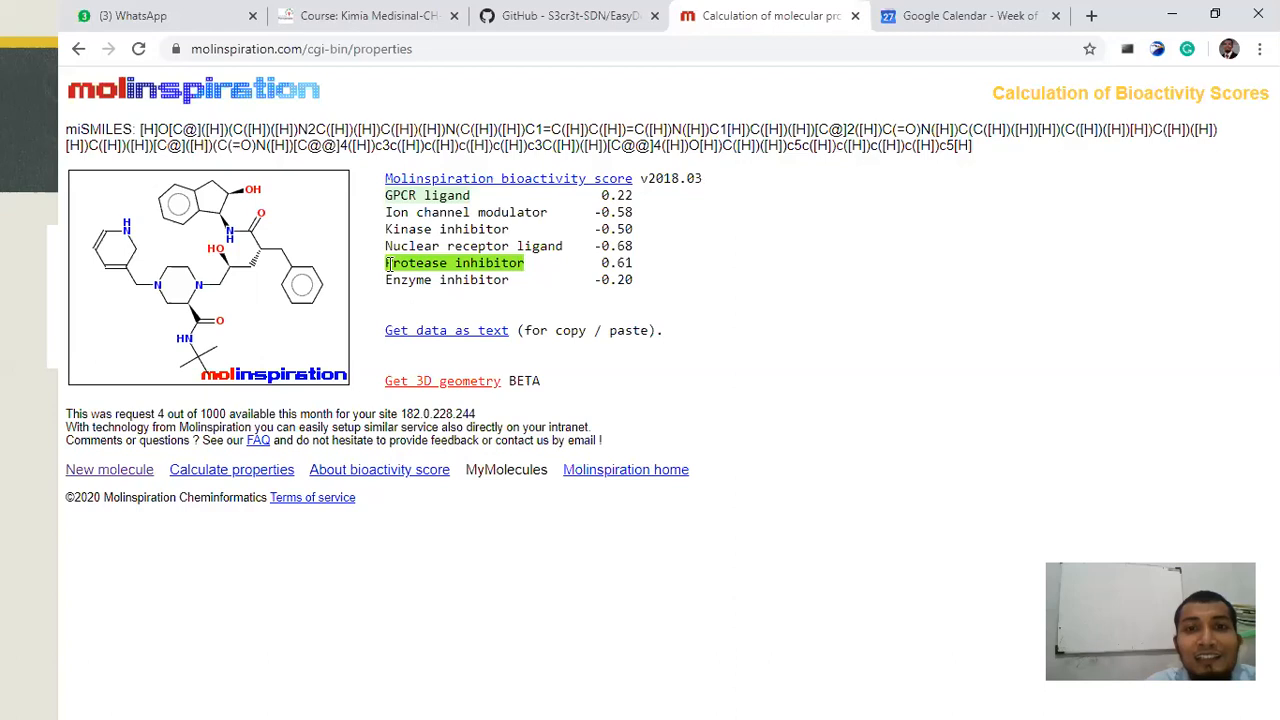
pyautogui.moveTo(388, 262); pyautogui.dragTo(637, 265)
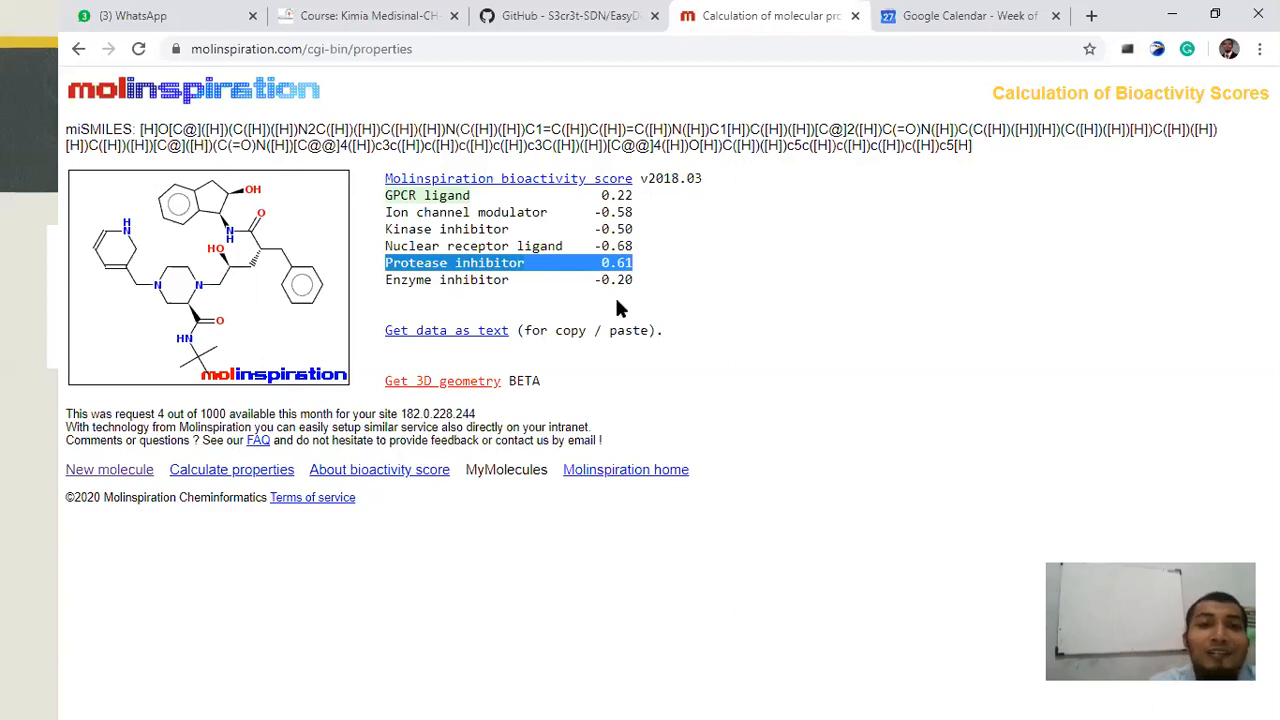
pyautogui.click(747, 290)
# Review the full list of bioactivity scores, from GPCR ligand to enzyme inhibitor.
pyautogui.moveTo(634, 264); pyautogui.dragTo(385, 176)
pyautogui.moveTo(648, 280); pyautogui.dragTo(416, 229)
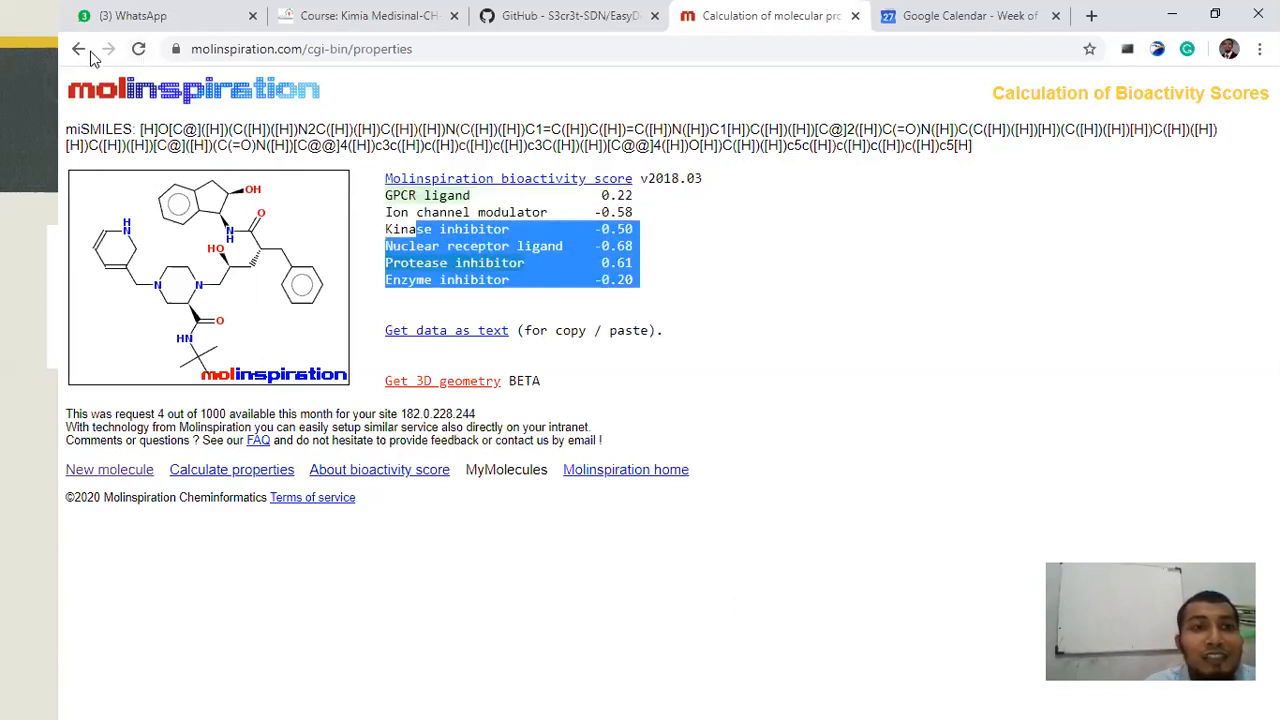
pyautogui.click(590, 279)
pyautogui.moveTo(654, 294); pyautogui.dragTo(388, 195)
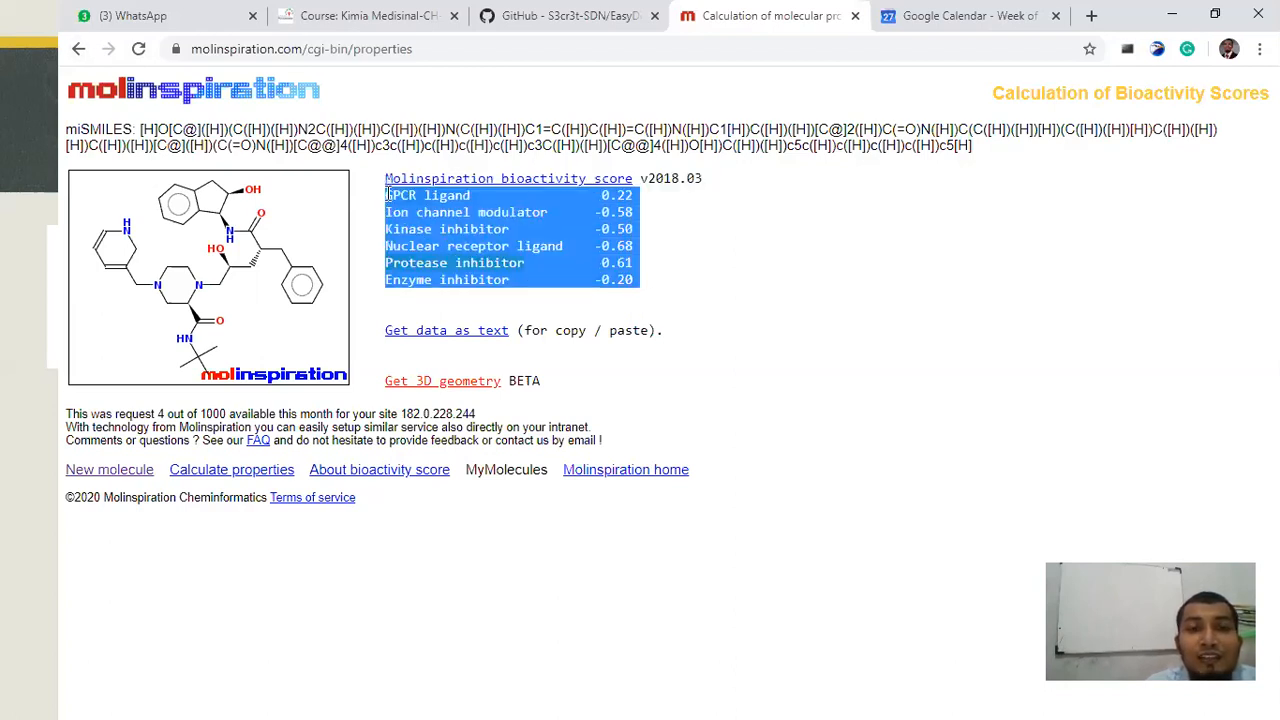
pyautogui.moveTo(628, 207); pyautogui.dragTo(640, 207)
pyautogui.click(651, 228)
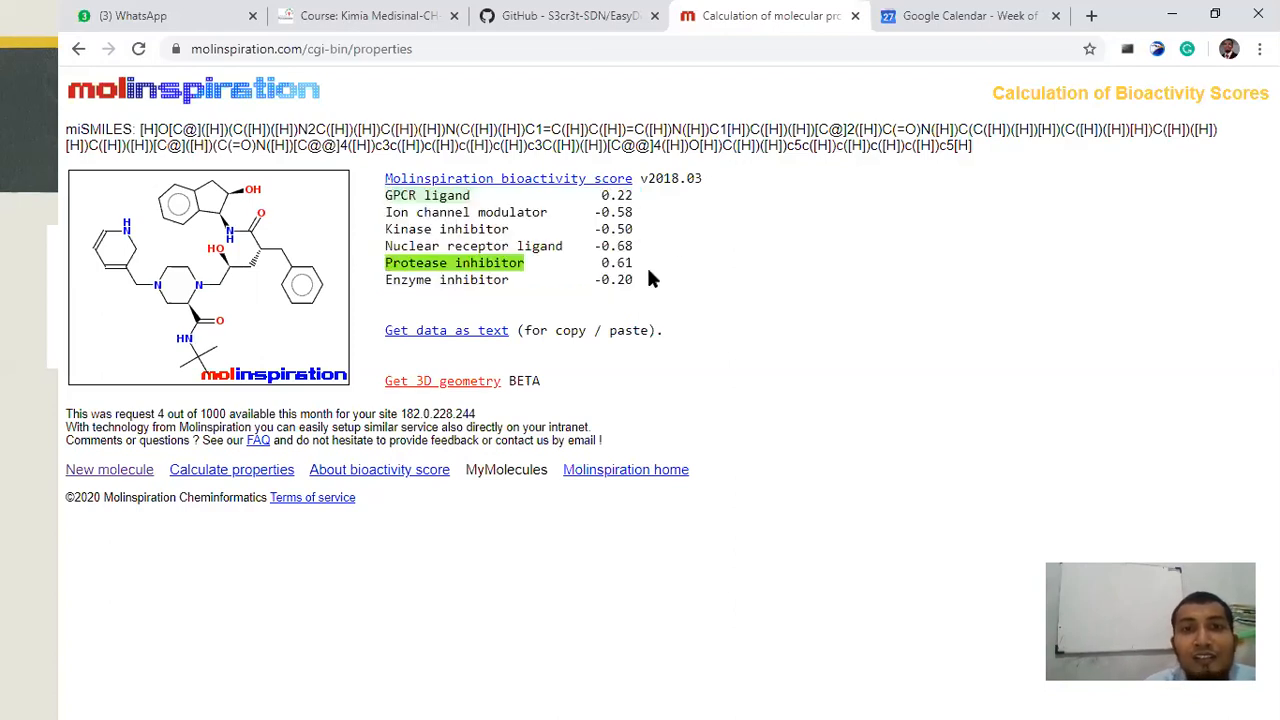
# Open the Molinspiration bioactivity score documentation in a new browser tab and switch to it.
pyautogui.rightClick(610, 187)
pyautogui.click(1106, 213)
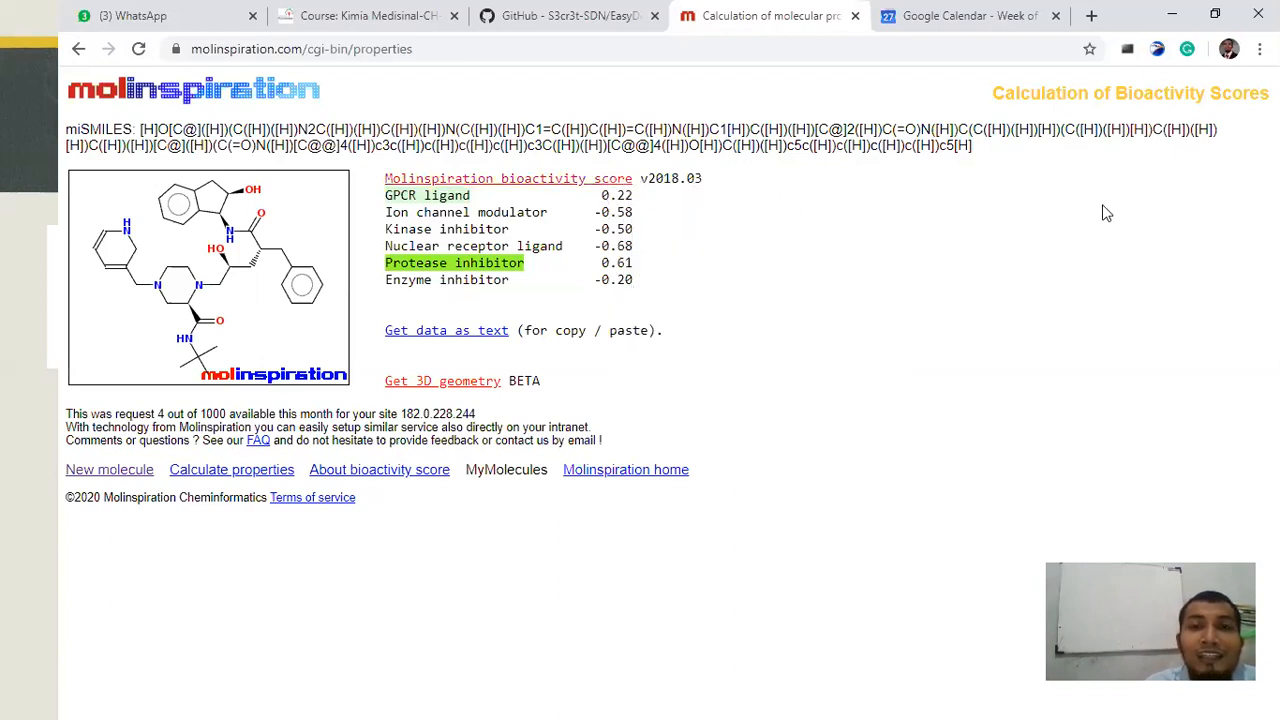
pyautogui.moveTo(640, 266); pyautogui.dragTo(388, 258)
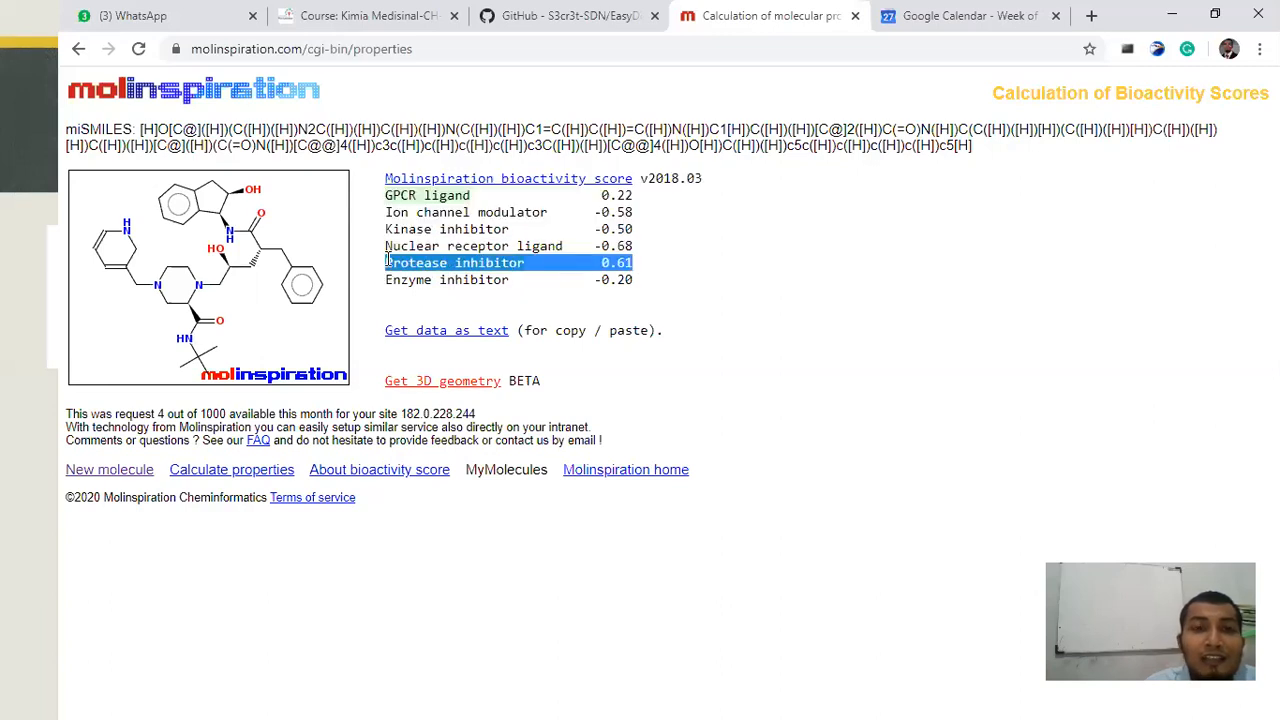
pyautogui.rightClick(495, 180)
pyautogui.click(540, 190)
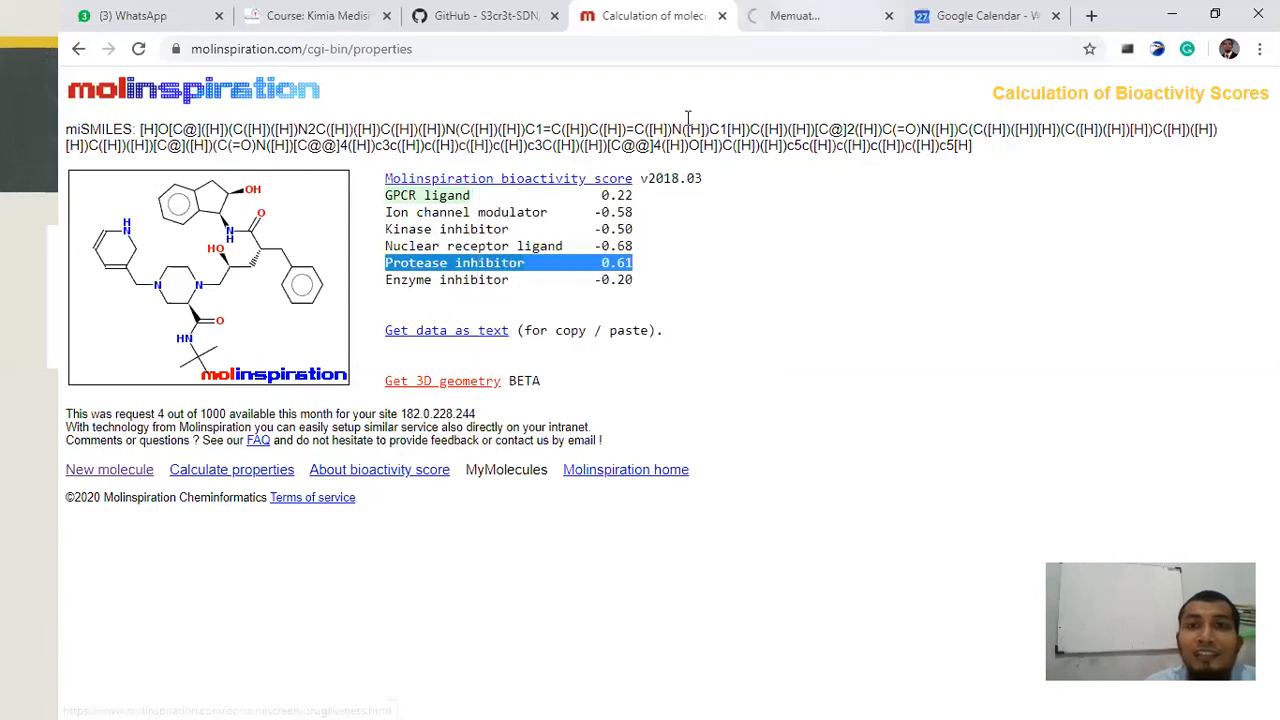
pyautogui.hotkey('ctrl', 'Tab')
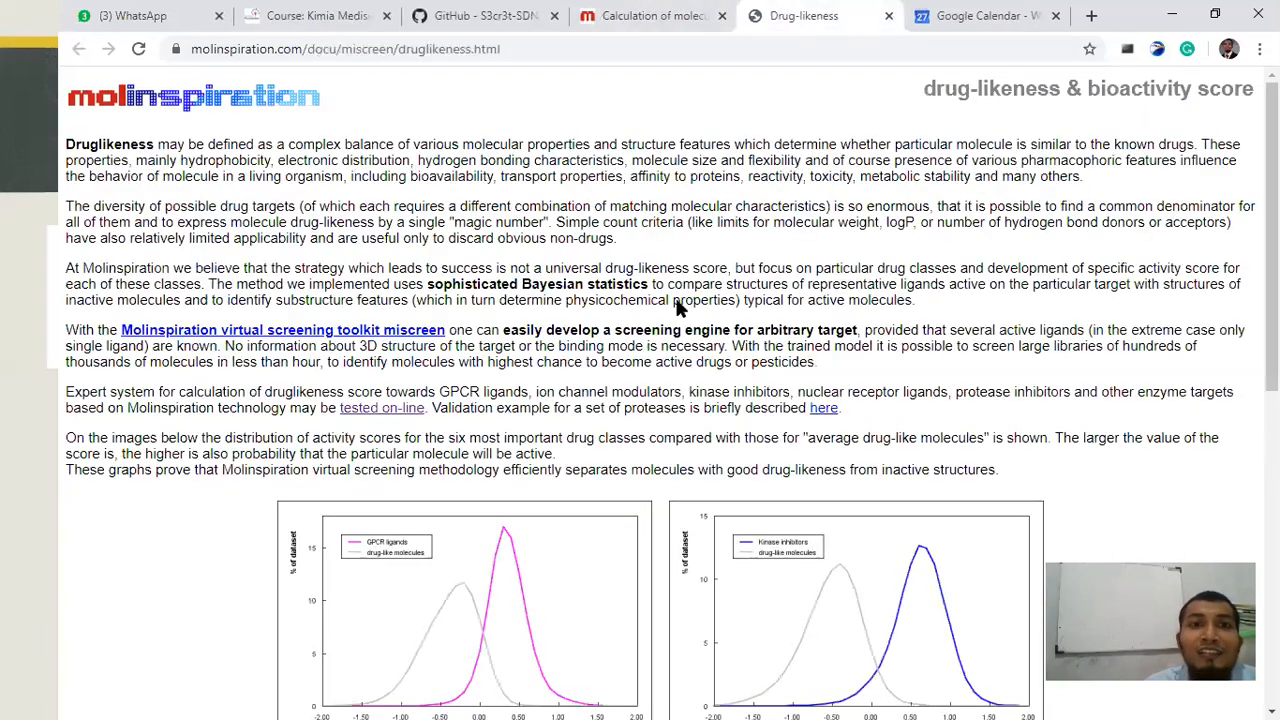
# Look over the score distribution graphs on the drug-likeness page and return to the molecule's bioactivity results.
pyautogui.scroll(-2, 445, 195)
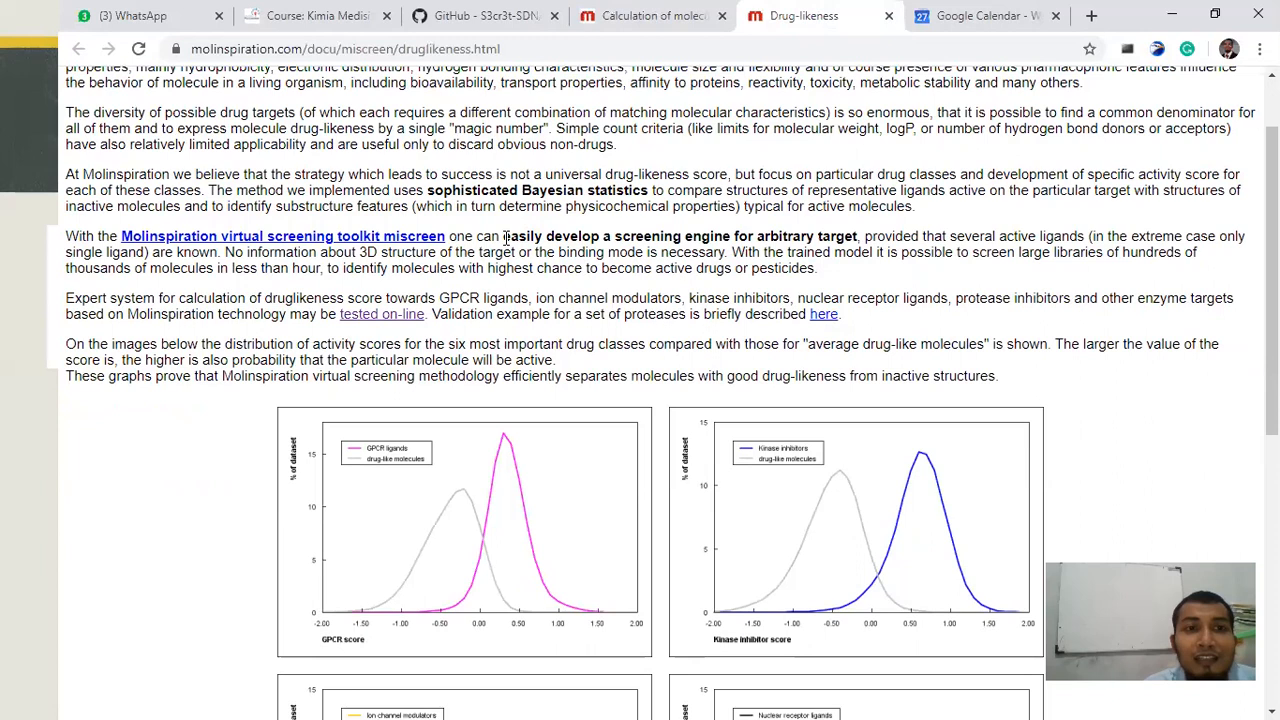
pyautogui.scroll(-5, 457, 271)
pyautogui.scroll(5, 510, 245)
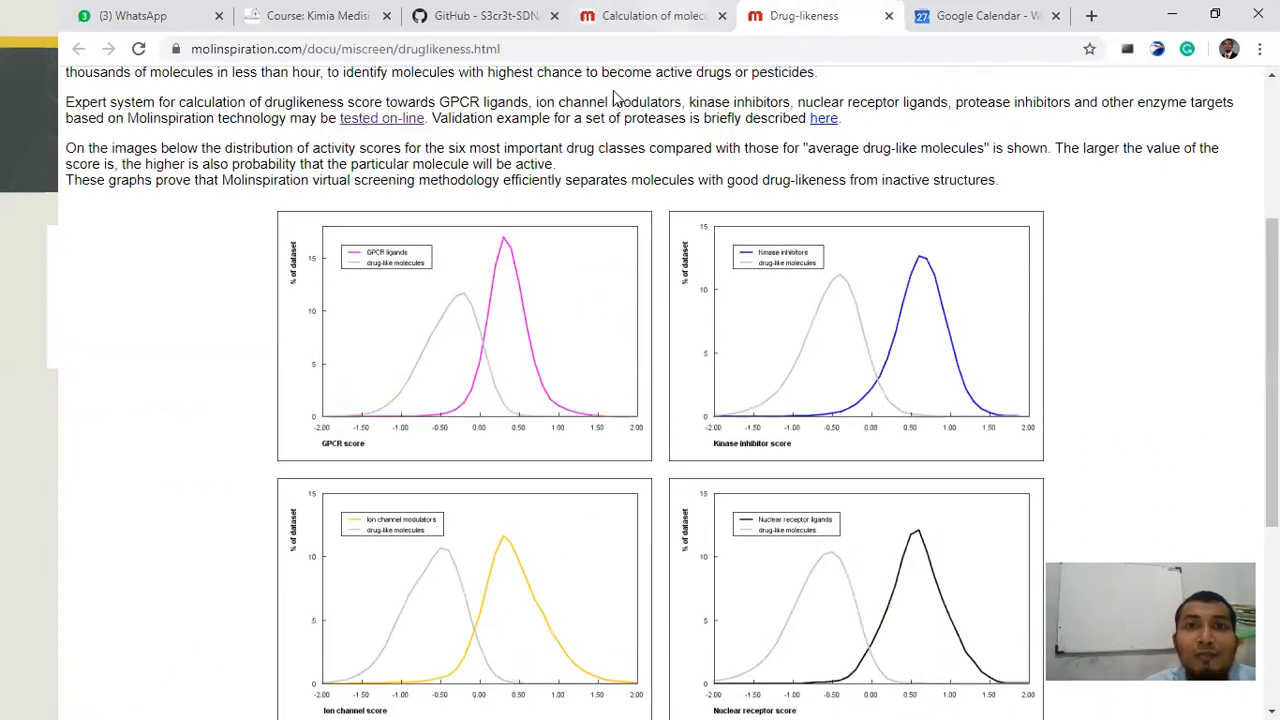
pyautogui.hotkey('ctrl', 'shift', 'Tab')
pyautogui.click(475, 265)
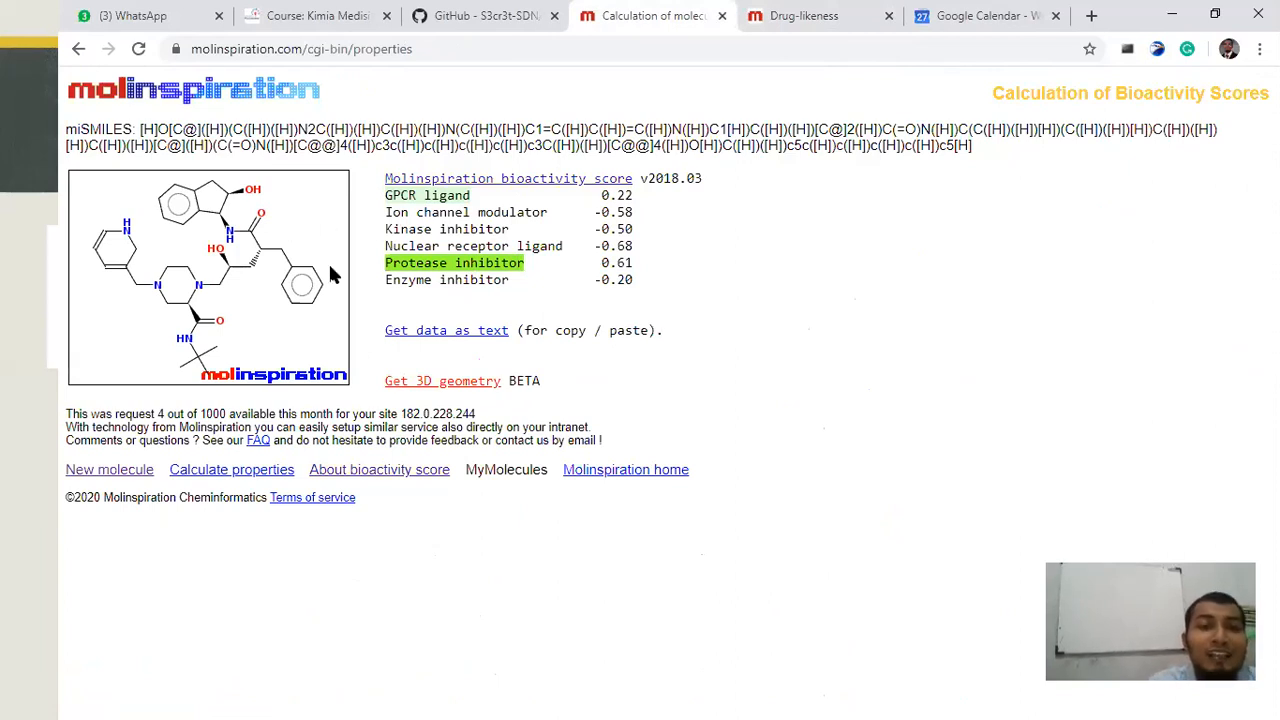
# Return to the molecule entry page, rerun Predict Bioactivity for the same molecule, and highlight the protease inhibitor class.
pyautogui.click(78, 48)
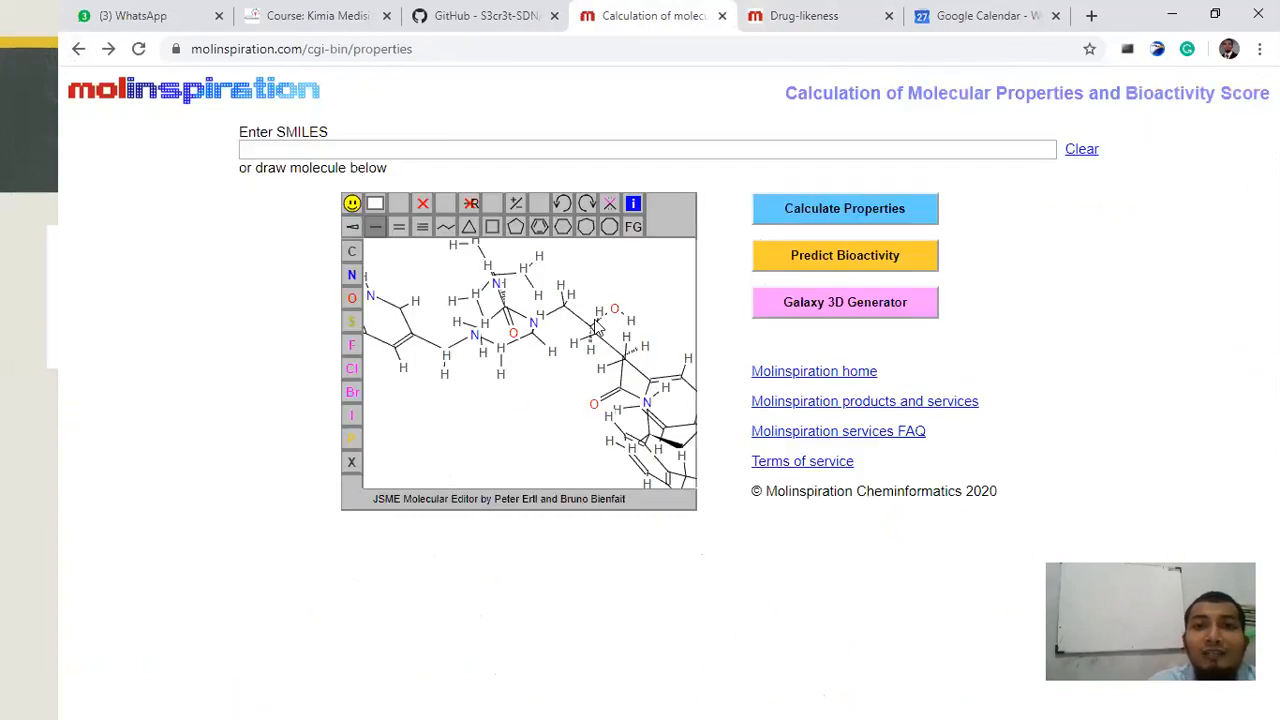
pyautogui.click(853, 257)
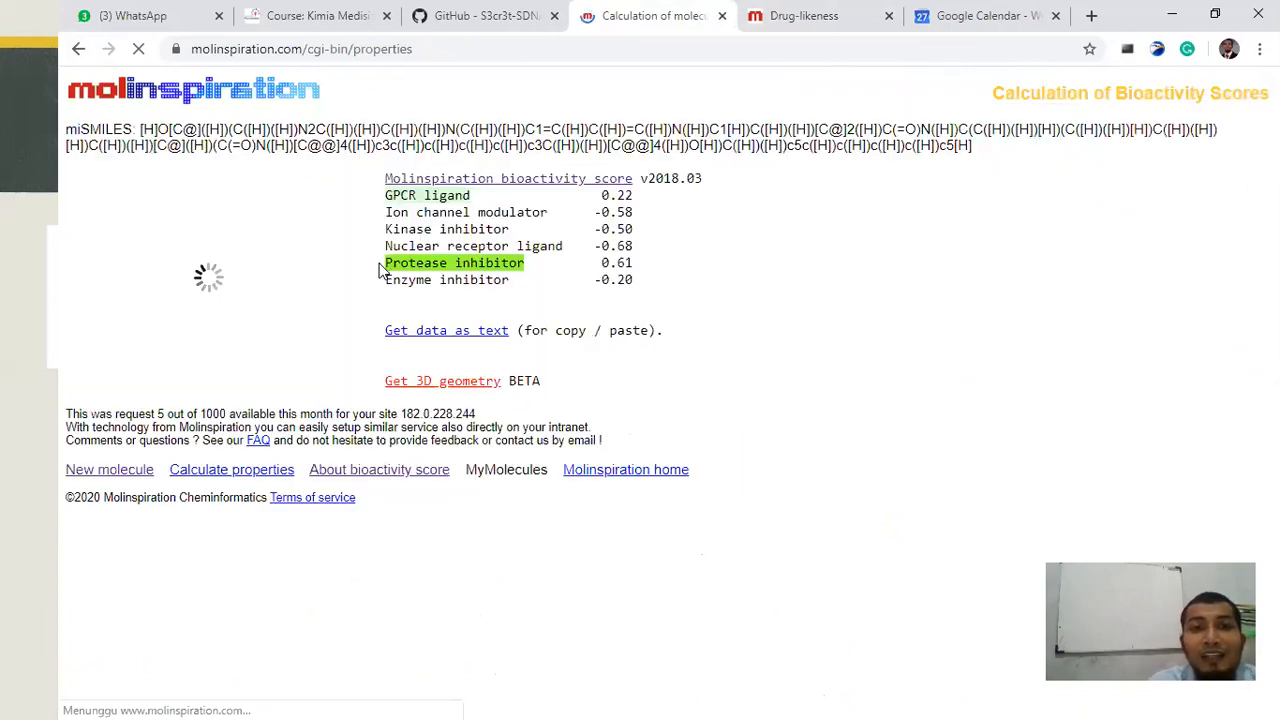
pyautogui.moveTo(386, 263); pyautogui.dragTo(522, 262)
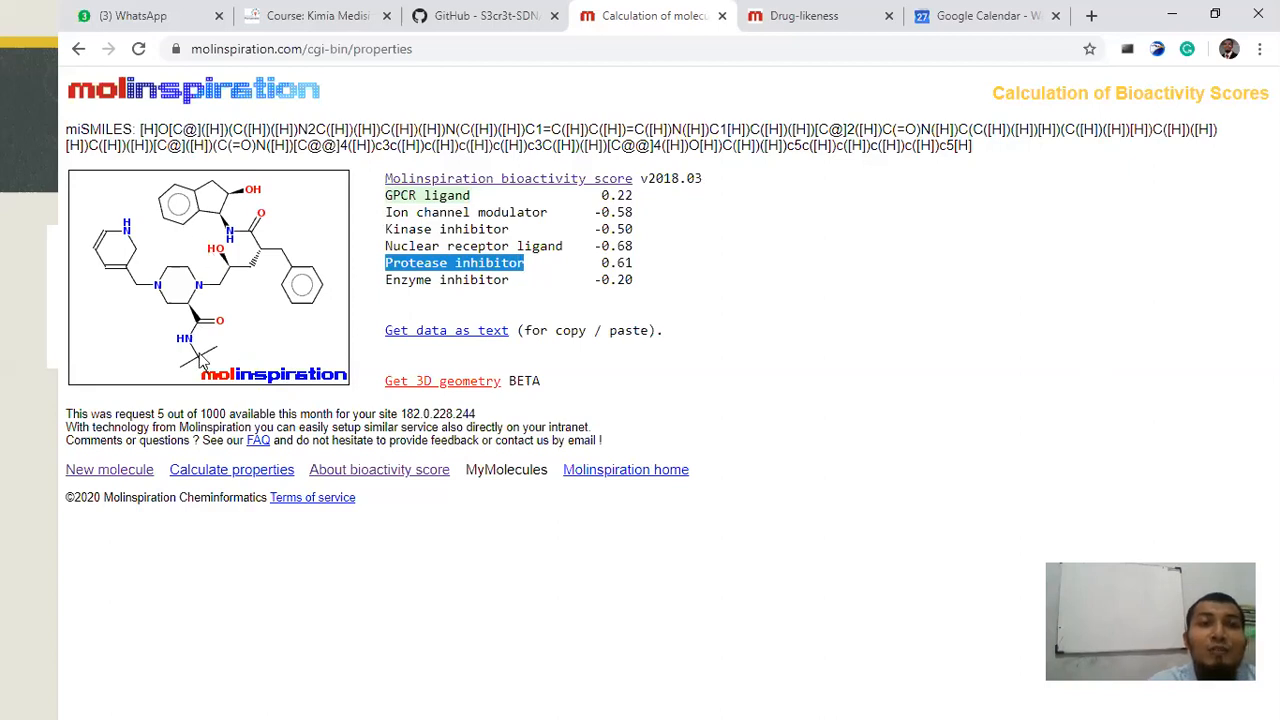
pyautogui.click(505, 246)
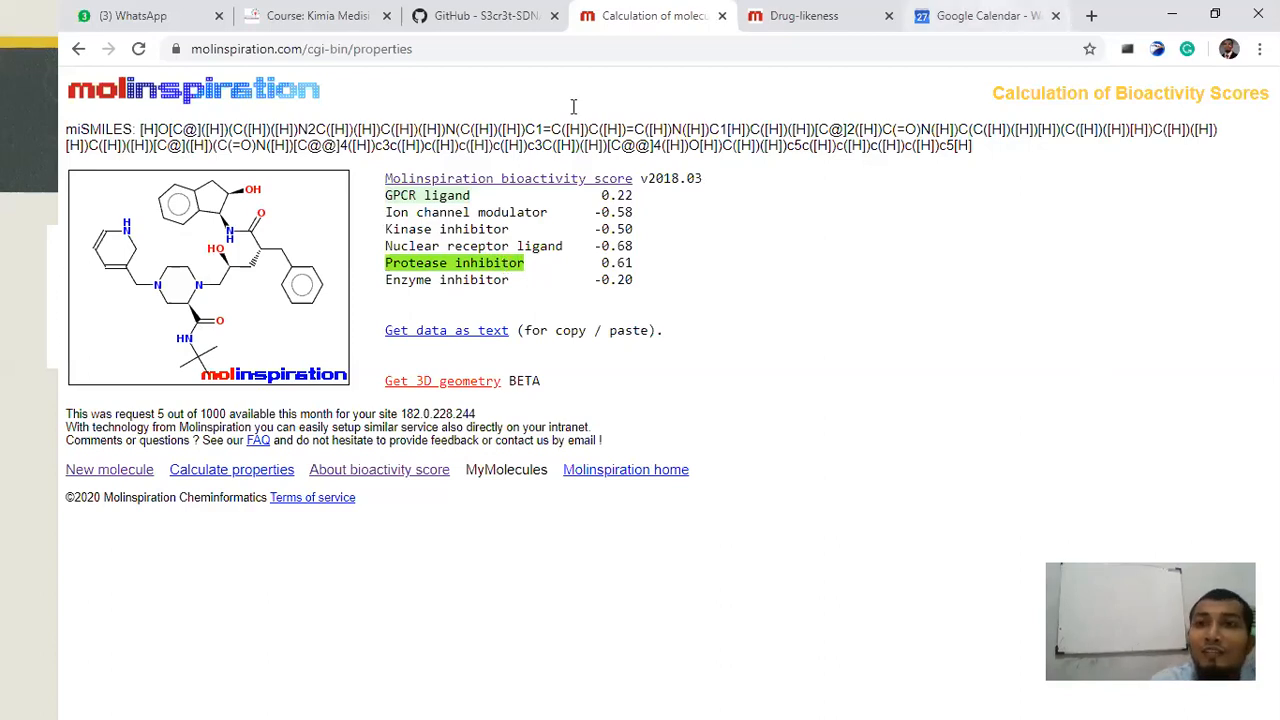
# Search the web for "curcumin mol" in the Google Calendar tab and open PubChem's Curcumin compound page.
pyautogui.click(975, 16)
pyautogui.click(961, 49)
pyautogui.hotkey('ctrl', 'a')
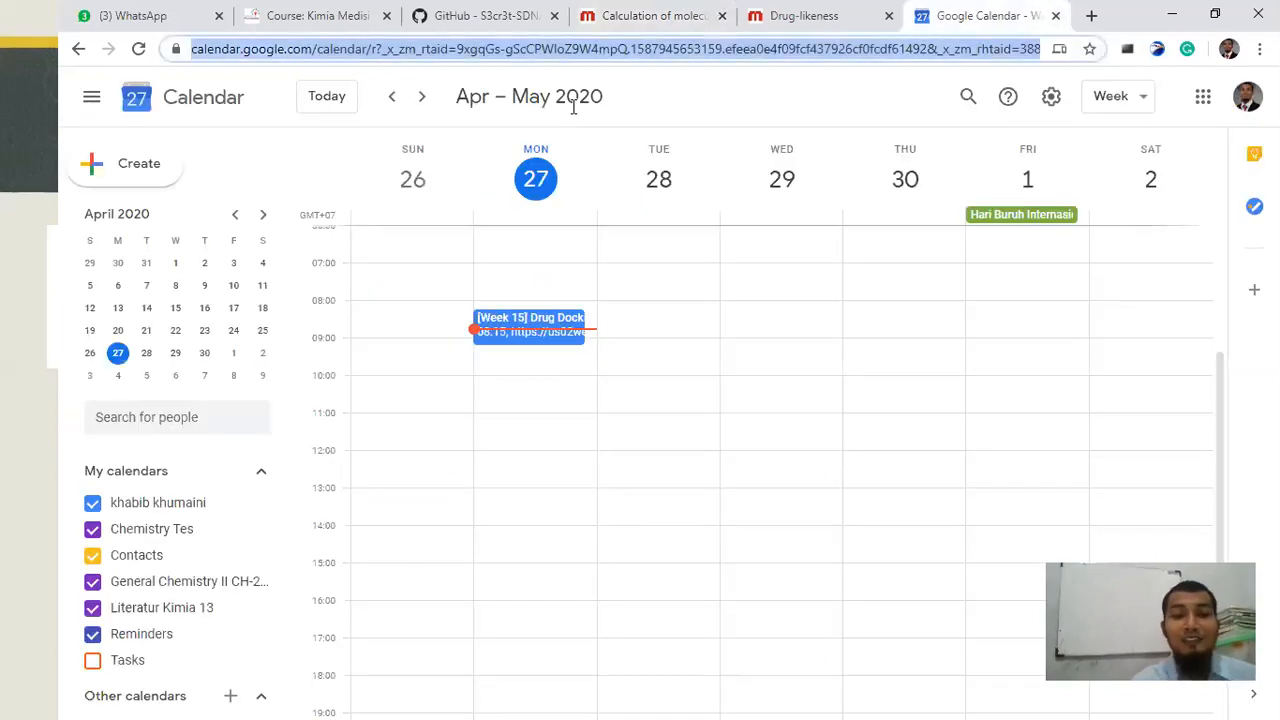
pyautogui.write('ww')
pyautogui.press('BackSpace')
pyautogui.press('BackSpace')
pyautogui.press('BackSpace')
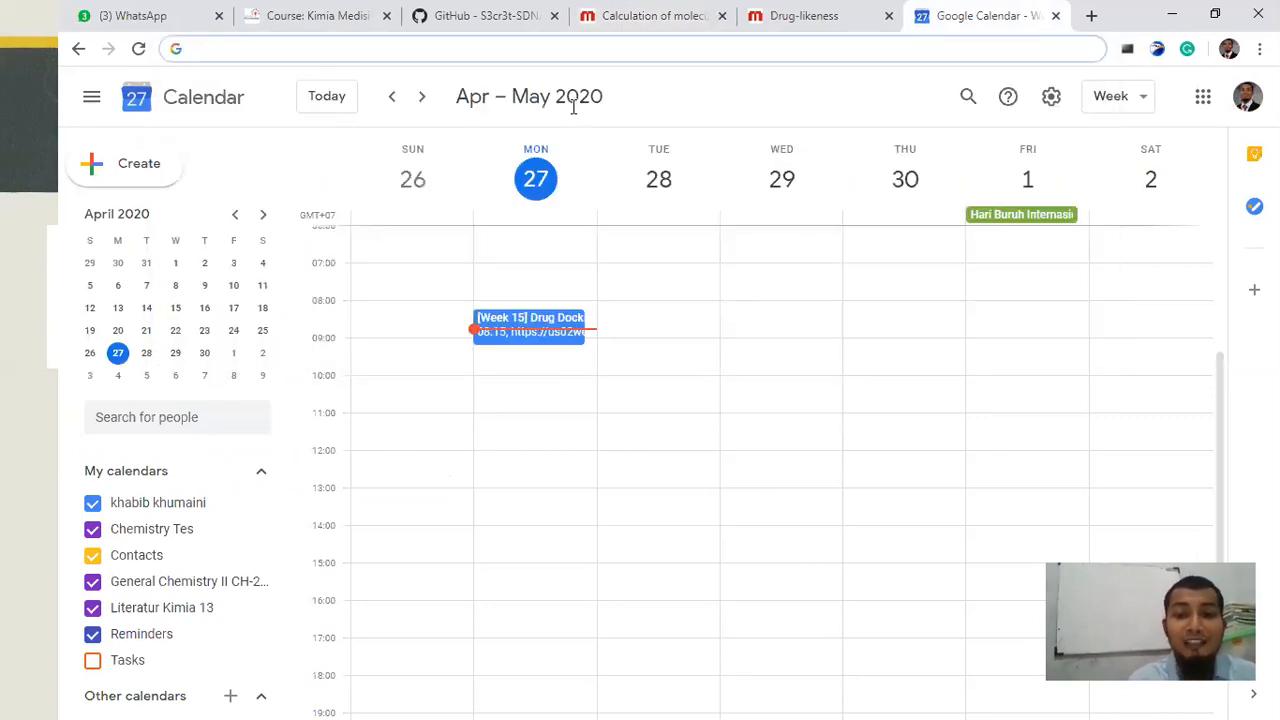
pyautogui.write('curcumun')
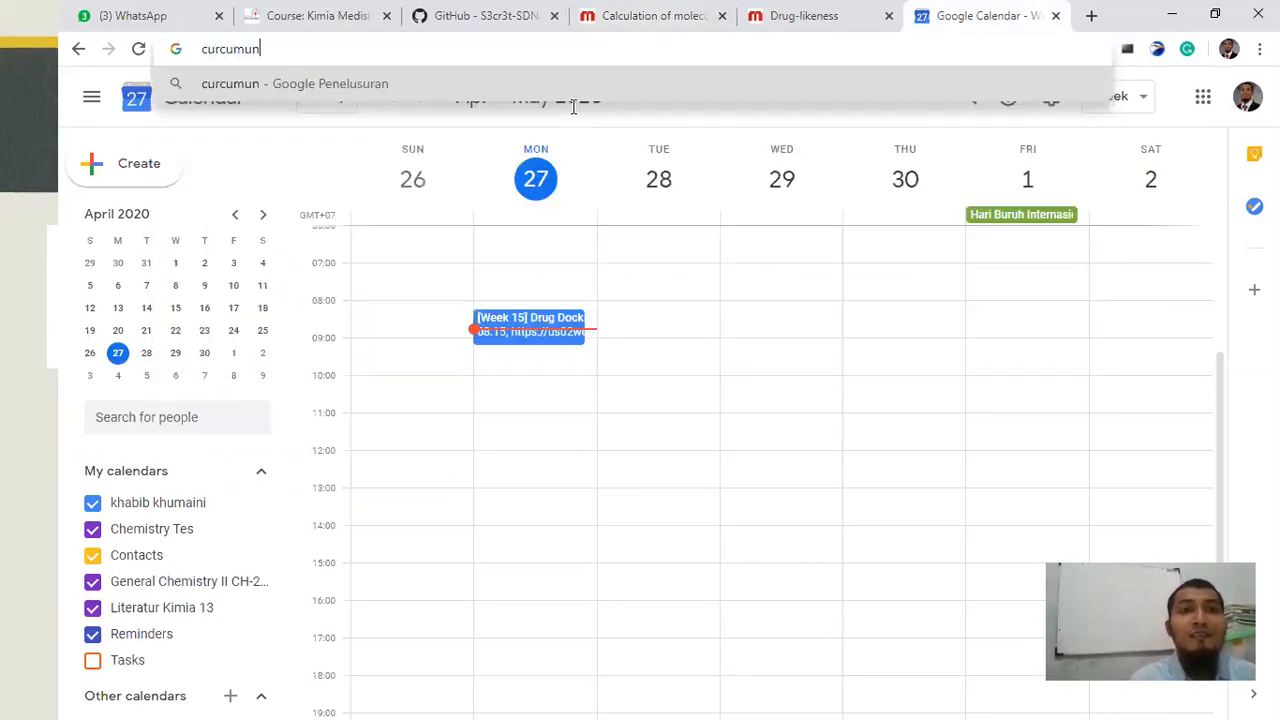
pyautogui.press('BackSpace')
pyautogui.press('BackSpace')
pyautogui.write('in mol')
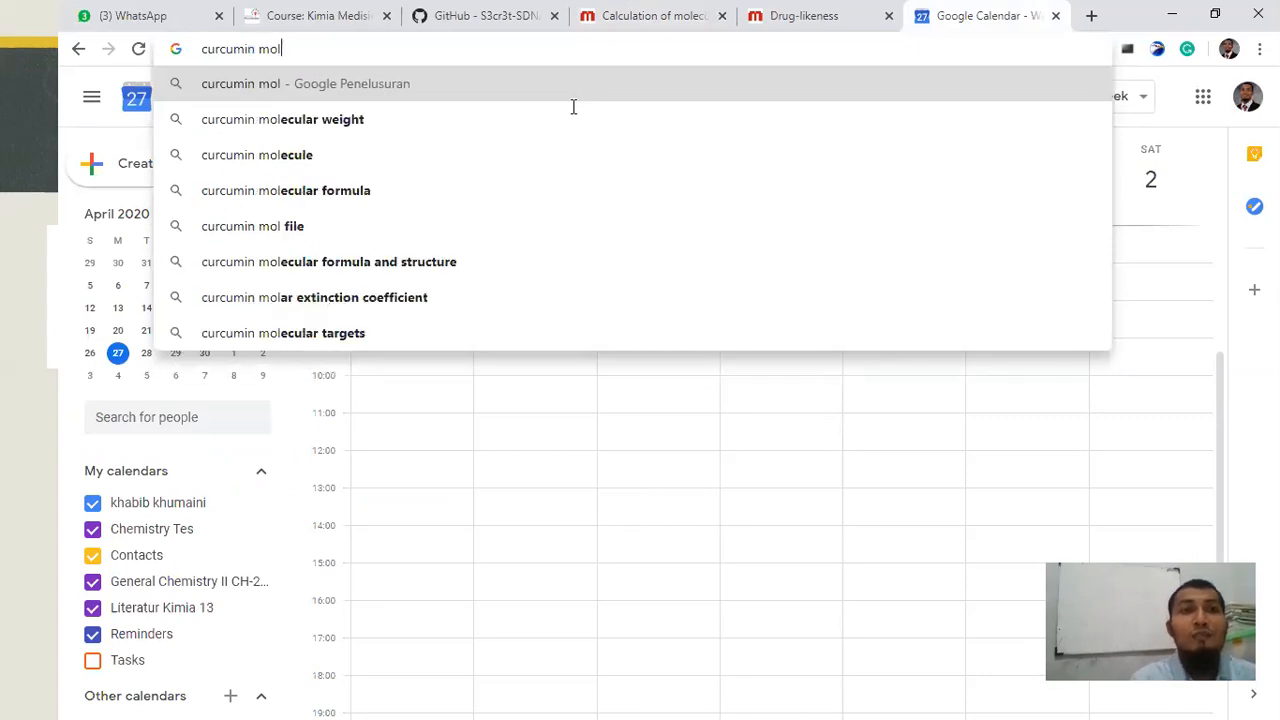
pyautogui.press('Return')
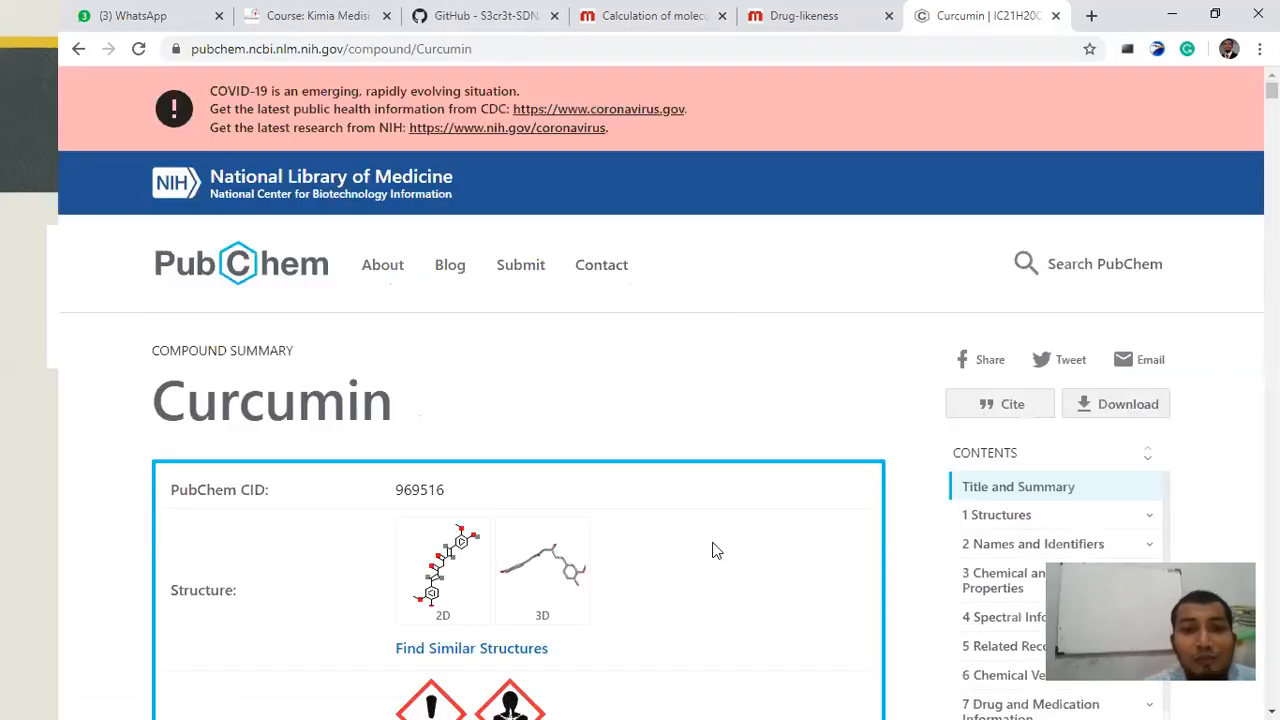
# Download curcumin's 2D structure from the Structures section as an SDF file and dismiss the download options.
pyautogui.scroll(-12, 673, 497)
pyautogui.scroll(-10, 630, 490)
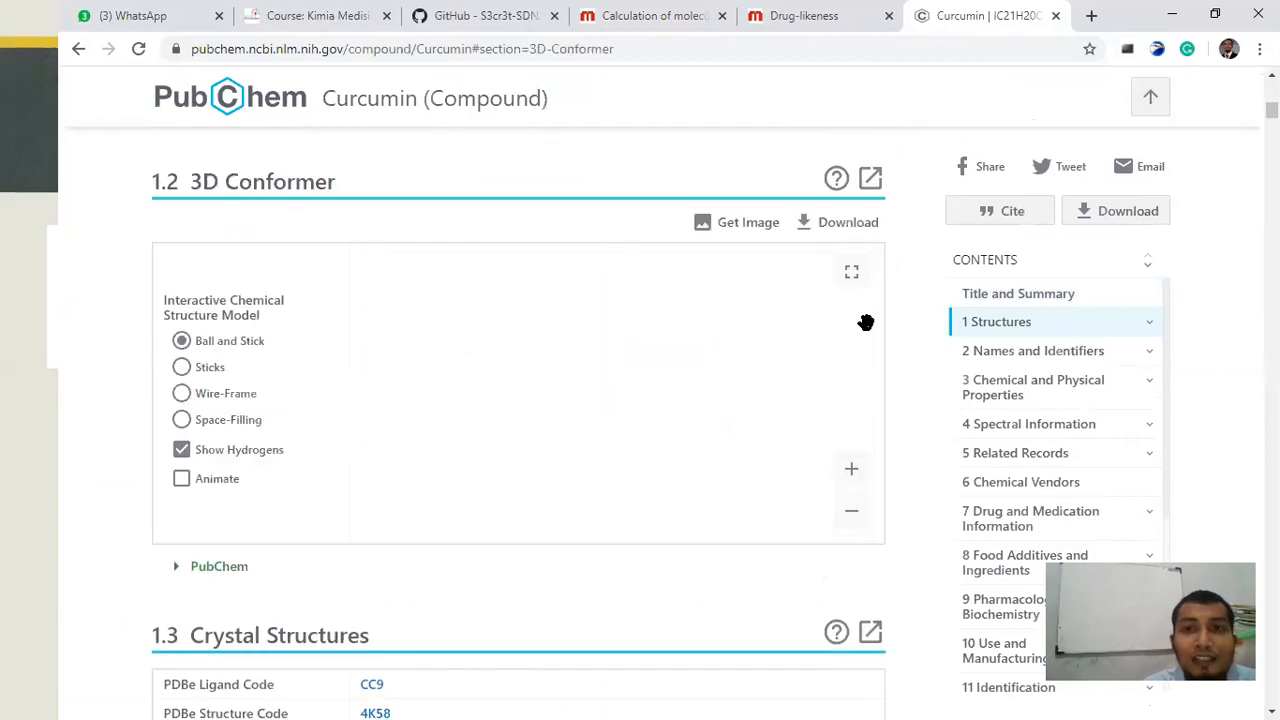
pyautogui.scroll(3, 1237, 100)
pyautogui.scroll(2, 1237, 100)
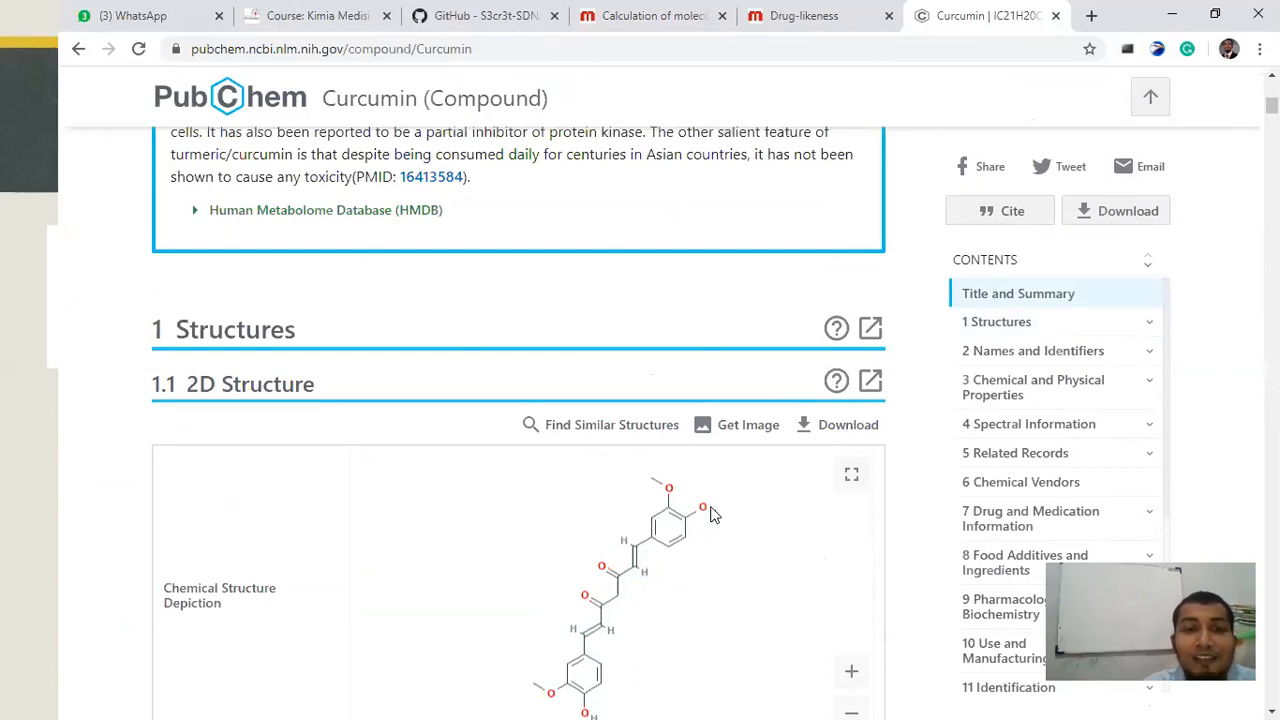
pyautogui.scroll(-1, 712, 513)
pyautogui.click(845, 331)
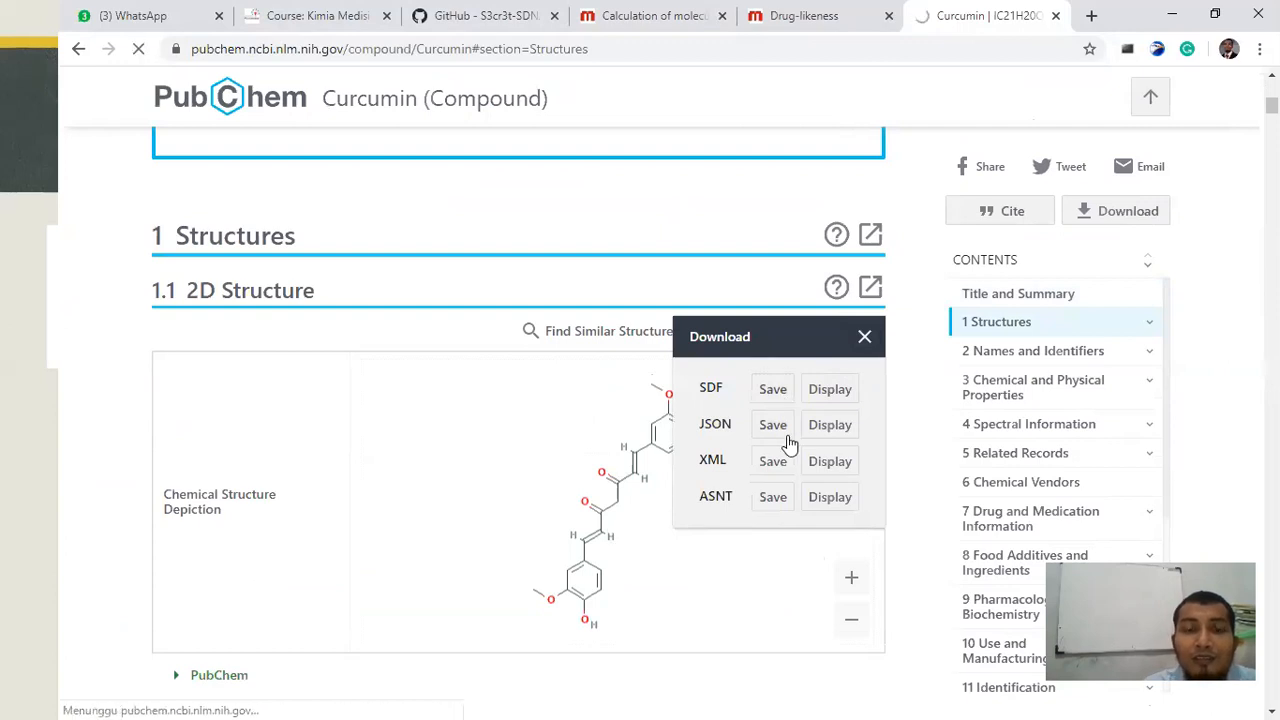
pyautogui.click(843, 384)
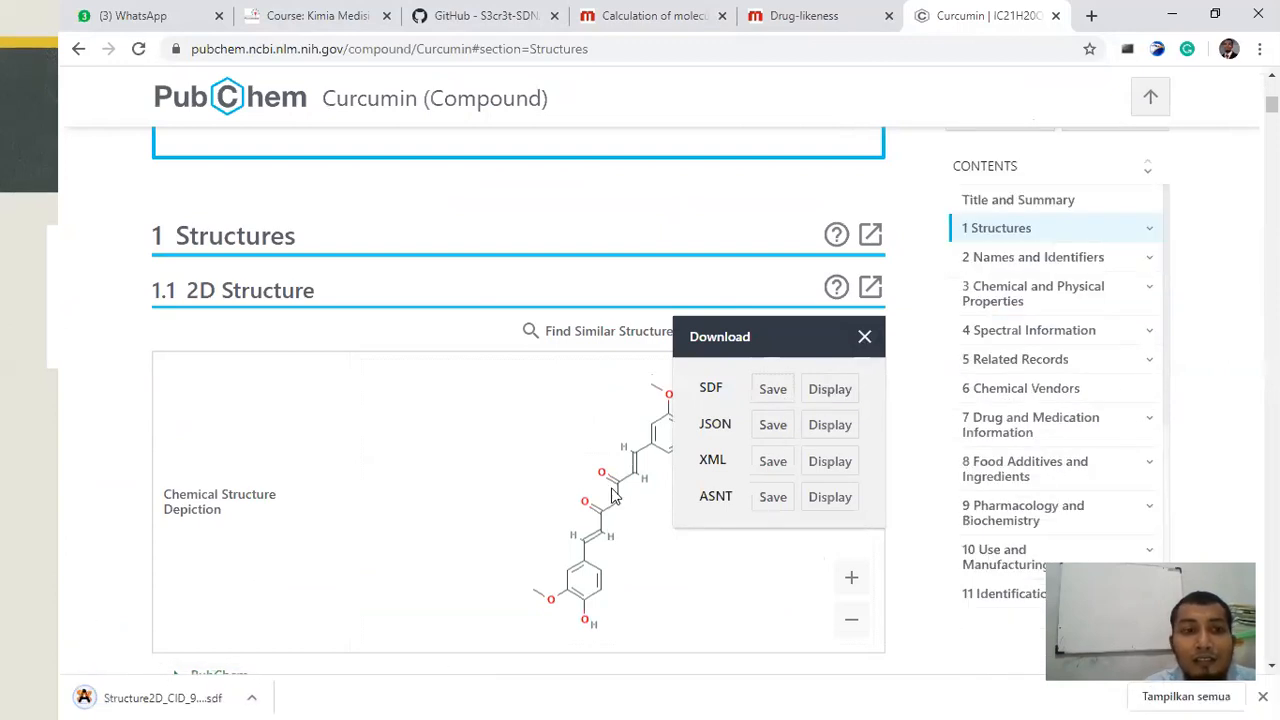
pyautogui.click(866, 338)
# Download curcumin's 3D conformer as an SDF file and open the downloaded file in Avogadro.
pyautogui.scroll(-4, 806, 477)
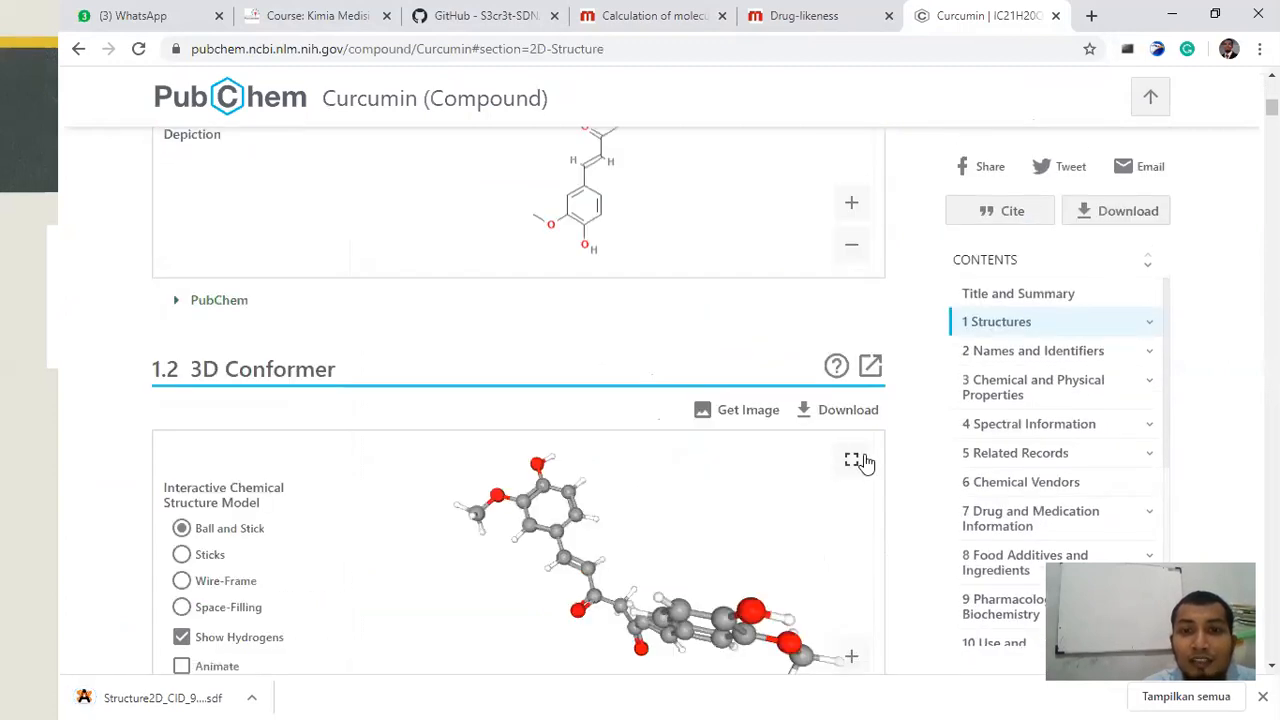
pyautogui.click(846, 412)
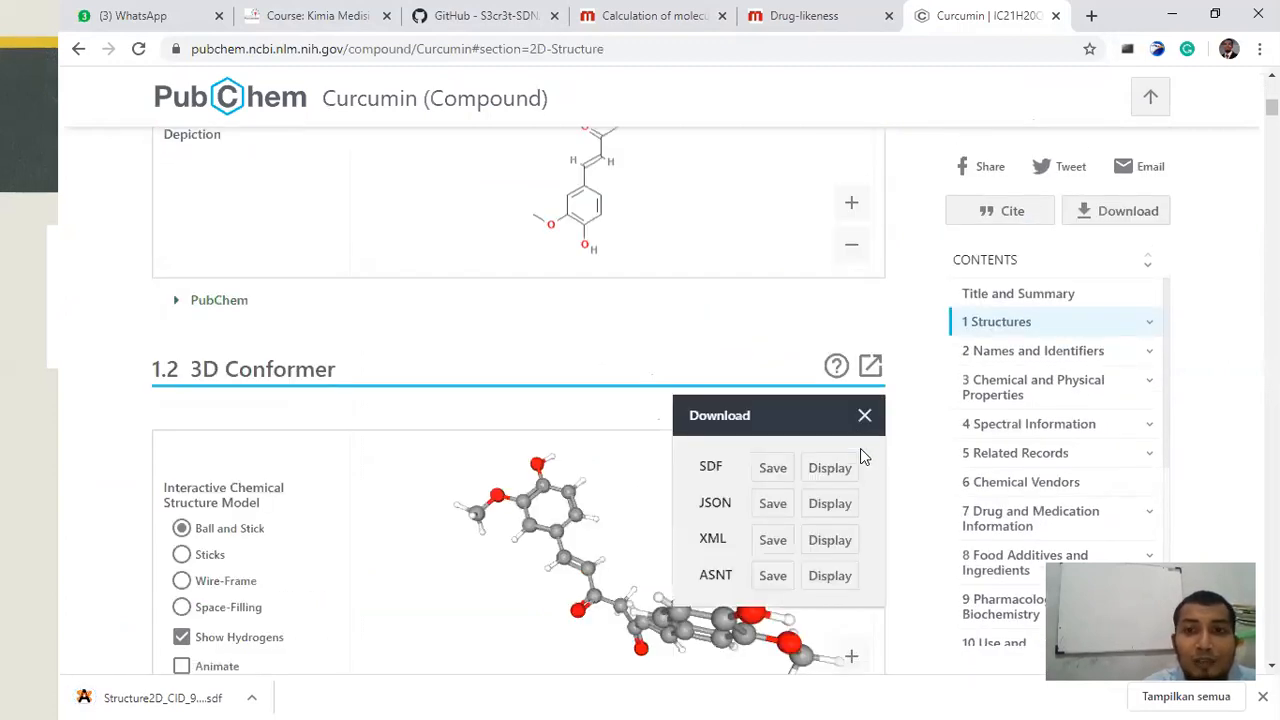
pyautogui.click(777, 474)
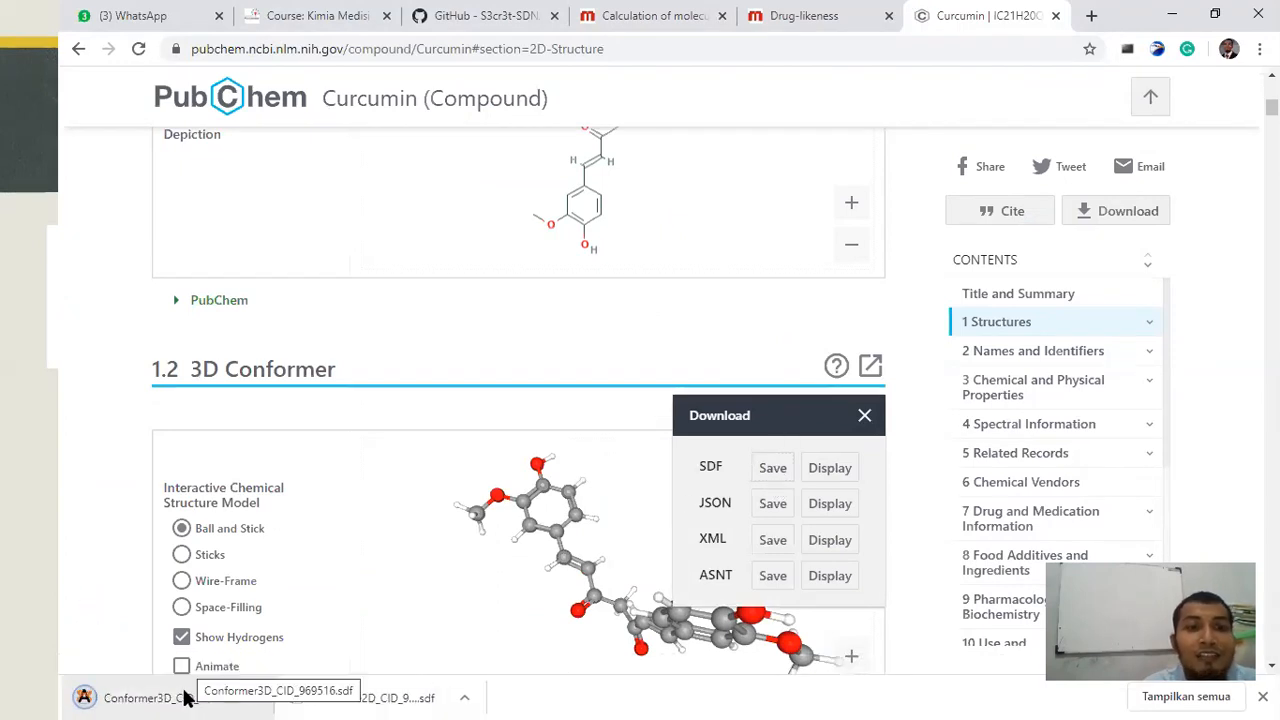
pyautogui.click(182, 698)
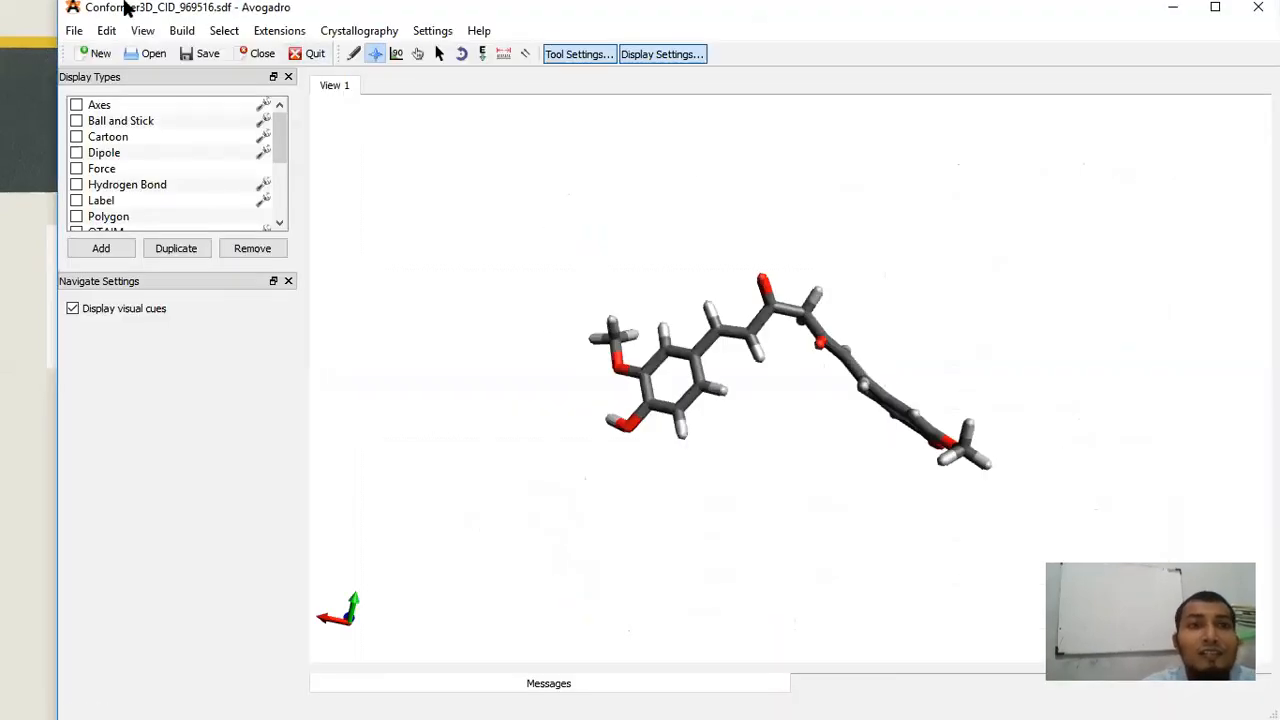
# Save the molecule to the Desktop as Conformer3D_CID_969516.mol in MDL SDfile format.
pyautogui.click(73, 32)
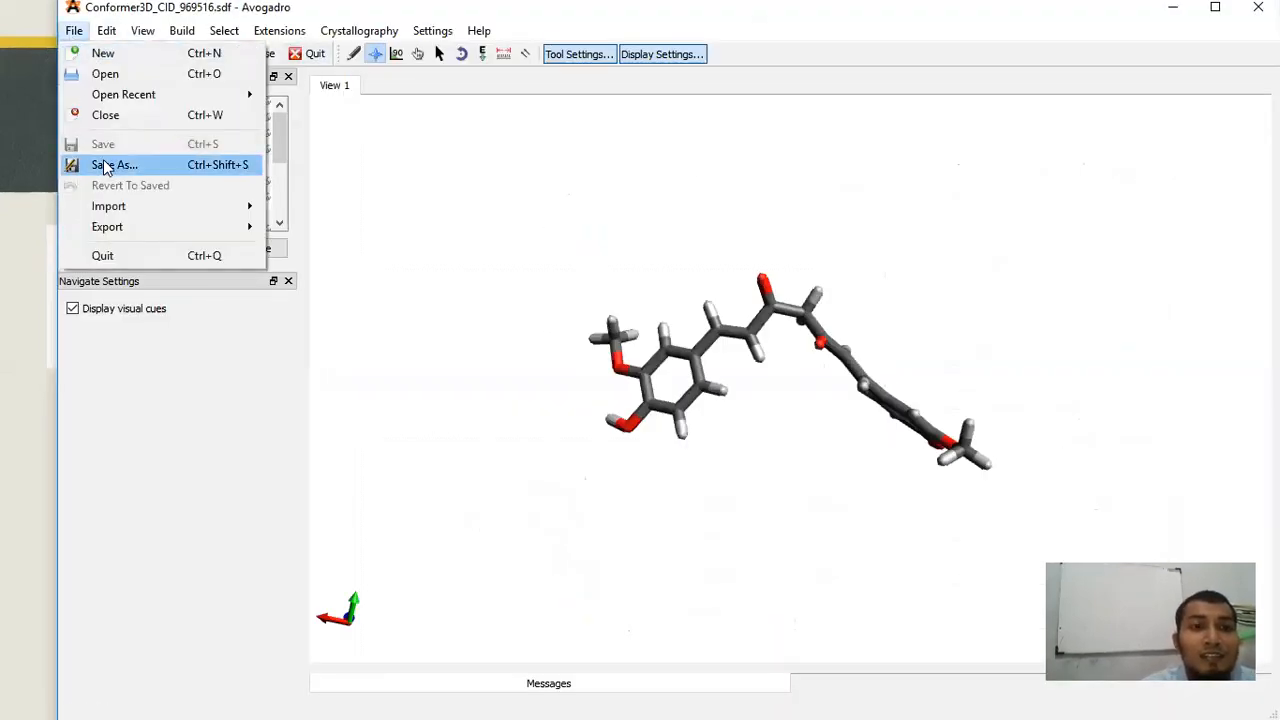
pyautogui.click(105, 166)
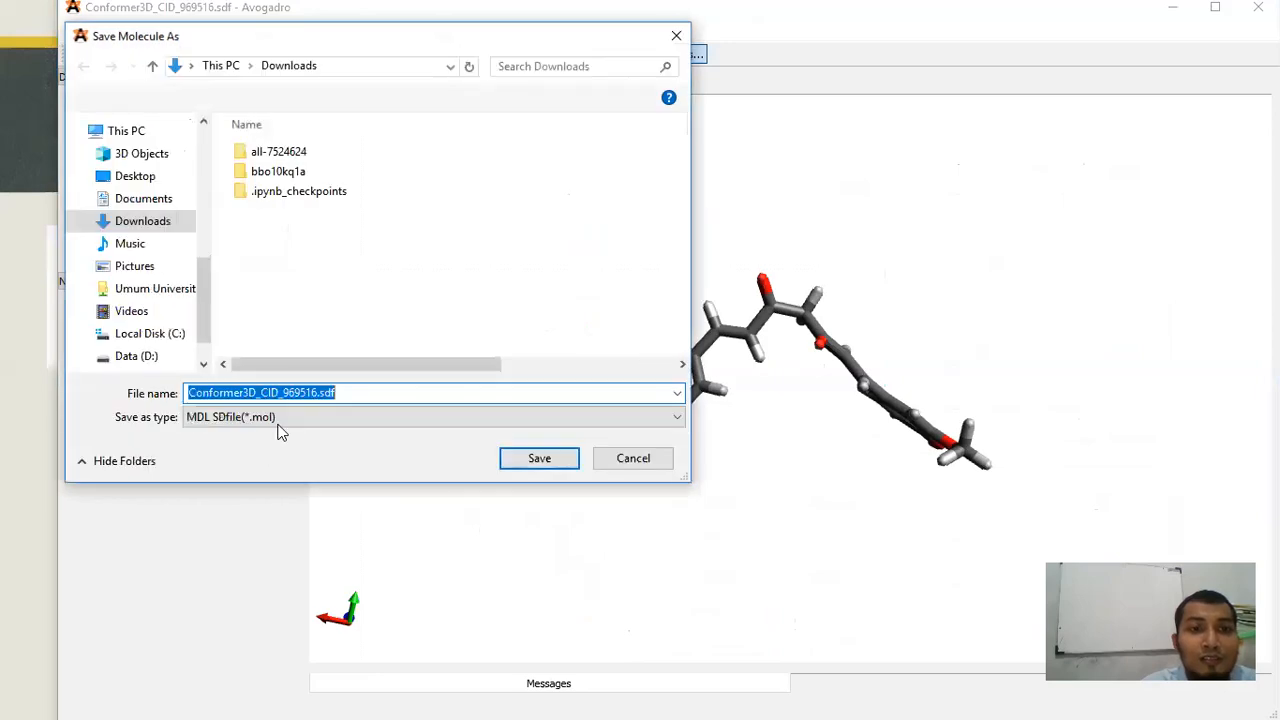
pyautogui.click(350, 394)
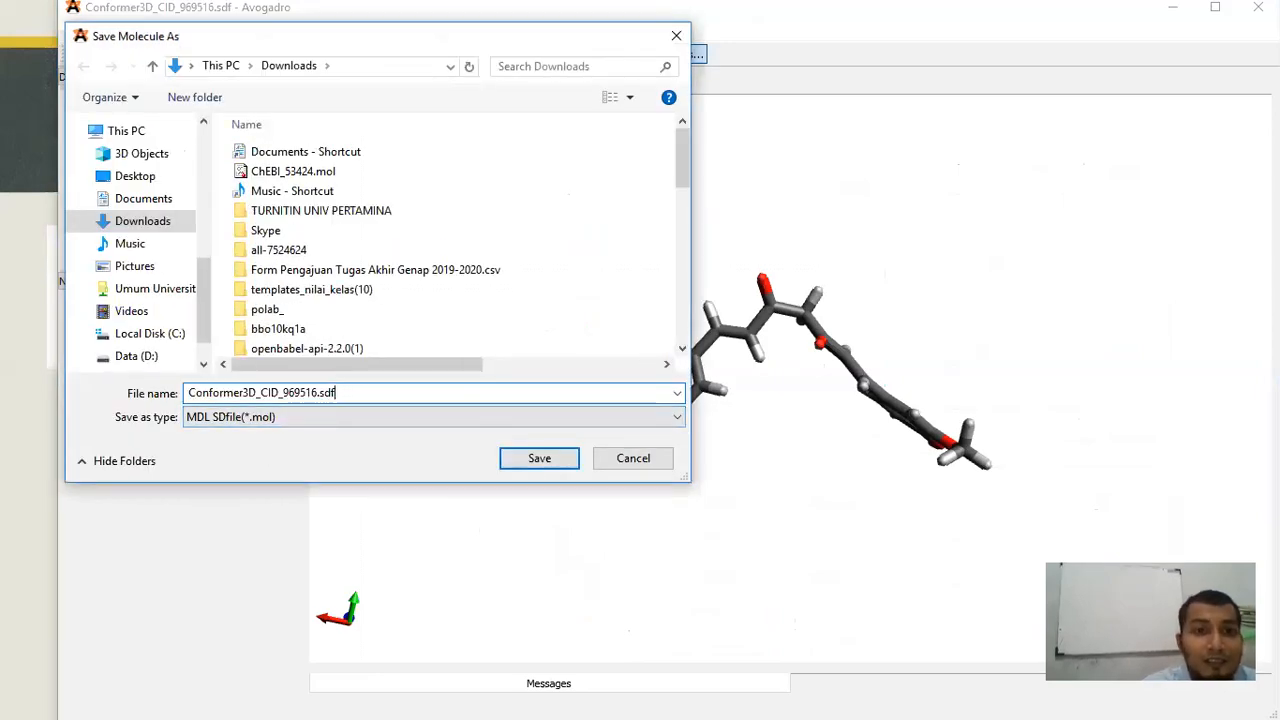
pyautogui.press('BackSpace')
pyautogui.press('BackSpace')
pyautogui.press('BackSpace')
pyautogui.write('mol')
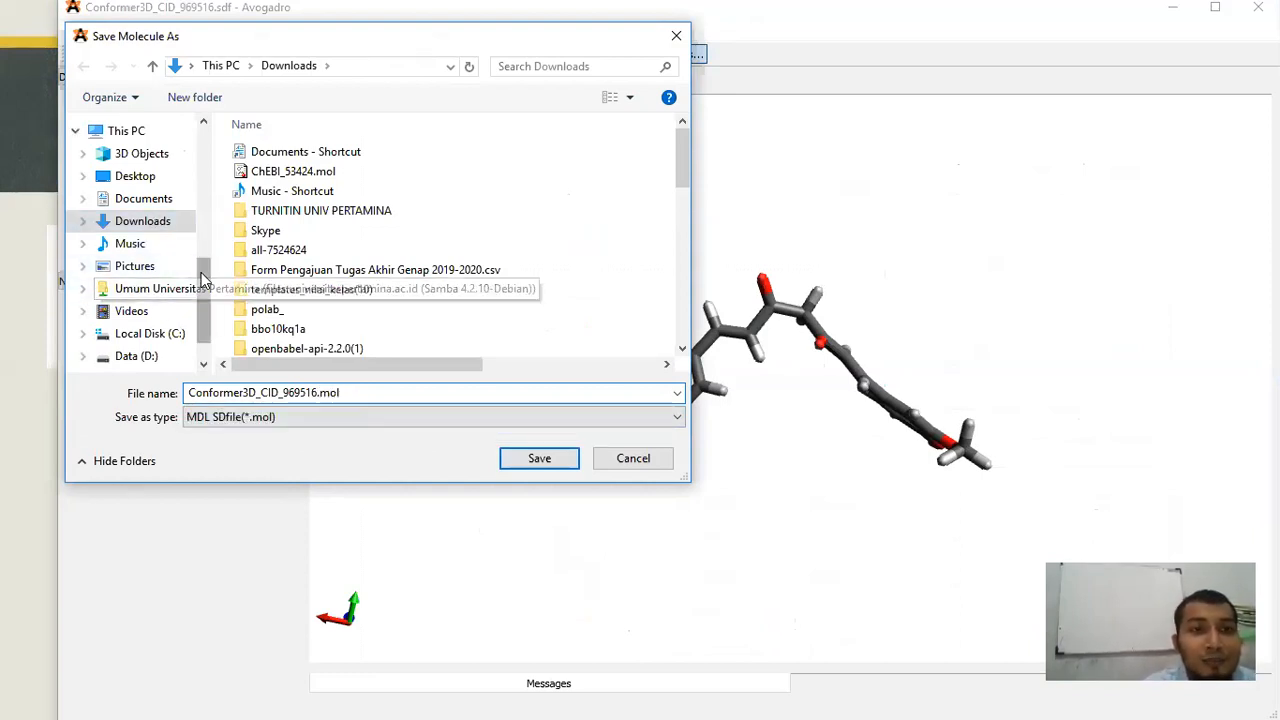
pyautogui.click(140, 178)
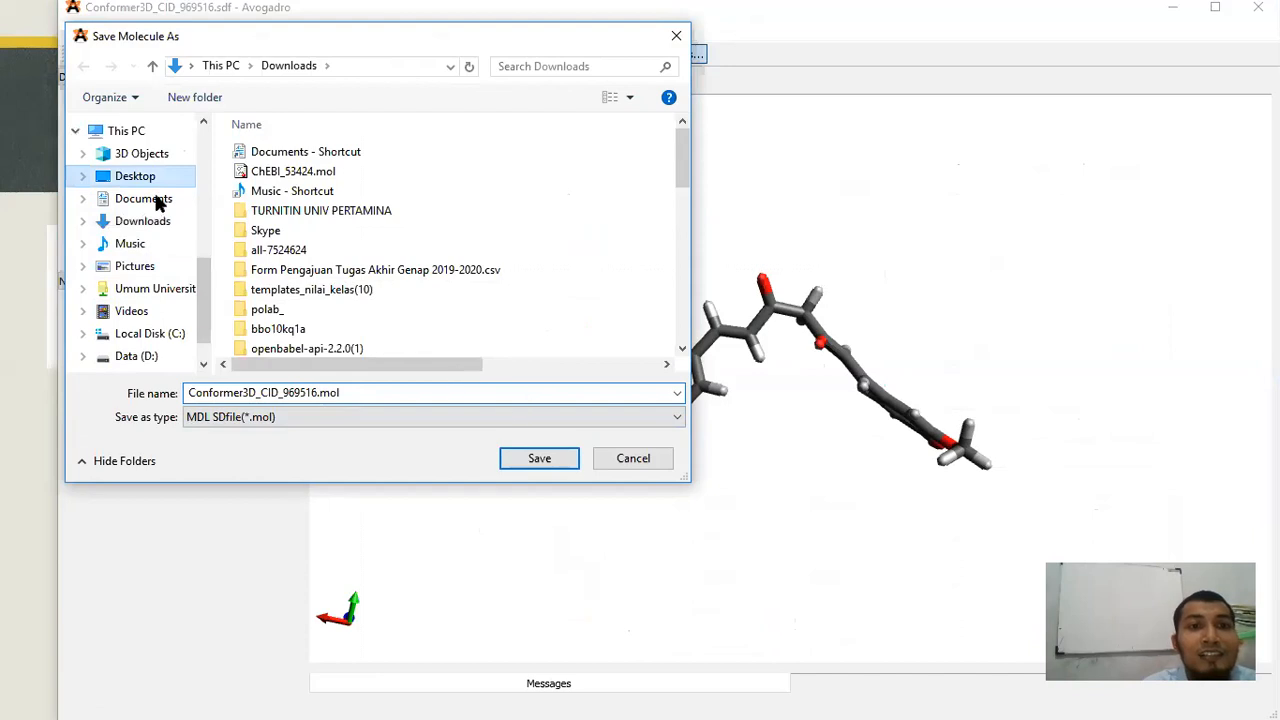
pyautogui.click(535, 460)
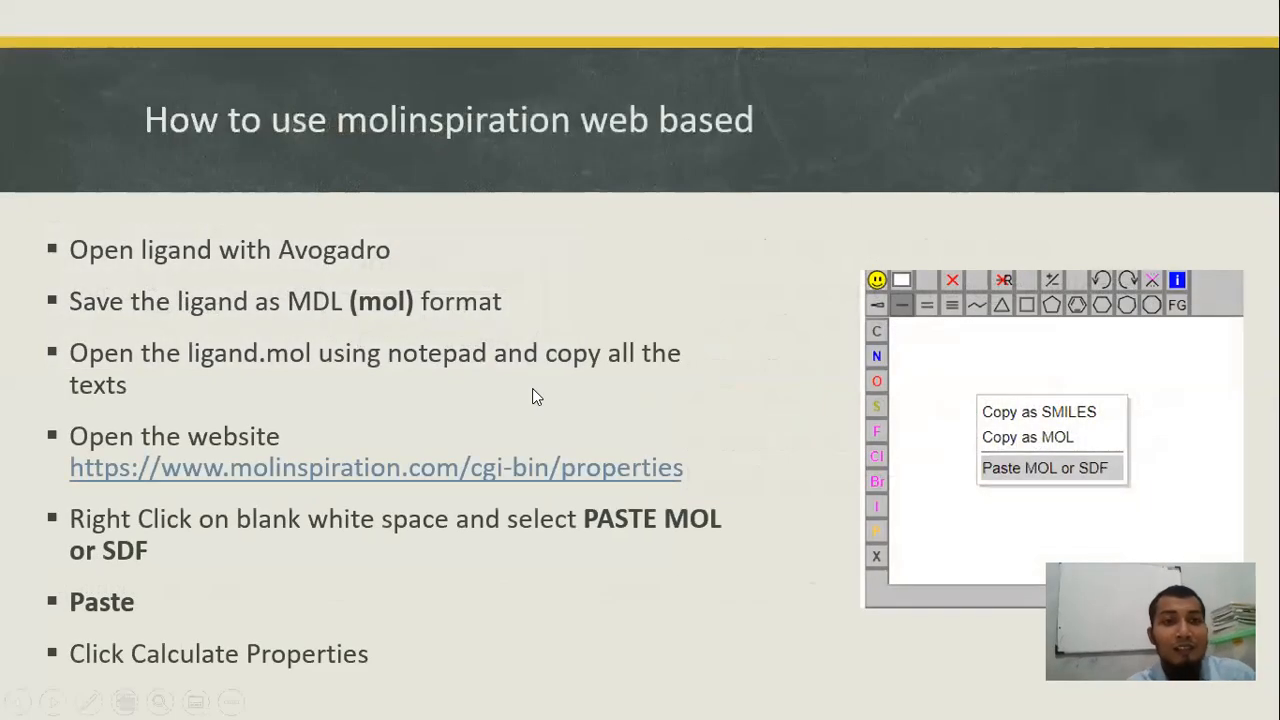
# Switch to File Explorer, open Conformer3D_CID_969516.mol from the Desktop in Notepad++ and copy all of its text.
pyautogui.hotkey('alt', 'Tab')
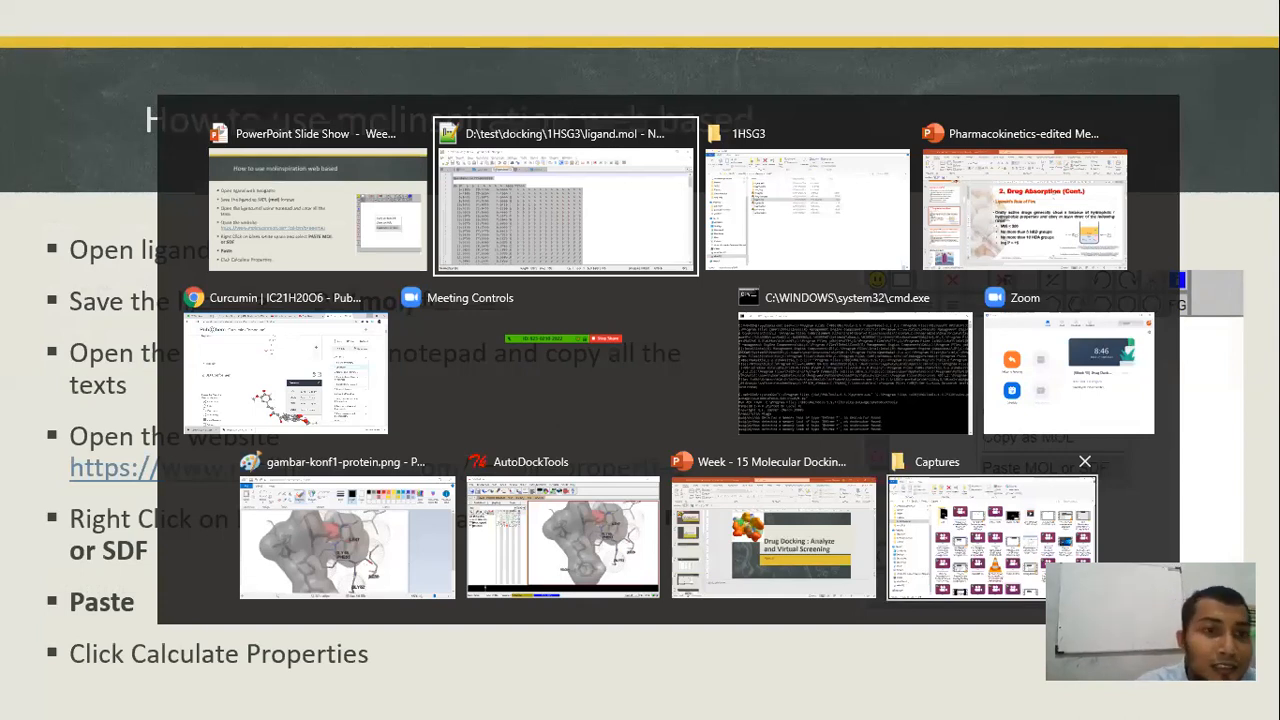
pyautogui.click(990, 537)
pyautogui.click(127, 211)
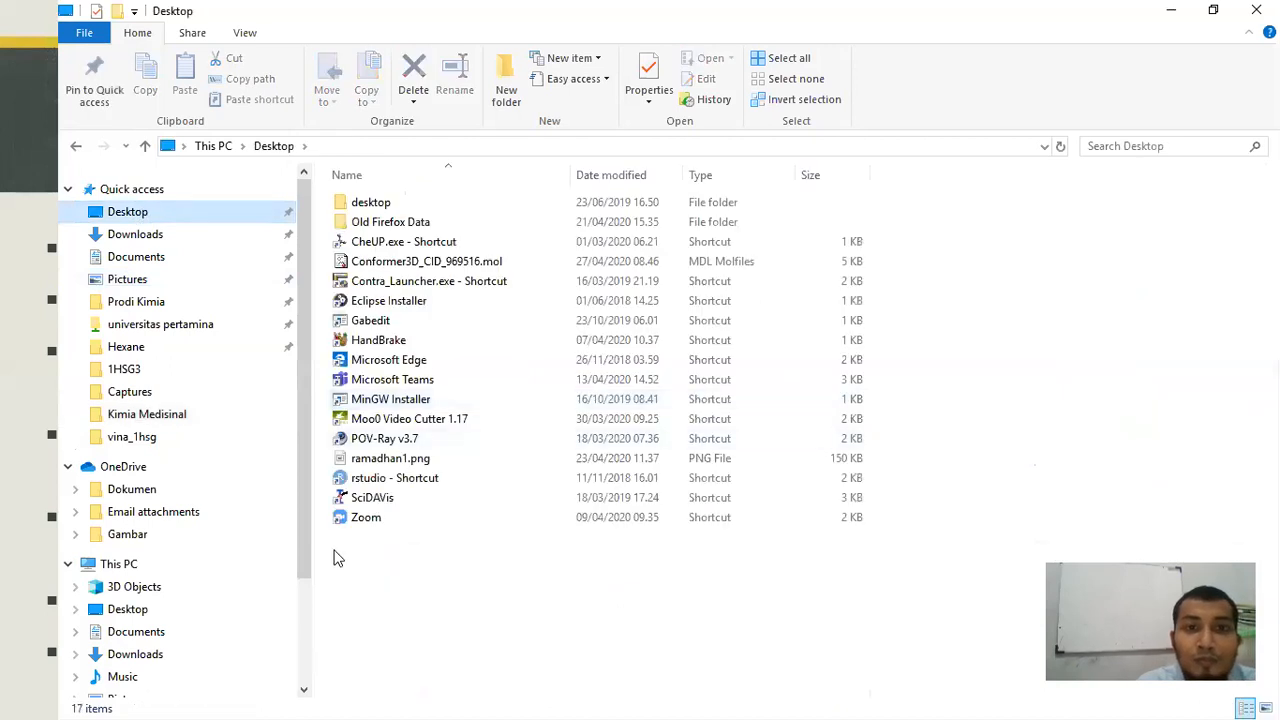
pyautogui.click(399, 264)
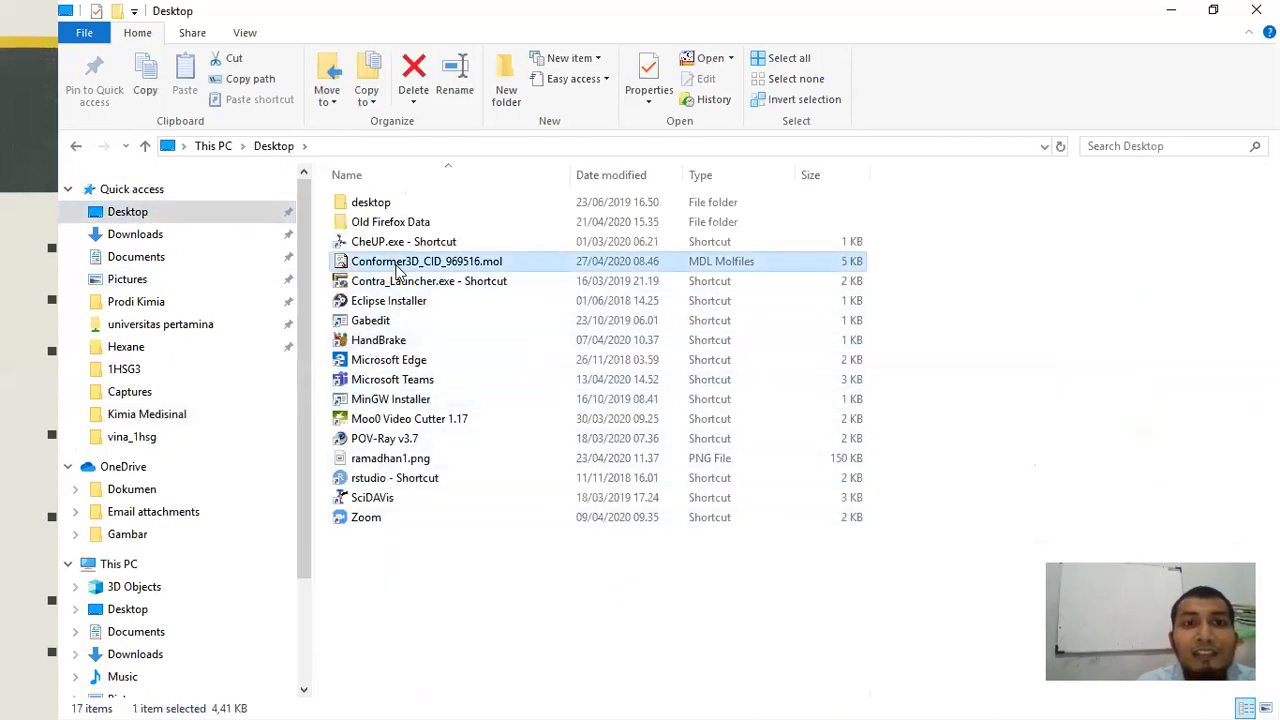
pyautogui.rightClick(399, 264)
pyautogui.click(447, 358)
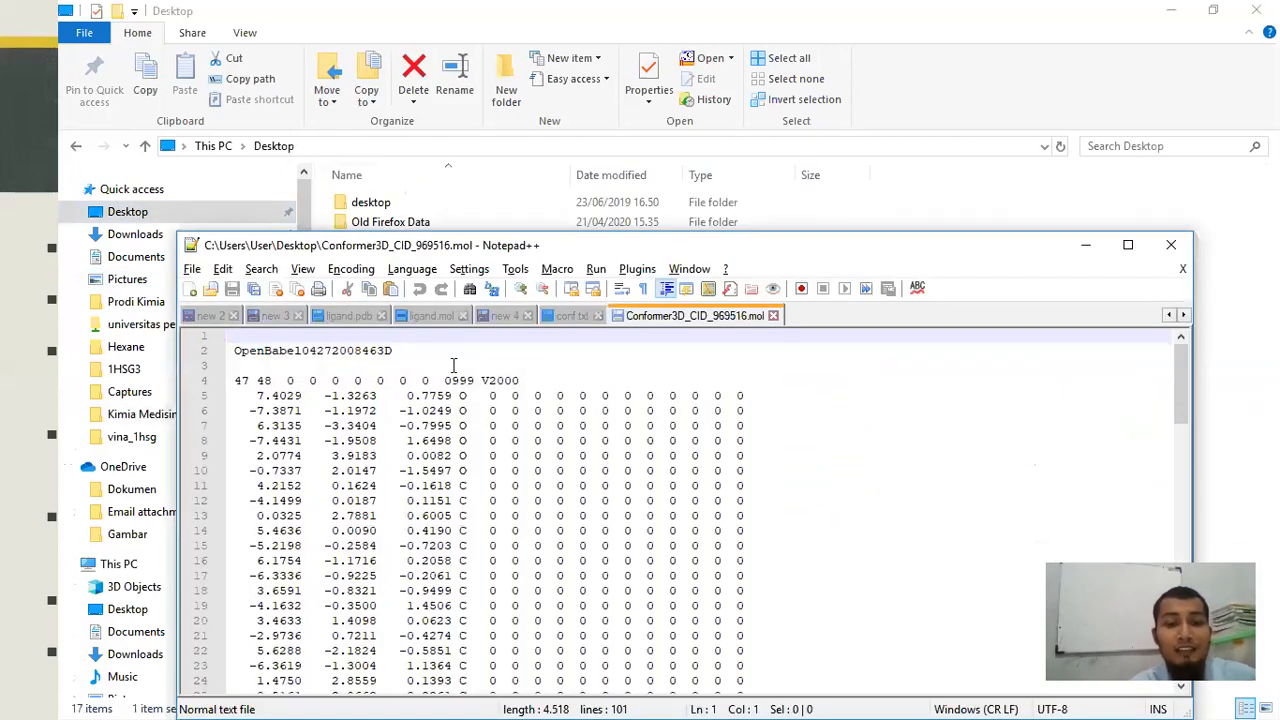
pyautogui.hotkey('ctrl', 'a')
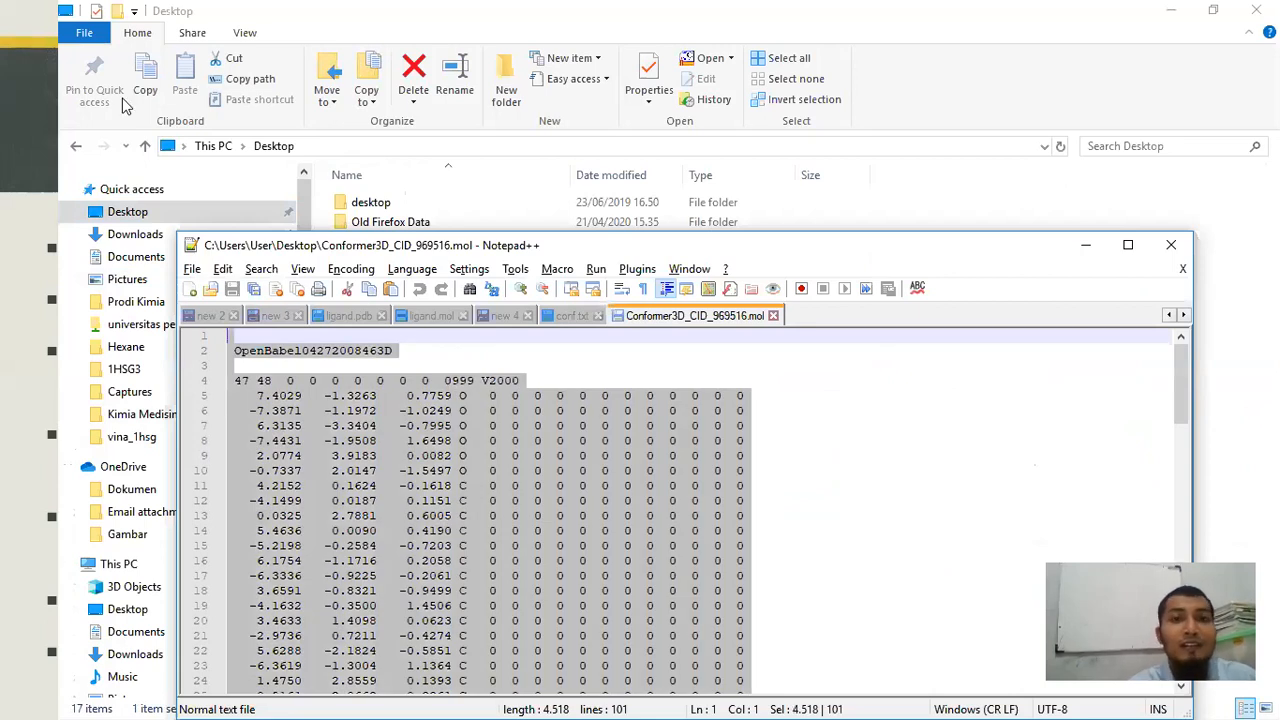
# Switch to the Molinspiration page in Chrome, return to the molecule entry page and clear the previous molecule from the editor.
pyautogui.hotkey('alt', 'Tab')
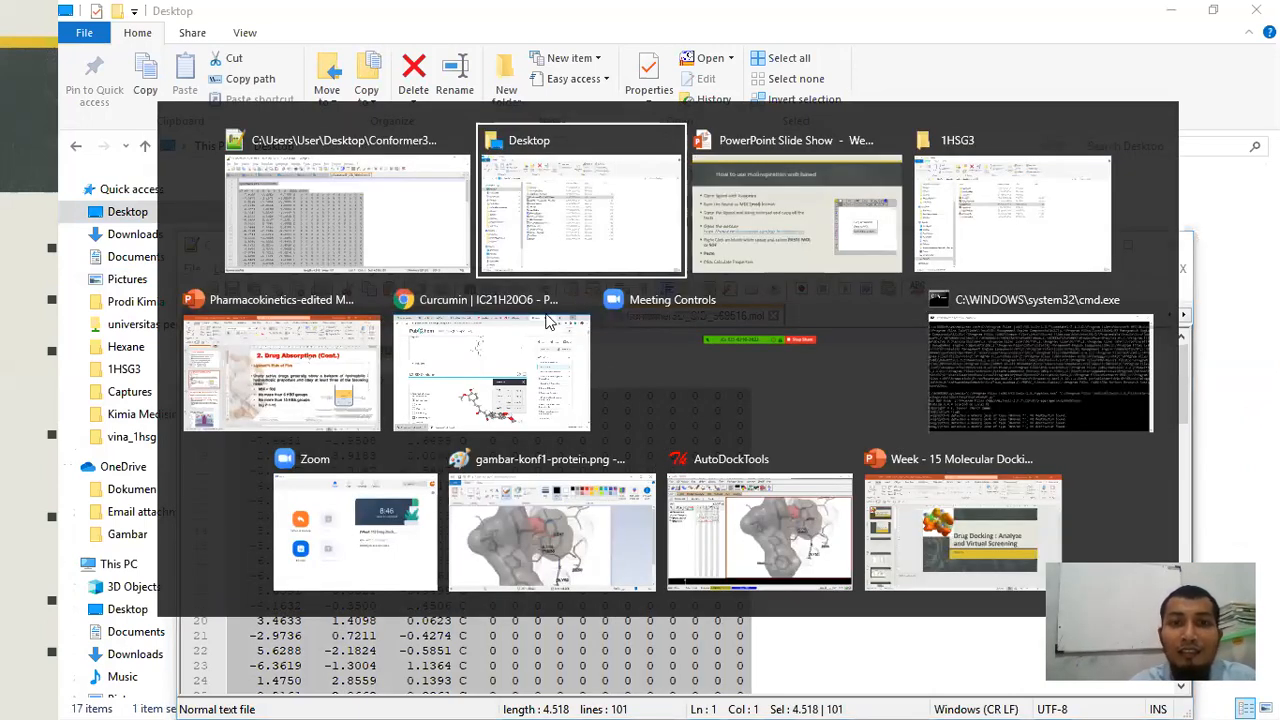
pyautogui.click(478, 377)
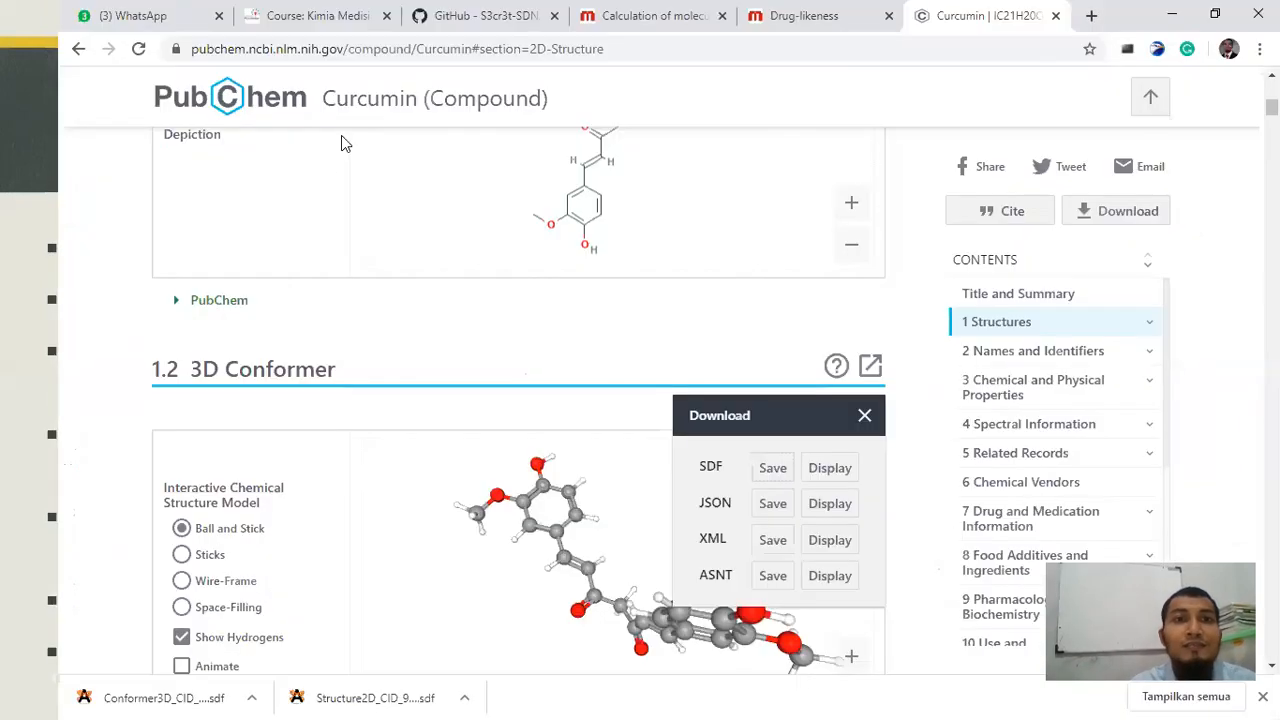
pyautogui.hotkey('ctrl', 'shift', 'Tab')
pyautogui.hotkey('ctrl', 'shift', 'Tab')
pyautogui.click(79, 50)
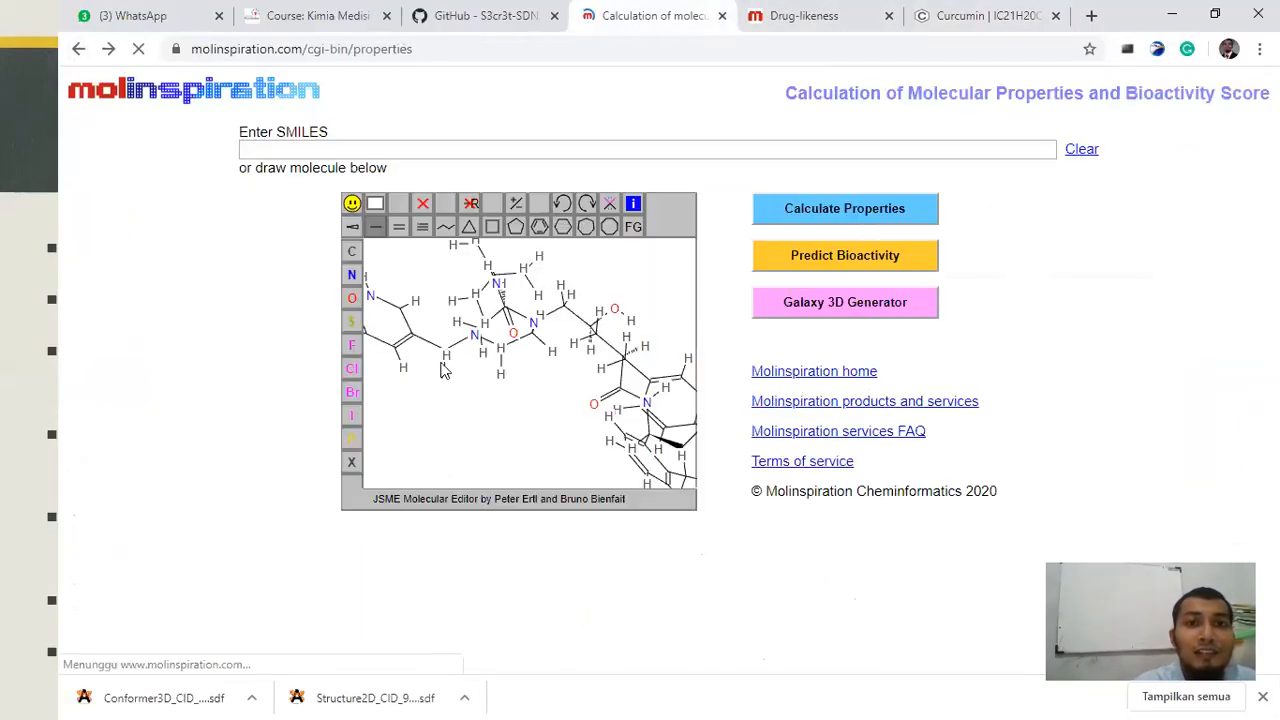
pyautogui.click(376, 204)
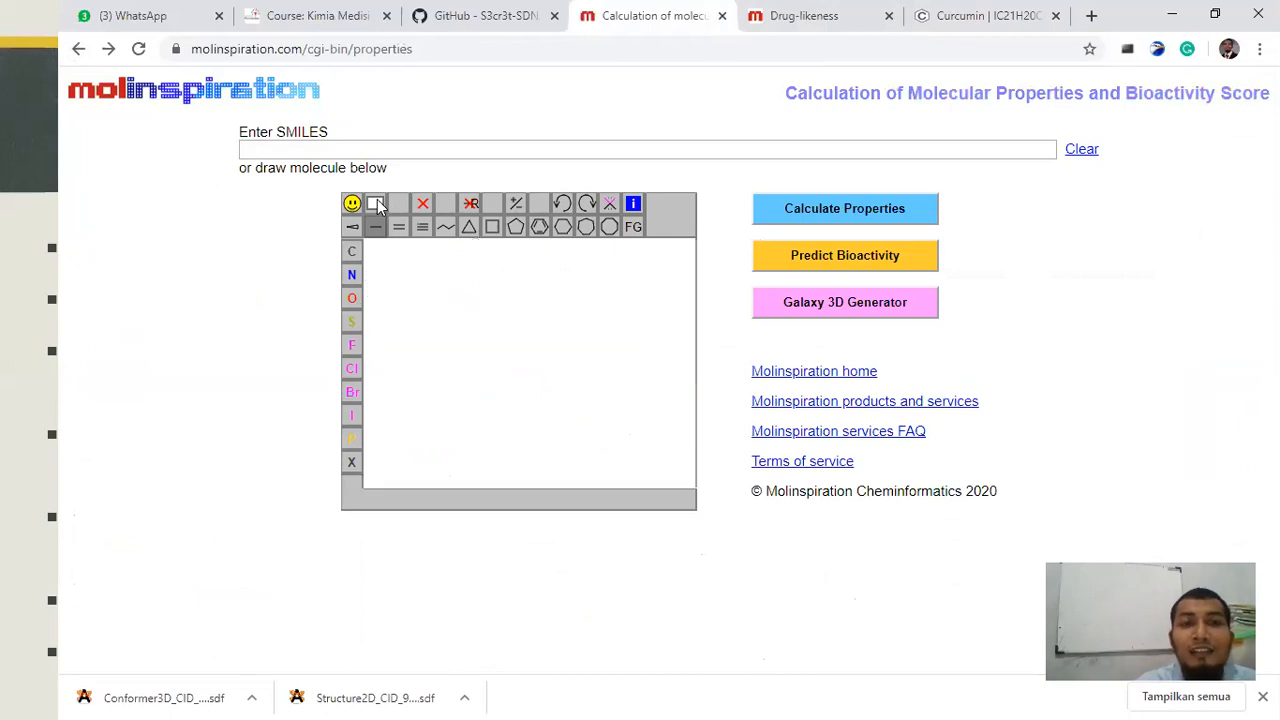
# Import the copied curcumin MOL text into the empty molecule editor.
pyautogui.rightClick(476, 318)
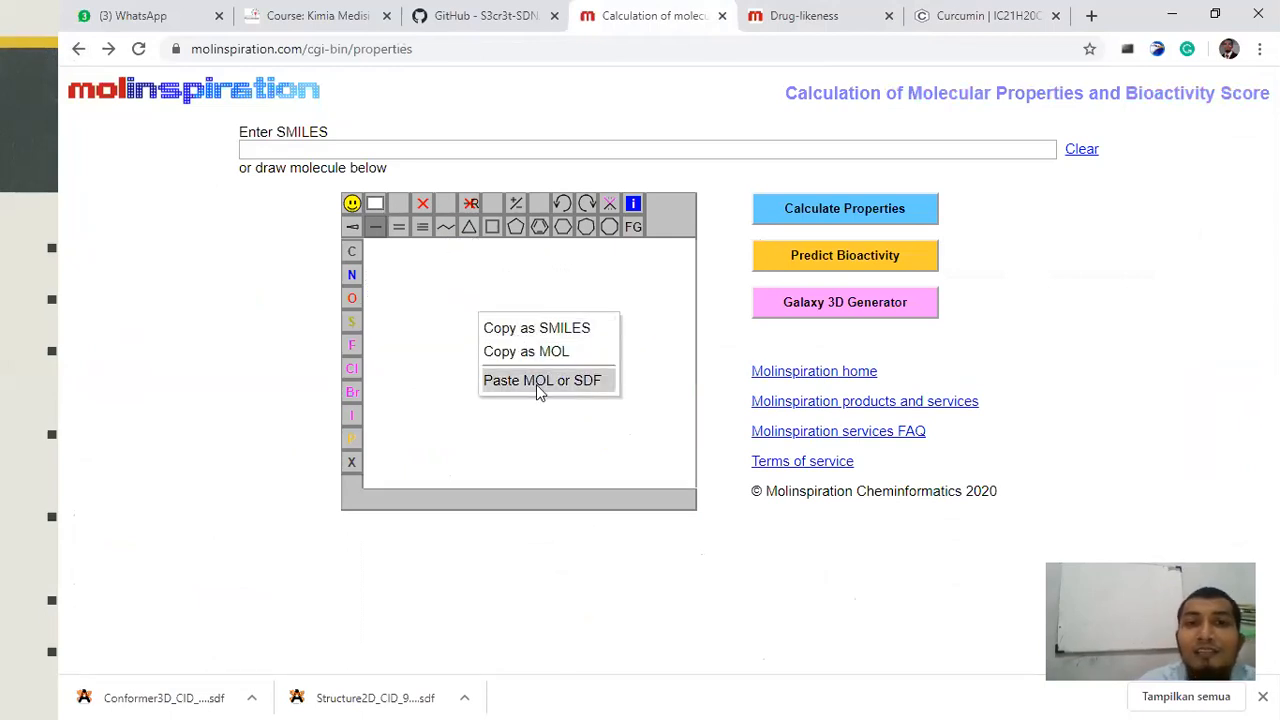
pyautogui.click(538, 384)
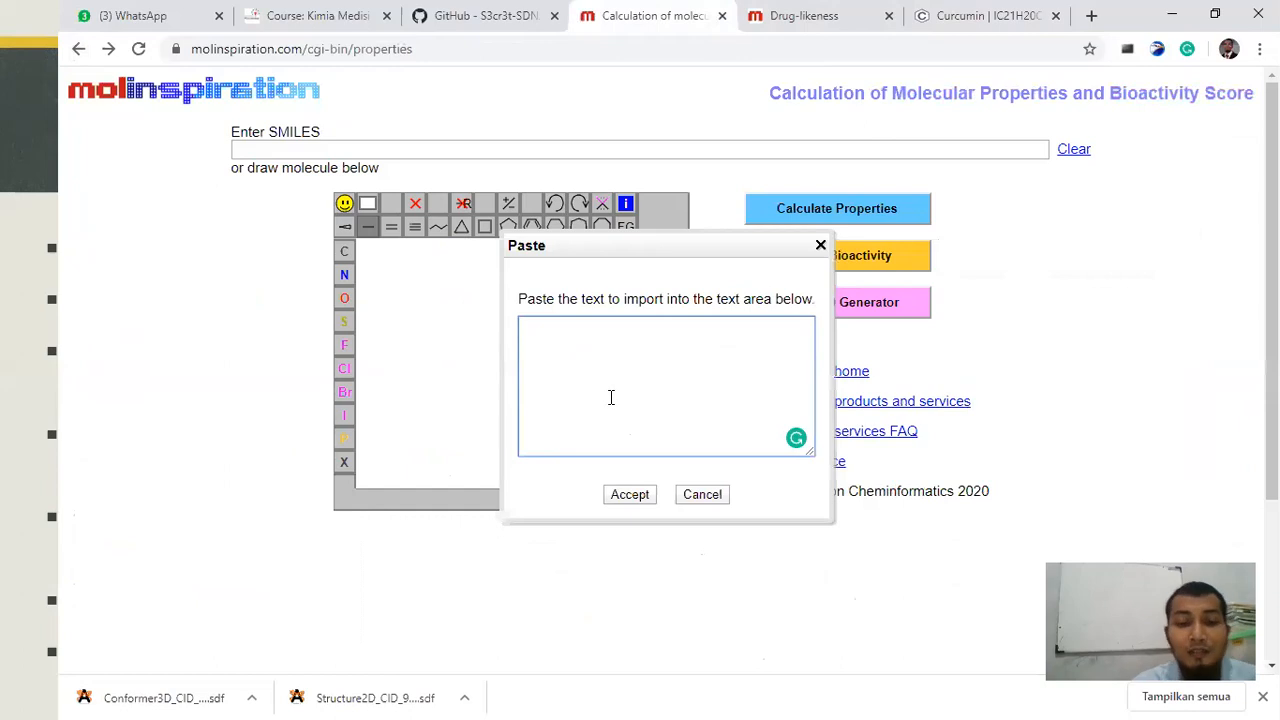
pyautogui.hotkey('ctrl', 'v')
pyautogui.click(630, 494)
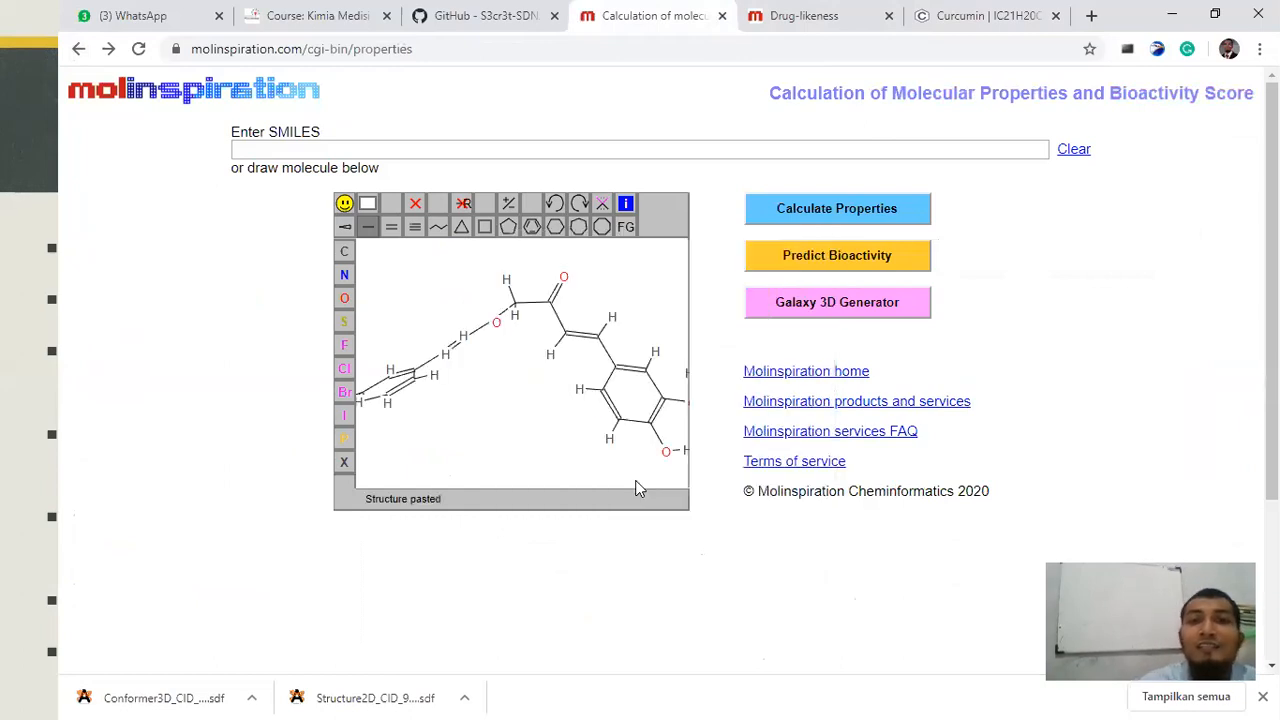
# Run Predict Bioactivity for curcumin and highlight the bioactivity scores from GPCR ligand to enzyme inhibitor.
pyautogui.click(837, 256)
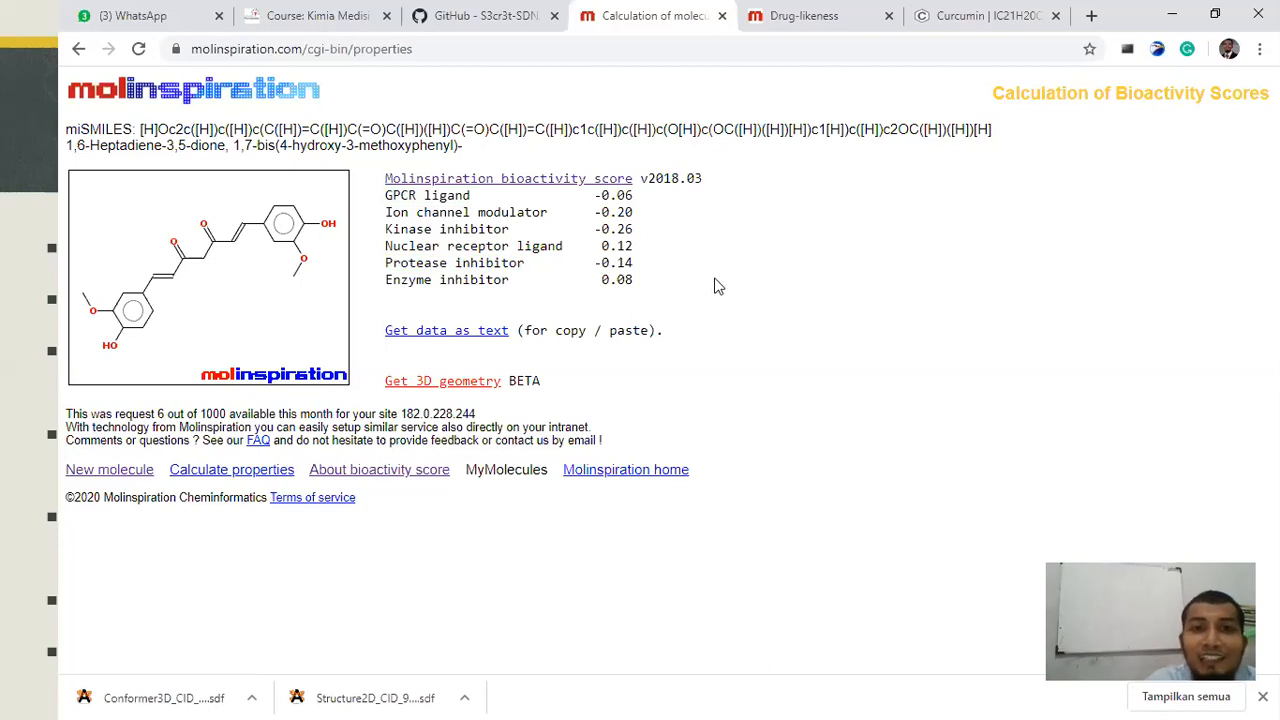
pyautogui.moveTo(636, 284); pyautogui.dragTo(392, 193)
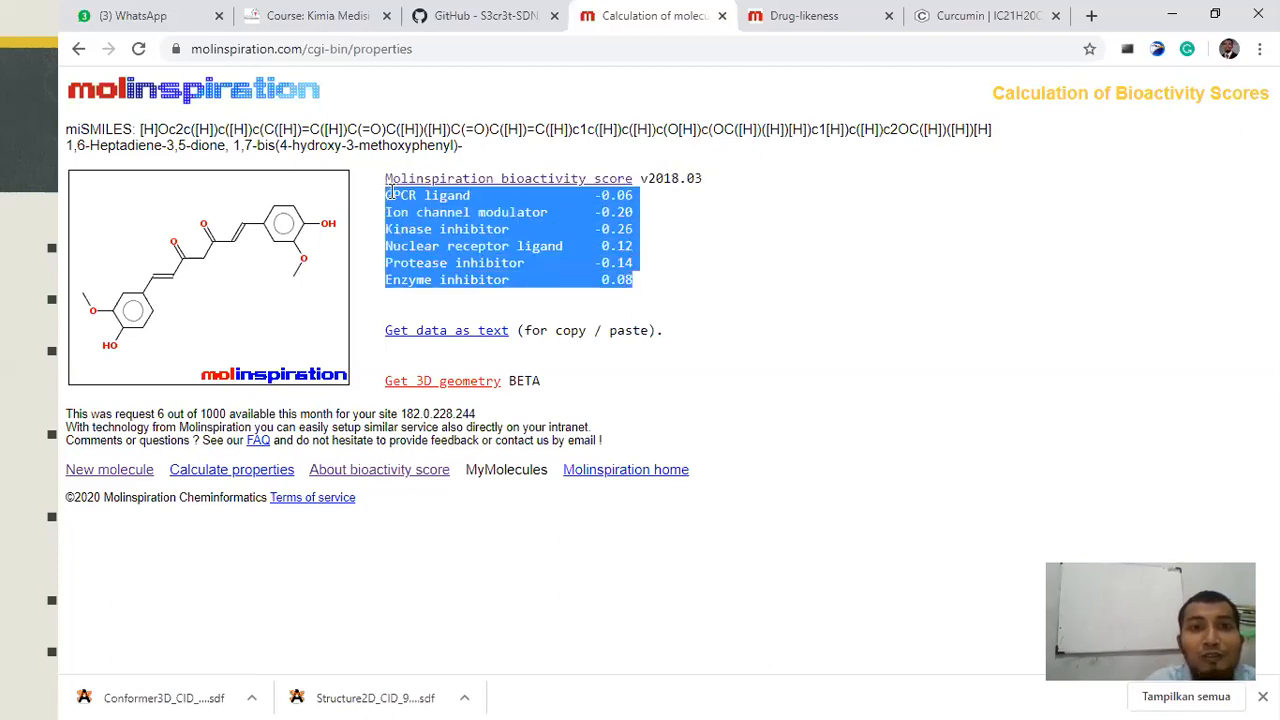
pyautogui.click(752, 263)
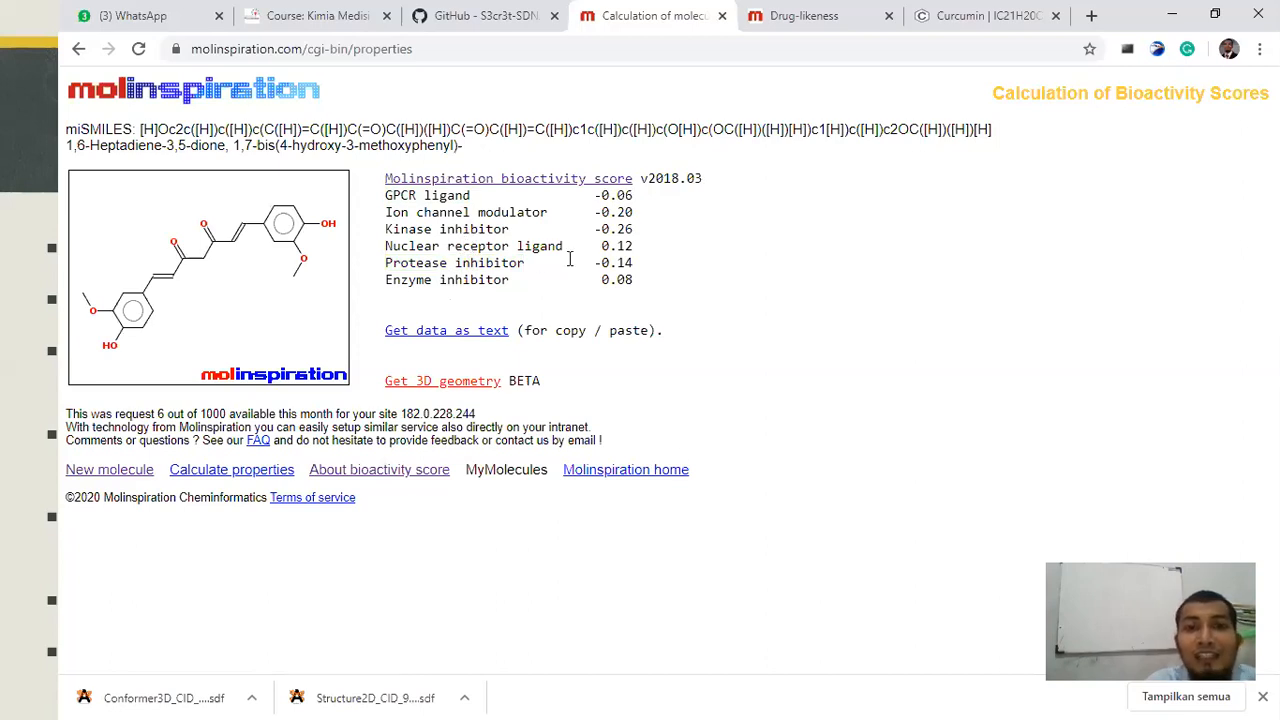
pyautogui.moveTo(648, 288); pyautogui.dragTo(362, 200)
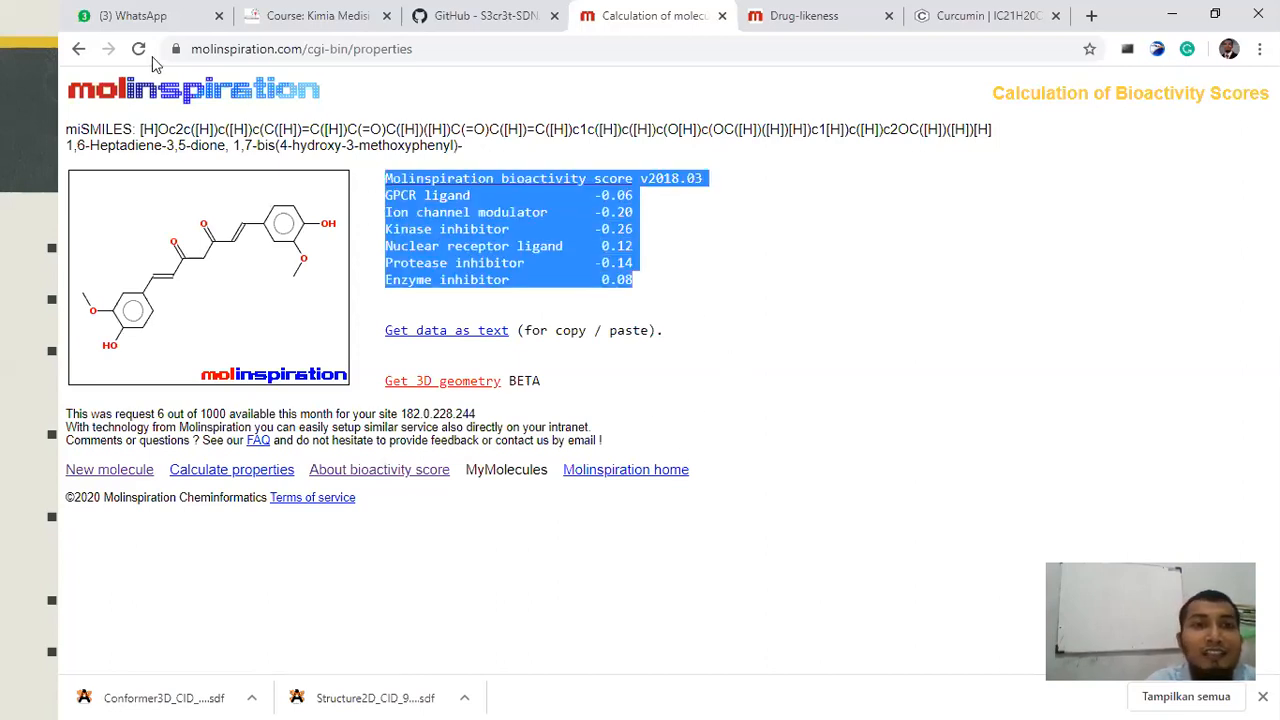
# Return to the molecule entry page, calculate curcumin's molecular properties, and highlight the miLogP, MW and nON values.
pyautogui.click(78, 48)
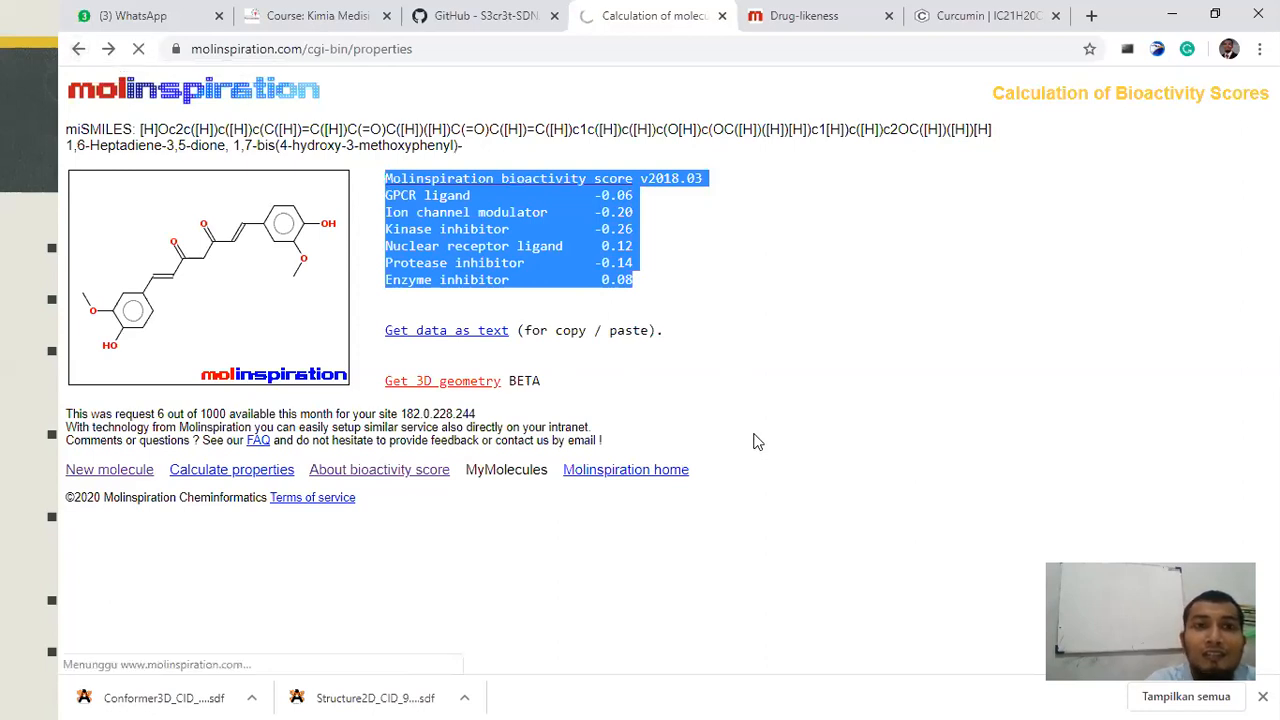
pyautogui.click(810, 212)
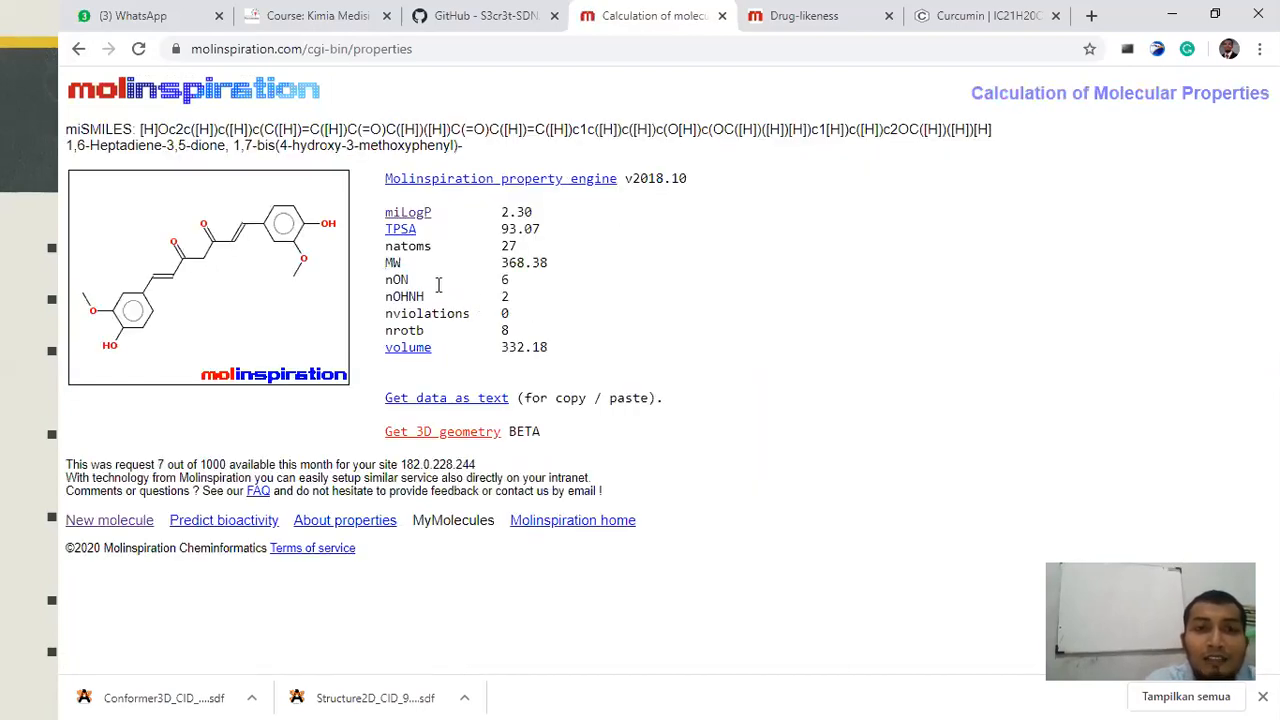
pyautogui.moveTo(537, 219); pyautogui.dragTo(499, 215)
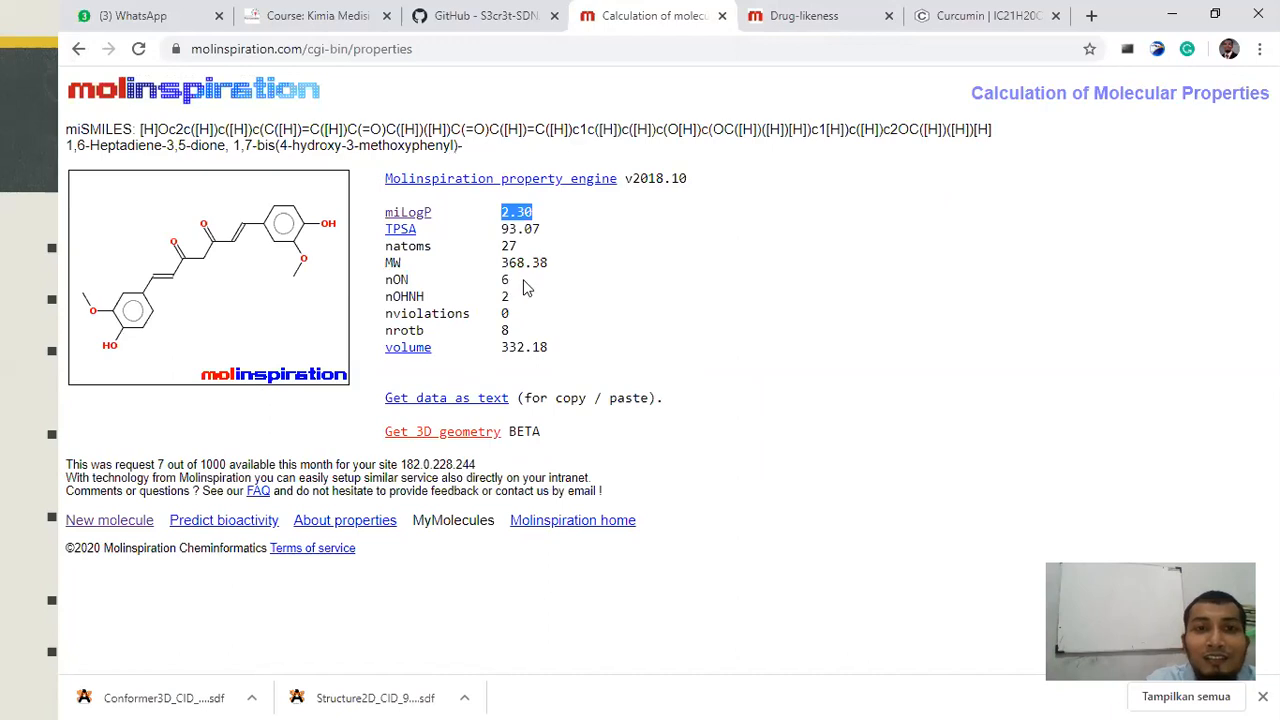
pyautogui.moveTo(552, 263); pyautogui.dragTo(507, 263)
pyautogui.click(530, 252)
pyautogui.moveTo(502, 280); pyautogui.dragTo(386, 288)
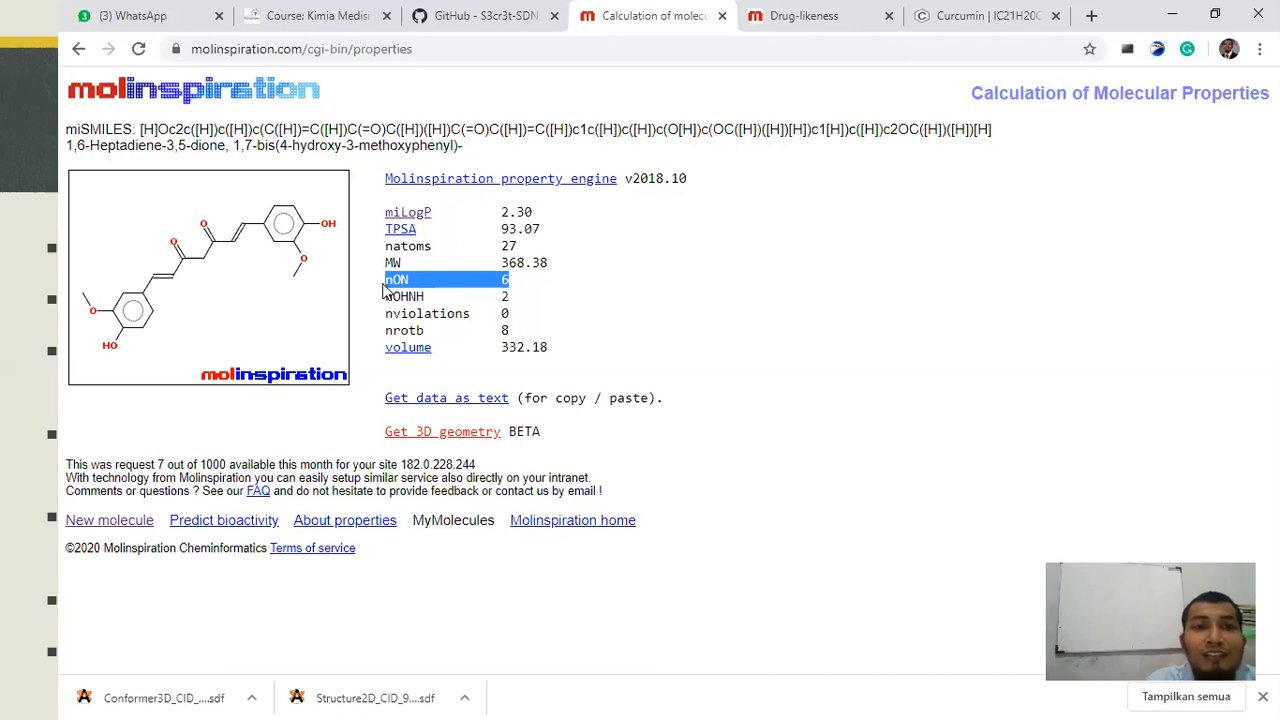
pyautogui.click(519, 288)
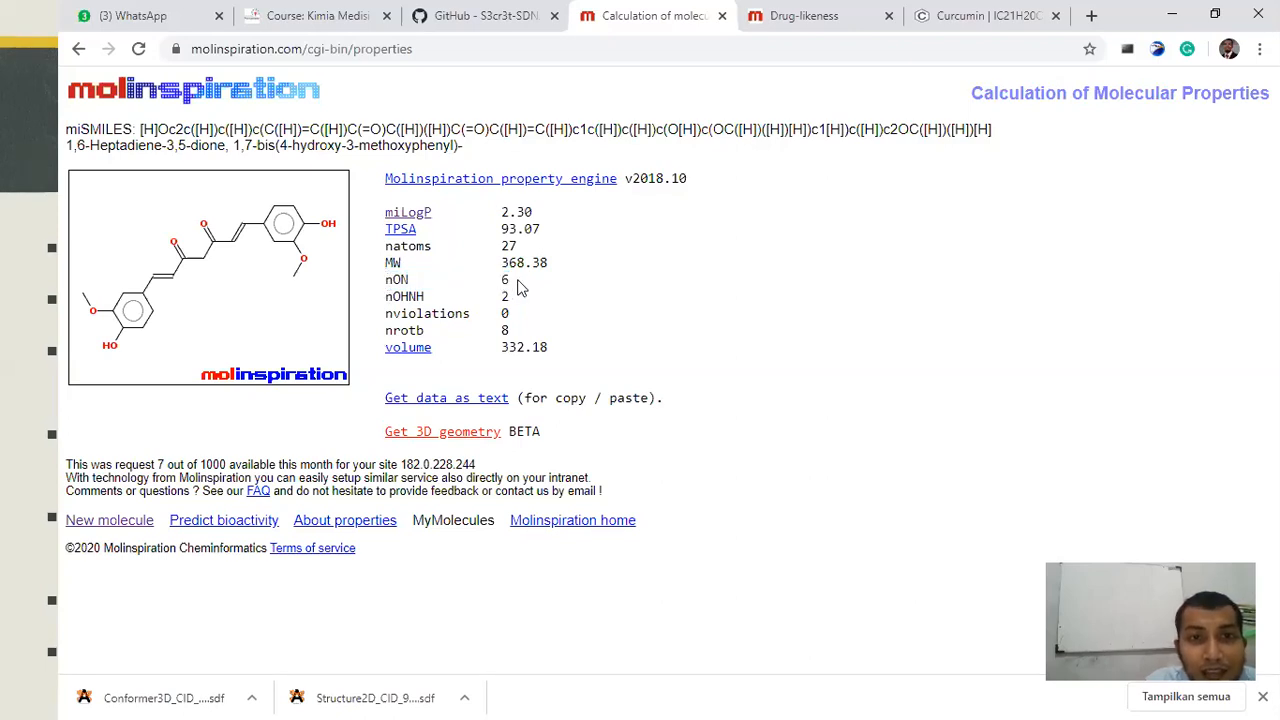
# Highlight curcumin's nON, nOHNH and nviolations rows one after another in the calculated properties.
pyautogui.moveTo(508, 281); pyautogui.dragTo(388, 284)
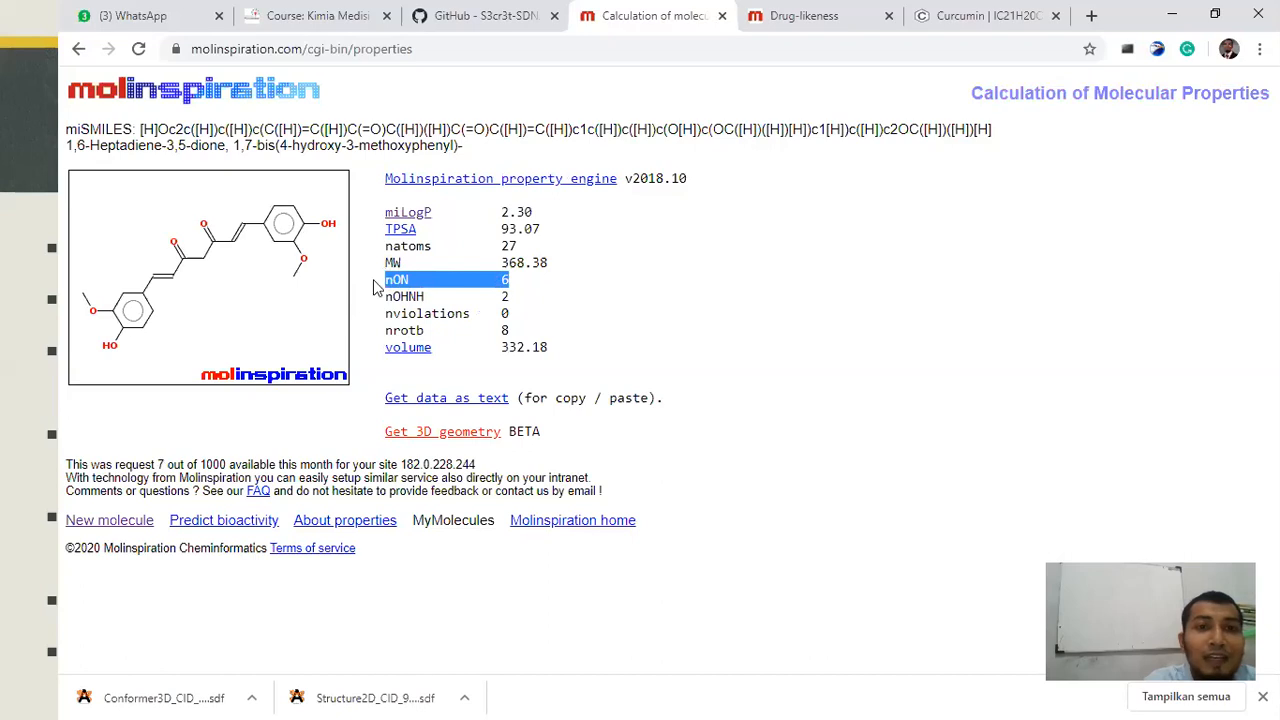
pyautogui.click(494, 289)
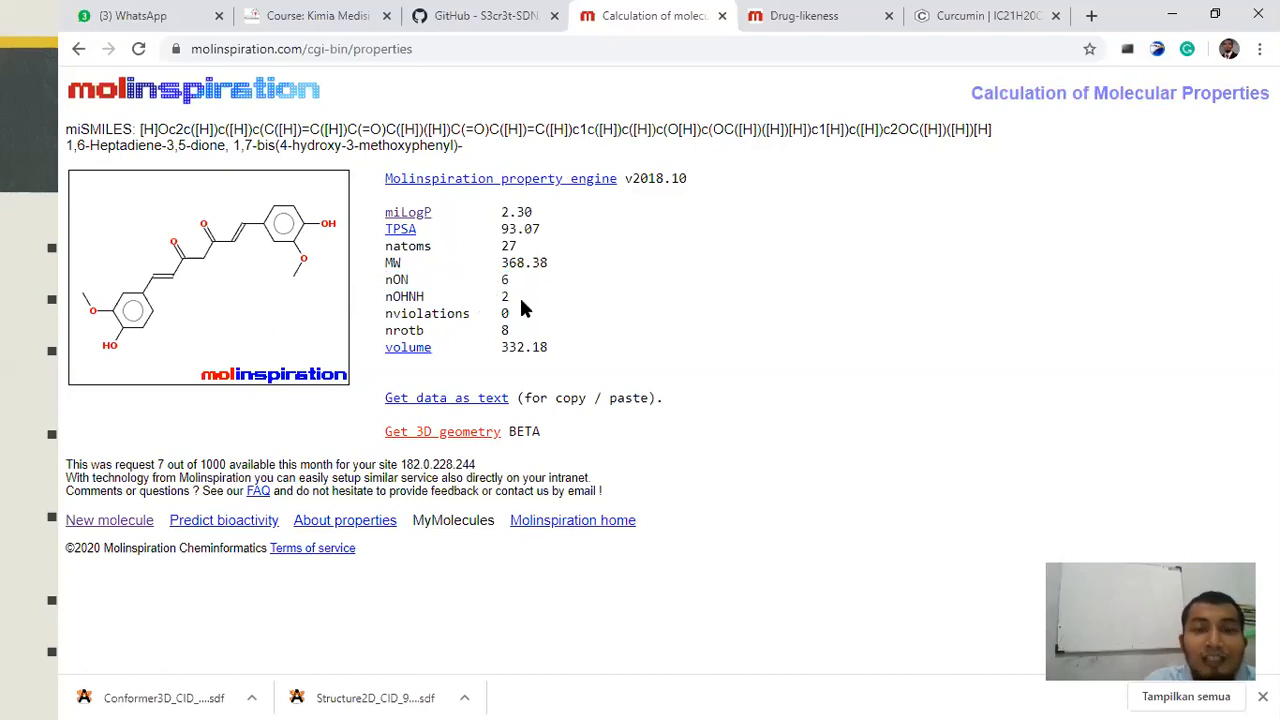
pyautogui.moveTo(512, 299); pyautogui.dragTo(386, 301)
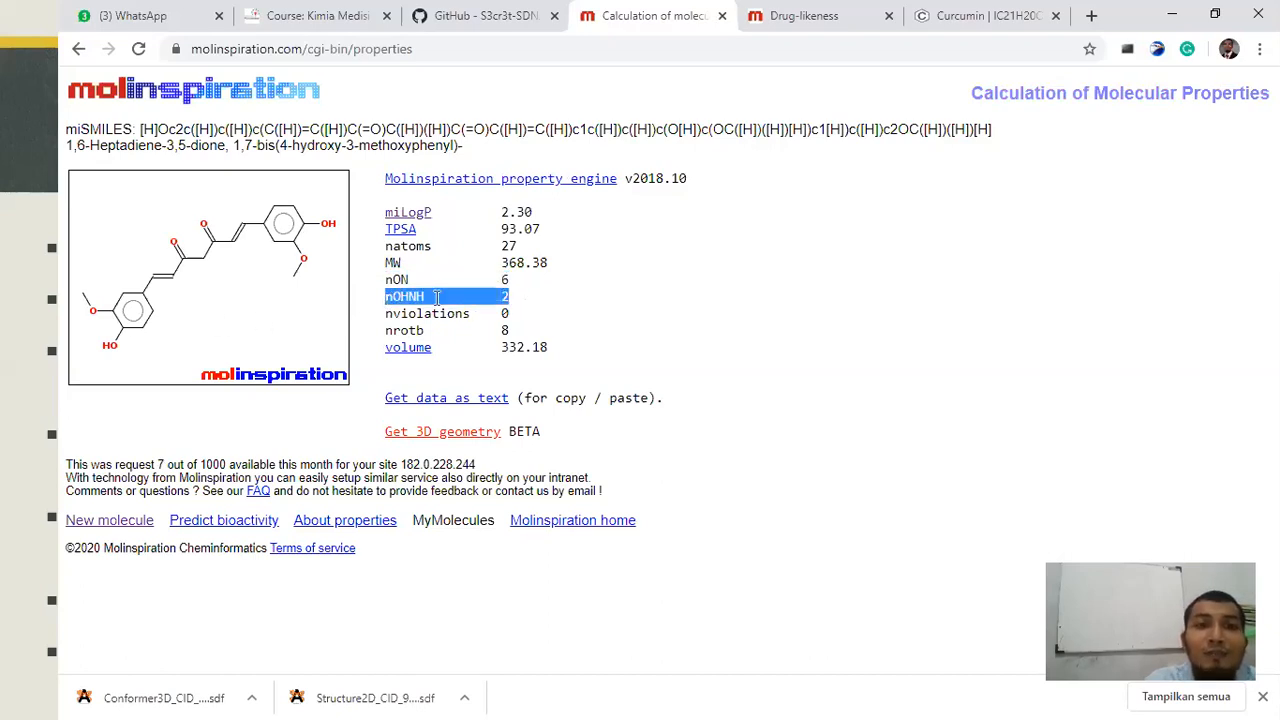
pyautogui.click(510, 316)
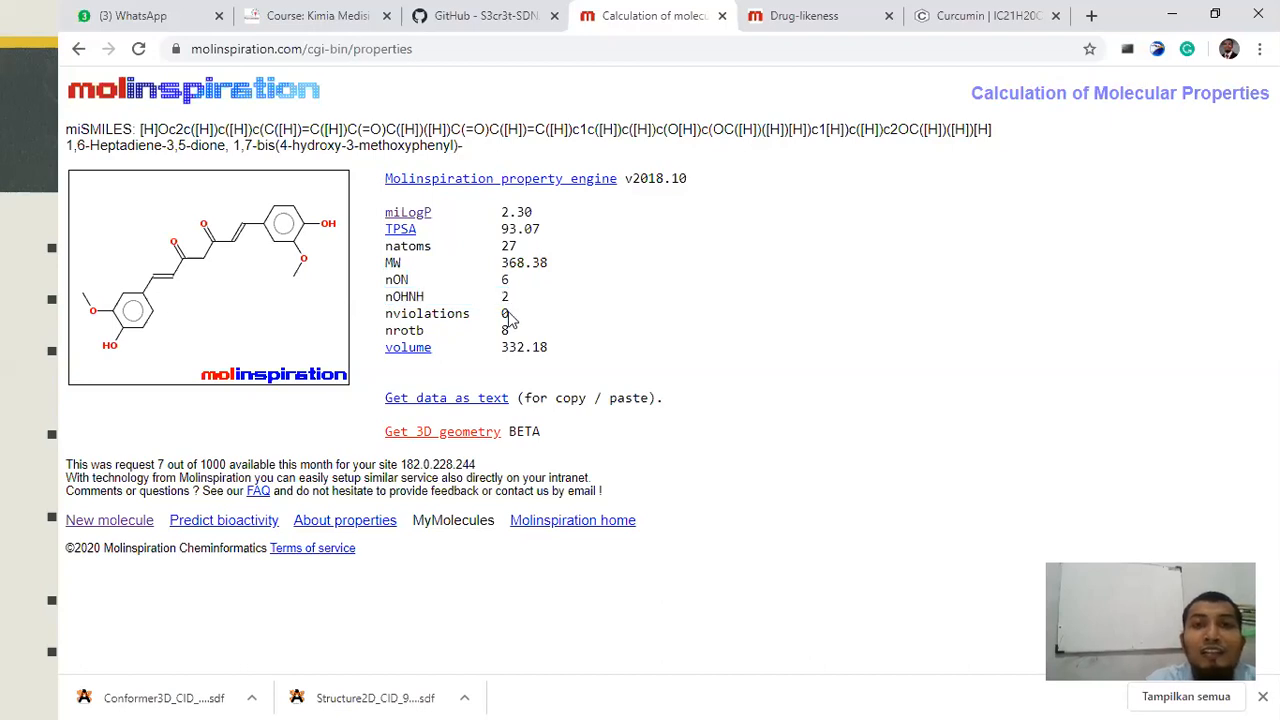
pyautogui.moveTo(388, 314); pyautogui.dragTo(513, 318)
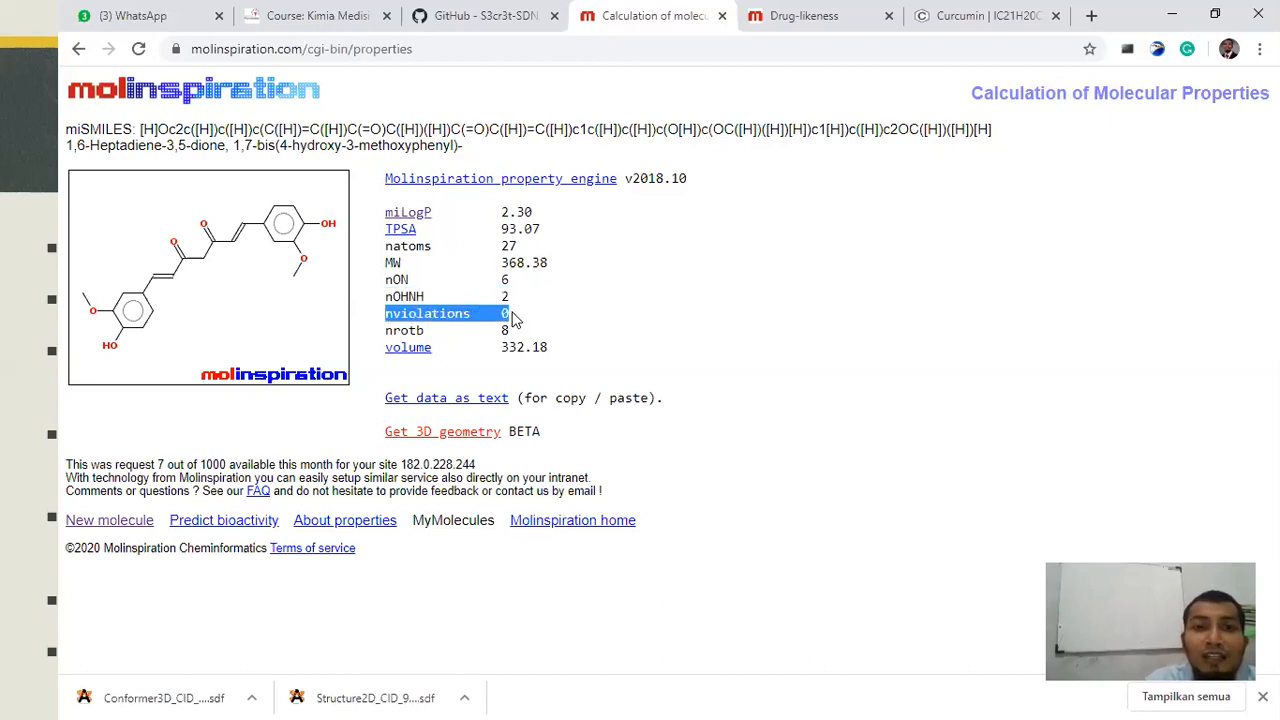
pyautogui.click(508, 320)
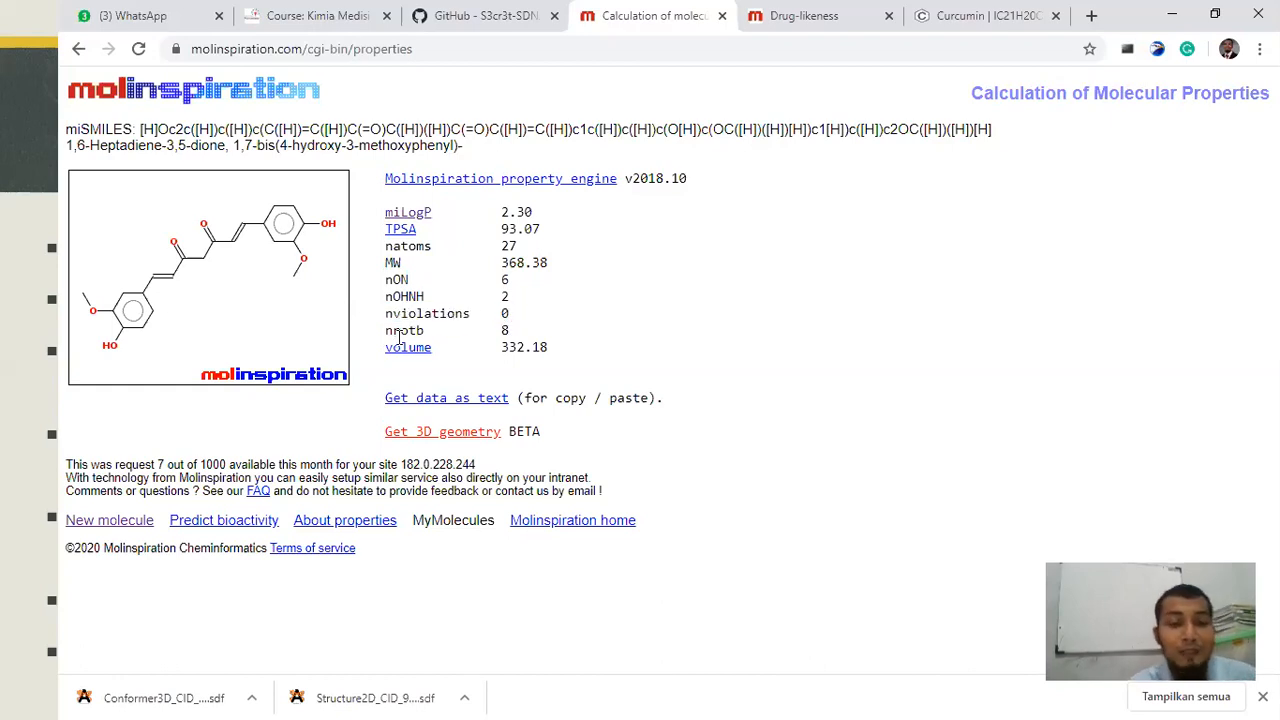
# Switch to the Pharmacokinetics presentation in PowerPoint and review the MW, HBD, HBA and log P limits on the Lipinski's Rule of Five slide.
pyautogui.press('super+Tab')
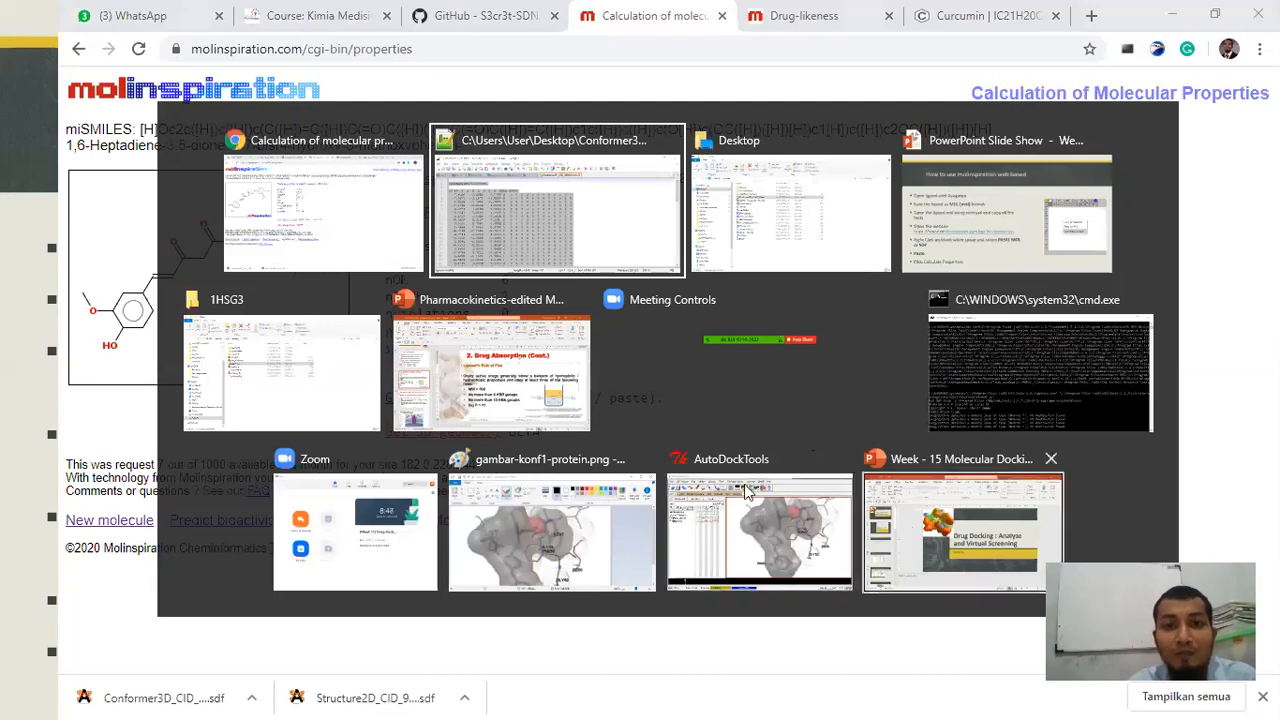
pyautogui.click(483, 417)
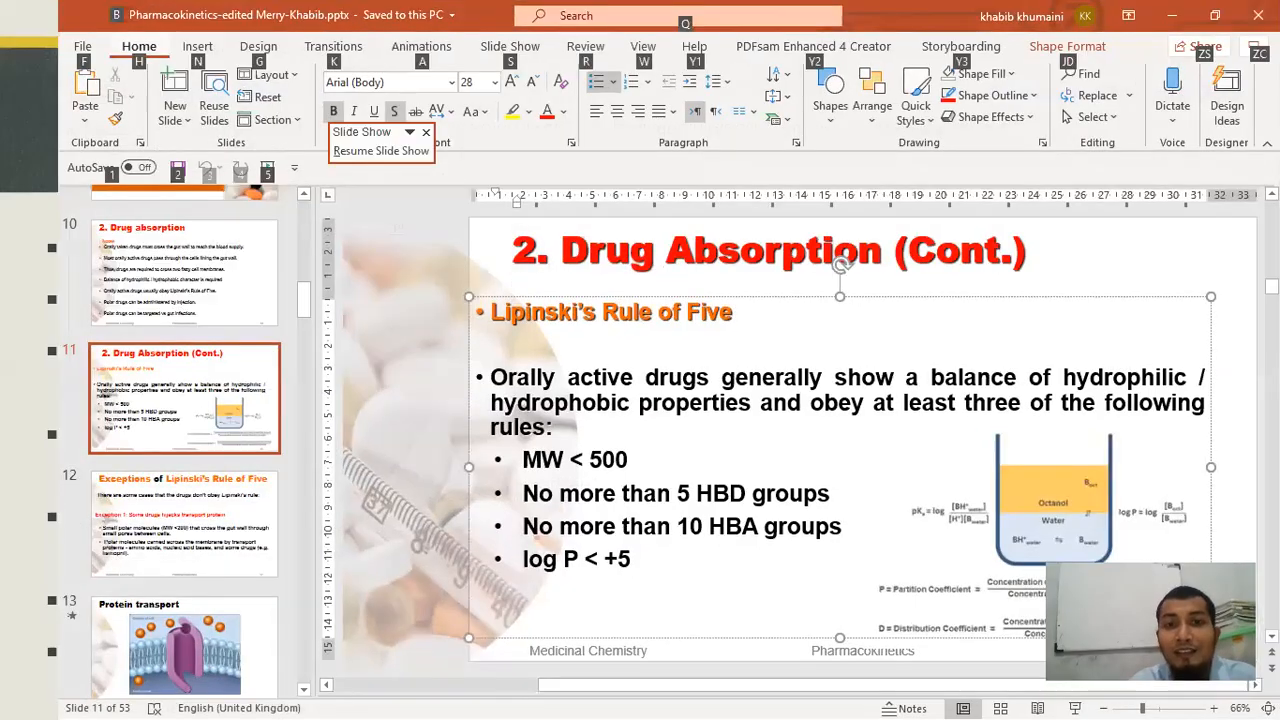
pyautogui.click(654, 449)
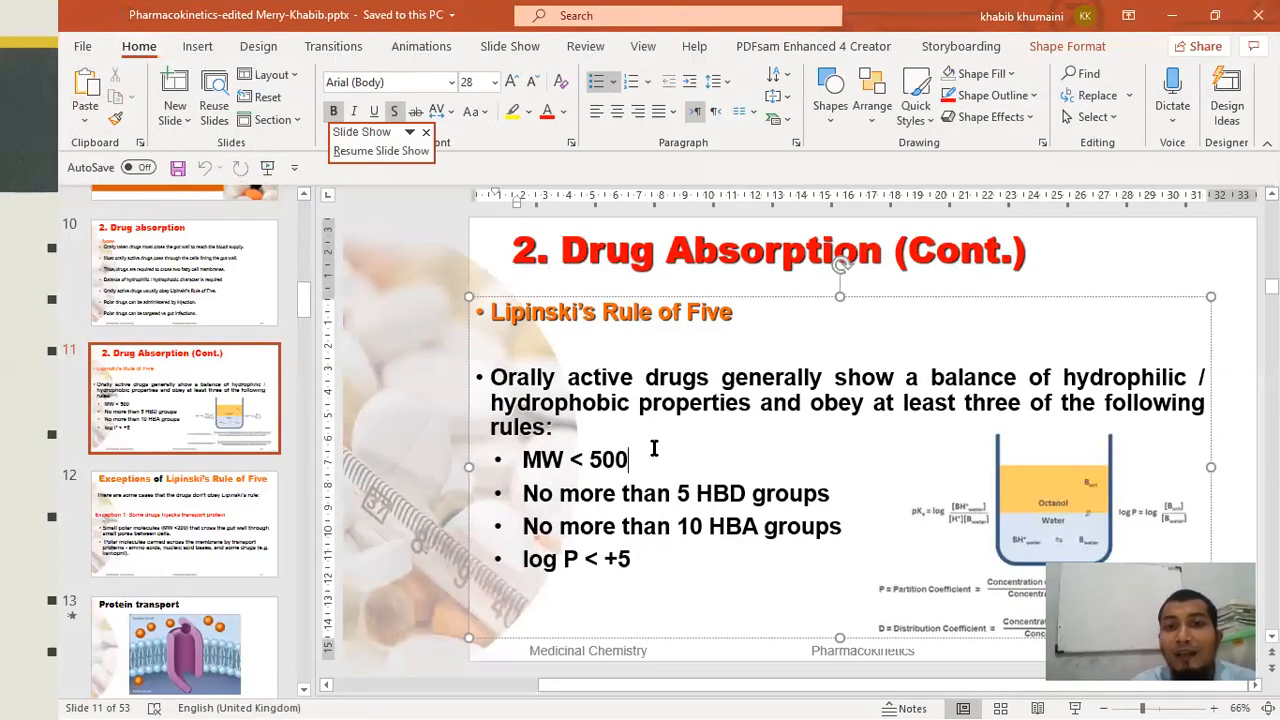
pyautogui.click(855, 495)
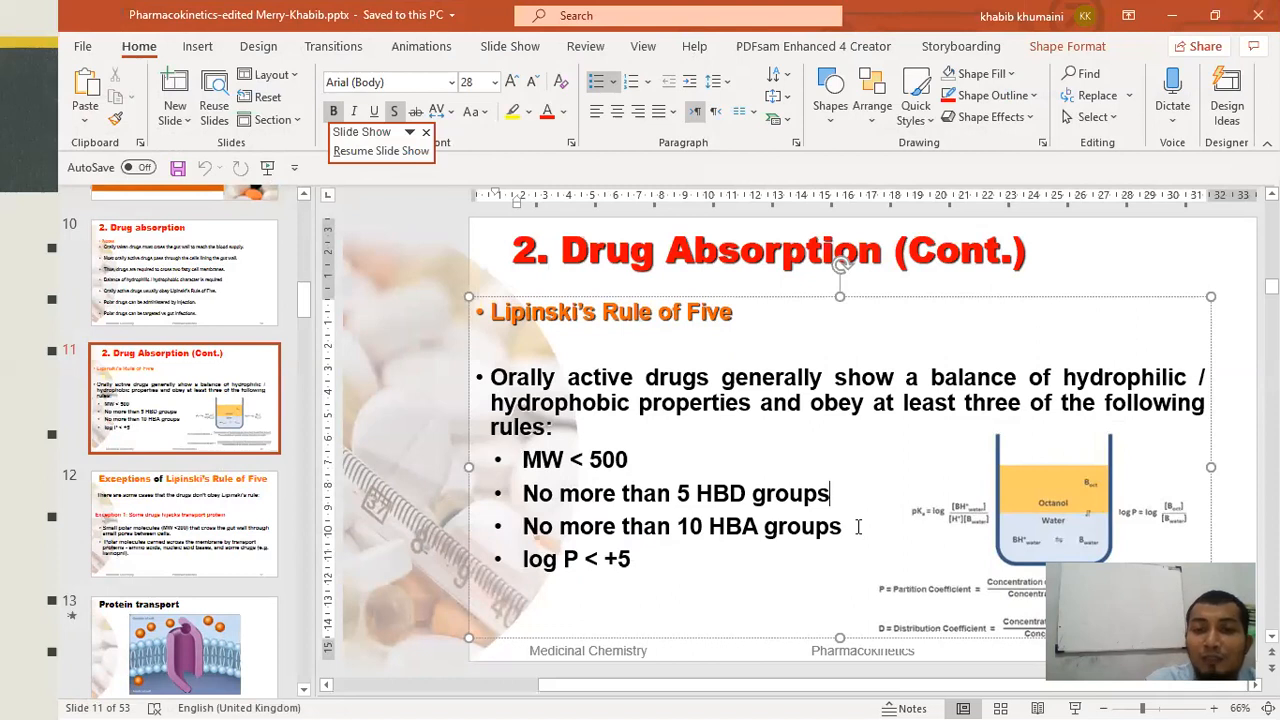
pyautogui.click(646, 563)
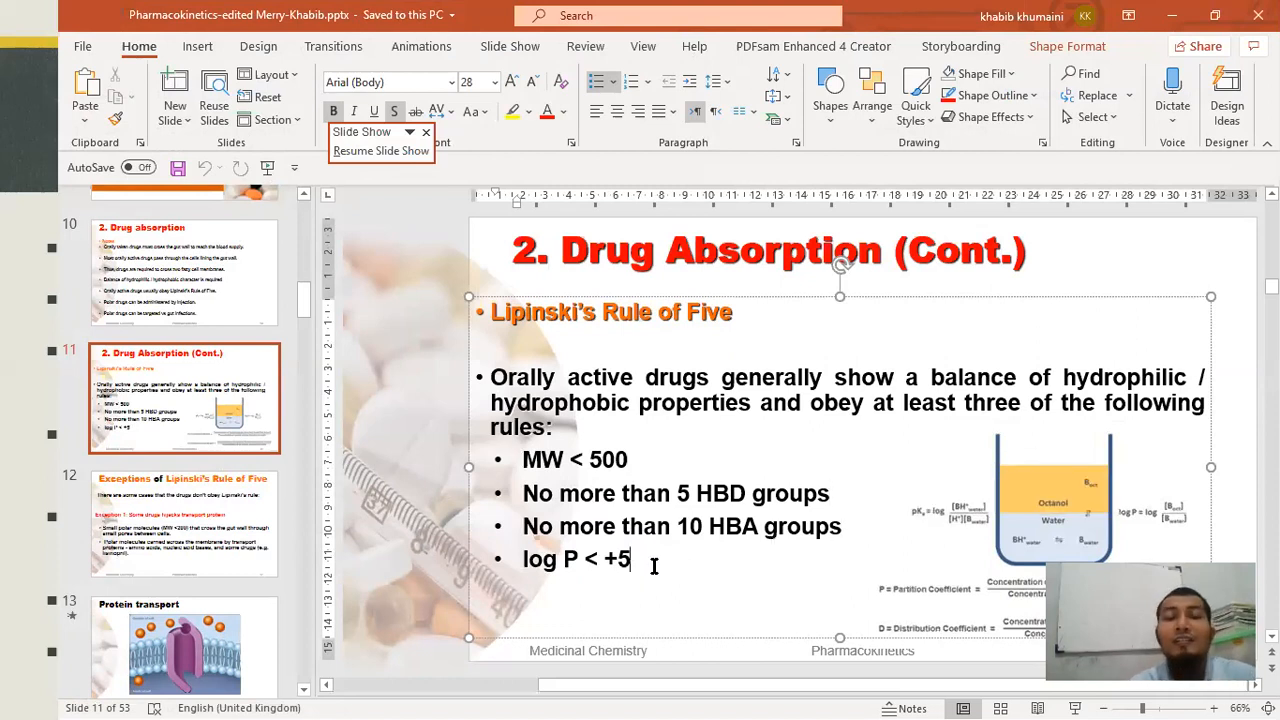
# Return to the Molinspiration properties page in Chrome and highlight curcumin's nviolations row.
pyautogui.hotkey('alt', 'Tab')
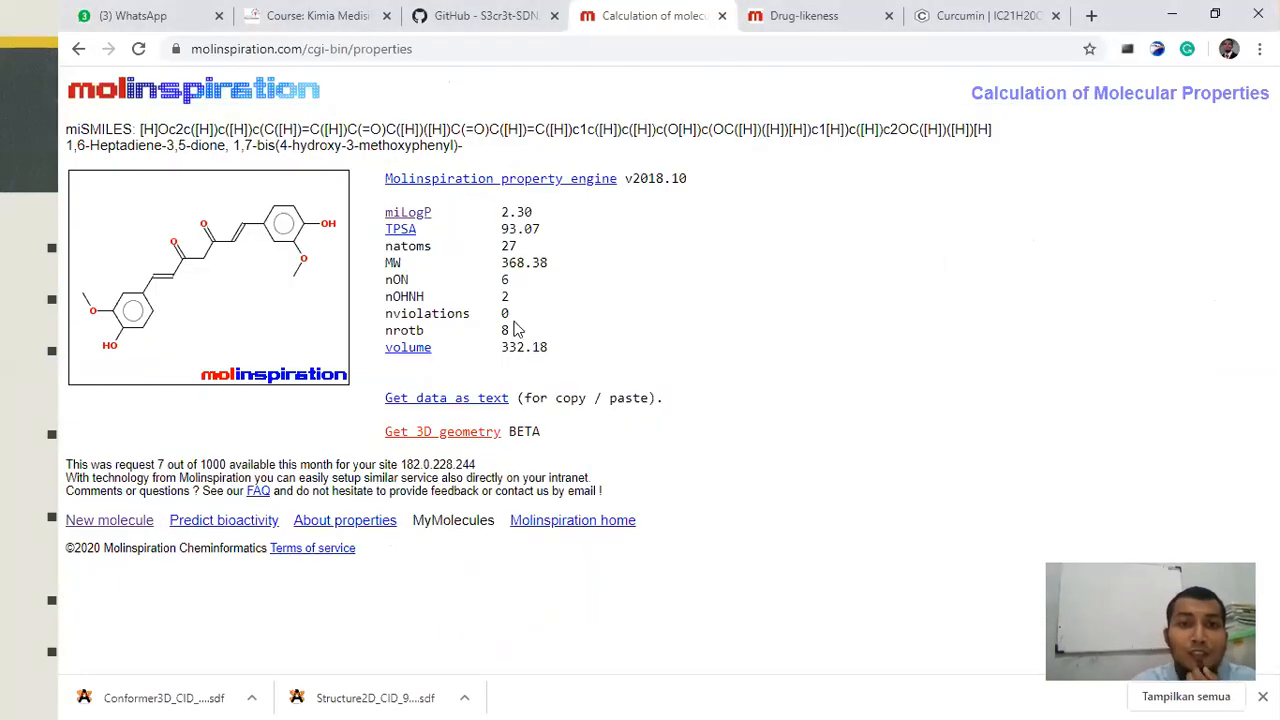
pyautogui.moveTo(510, 316); pyautogui.dragTo(387, 316)
pyautogui.click(515, 310)
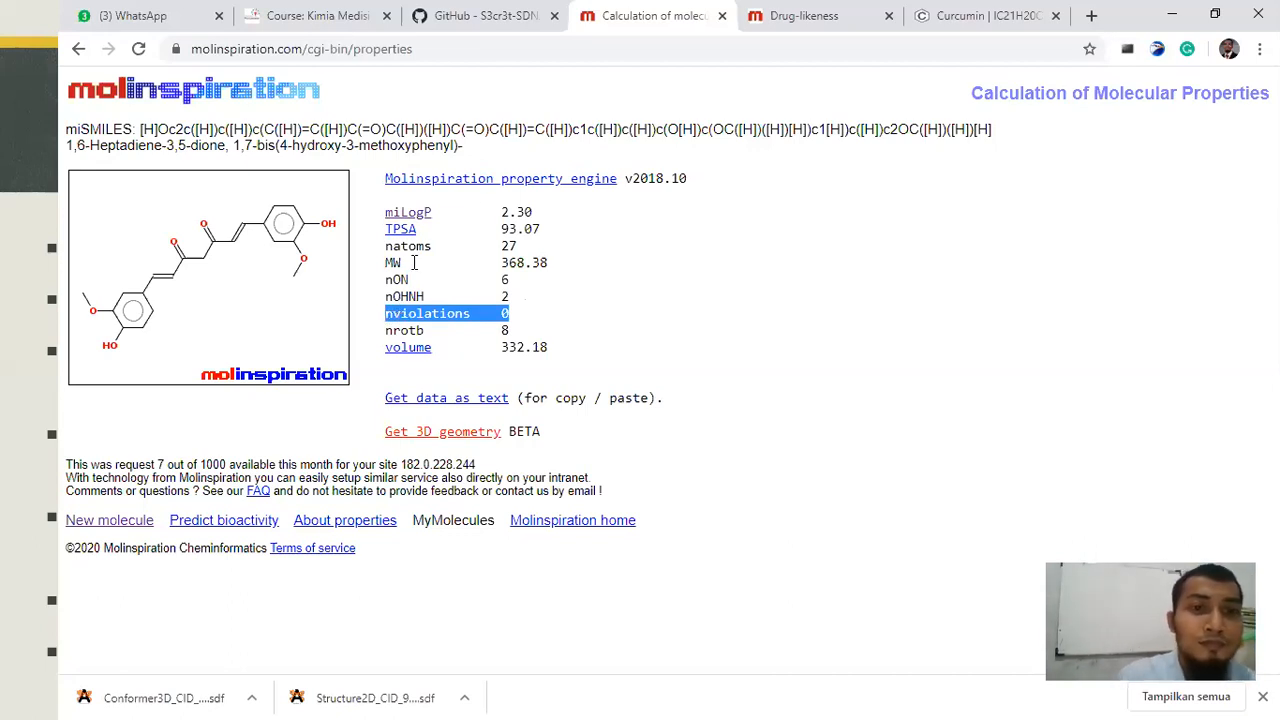
pyautogui.click(757, 238)
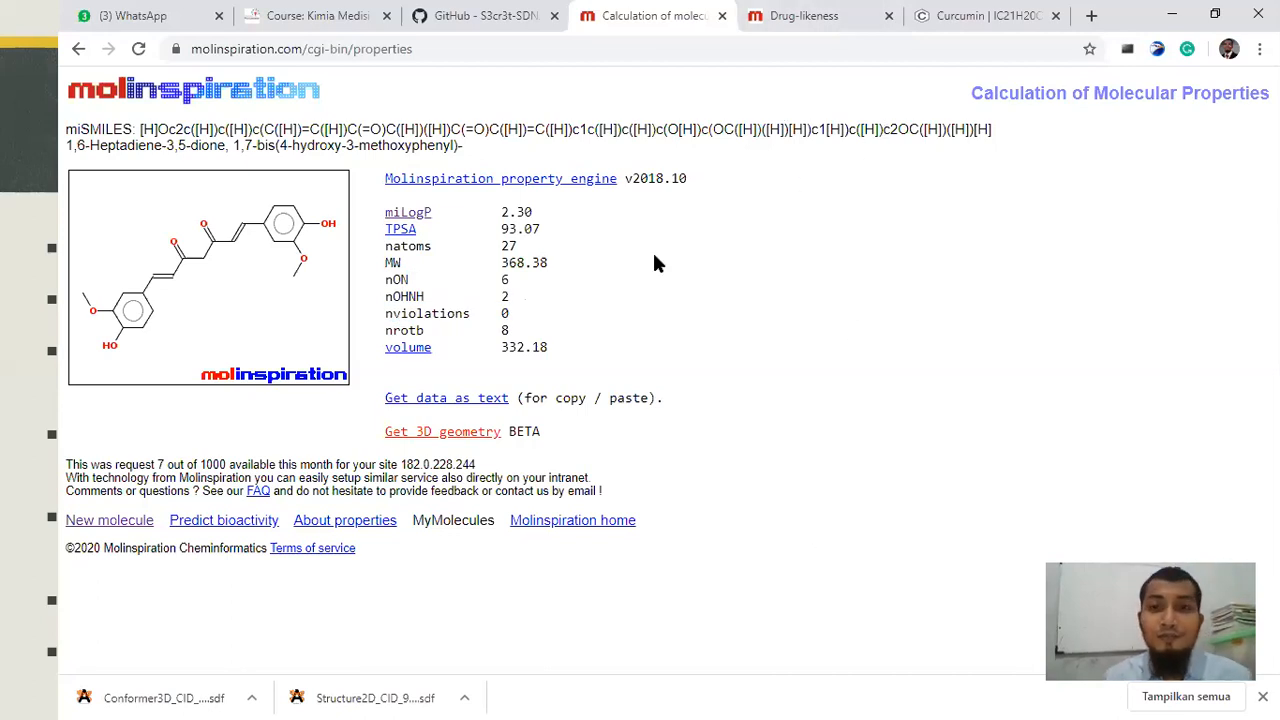
# Switch to the running PowerPoint slide show and advance past the Virtual Screening title to the Single Ligand Docking Workflow slide.
pyautogui.hotkey('alt', 'Tab')
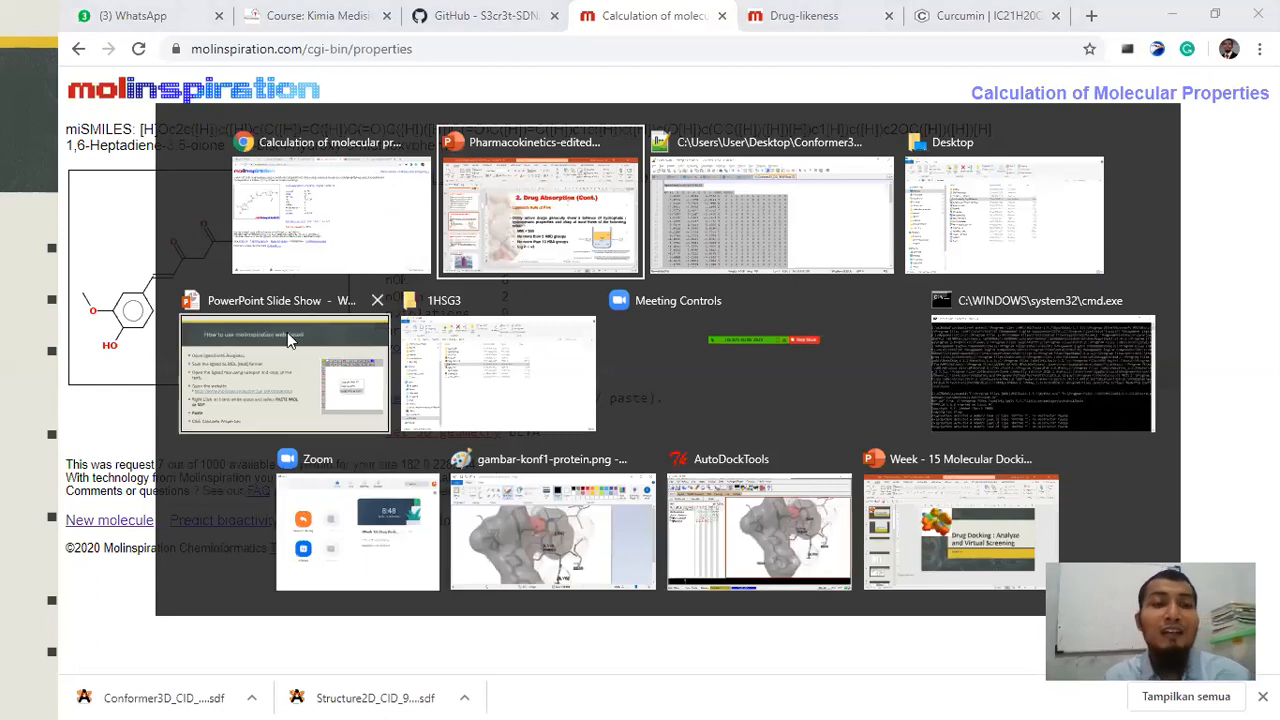
pyautogui.click(294, 360)
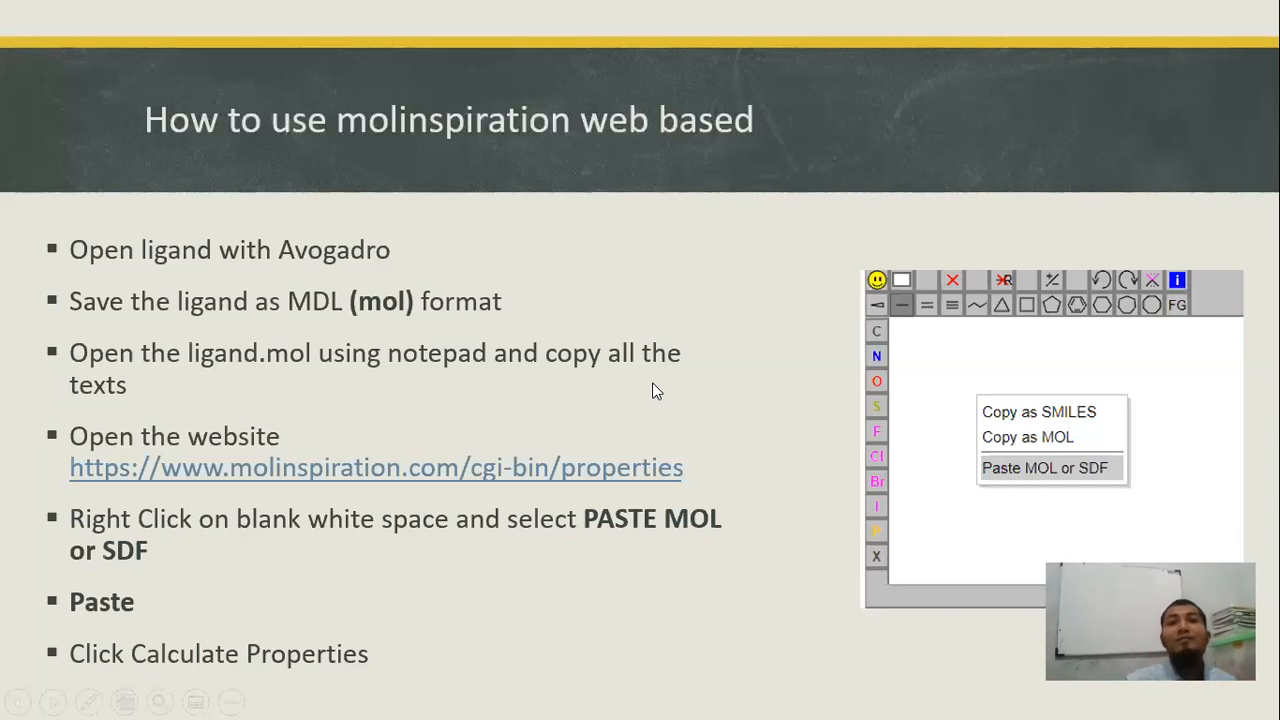
pyautogui.press('Right')
pyautogui.press('Right')
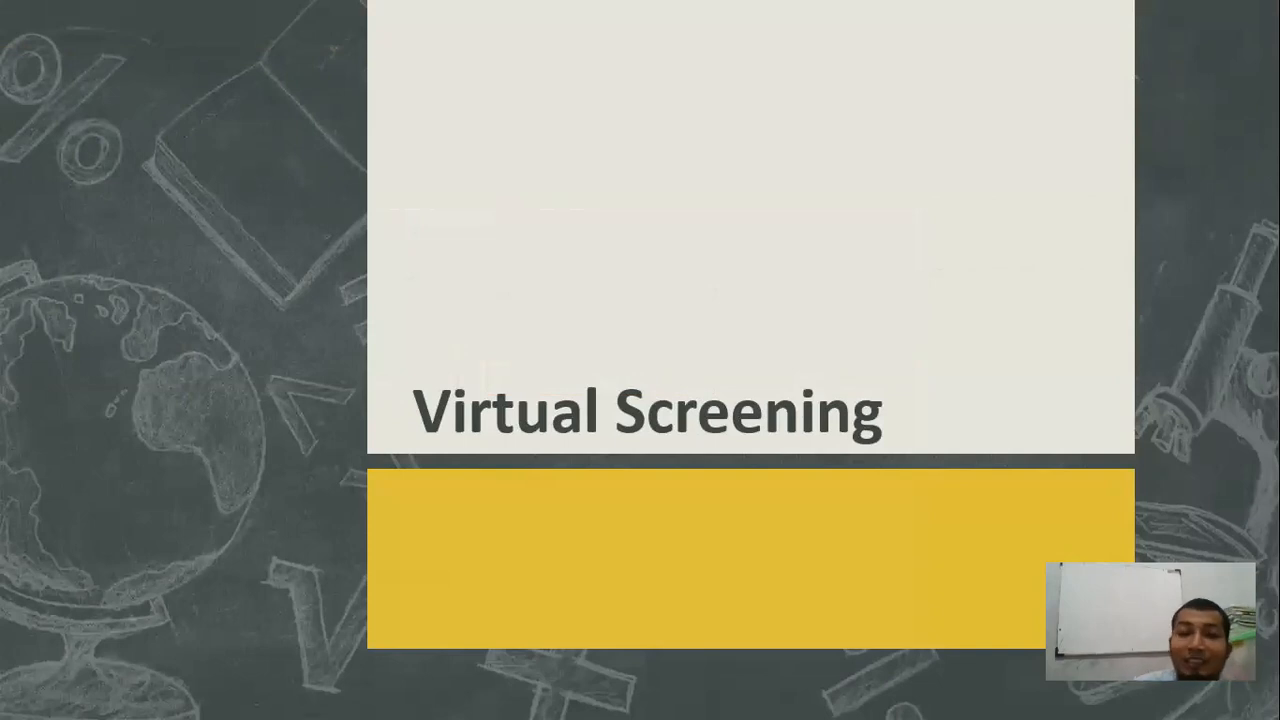
pyautogui.press('Right')
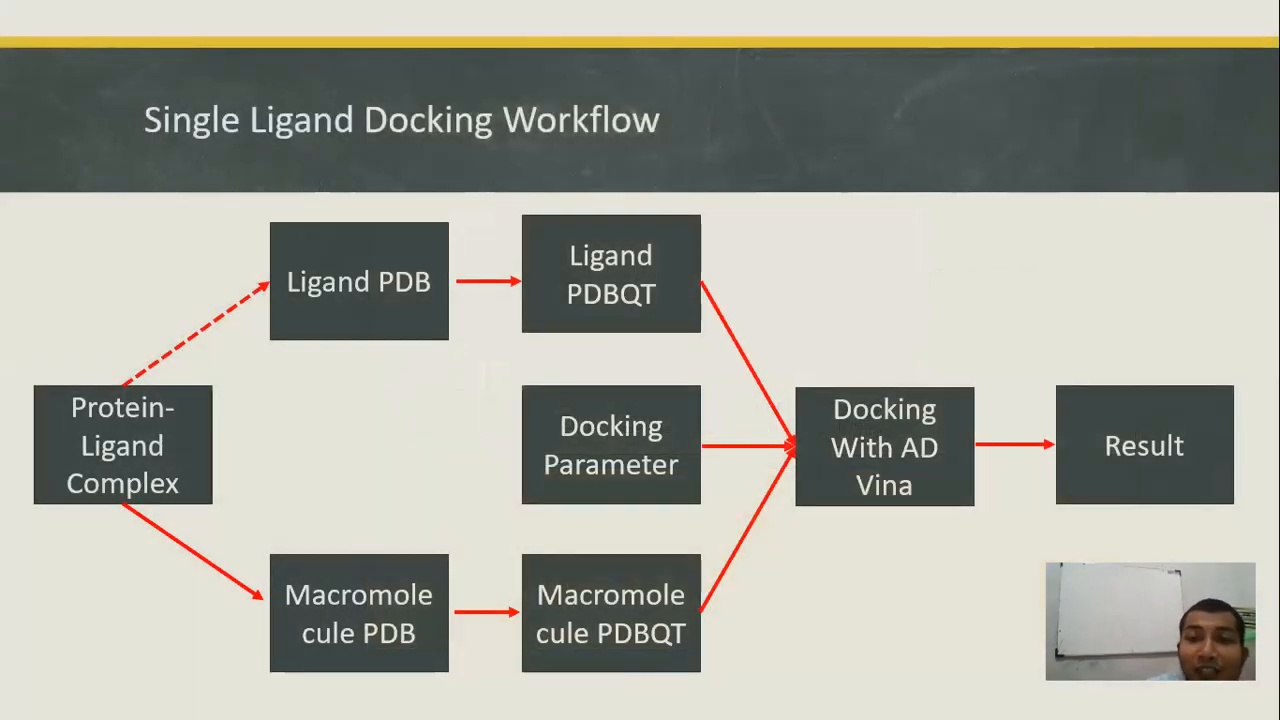
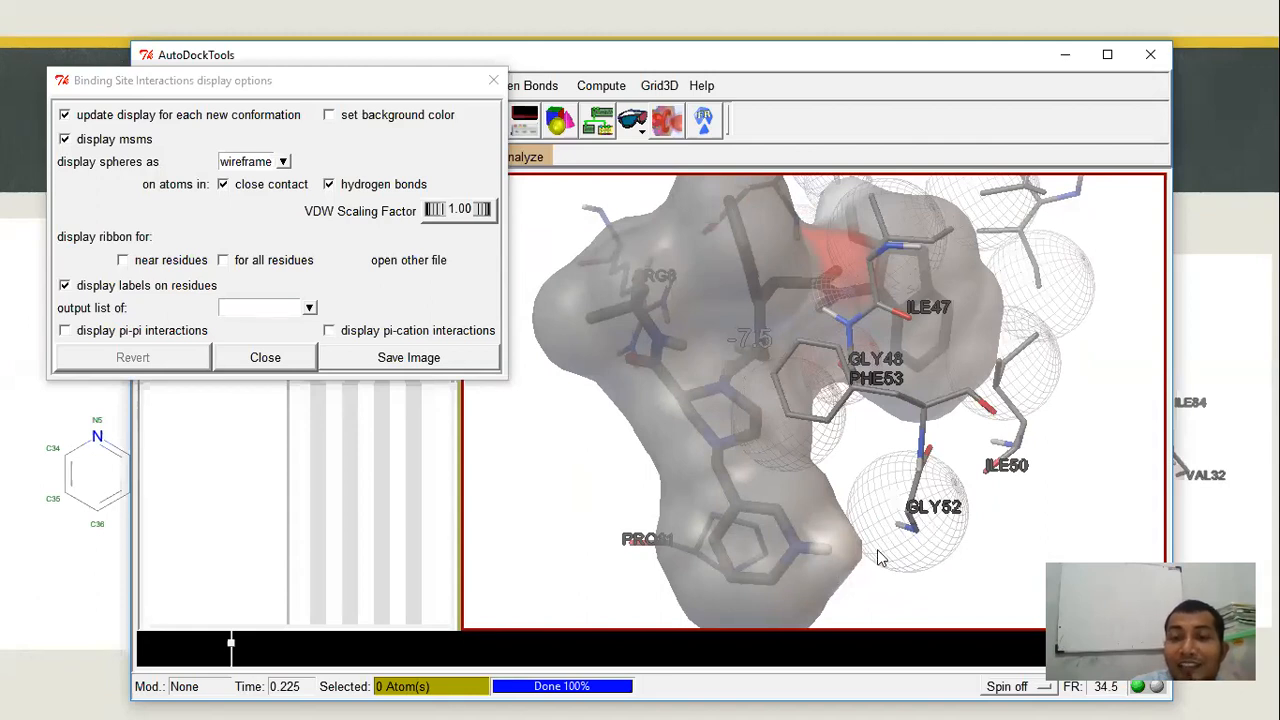
# Switch from AutoDockTools to the PowerPoint slide show and advance from the ligand analogues slide to Analog 1.
pyautogui.hotkey('alt', 'Tab')
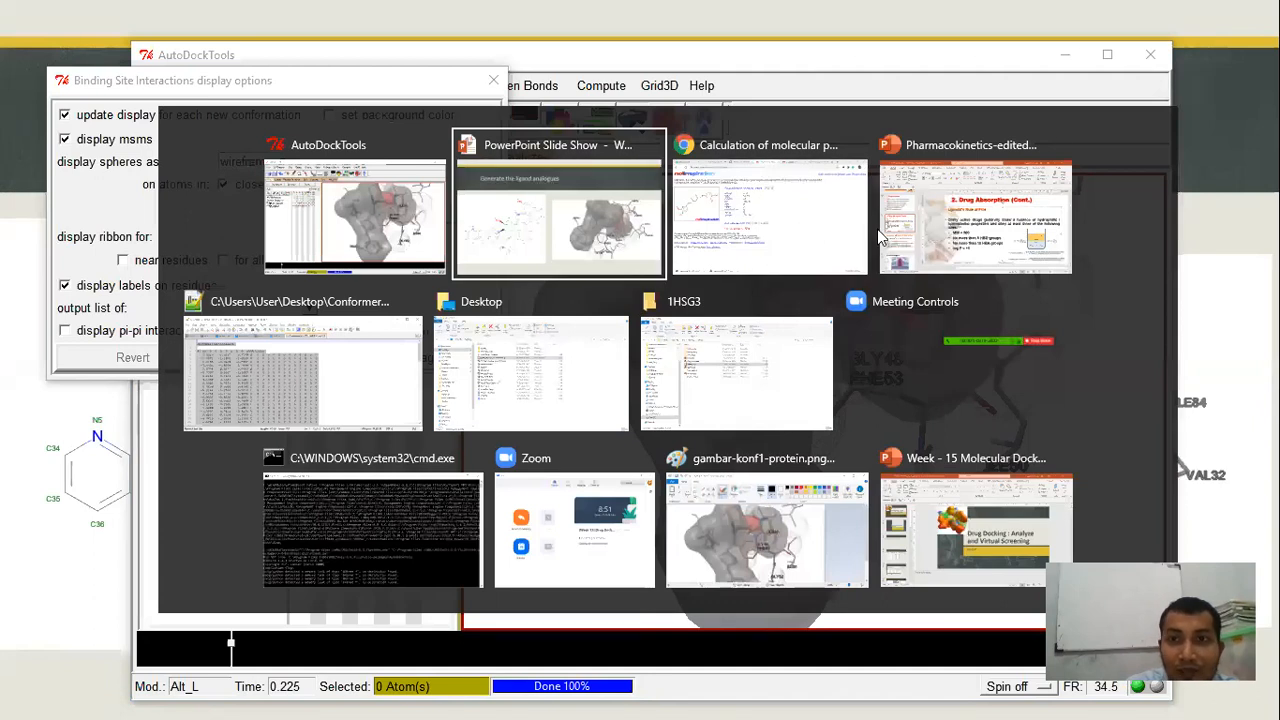
pyautogui.click(632, 215)
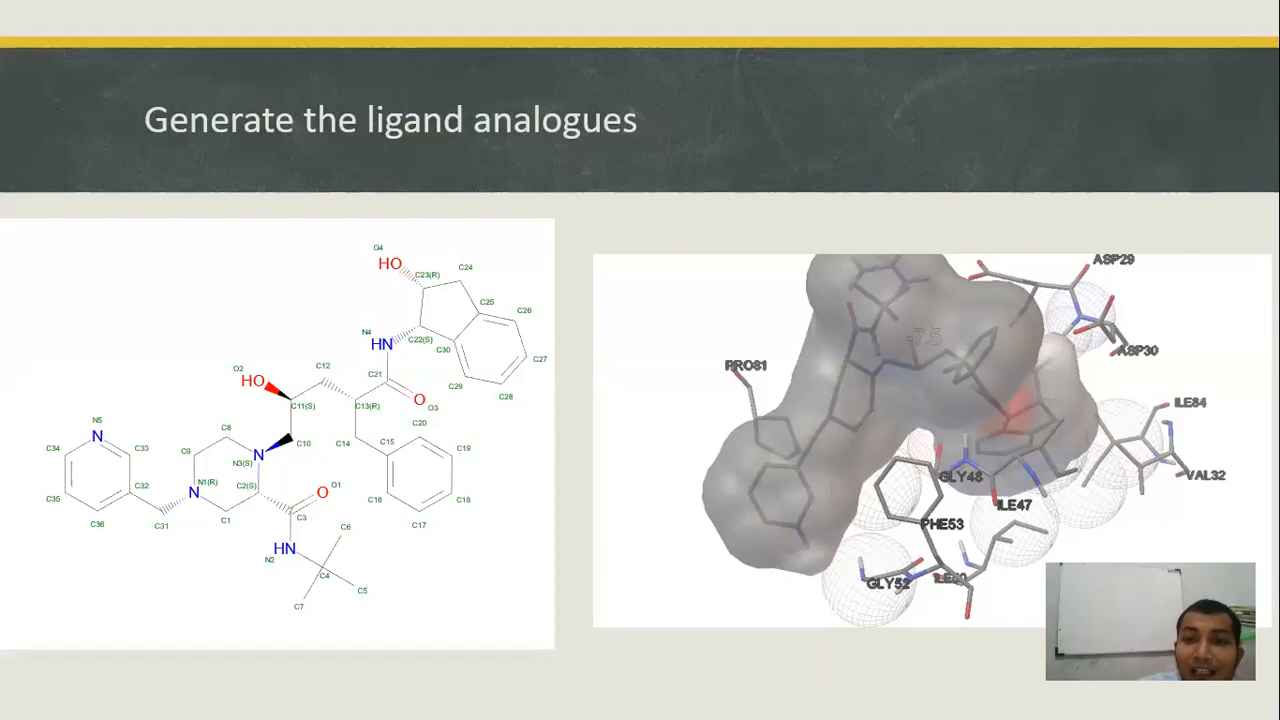
pyautogui.press('Right')
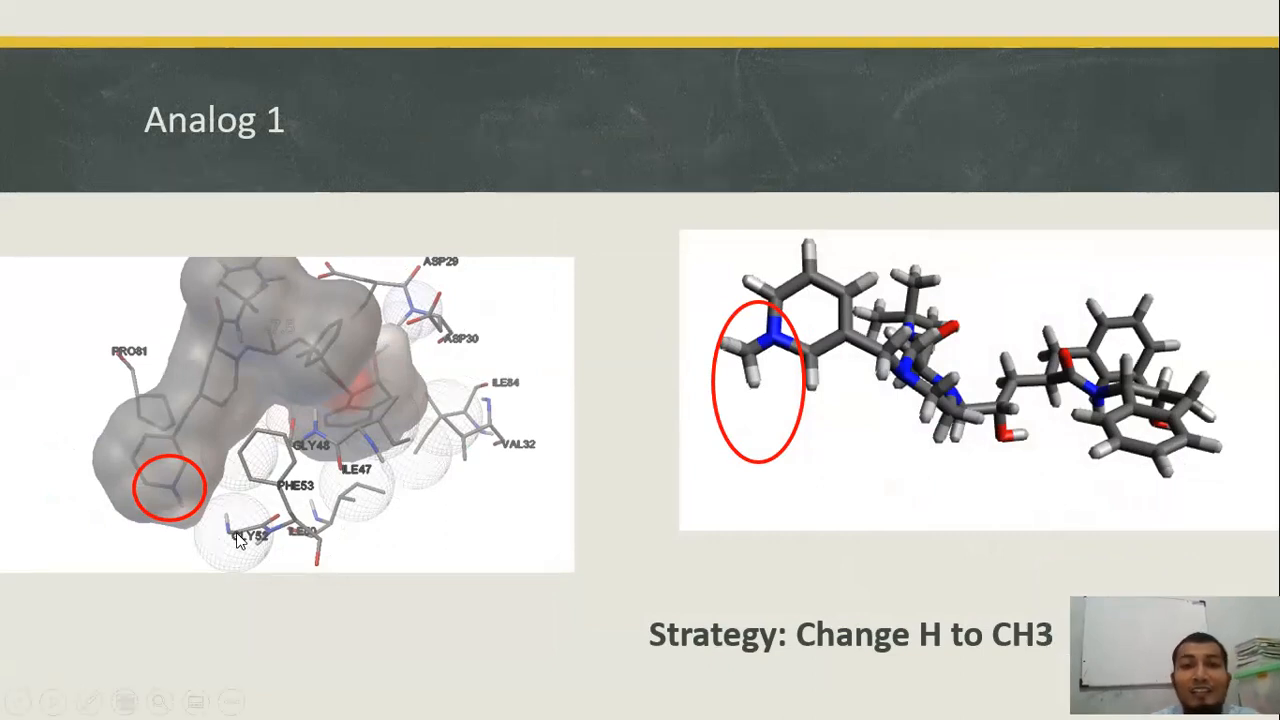
# Switch to the 1HSG3 folder in File Explorer and open ligand.pdb in Avogadro.
pyautogui.hotkey('alt', 'Tab')
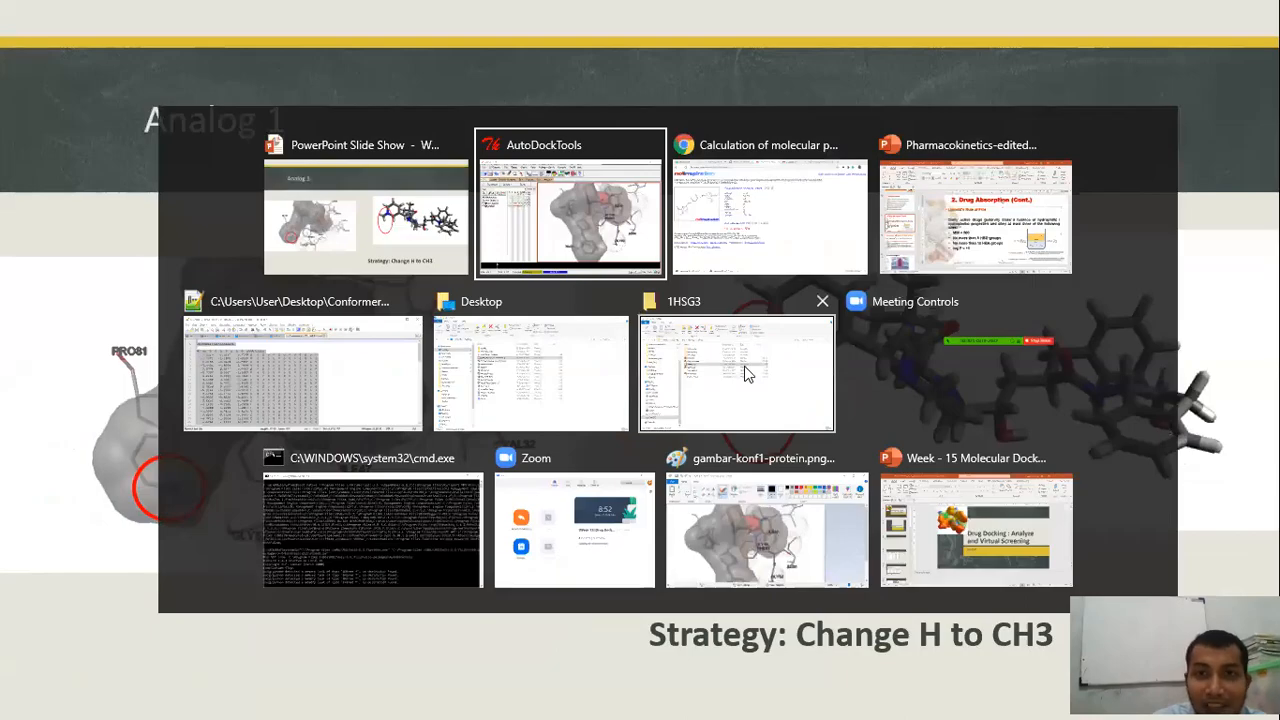
pyautogui.click(746, 336)
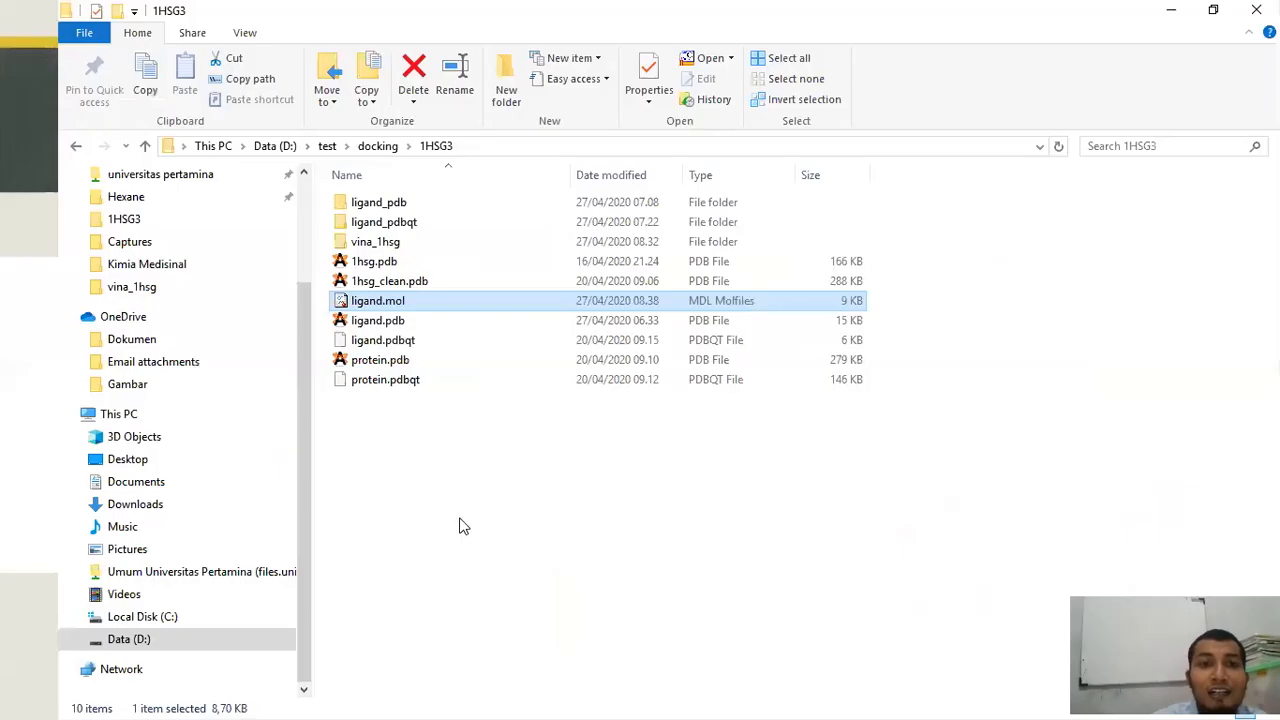
pyautogui.click(401, 320)
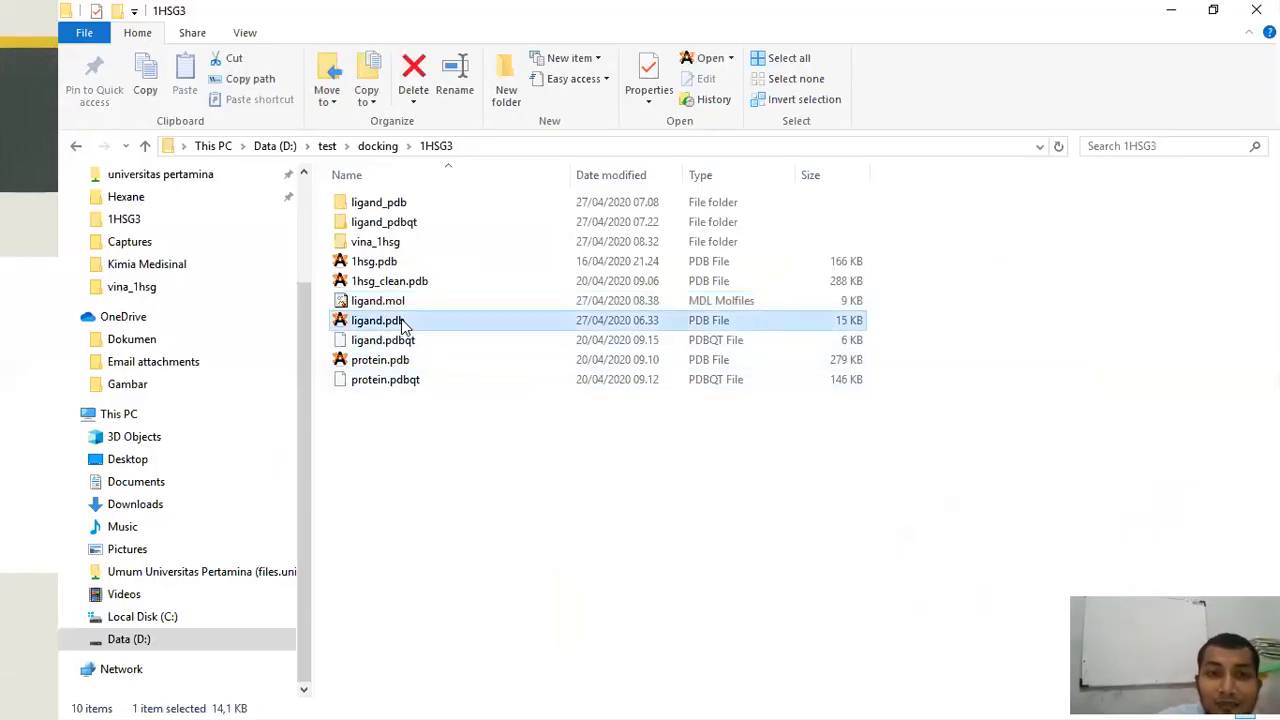
pyautogui.doubleClick(402, 322)
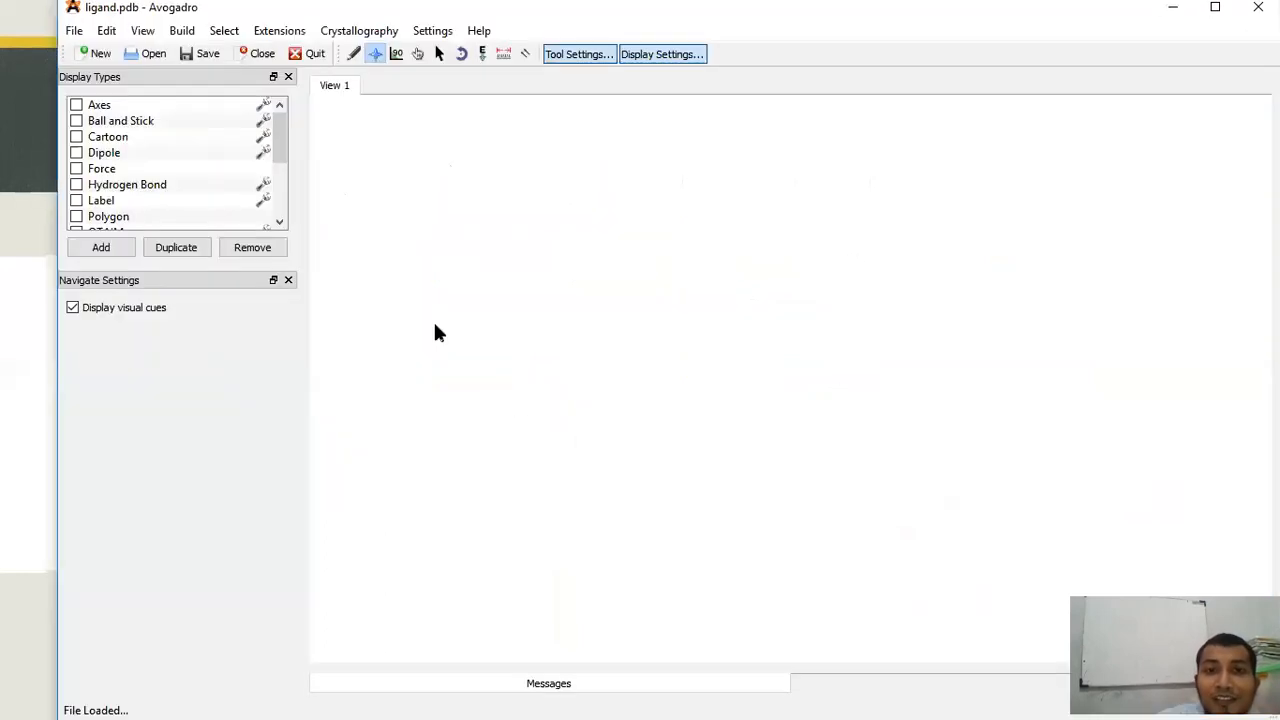
pyautogui.scroll(5, 815, 421)
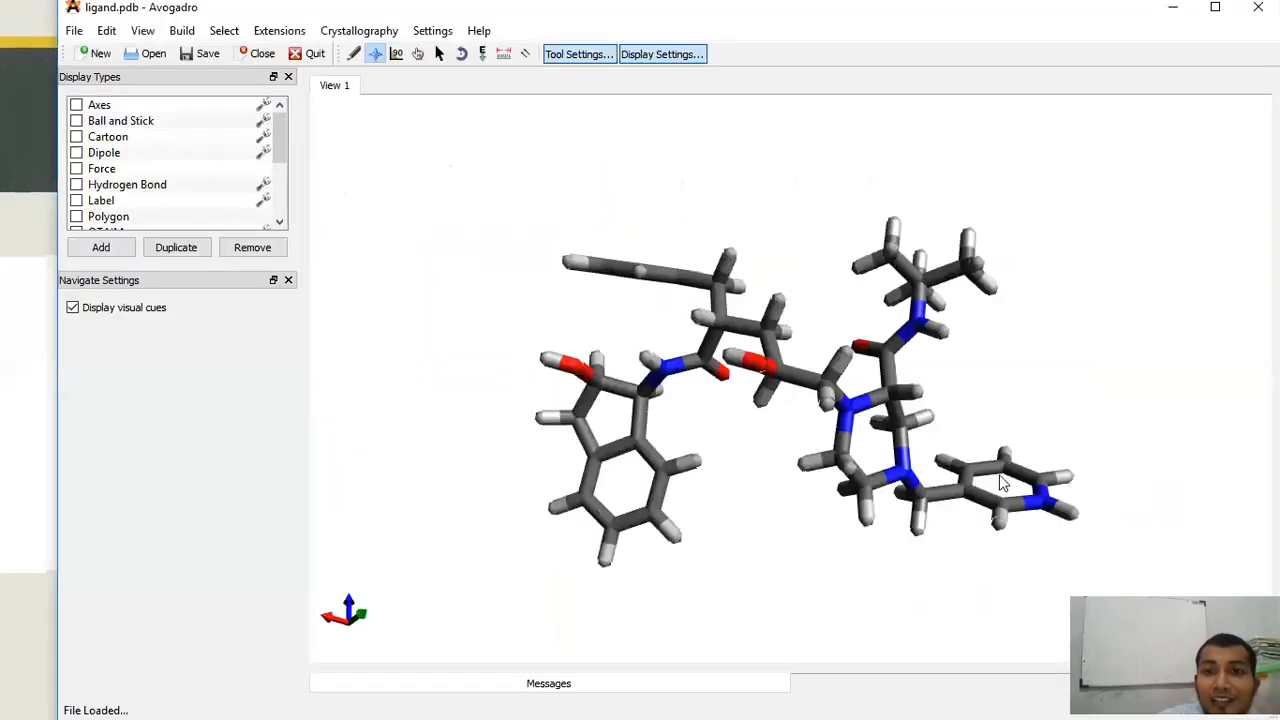
# Try the Ball and Stick display with atom labels on the ligand, and restore the plain Stick display.
pyautogui.click(125, 121)
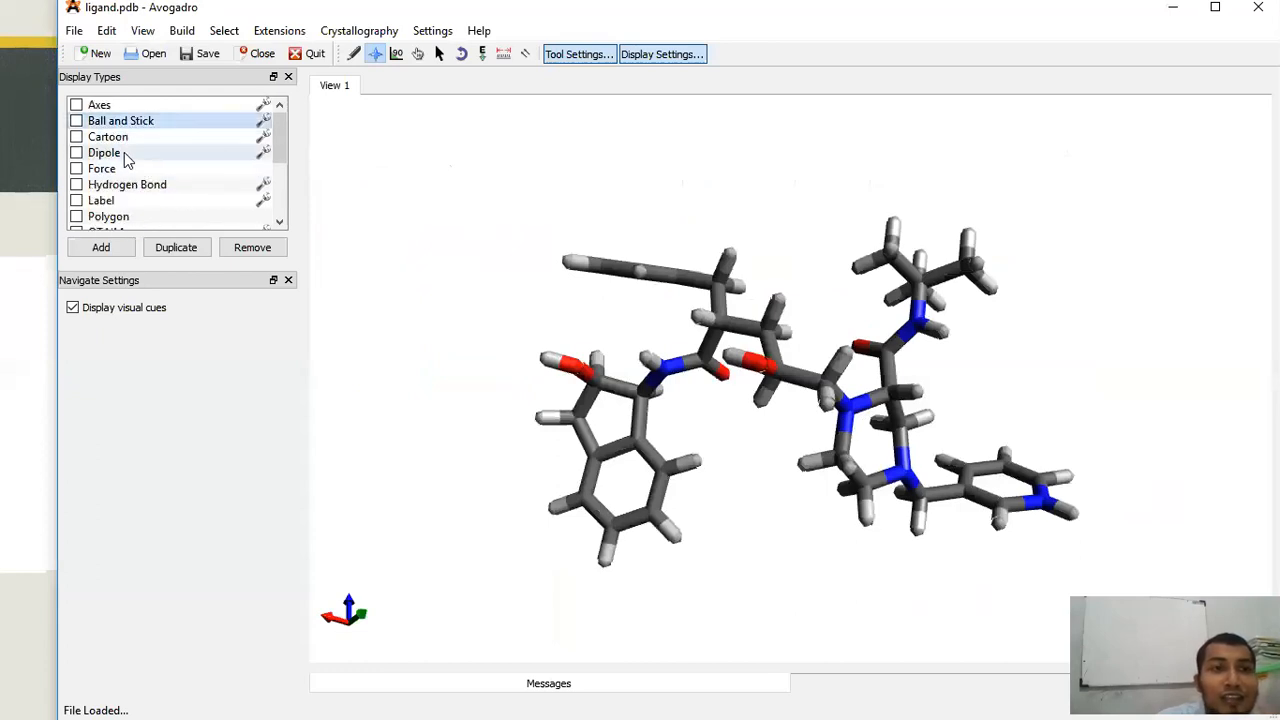
pyautogui.scroll(-3, 123, 171)
pyautogui.click(118, 168)
pyautogui.scroll(3, 118, 165)
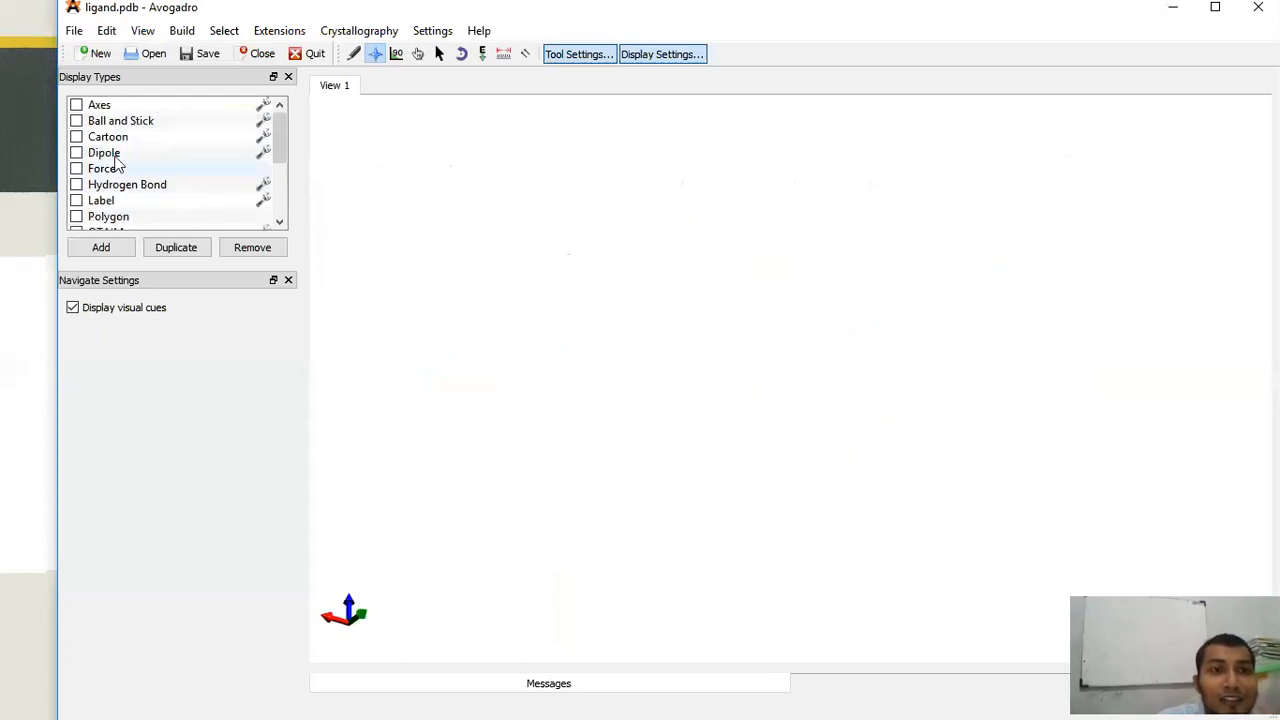
pyautogui.click(76, 121)
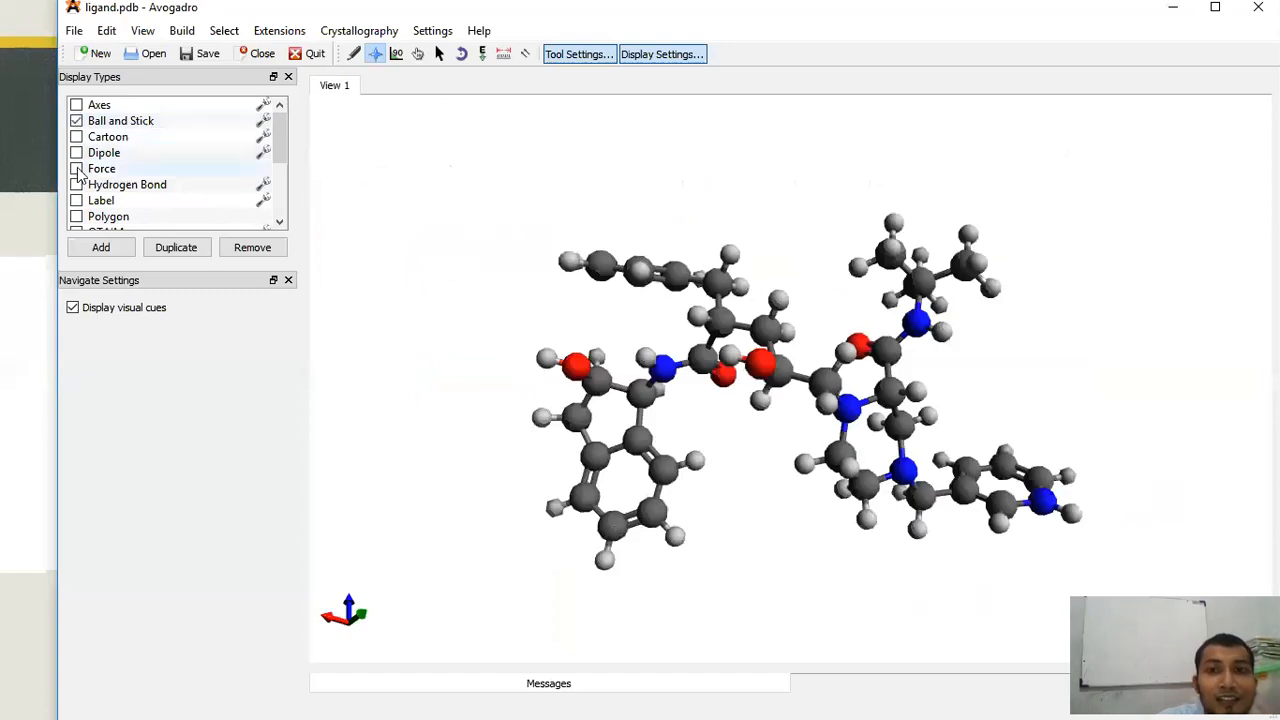
pyautogui.click(76, 200)
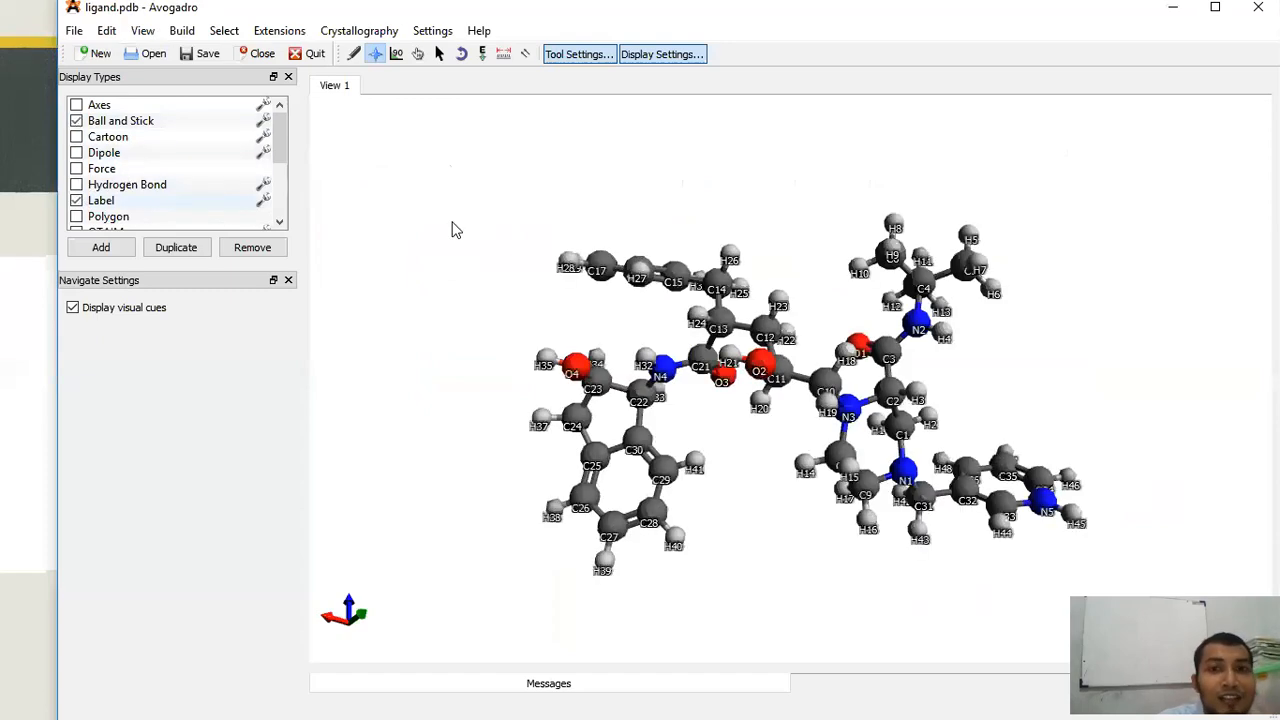
pyautogui.click(76, 200)
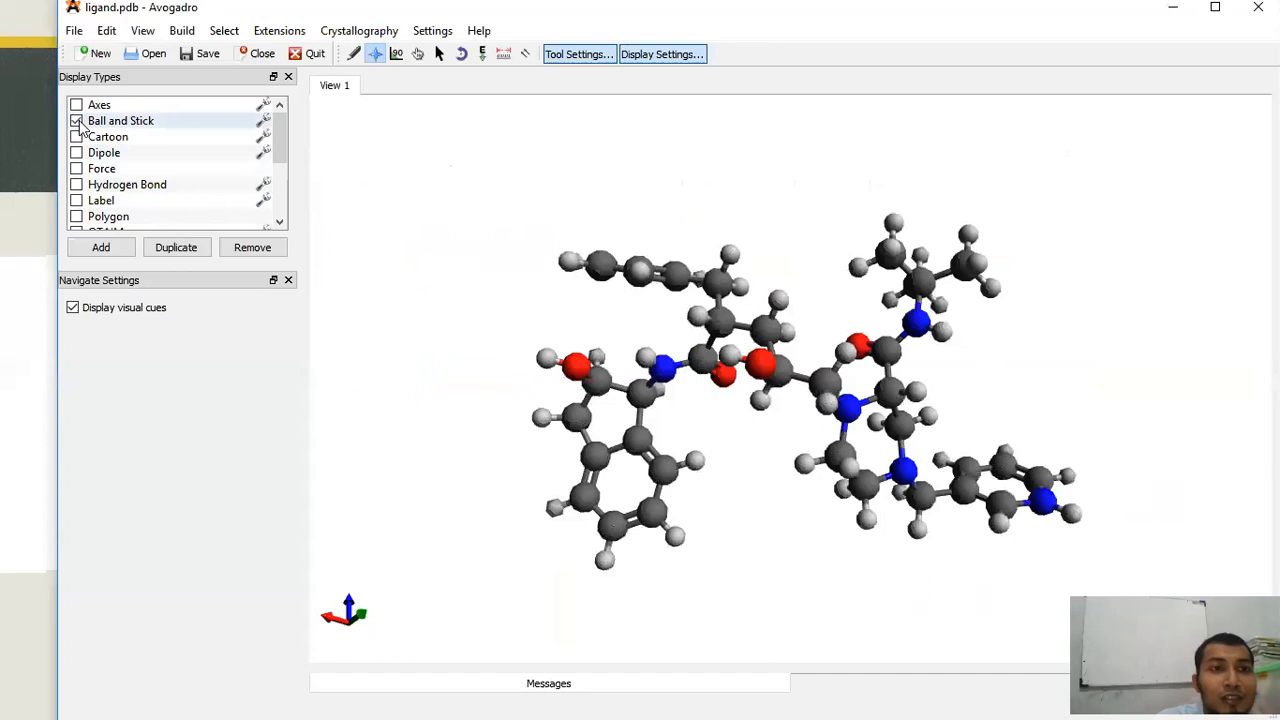
pyautogui.click(76, 121)
pyautogui.scroll(-3, 150, 180)
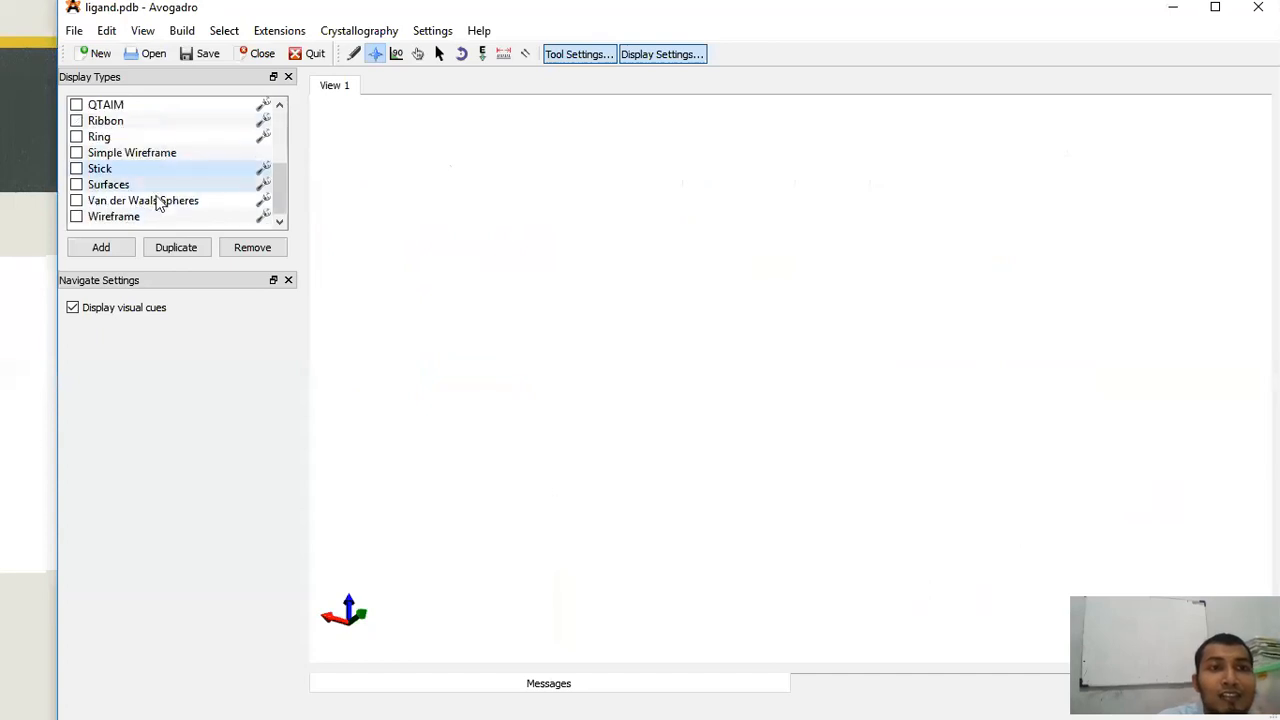
pyautogui.click(76, 169)
# Examine the ligand's stick model from several angles and distances, and return to the Analog 1 slide in the PowerPoint slide show.
pyautogui.scroll(5, 1085, 492)
pyautogui.moveTo(949, 314); pyautogui.dragTo(1172, 369)
pyautogui.scroll(-5, 1160, 350)
pyautogui.moveTo(1114, 409); pyautogui.dragTo(515, 313)
pyautogui.scroll(3, 1098, 447)
pyautogui.scroll(-4, 1137, 471)
pyautogui.moveTo(565, 256); pyautogui.dragTo(562, 290)
pyautogui.hotkey('alt', 'Tab')
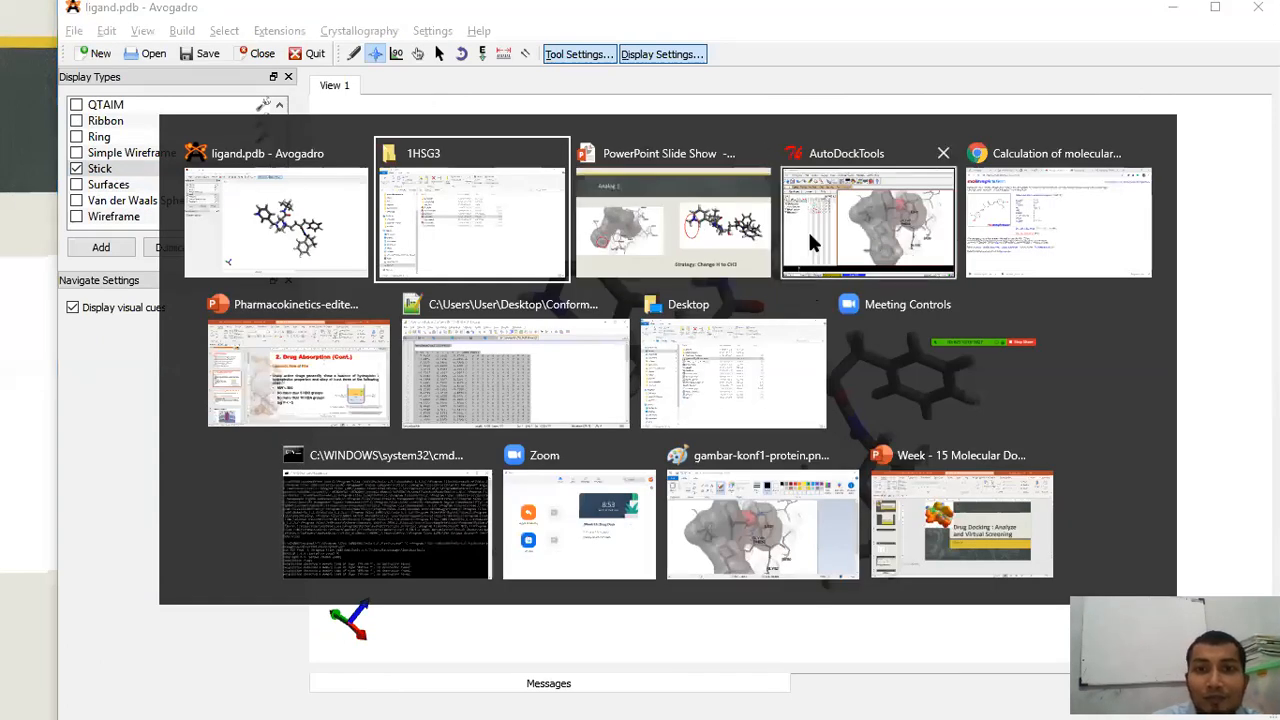
pyautogui.click(703, 229)
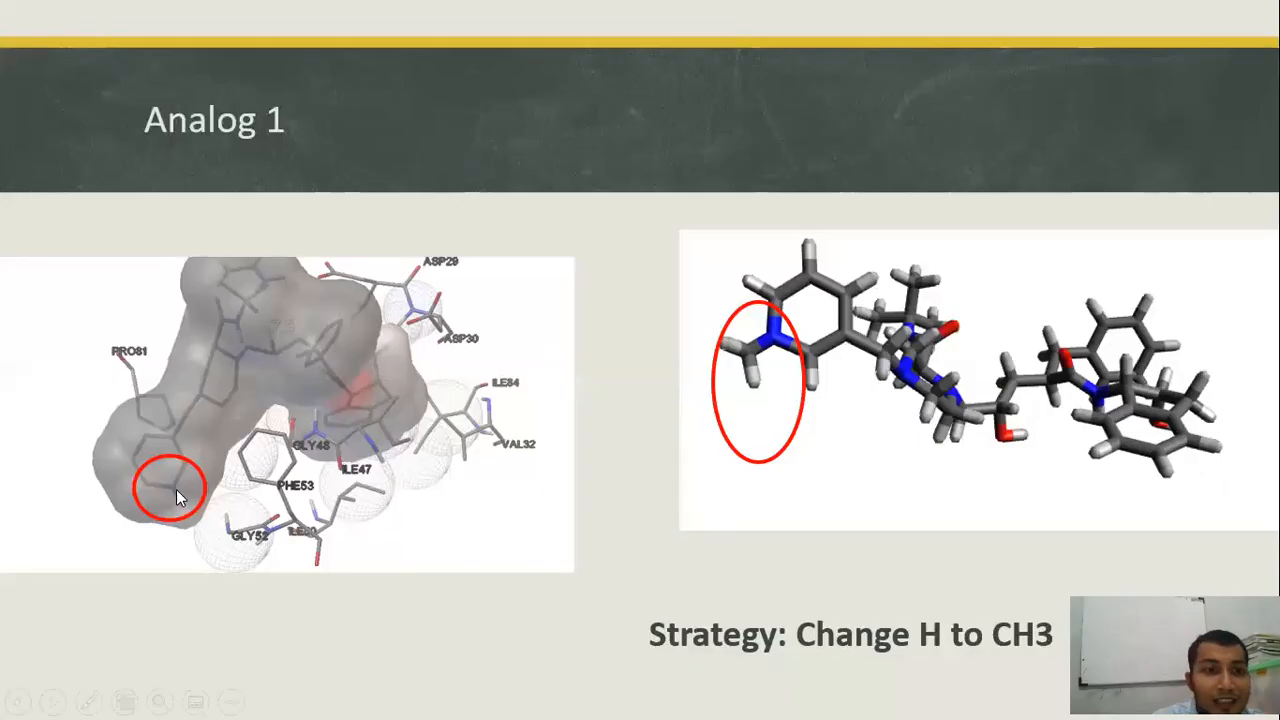
# Switch to Avogadro and draw a single-bonded carbon in place of the pyridine nitrogen's hydrogen, with hydrogens adjusted, to form a CH3 group.
pyautogui.hotkey('alt', 'Tab')
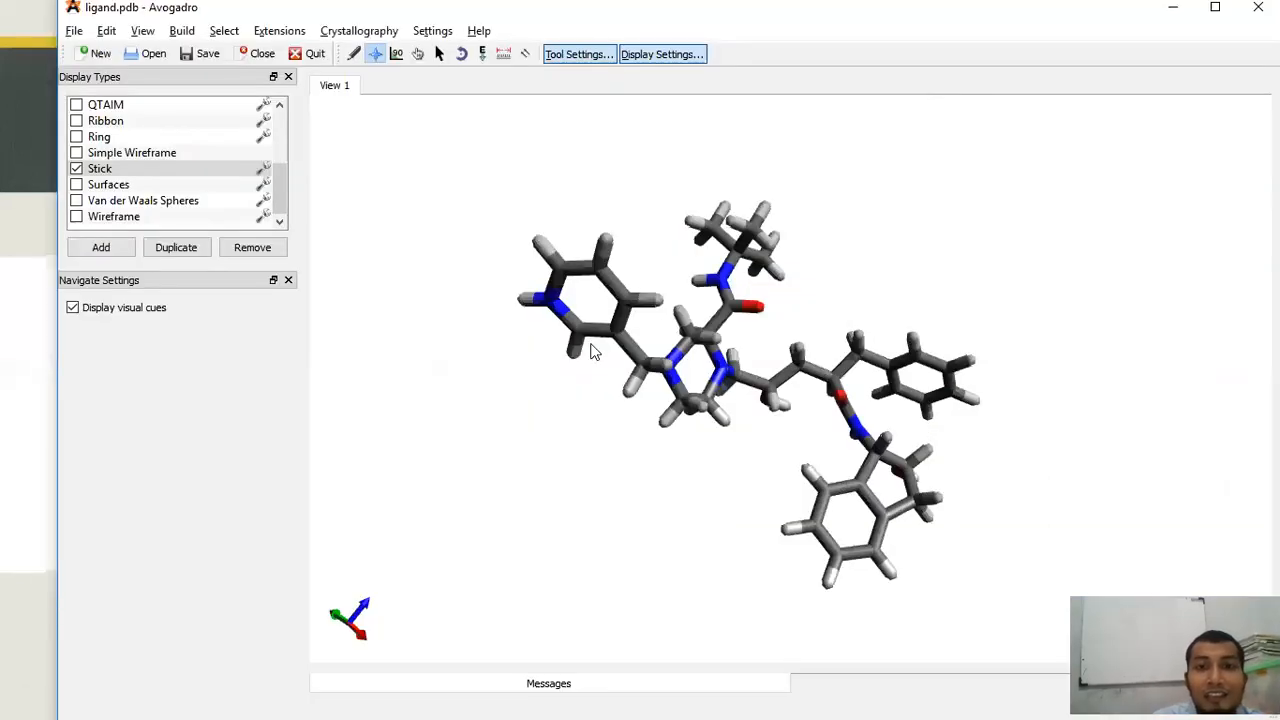
pyautogui.click(354, 54)
pyautogui.click(523, 305)
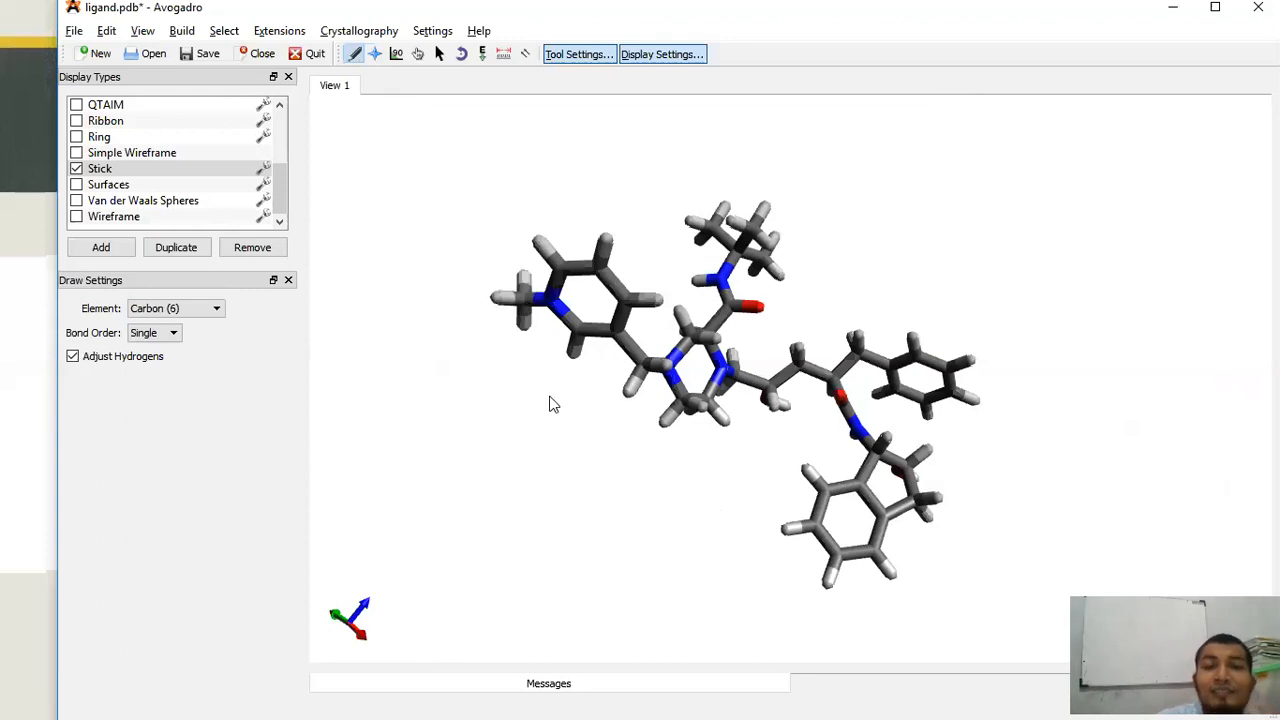
# Save the methylated ligand as ligand-analog1.pdb in the 1HSG3 folder and close Avogadro.
pyautogui.click(74, 30)
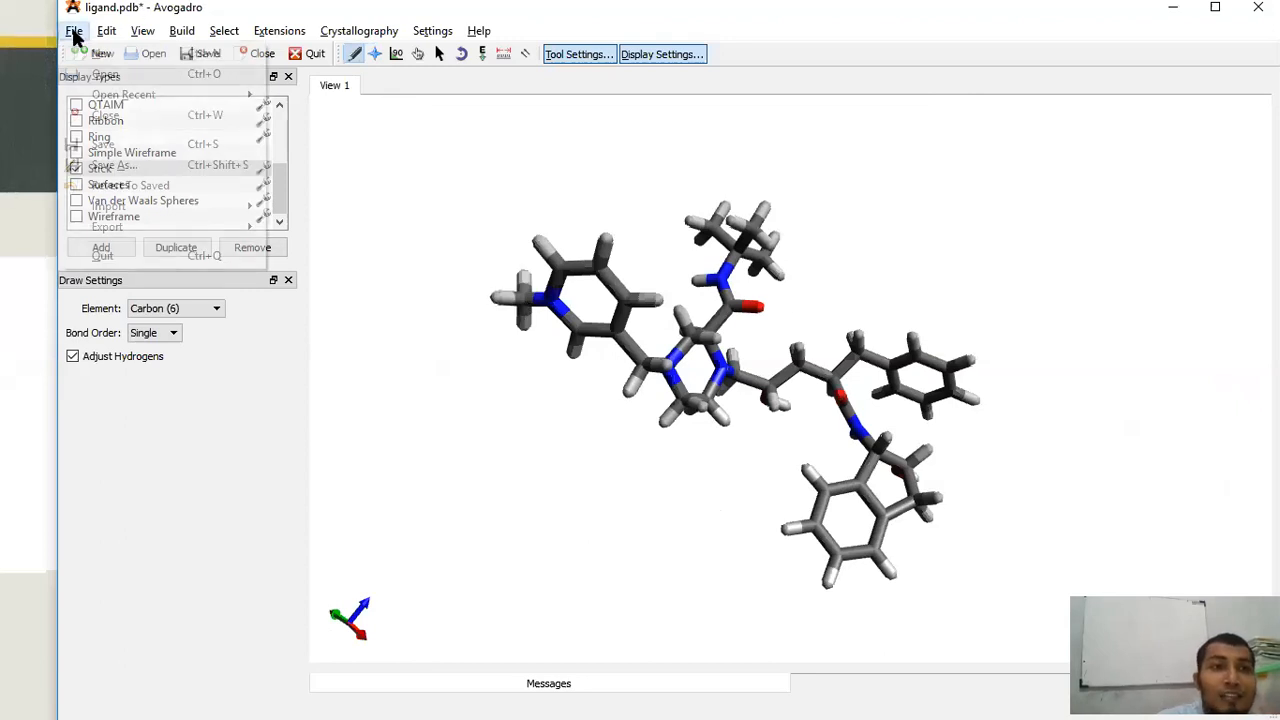
pyautogui.click(123, 166)
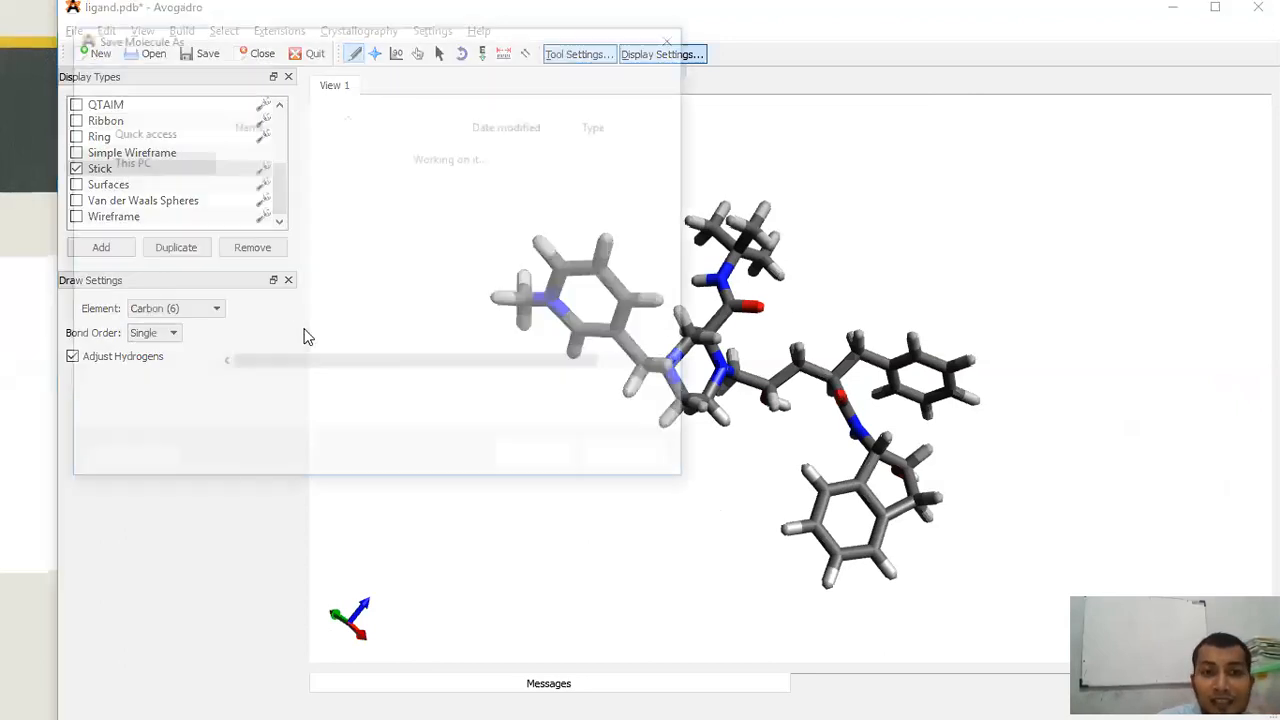
pyautogui.click(221, 392)
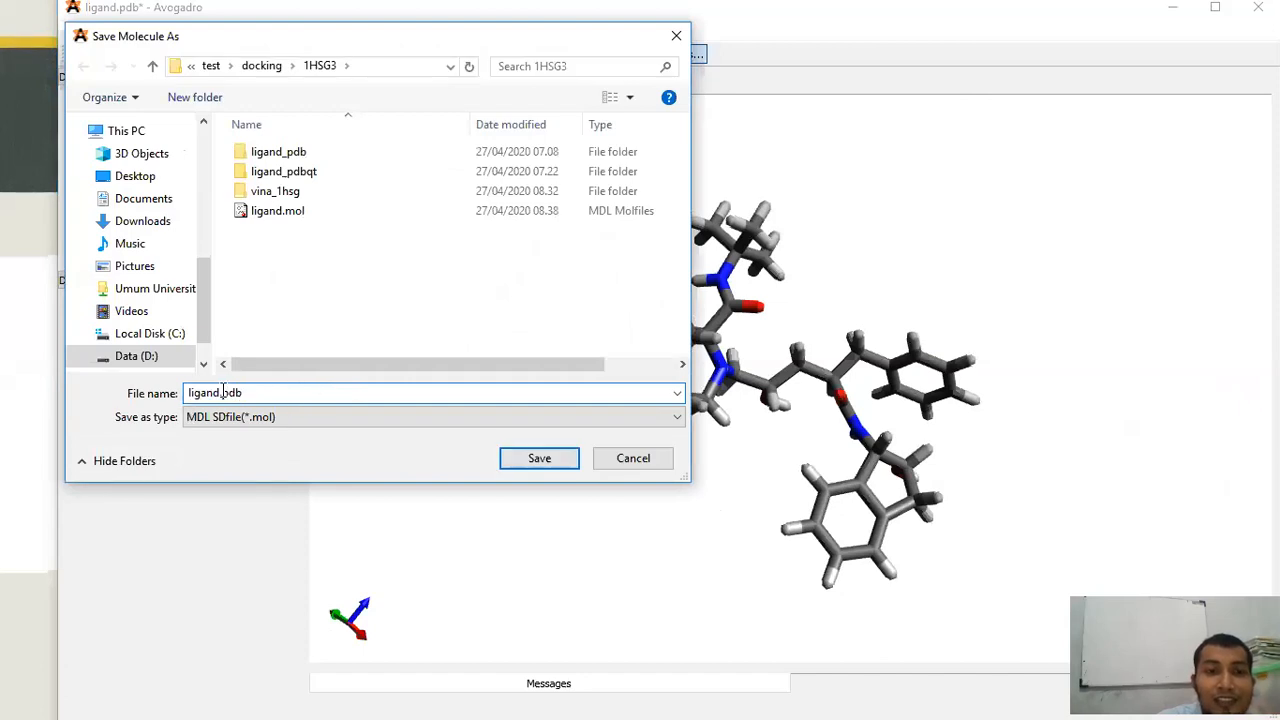
pyautogui.write('-analog1')
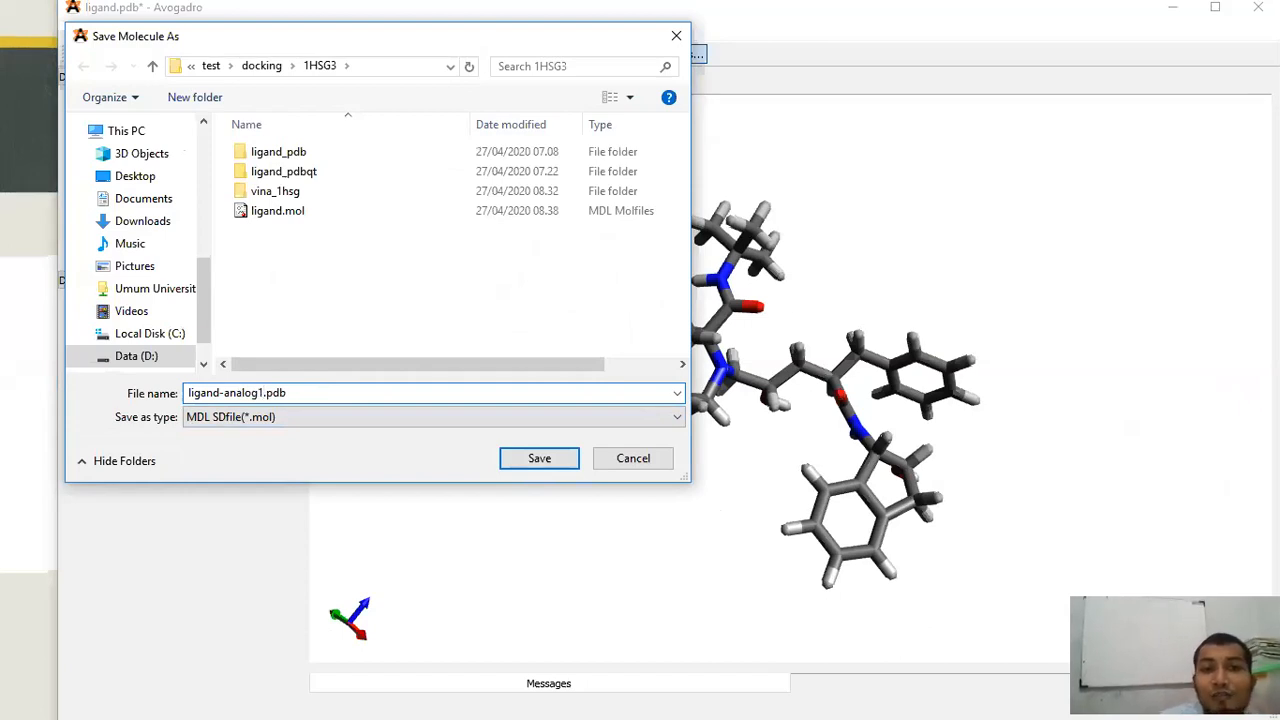
pyautogui.press('Return')
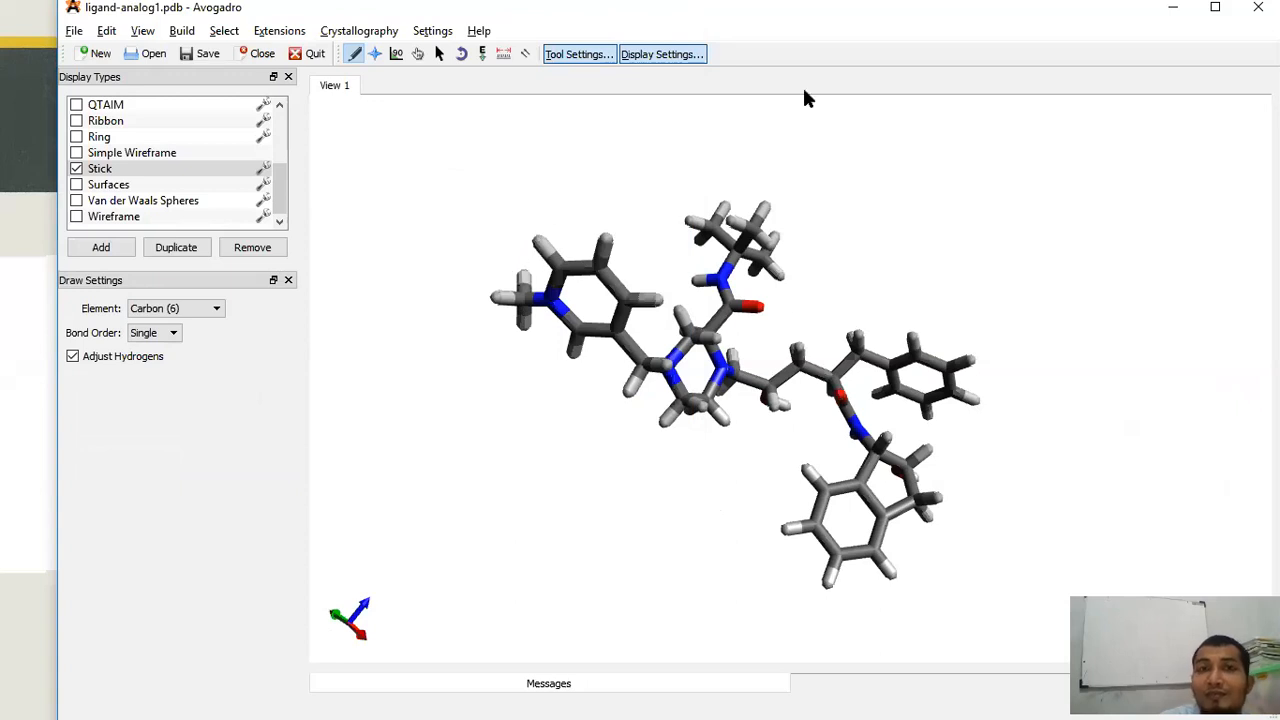
pyautogui.click(1258, 7)
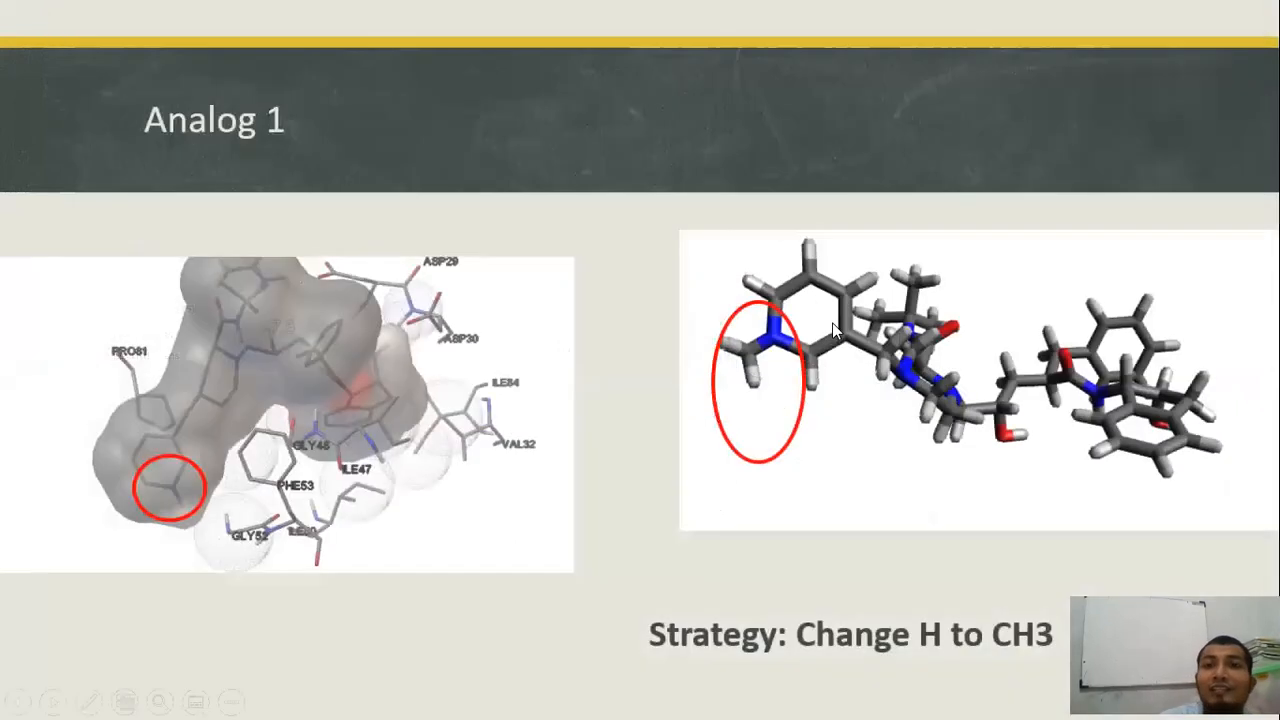
# Advance the slide show to the Analog 2 slide and switch to AutoDockTools.
pyautogui.click(795, 359)
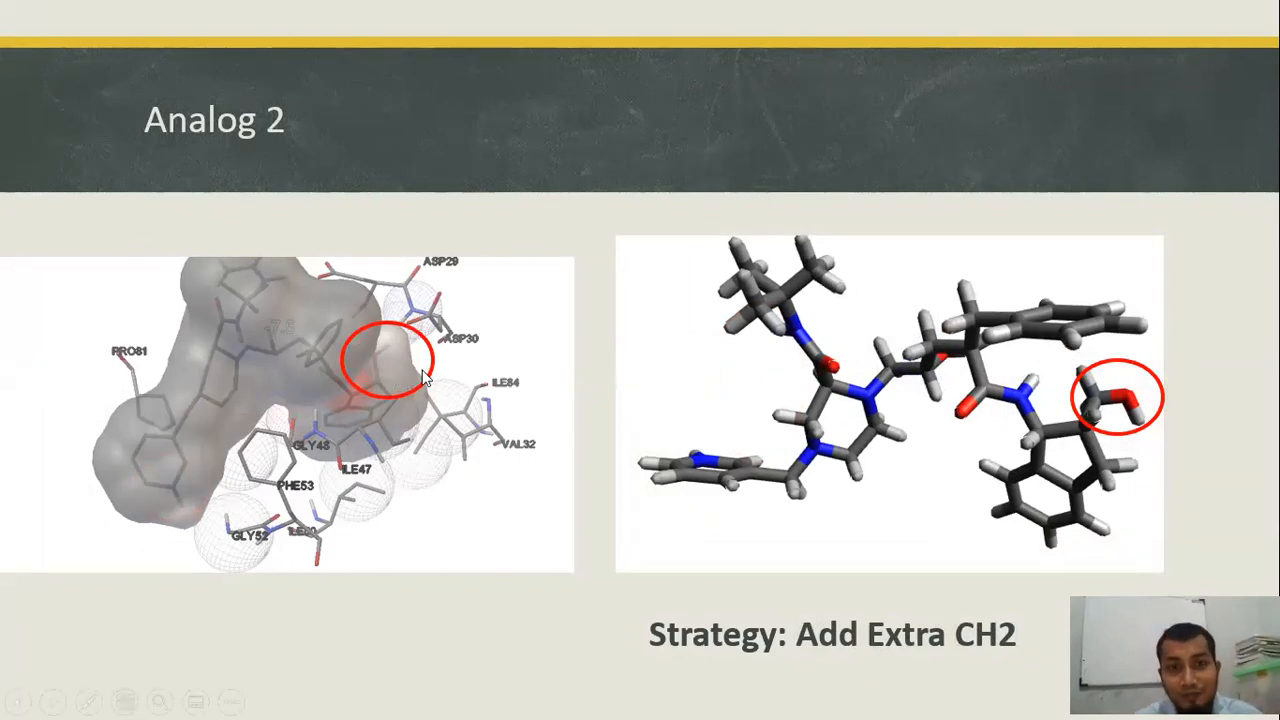
pyautogui.hotkey('alt', 'Tab')
pyautogui.hotkey('alt', 'Tab')
pyautogui.hotkey('alt', 'Tab')
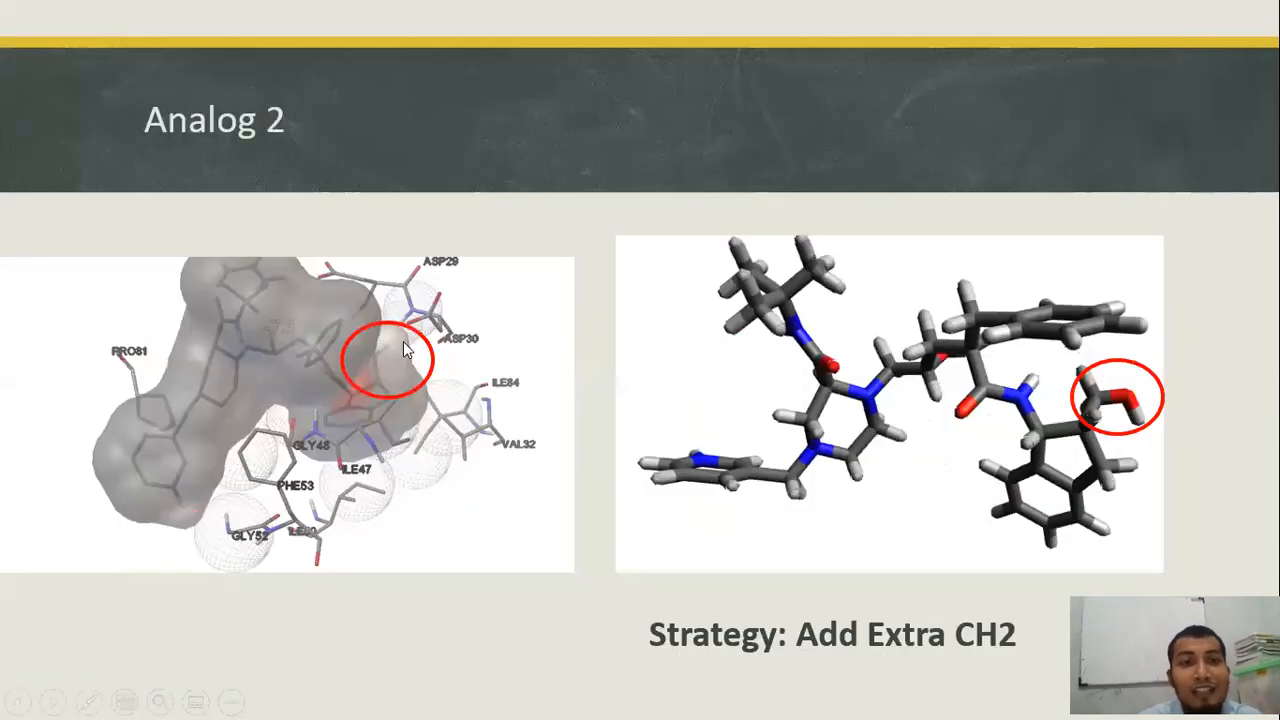
pyautogui.hotkey('alt', 'Tab')
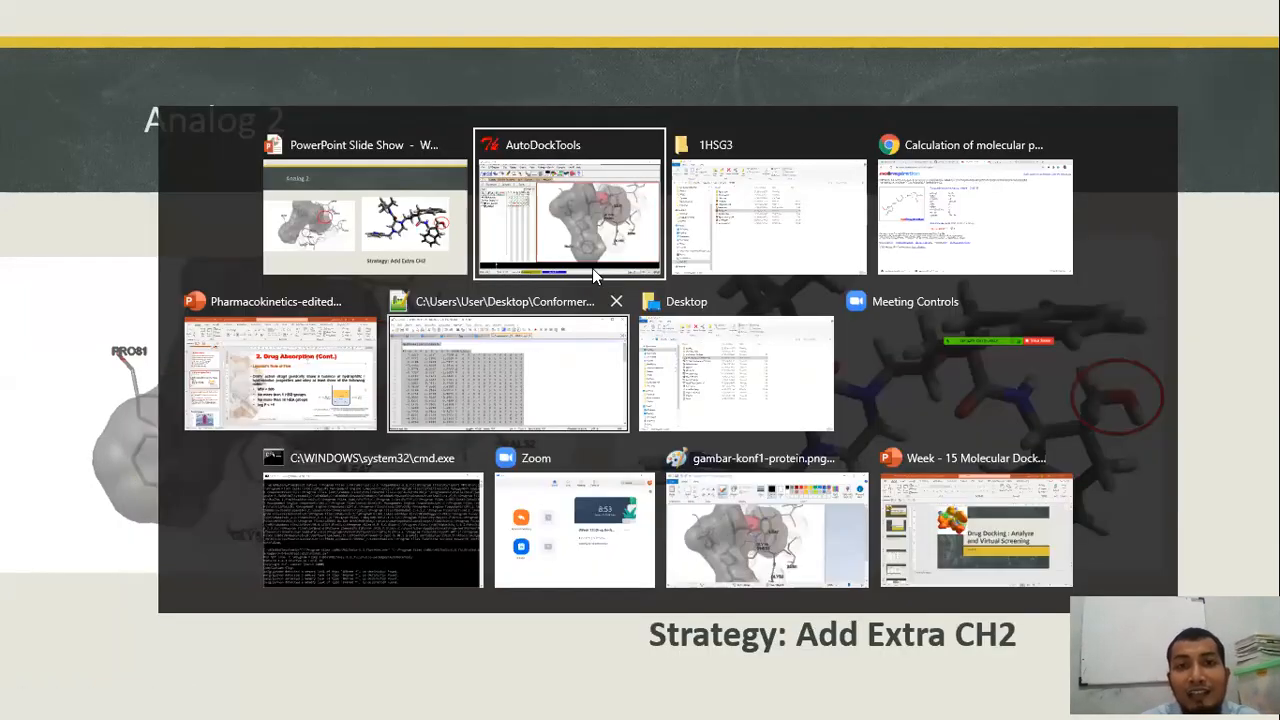
pyautogui.click(585, 241)
# Examine the docked ligand's hydroxyl group near ASP30 up close, and return to the Analog 2 slide in the PowerPoint slide show.
pyautogui.moveTo(946, 345); pyautogui.dragTo(848, 392)
pyautogui.scroll(5, 840, 360)
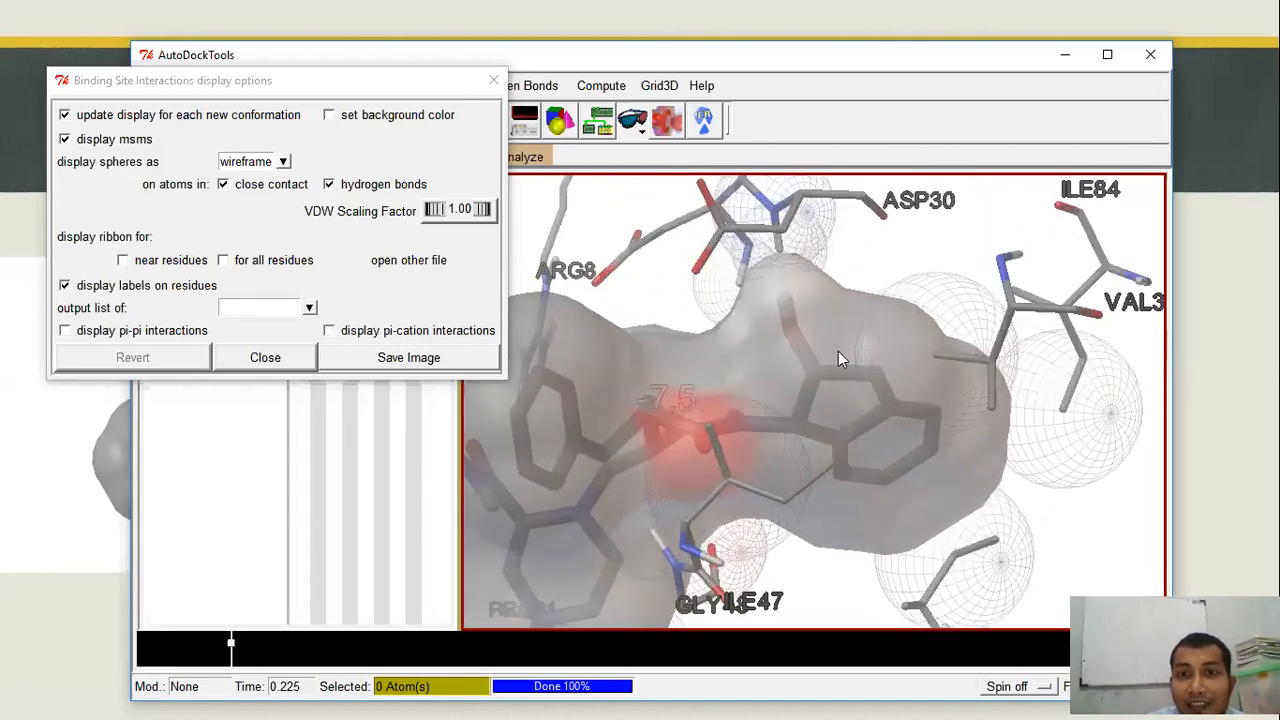
pyautogui.scroll(-3, 850, 345)
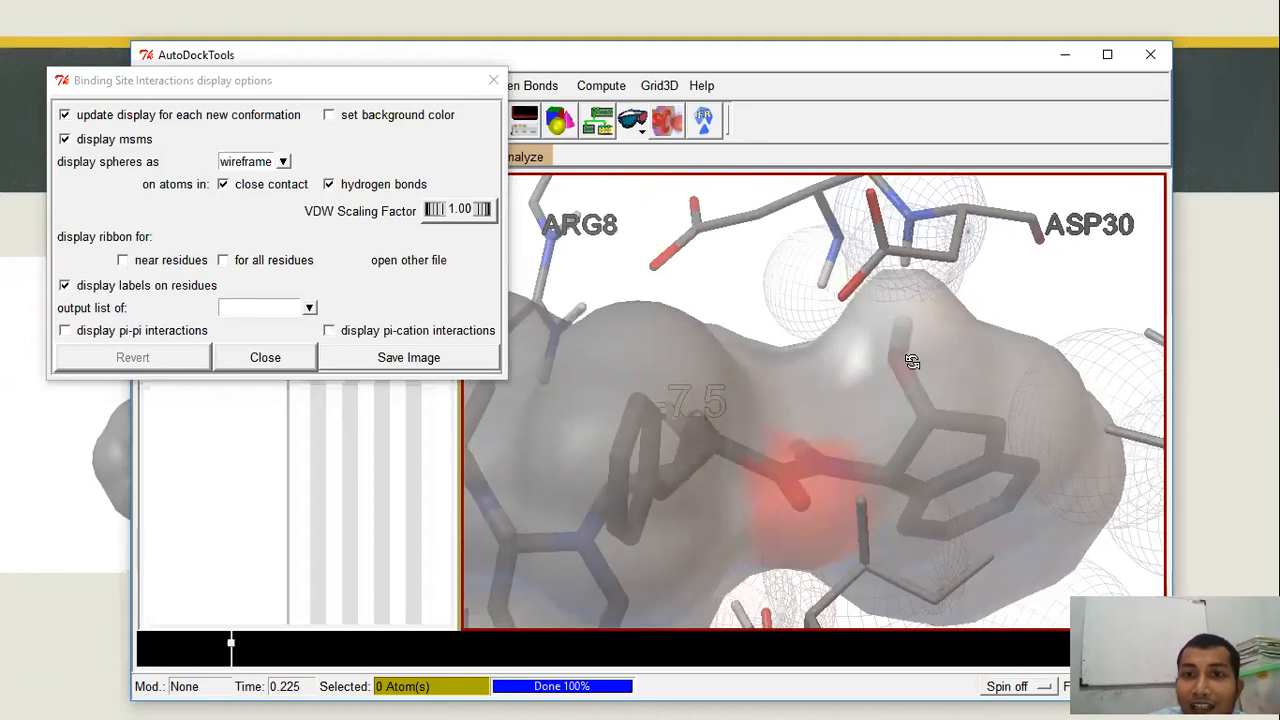
pyautogui.moveTo(908, 352); pyautogui.dragTo(782, 321)
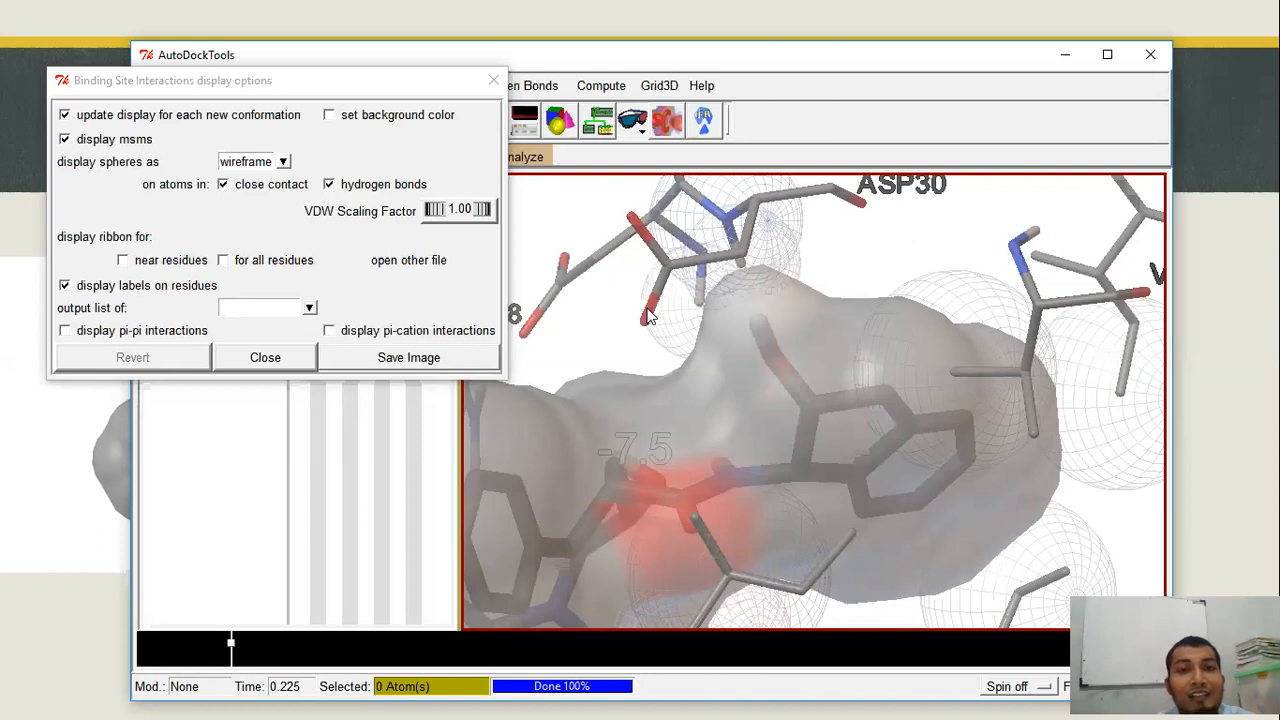
pyautogui.hotkey('alt', 'Tab')
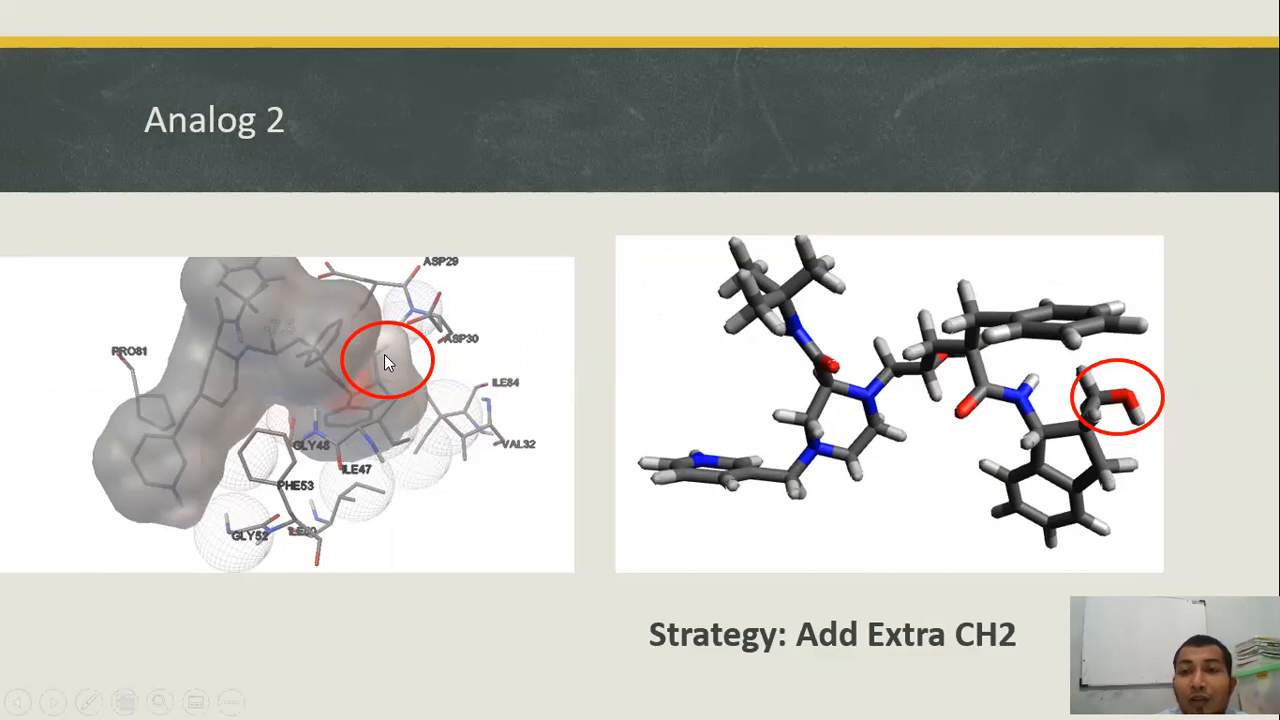
# Switch to the 1HSG3 folder in File Explorer and open the original ligand.pdb in Avogadro.
pyautogui.hotkey('alt', 'Tab')
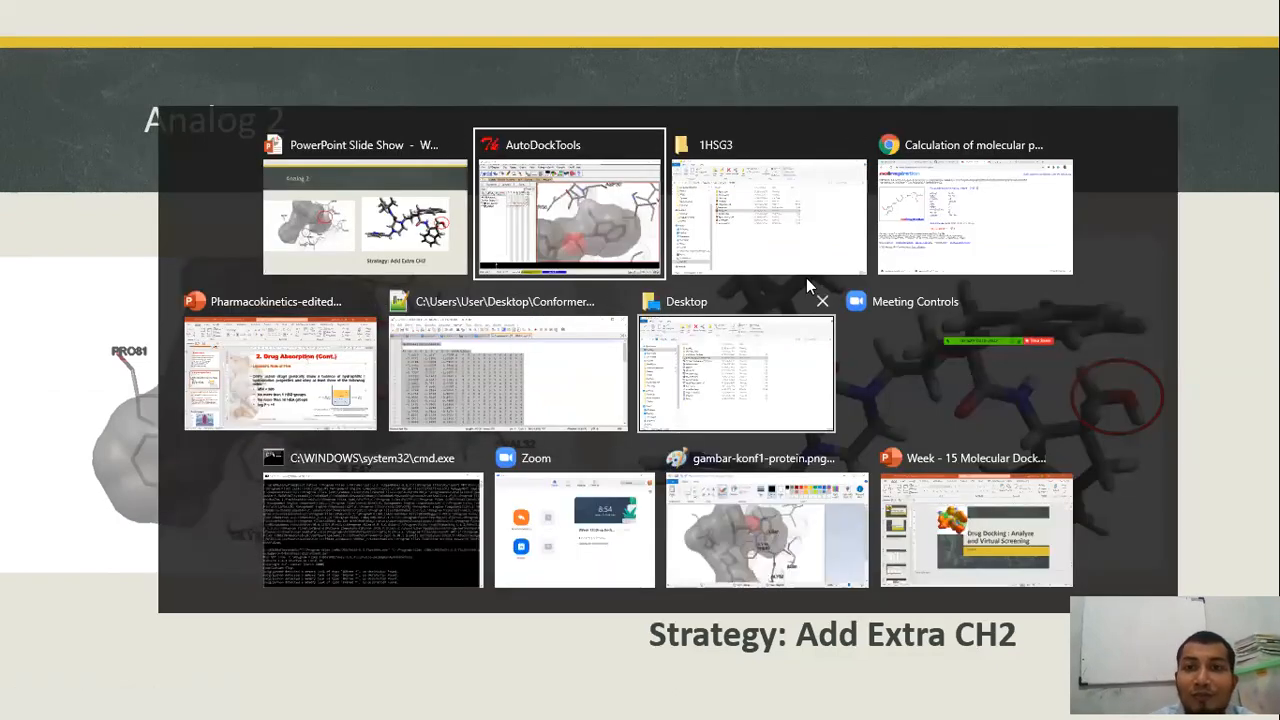
pyautogui.click(752, 226)
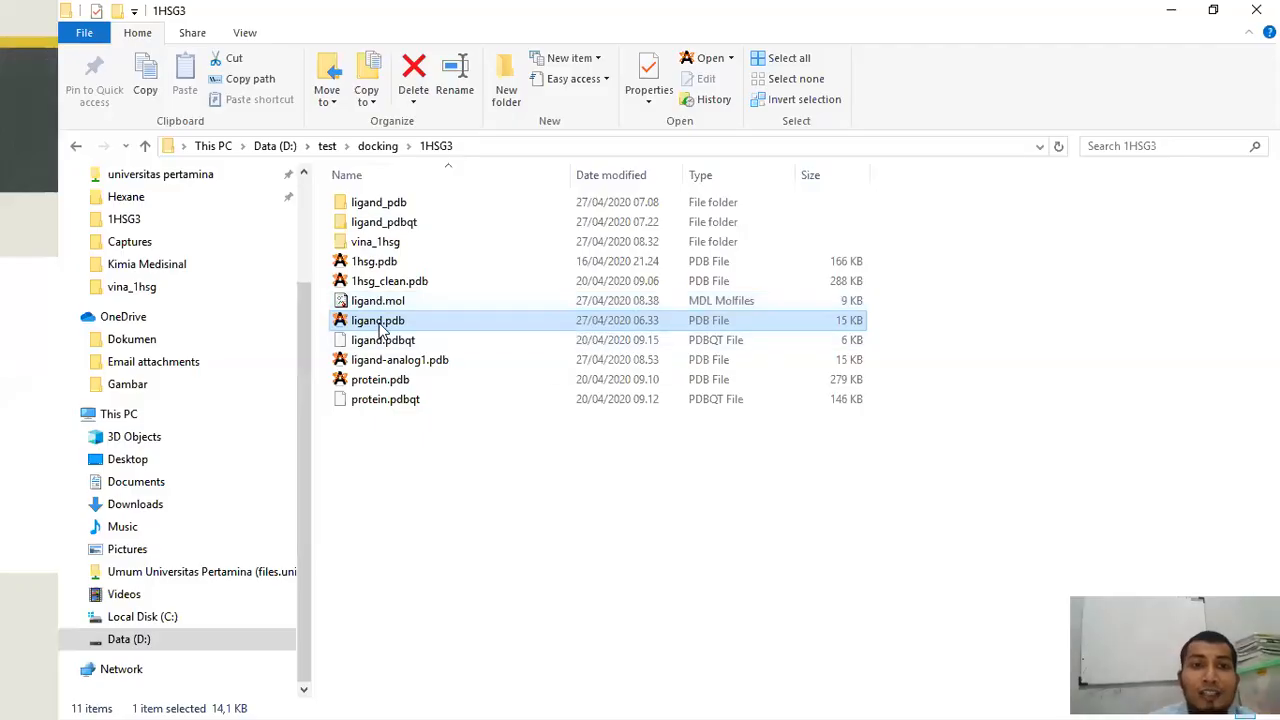
pyautogui.doubleClick(381, 320)
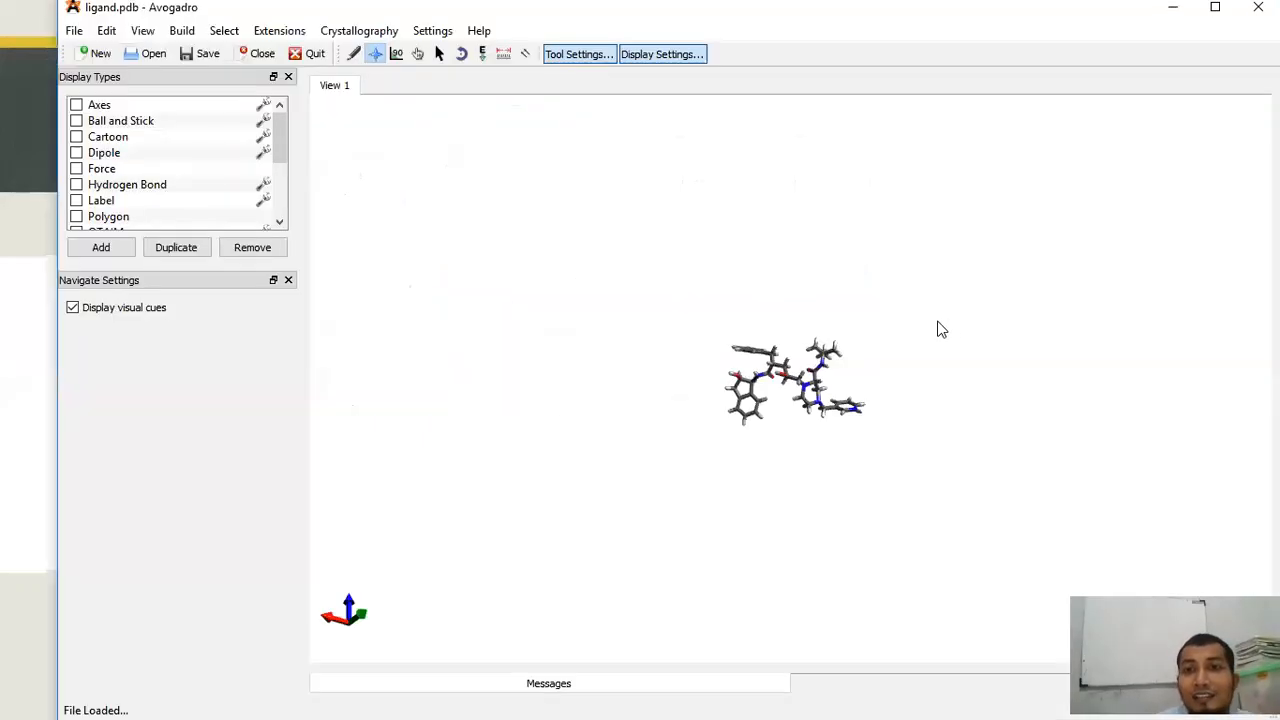
# Replace the hydroxyl oxygen on the ligand's fused five-membered ring with a single-bonded carbon, keeping hydrogen adjustment on.
pyautogui.scroll(5, 883, 366)
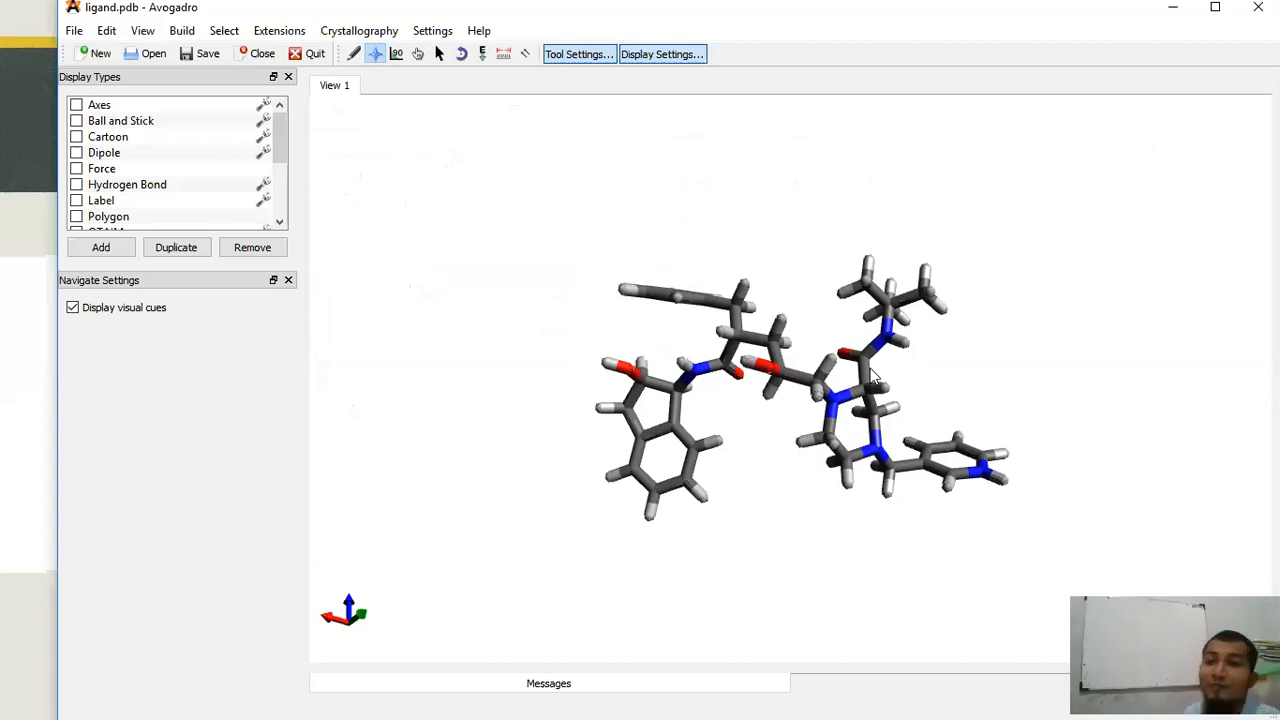
pyautogui.moveTo(686, 388); pyautogui.dragTo(1203, 263)
pyautogui.scroll(5, 1094, 349)
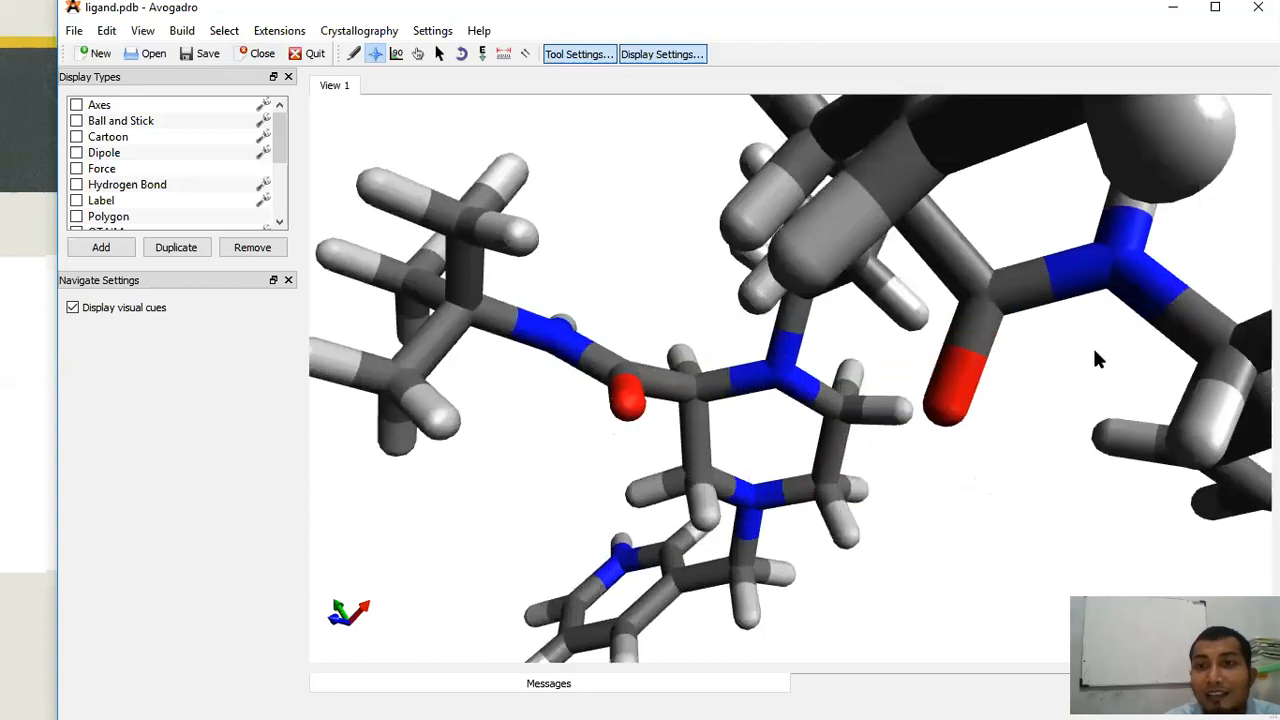
pyautogui.scroll(-4, 1095, 349)
pyautogui.moveTo(1095, 349); pyautogui.dragTo(1103, 385)
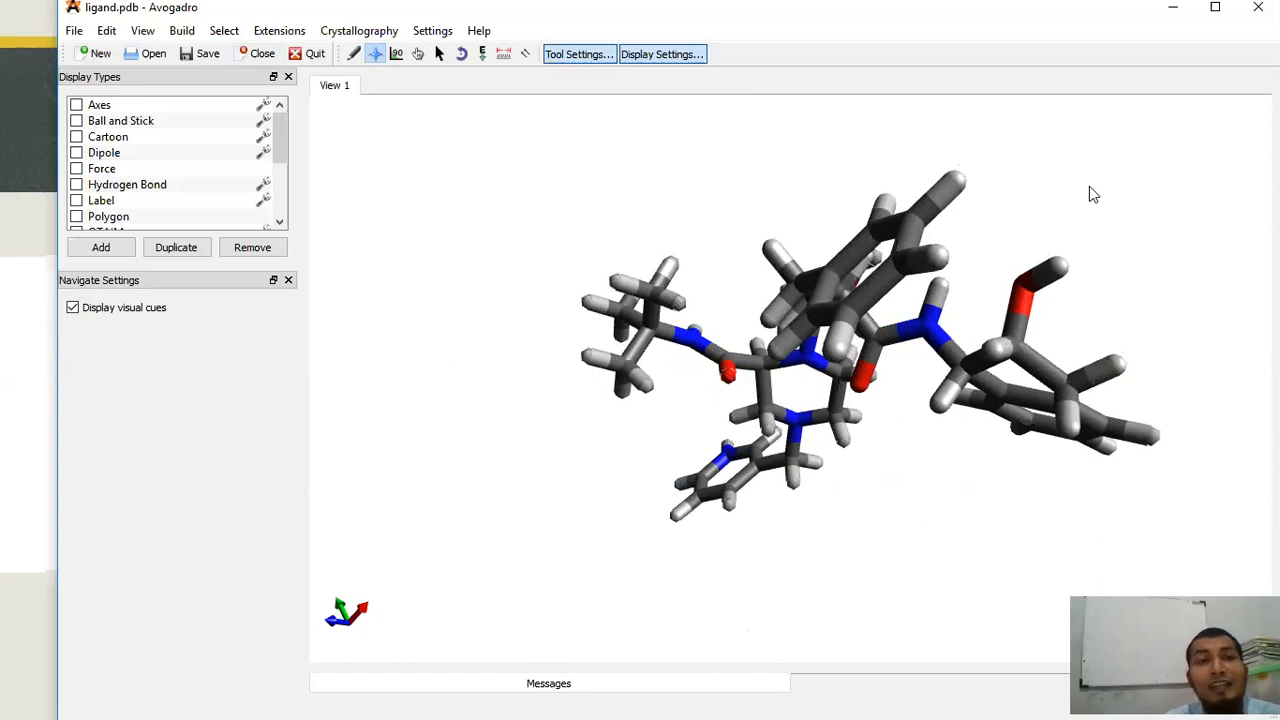
pyautogui.click(355, 55)
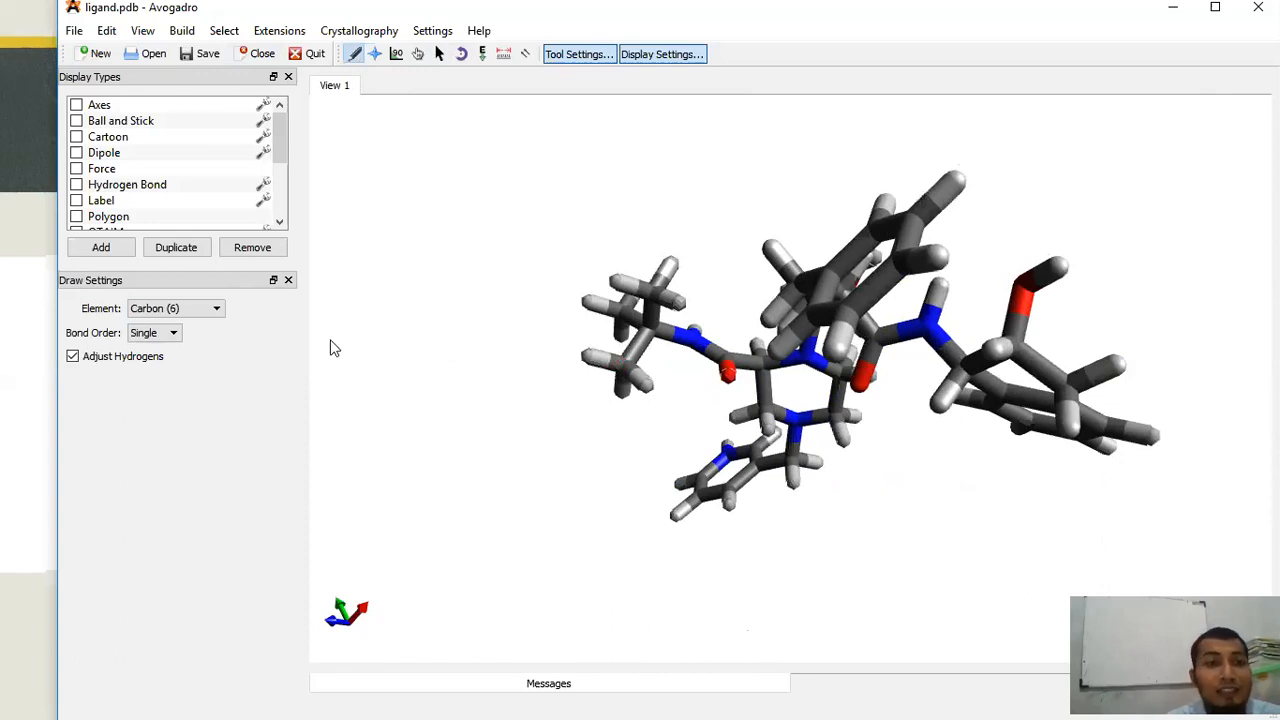
pyautogui.click(152, 333)
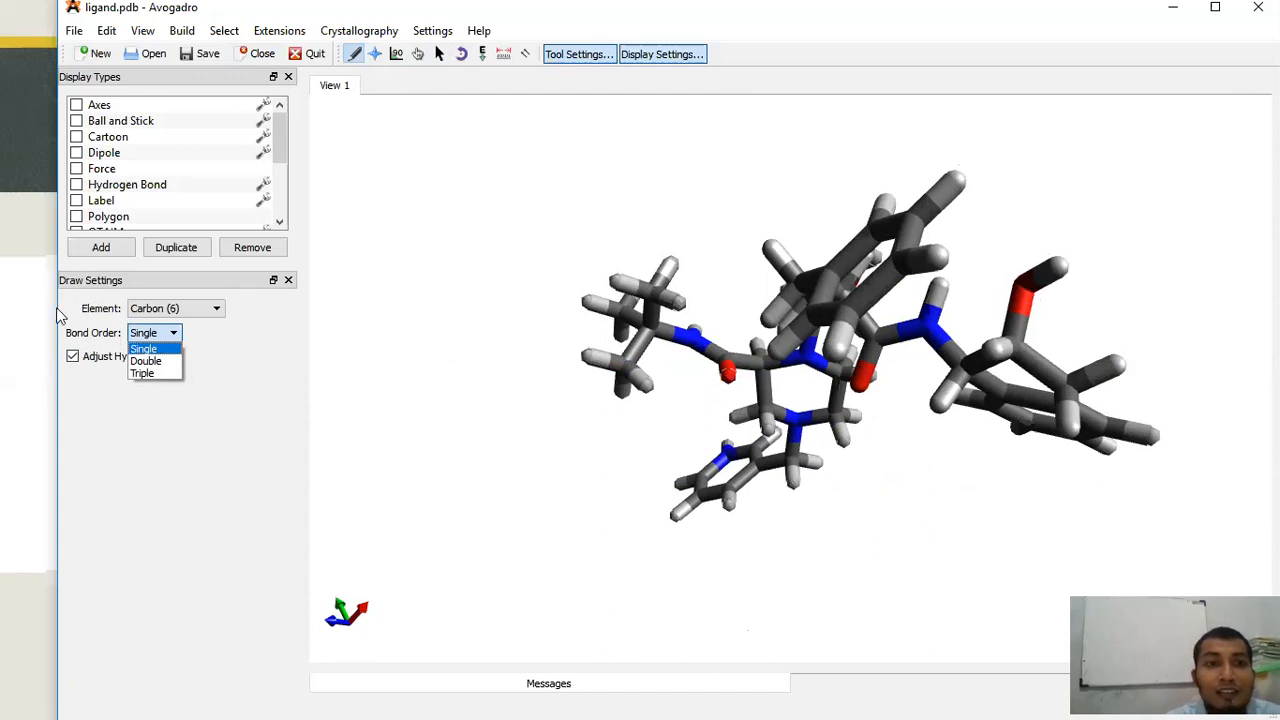
pyautogui.click(1026, 298)
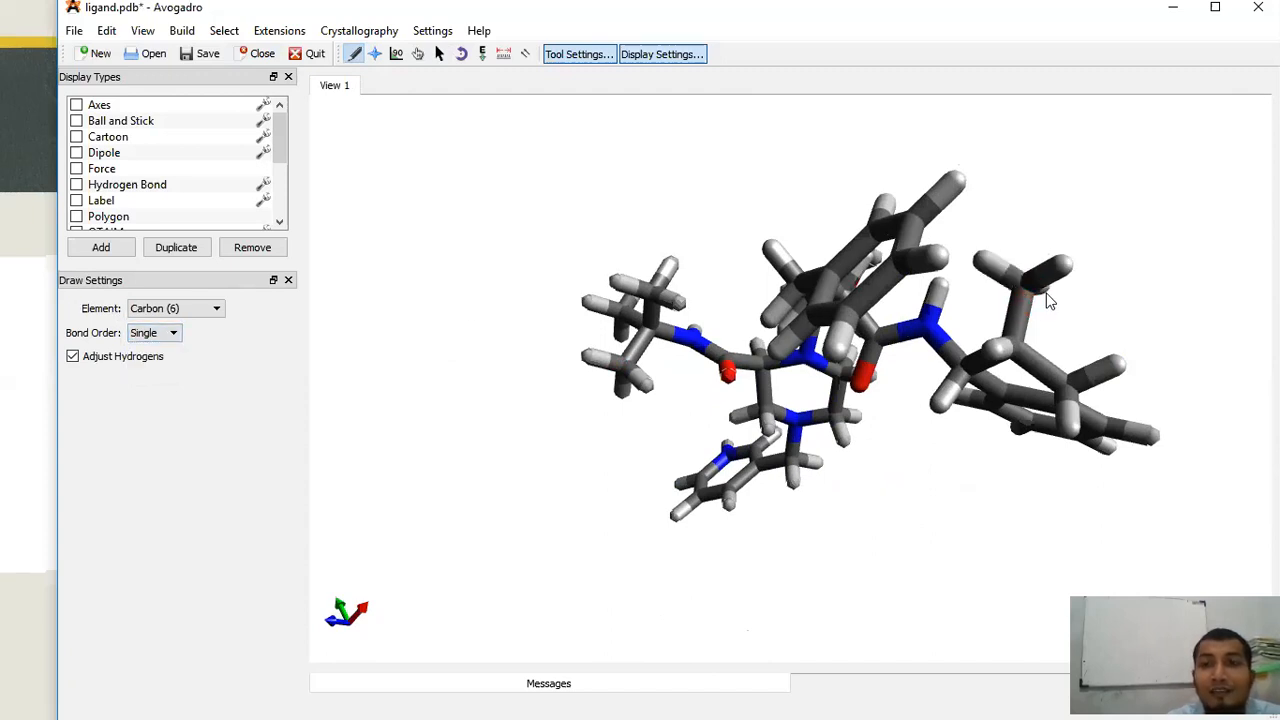
# Draw an oxygen in place of one hydrogen on the new carbon to form a CH2OH group.
pyautogui.scroll(2, 1048, 300)
pyautogui.click(172, 312)
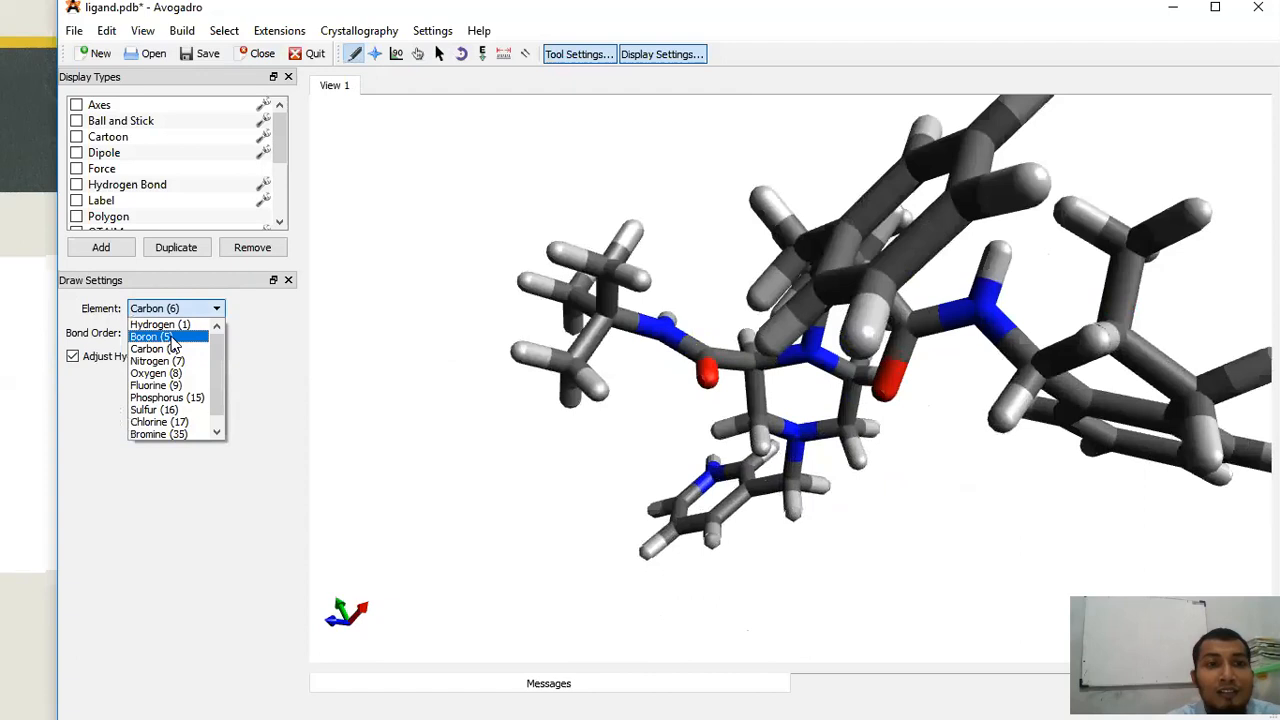
pyautogui.click(158, 373)
pyautogui.scroll(-4, 1031, 283)
pyautogui.click(953, 313)
pyautogui.scroll(2, 1008, 272)
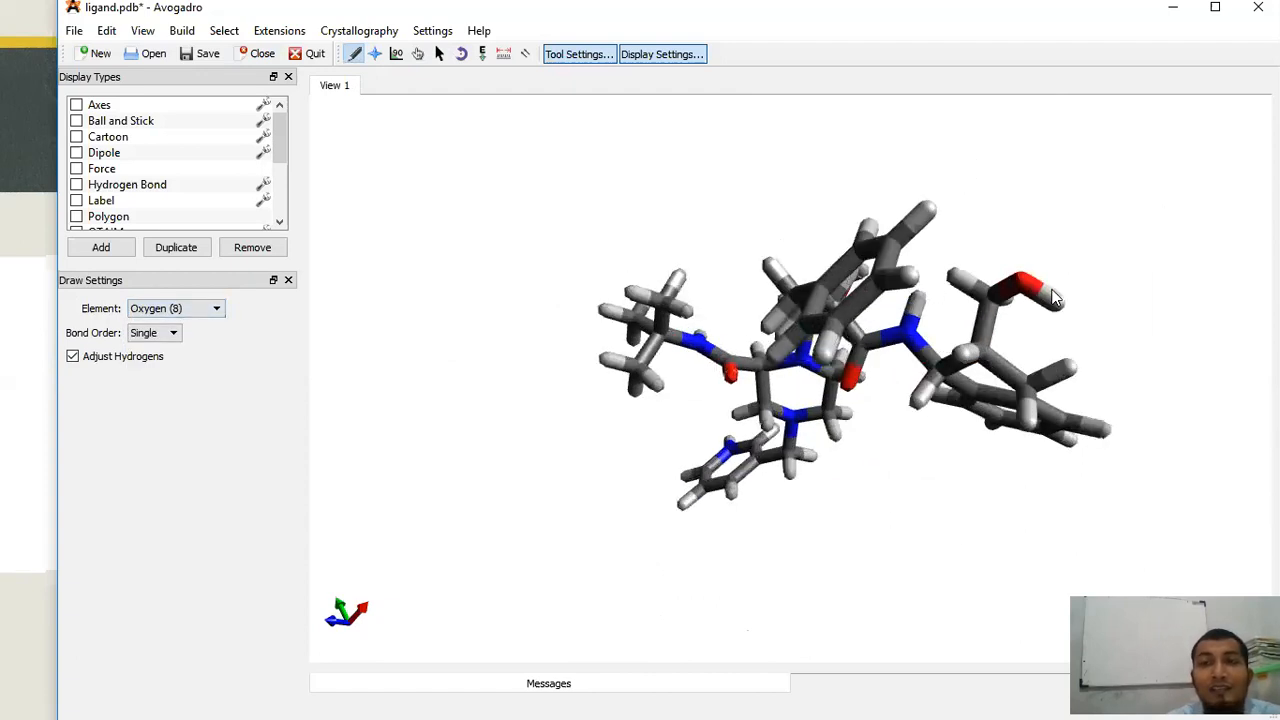
# Save the modified ligand as ligand-analog2.pdb in the 1HSG3 folder and close Avogadro.
pyautogui.click(74, 31)
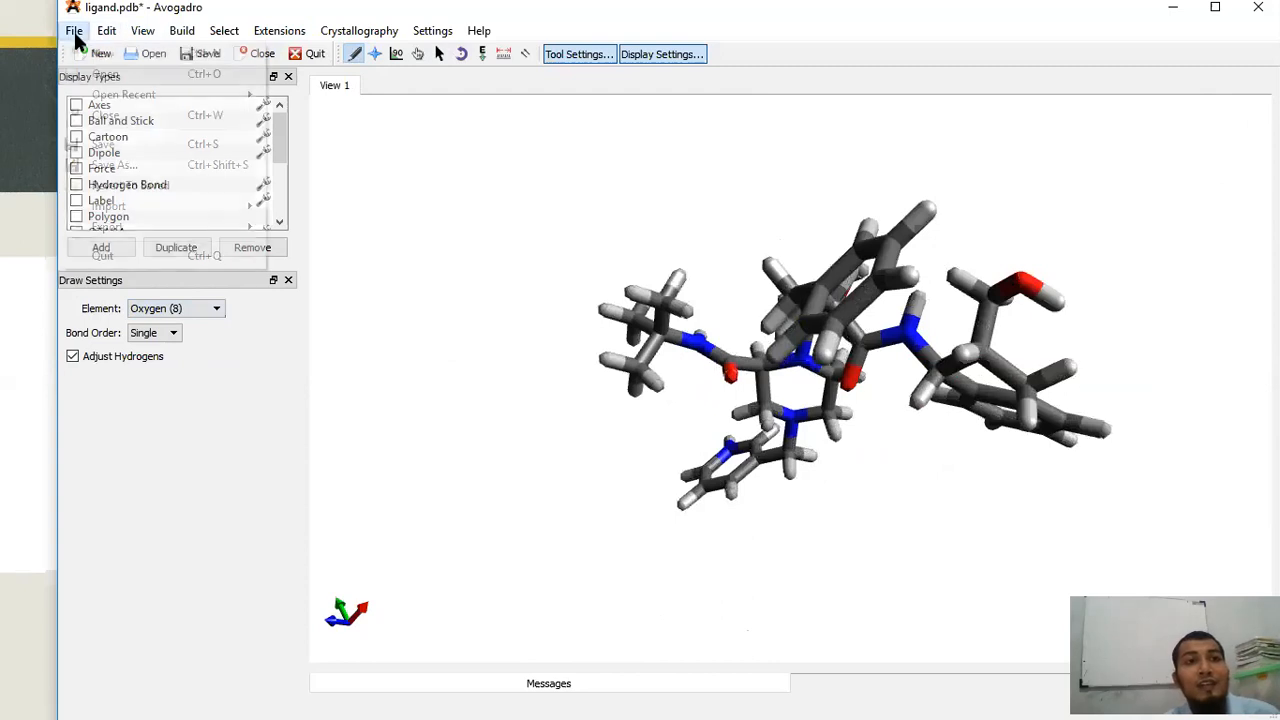
pyautogui.click(110, 166)
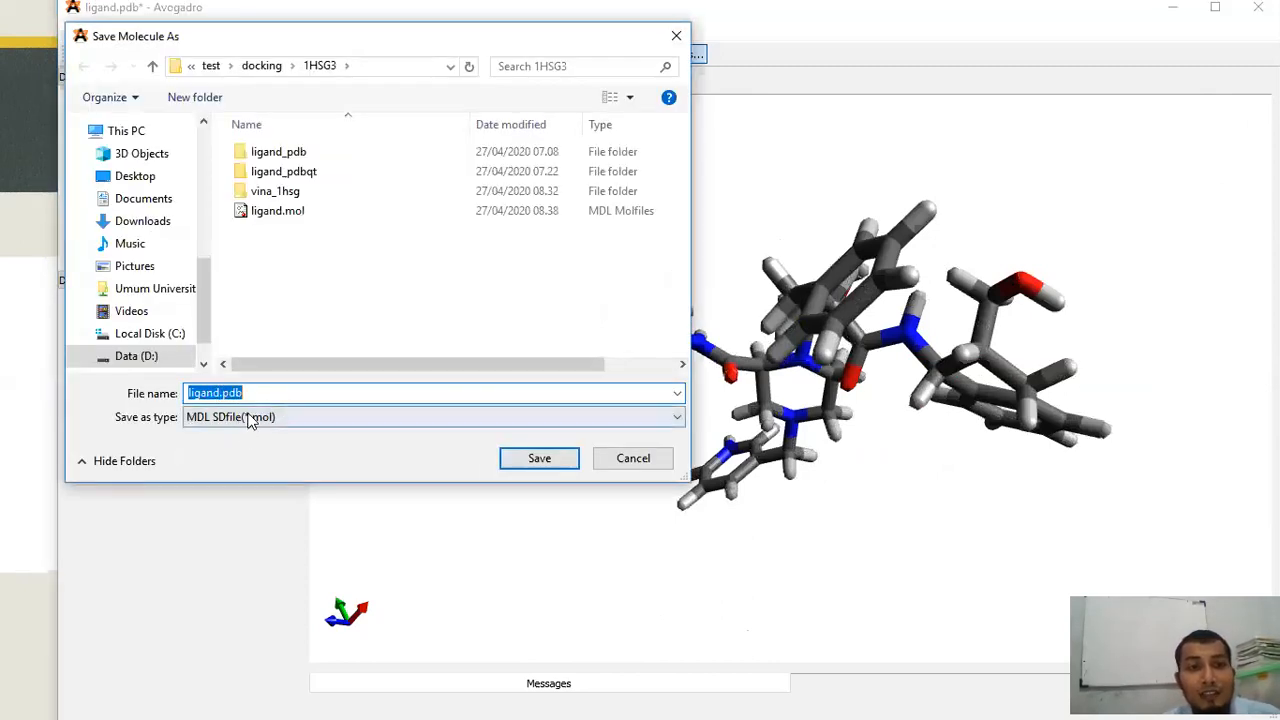
pyautogui.click(250, 420)
pyautogui.click(228, 540)
pyautogui.click(219, 393)
pyautogui.click(221, 393)
pyautogui.write('-analog2')
pyautogui.press('Return')
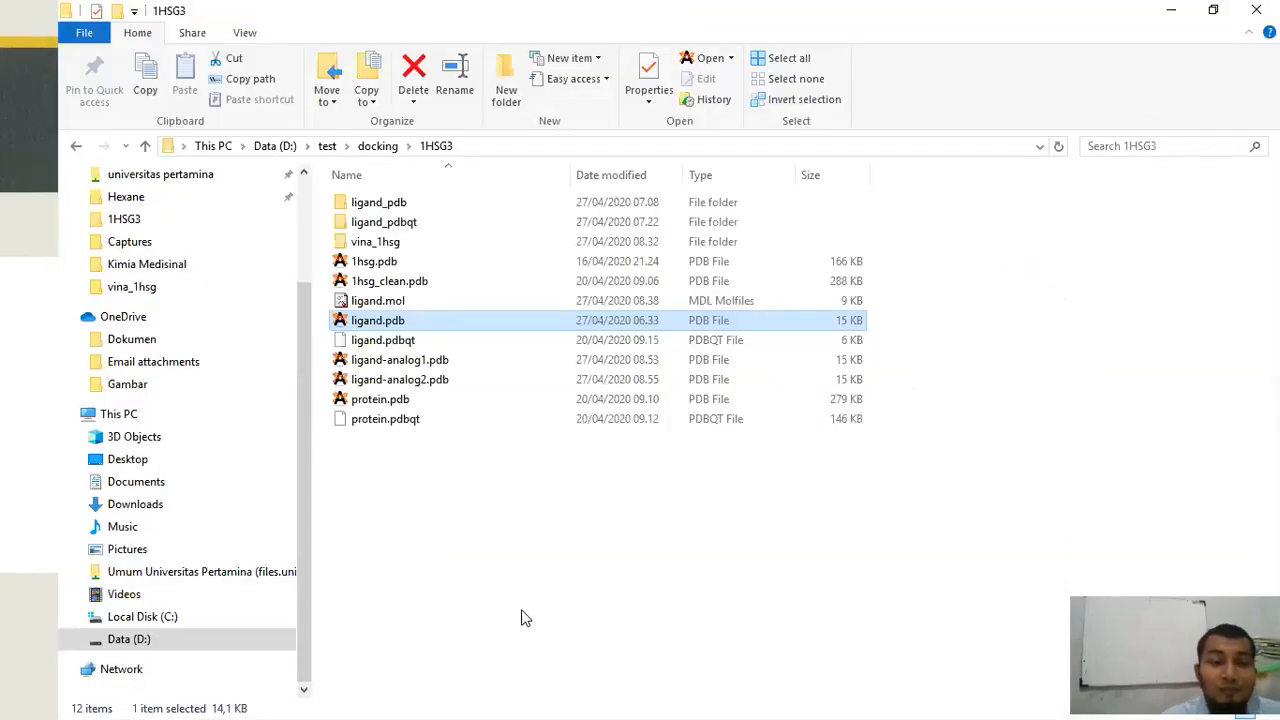
# Switch to AutoDockTools, look at the ligand input options without choosing one, and minimize the window.
pyautogui.hotkey('alt', 'Tab')
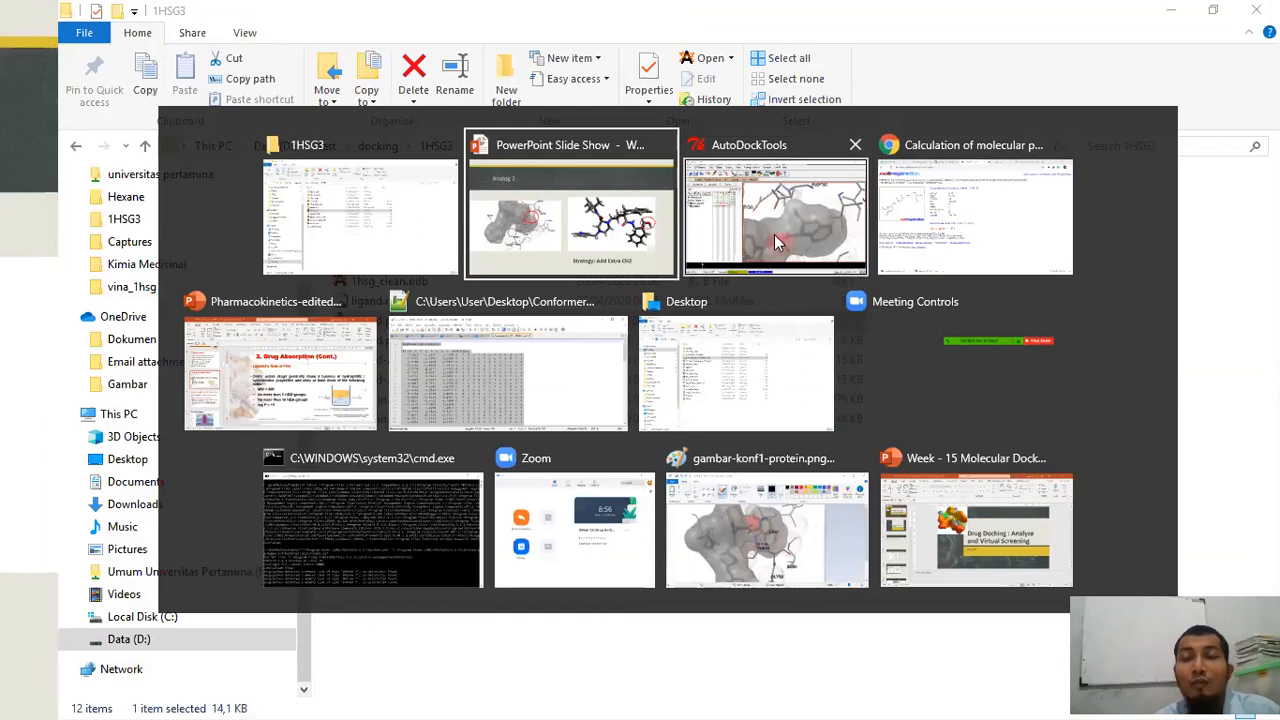
pyautogui.click(774, 231)
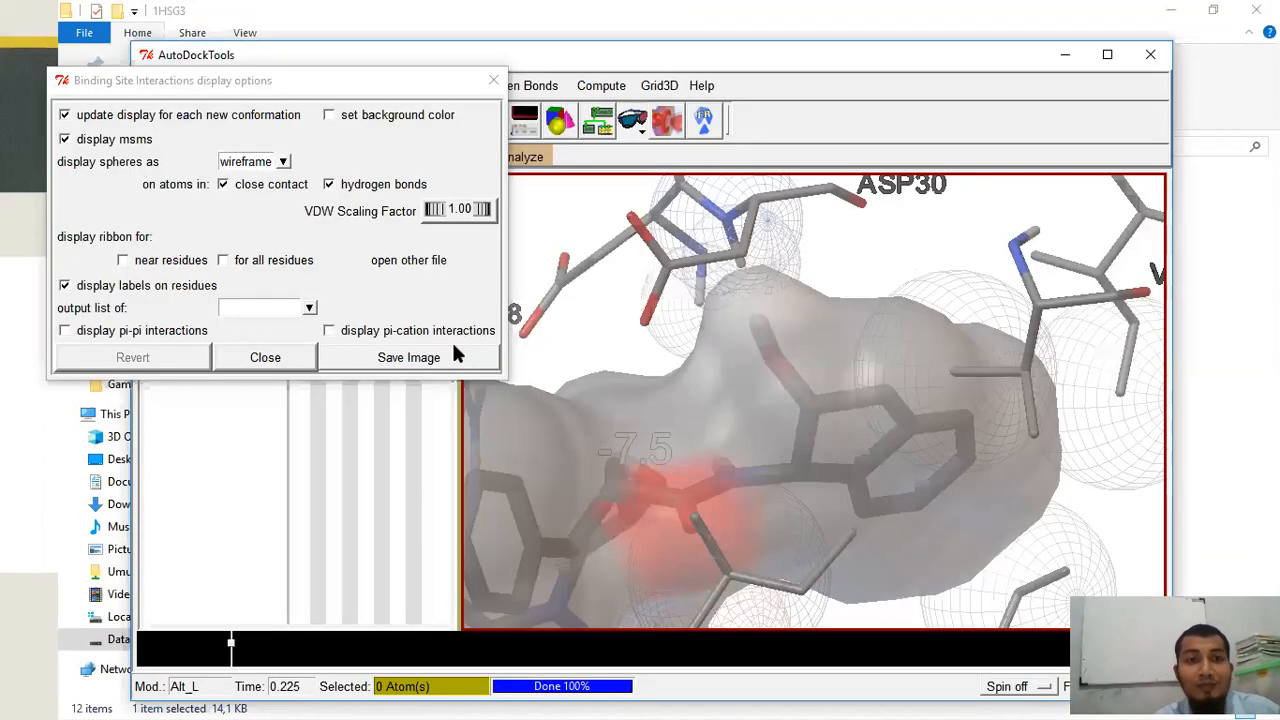
pyautogui.click(529, 418)
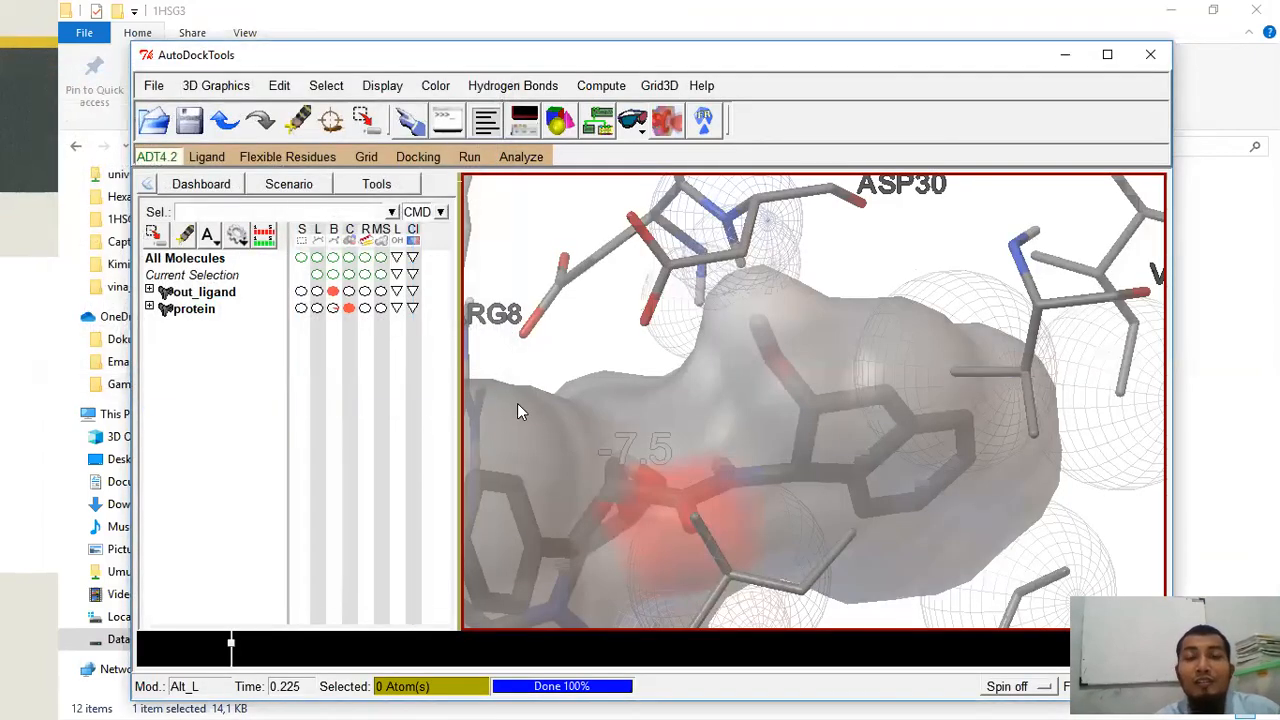
pyautogui.hotkey('alt', 'Tab')
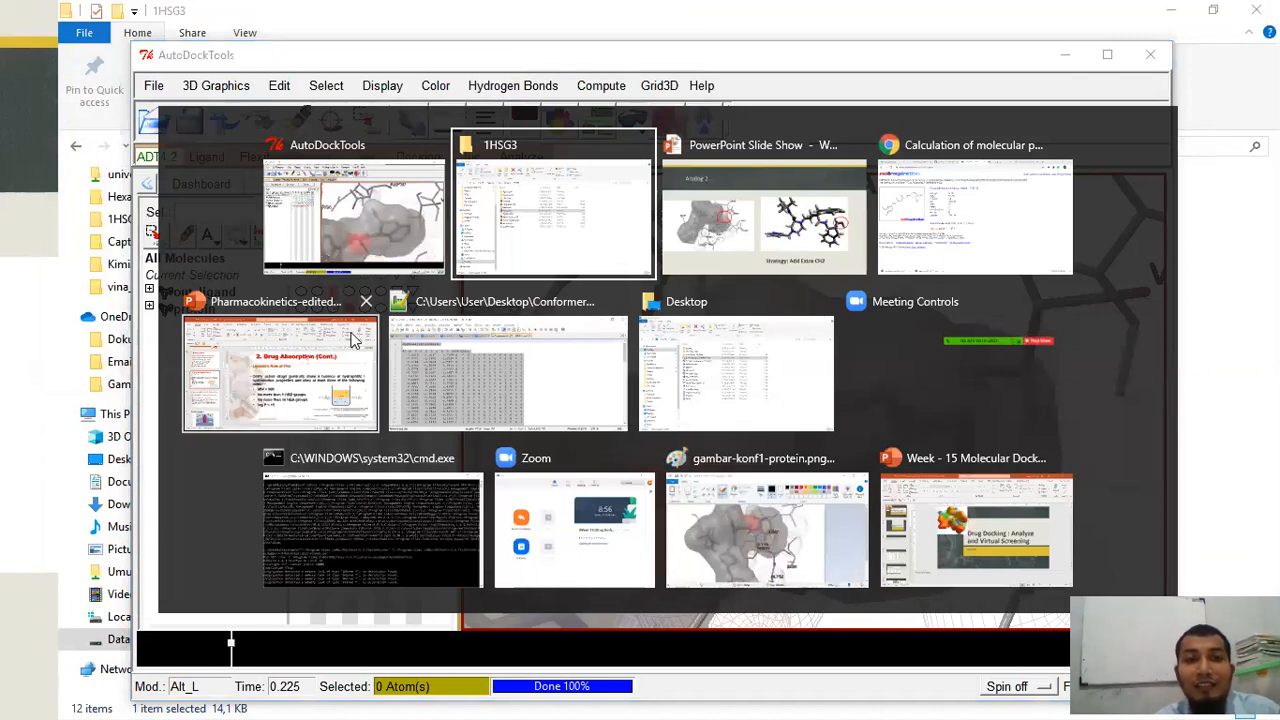
pyautogui.click(405, 250)
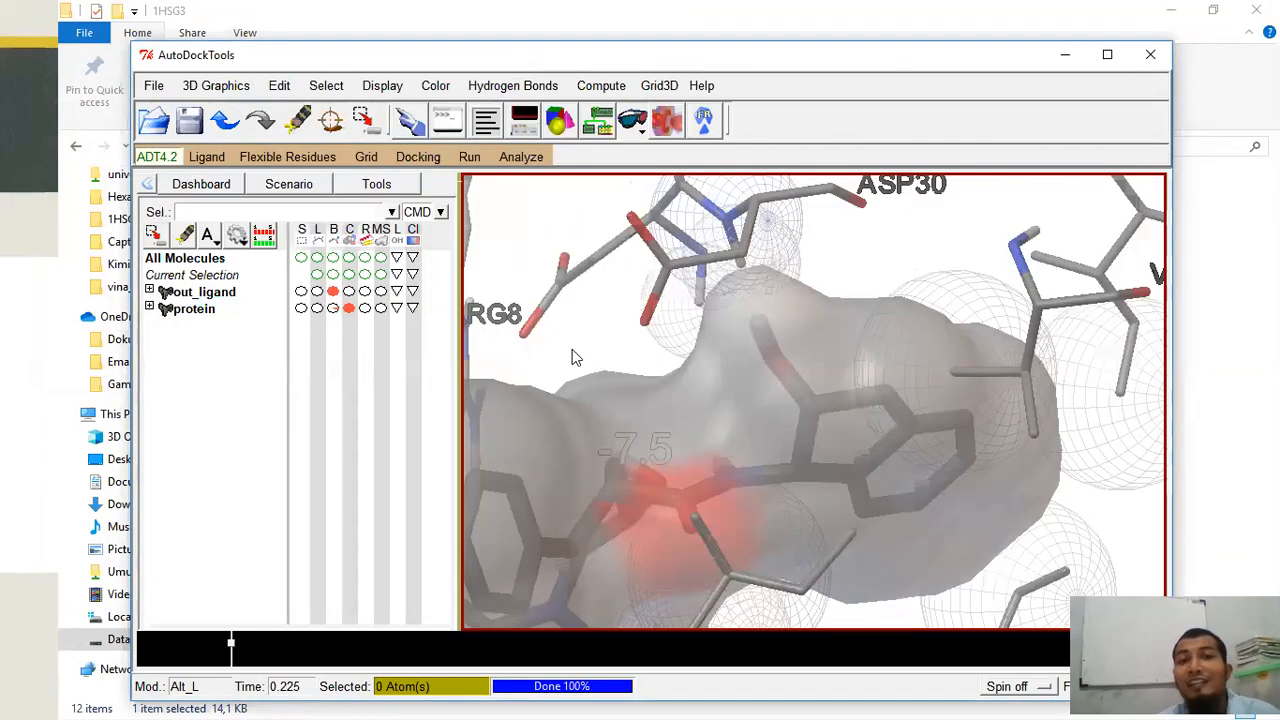
pyautogui.click(206, 157)
pyautogui.moveTo(260, 196)
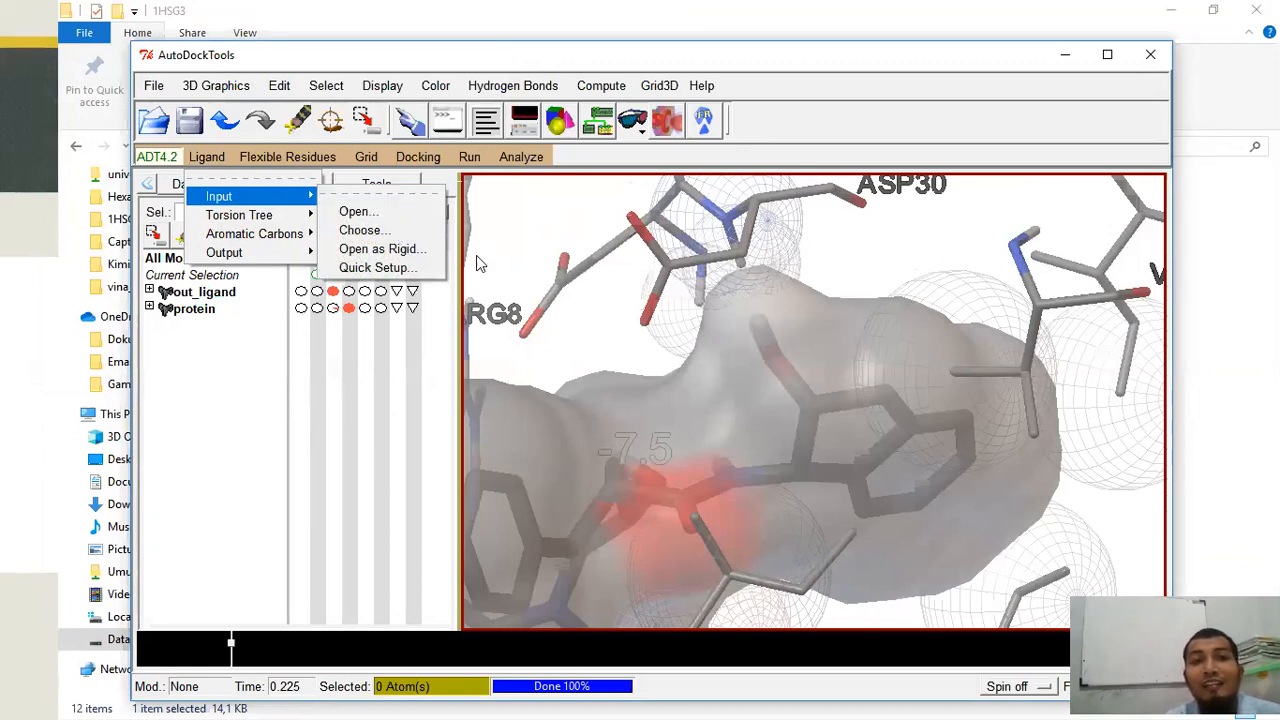
pyautogui.click(1066, 55)
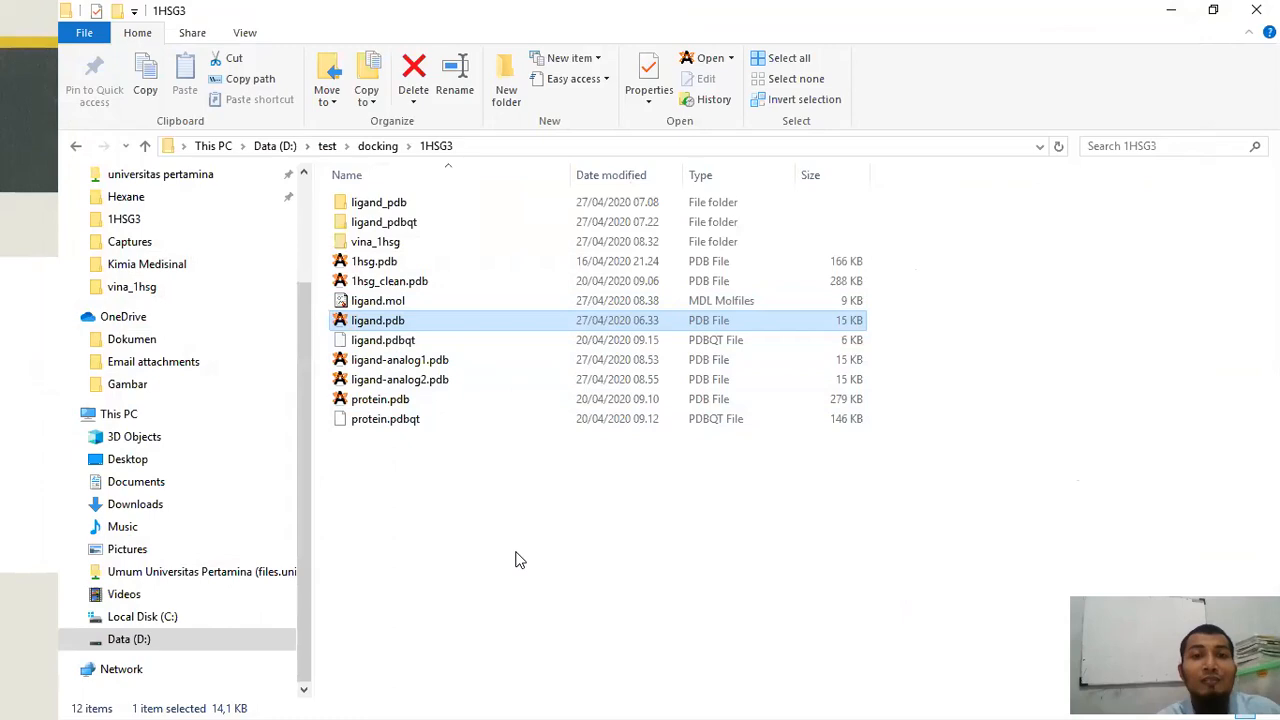
# Switch to the PowerPoint slide show and advance to the slide "Virtual Screening using EasyDockVina".
pyautogui.press('super+Tab')
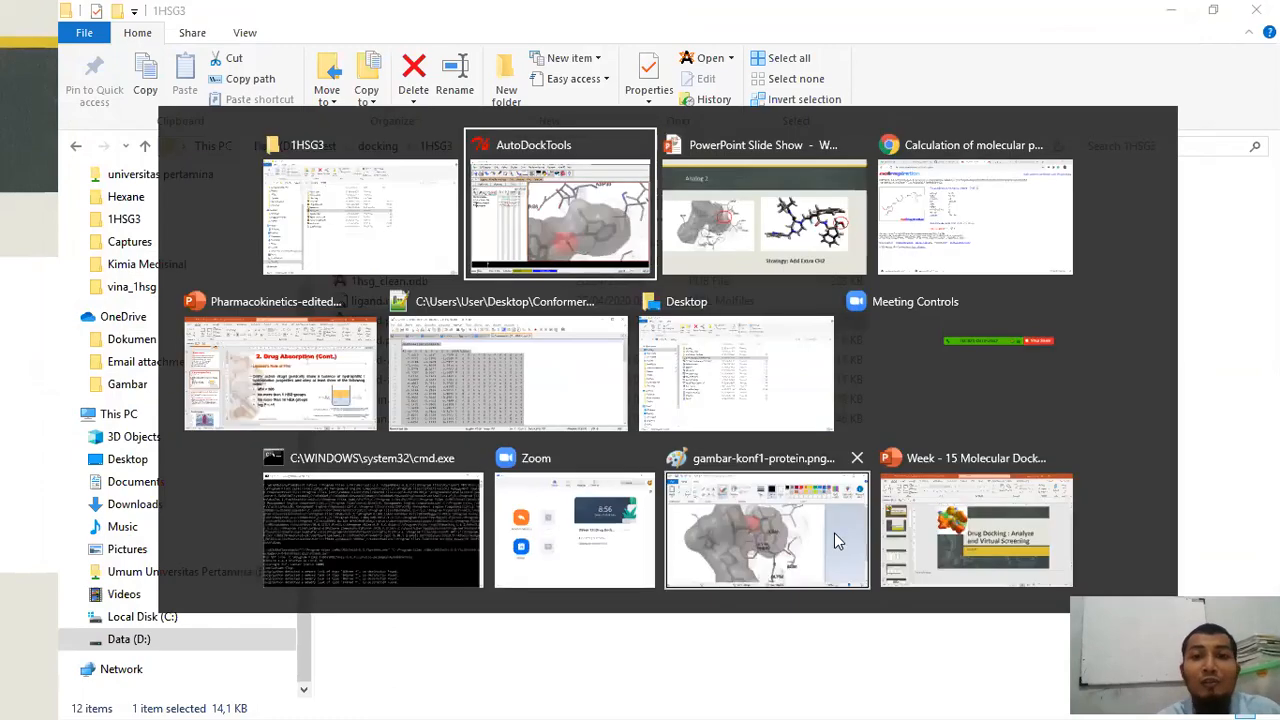
pyautogui.click(760, 210)
pyautogui.press('Right')
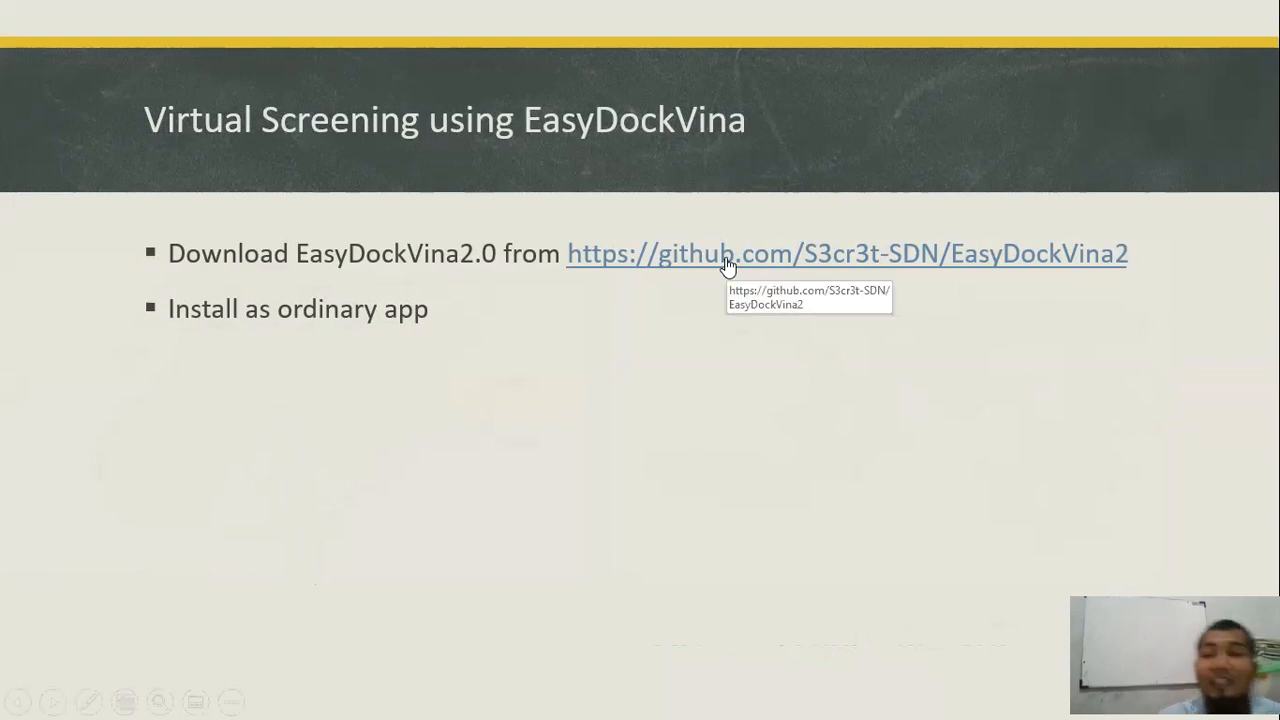
# View the EasyDockVina2 GitHub page with its tutorial and download links in Chrome, and return to the slide show.
pyautogui.hotkey('alt', 'Tab')
pyautogui.hotkey('alt', 'Tab')
pyautogui.hotkey('alt', 'Tab')
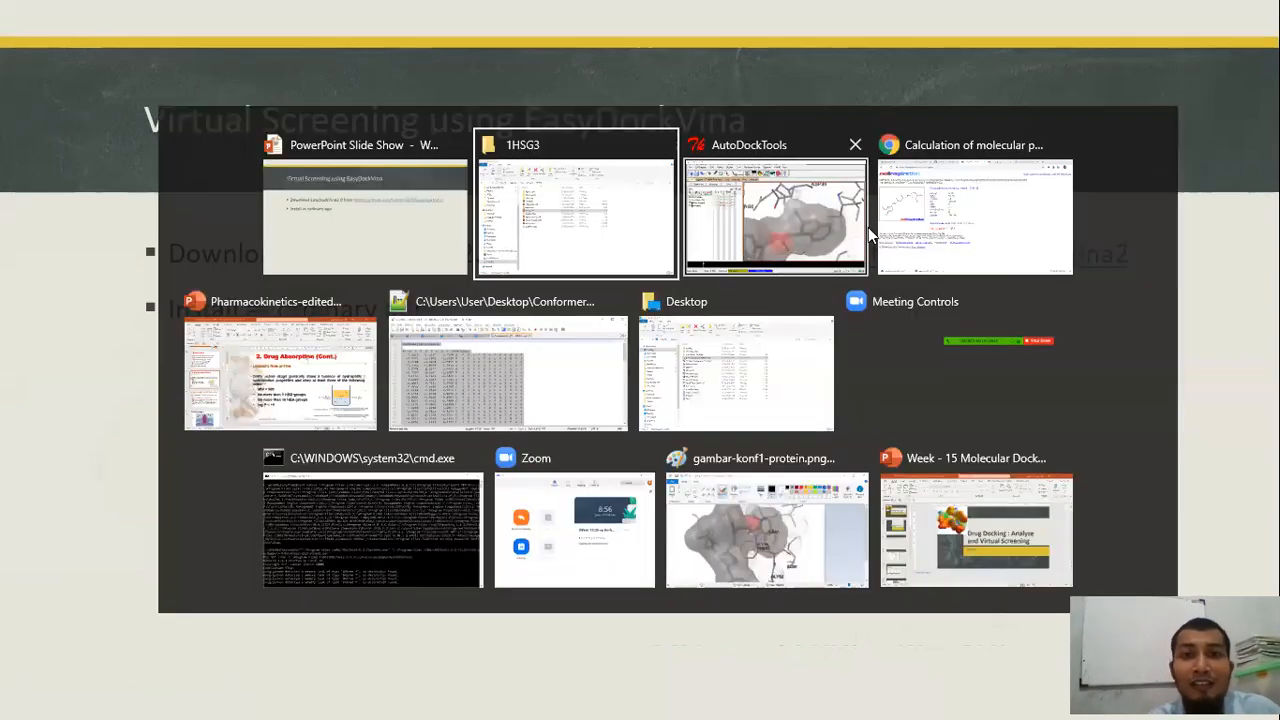
pyautogui.click(440, 15)
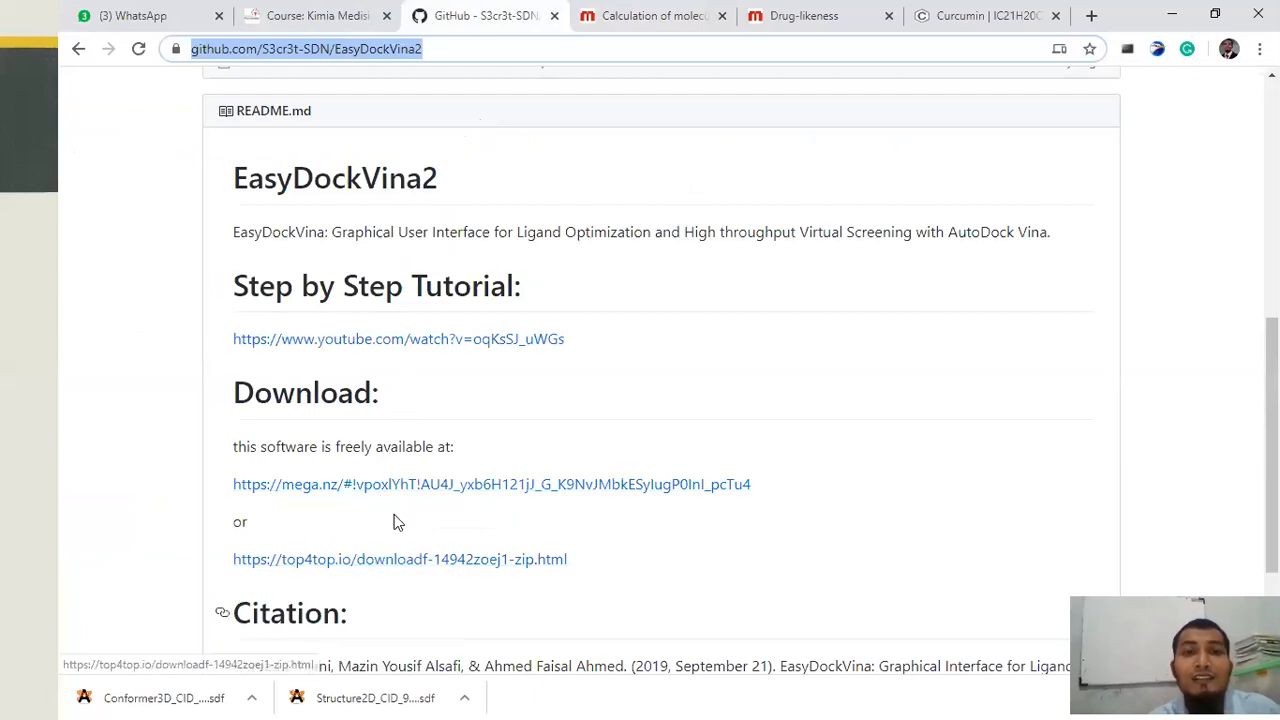
pyautogui.hotkey('alt', 'Tab')
pyautogui.hotkey('alt', 'Tab')
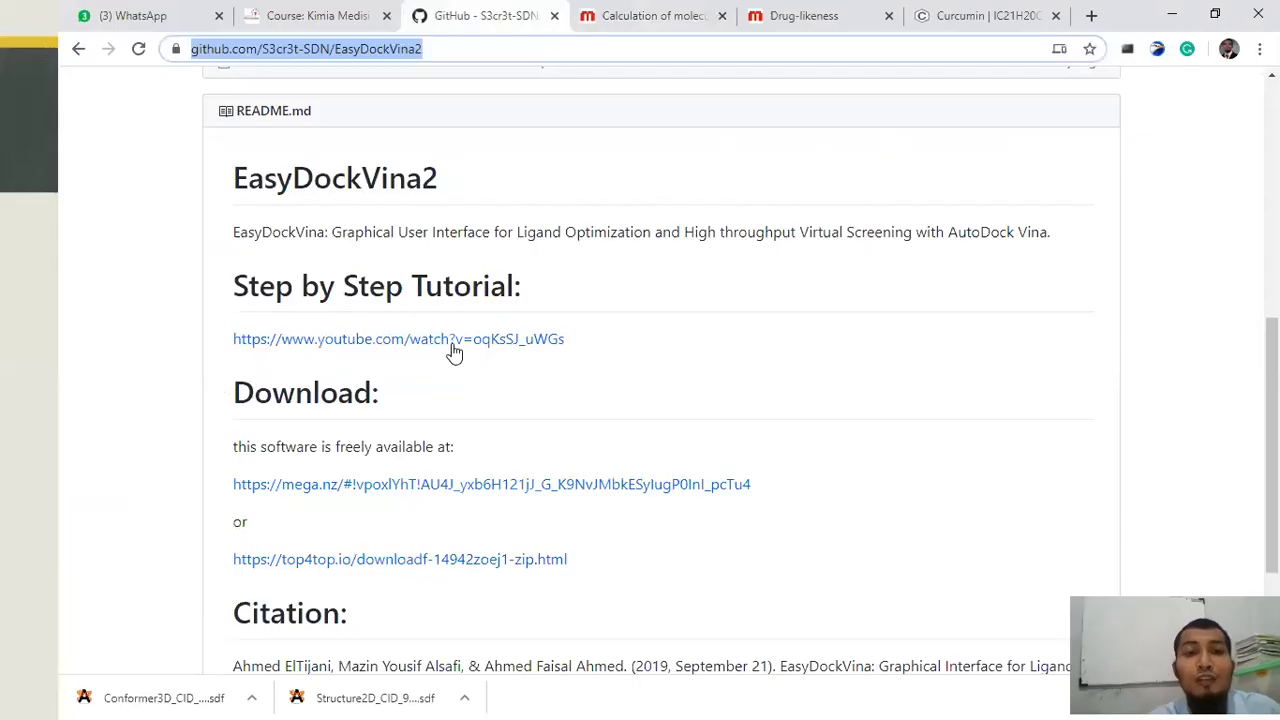
pyautogui.hotkey('alt', 'Tab')
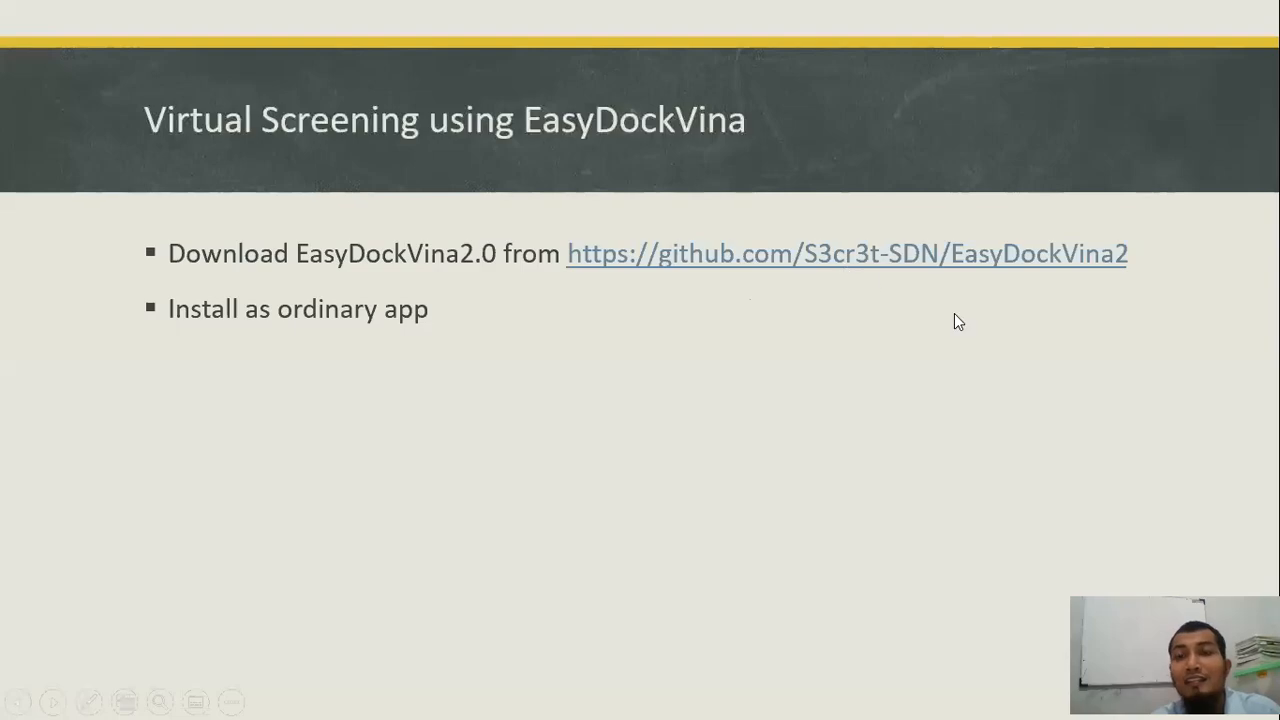
# Switch from the slide show to the 1HSG3 folder in File Explorer.
pyautogui.hotkey('alt', 'Tab')
pyautogui.hotkey('alt', 'Tab')
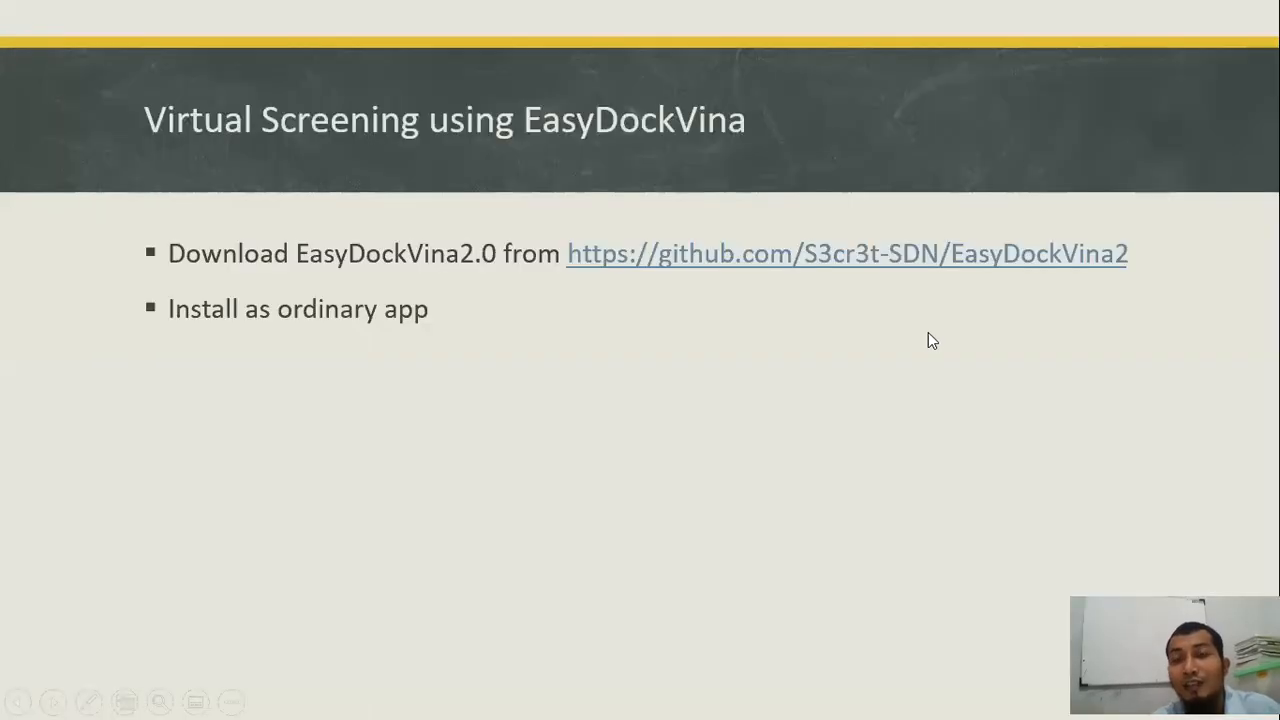
pyautogui.hotkey('alt', 'Tab')
pyautogui.hotkey('alt', 'Tab')
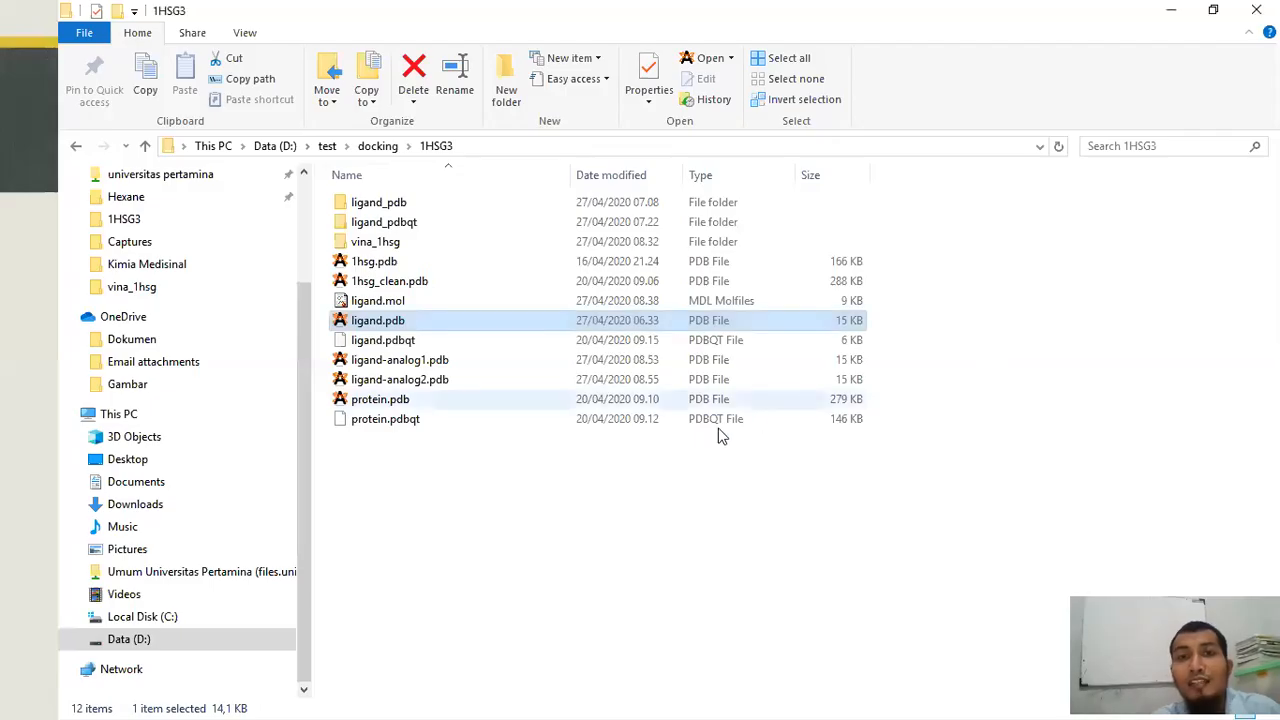
# Show the slide "How to use EasyDockVina for virtual screening" in the slide show and go back to the 1HSG3 folder.
pyautogui.hotkey('alt', 'Tab')
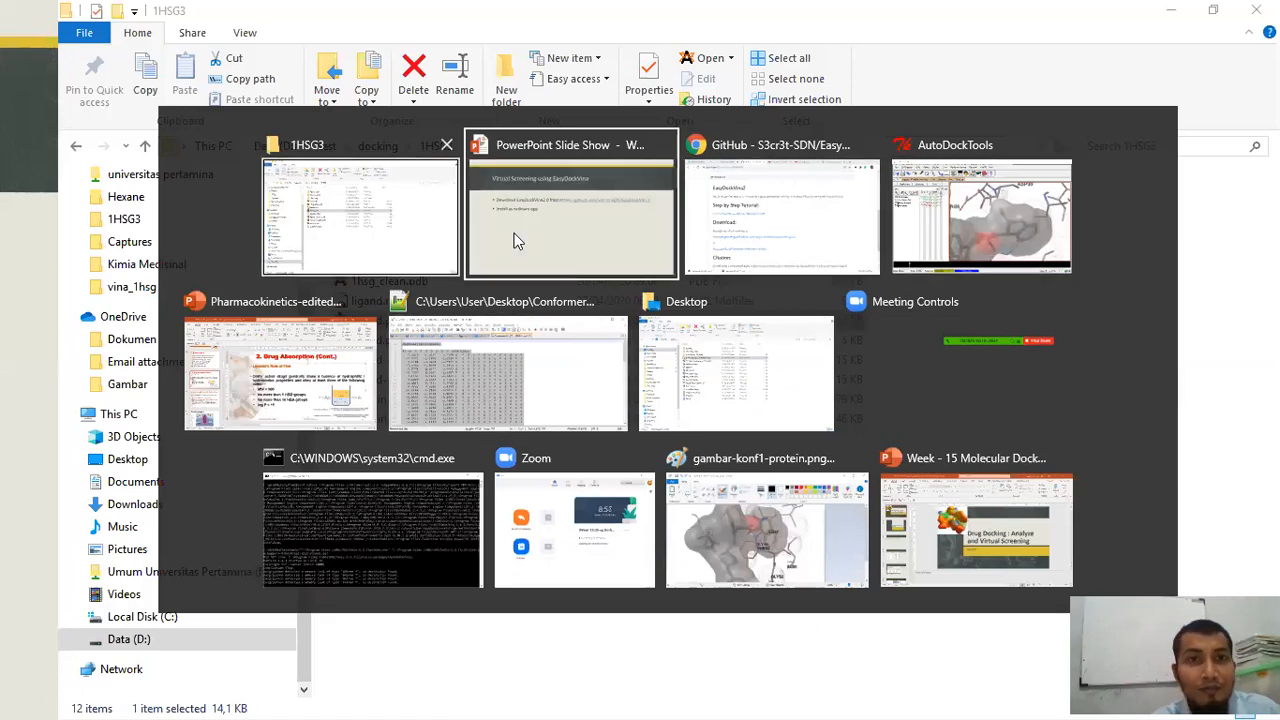
pyautogui.click(557, 232)
pyautogui.click(598, 414)
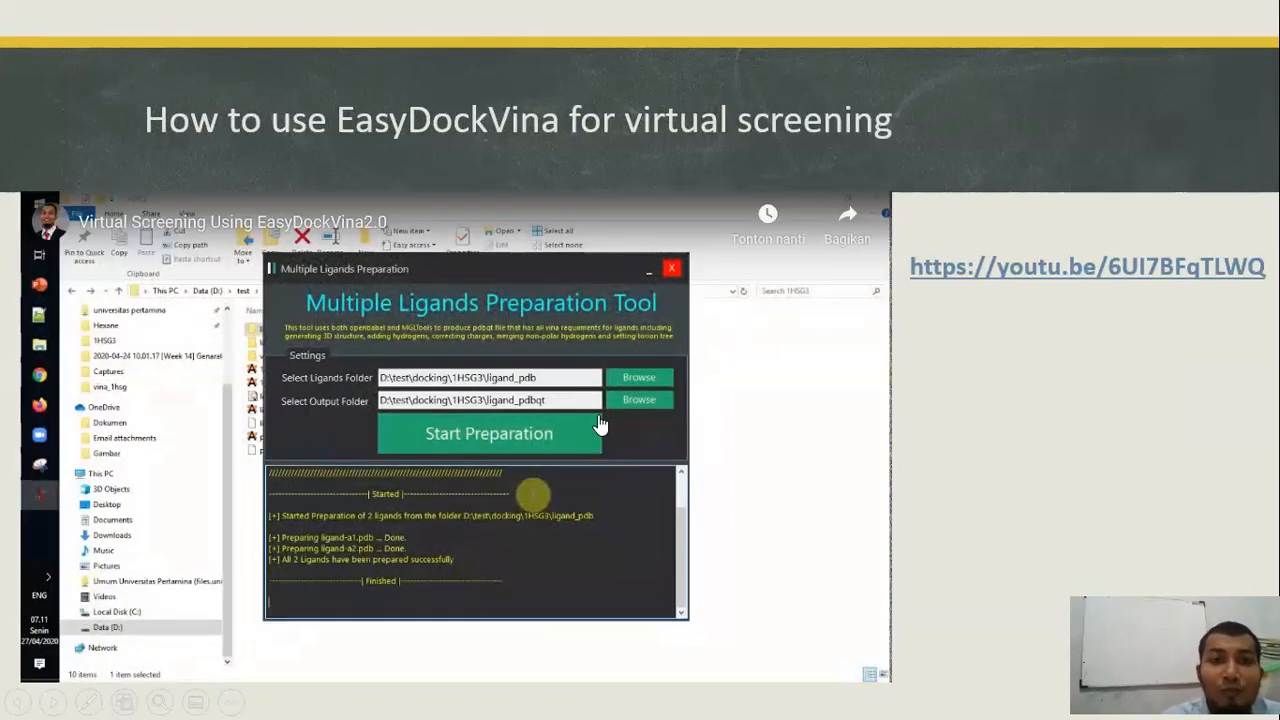
pyautogui.press('Right')
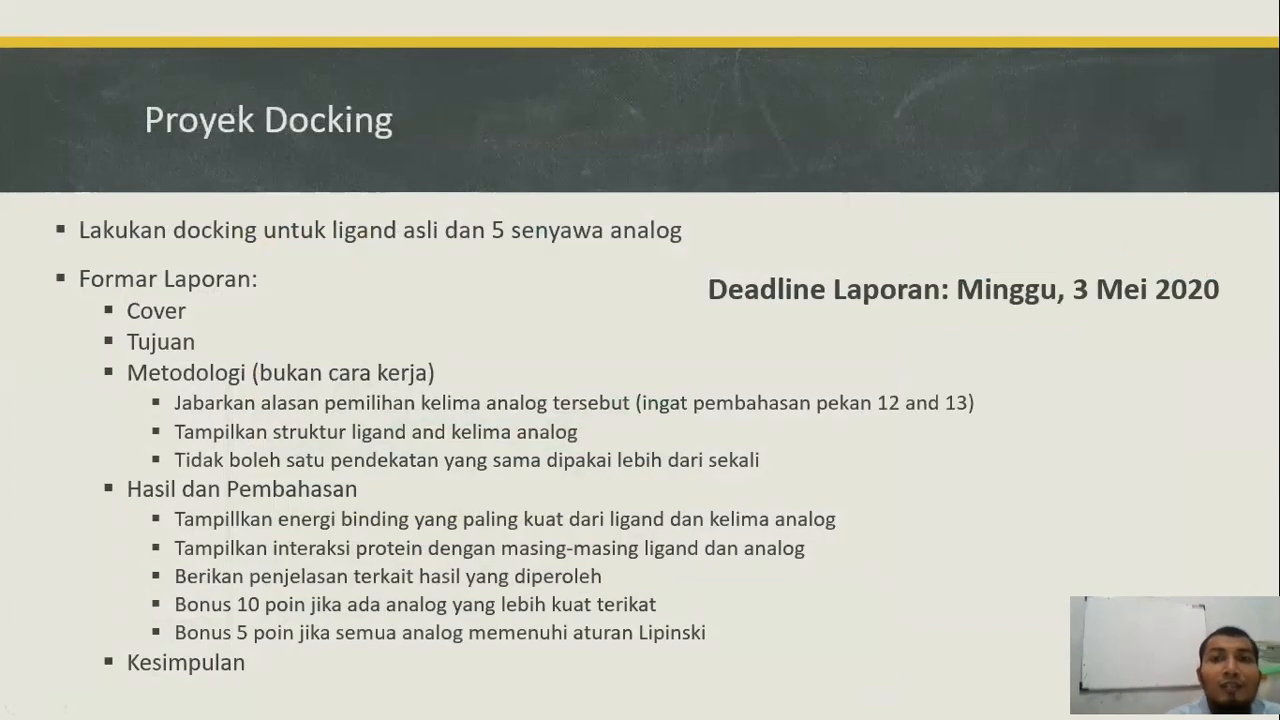
pyautogui.press('Left')
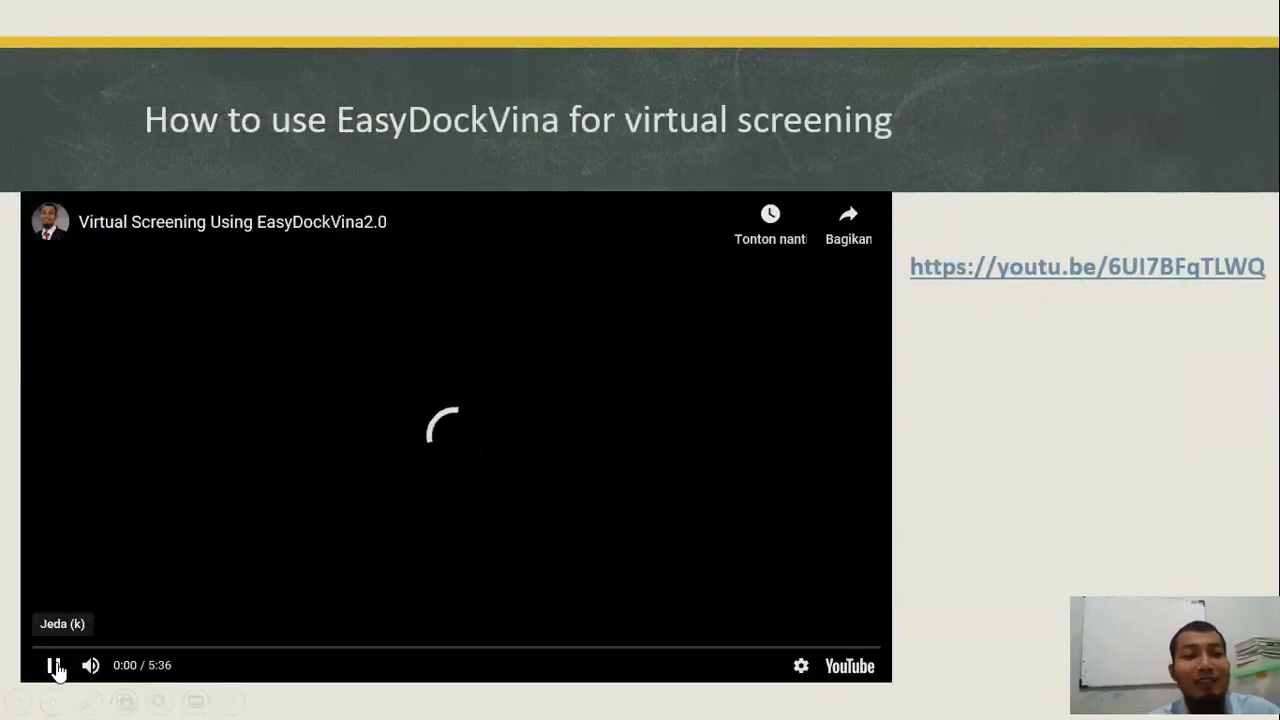
pyautogui.hotkey('alt', 'Tab')
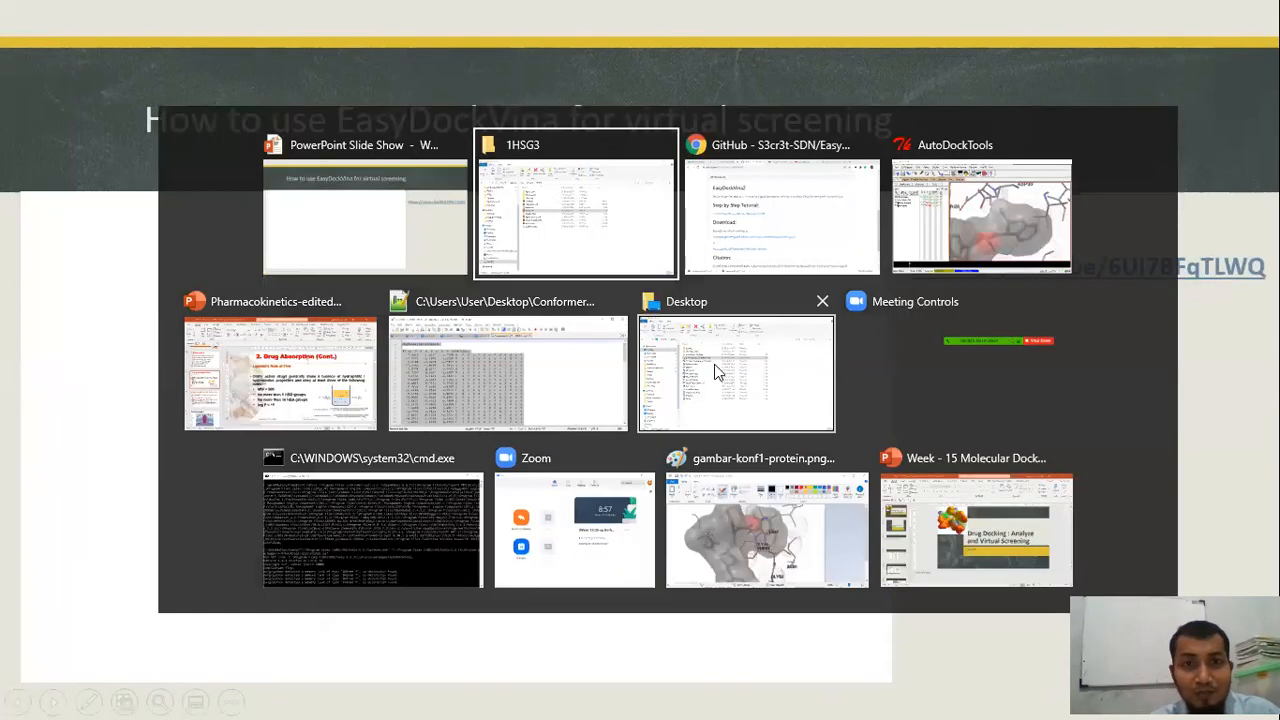
pyautogui.click(585, 245)
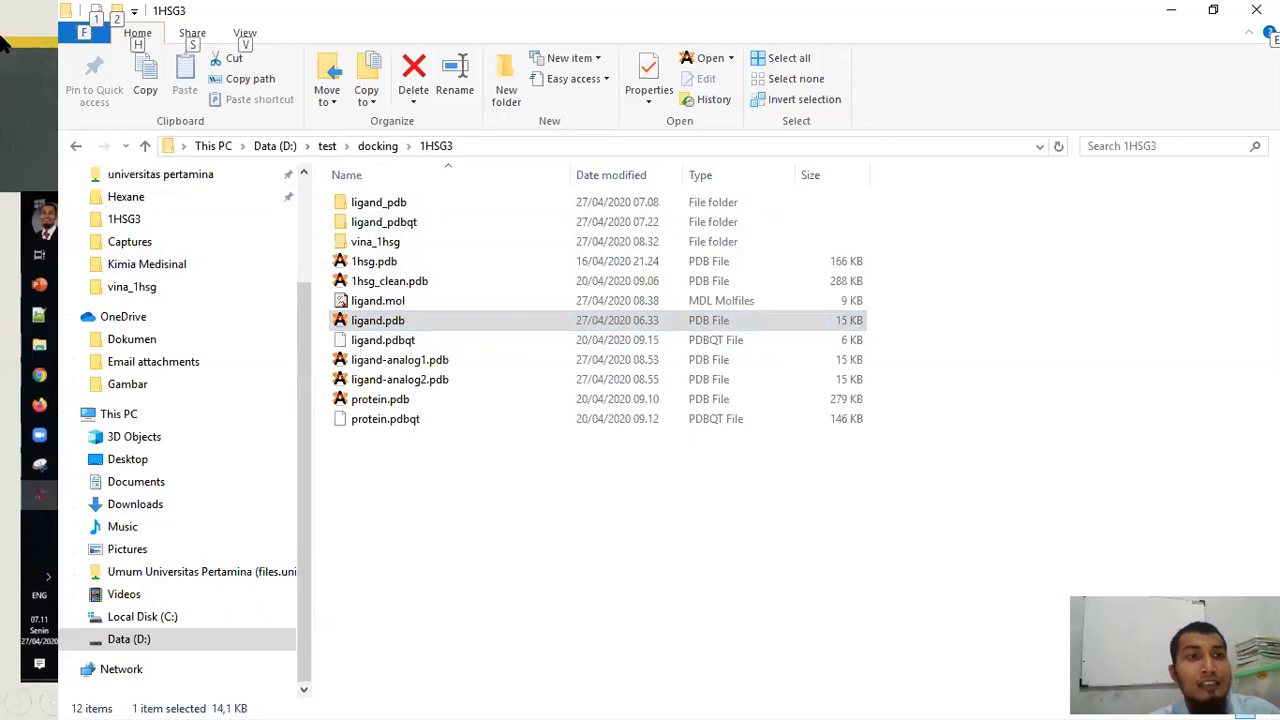
pyautogui.press('super')
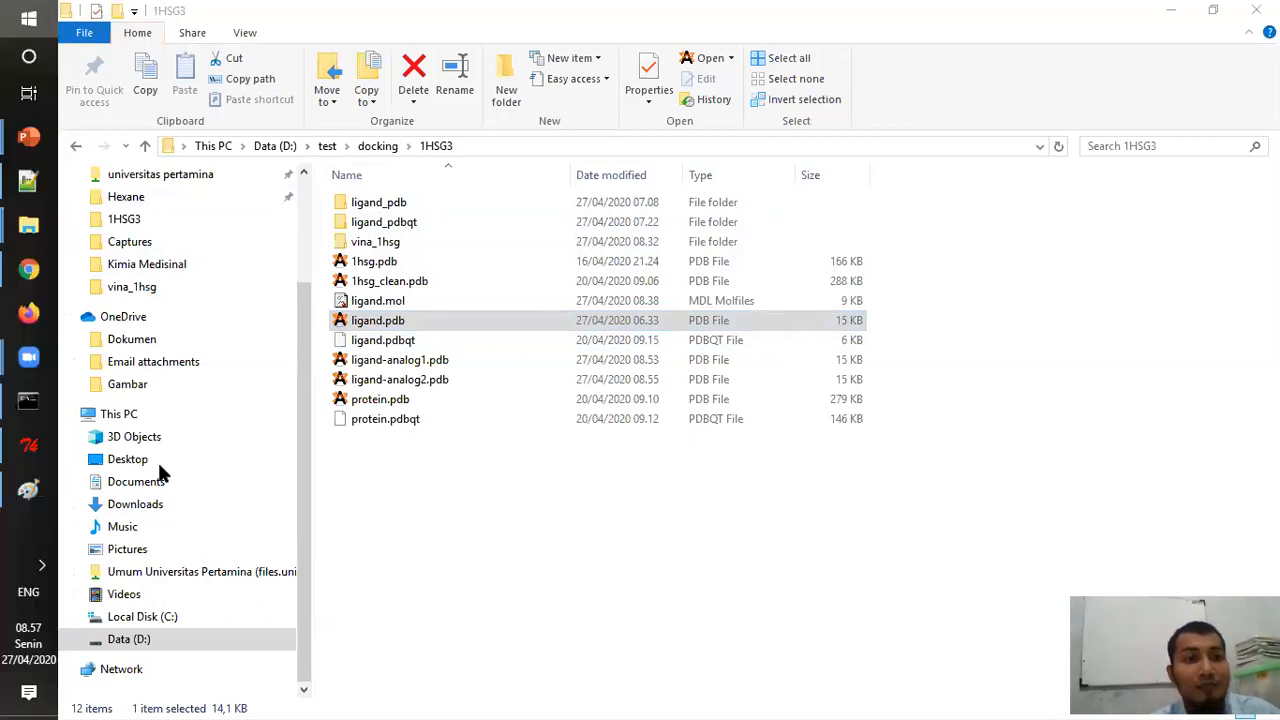
pyautogui.click(29, 68)
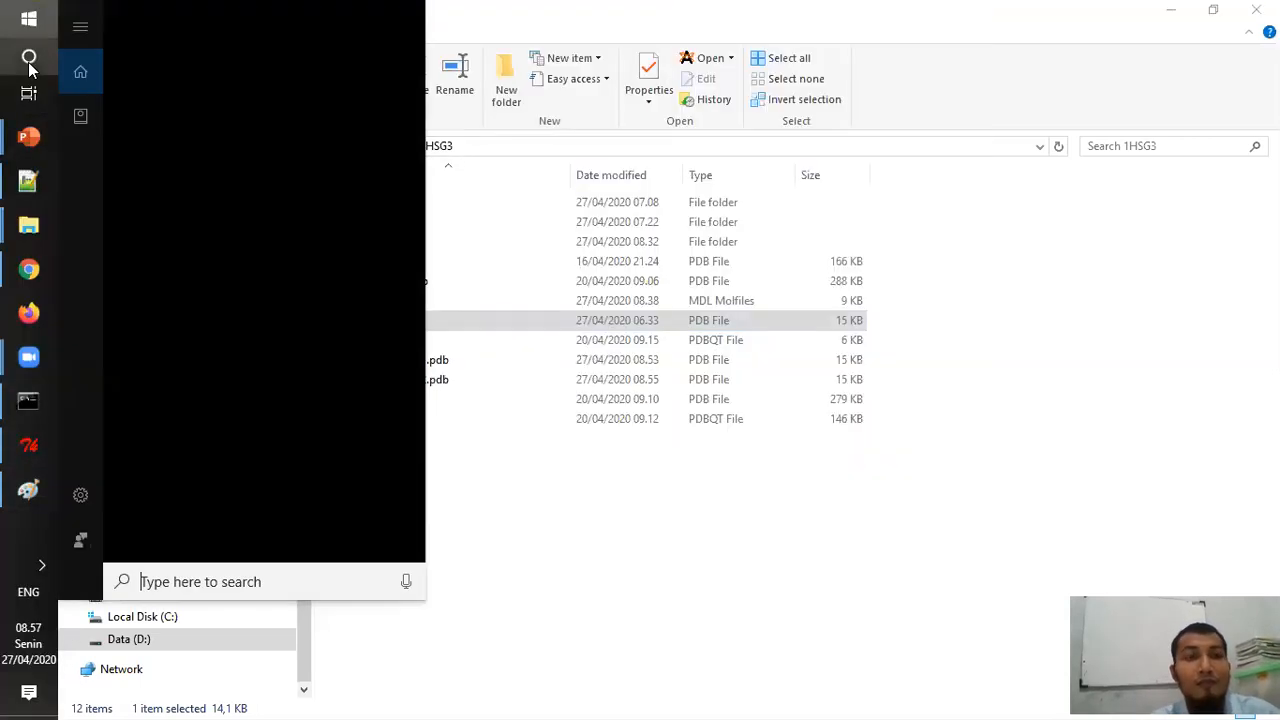
pyautogui.click(29, 68)
pyautogui.press('super')
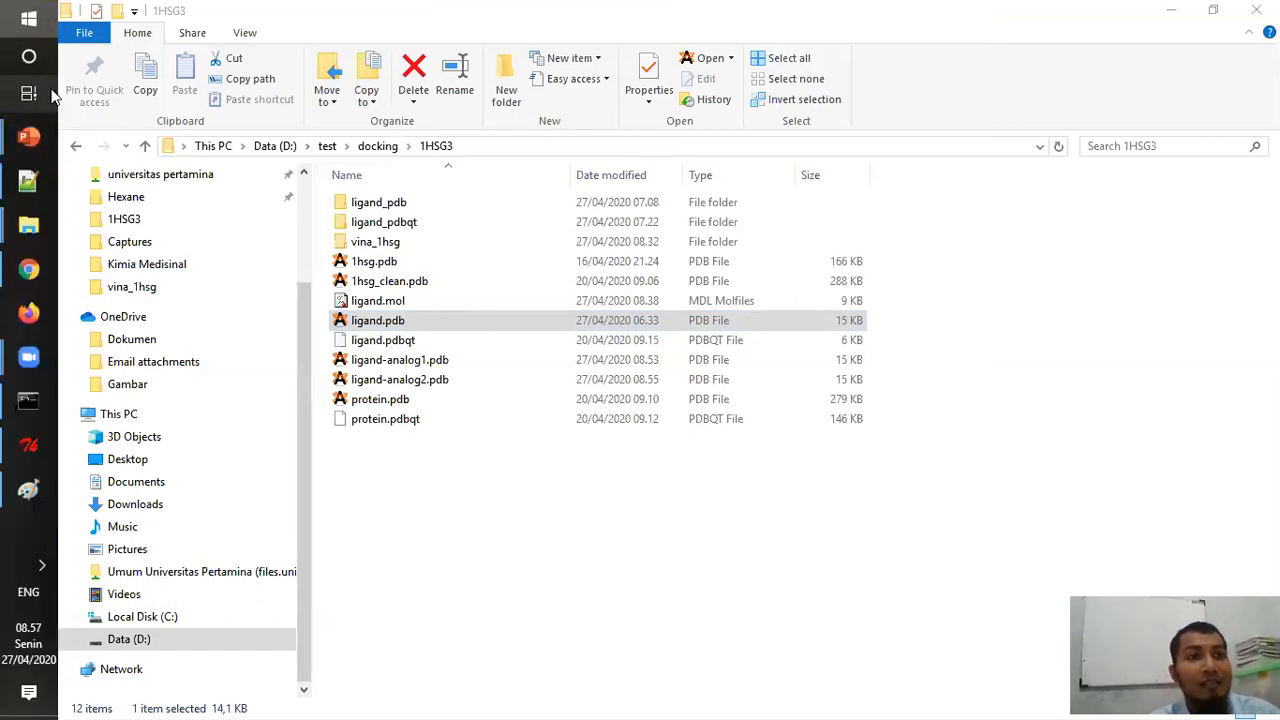
pyautogui.click(36, 57)
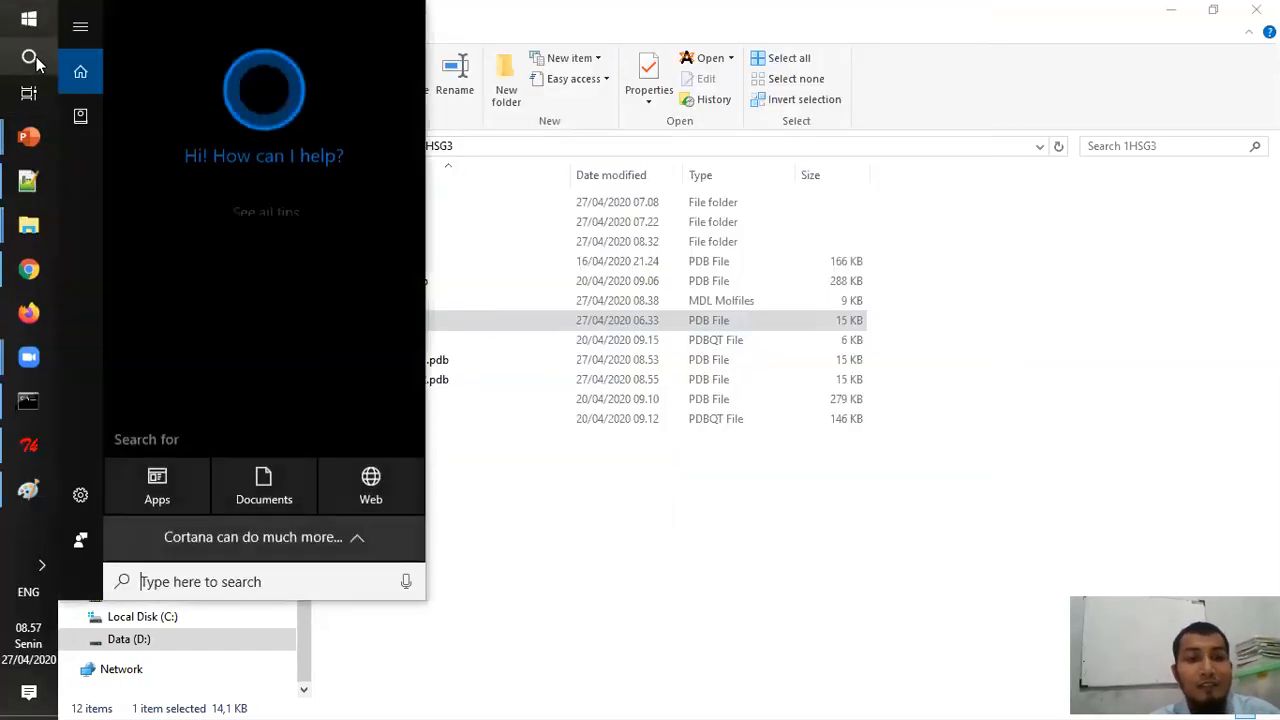
pyautogui.write('eas')
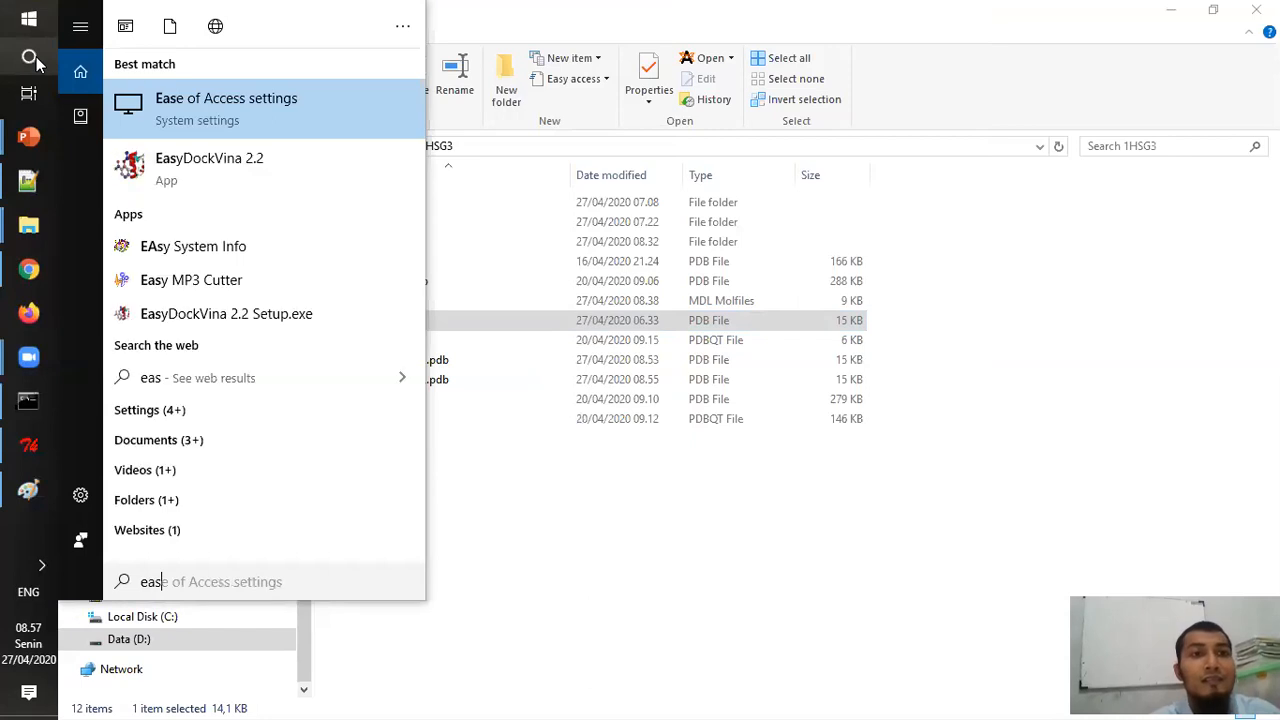
pyautogui.click(266, 176)
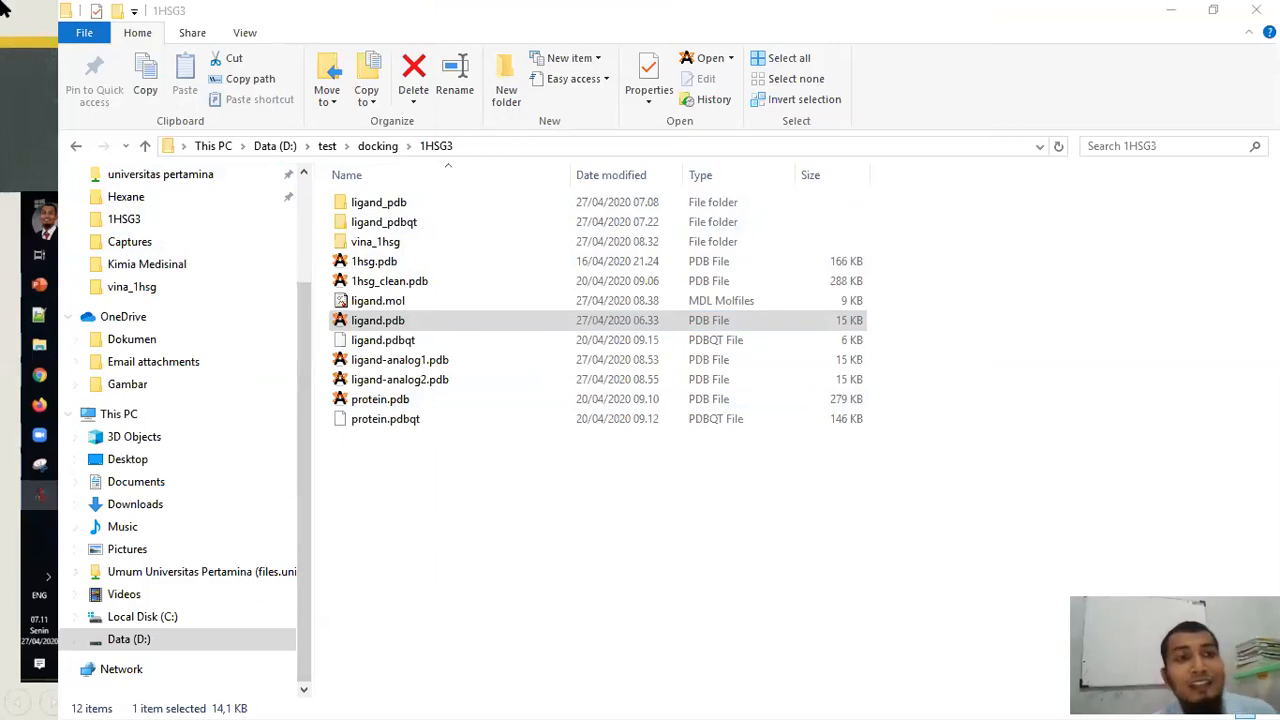
pyautogui.hotkey('alt', 'Tab')
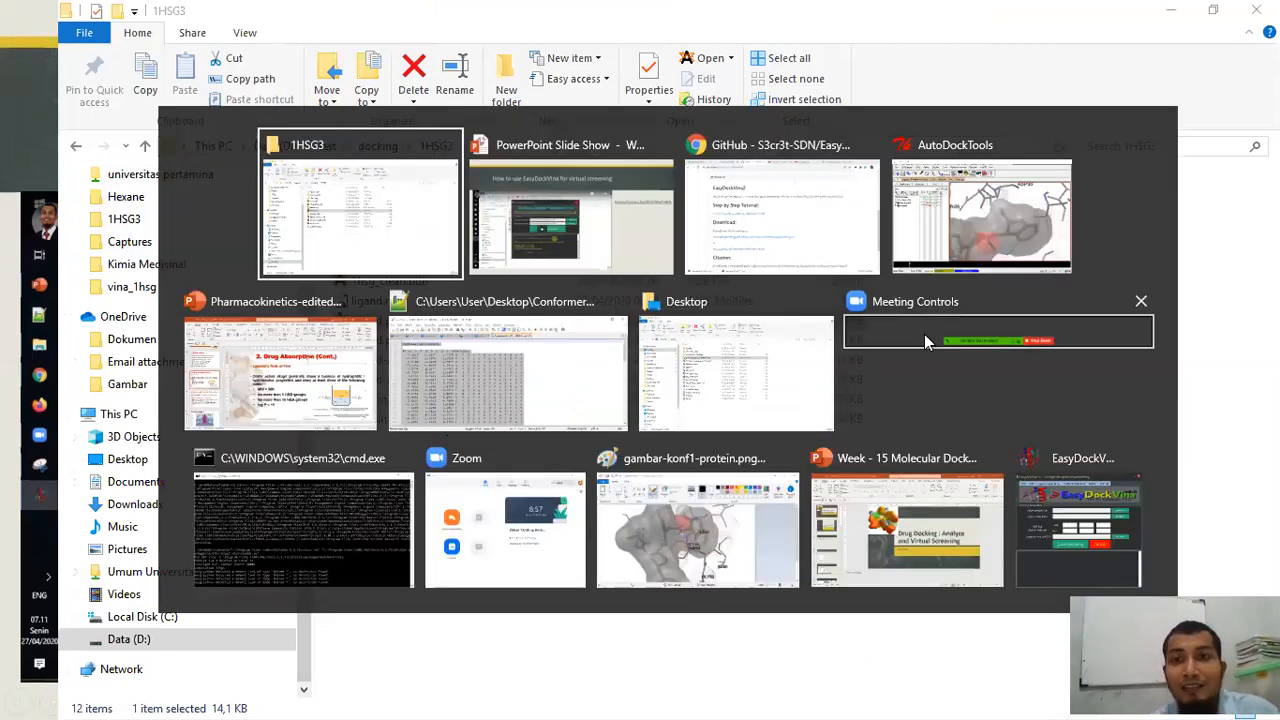
pyautogui.click(1130, 458)
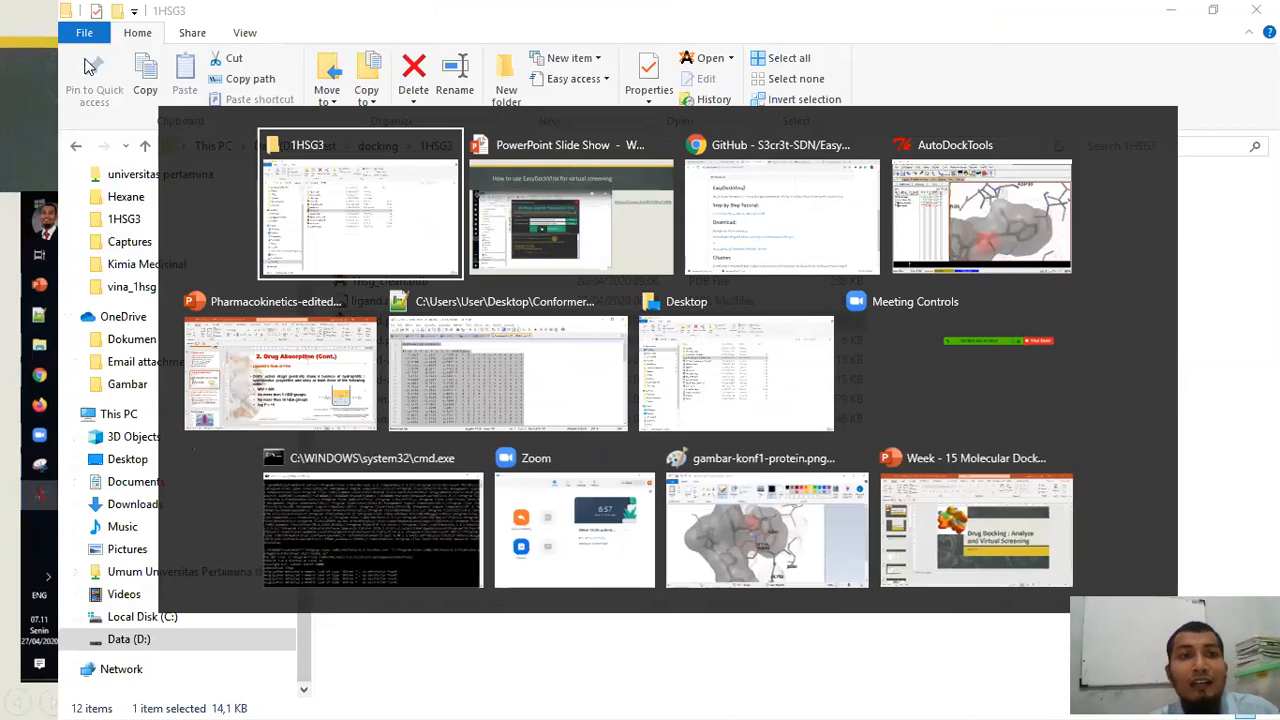
pyautogui.press('Escape')
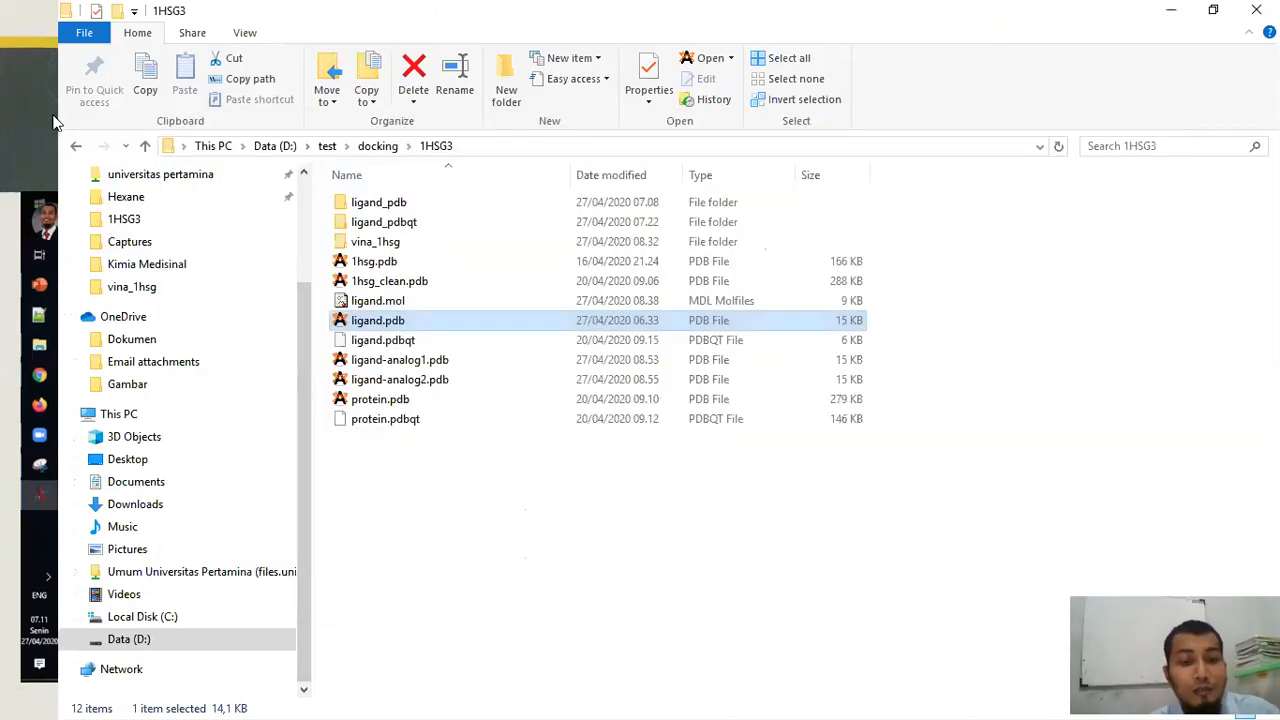
# Search Windows for "eas" and run EasyDockVina 2.2 as administrator.
pyautogui.press('super')
pyautogui.click(29, 62)
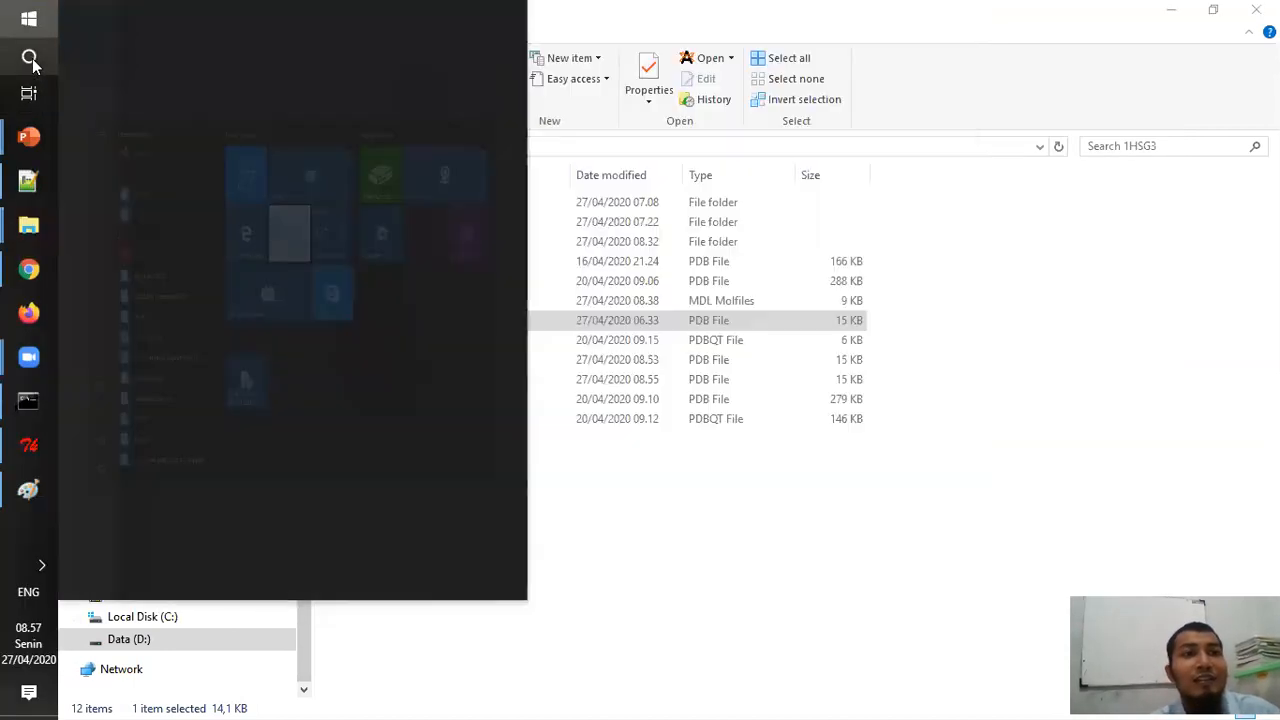
pyautogui.write('eas')
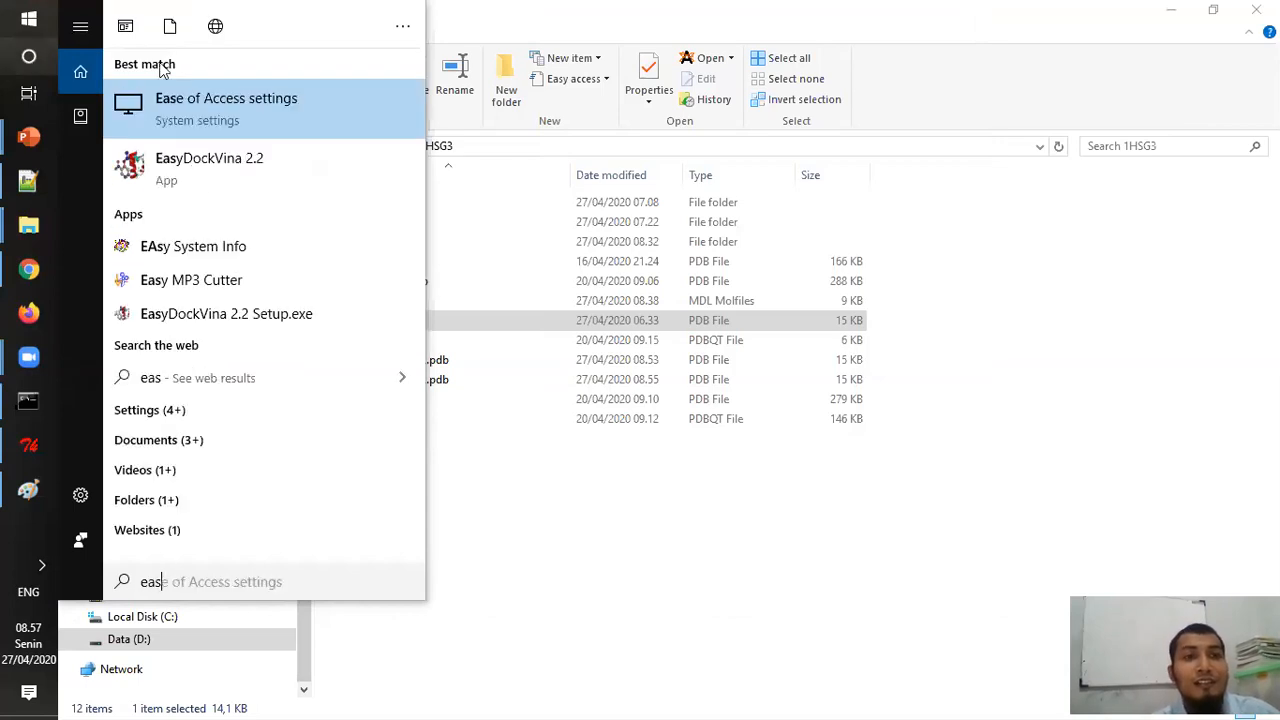
pyautogui.rightClick(222, 178)
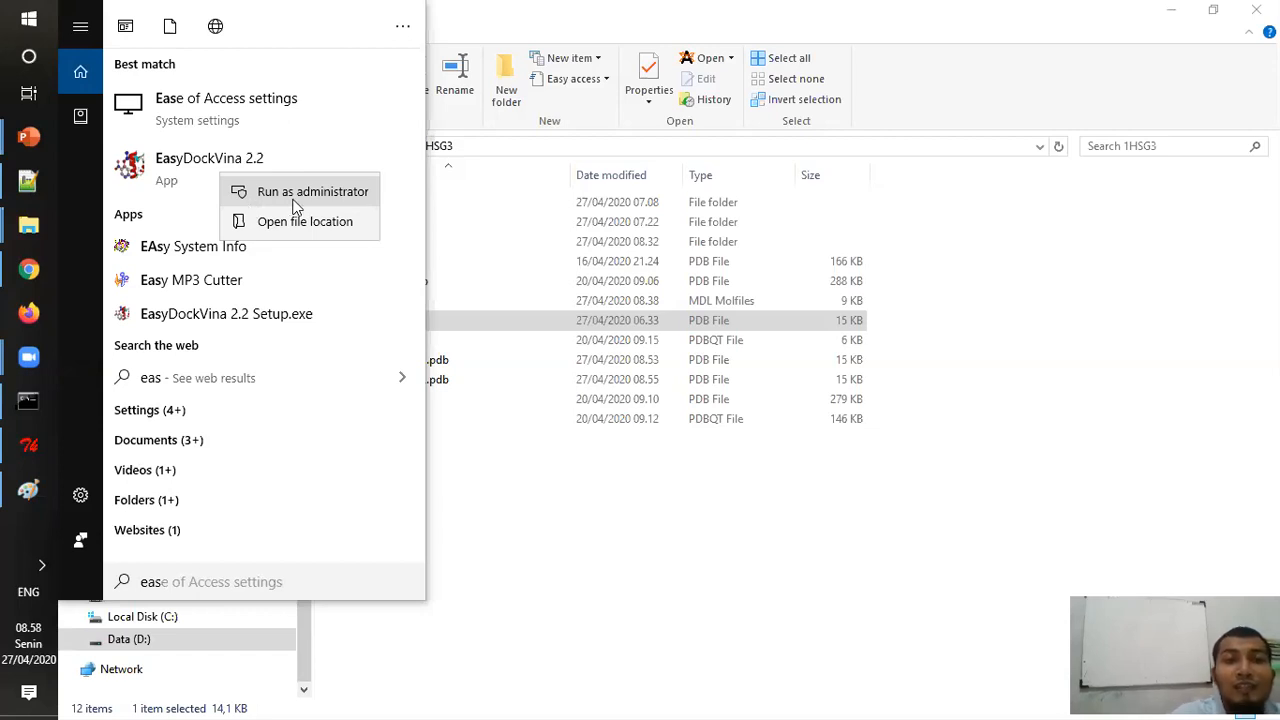
pyautogui.click(296, 203)
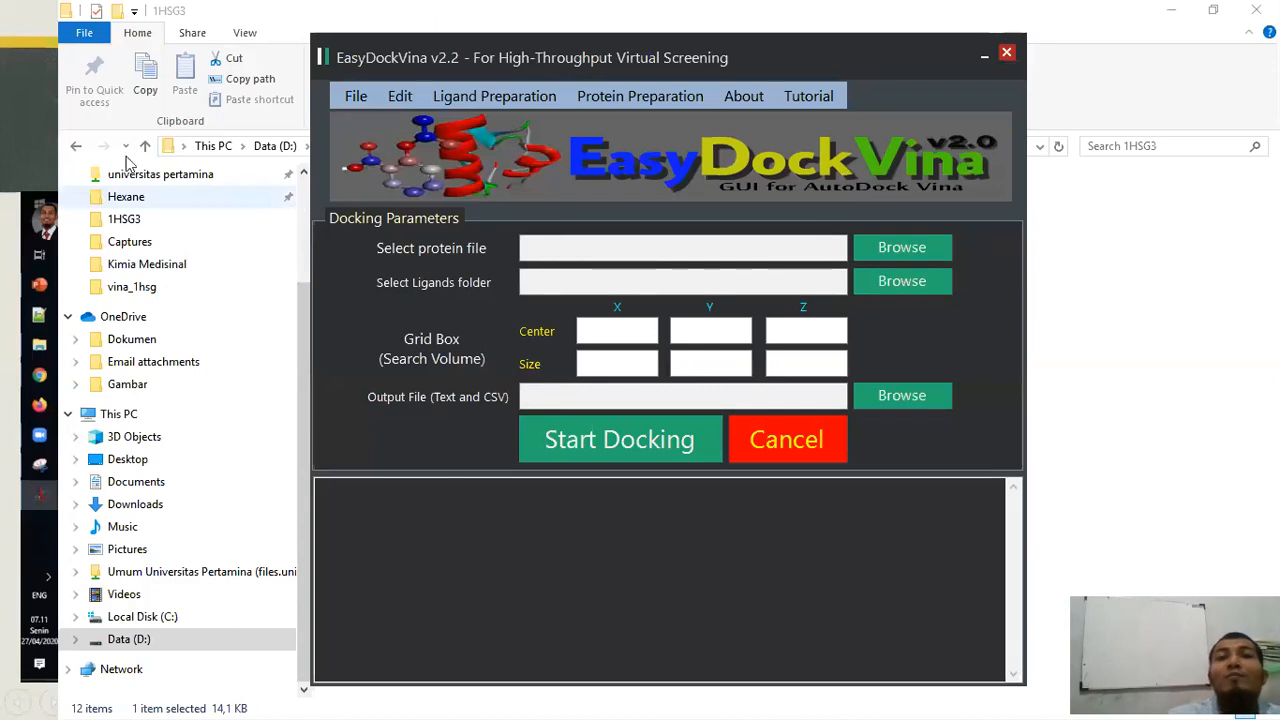
# Show the Single Ligand Preparation tool, close it, and open the Multiple Ligands Preparation tool.
pyautogui.click(533, 104)
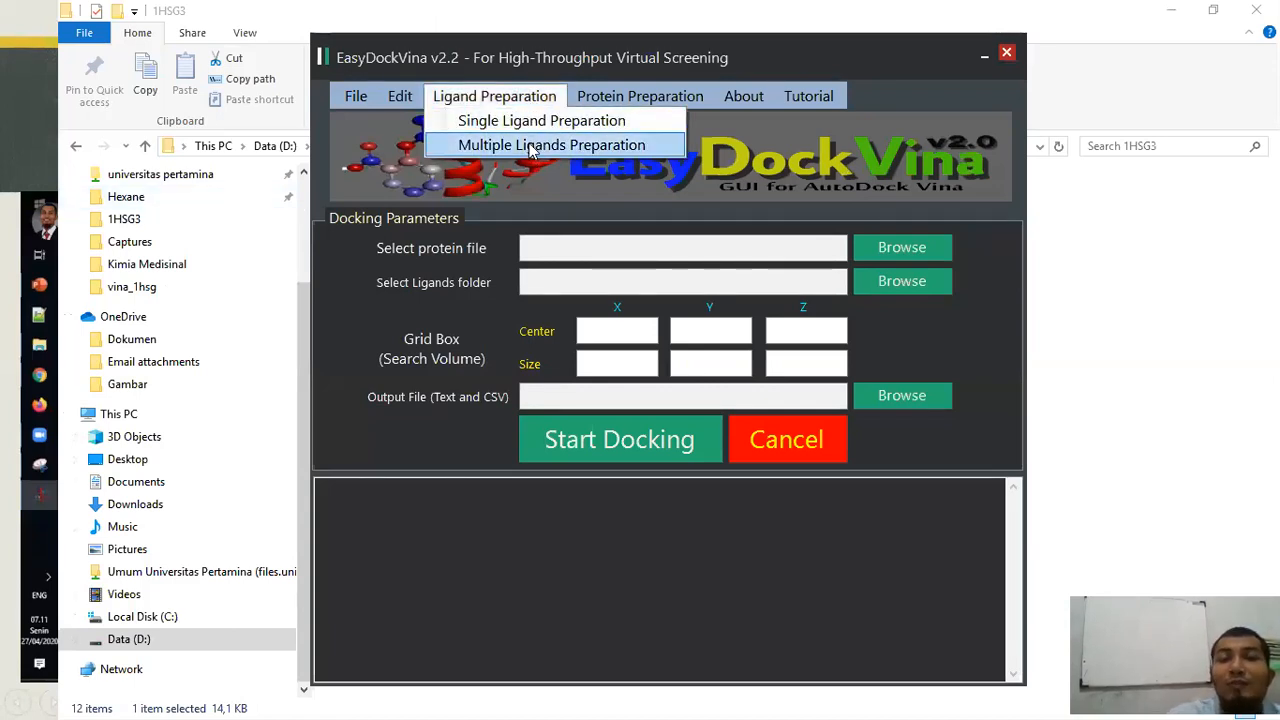
pyautogui.click(534, 124)
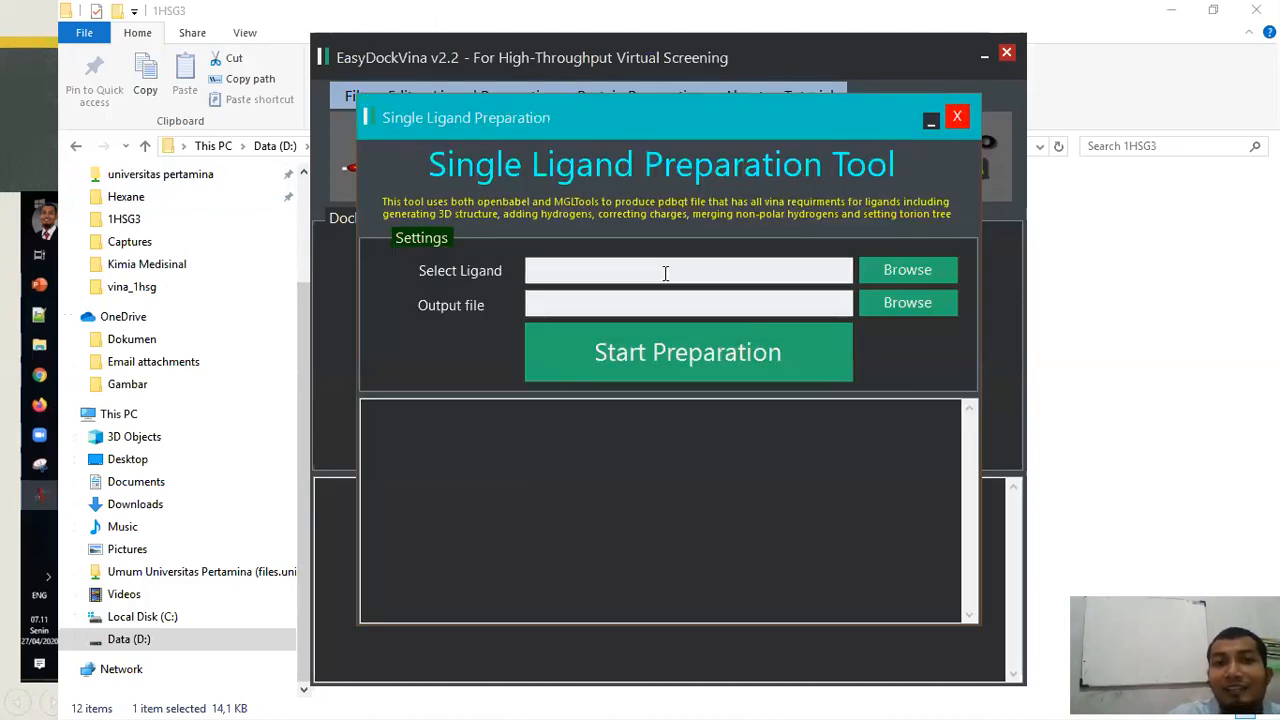
pyautogui.click(955, 117)
pyautogui.click(497, 95)
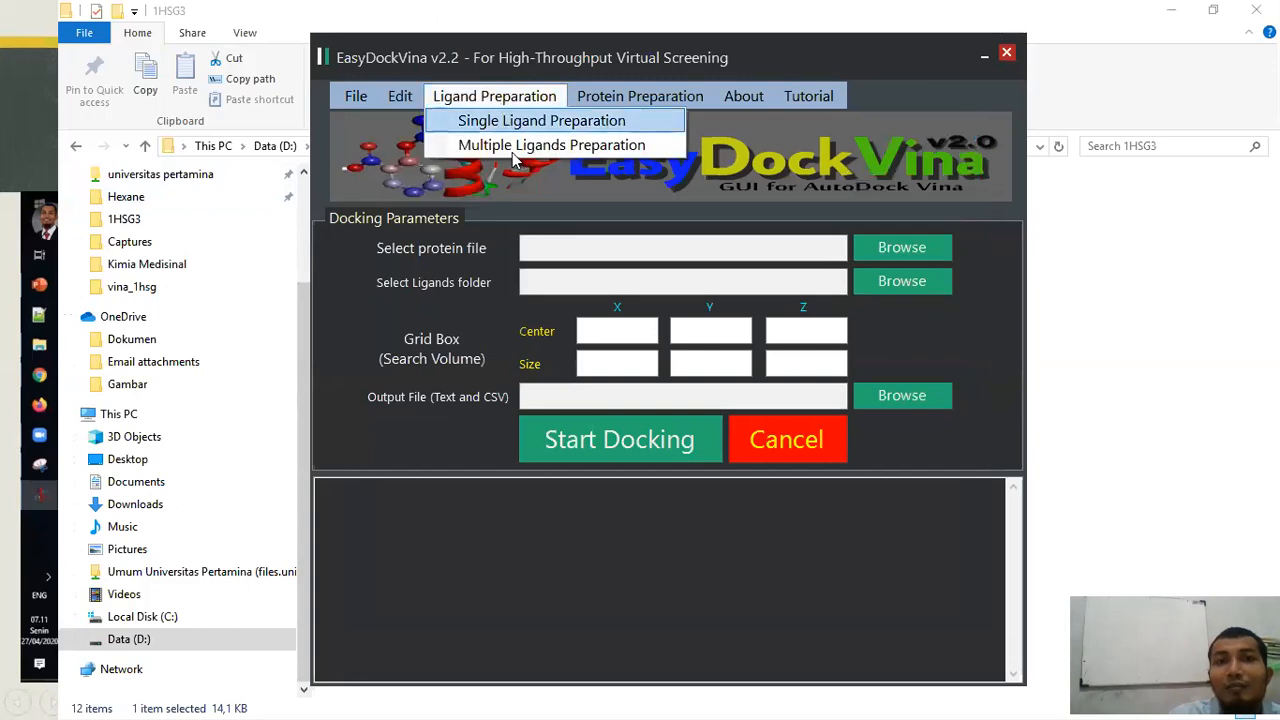
pyautogui.click(517, 144)
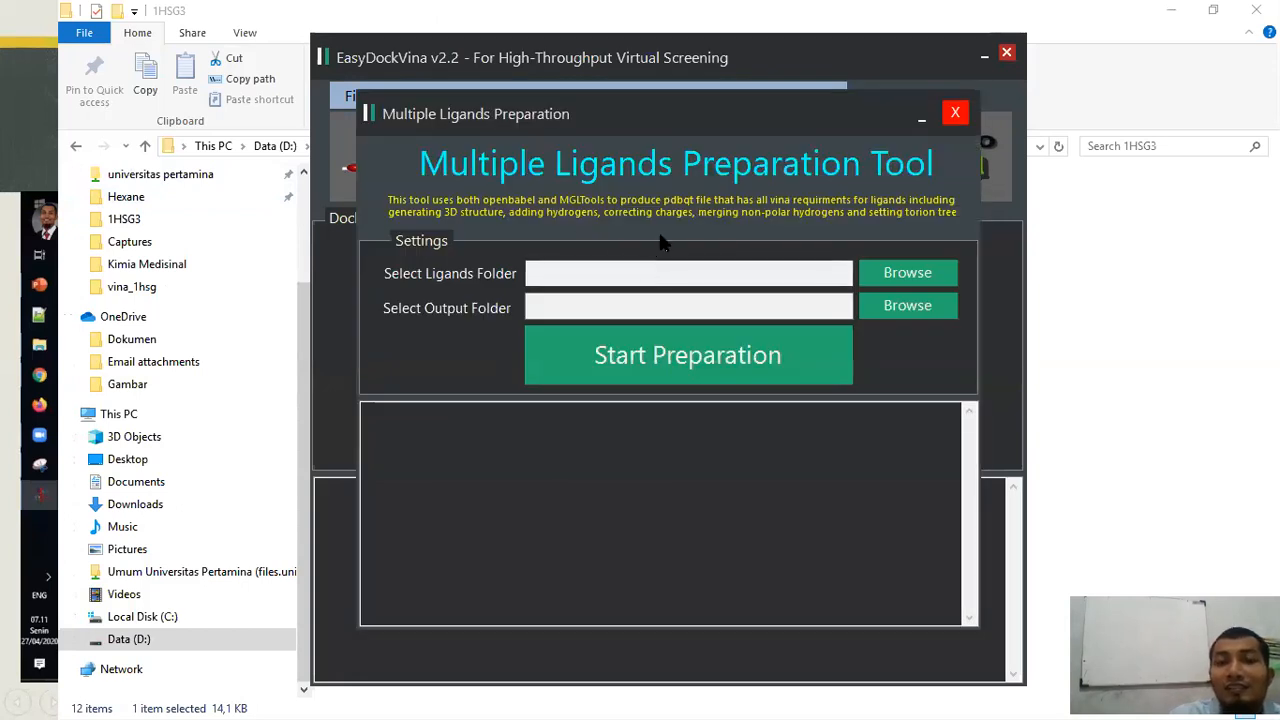
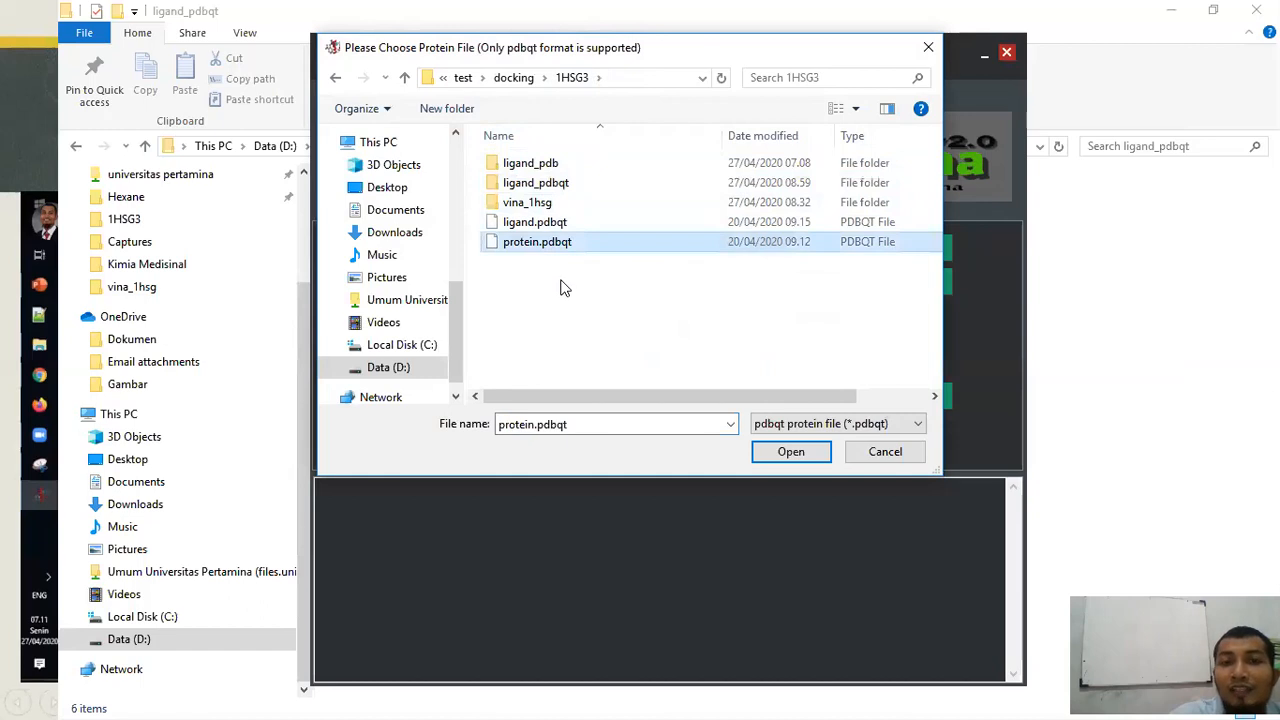
# Load protein.pdbqt as the protein file and choose D:\test\docking\1HSG3\ligand_pdbqt as the ligands folder.
pyautogui.doubleClick(563, 247)
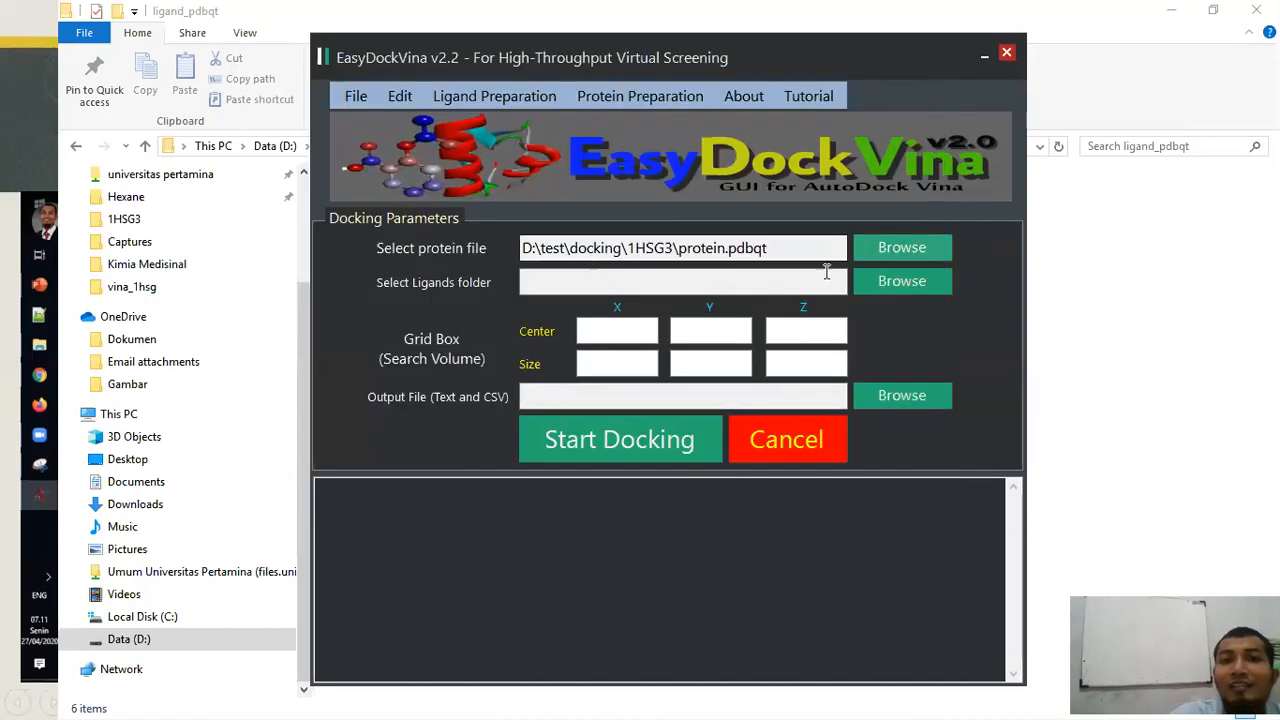
pyautogui.click(898, 280)
pyautogui.scroll(-1, 610, 385)
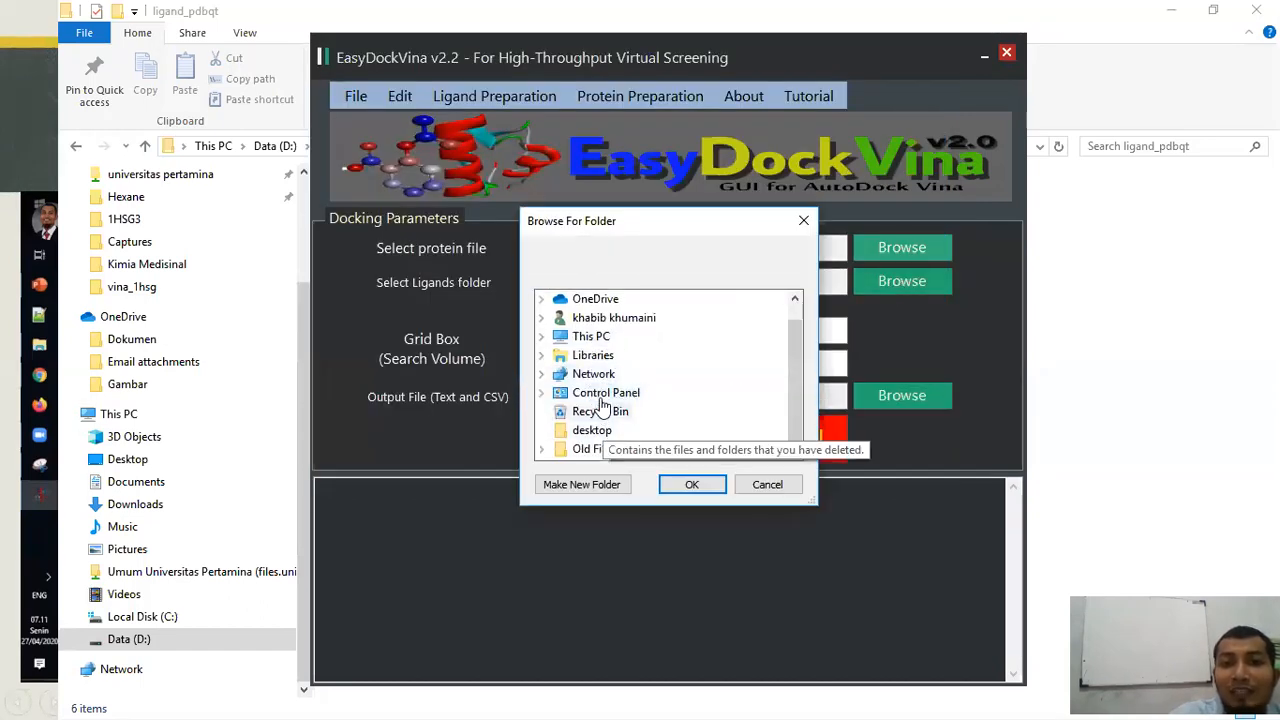
pyautogui.click(600, 355)
pyautogui.click(630, 317)
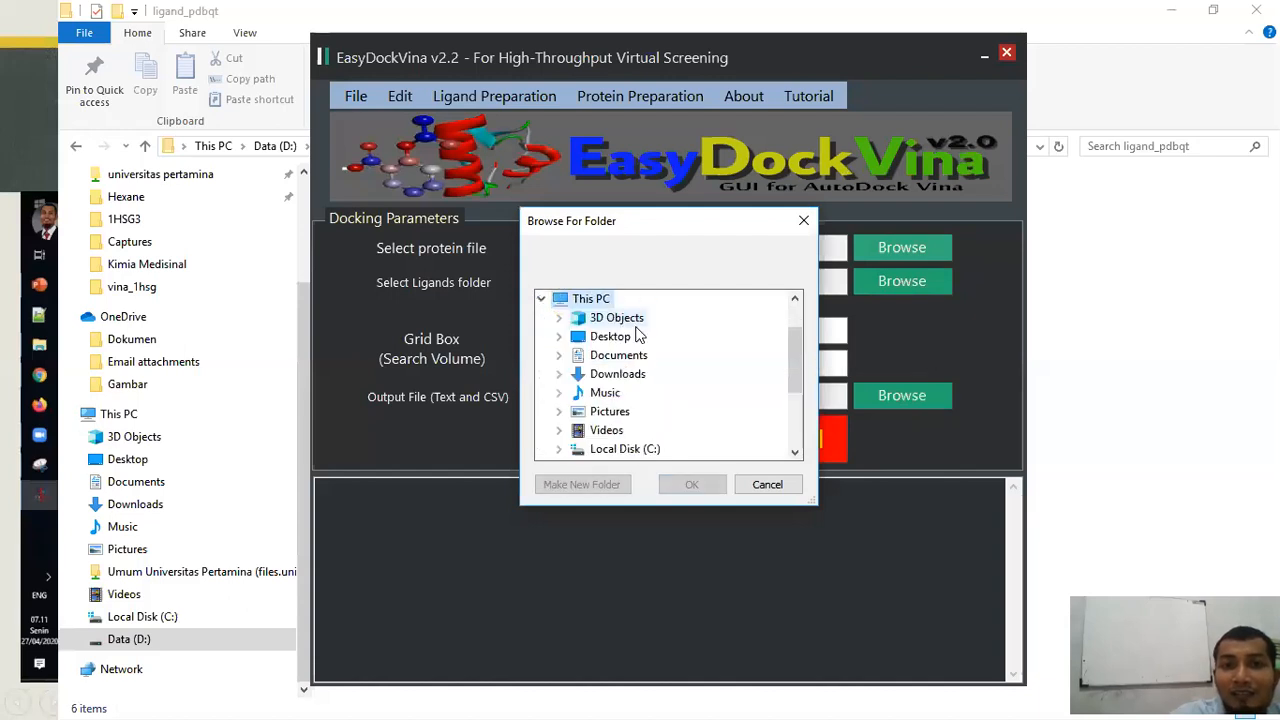
pyautogui.scroll(-3, 625, 335)
pyautogui.click(617, 337)
pyautogui.scroll(-5, 650, 410)
pyautogui.click(620, 373)
pyautogui.scroll(-1, 674, 350)
pyautogui.click(646, 299)
pyautogui.scroll(-1, 675, 336)
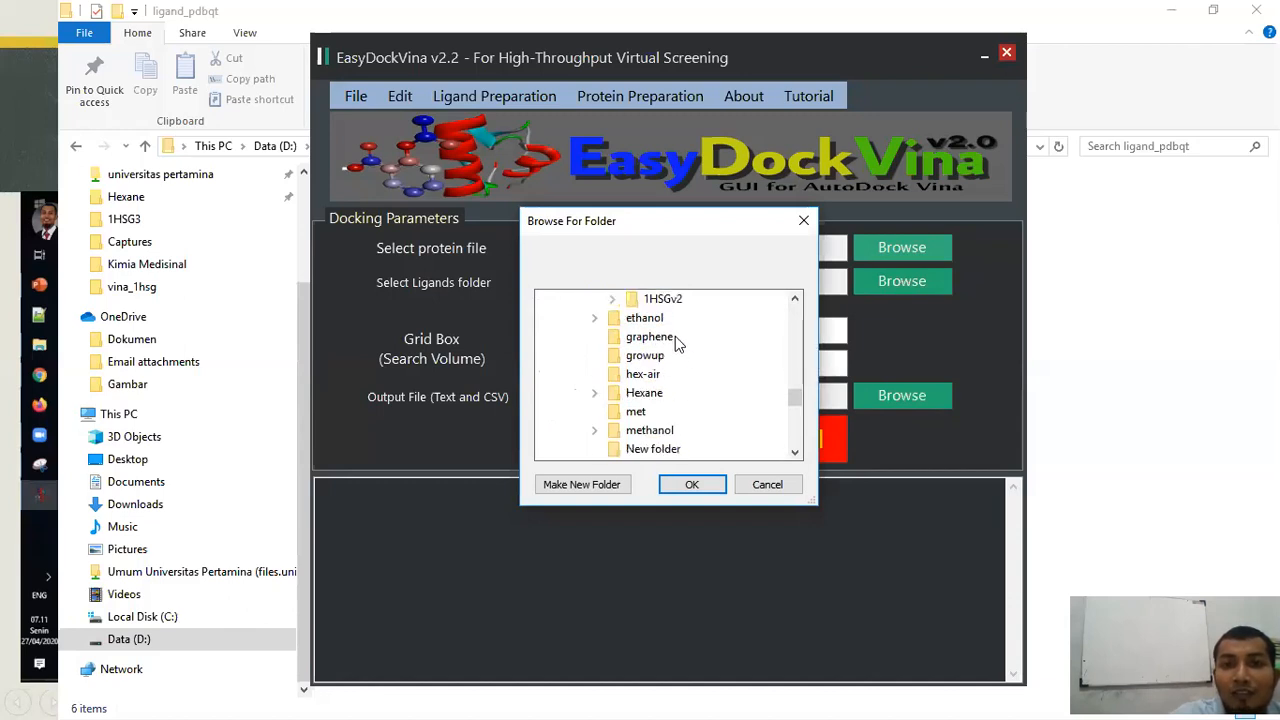
pyautogui.scroll(2, 669, 330)
pyautogui.click(662, 392)
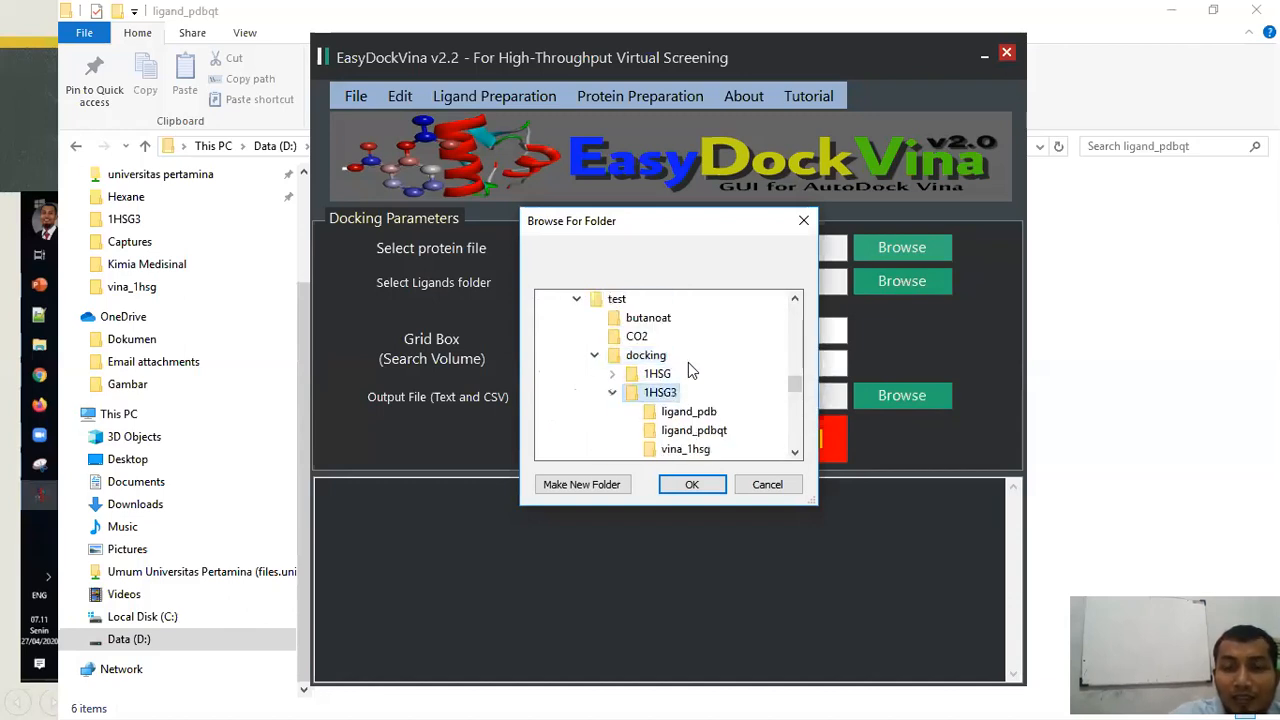
pyautogui.scroll(-1, 688, 365)
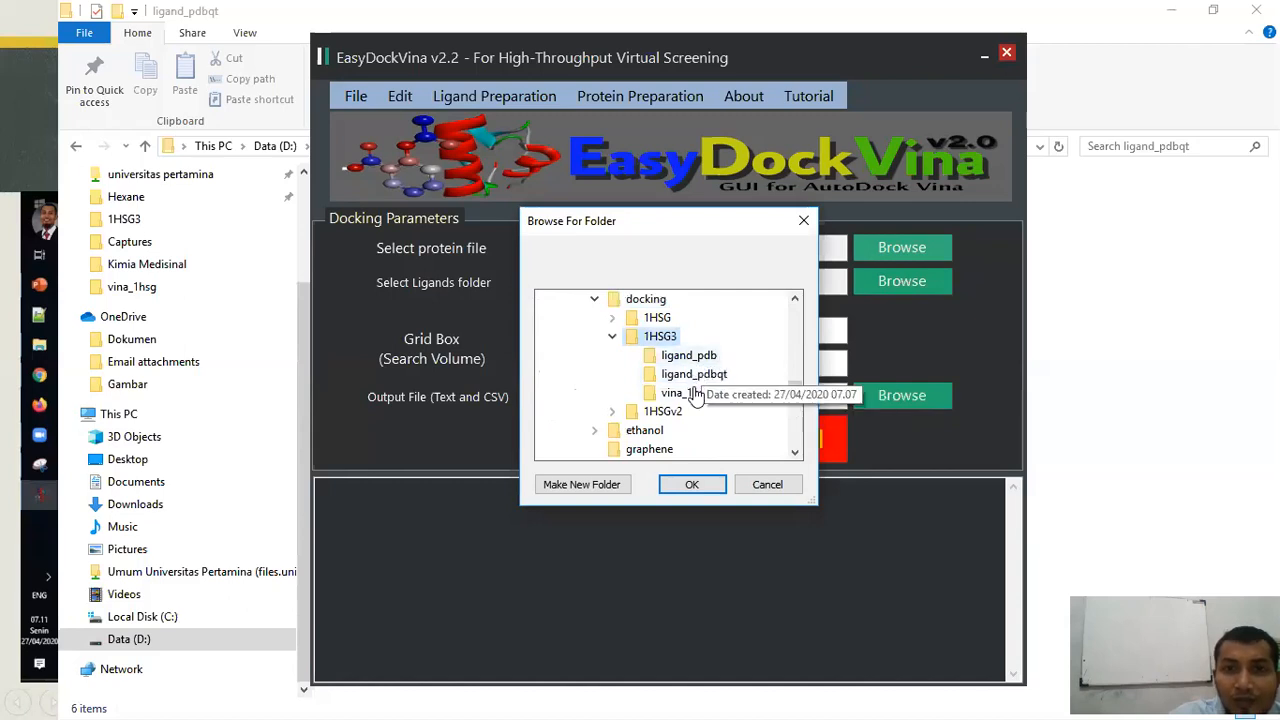
pyautogui.click(698, 376)
pyautogui.click(698, 485)
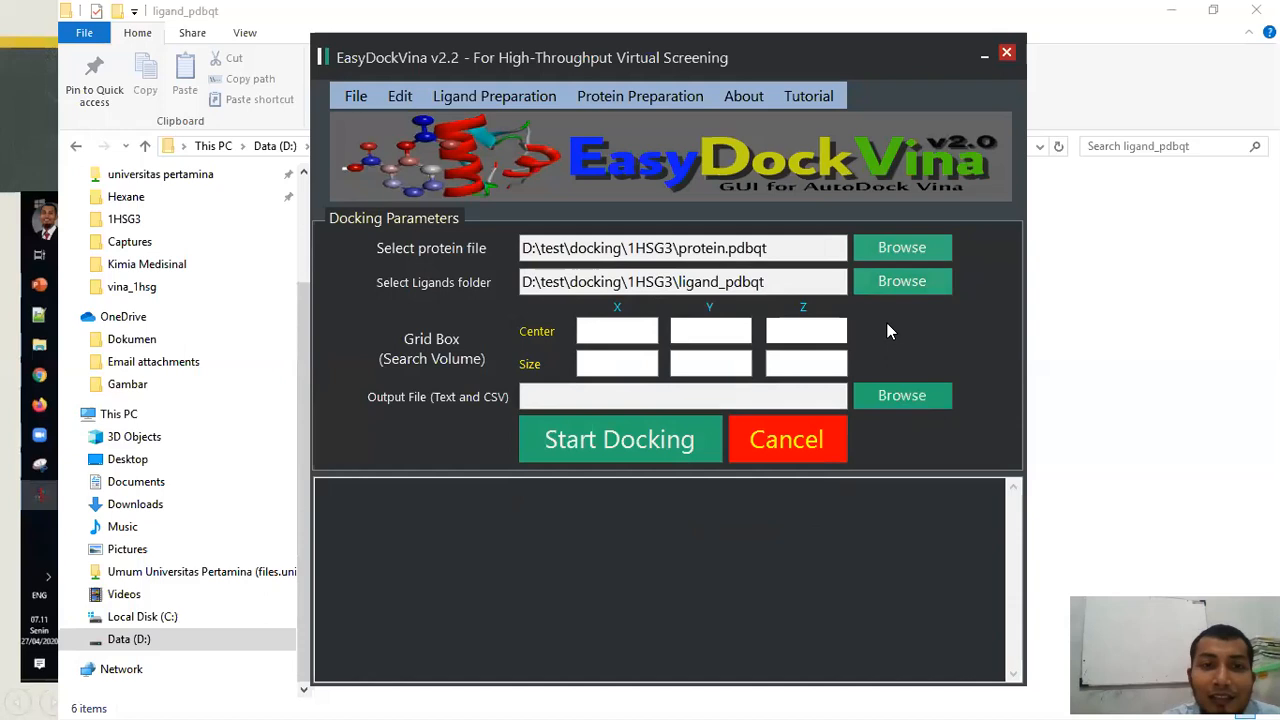
# Switch to File Explorer, go to the vina_1hsg folder inside 1HSG3, and open conf.txt in Notepad++.
pyautogui.click(880, 401)
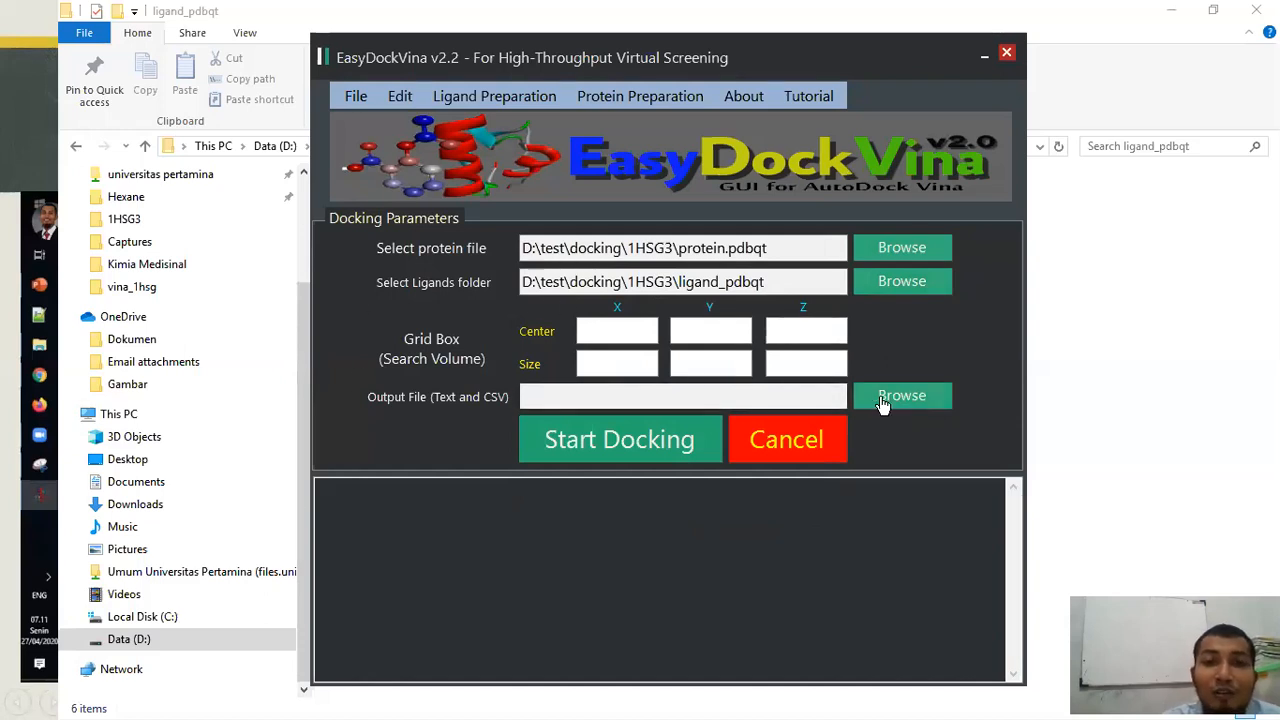
pyautogui.hotkey('alt', 'Tab')
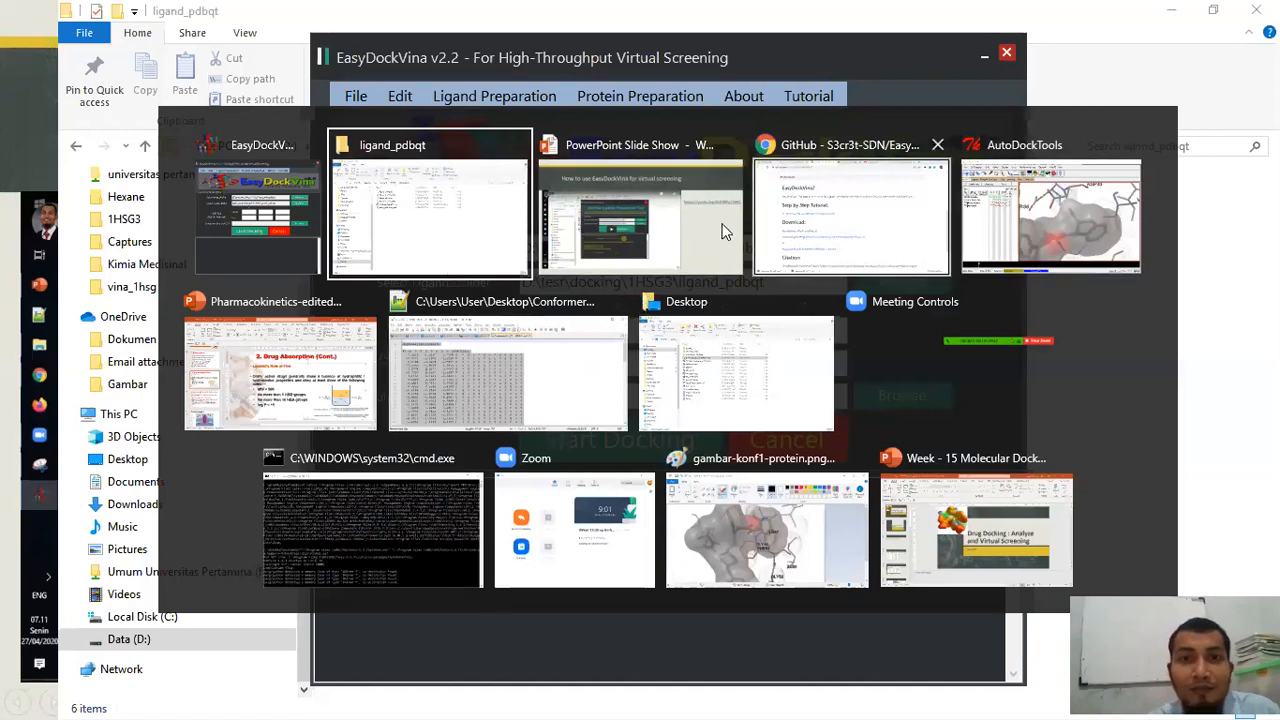
pyautogui.click(482, 216)
pyautogui.click(437, 146)
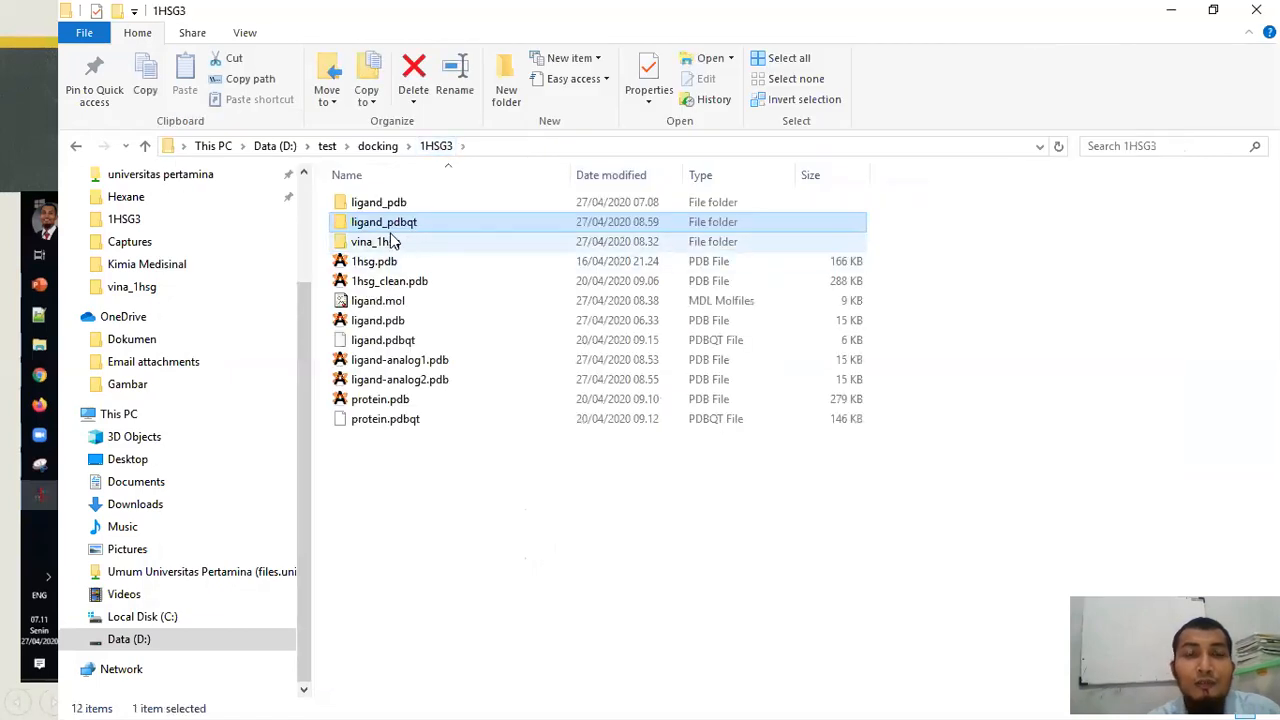
pyautogui.doubleClick(390, 244)
pyautogui.click(392, 204)
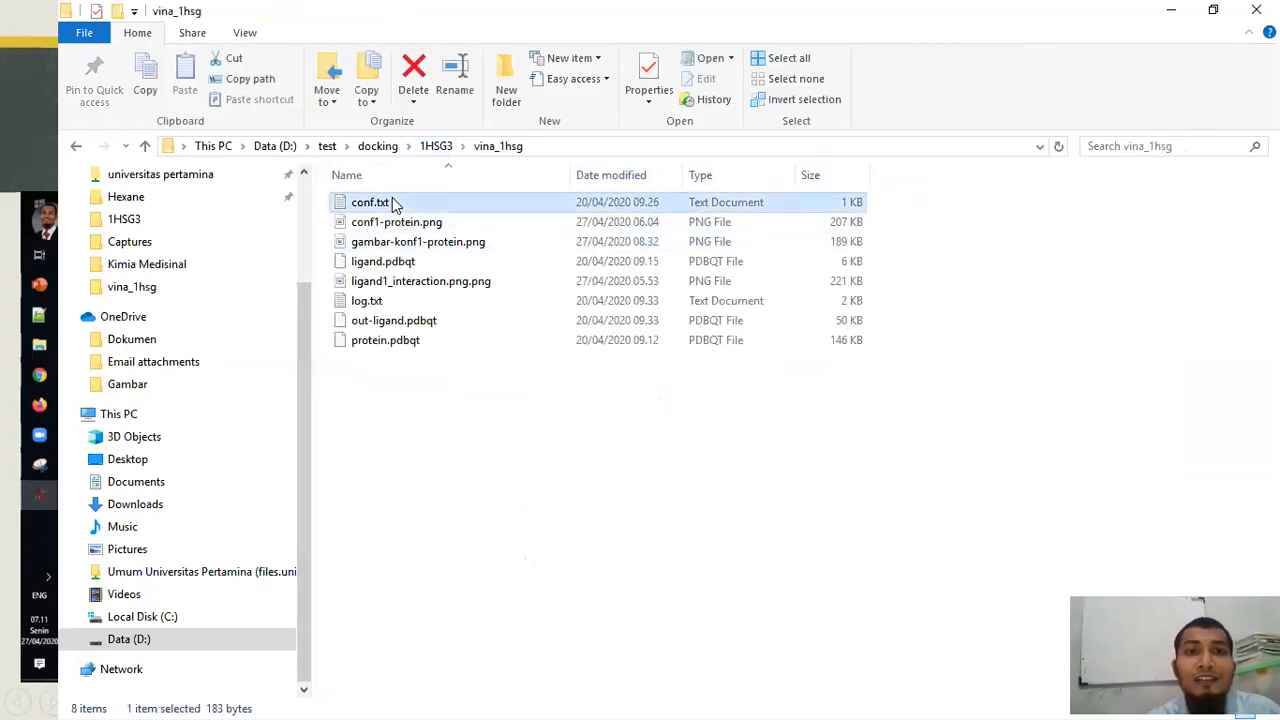
pyautogui.rightClick(392, 206)
pyautogui.click(431, 333)
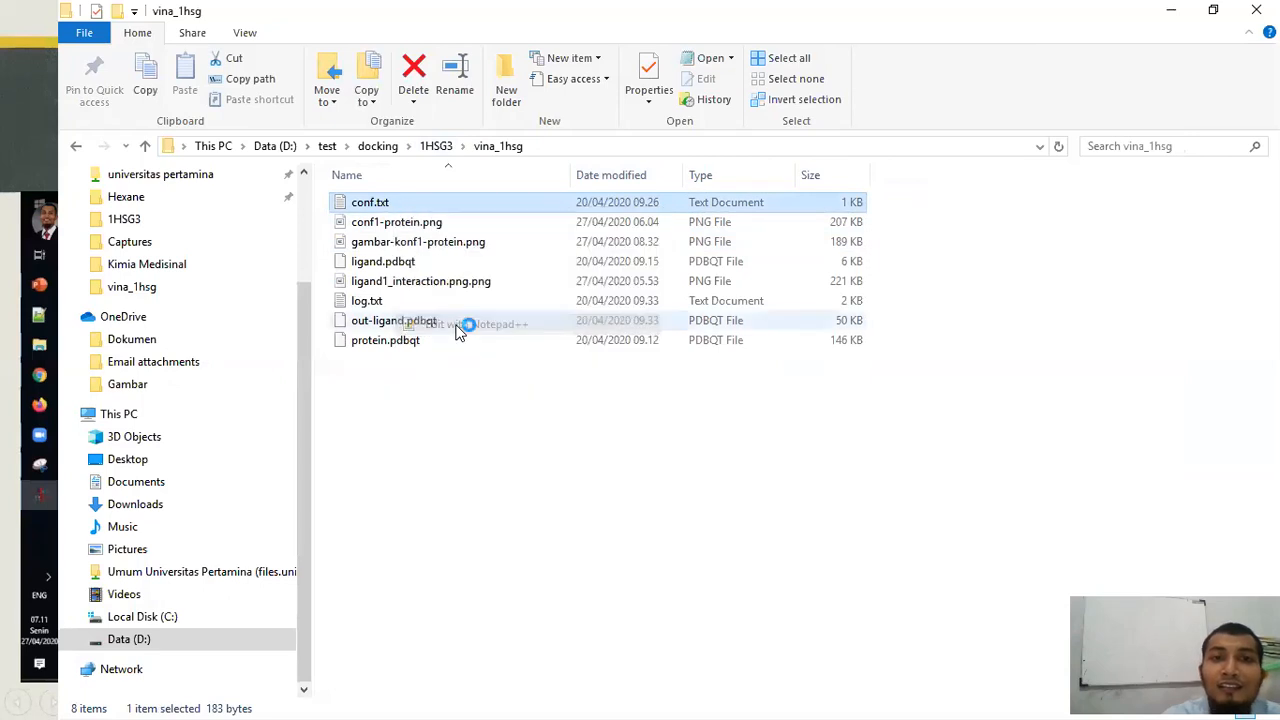
# Examine the grid box center and size values in conf.txt.
pyautogui.click(351, 432)
pyautogui.moveTo(329, 512); pyautogui.dragTo(198, 435)
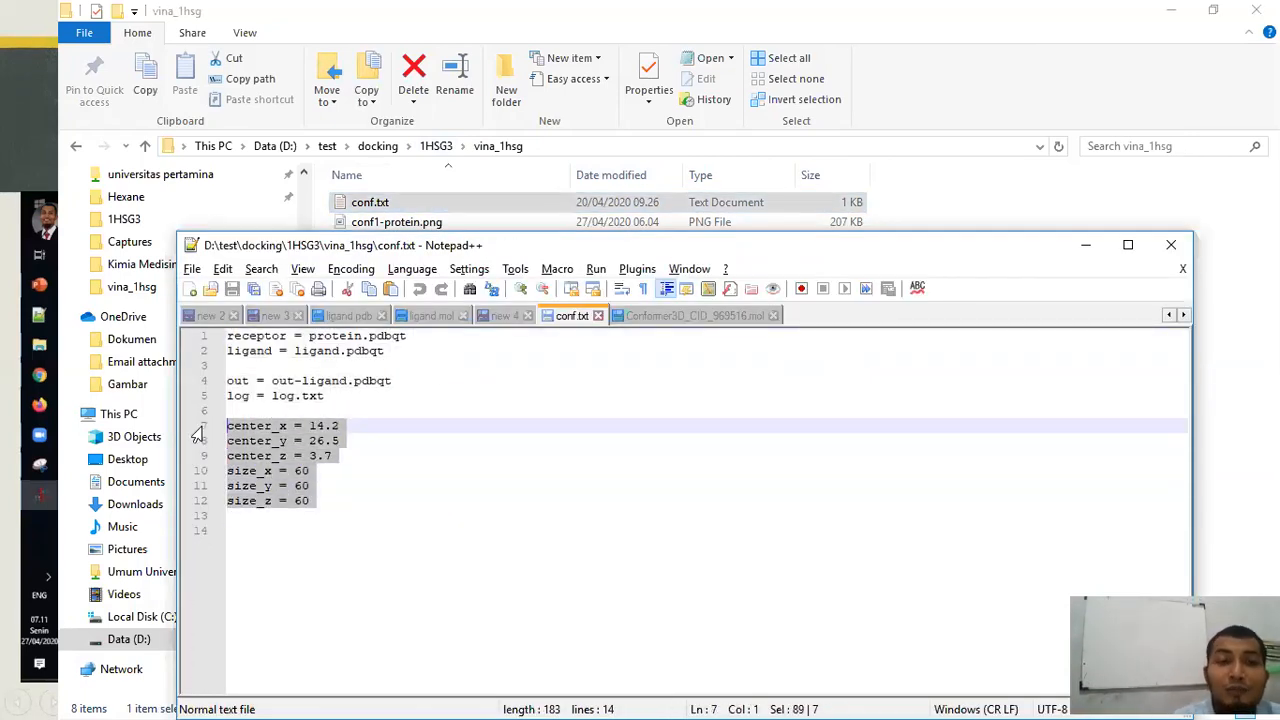
pyautogui.click(342, 432)
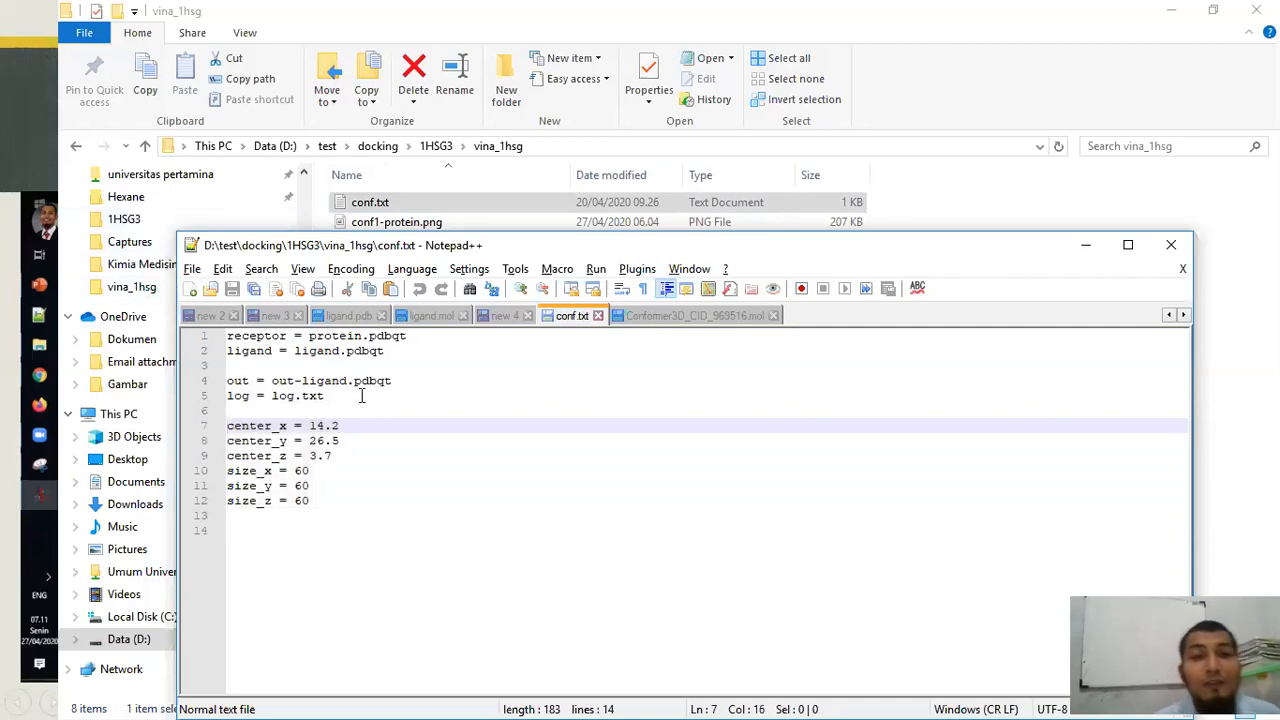
# Switch back to EasyDockVina and move its window aside to make room for the configuration file.
pyautogui.hotkey('alt', 'Tab')
pyautogui.keyDown('alt'); pyautogui.click(712, 259); pyautogui.keyUp('alt')
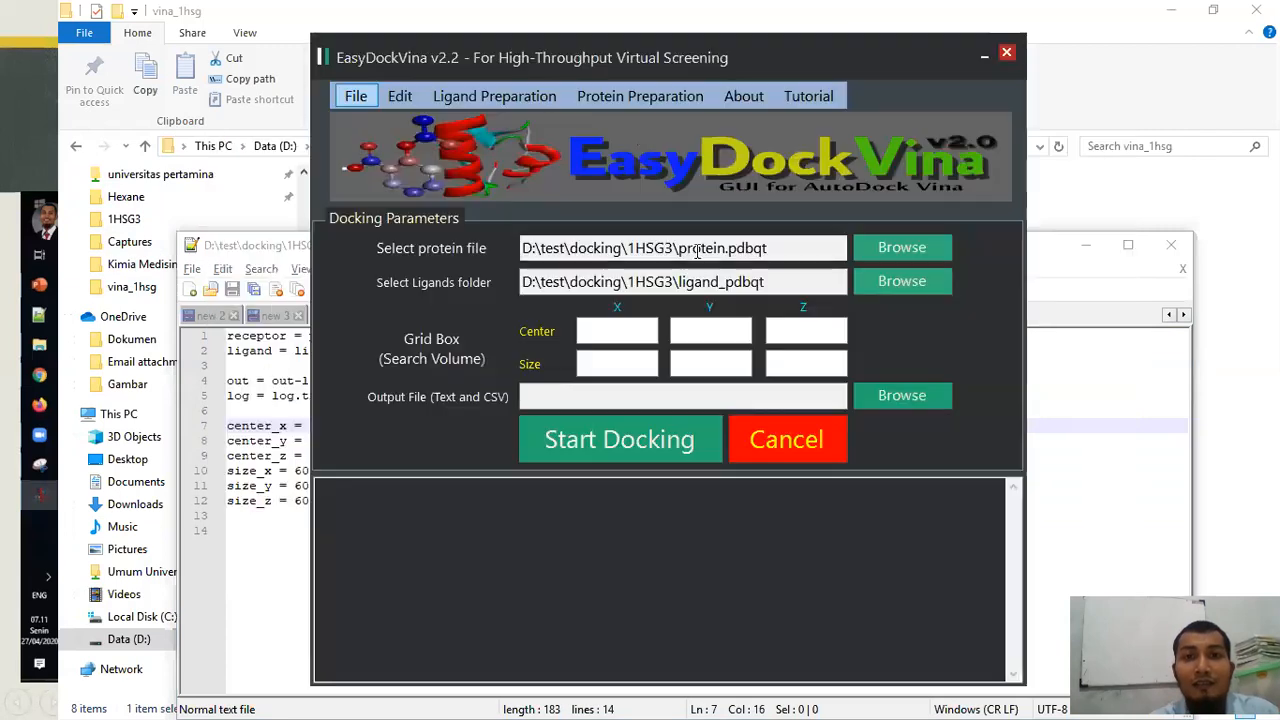
pyautogui.hotkey('alt', 'Tab')
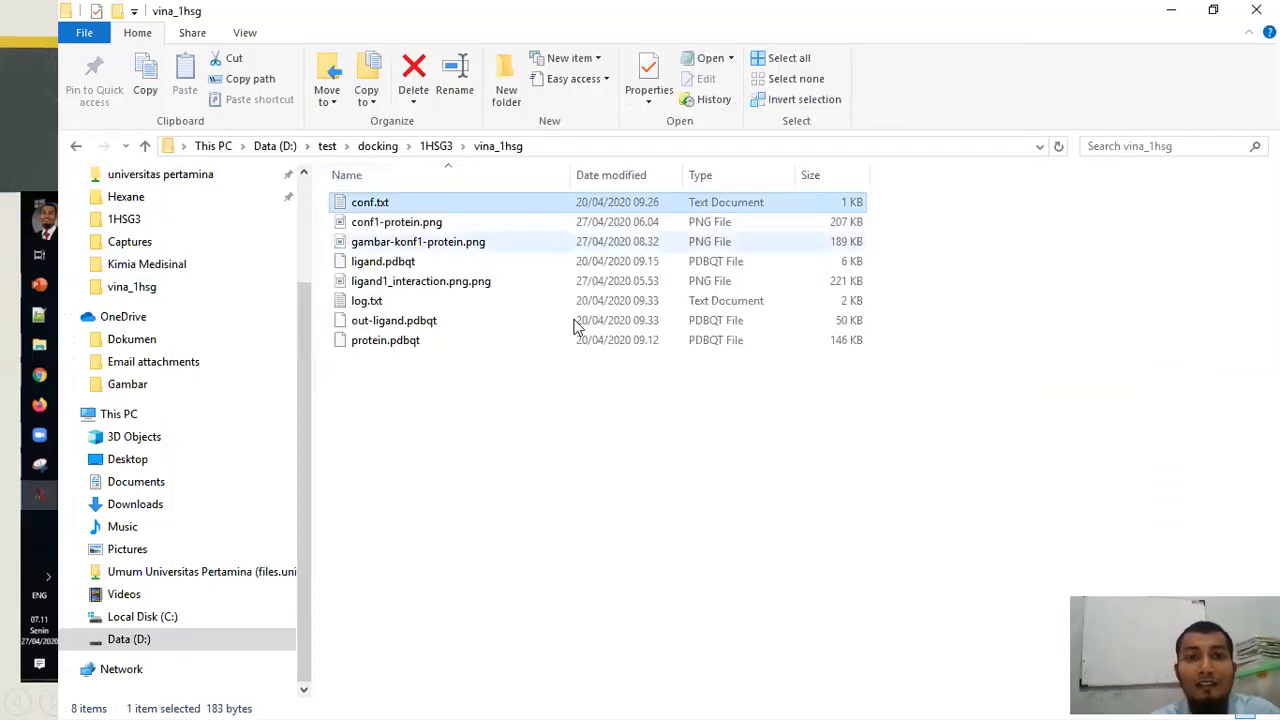
pyautogui.hotkey('alt', 'Tab')
pyautogui.hotkey('alt', 'Tab')
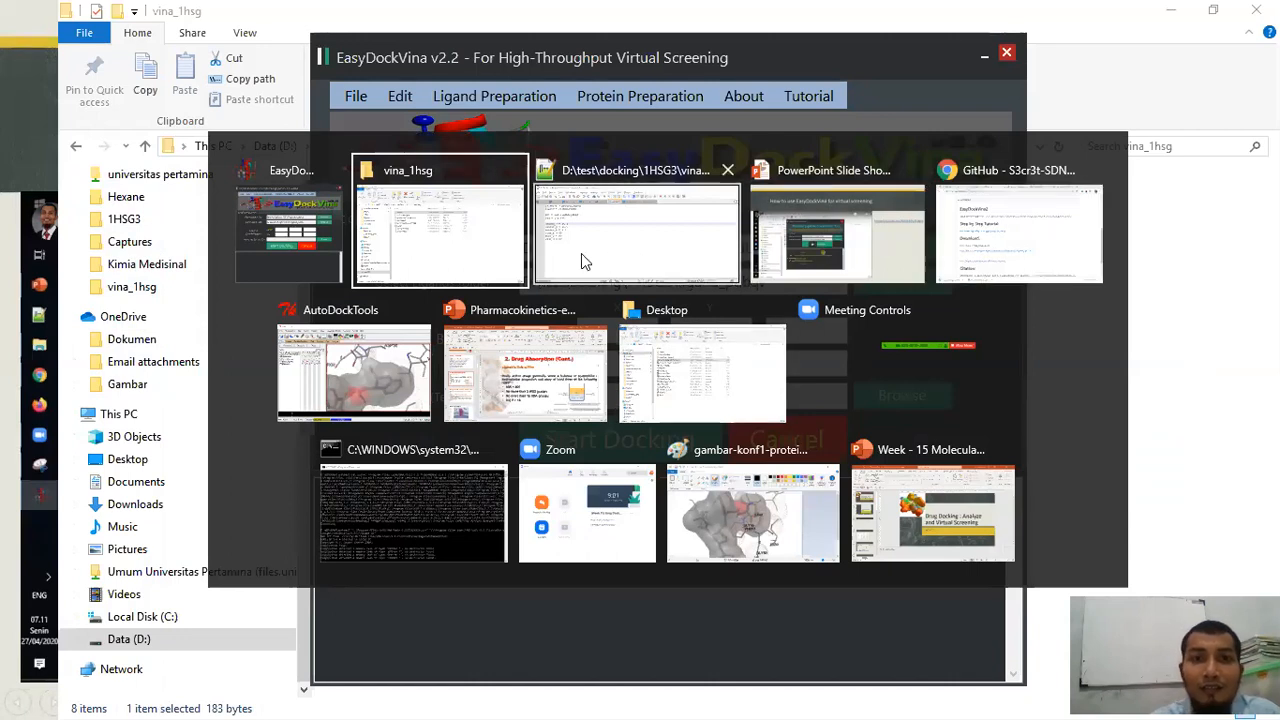
pyautogui.hotkey('alt', 'Tab')
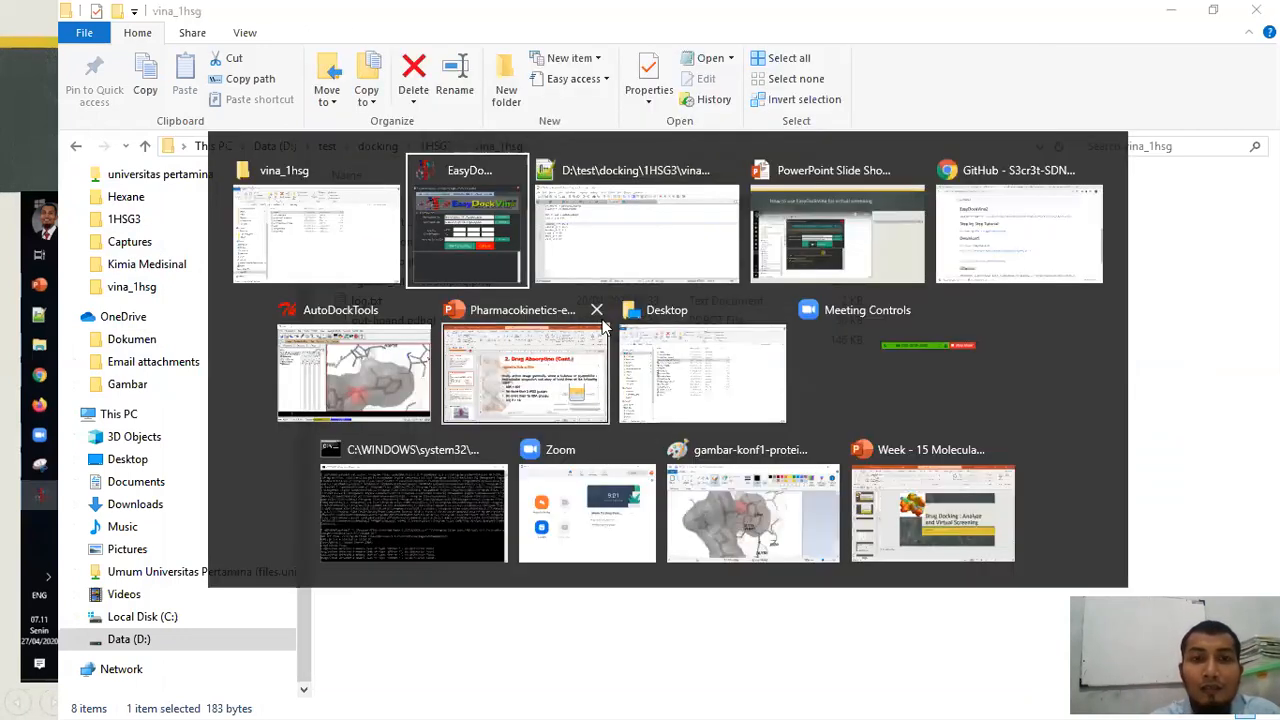
pyautogui.click(480, 268)
pyautogui.moveTo(482, 57); pyautogui.dragTo(800, 122)
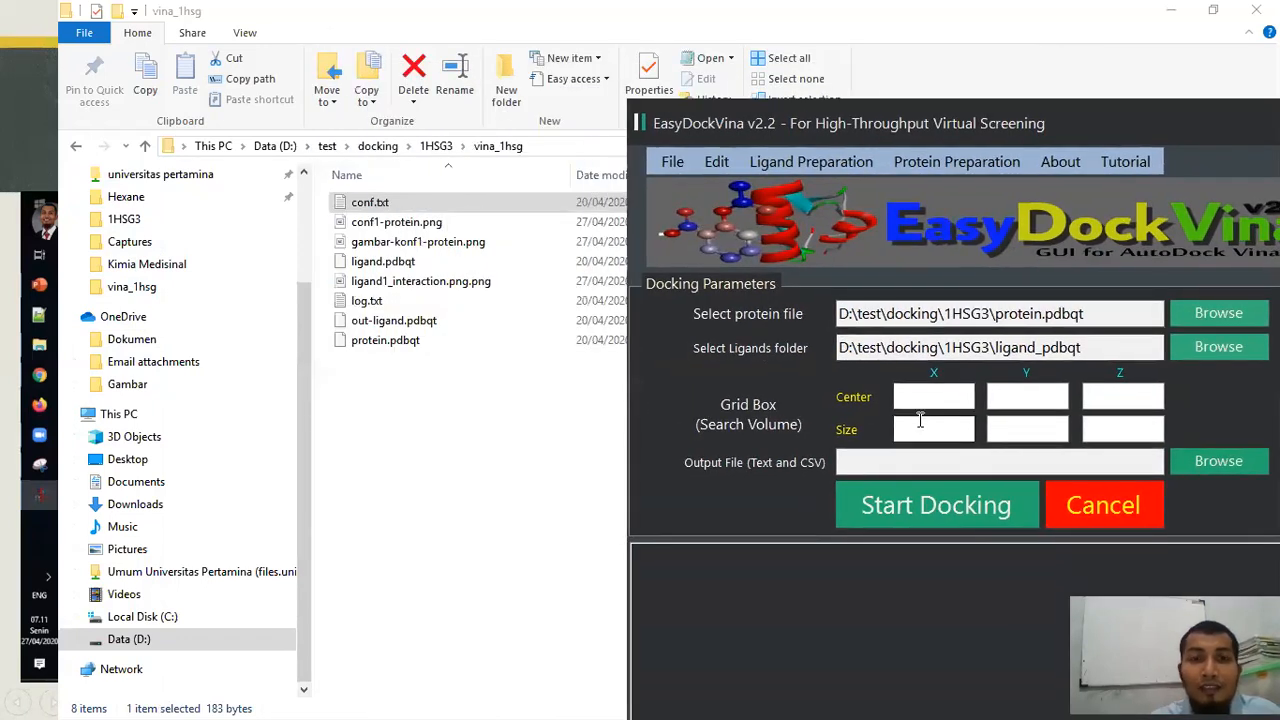
# Consult conf.txt in Notepad++ and set the EasyDockVina grid box center to X 14, Y 26.5 and Z 3.7.
pyautogui.hotkey('alt', 'Tab')
pyautogui.hotkey('alt', 'Tab')
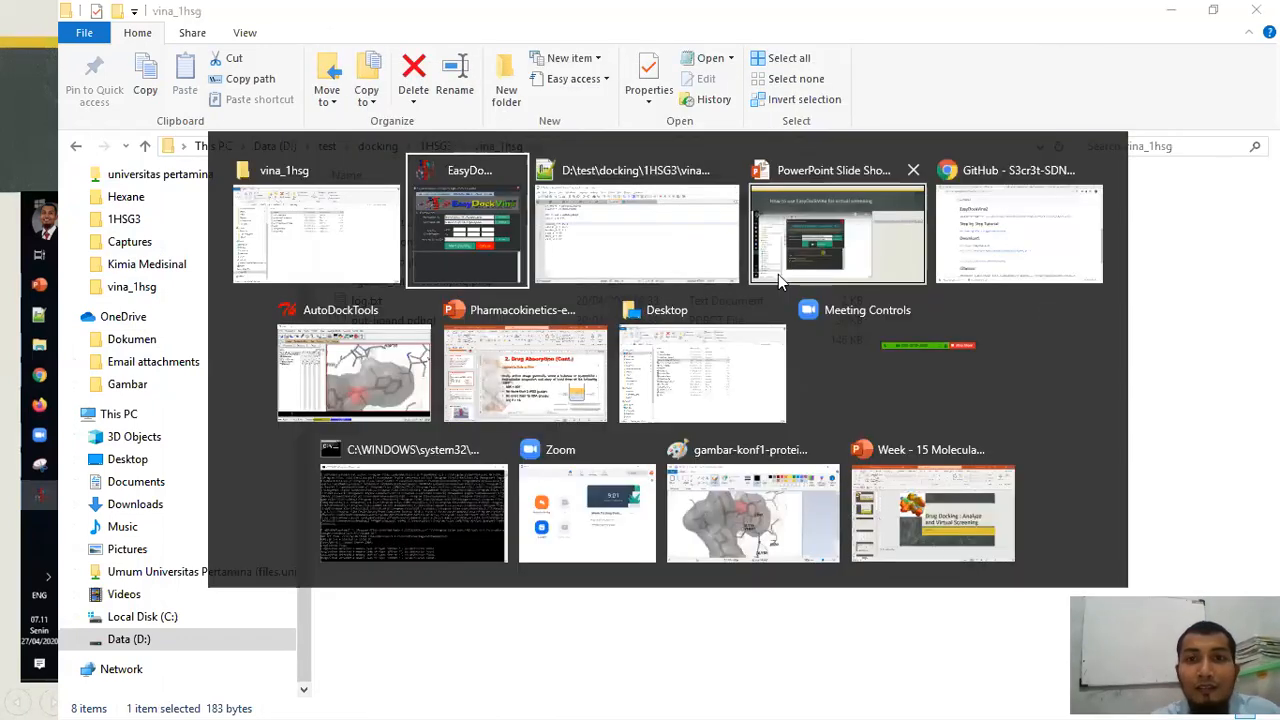
pyautogui.click(591, 231)
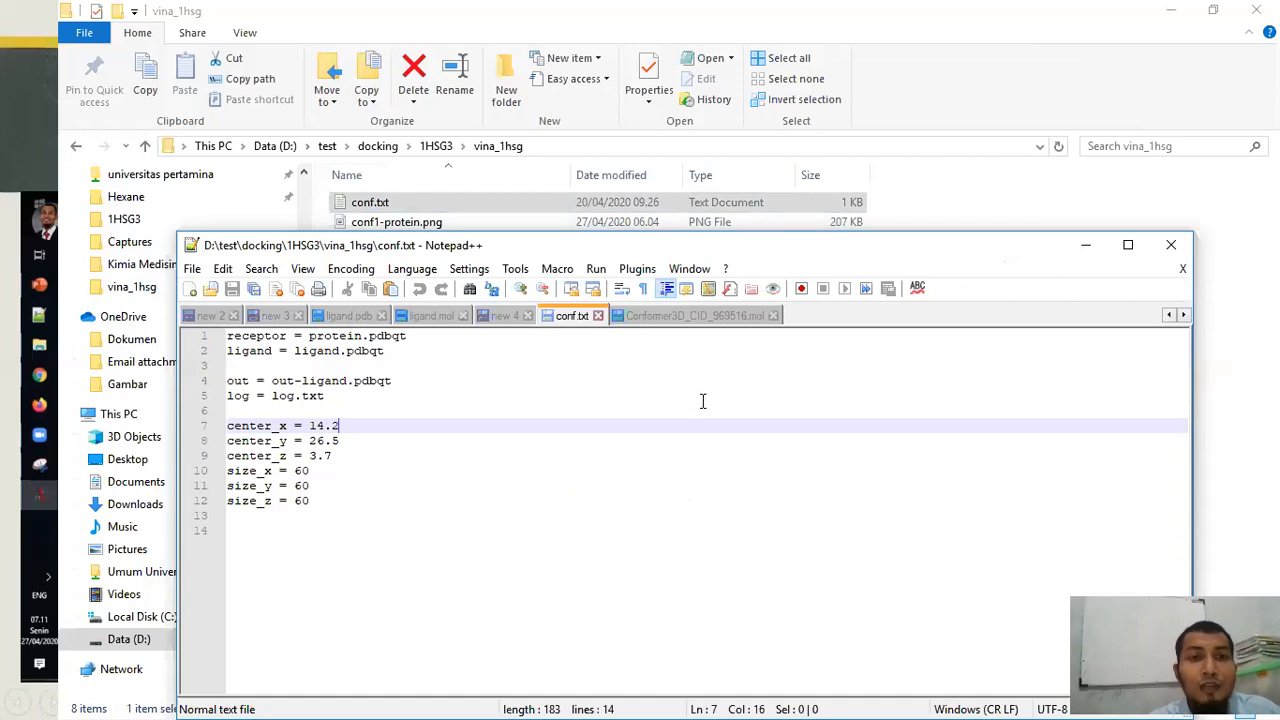
pyautogui.hotkey('alt', 'Tab')
pyautogui.hotkey('alt', 'Tab')
pyautogui.press('Tab')
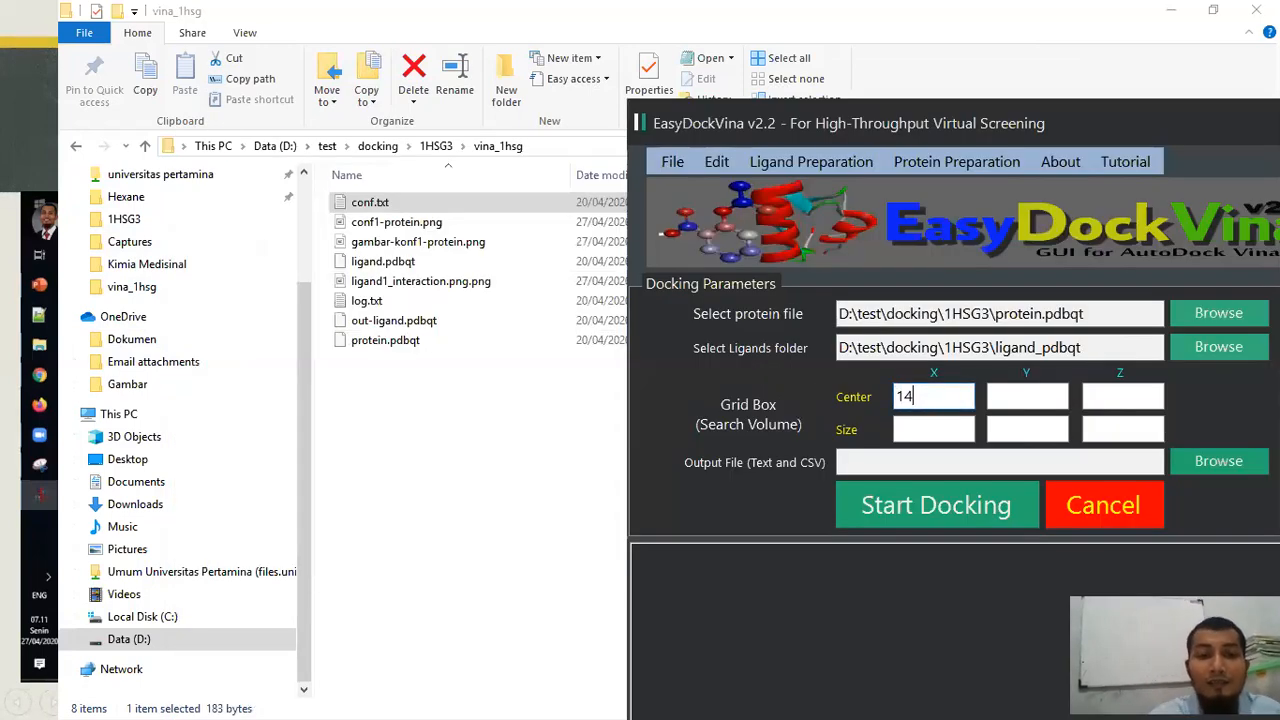
pyautogui.press('Tab')
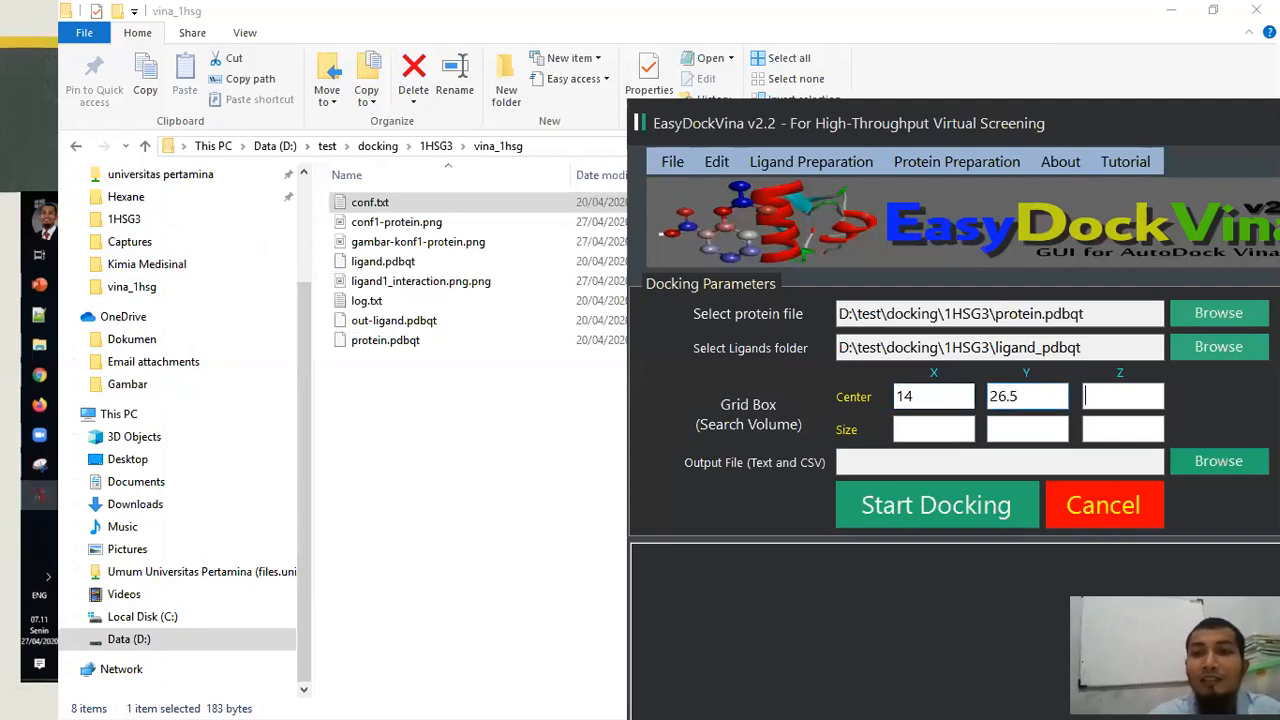
pyautogui.hotkey('alt', 'Tab')
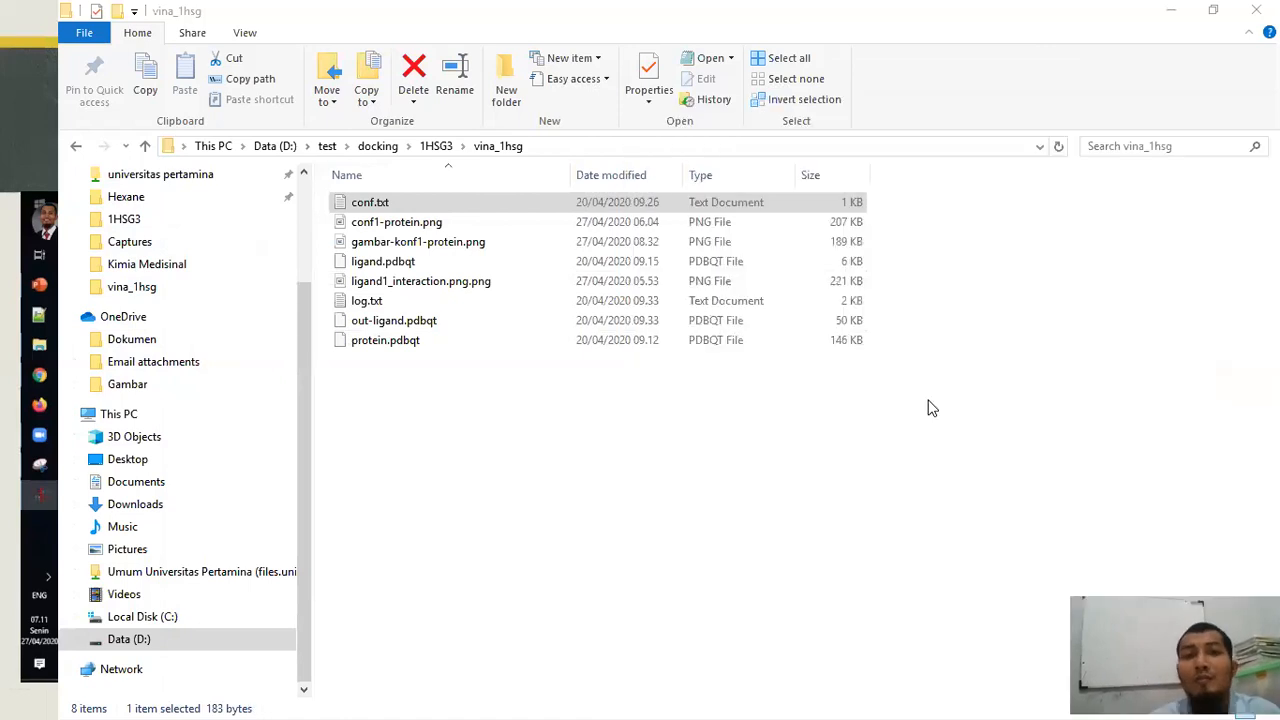
pyautogui.hotkey('alt', 'Tab')
pyautogui.click(639, 267)
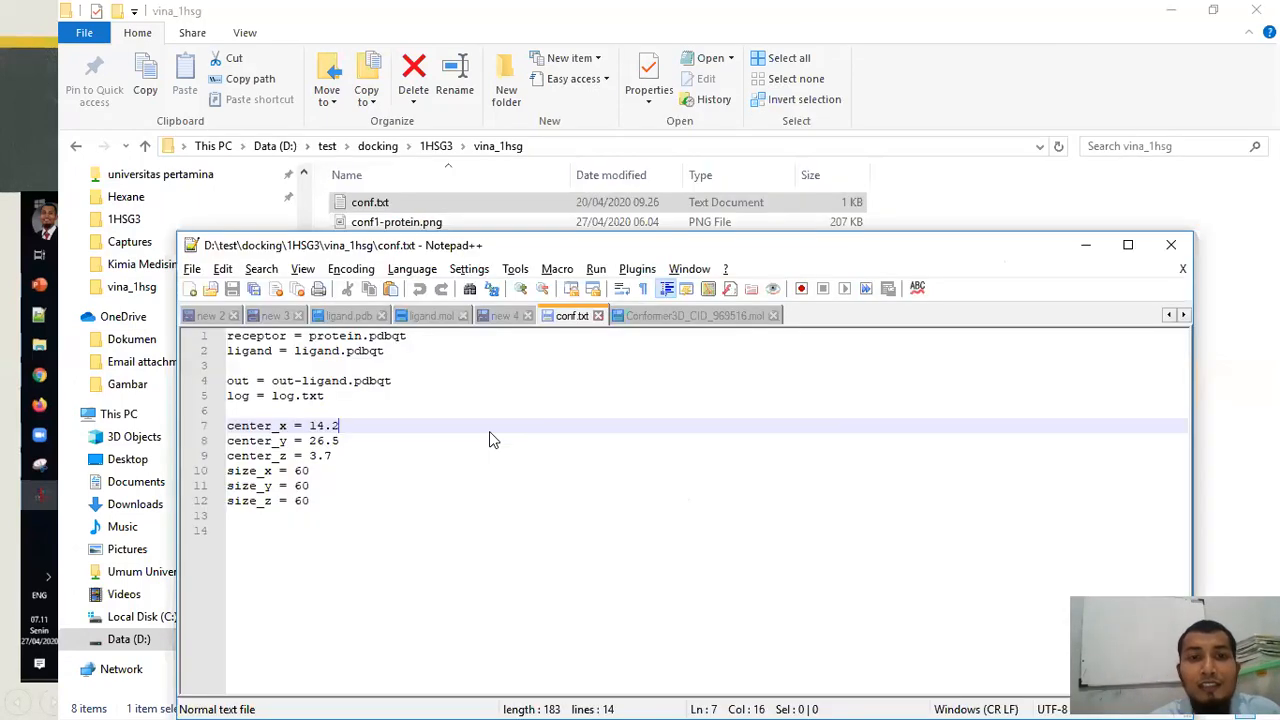
pyautogui.hotkey('alt', 'Tab')
pyautogui.click(686, 278)
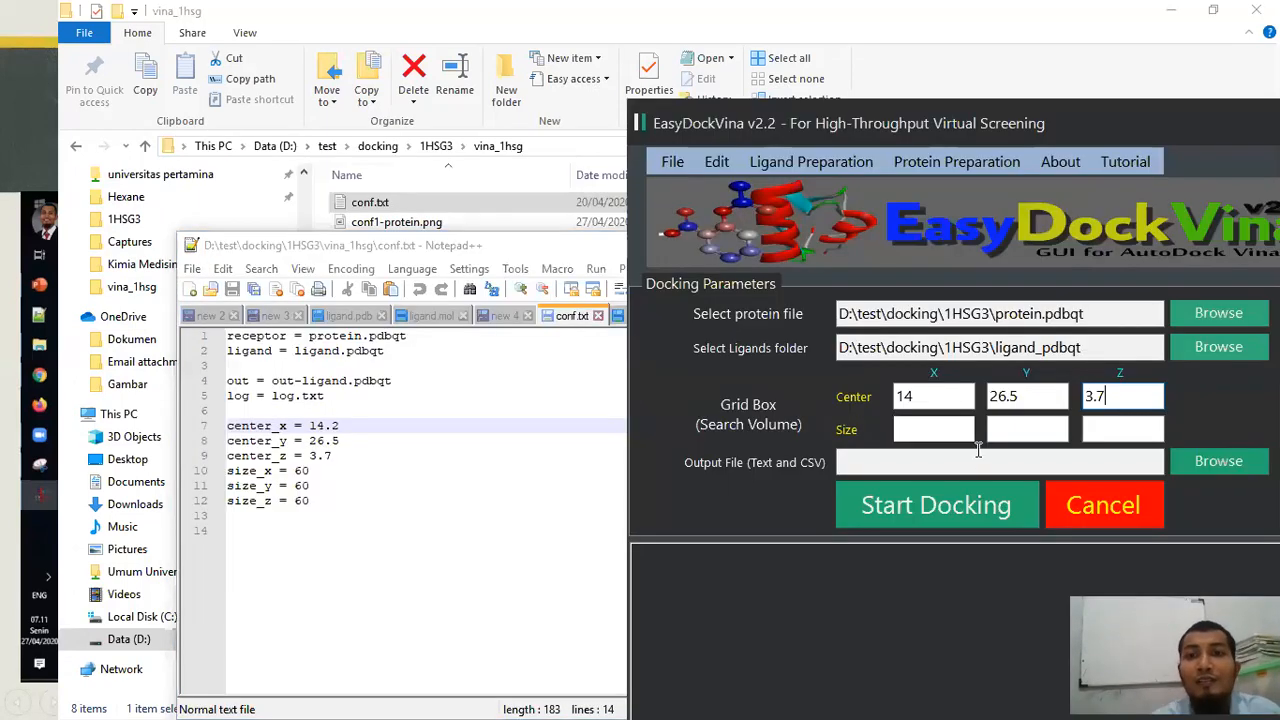
# Set the grid box size to 60 in X, Y and Z.
pyautogui.click(963, 432)
pyautogui.write('6')
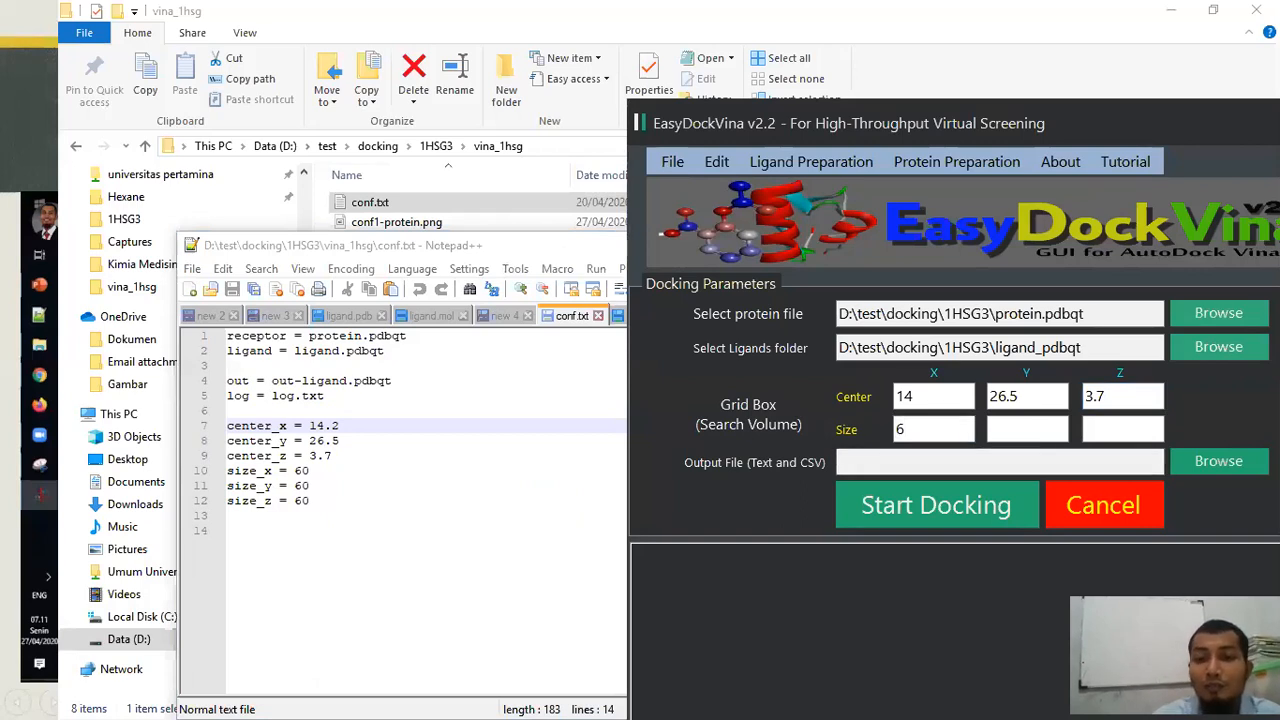
pyautogui.write('0')
pyautogui.press('Tab')
pyautogui.write('6')
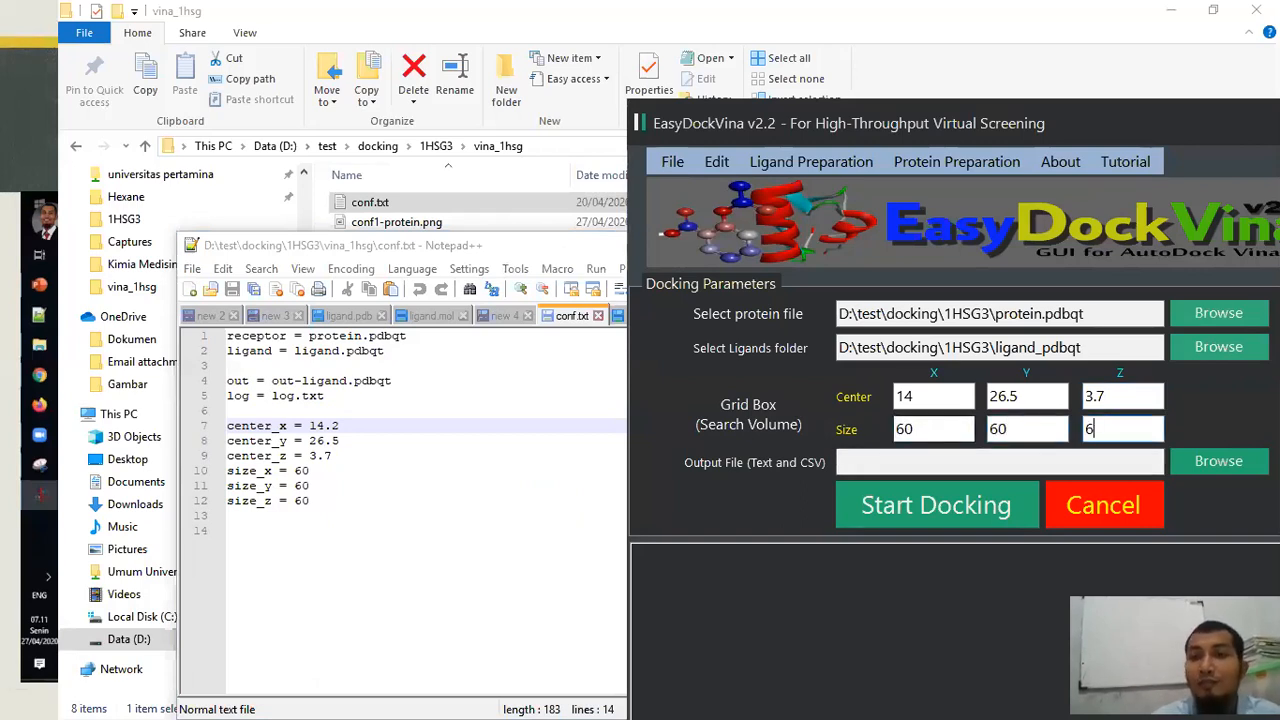
# Set the docking output file to out-ligand-analog in the ligand_pdbqt folder, without the .txt extension, and save the choice.
pyautogui.click(899, 467)
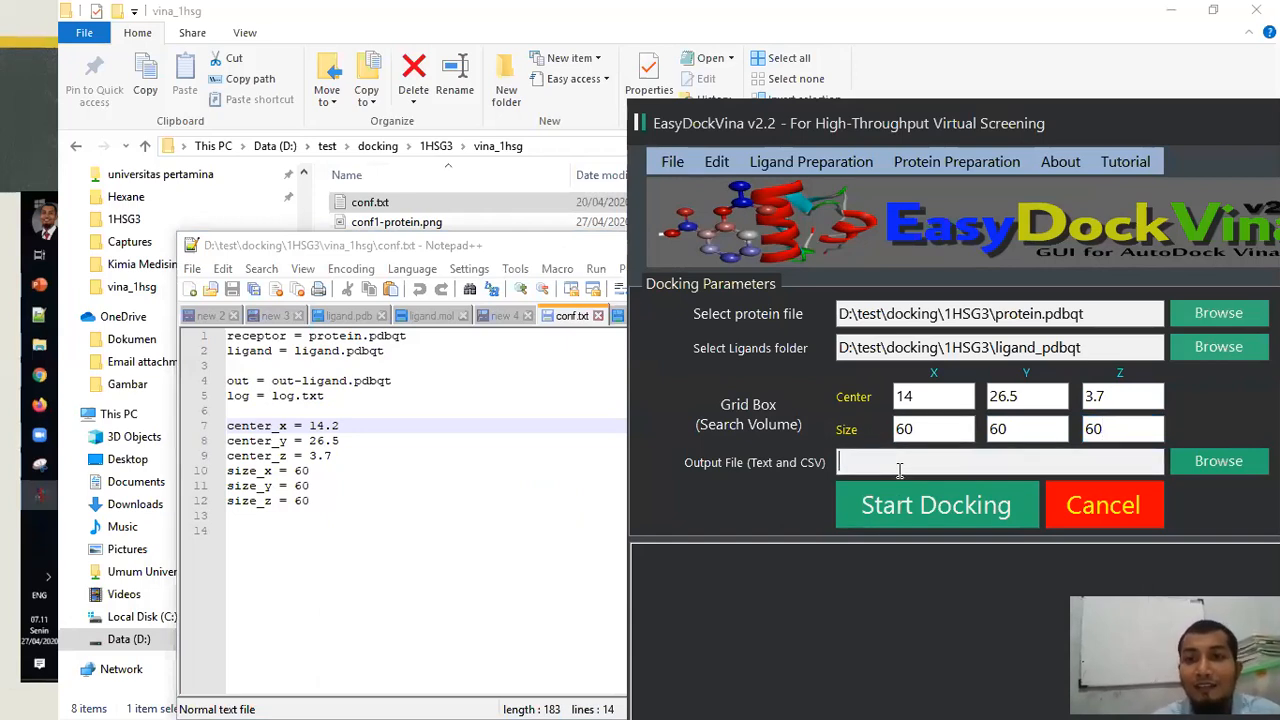
pyautogui.click(1218, 461)
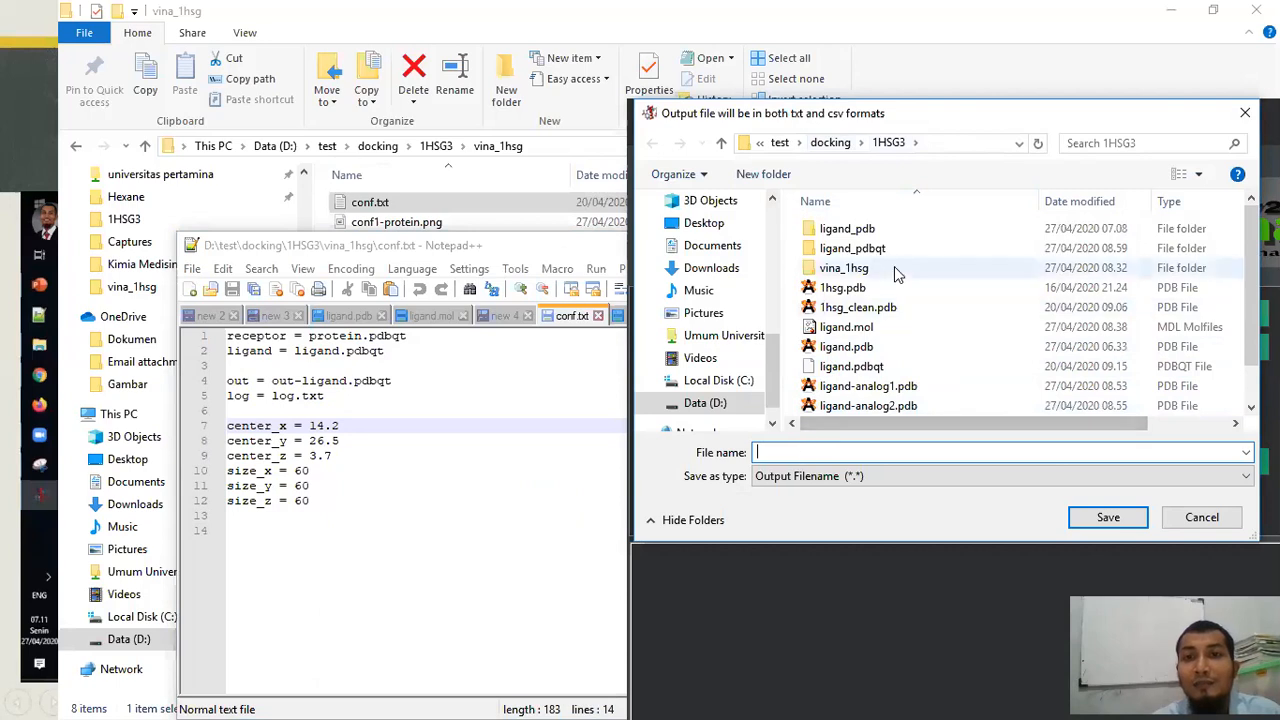
pyautogui.doubleClick(852, 249)
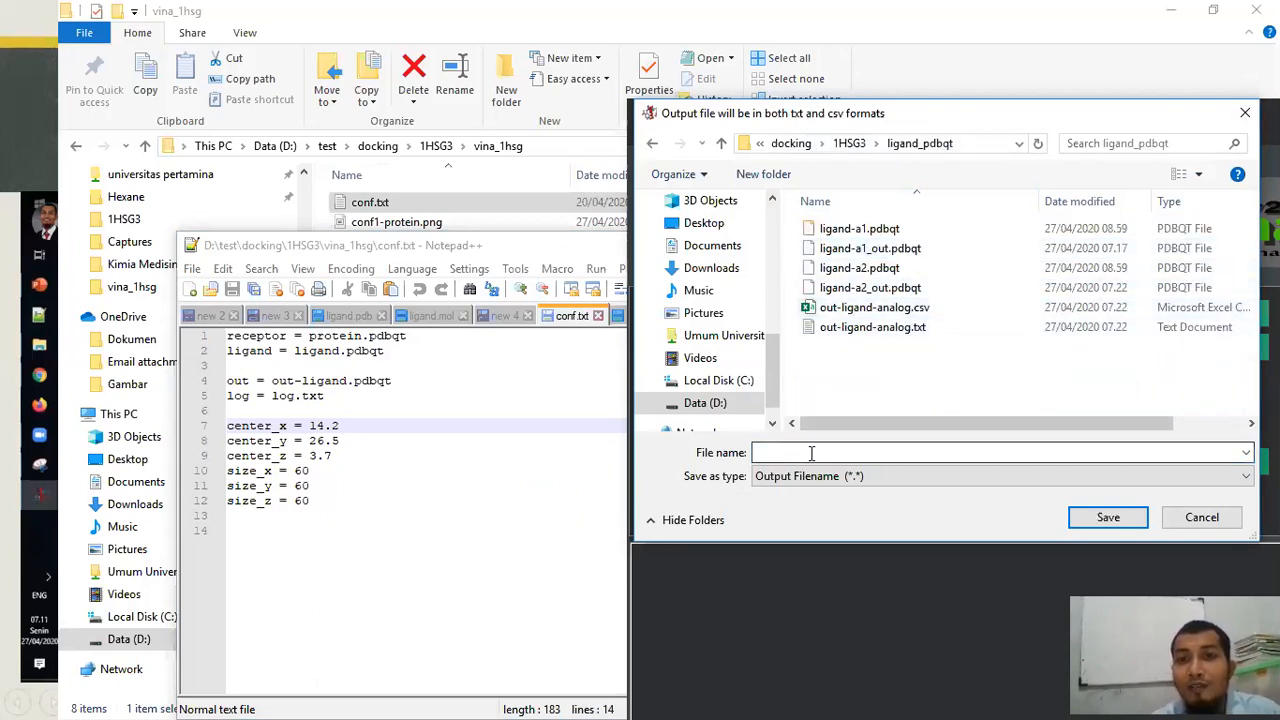
pyautogui.click(868, 327)
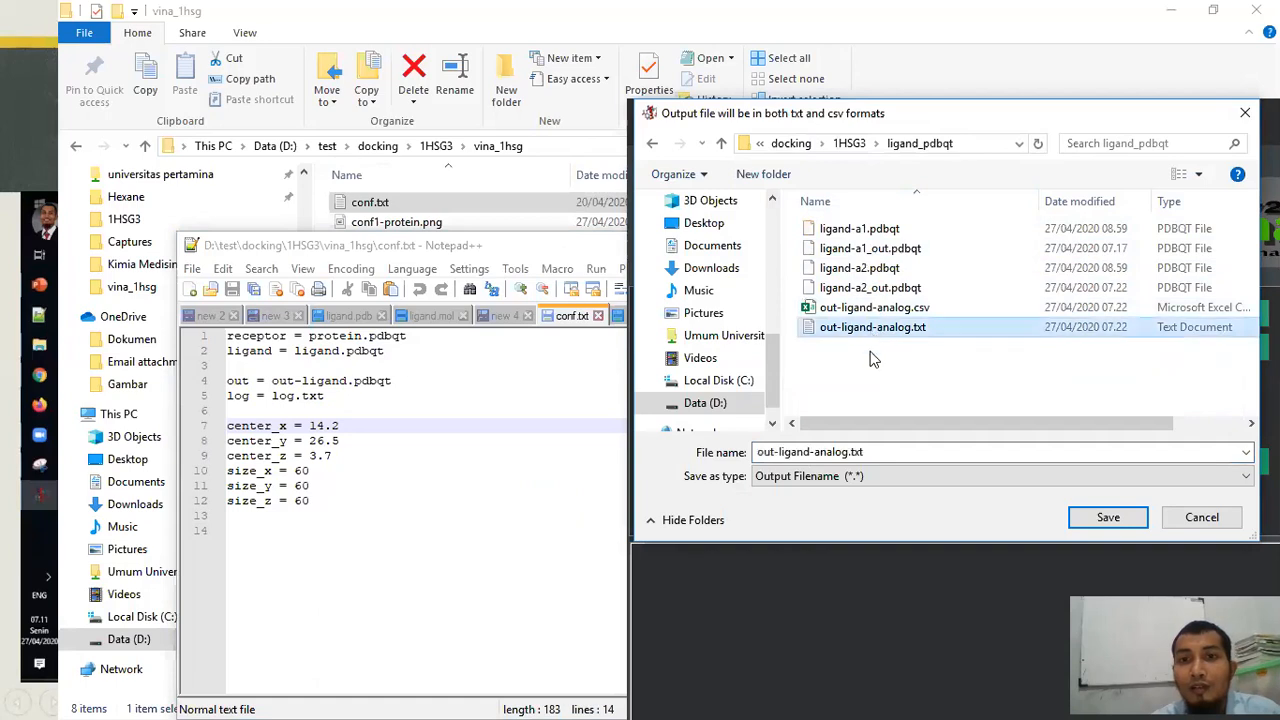
pyautogui.click(890, 452)
pyautogui.click(890, 452)
pyautogui.press('BackSpace')
pyautogui.press('BackSpace')
pyautogui.press('BackSpace')
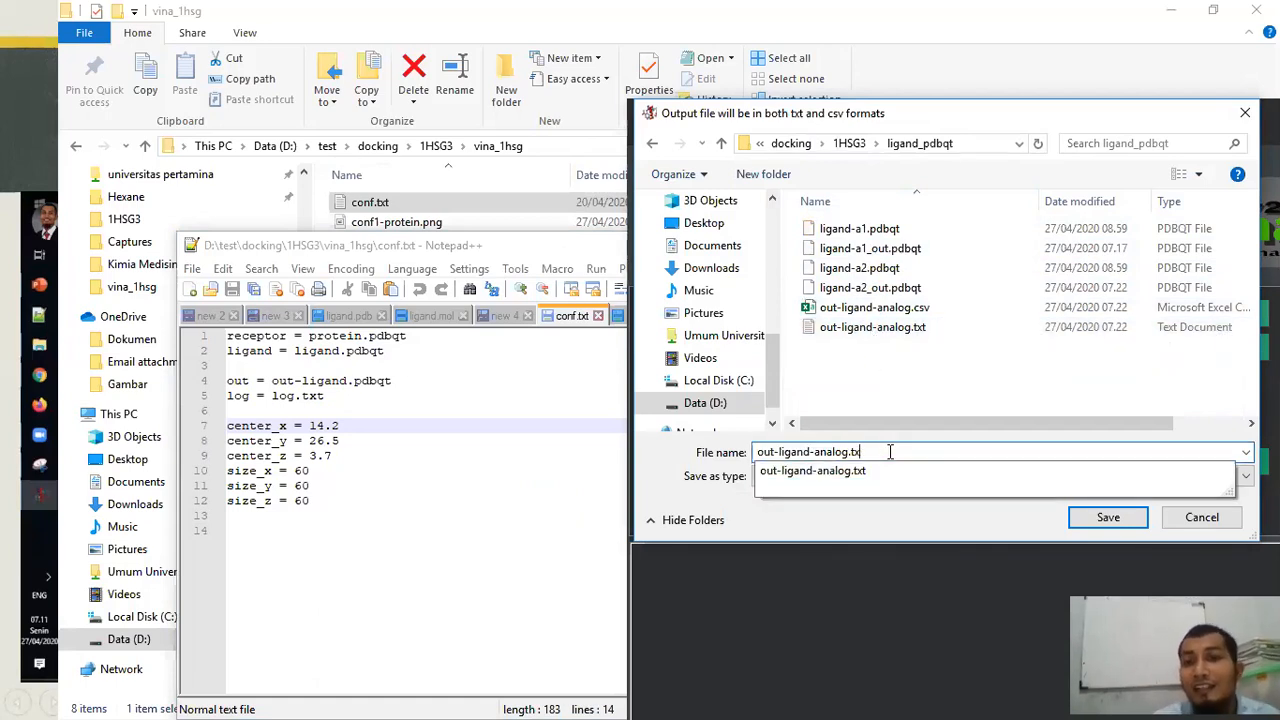
pyautogui.click(785, 535)
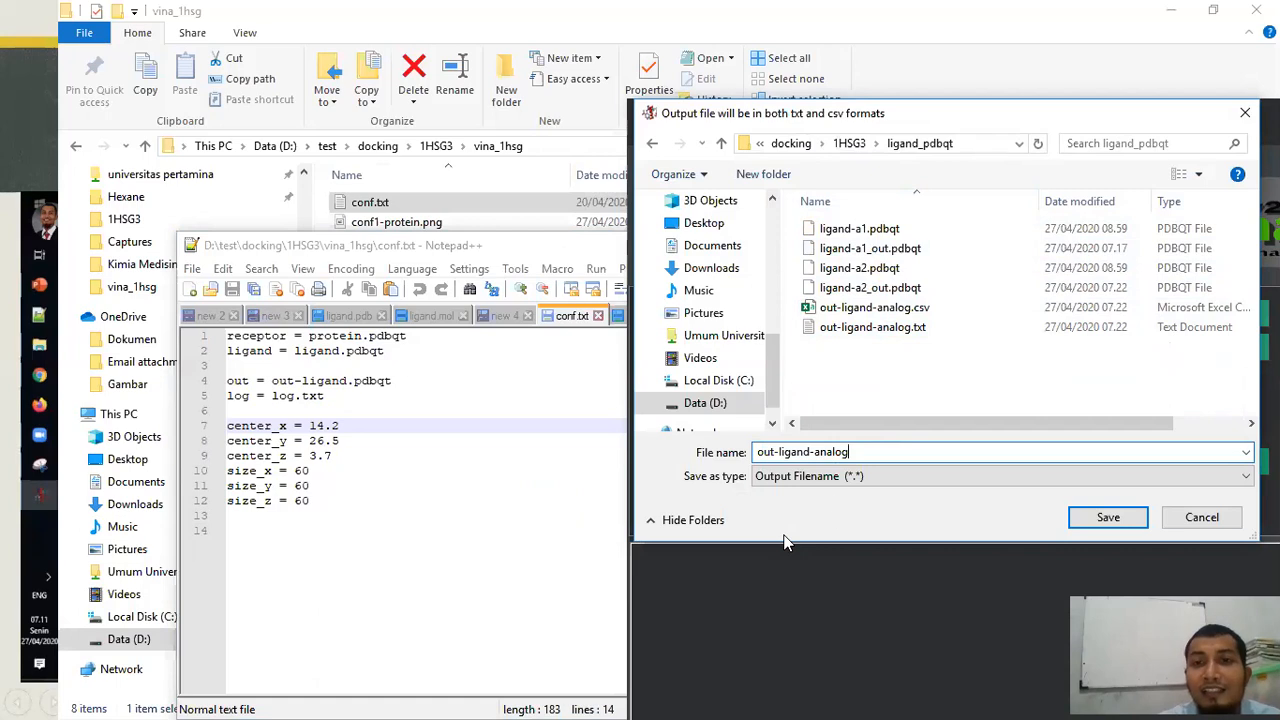
pyautogui.click(1108, 519)
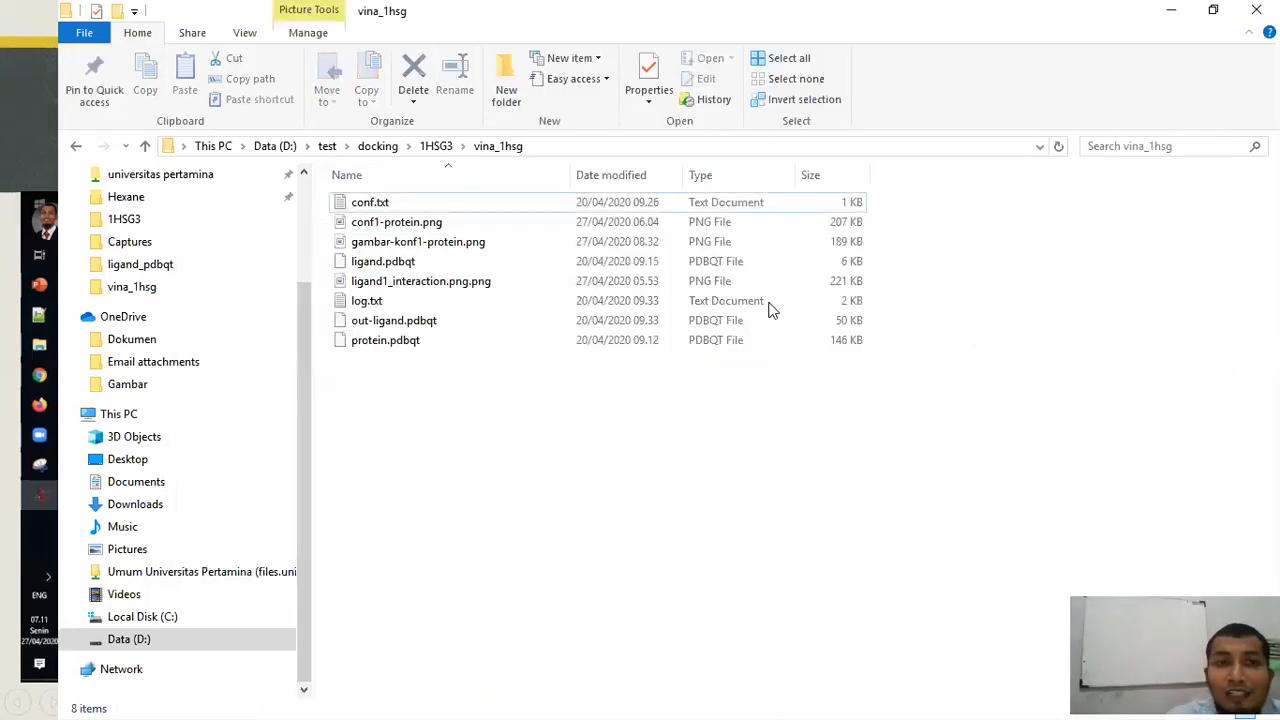
# Go to the ligand_pdbqt folder under 1HSG3 and view out-ligand-analog.txt in Notepad.
pyautogui.click(1243, 416)
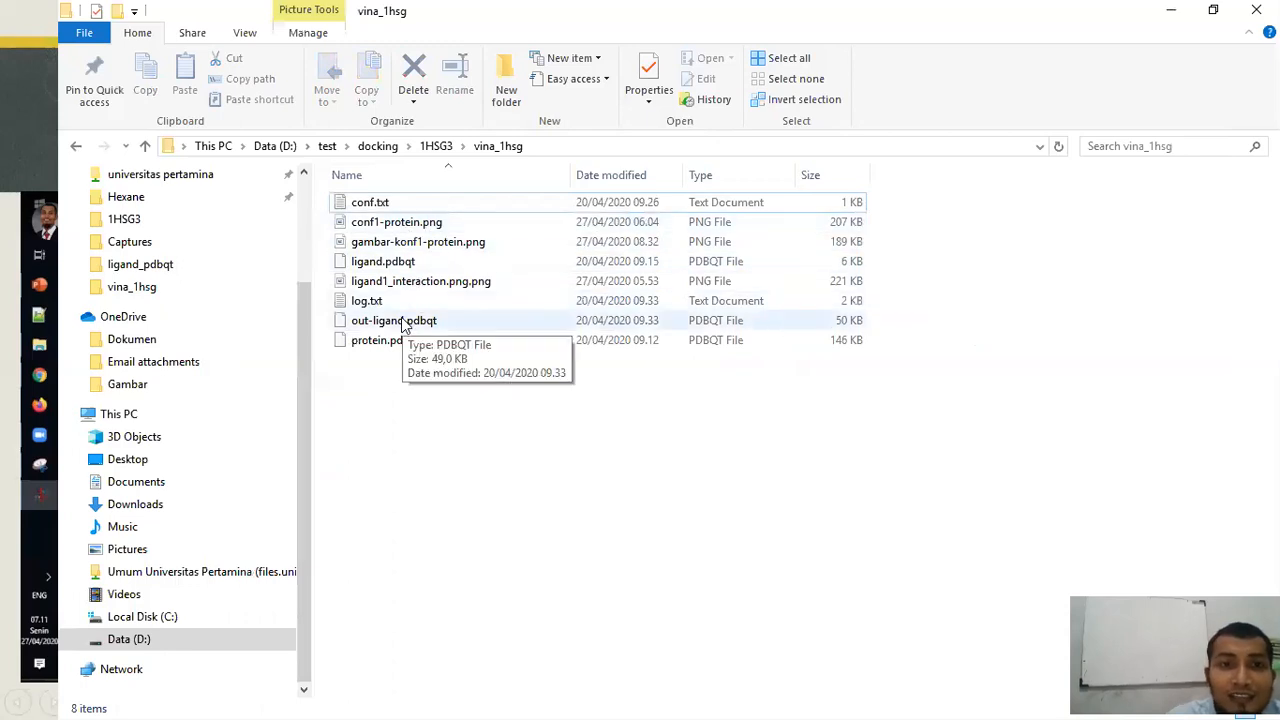
pyautogui.click(435, 146)
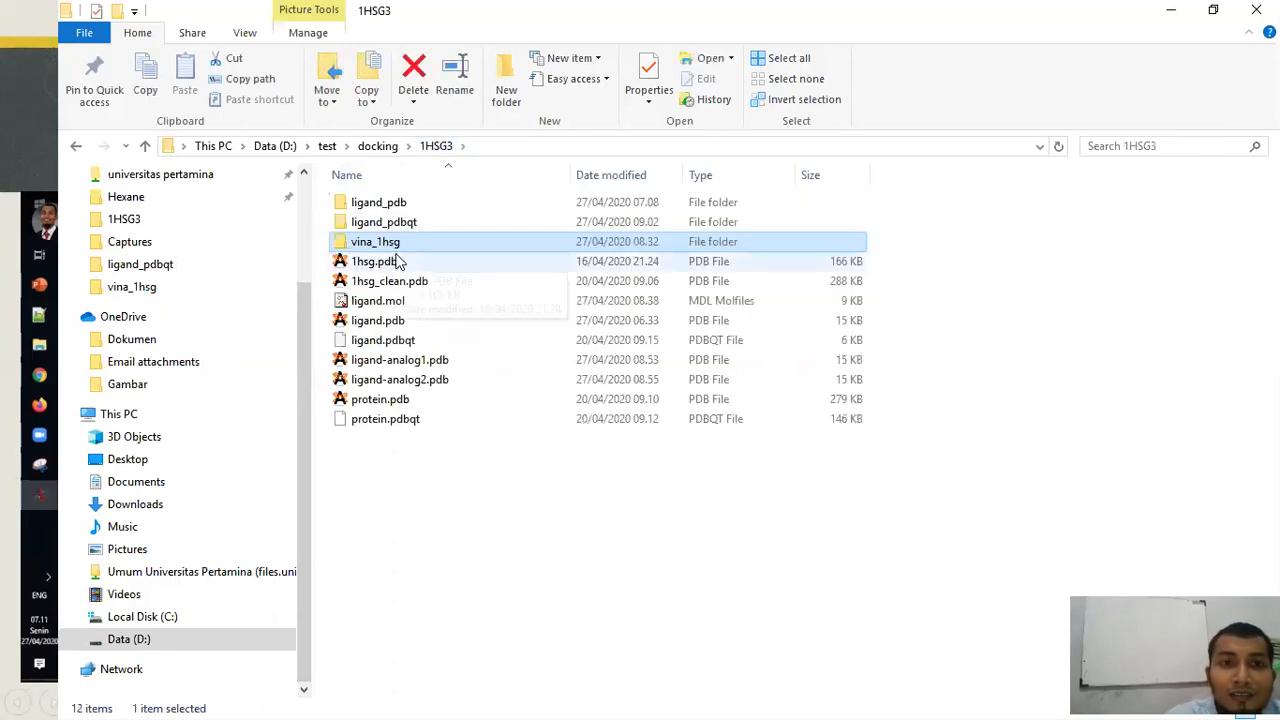
pyautogui.doubleClick(385, 223)
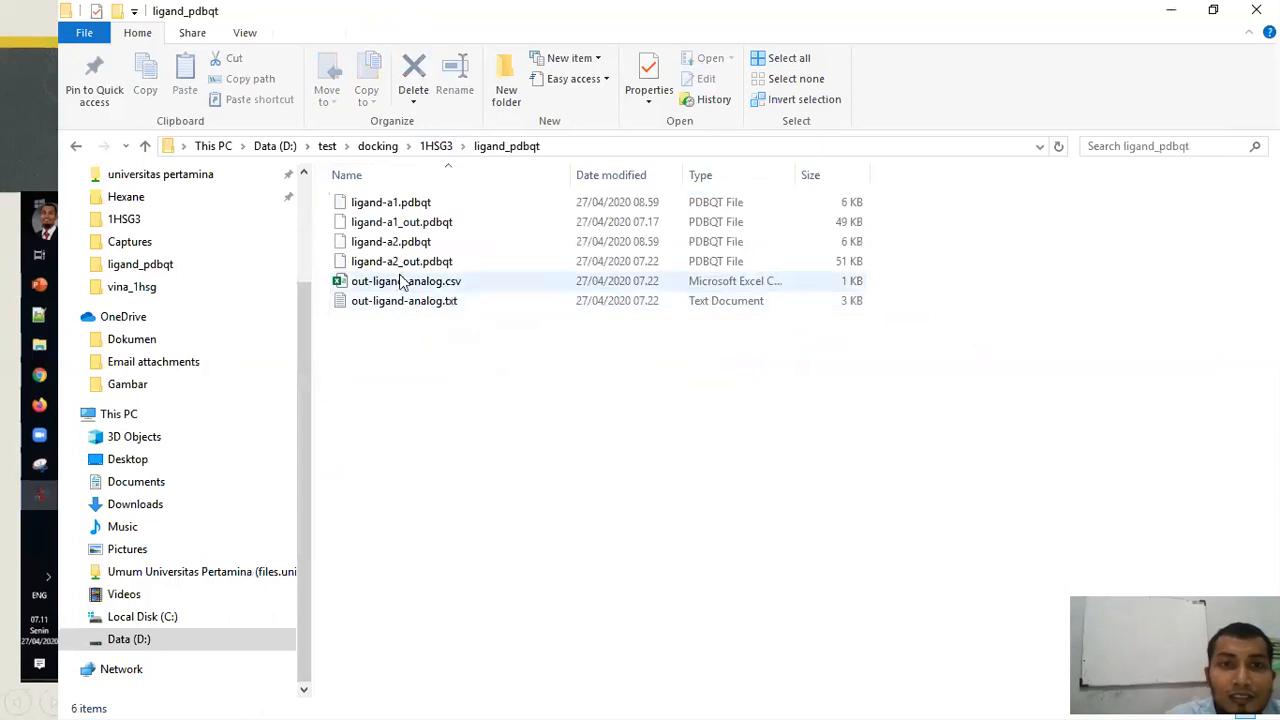
pyautogui.doubleClick(403, 306)
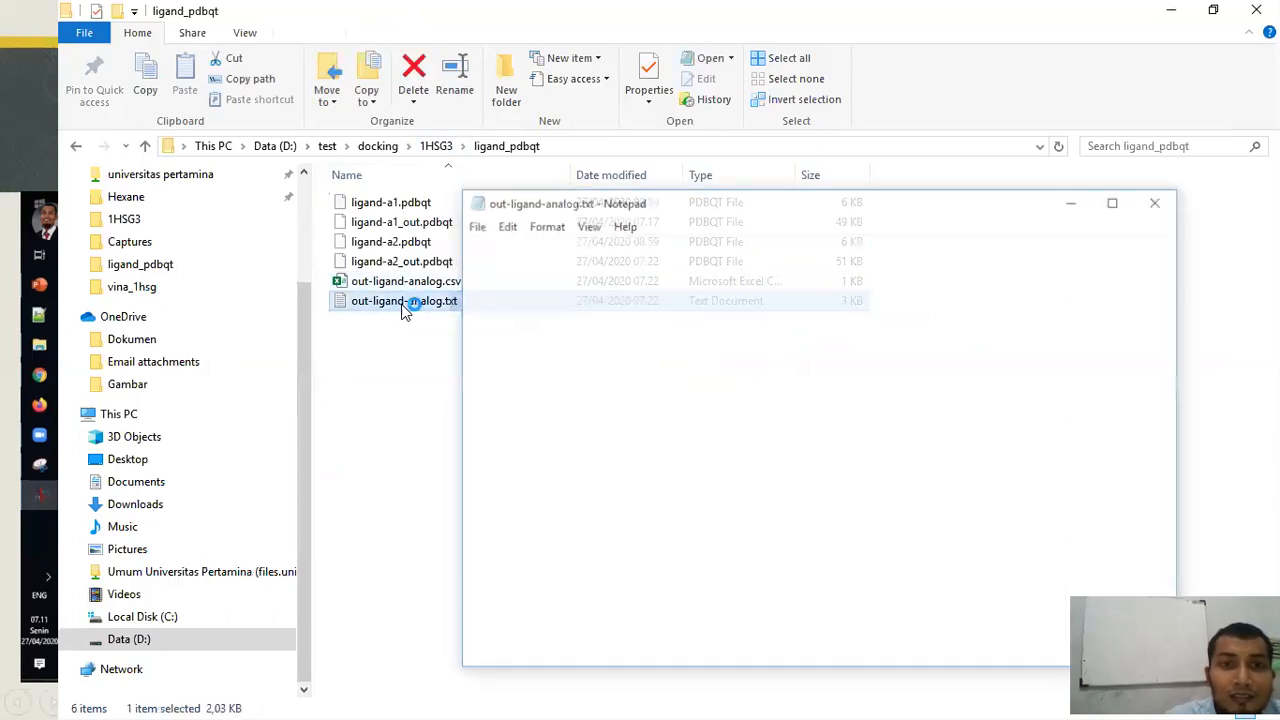
pyautogui.scroll(-3, 610, 322)
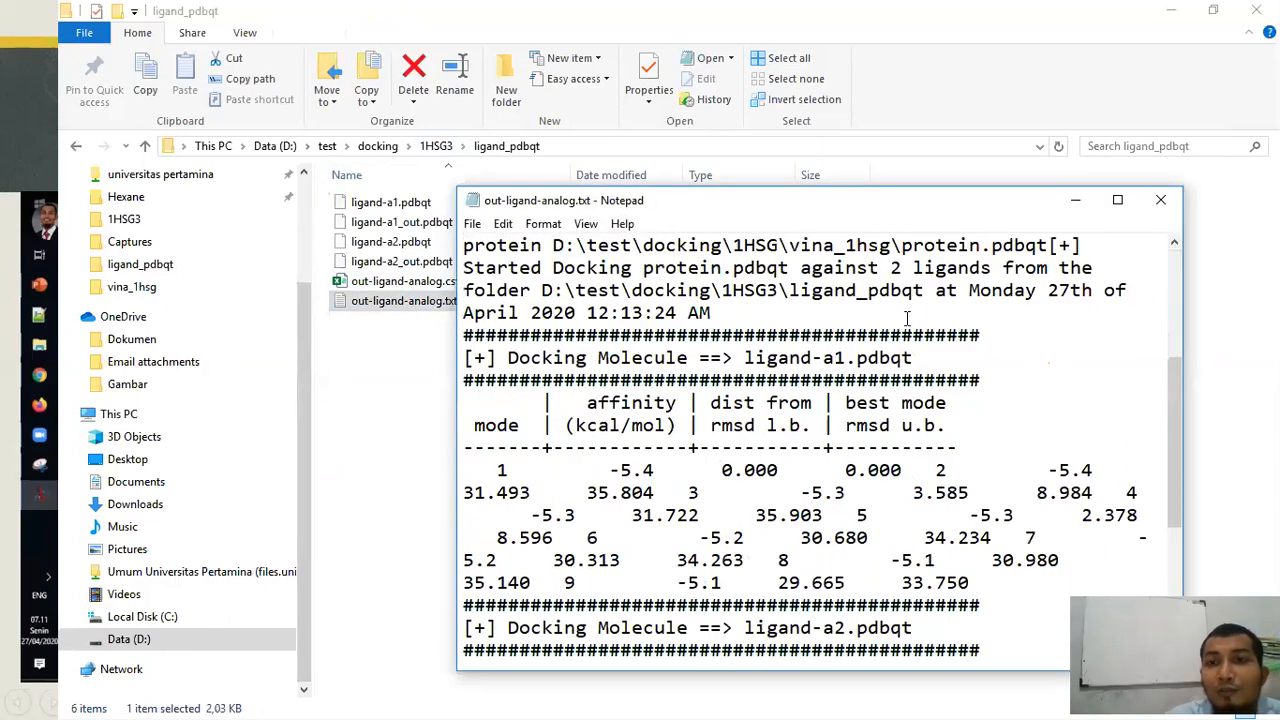
# Close Notepad and reopen out-ligand-analog.txt in Notepad++ to read the docking results.
pyautogui.click(1160, 200)
pyautogui.rightClick(362, 304)
pyautogui.click(437, 362)
pyautogui.scroll(-3, 505, 402)
pyautogui.scroll(1, 505, 402)
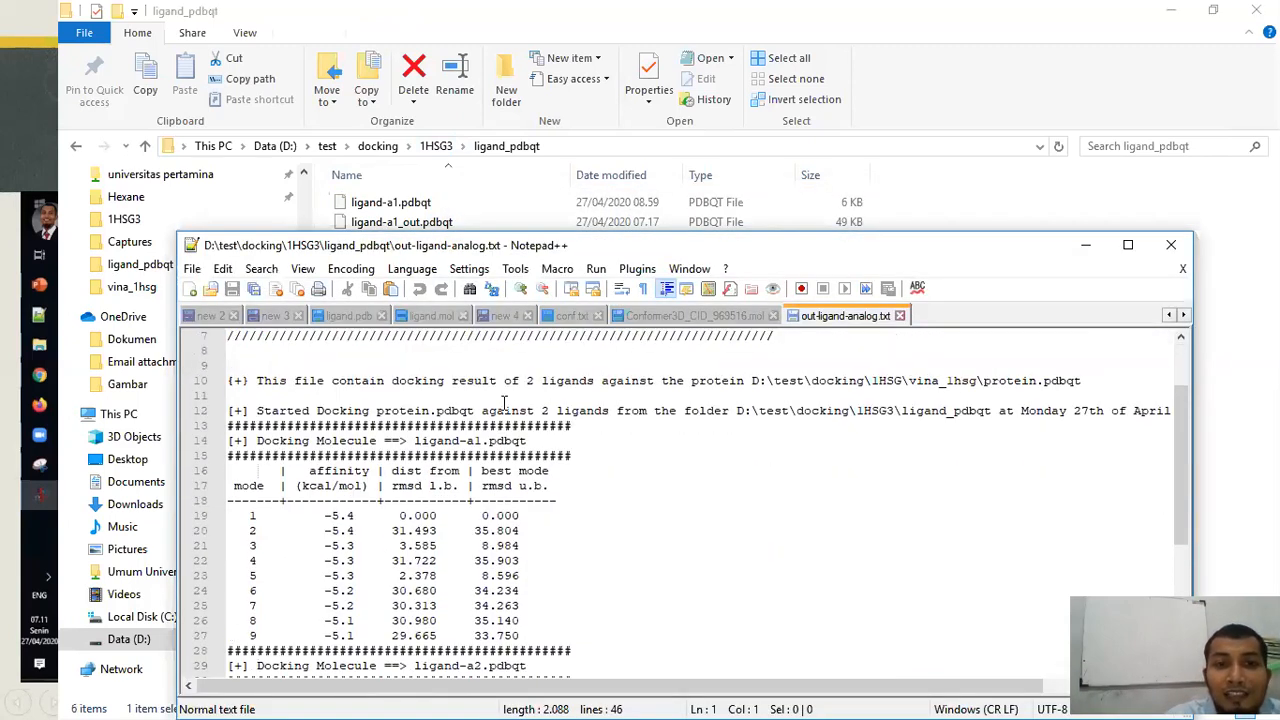
pyautogui.scroll(1, 505, 402)
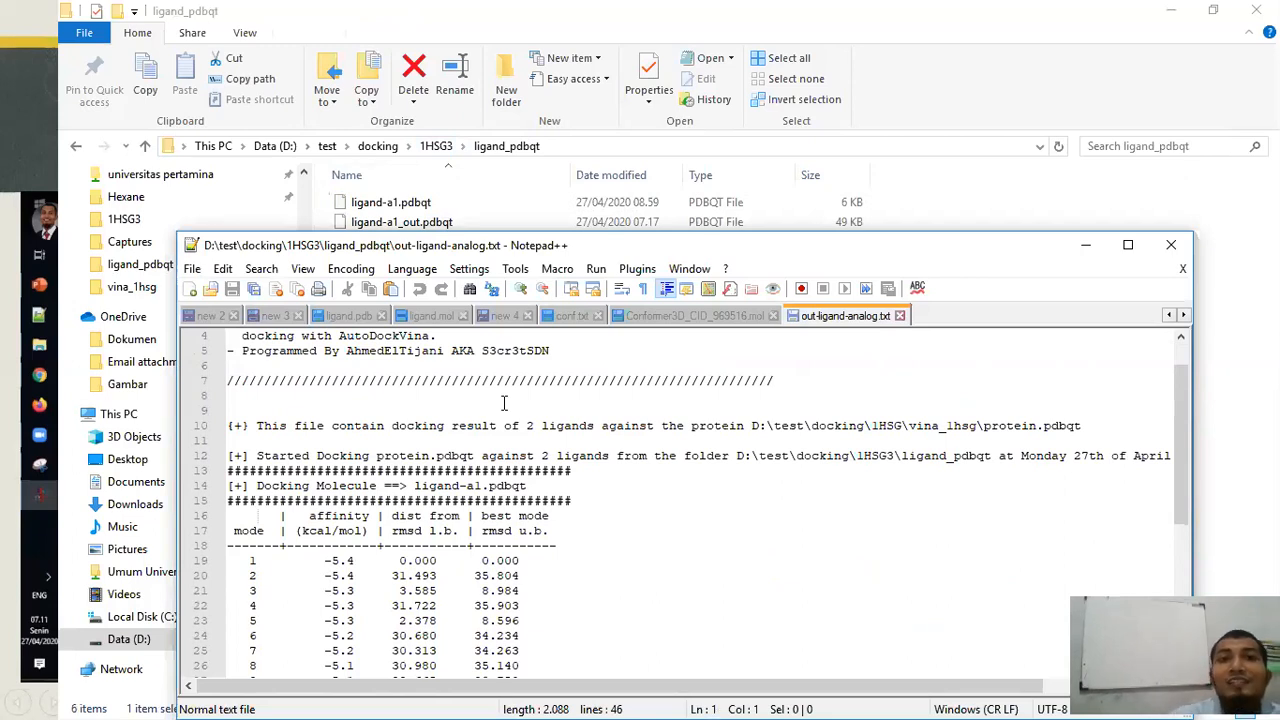
# Open log.txt from the vina_1hsg folder in Notepad++ and review the original ligand's docking affinities.
pyautogui.click(436, 146)
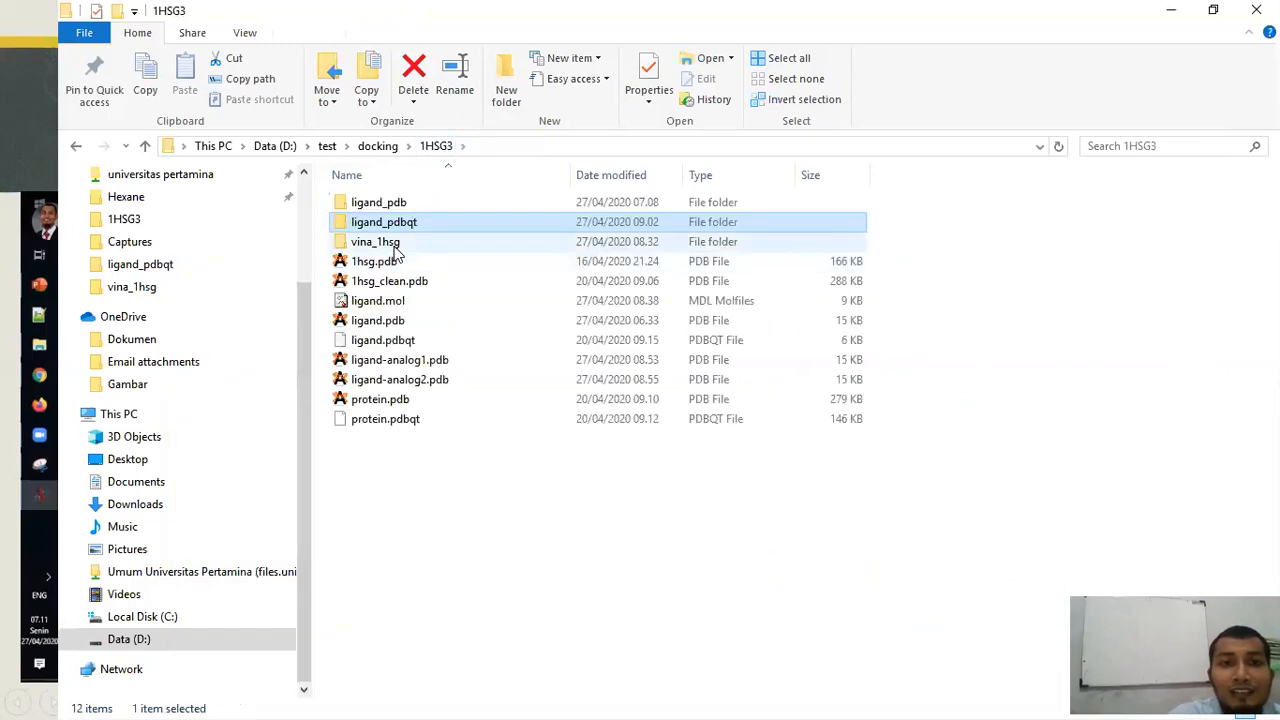
pyautogui.doubleClick(403, 244)
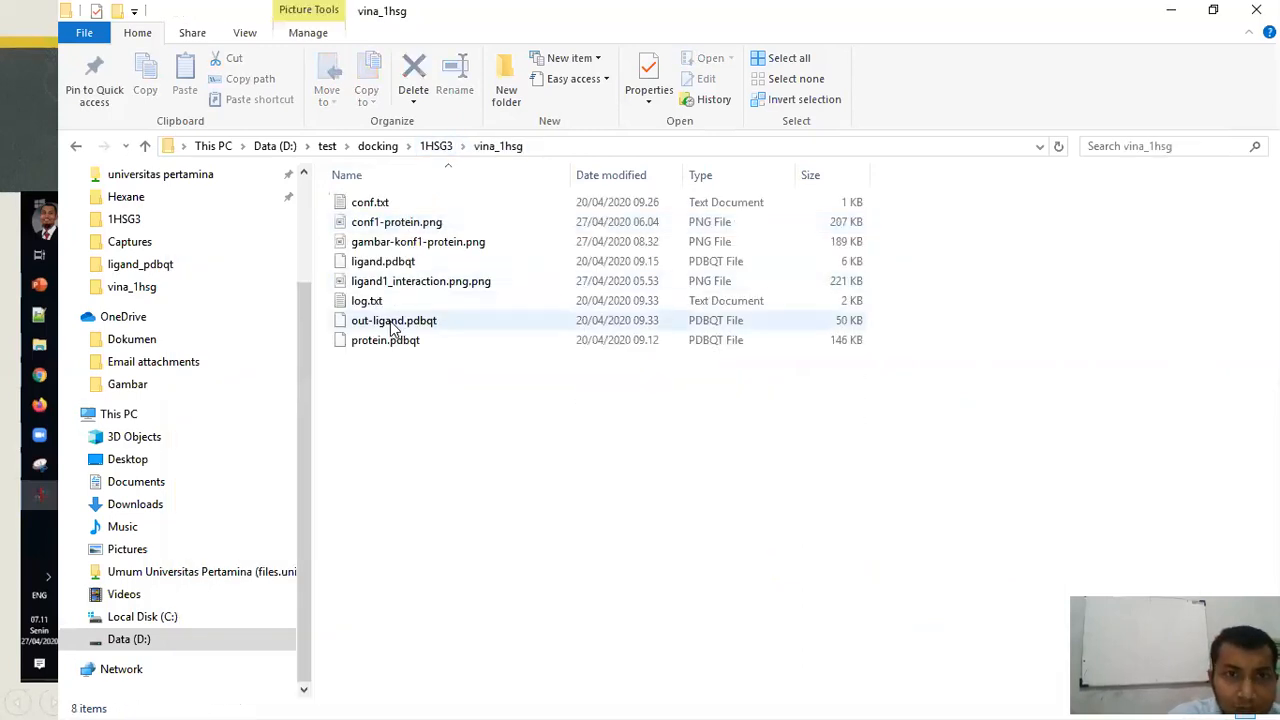
pyautogui.rightClick(378, 301)
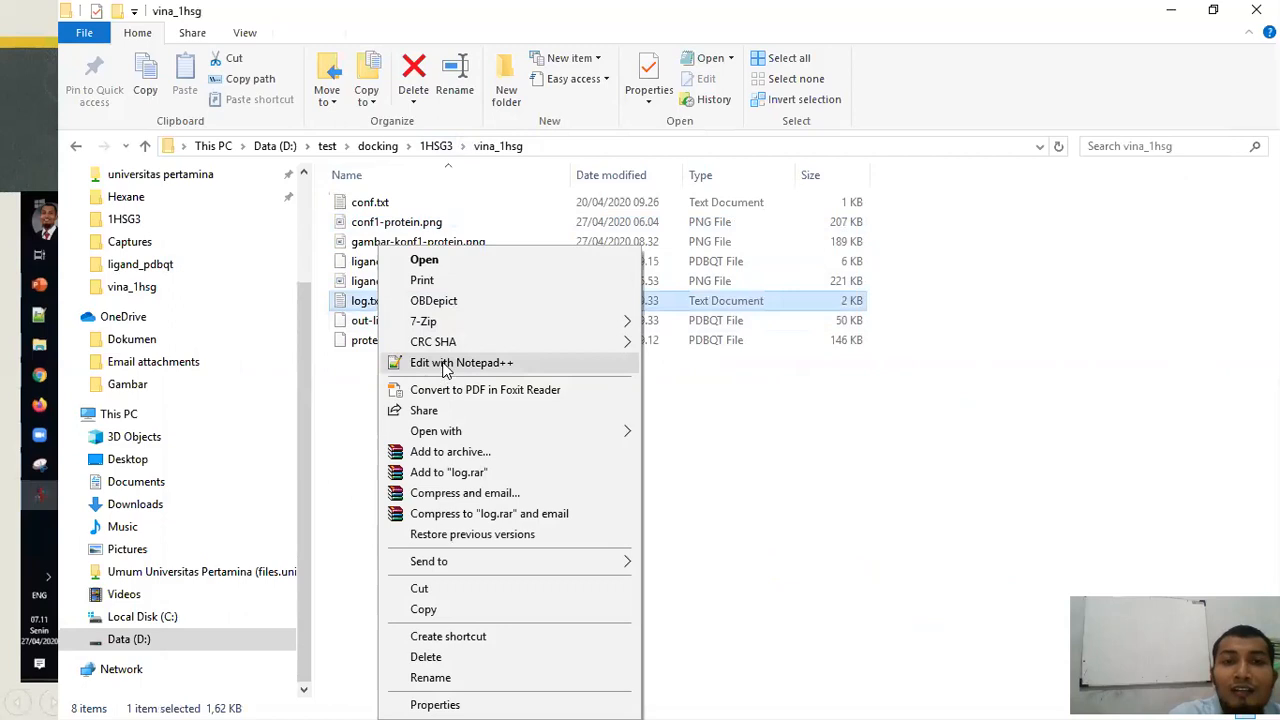
pyautogui.click(445, 365)
pyautogui.scroll(-3, 475, 395)
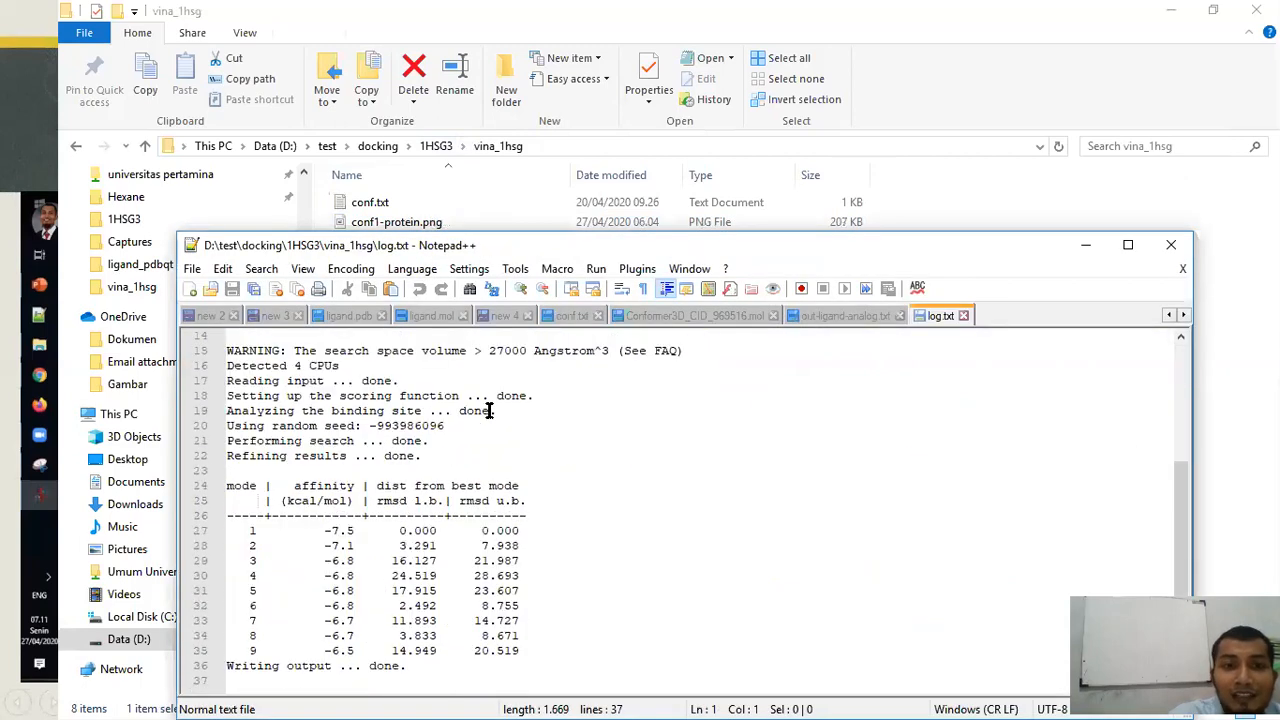
pyautogui.scroll(4, 485, 405)
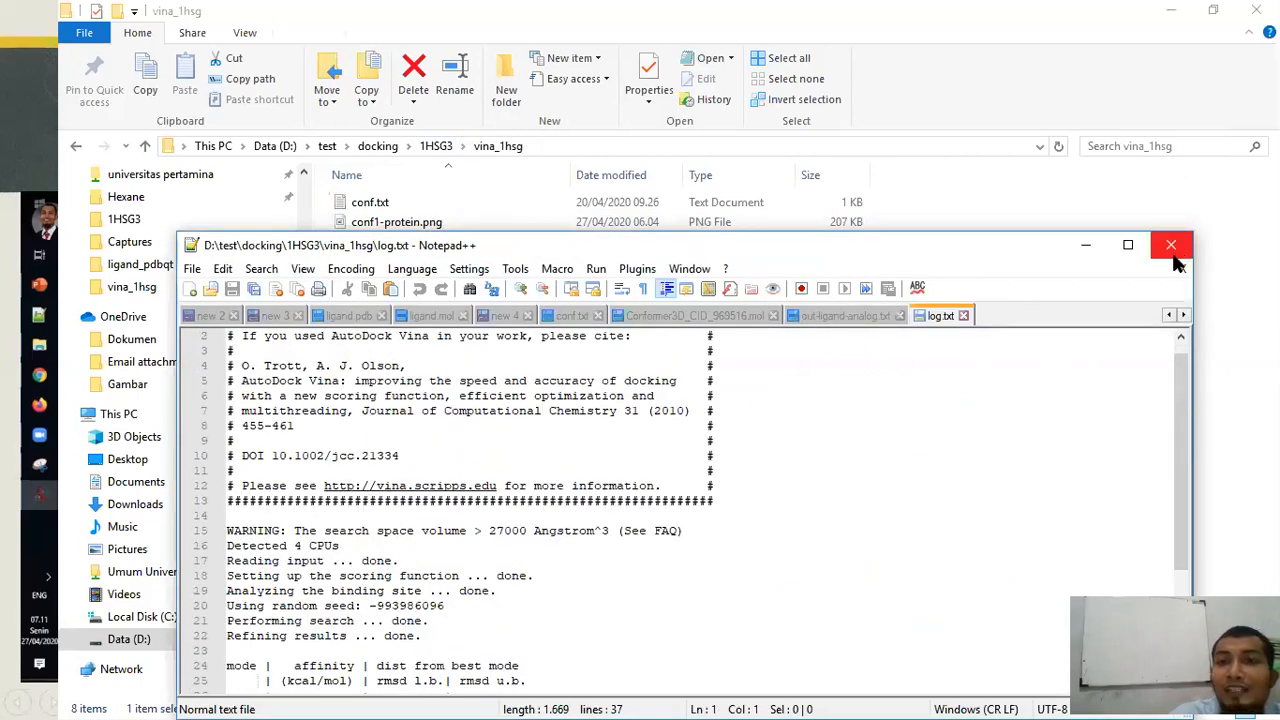
# Return to out-ligand-analog.txt and locate the result sections for ligand-a1.pdbqt and ligand-a2.pdbqt.
pyautogui.click(840, 317)
pyautogui.scroll(-2, 484, 400)
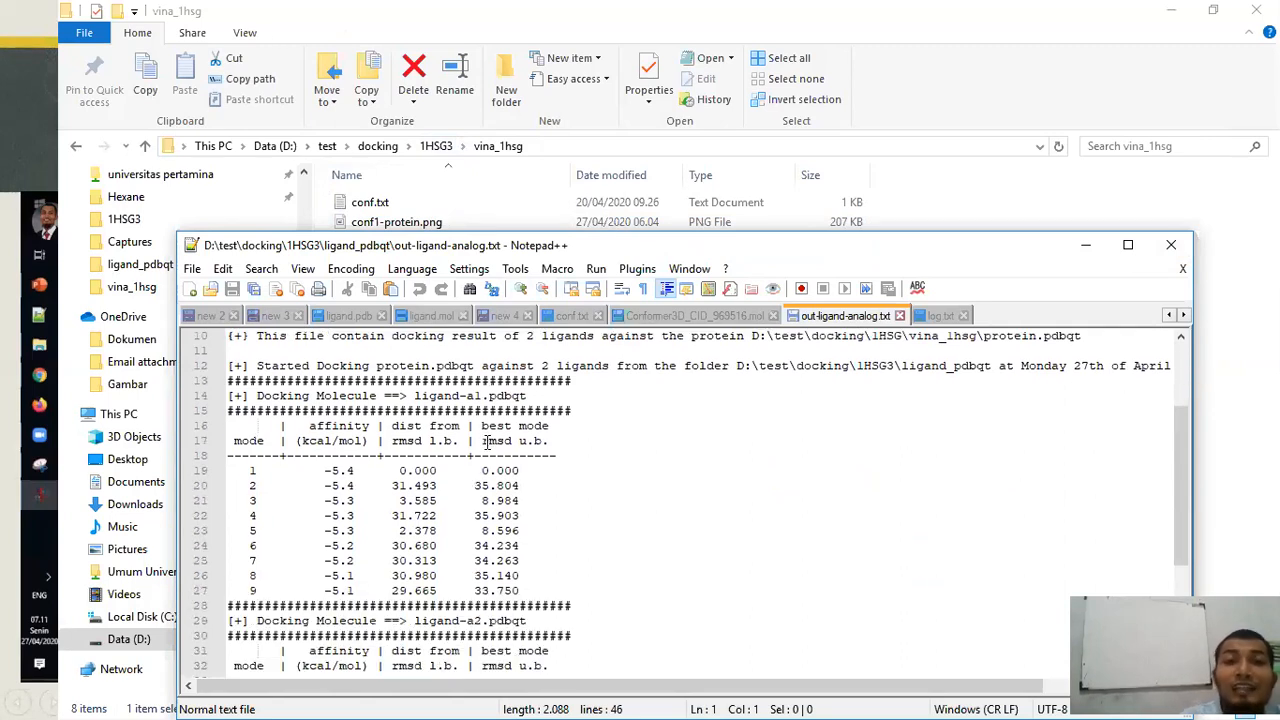
pyautogui.moveTo(550, 399); pyautogui.dragTo(222, 397)
pyautogui.moveTo(552, 620); pyautogui.dragTo(229, 609)
pyautogui.click(575, 458)
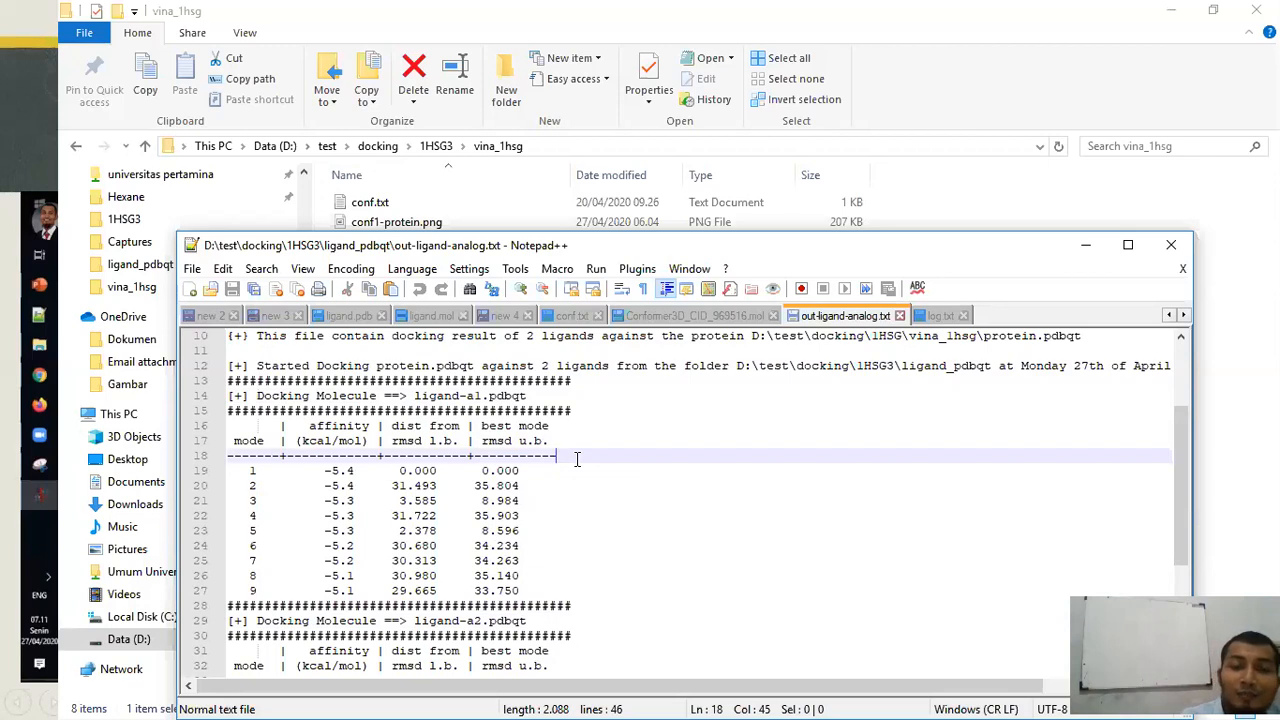
pyautogui.scroll(-3, 560, 480)
pyautogui.scroll(3, 538, 505)
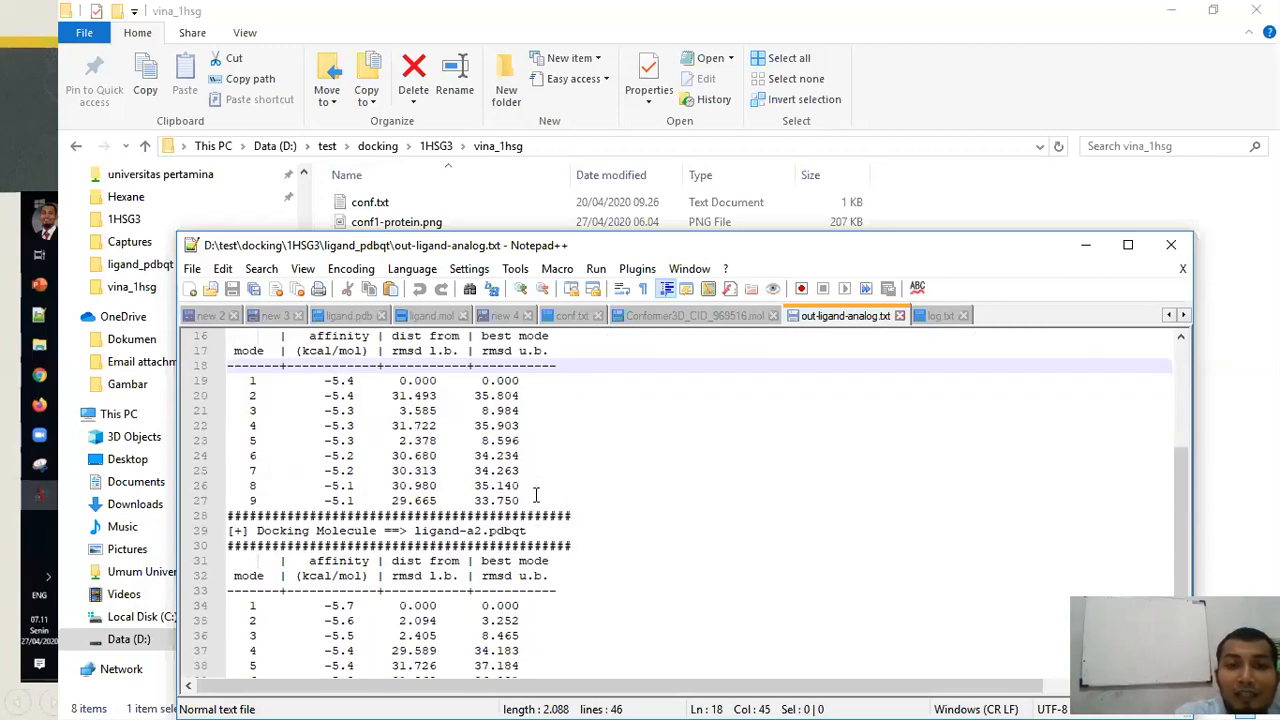
# Examine the mode tables of both ligand analogues and highlight the mode 1 affinity of ligand-a1.
pyautogui.moveTo(529, 590); pyautogui.dragTo(198, 418)
pyautogui.scroll(-1, 610, 503)
pyautogui.click(382, 414)
pyautogui.scroll(-4, 528, 603)
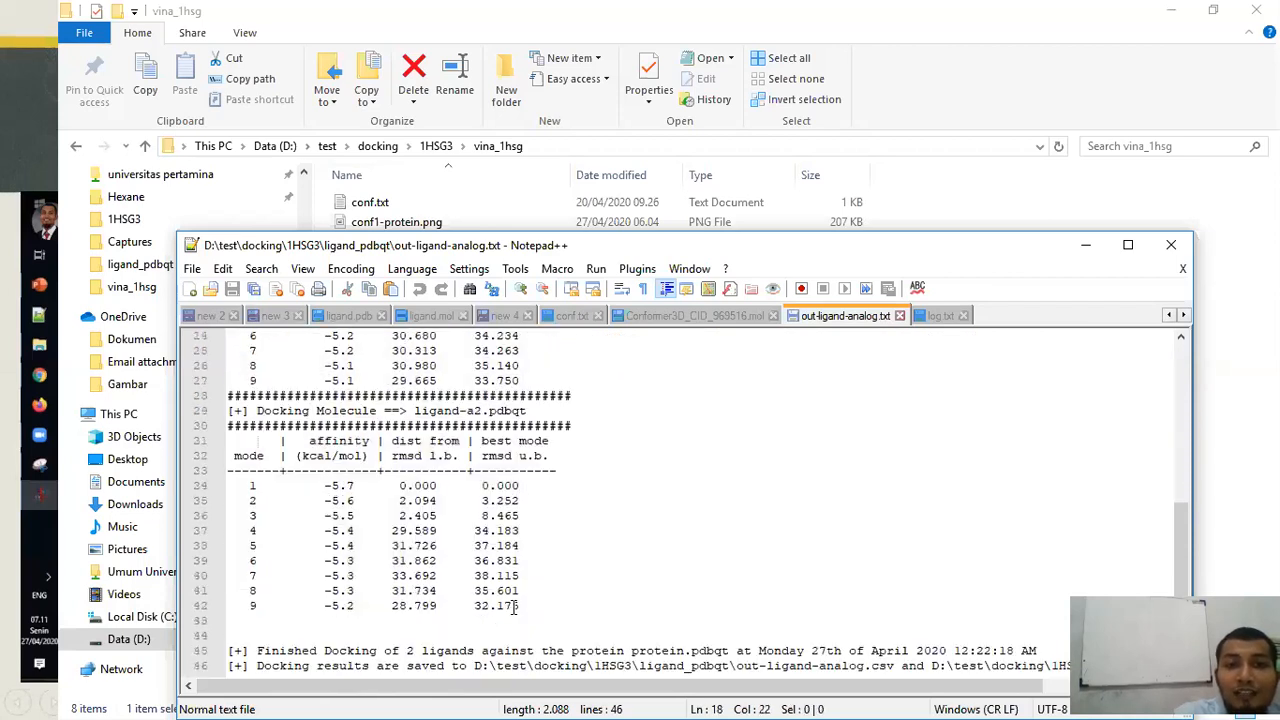
pyautogui.scroll(3, 540, 605)
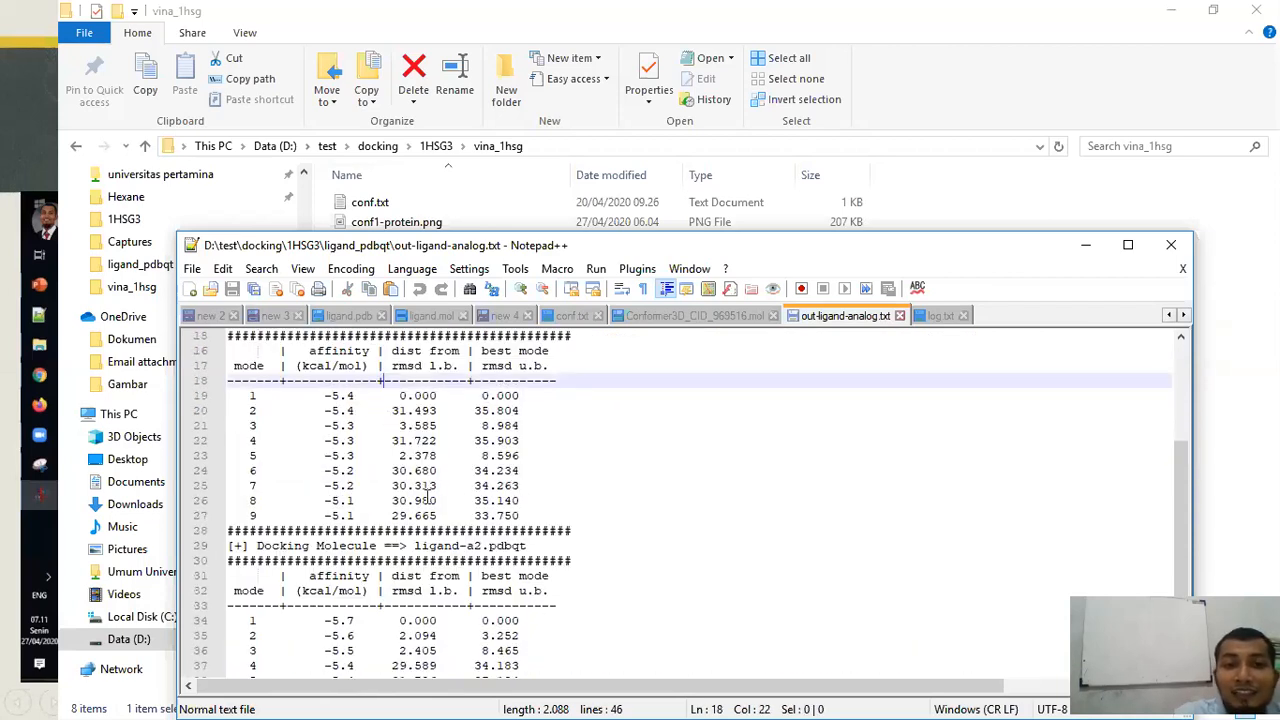
pyautogui.scroll(2, 382, 456)
pyautogui.moveTo(360, 485); pyautogui.dragTo(334, 486)
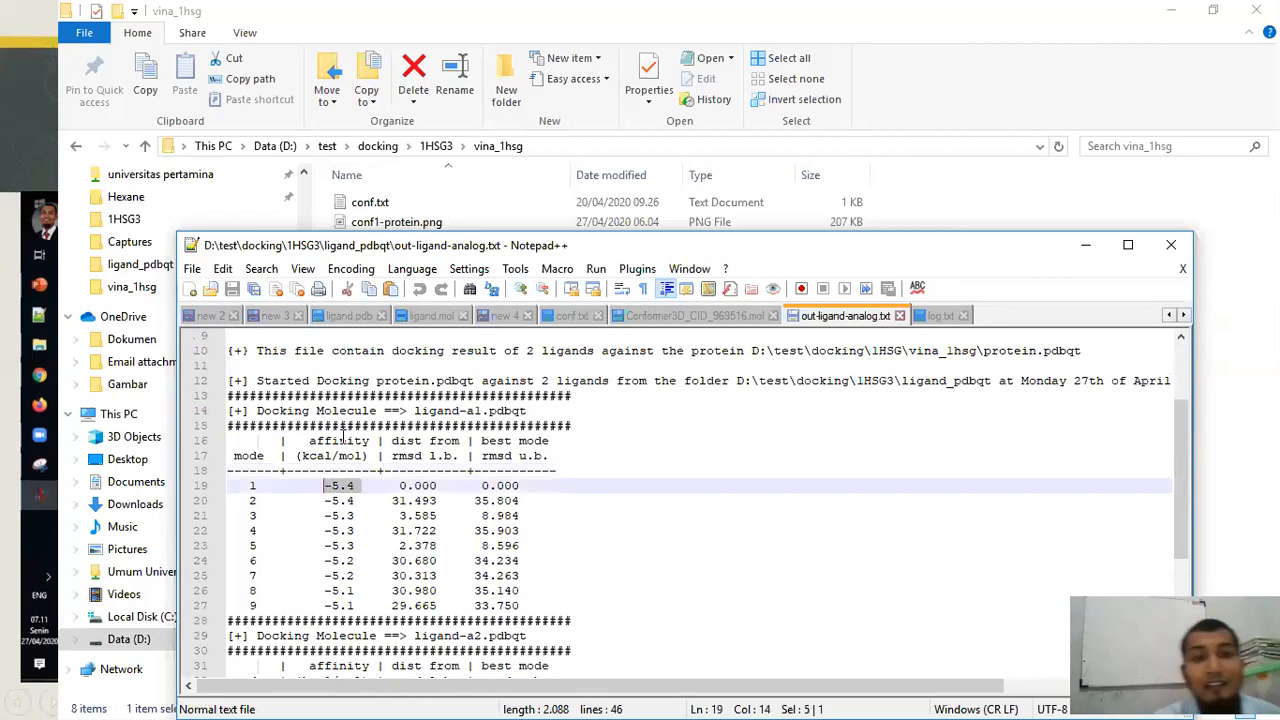
# Switch to AutoDockTools to view the docked ligand's pose and affinity in the protein, glancing at the slide show in between.
pyautogui.hotkey('alt', 'Tab')
pyautogui.hotkey('alt', 'Tab')
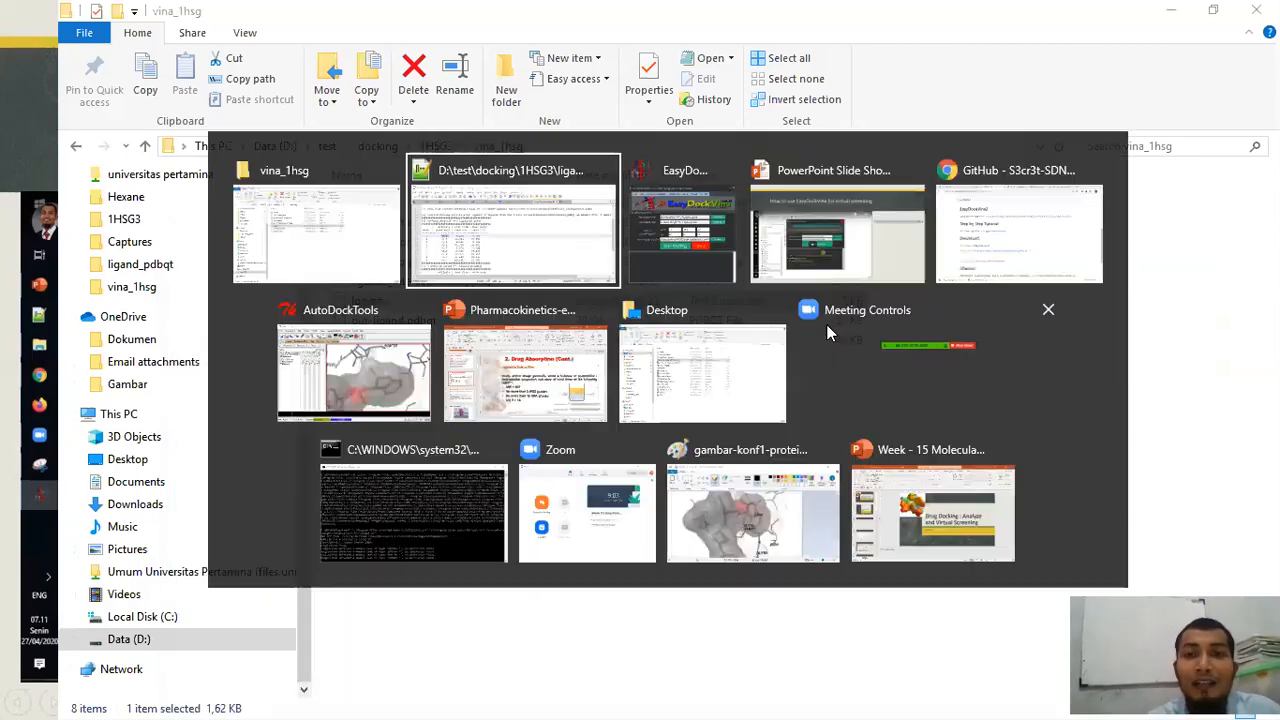
pyautogui.click(377, 328)
pyautogui.hotkey('alt', 'Tab')
pyautogui.click(315, 229)
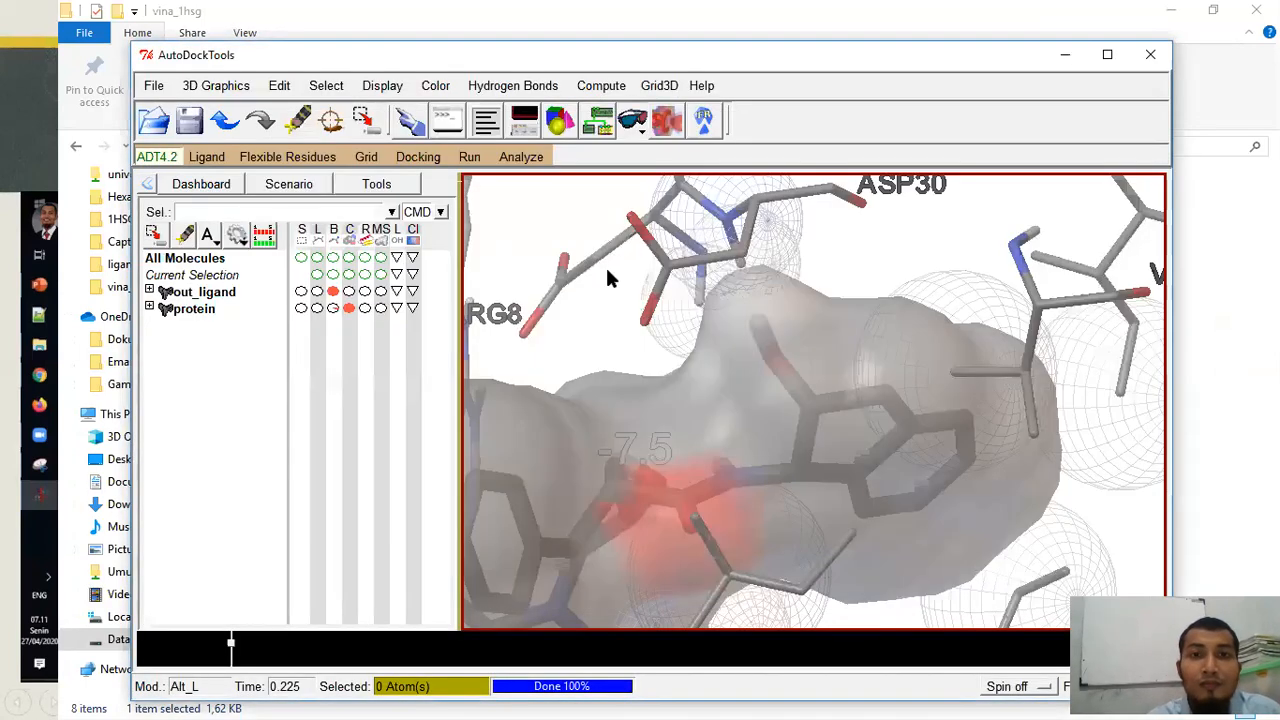
pyautogui.hotkey('alt', 'Tab')
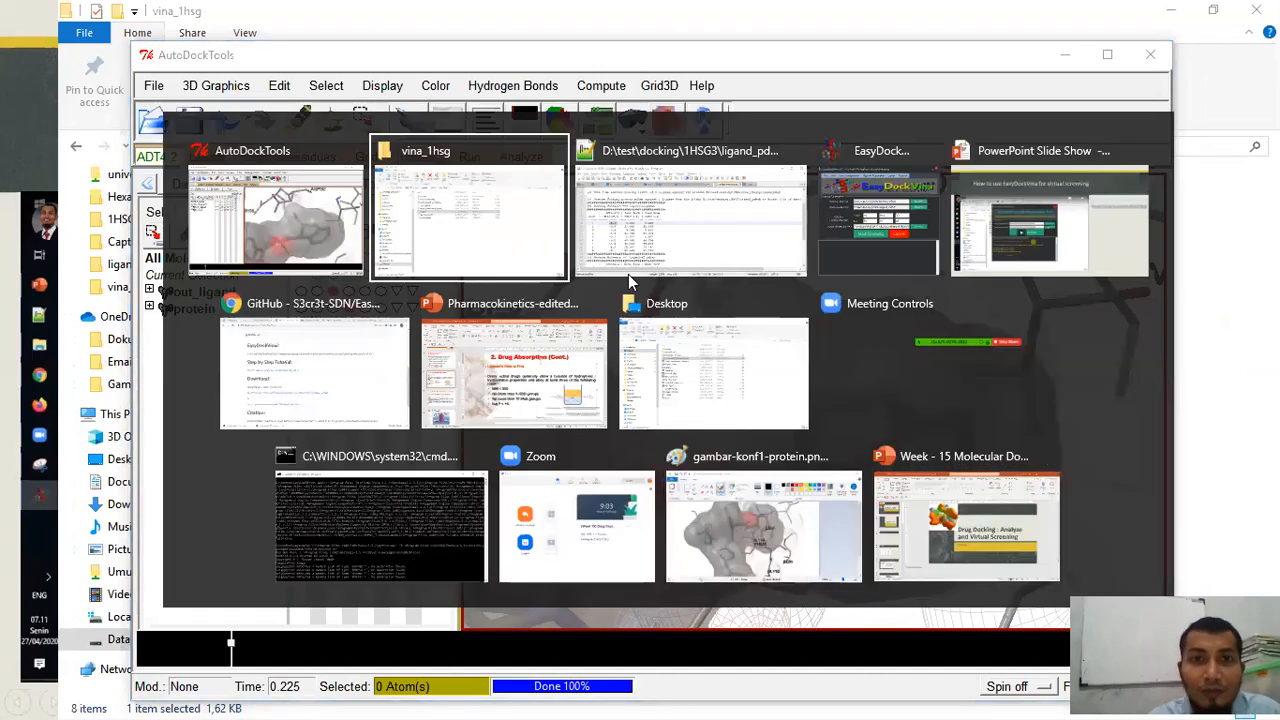
pyautogui.click(1012, 231)
pyautogui.hotkey('alt', 'Tab')
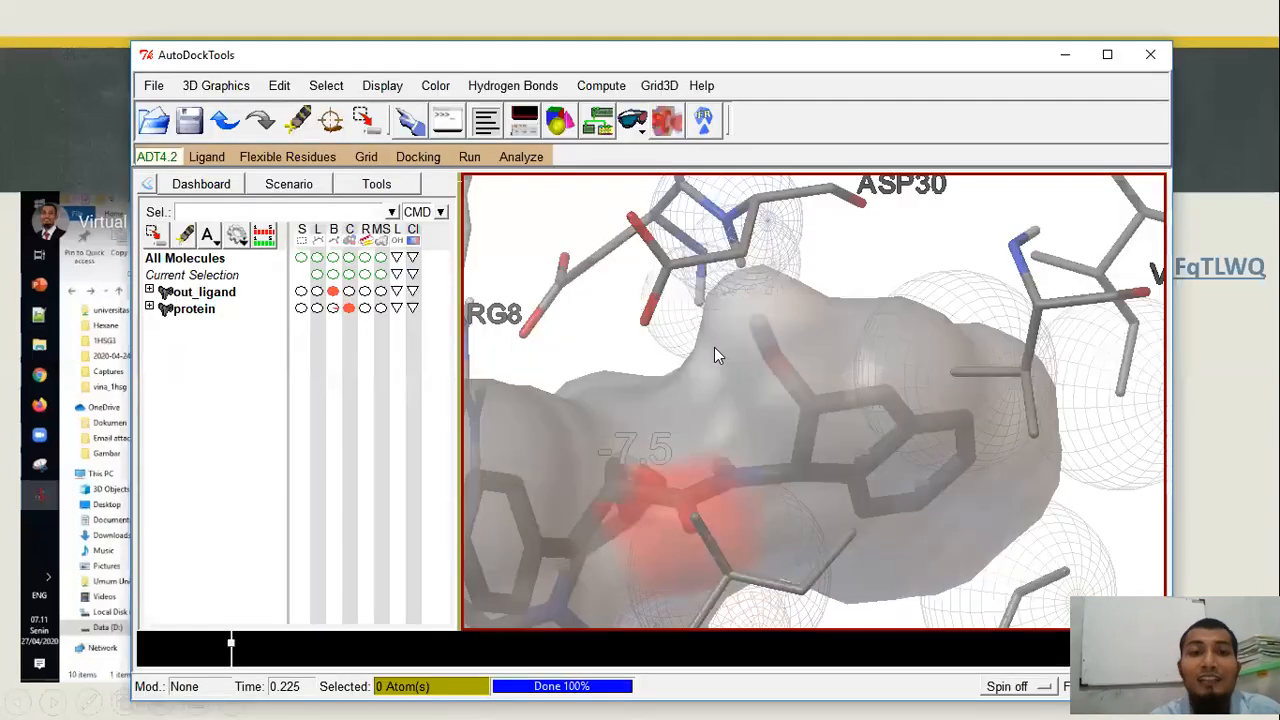
# Switch back to out-ligand-analog.txt in Notepad++ and compare the mode 1 affinities of ligand-a1 and ligand-a2.
pyautogui.hotkey('alt', 'Tab')
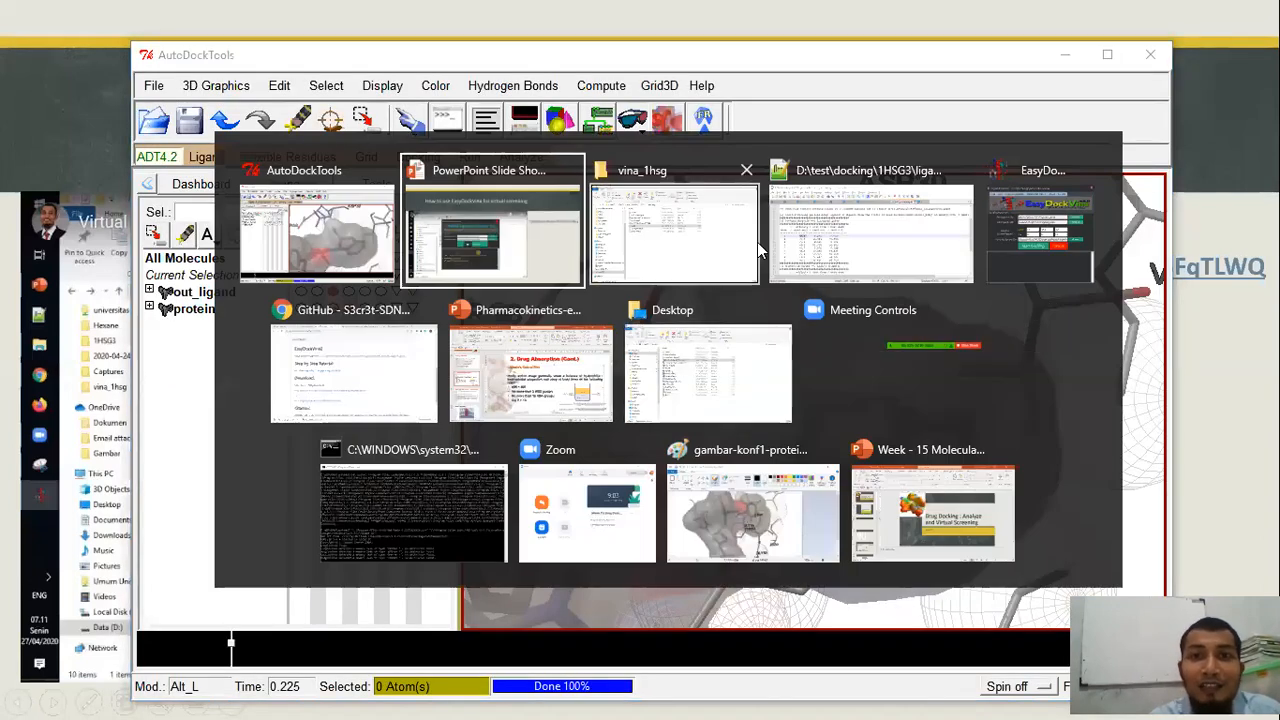
pyautogui.click(808, 229)
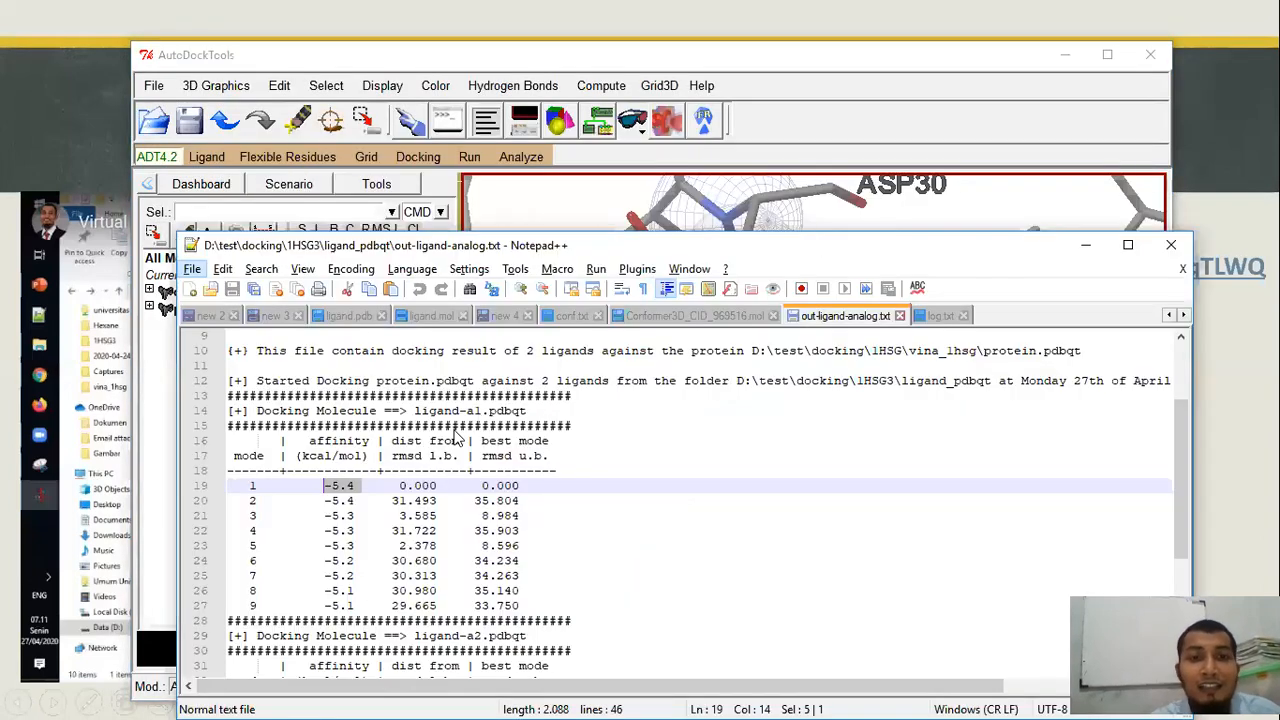
pyautogui.click(363, 487)
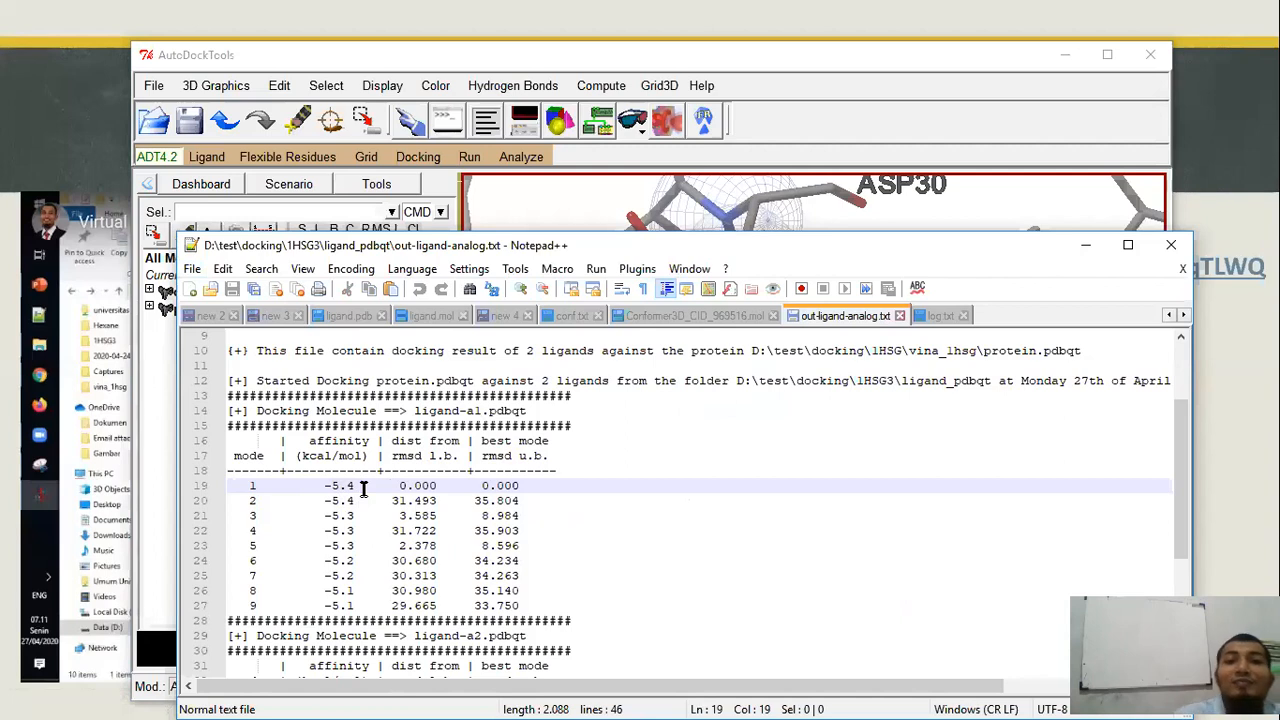
pyautogui.scroll(-3, 392, 515)
pyautogui.click(357, 578)
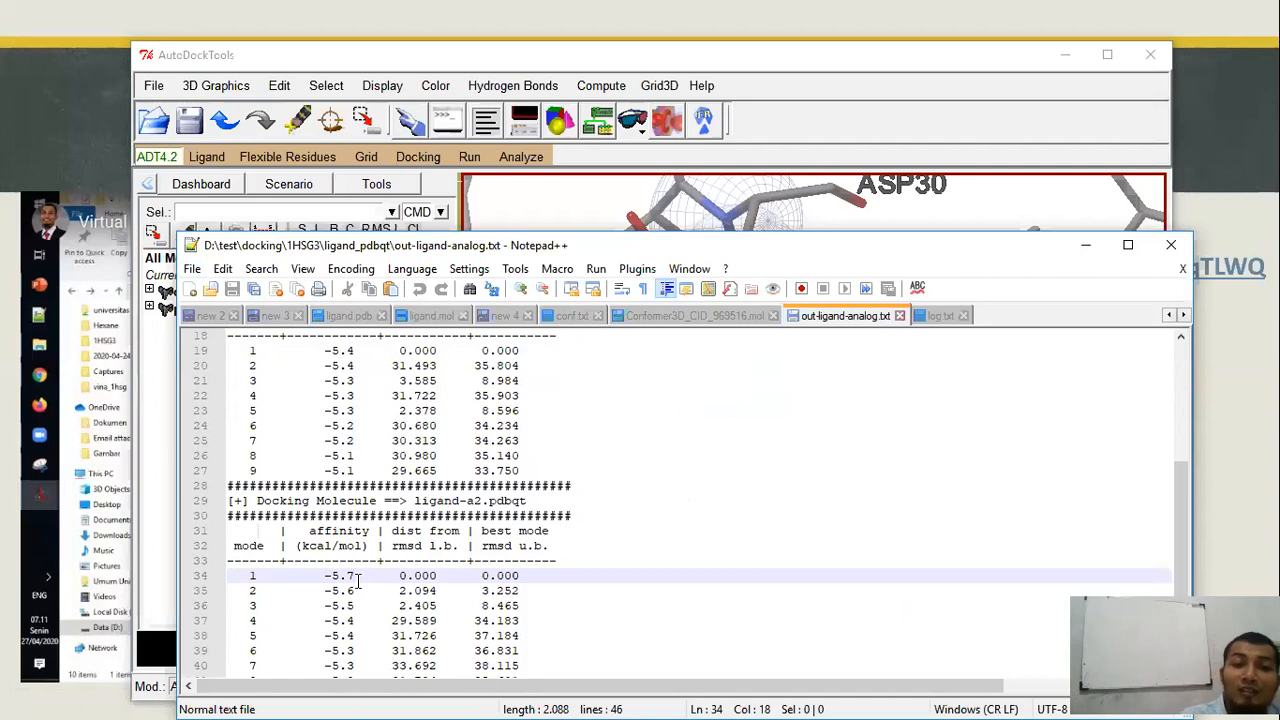
pyautogui.scroll(-2, 357, 552)
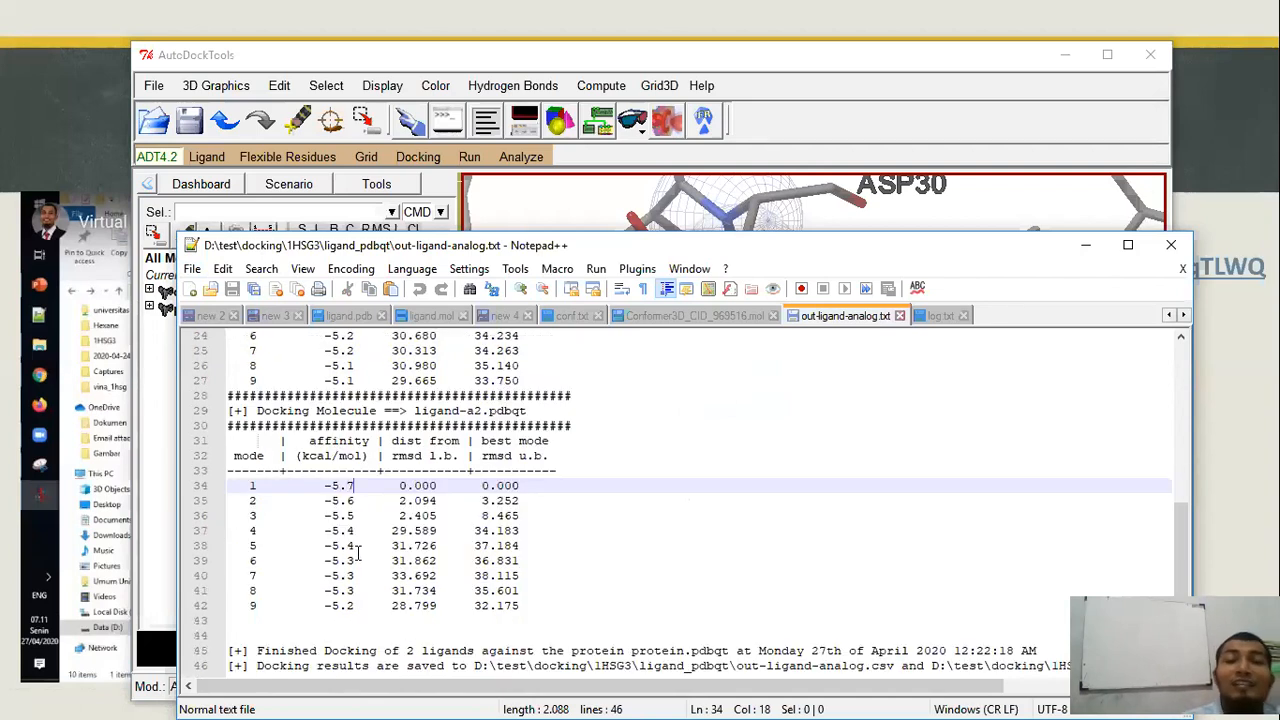
pyautogui.scroll(3, 534, 517)
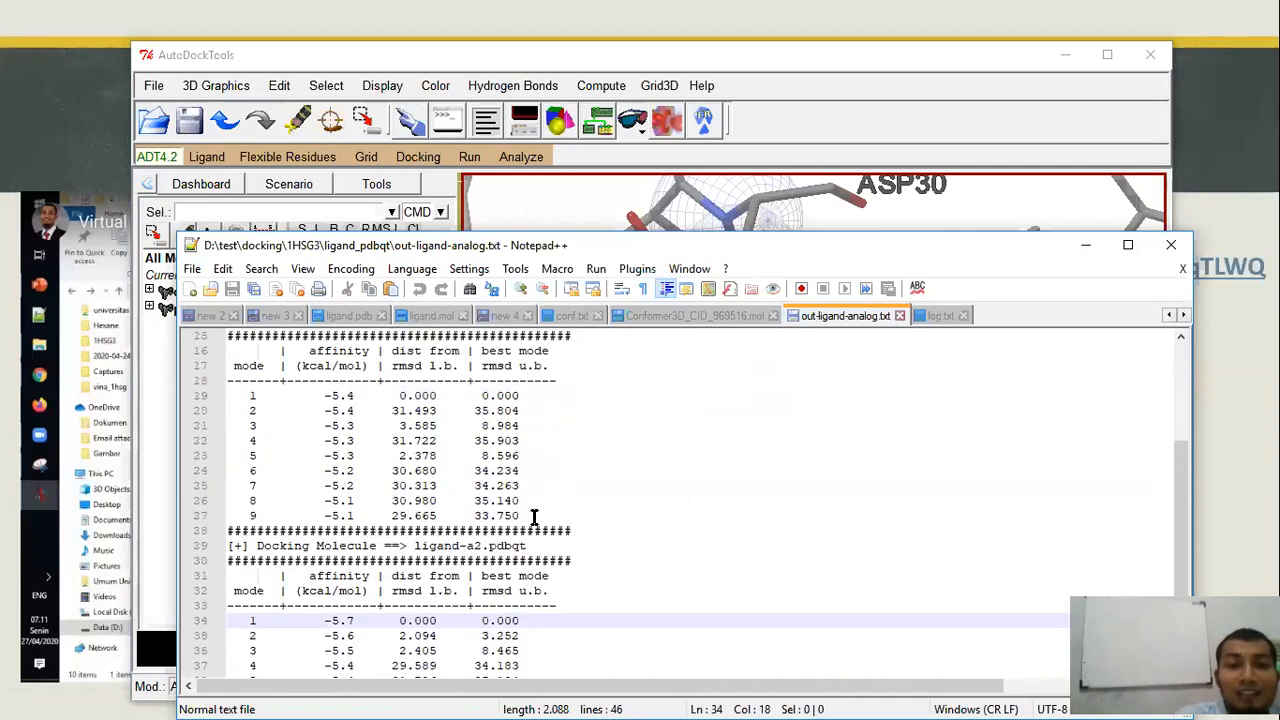
# Minimize out-ligand-analog.txt and compare the analogue affinities with the docked ligand's affinity in AutoDockTools, glancing at the slide show in between.
pyautogui.moveTo(353, 392); pyautogui.dragTo(361, 395)
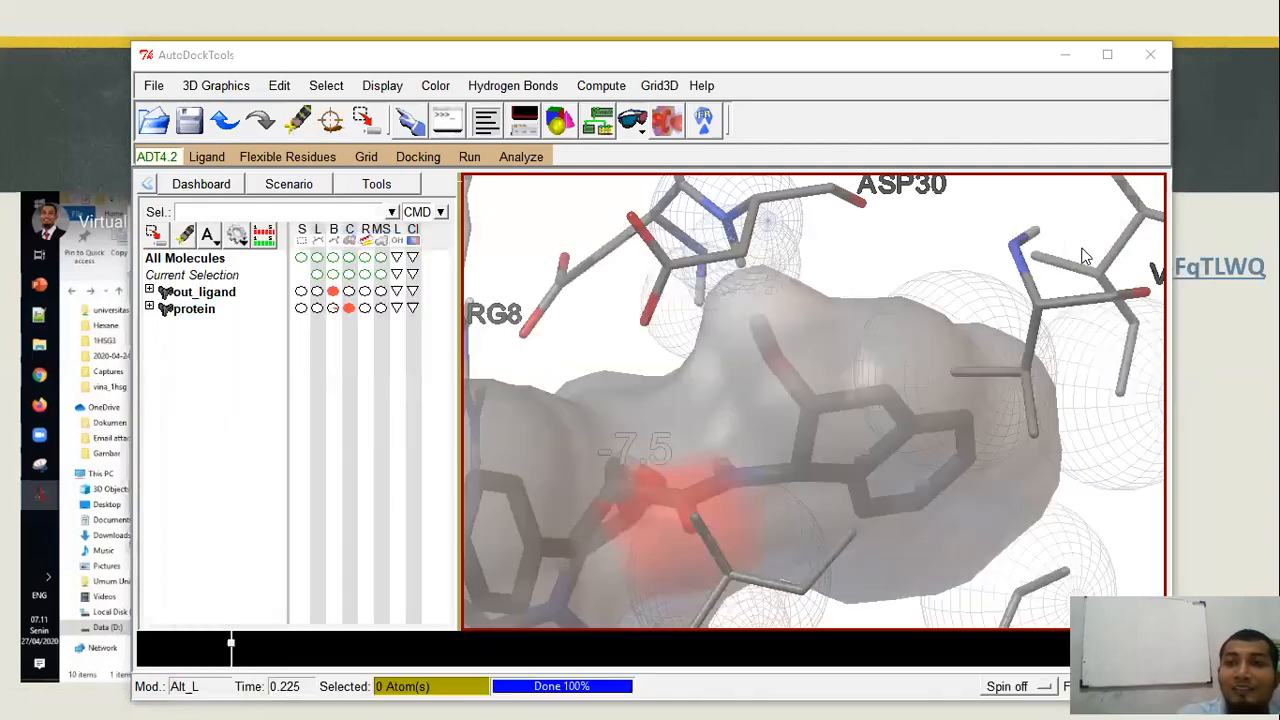
pyautogui.click(1085, 246)
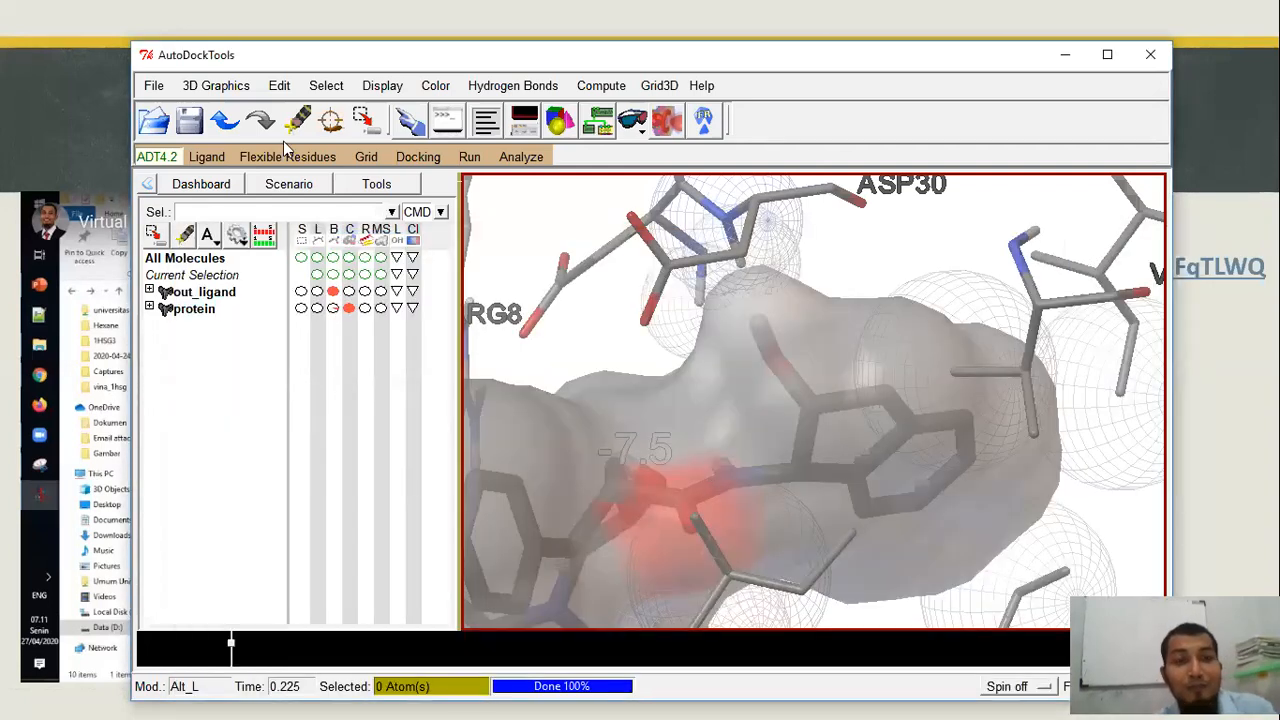
pyautogui.hotkey('alt', 'Tab')
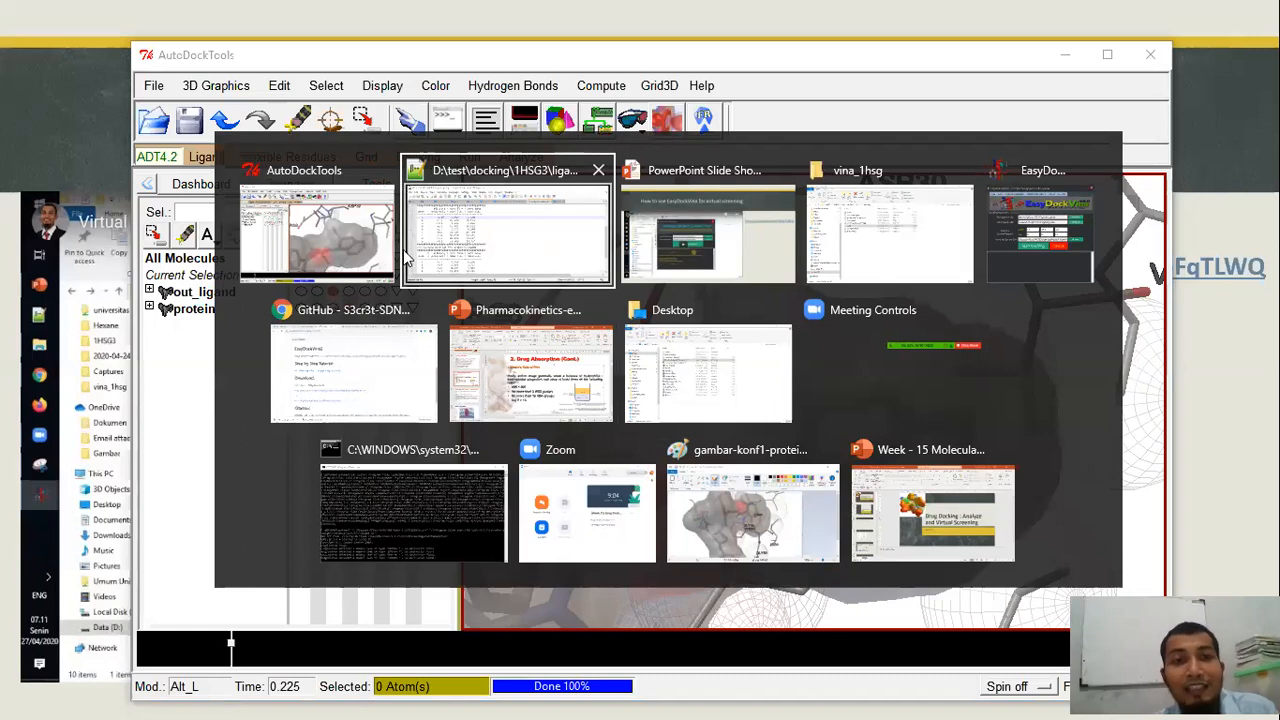
pyautogui.hotkey('alt', 'Tab')
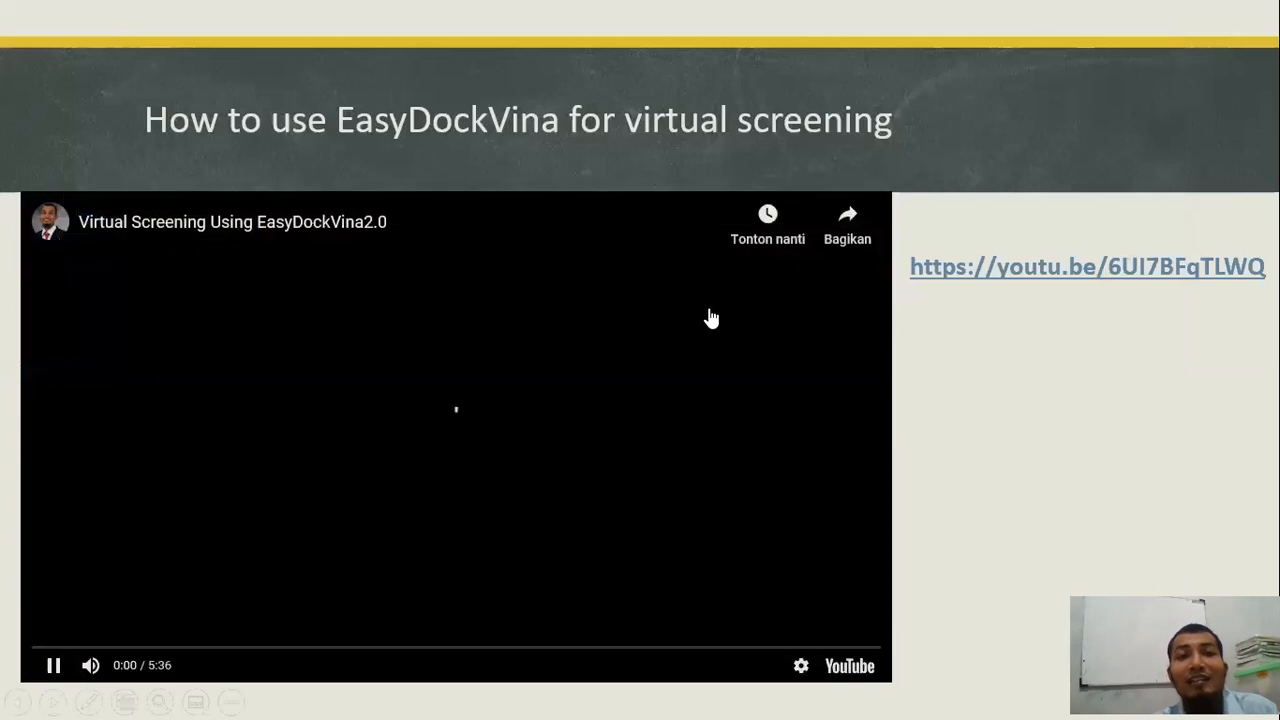
pyautogui.hotkey('alt', 'Tab')
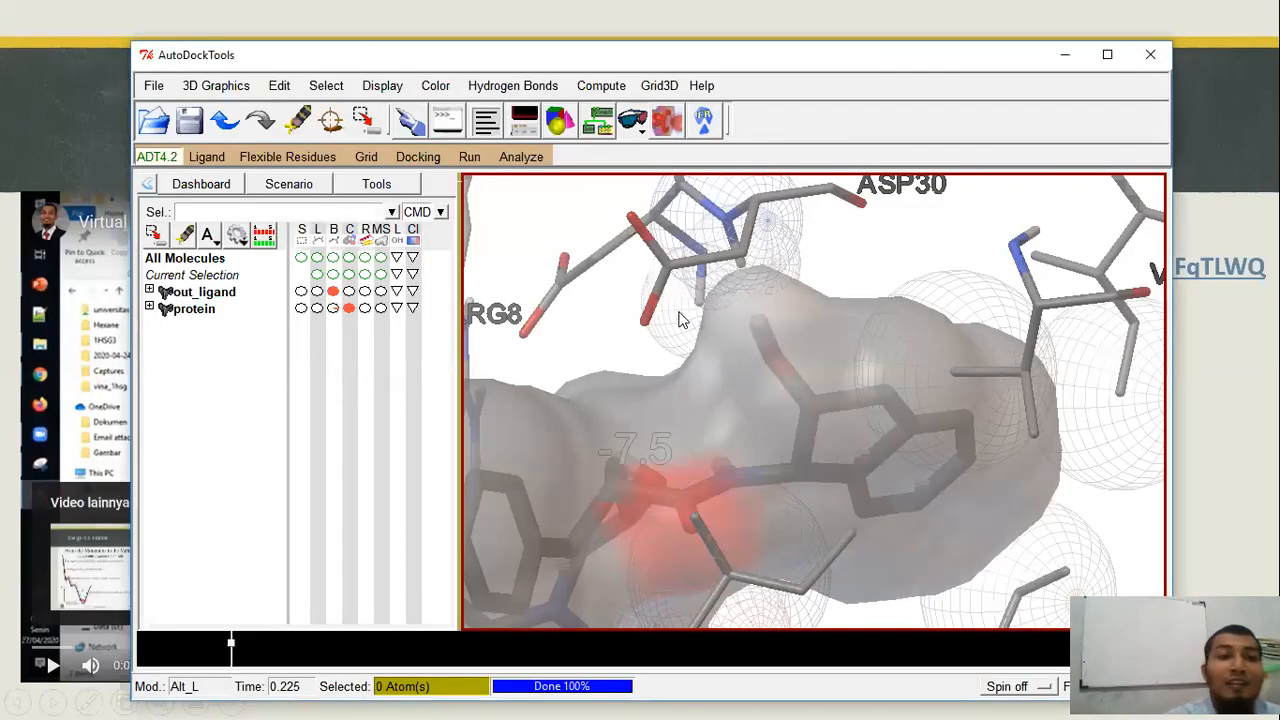
# Switch to the PowerPoint slide show, advance past the last slide and exit the show, discarding the ink annotations.
pyautogui.hotkey('alt', 'Tab')
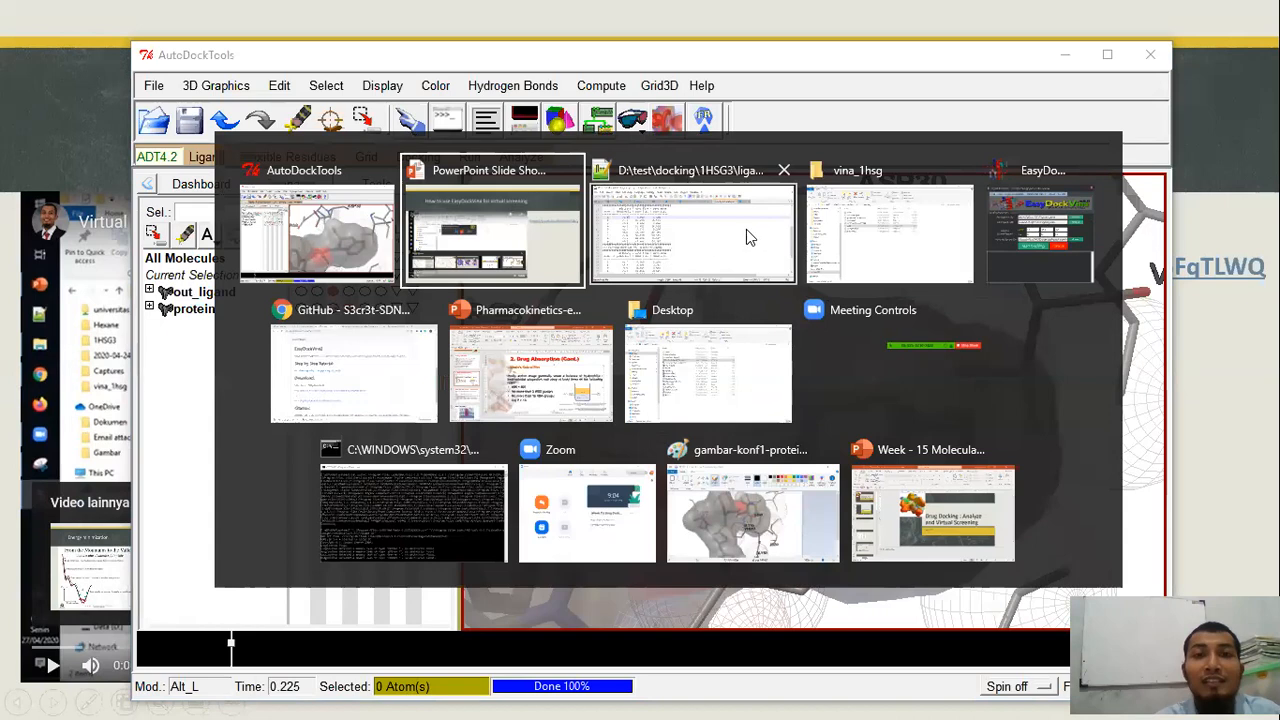
pyautogui.click(566, 242)
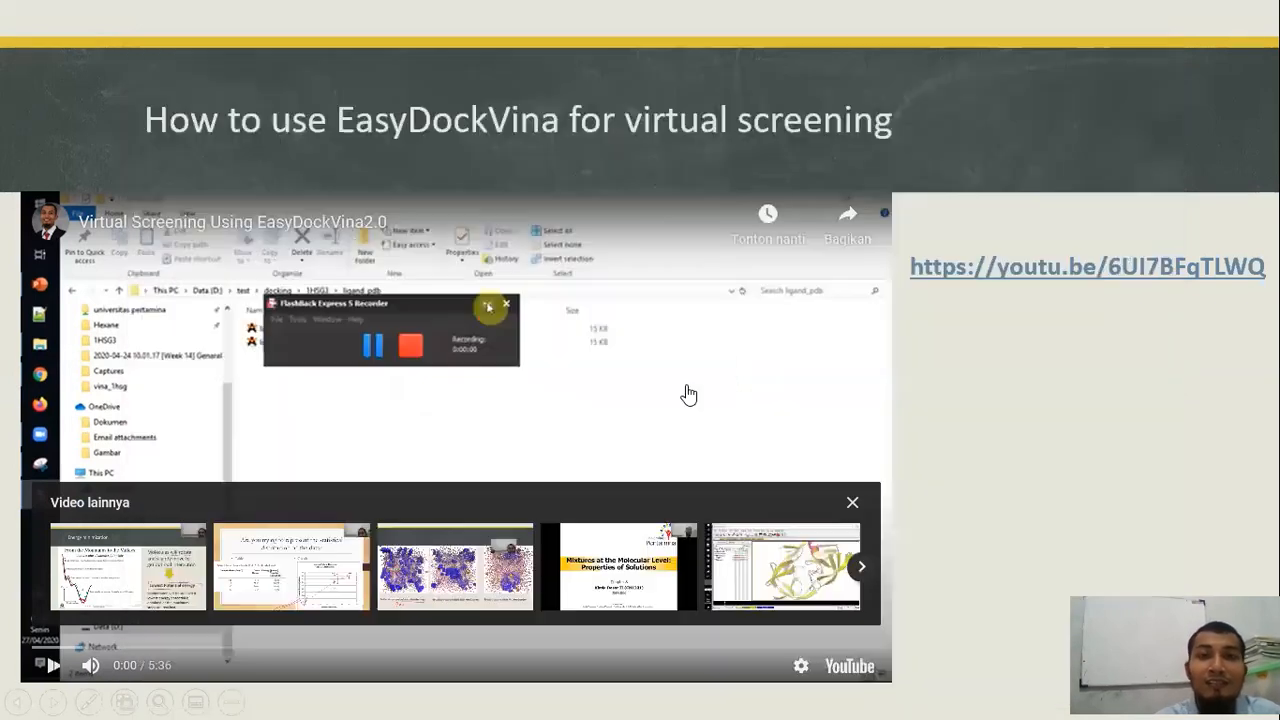
pyautogui.click(1032, 377)
pyautogui.click(1032, 377)
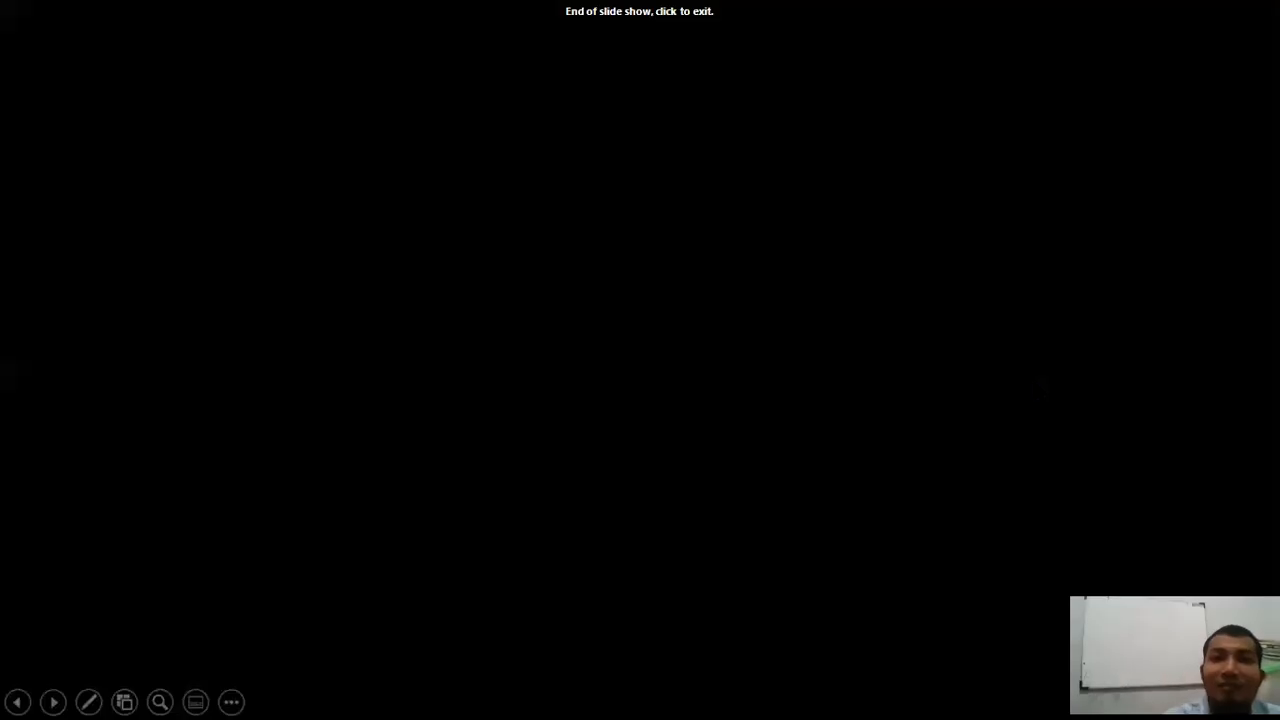
pyautogui.click(757, 149)
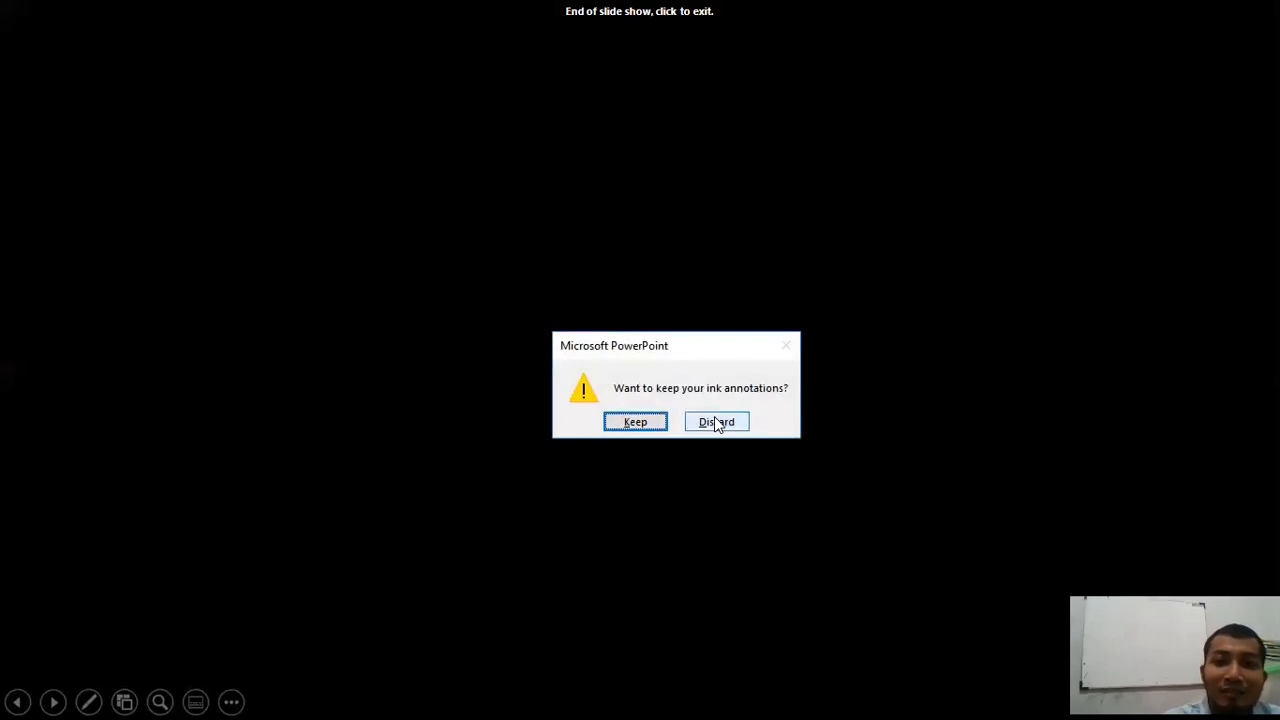
pyautogui.click(714, 420)
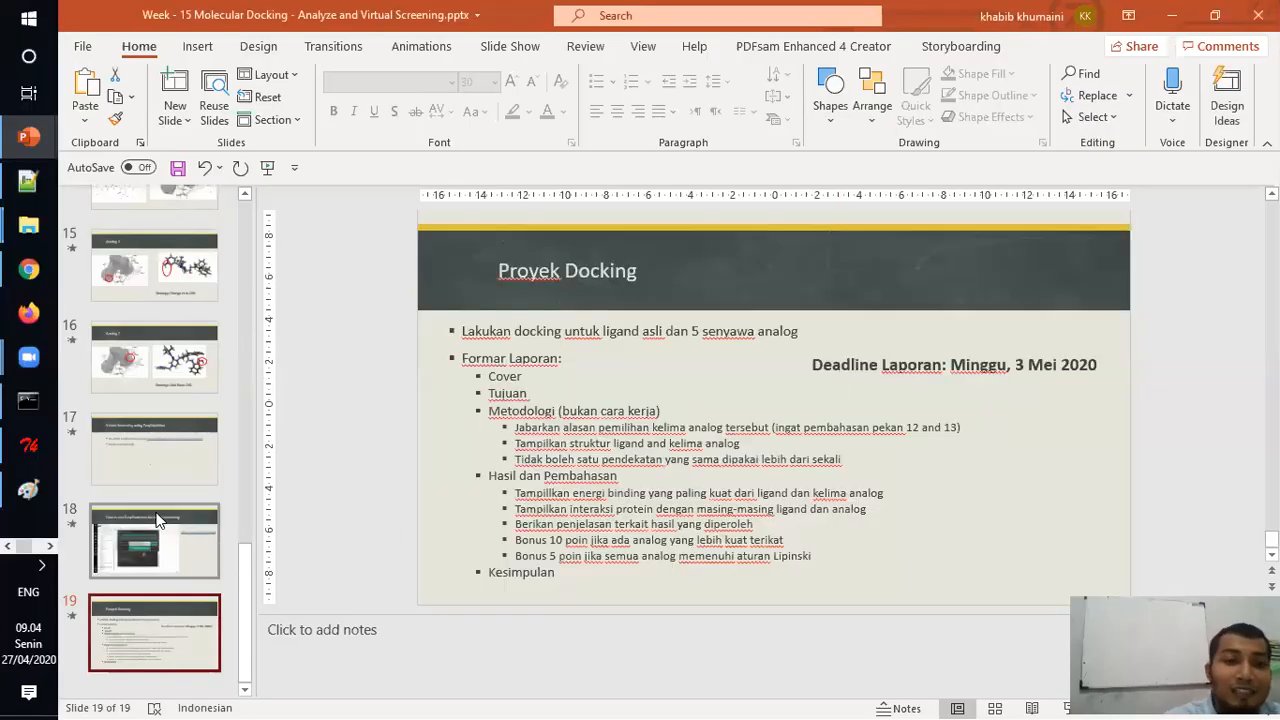